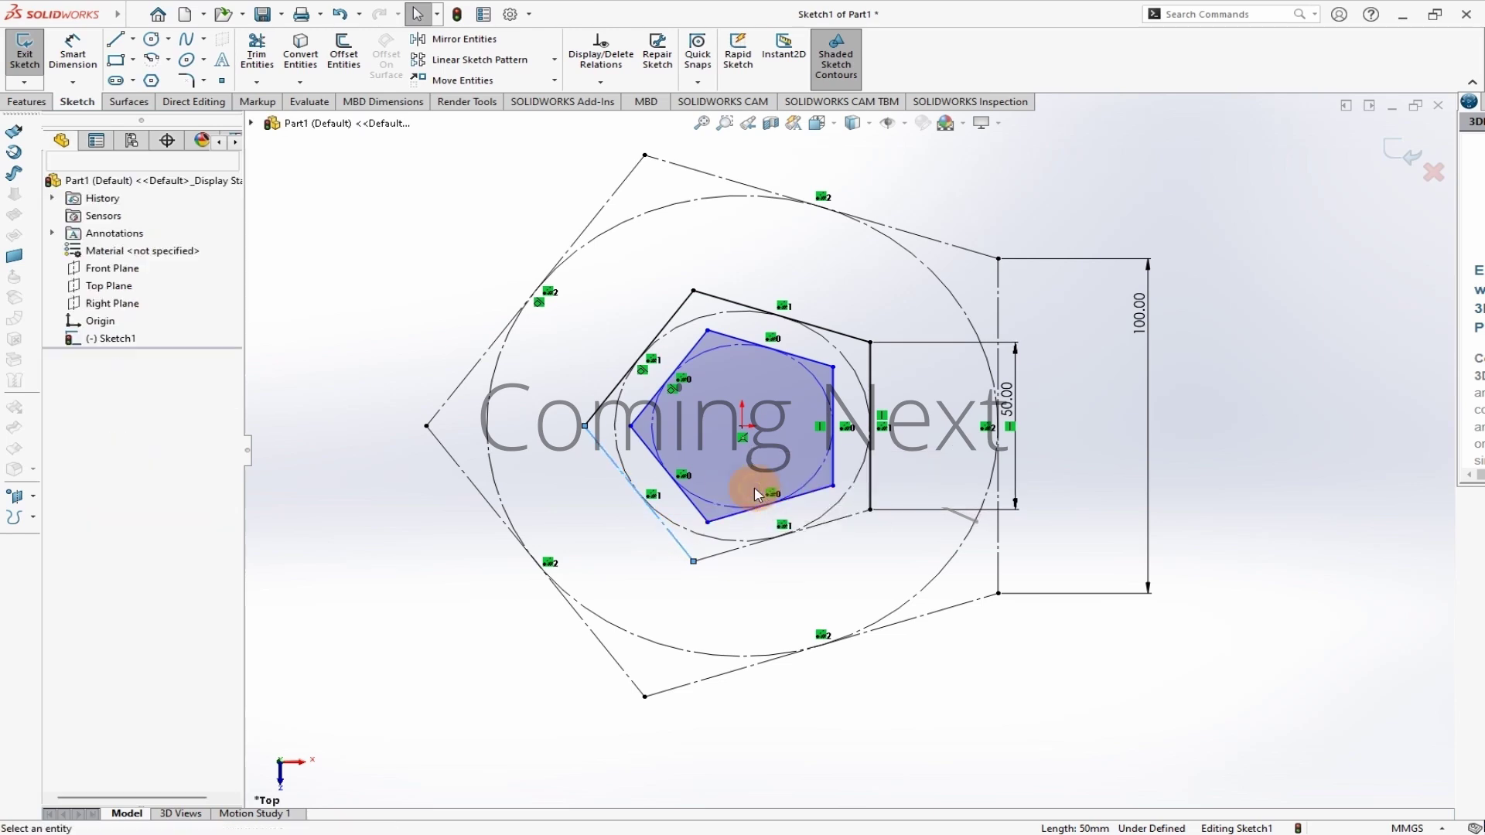
- Convert the middle pentagon's upper slanted edges to construction geometry and connect the inner pentagon's right-side corners to the middle pentagon's with lines
left_click(778, 315)
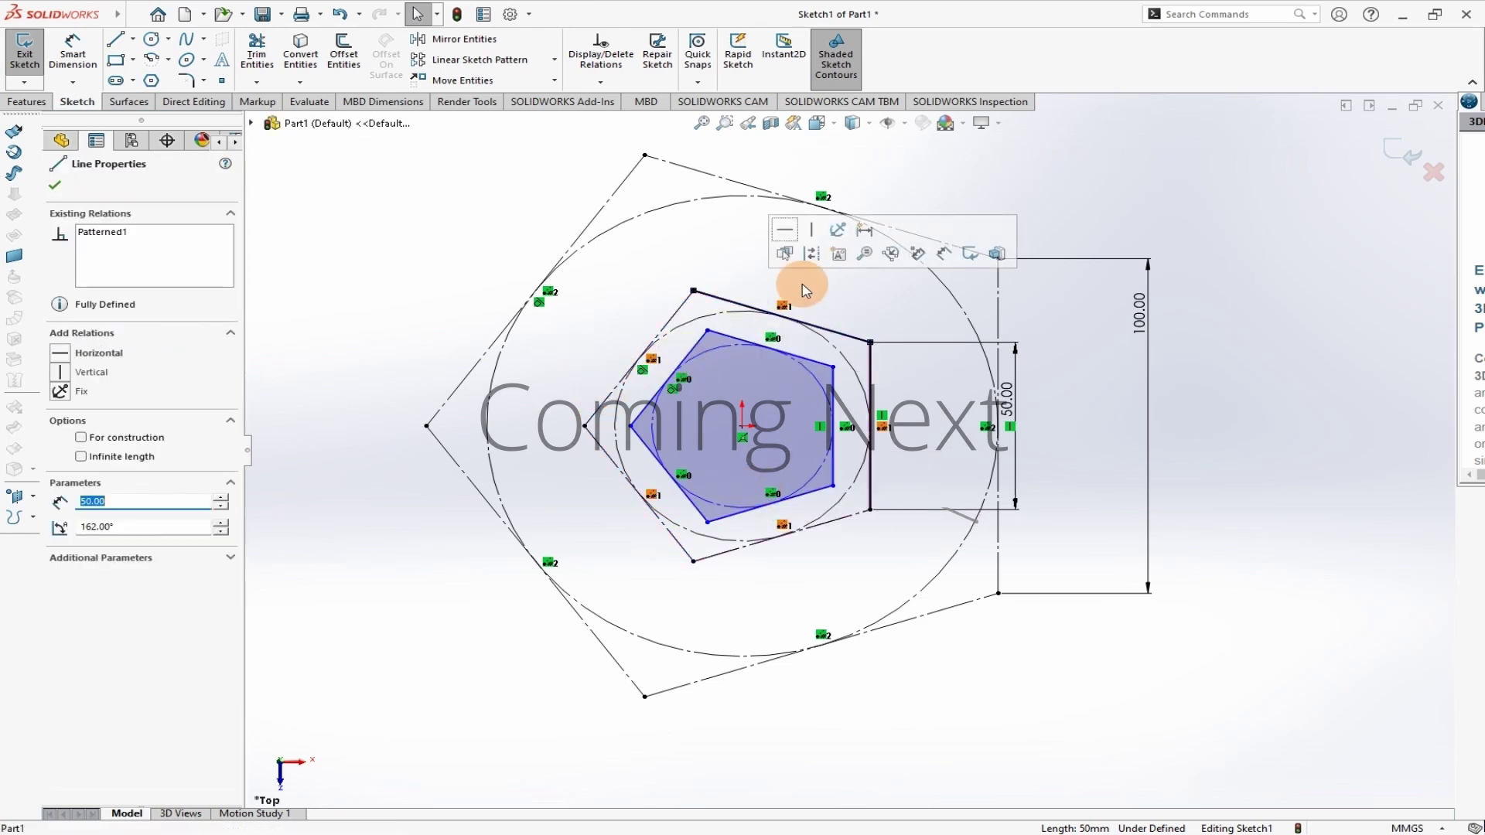
left_click(1212, 443)
left_click(115, 40)
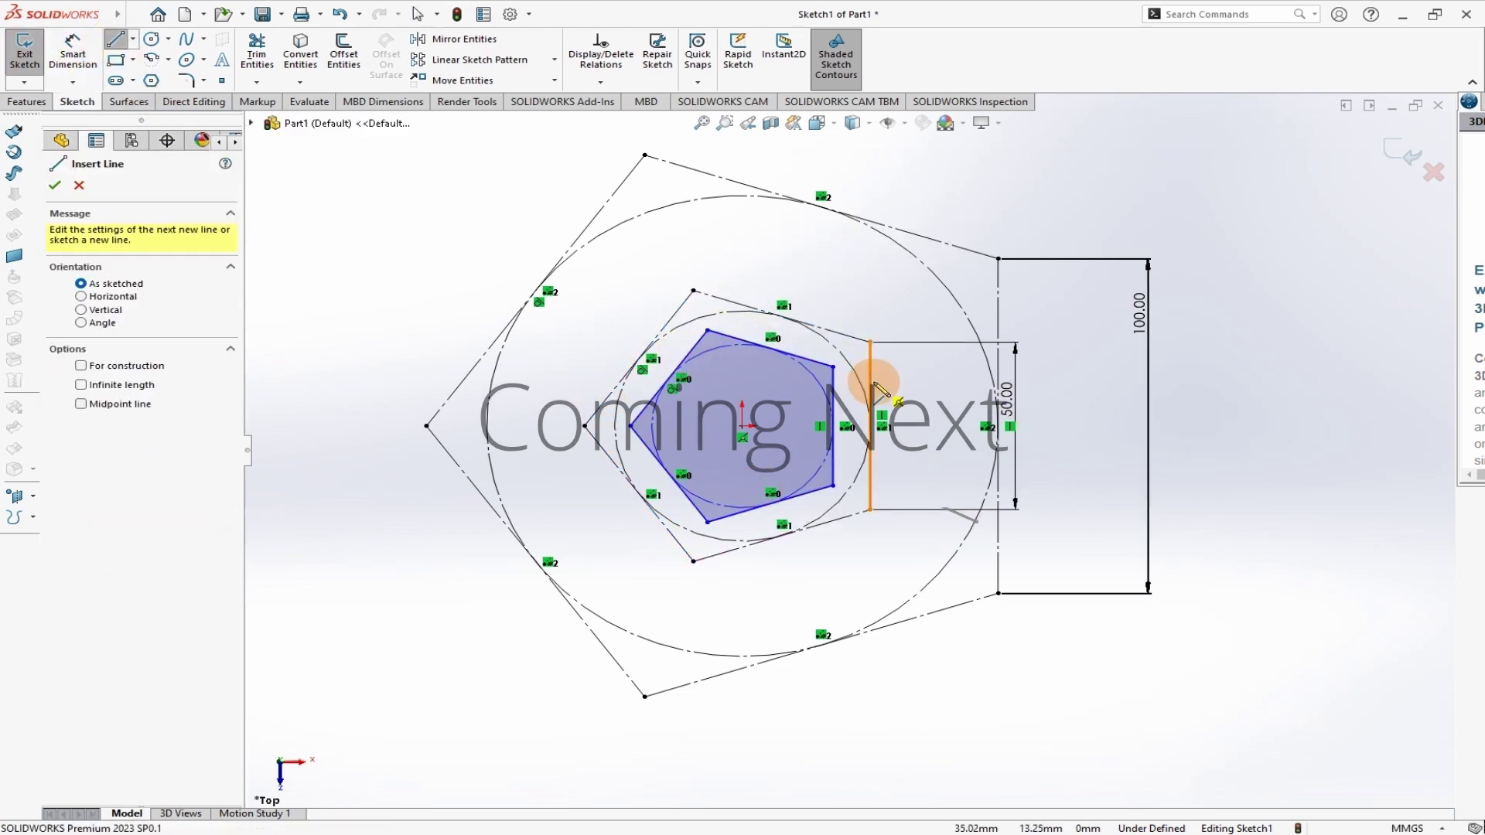
left_click(836, 490)
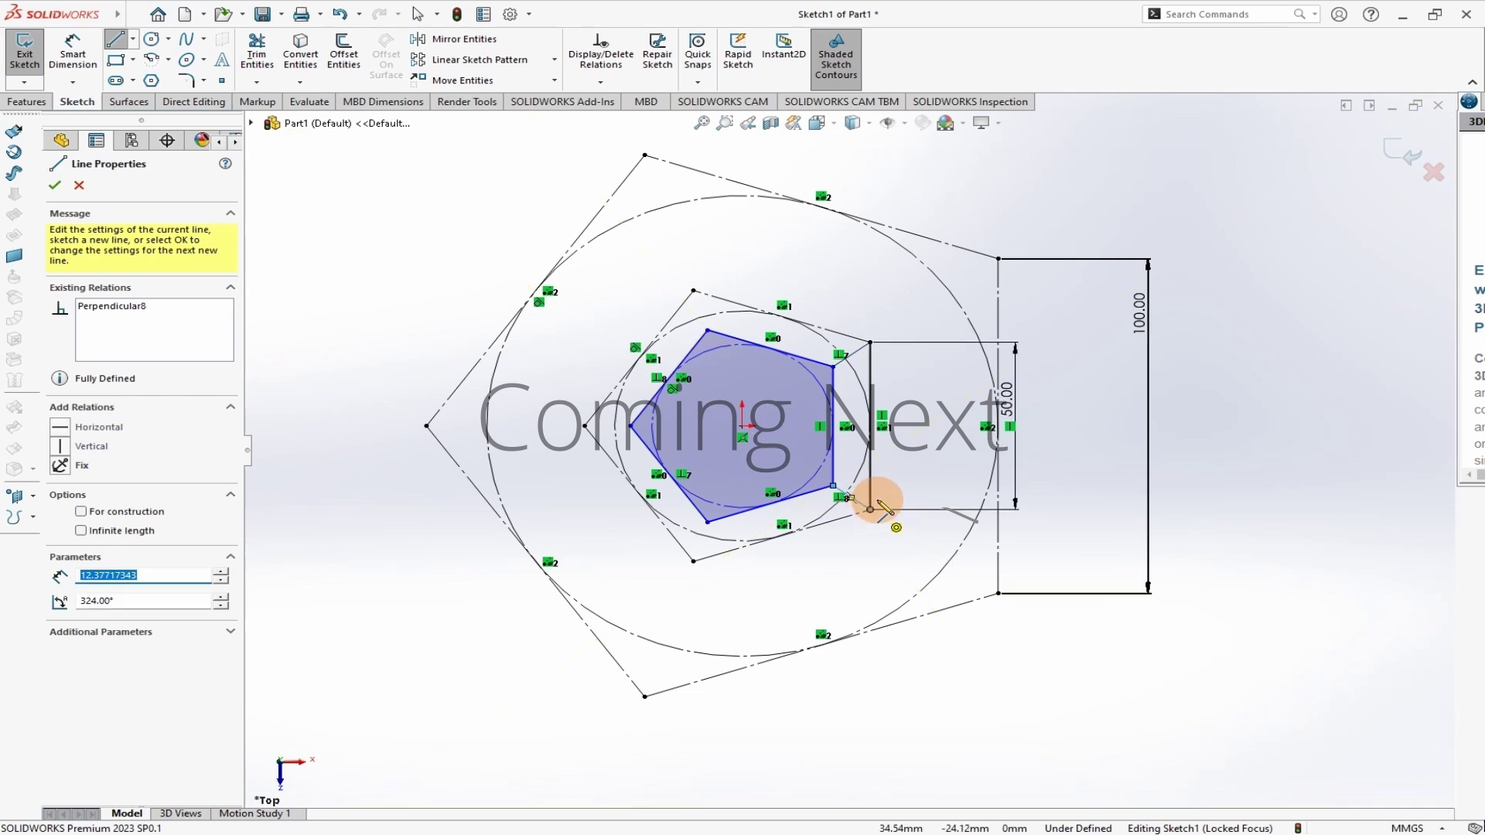
key("Escape")
- Add an Equal relation between the upper connecting line and the inner pentagon's vertical edge
scroll(865, 352, "down", 2)
left_click(845, 368)
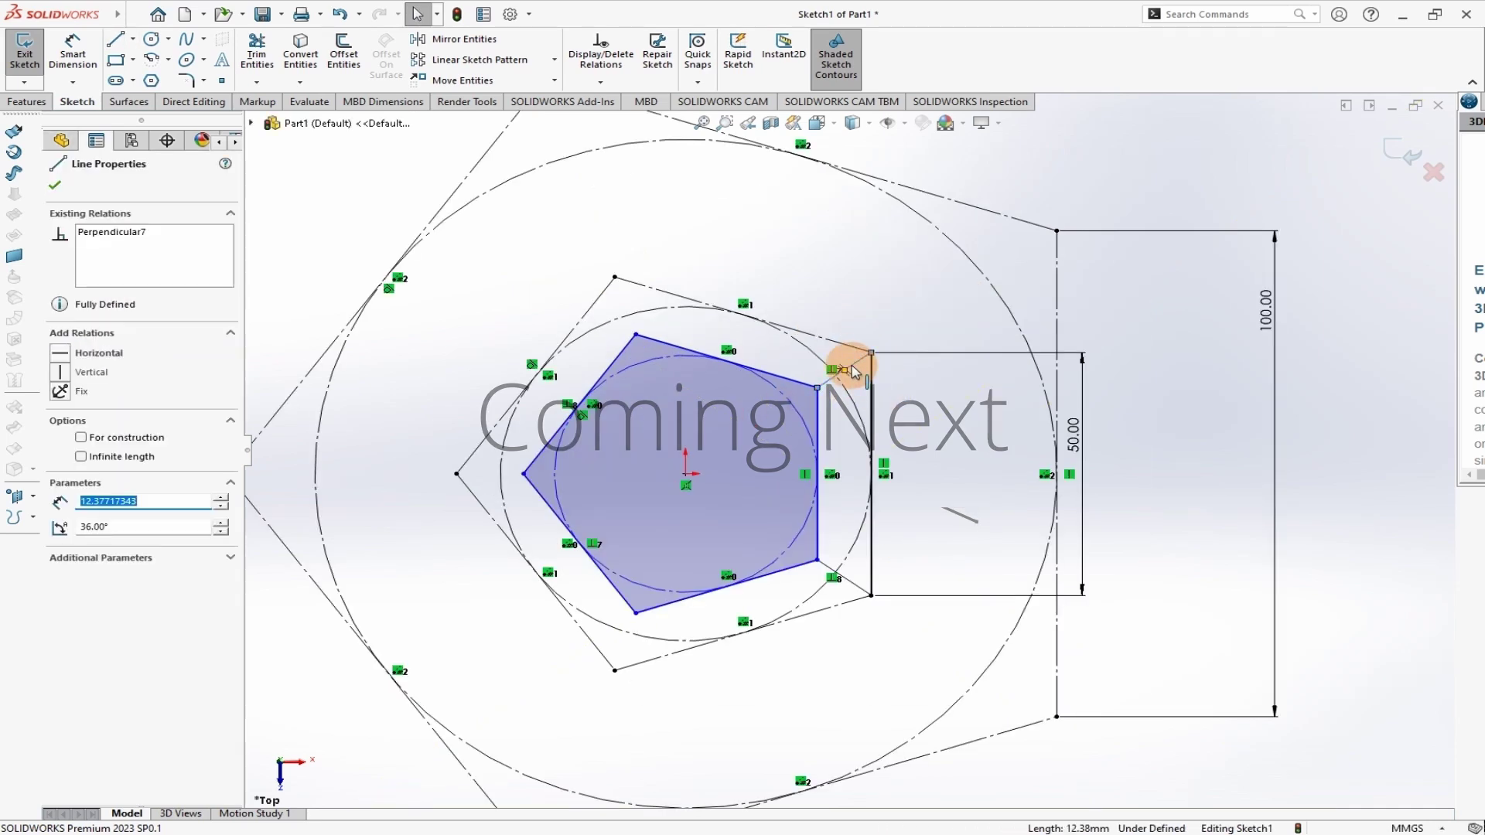
left_click(817, 410, "ctrl")
left_click(1000, 344)
scroll(862, 305, "up", 3)
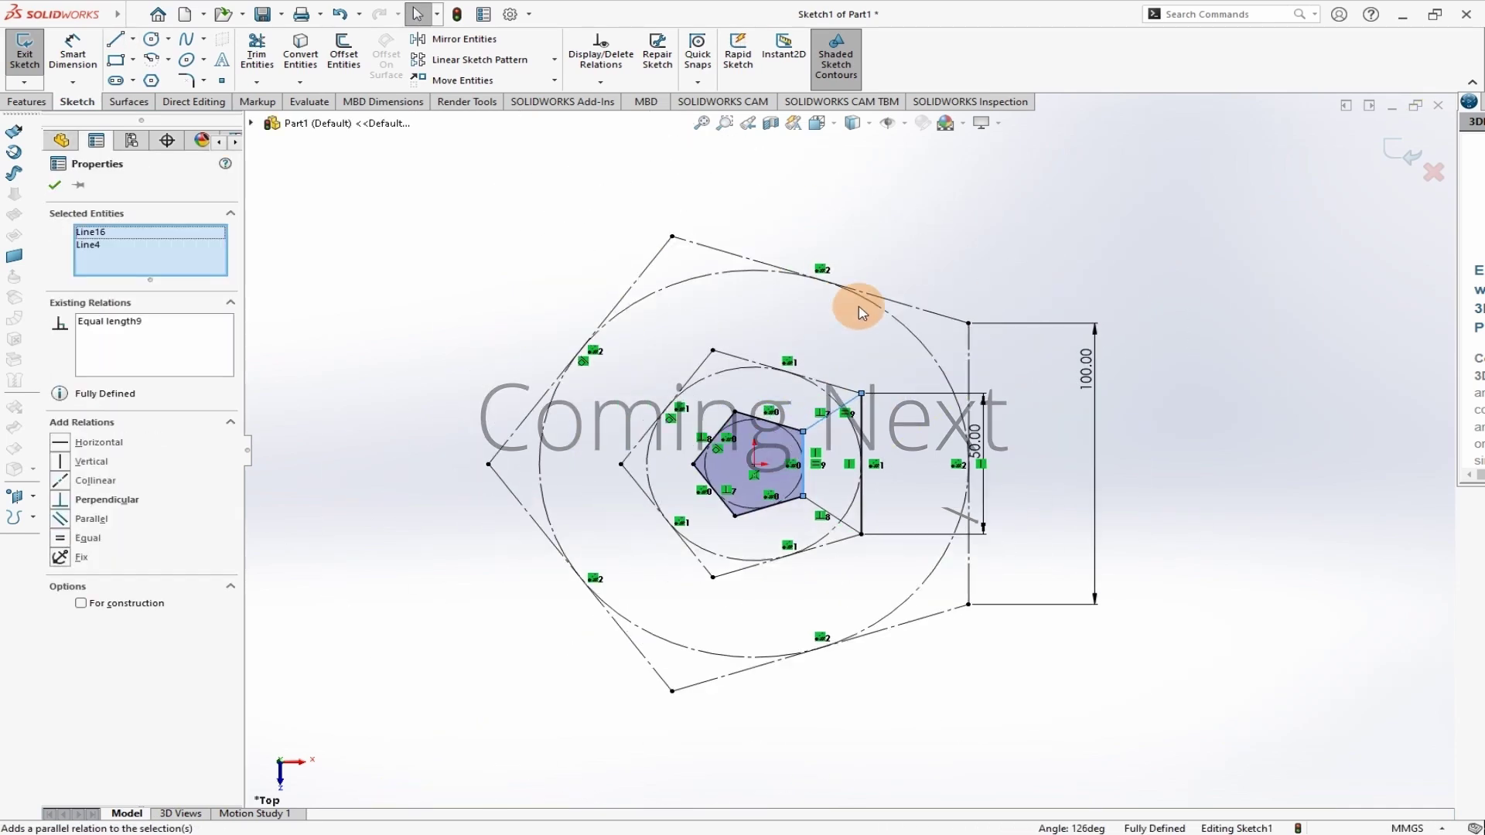
- Add Pierce relations tying the lower endpoints of the two construction lines to the vertical edges of the outer and middle pentagons
left_click(596, 430)
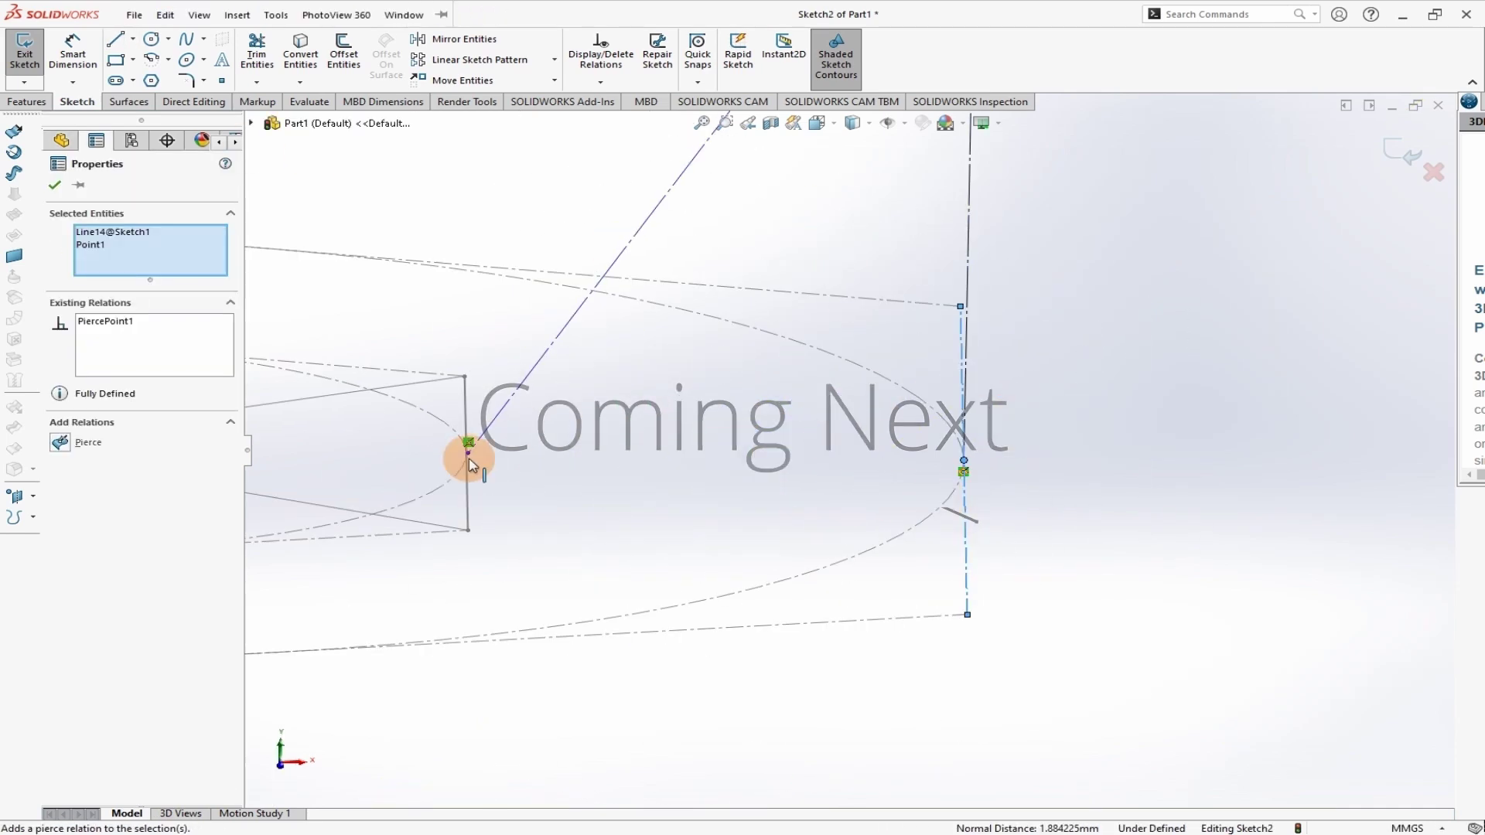
scroll(468, 458, "down", 5)
left_click(669, 432)
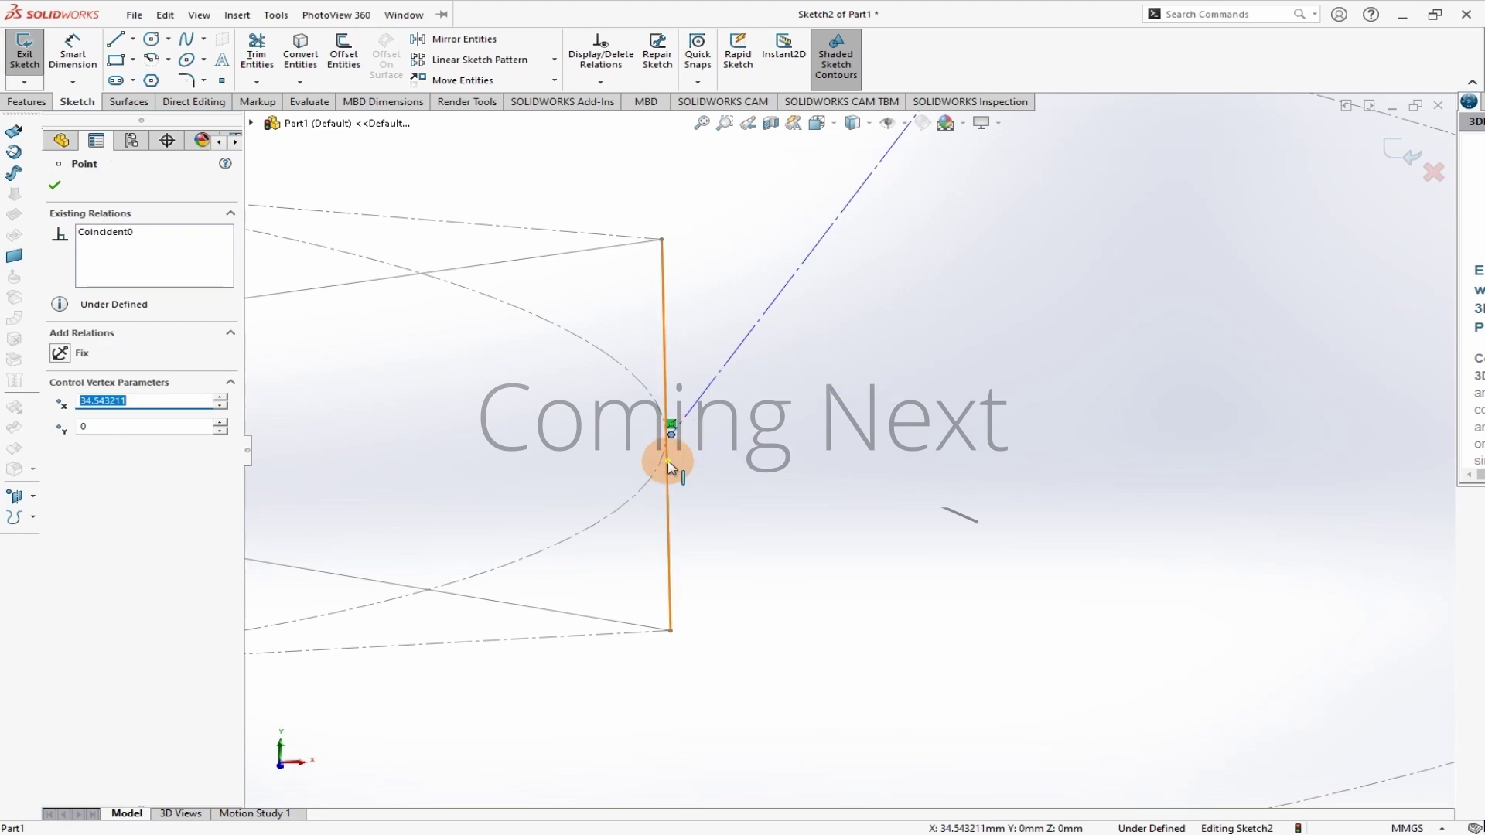
left_click(670, 465, "ctrl")
left_click(719, 389)
scroll(696, 388, "up", 10)
left_click(56, 186)
- Draw a six-sided inscribed-circle polygon centred on the construction lines' shared upper endpoint, with a vertex about 71 mm straight below it
left_click(152, 81)
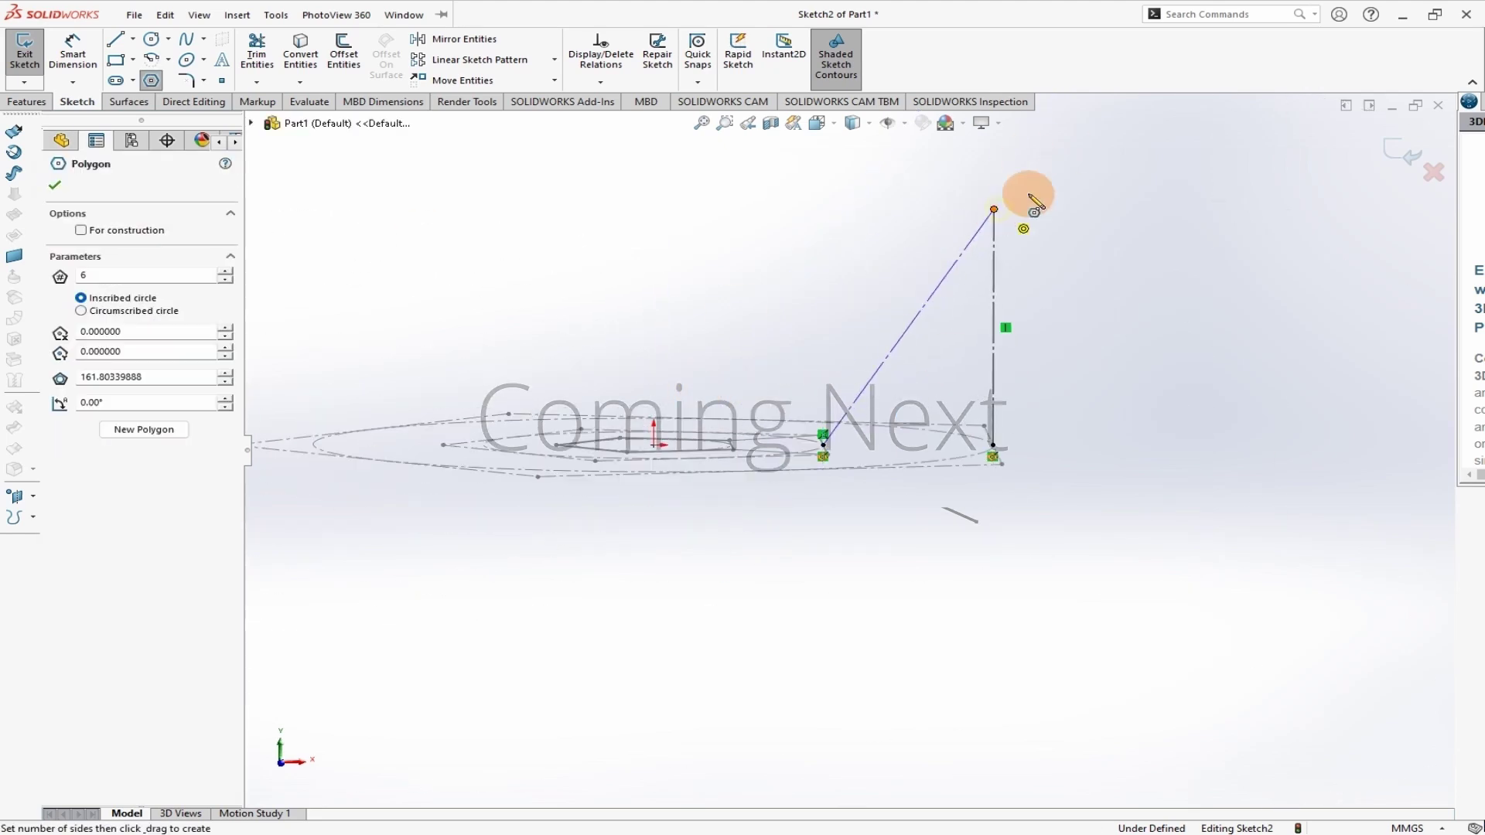
left_click(994, 208)
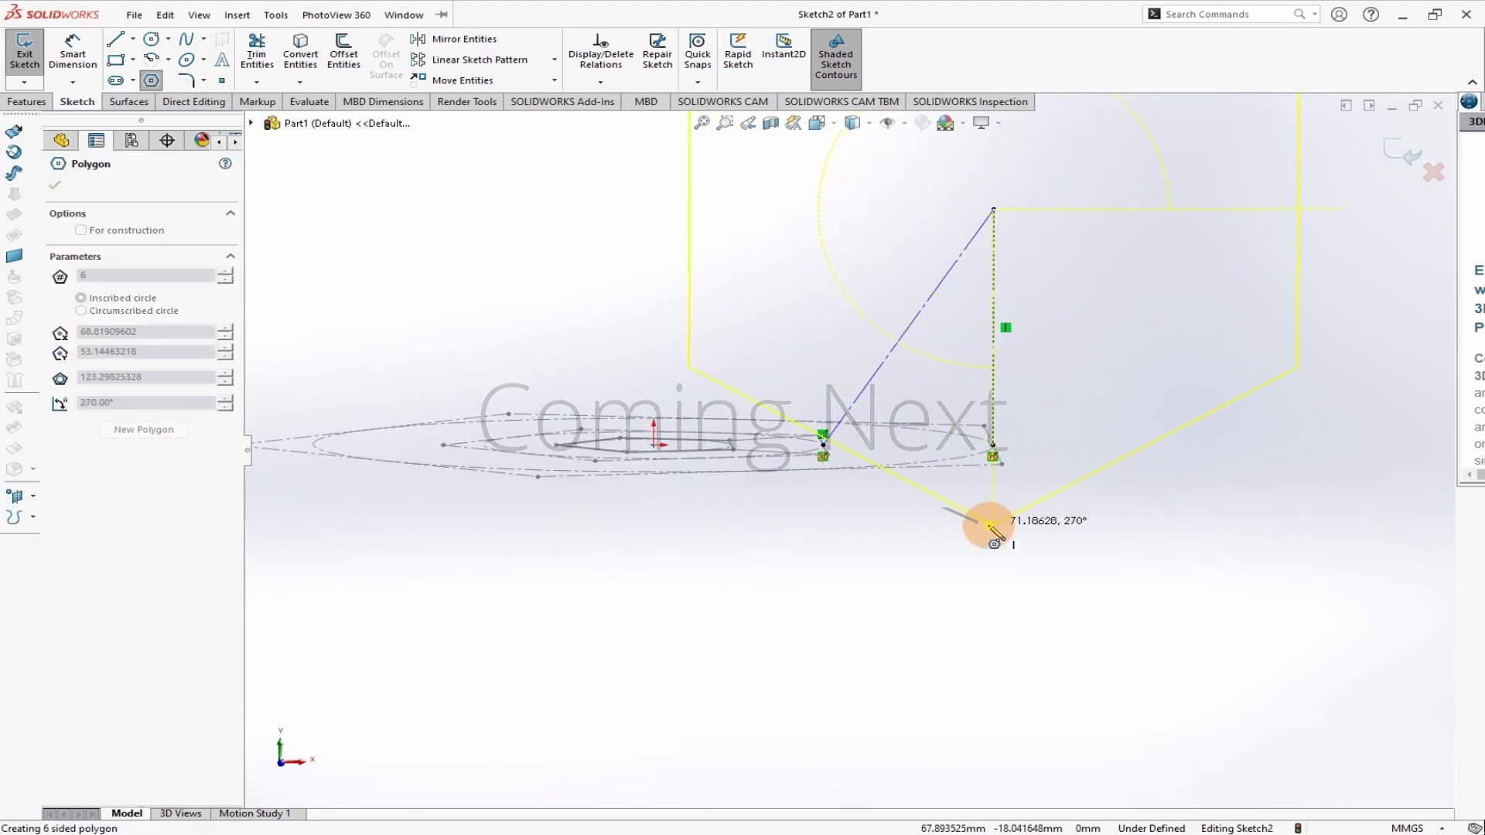
left_click(981, 519)
key("Escape")
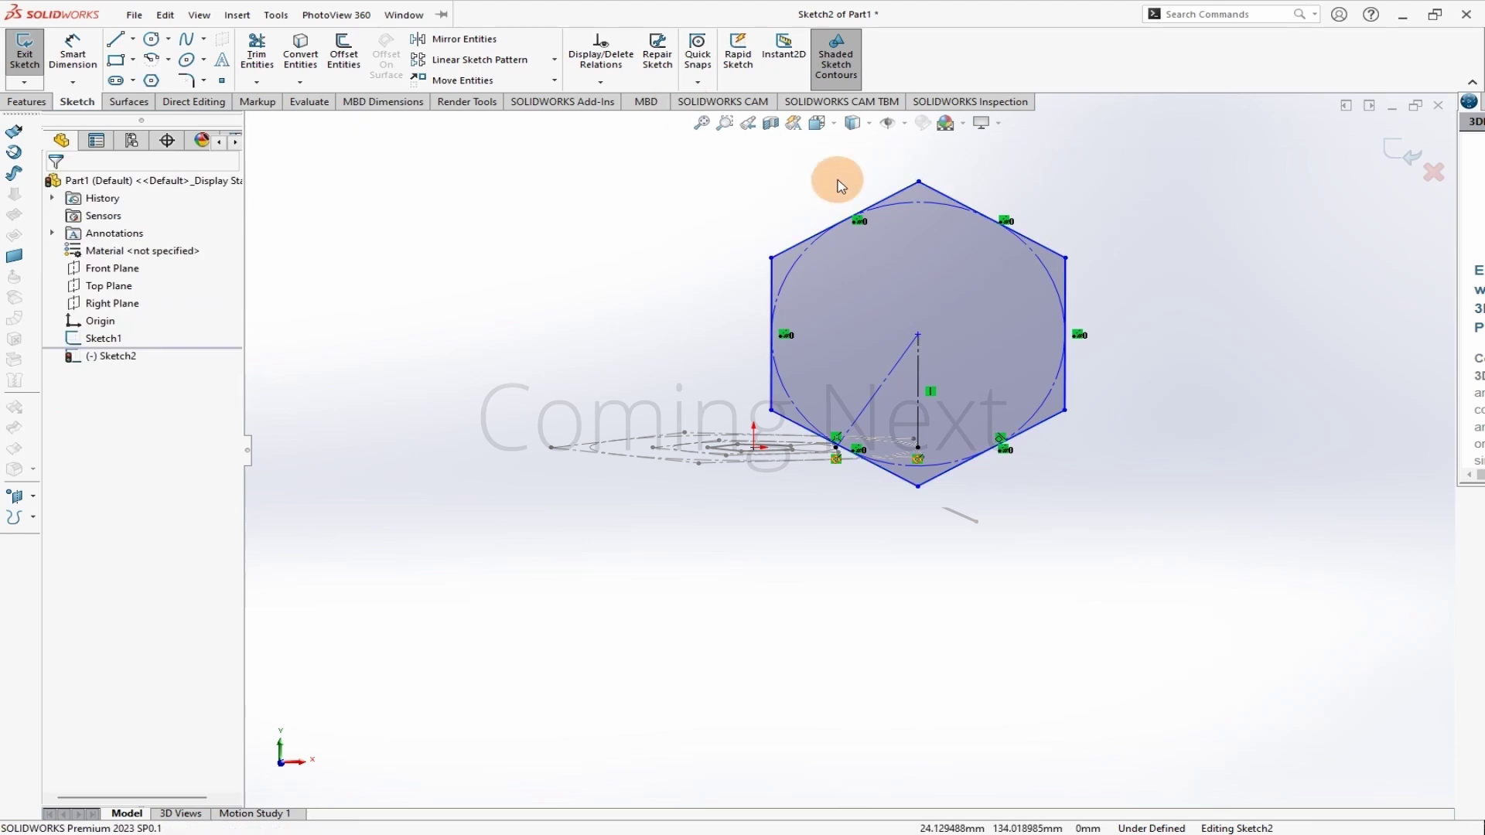
- Convert all the hexagon's edges to construction geometry
left_click_drag(780, 182, 1088, 532)
left_click(81, 557)
left_click(51, 184)
scroll(987, 465, "down", 9)
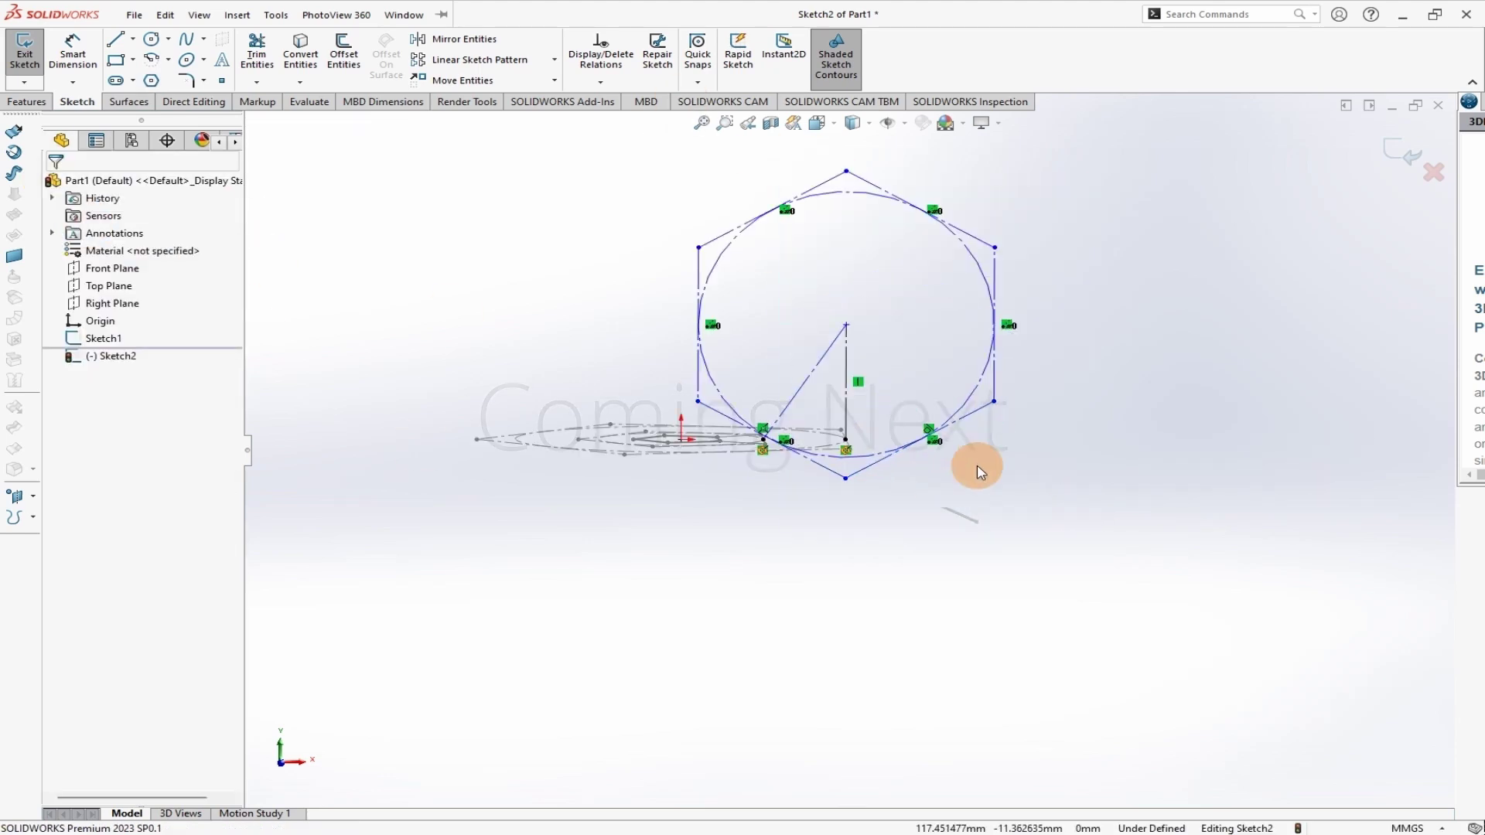
left_click(709, 442)
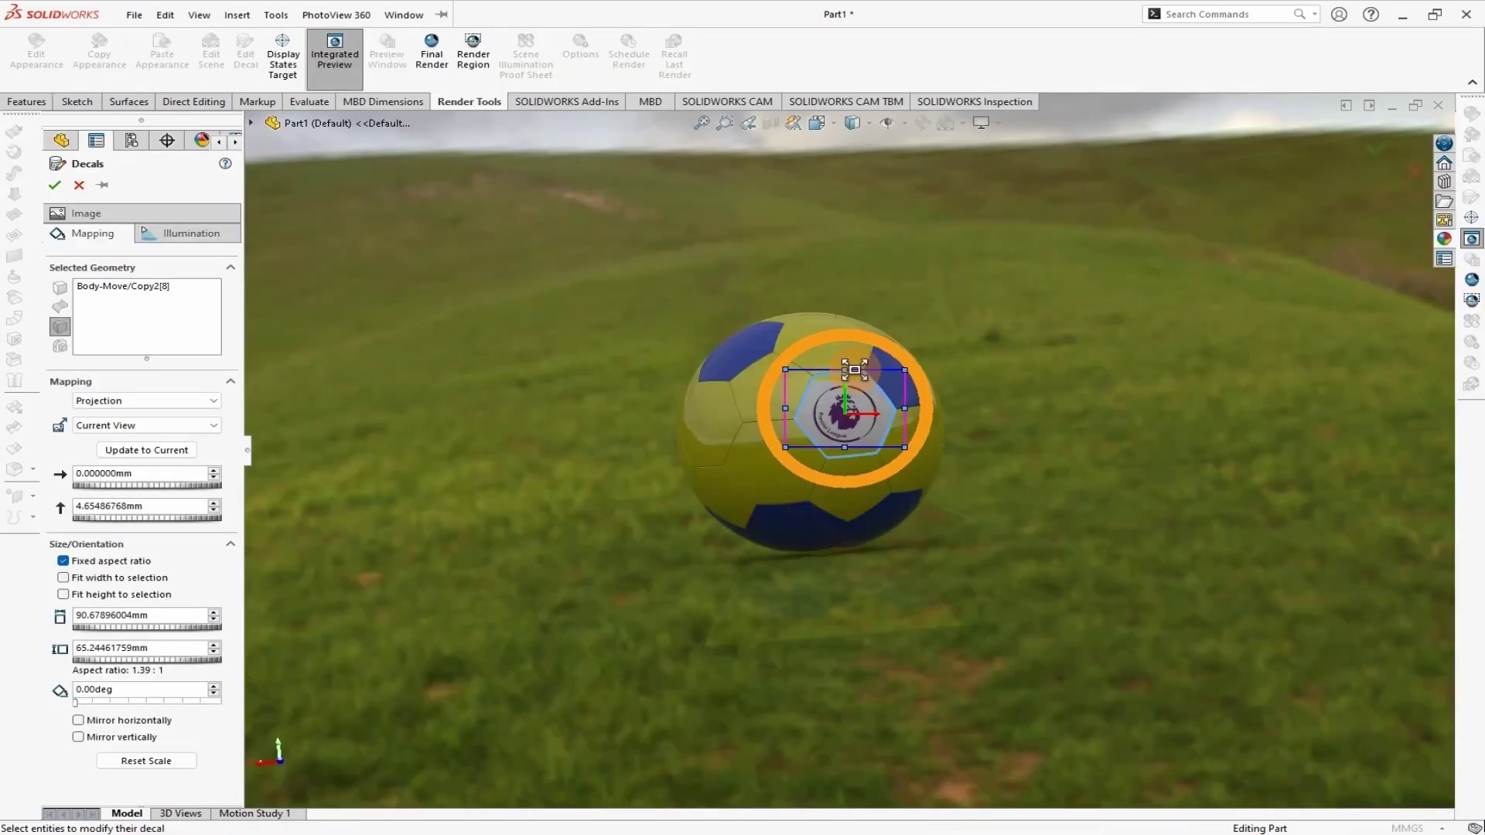
- Resize the Premier League logo decal with its mapping frame to fit the ball's front hexagonal panel
left_click_drag(854, 369, 853, 373)
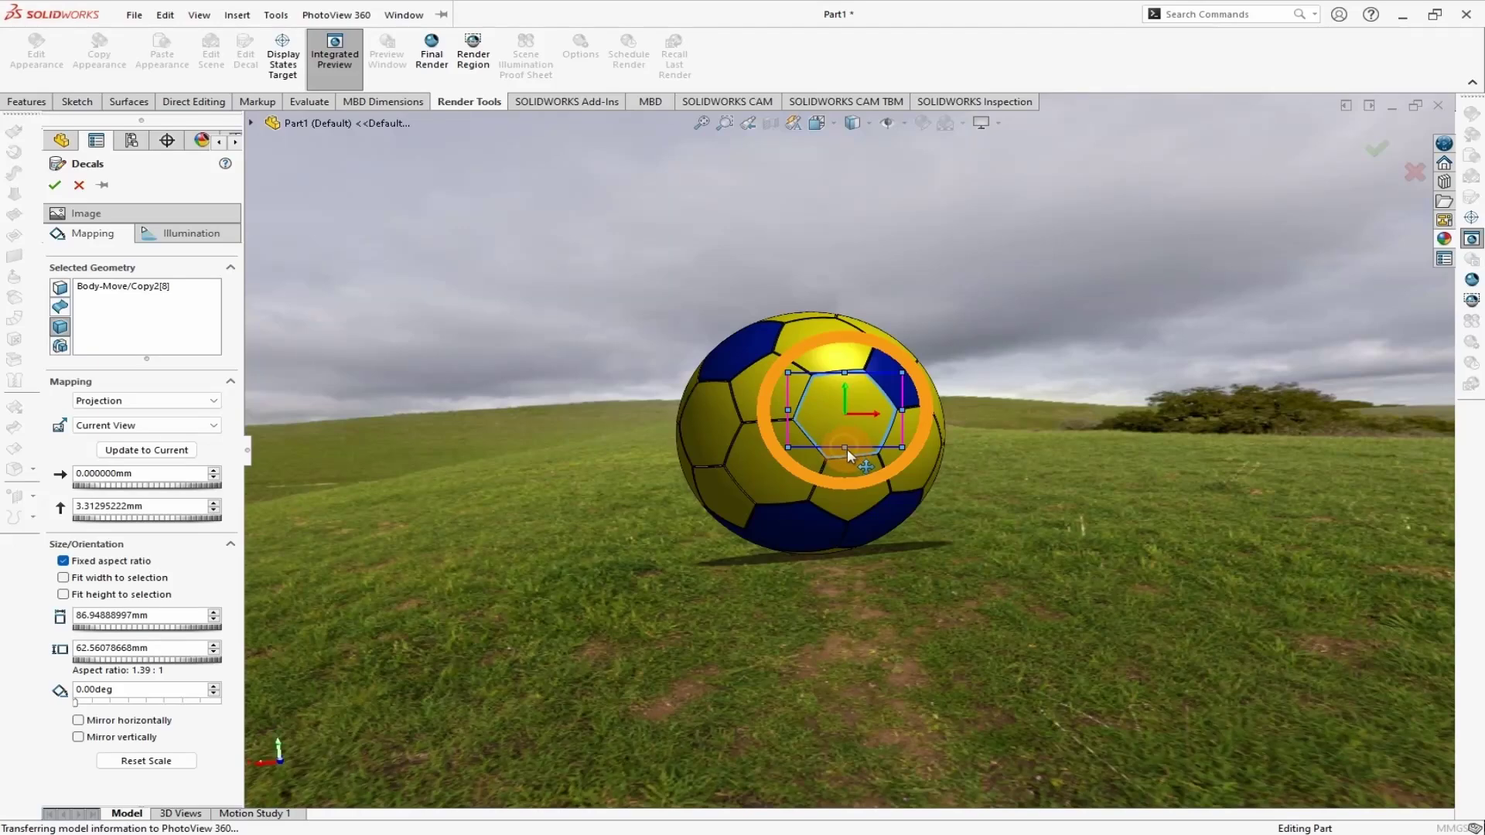
left_click_drag(848, 448, 846, 435)
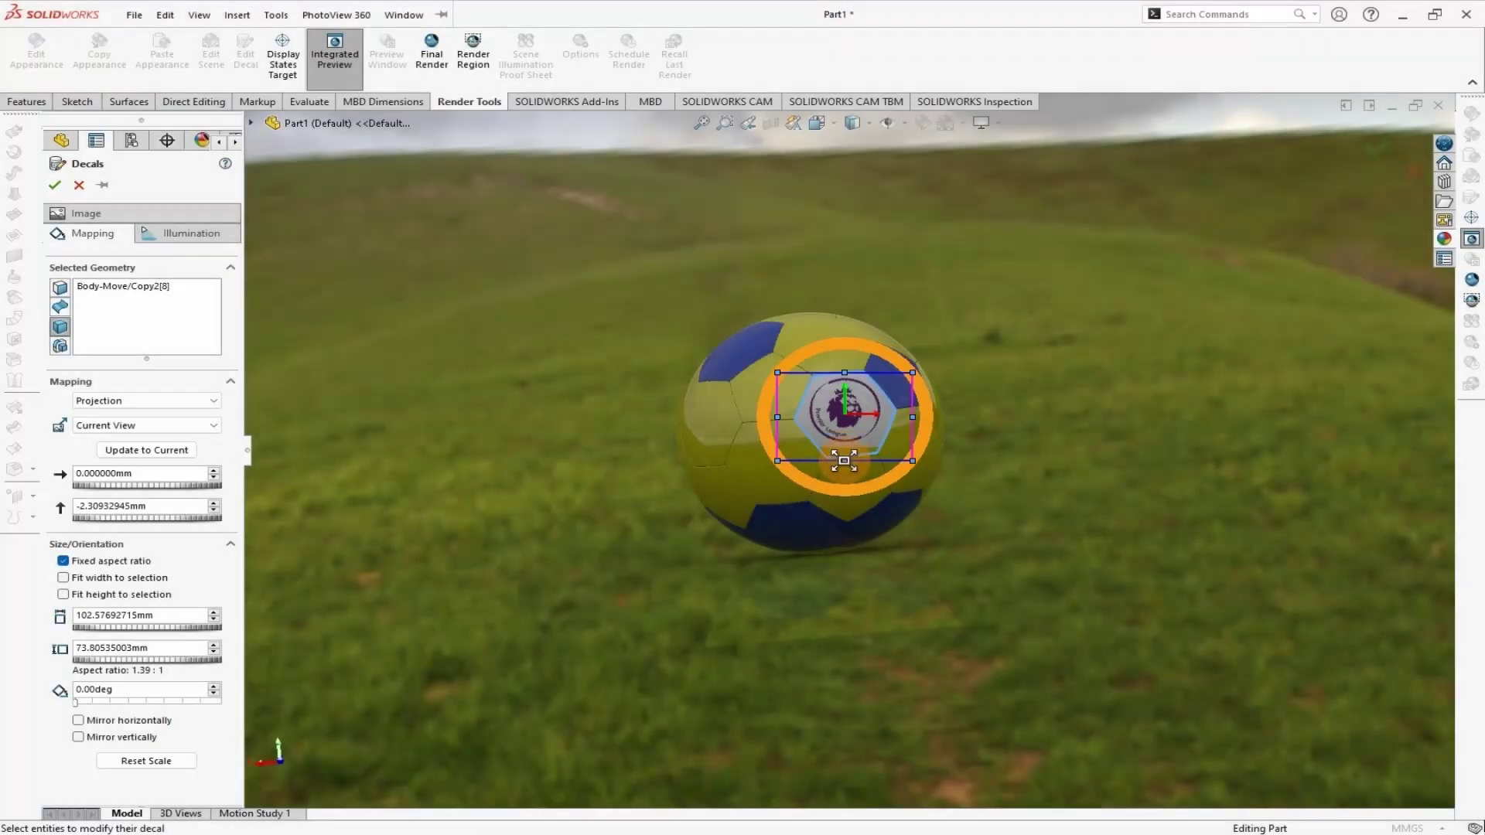
left_click_drag(844, 460, 846, 464)
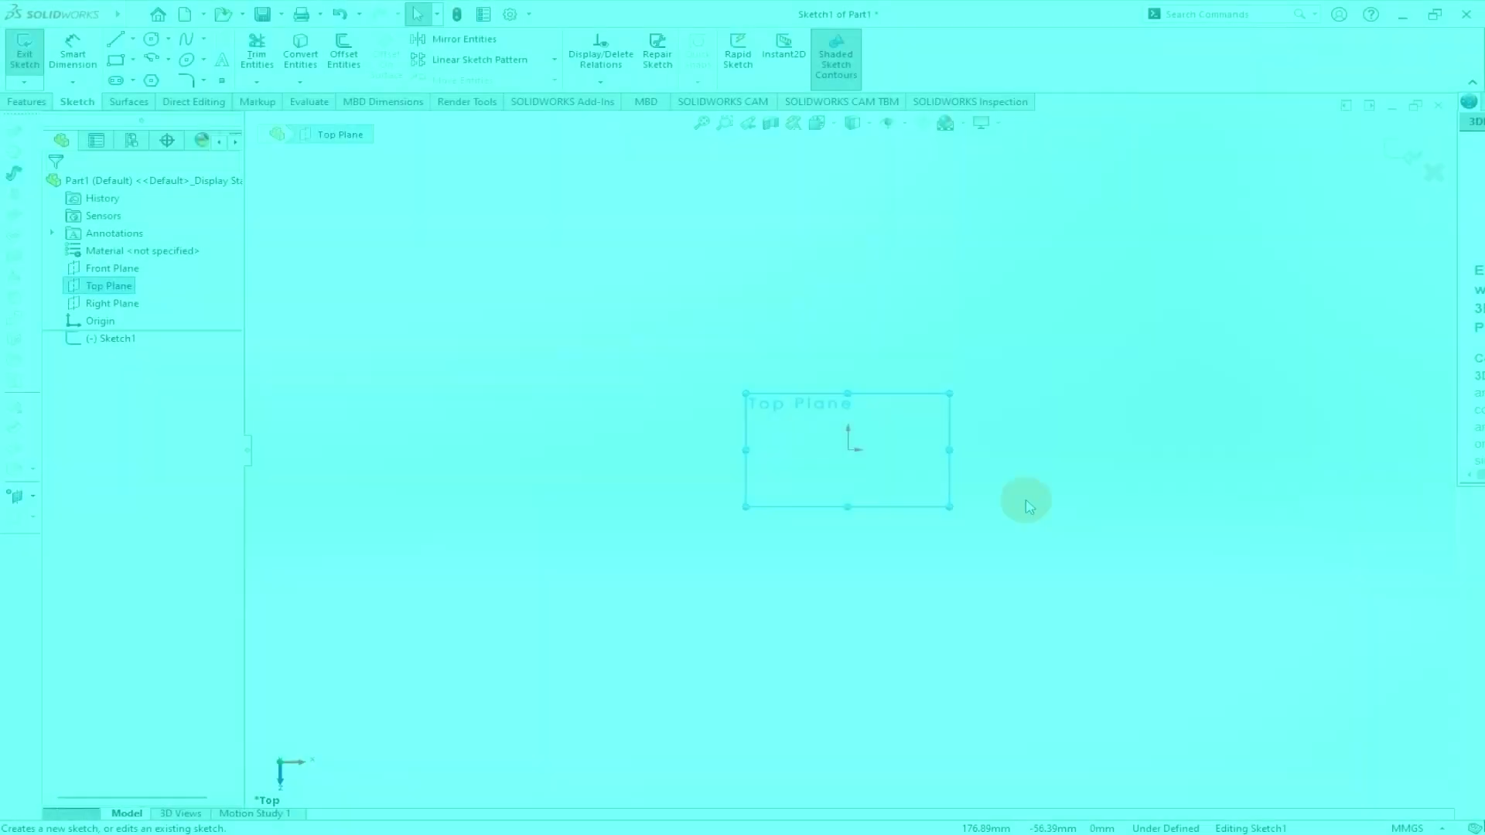
- Draw a five-sided inscribed-circle polygon centred on the origin, with an inscribed circle about 29 mm in diameter
scroll(1029, 507, "down", 3)
scroll(484, 362, "down", 1)
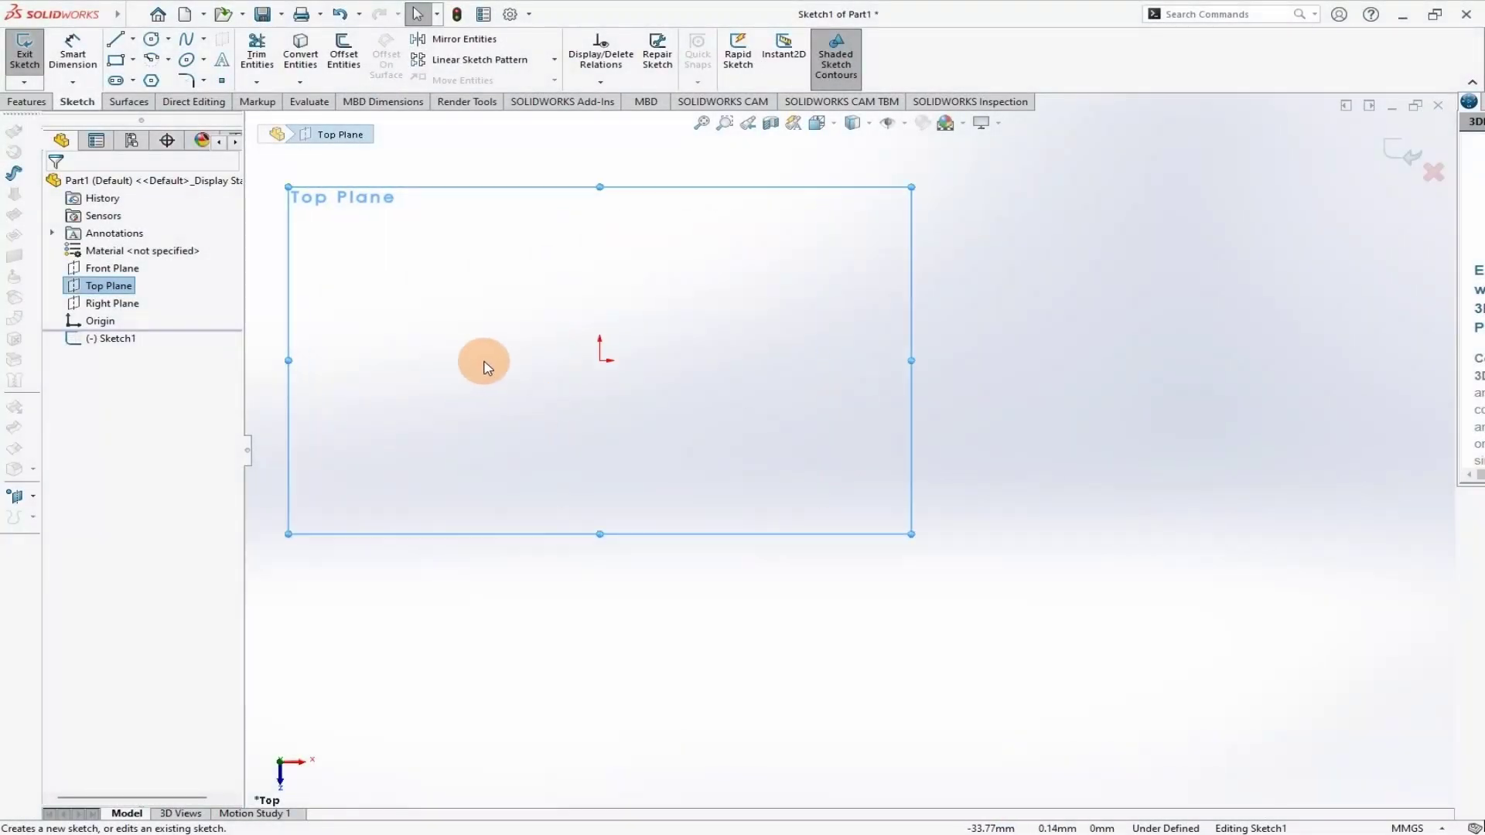
scroll(541, 418, "down", 2)
scroll(684, 410, "up", 2)
scroll(684, 410, "down", 1)
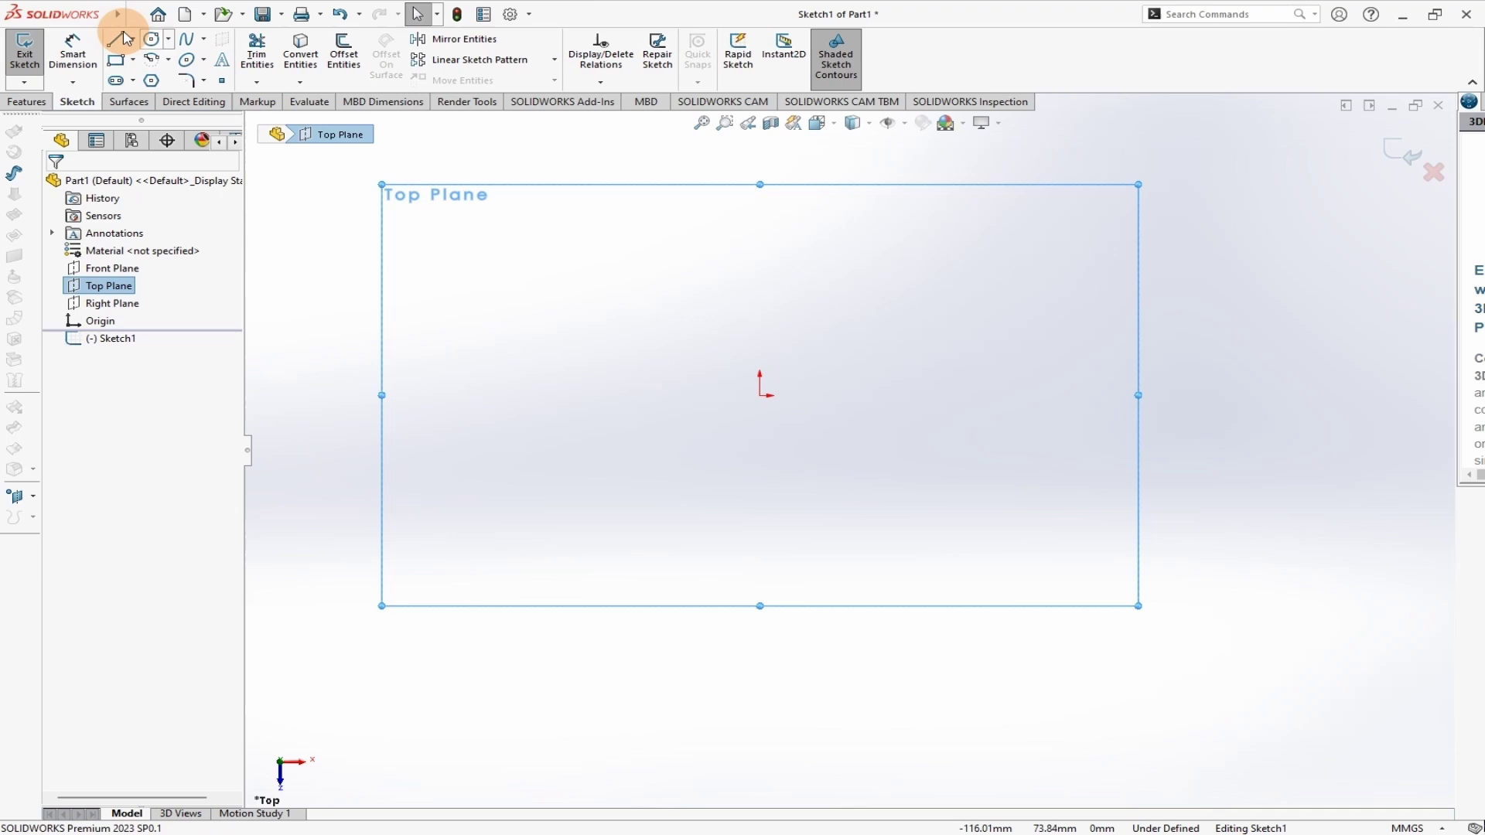
left_click(151, 81)
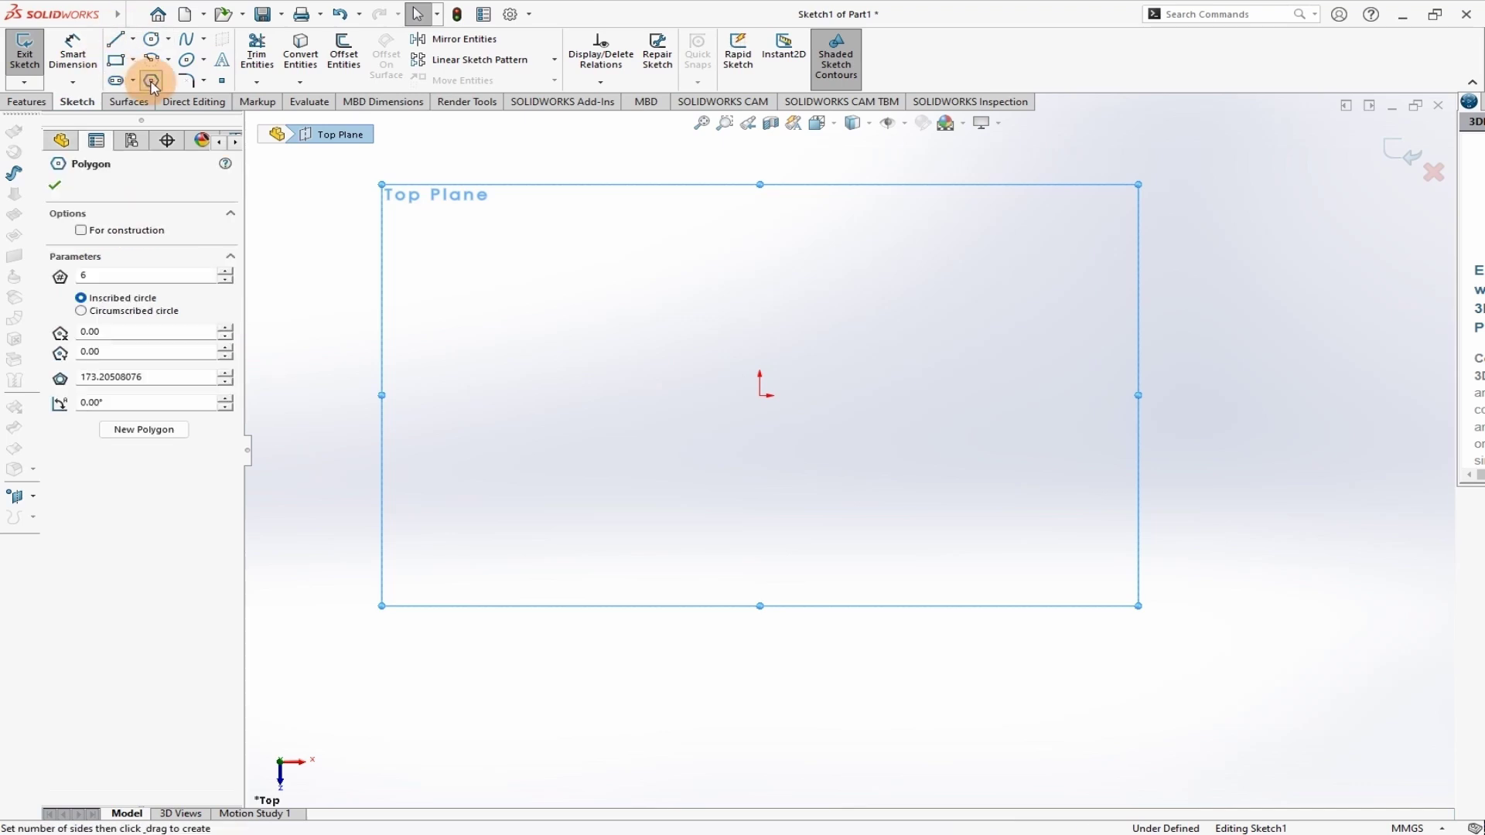
left_click(225, 279)
mouse_move(759, 396)
left_mouse_down()
mouse_move(764, 357)
mouse_move(727, 337)
left_mouse_up()
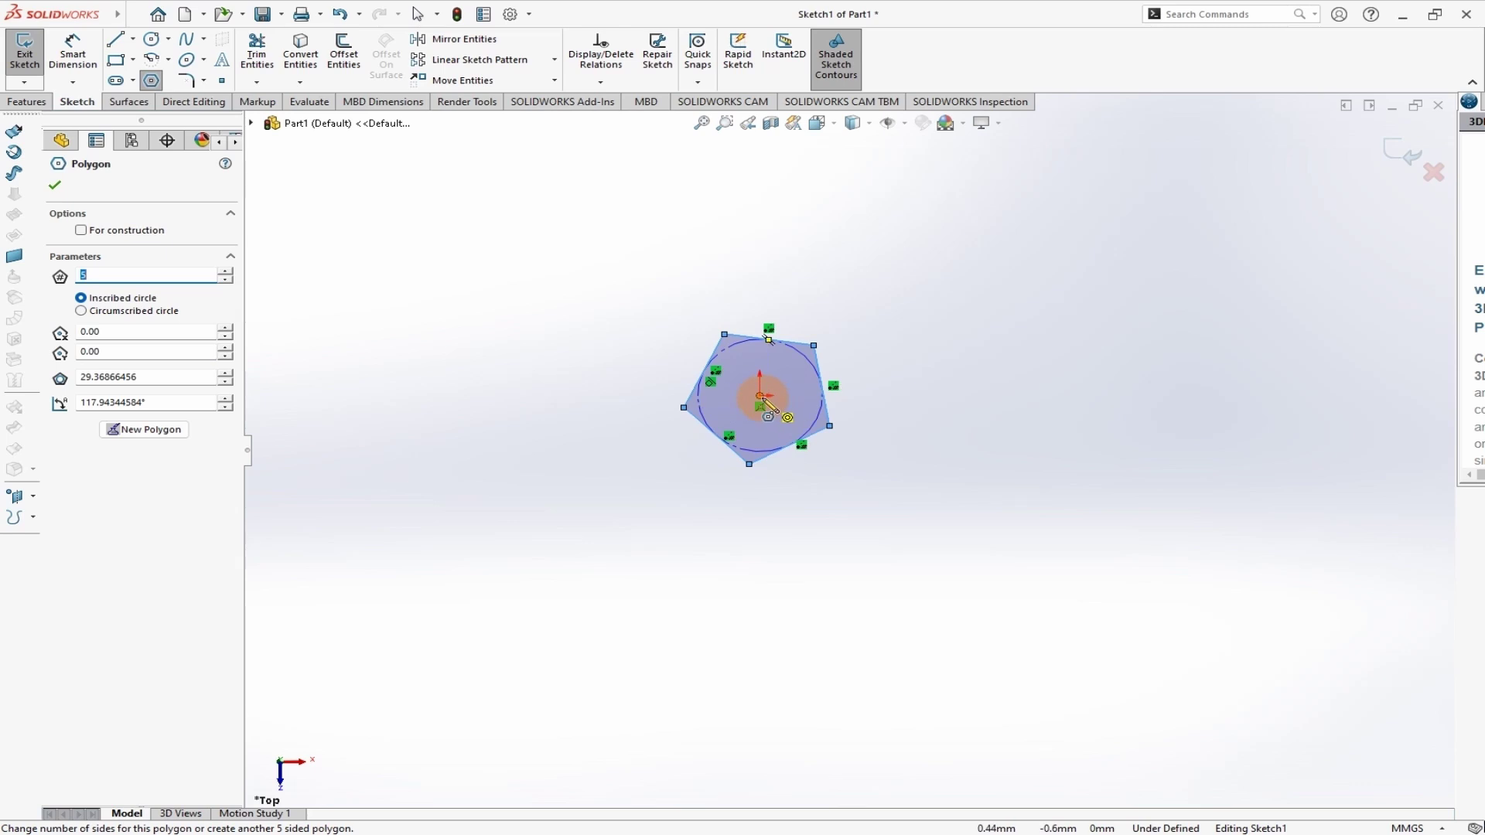
- Draw two larger pentagons centred on the origin with inscribed circles about 54 and 83 mm in diameter, making the outermost one construction geometry
mouse_move(761, 397)
left_mouse_down()
mouse_move(750, 292)
mouse_move(725, 274)
left_mouse_up()
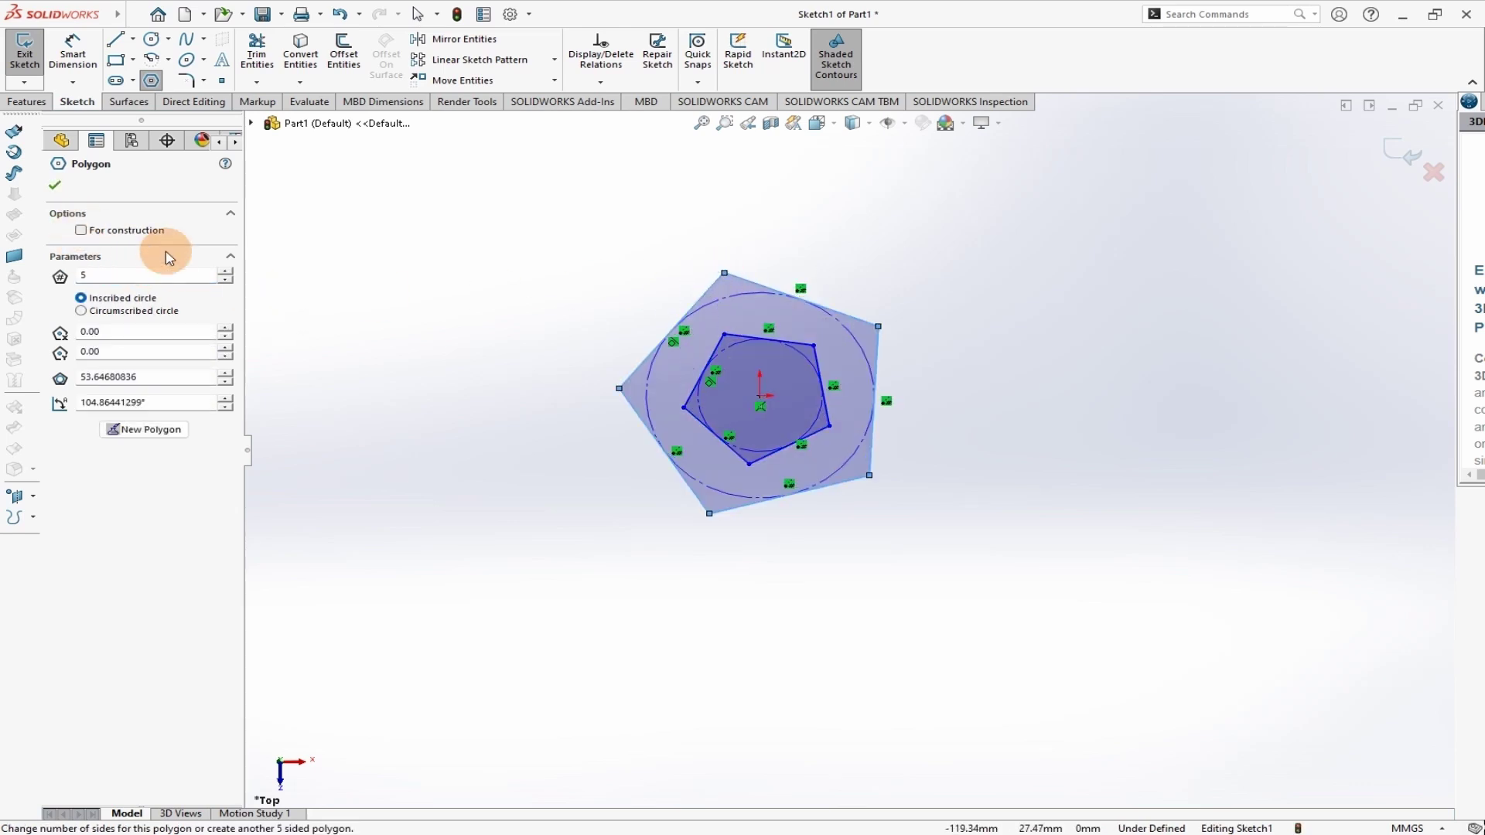
mouse_move(761, 399)
left_mouse_down()
mouse_move(735, 248)
mouse_move(664, 220)
left_mouse_up()
left_click(84, 230)
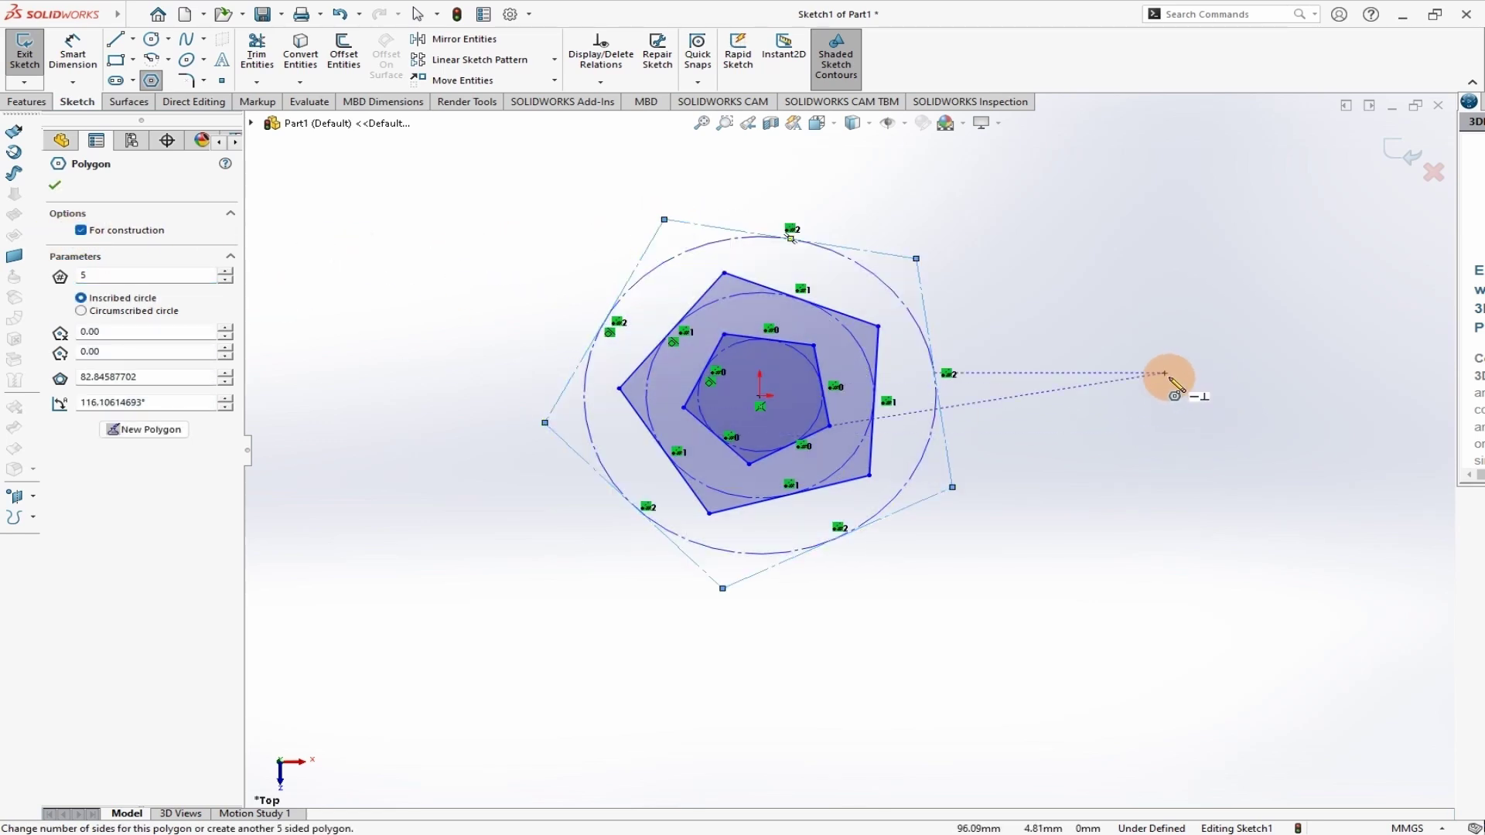
key("Escape")
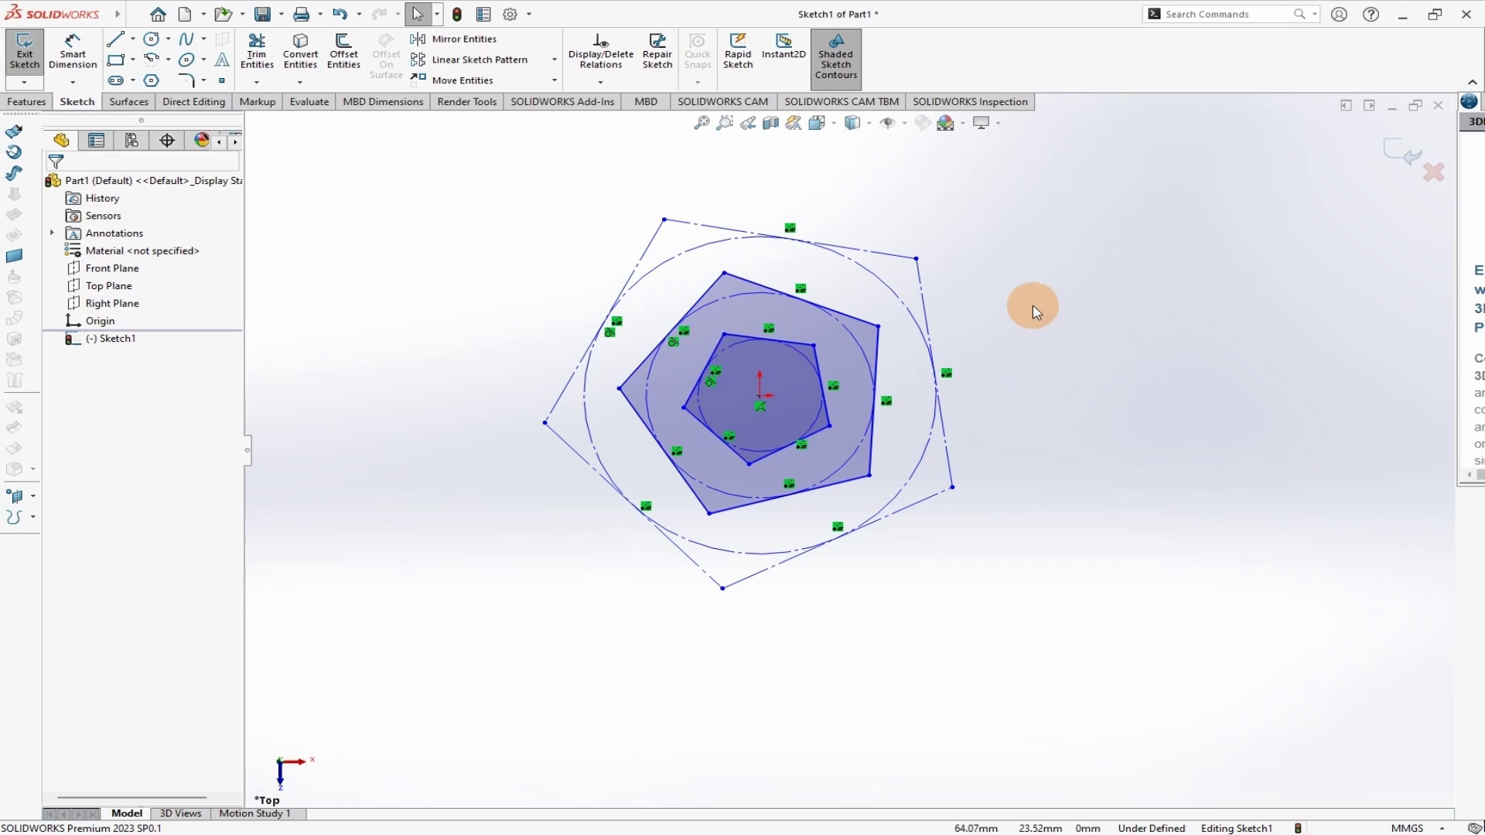
- Add a Vertical relation to the right-hand edge of each of the three pentagons
left_click(922, 300)
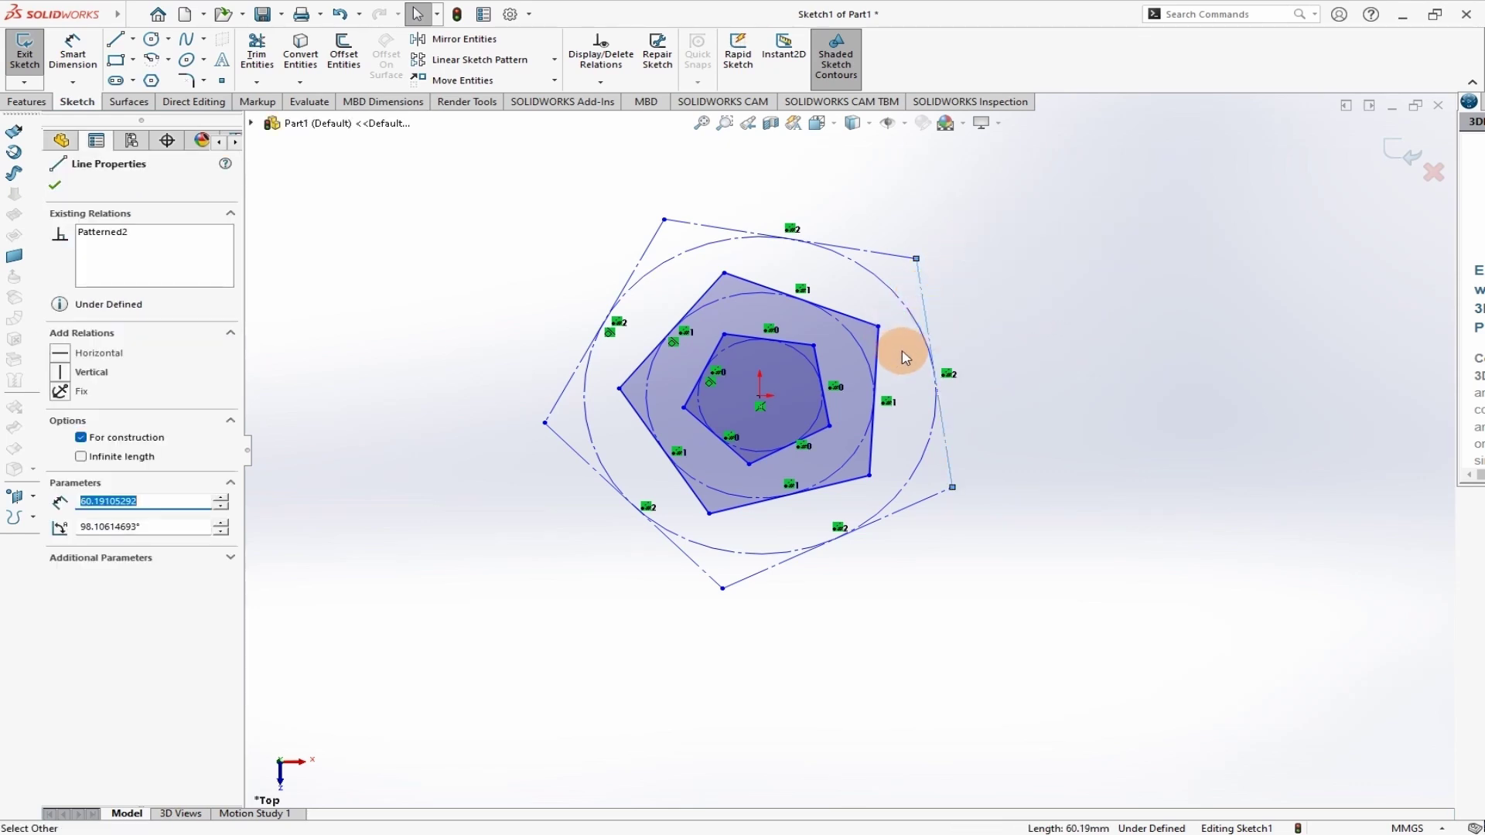
left_click(878, 356, "ctrl")
left_click(816, 368, "ctrl")
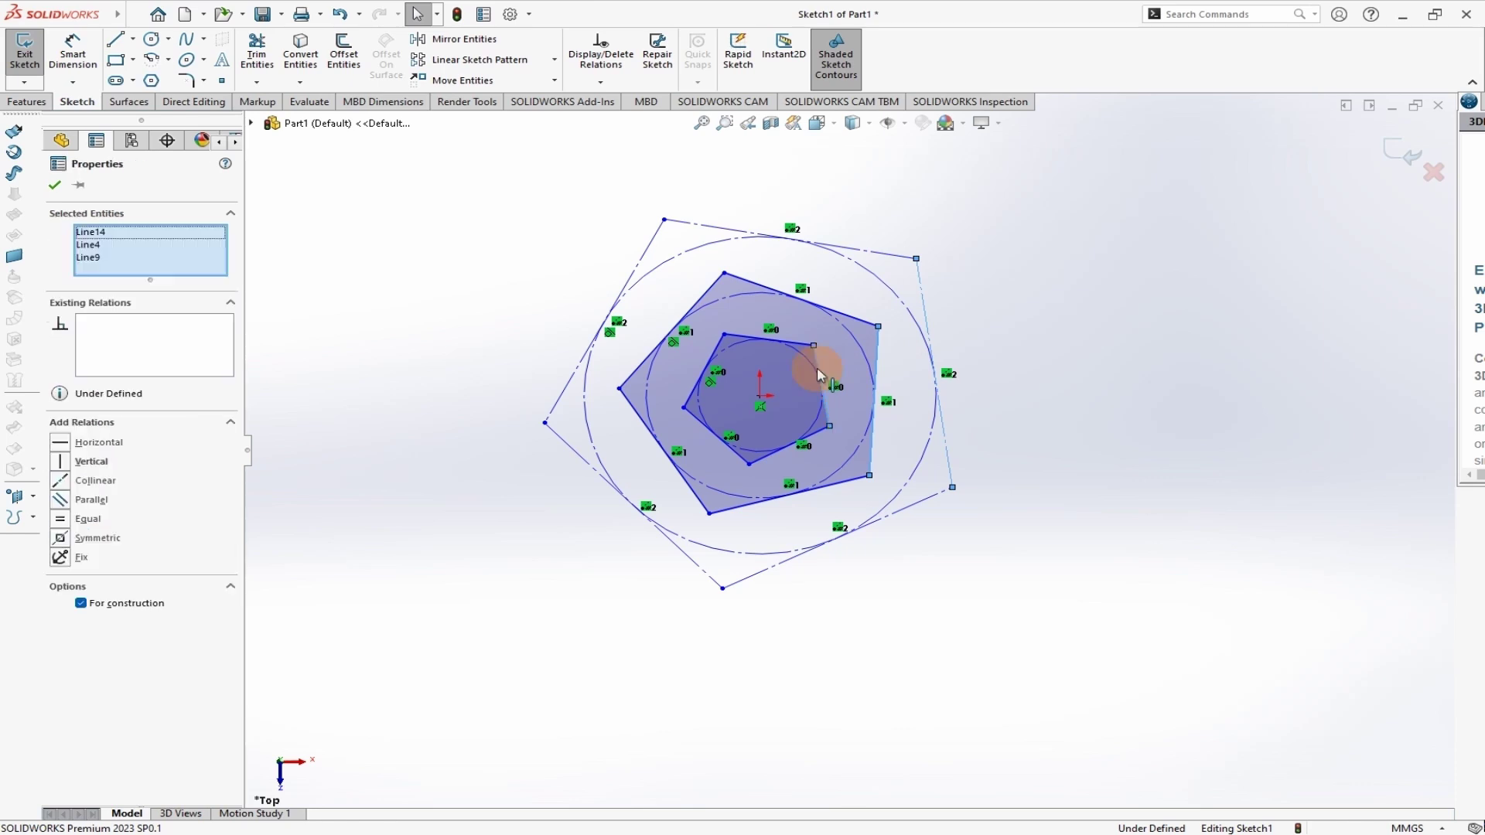
left_click(941, 301)
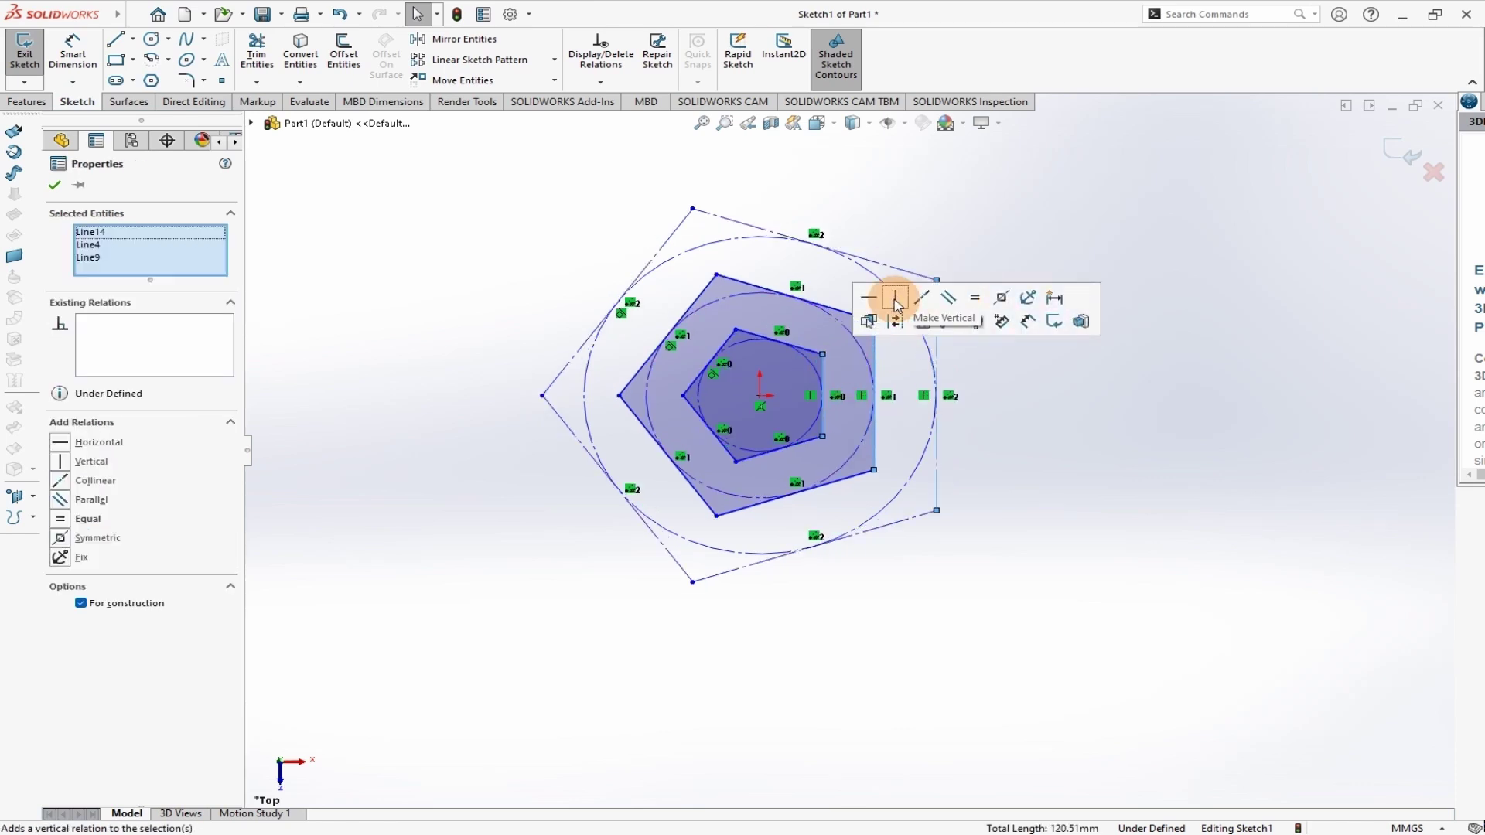
left_click(1071, 402)
- Dimension the outer pentagon's vertical edge to 100 mm
left_click(72, 51)
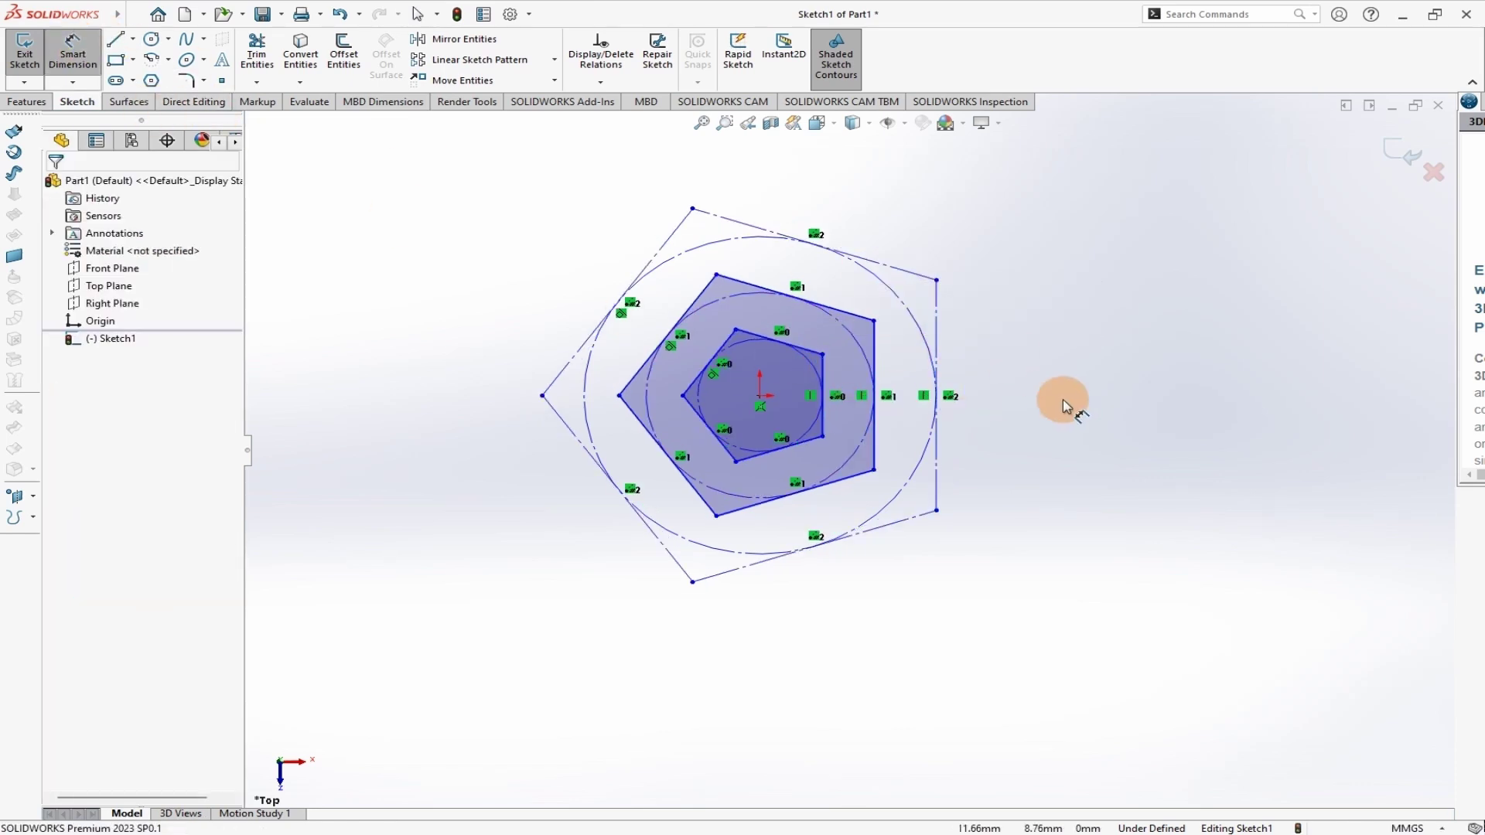
left_click(938, 316)
left_click(1040, 319)
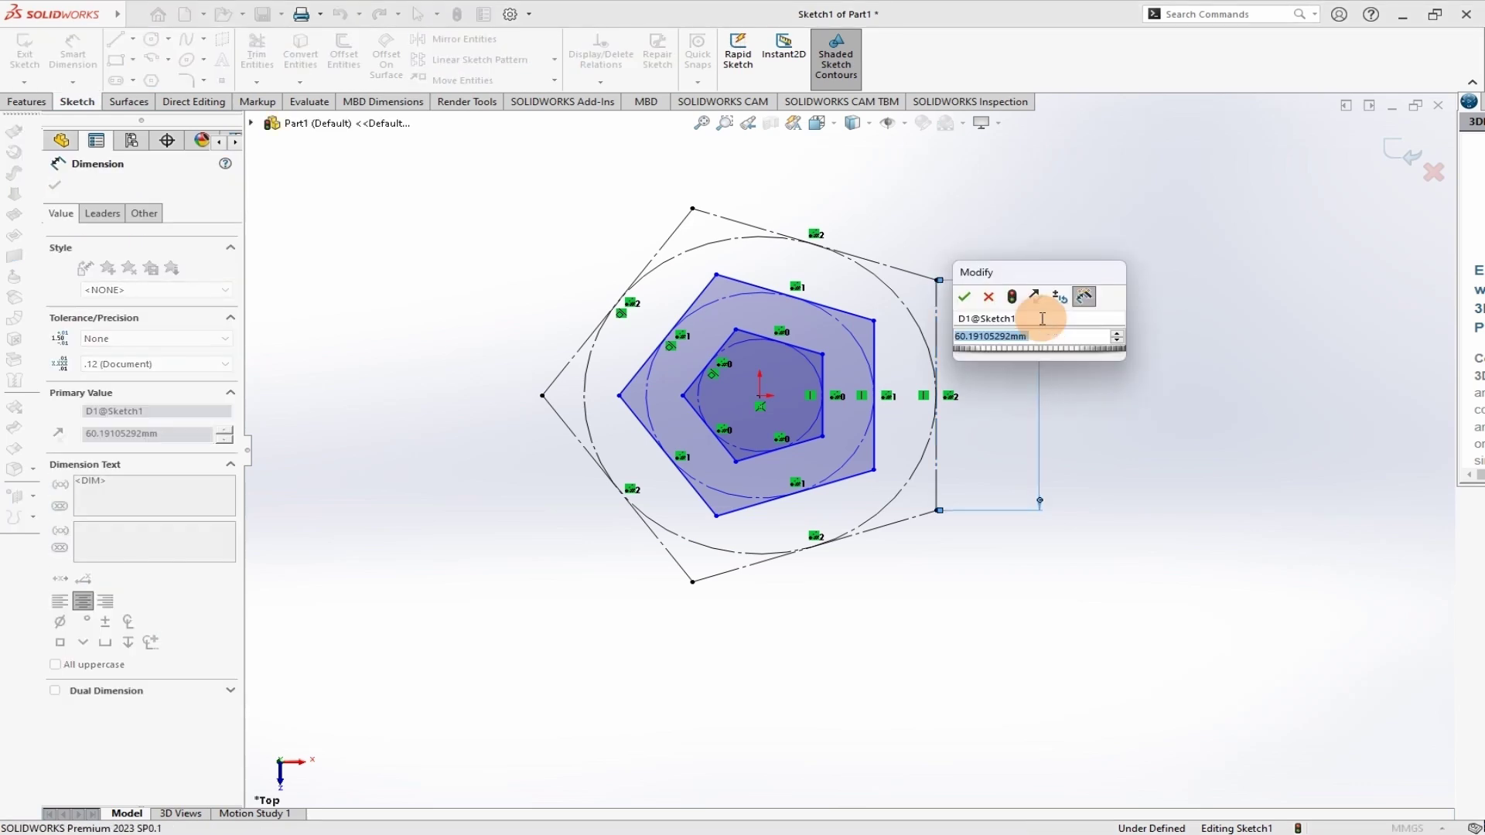
type("100")
key("Return")
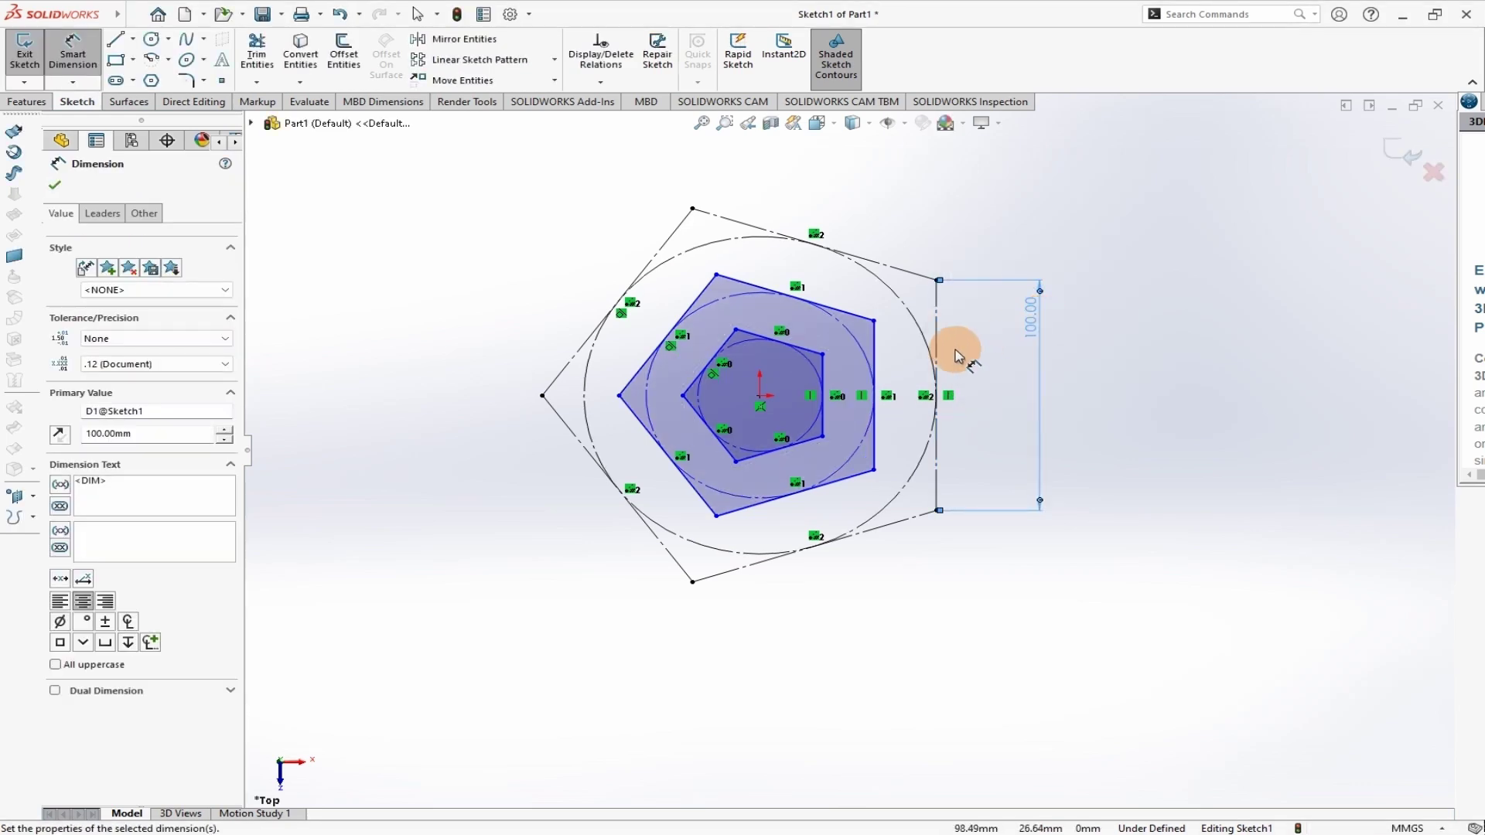
- Dimension the middle pentagon's vertical edge to 50 mm and finish dimensioning
left_click(876, 360)
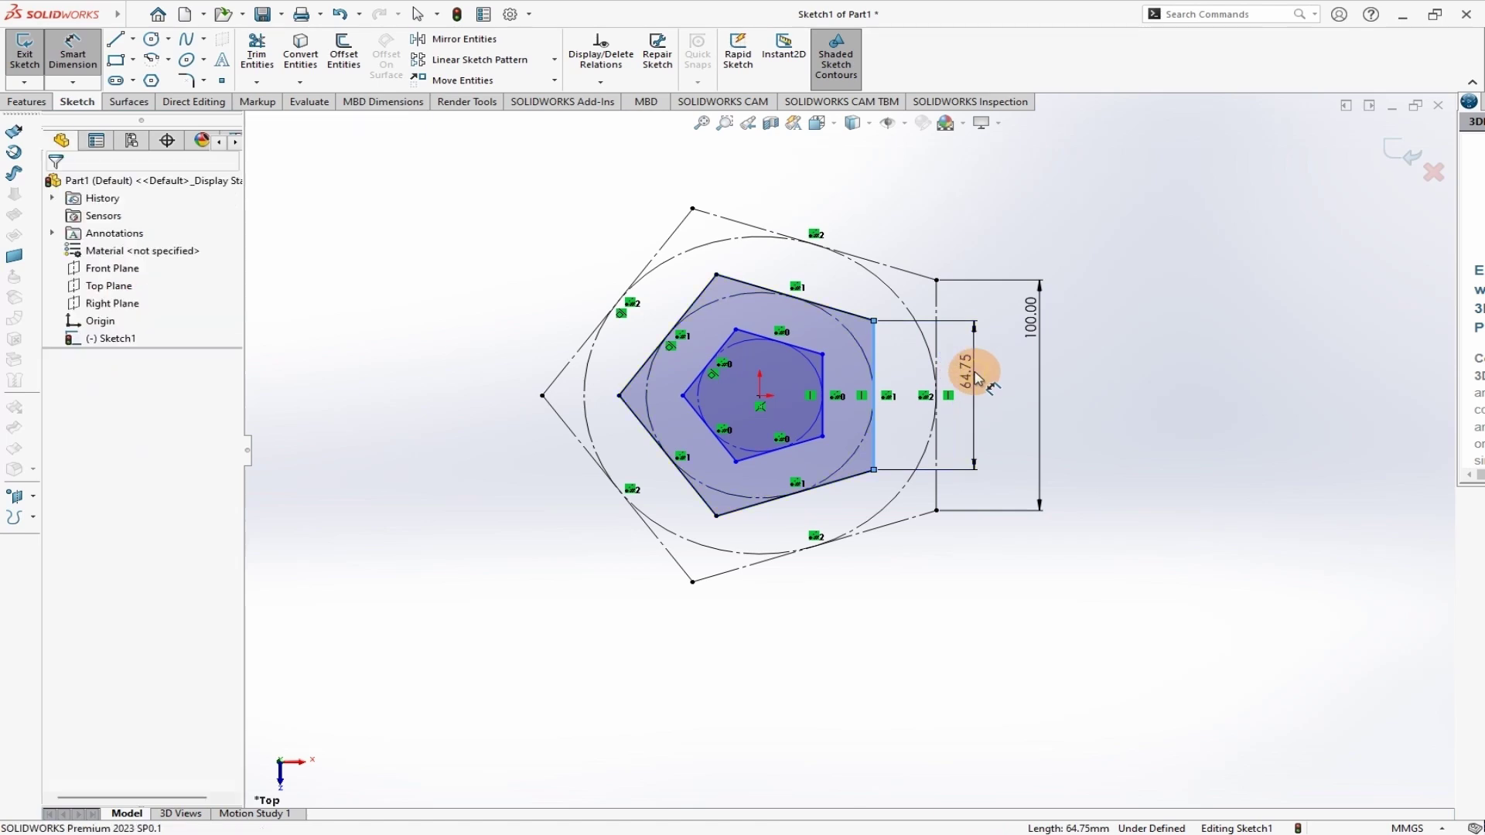
left_click(976, 369)
type("5")
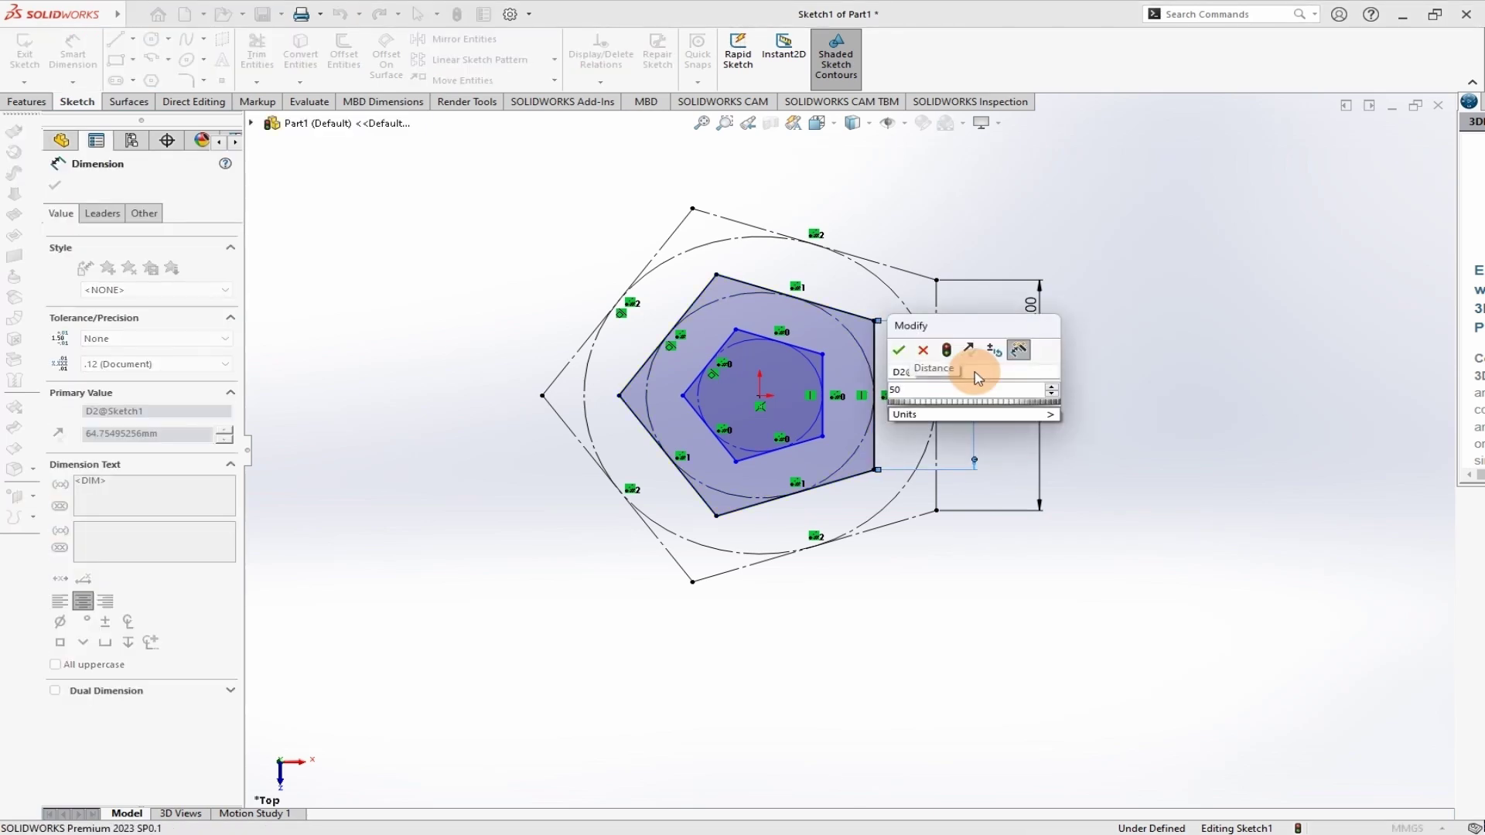
type("0")
key("Return")
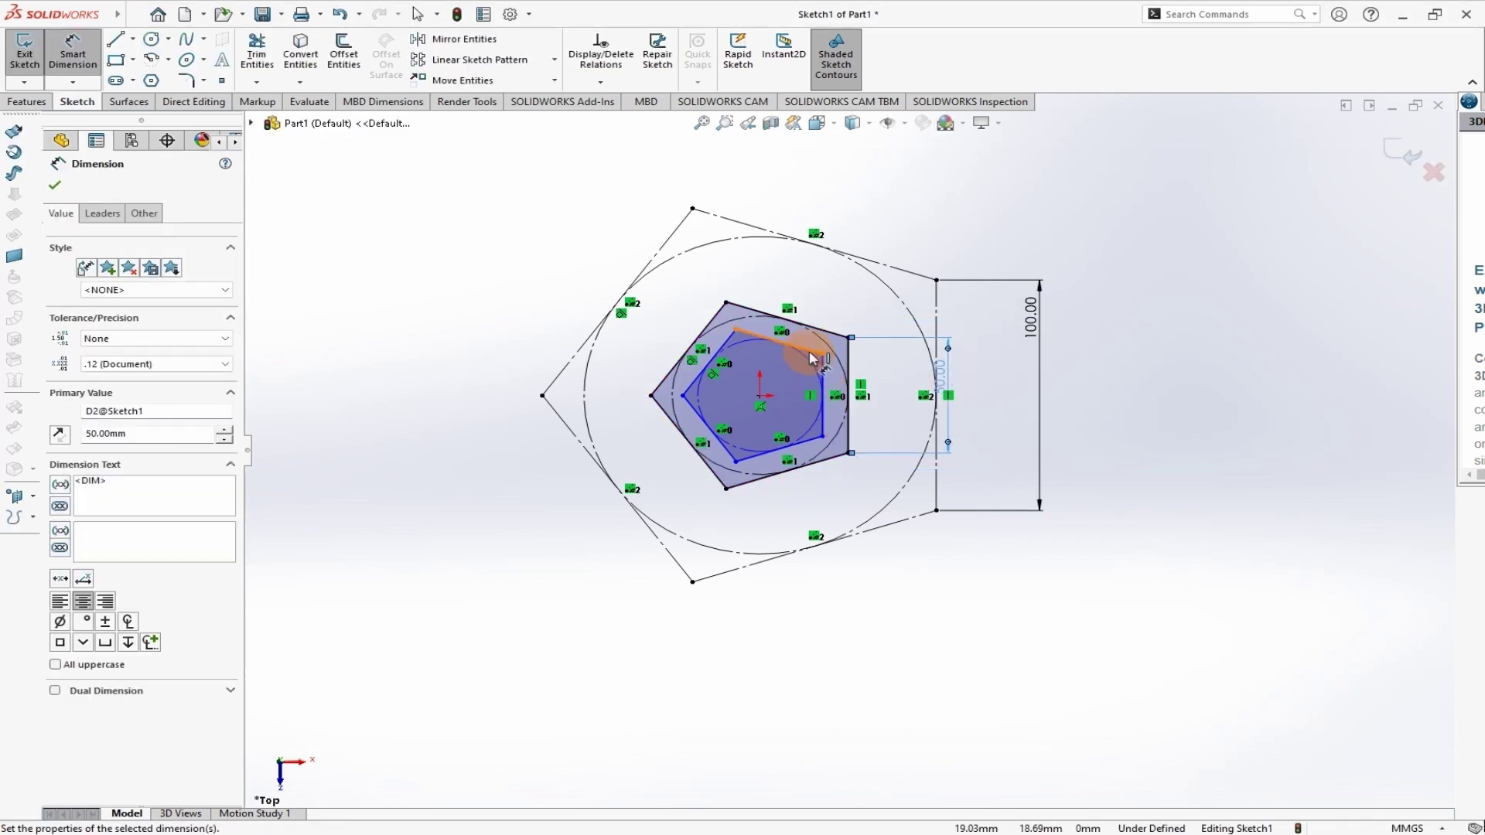
scroll(800, 336, "down", 2)
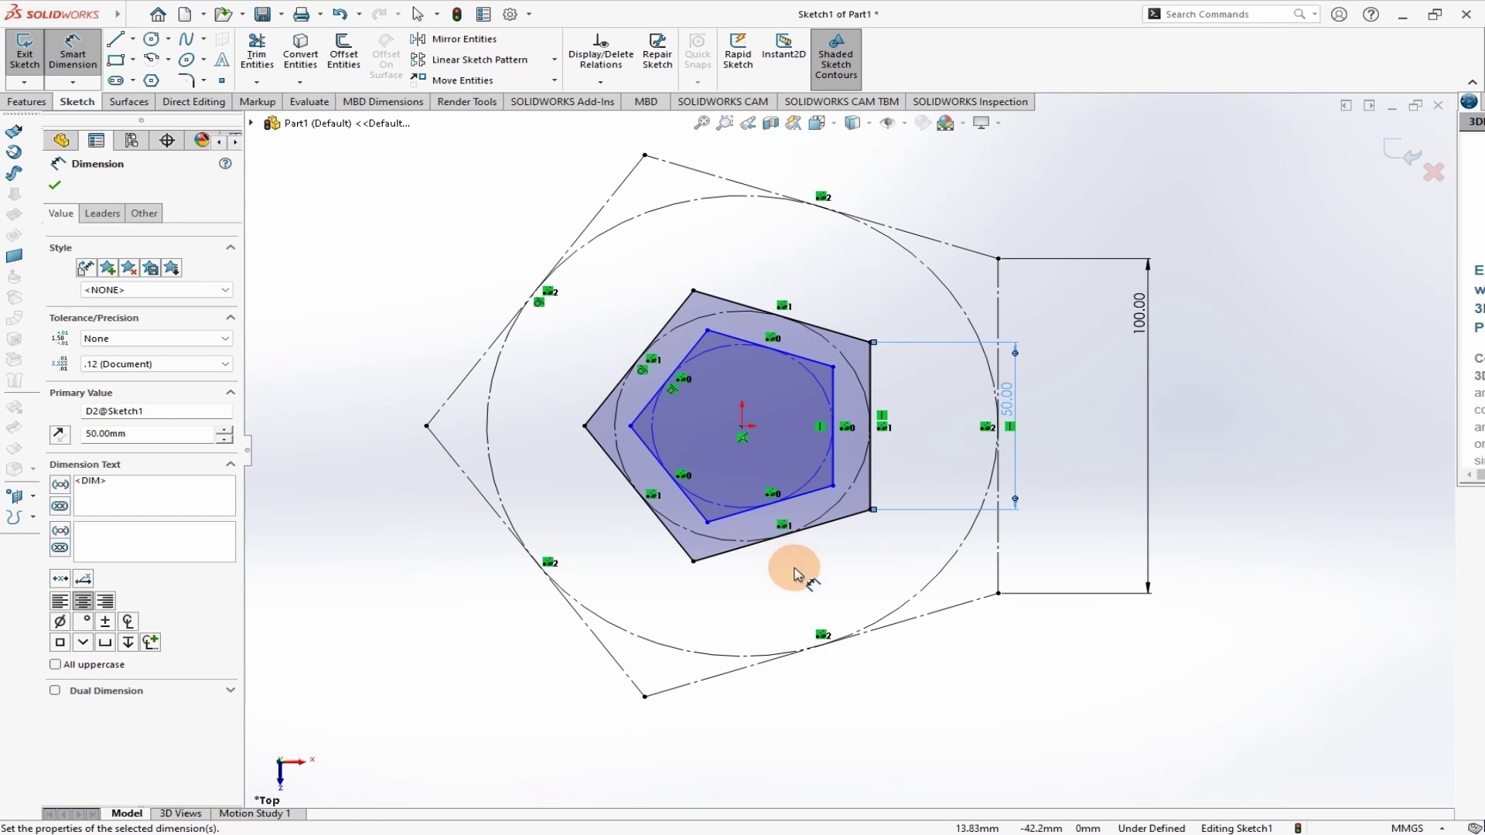
key("Escape")
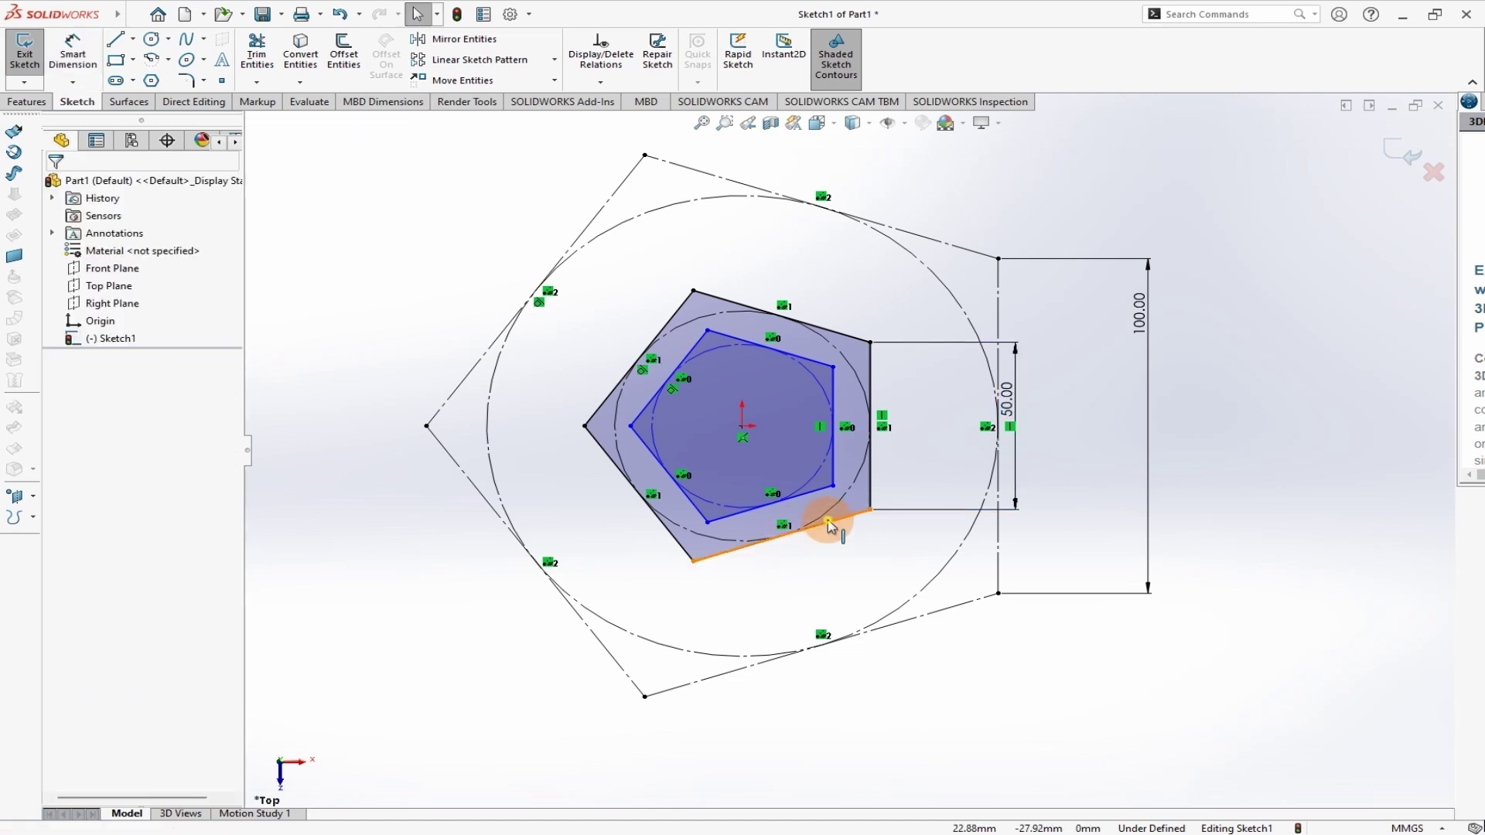
- Convert every edge of the middle pentagon except its right-hand vertical edge to construction geometry
left_click(829, 526)
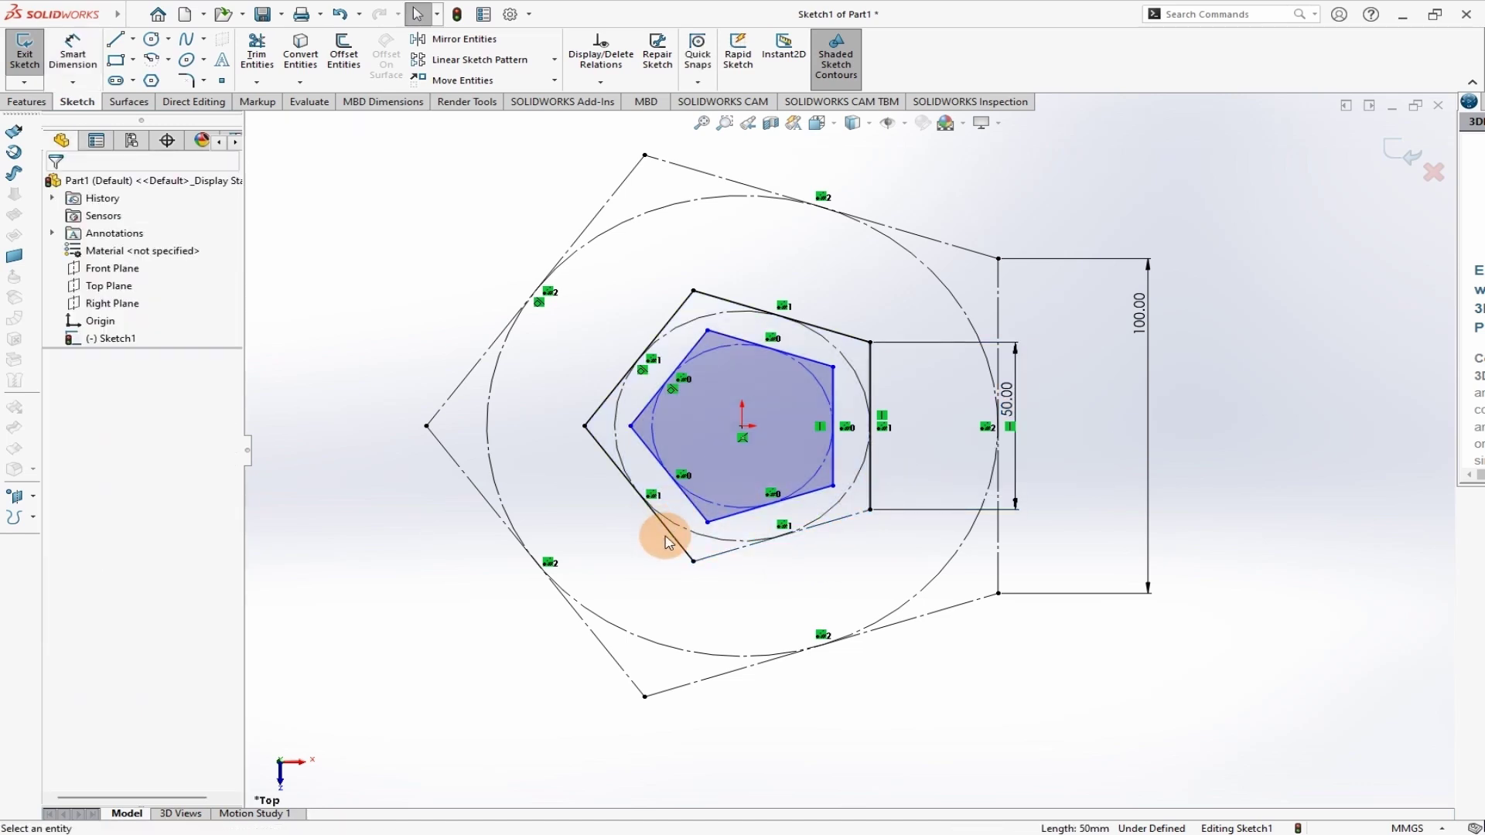
left_click(677, 543)
left_click(760, 489)
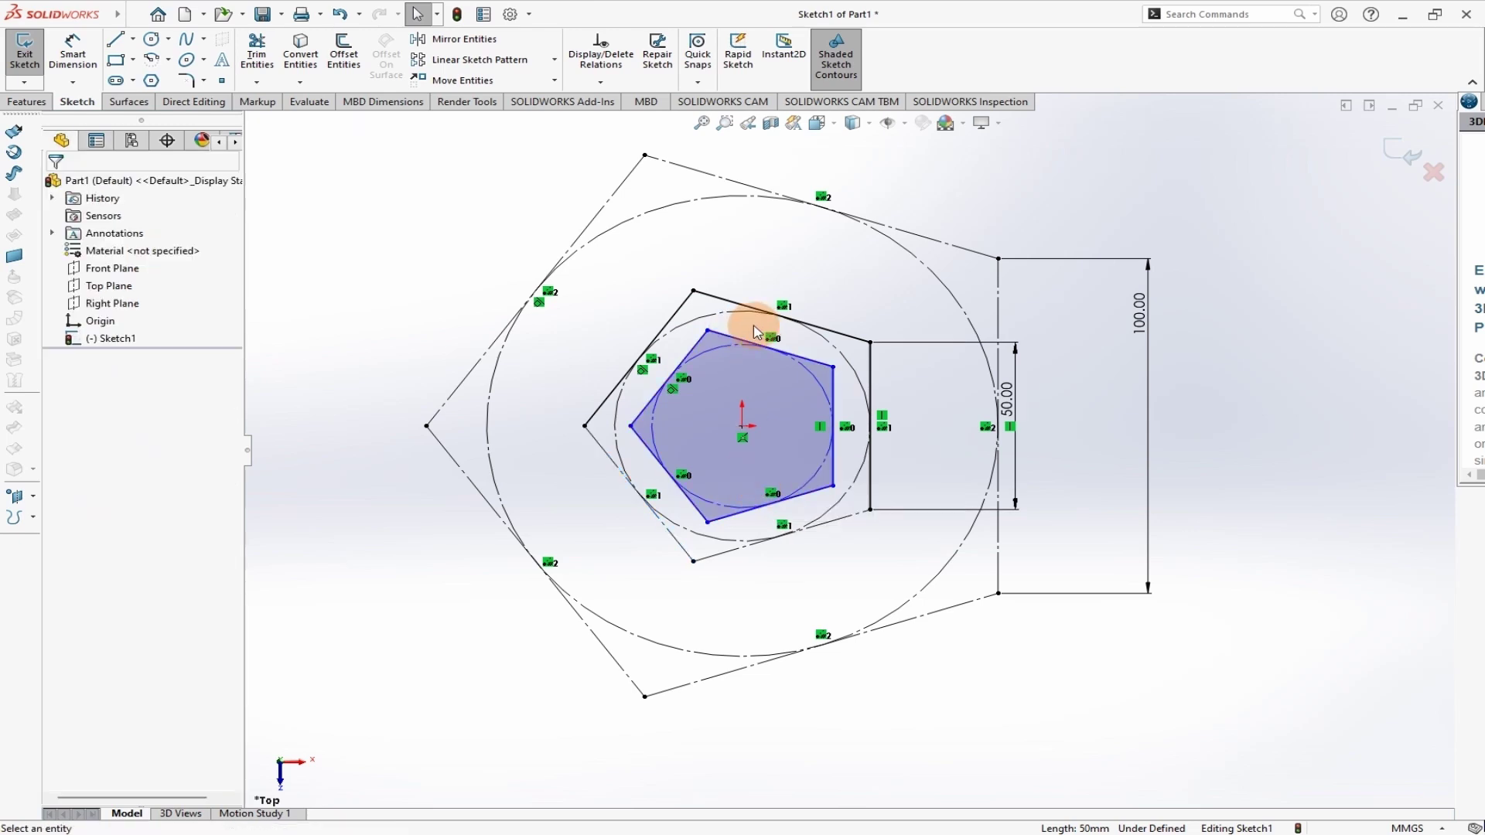
left_click(604, 410)
left_click(681, 349)
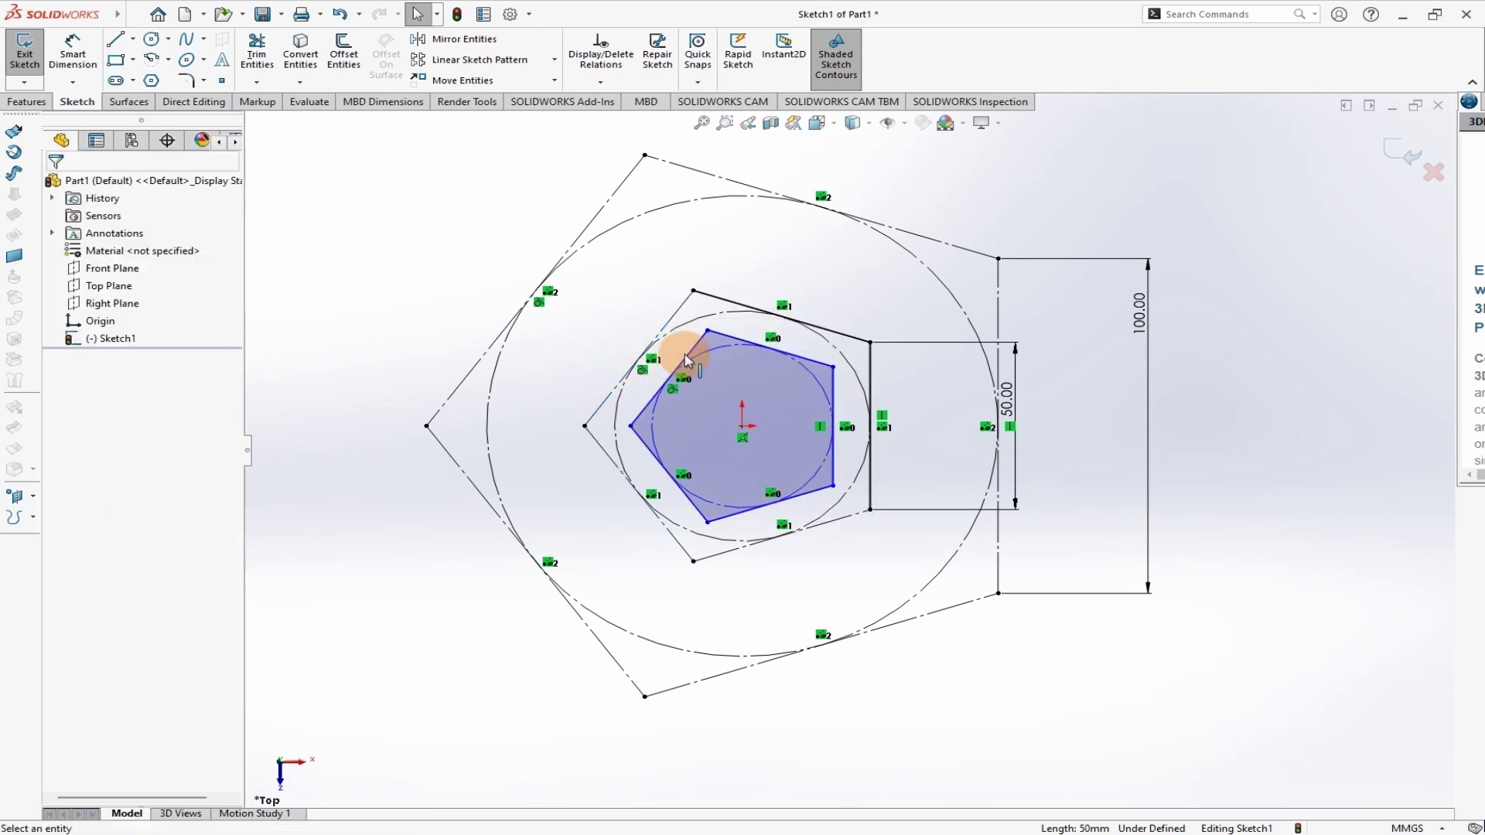
left_click(734, 307)
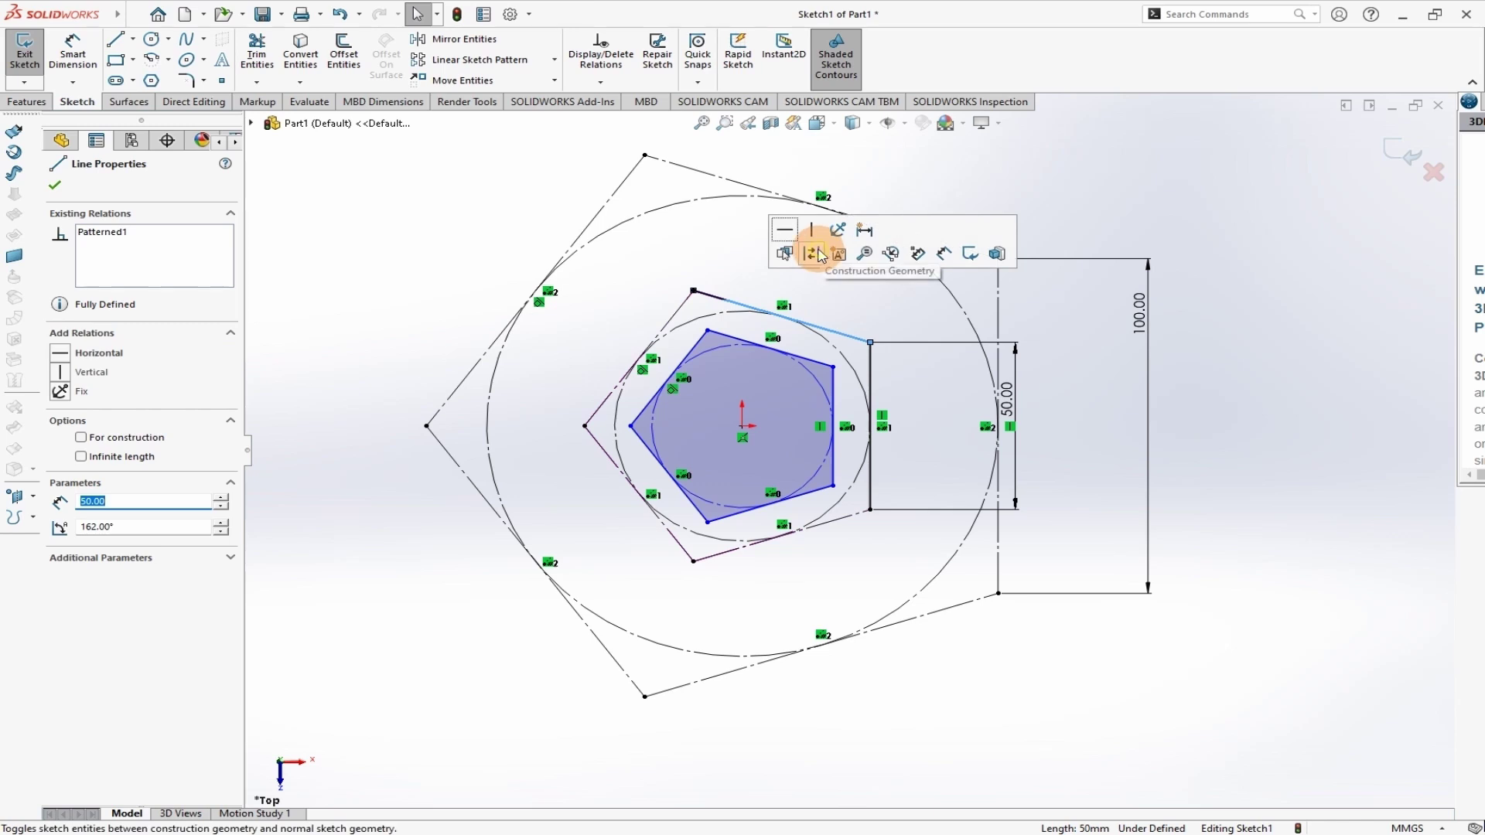
left_click(814, 254)
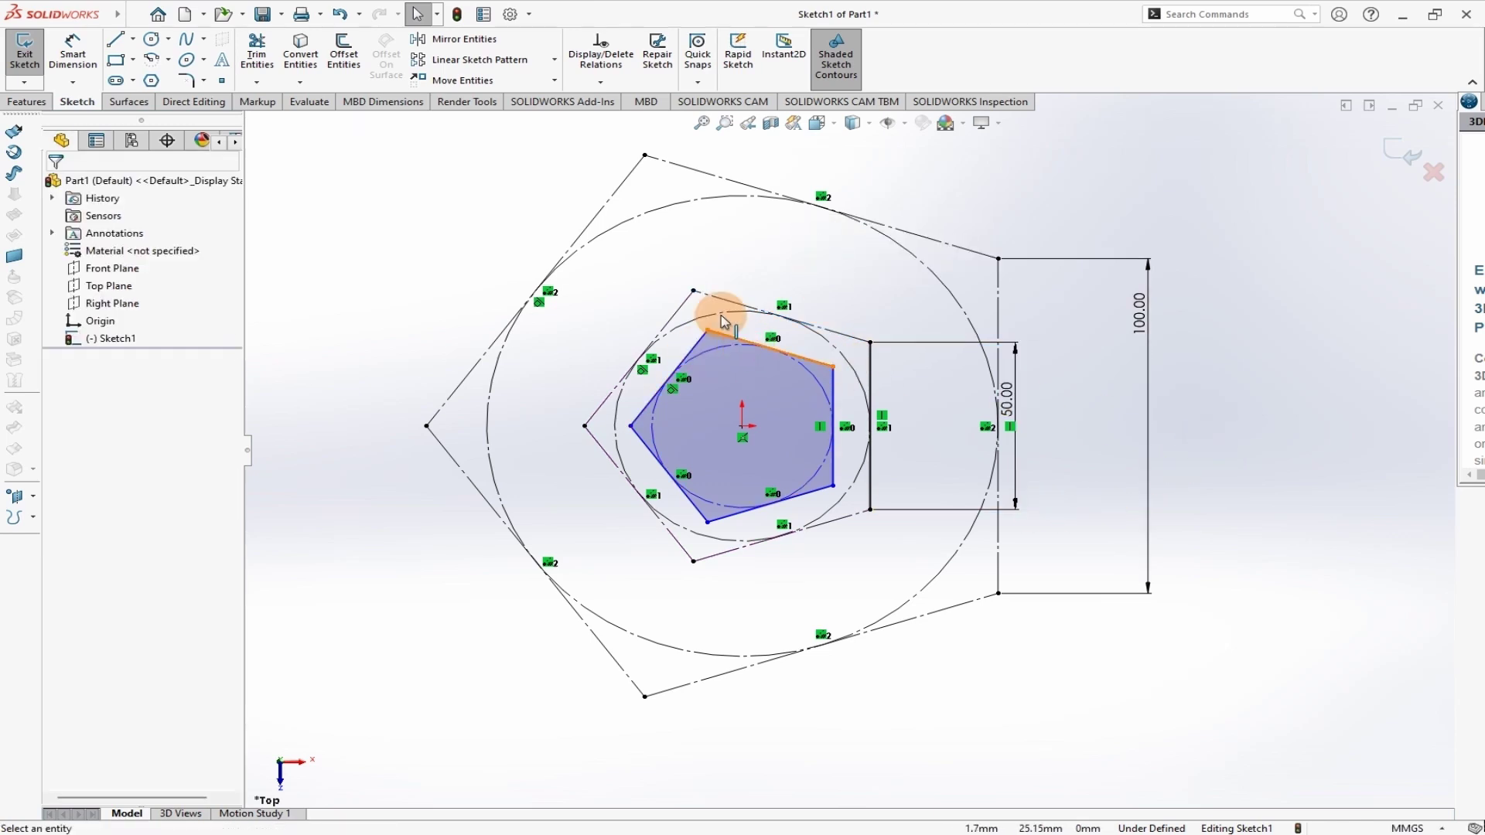
- Draw two lines joining the ends of the inner pentagon's vertical edge to the corresponding ends of the middle pentagon's vertical edge
left_click(116, 39)
left_click_drag(870, 342, 833, 366)
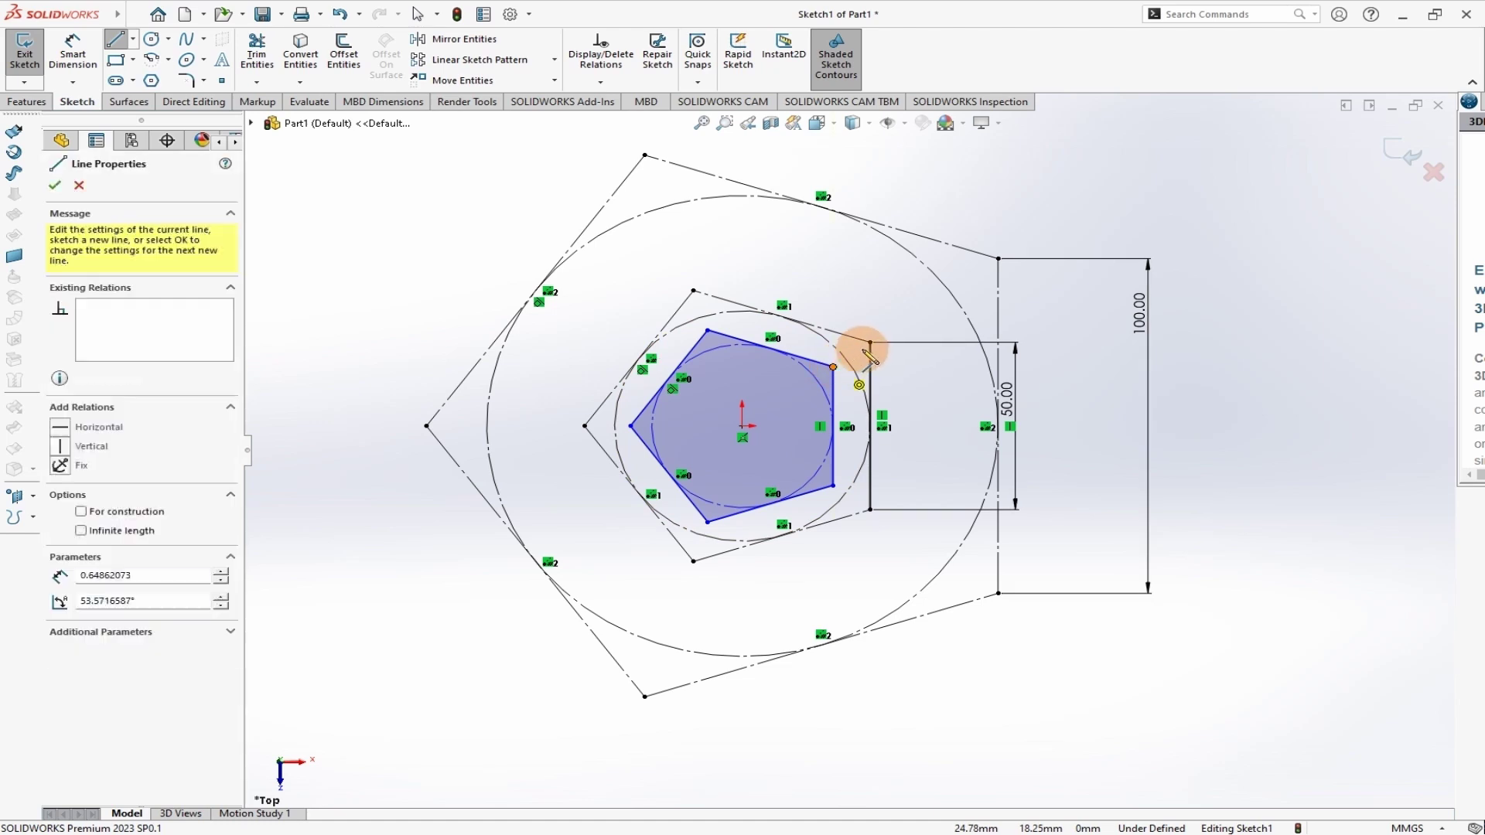
left_click_drag(833, 489, 870, 510)
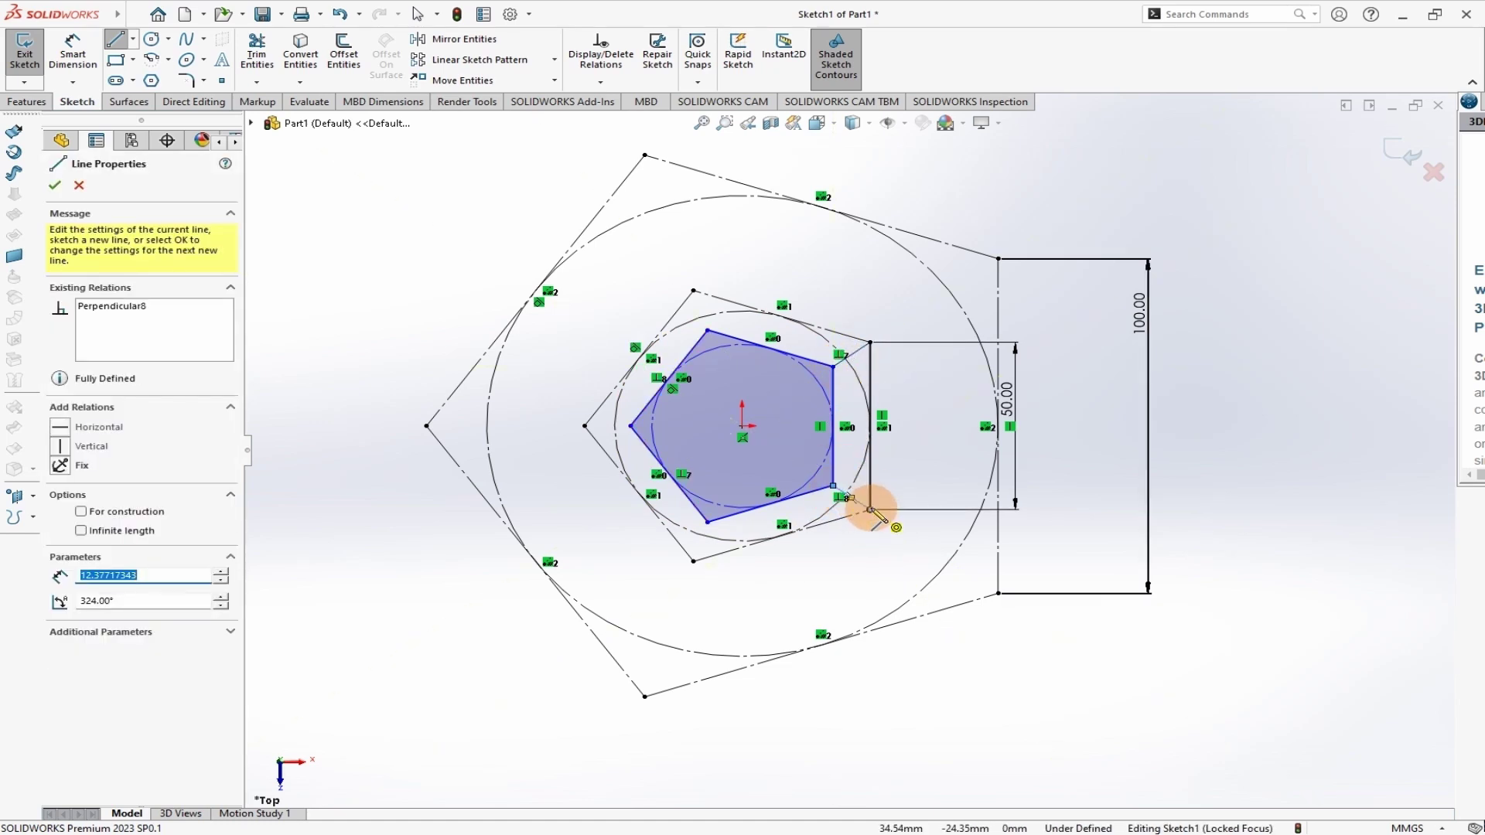
key("Escape")
- Add an Equal relation between the upper connecting line and the inner pentagon's vertical edge, and exit the sketch
scroll(868, 345, "up", 2)
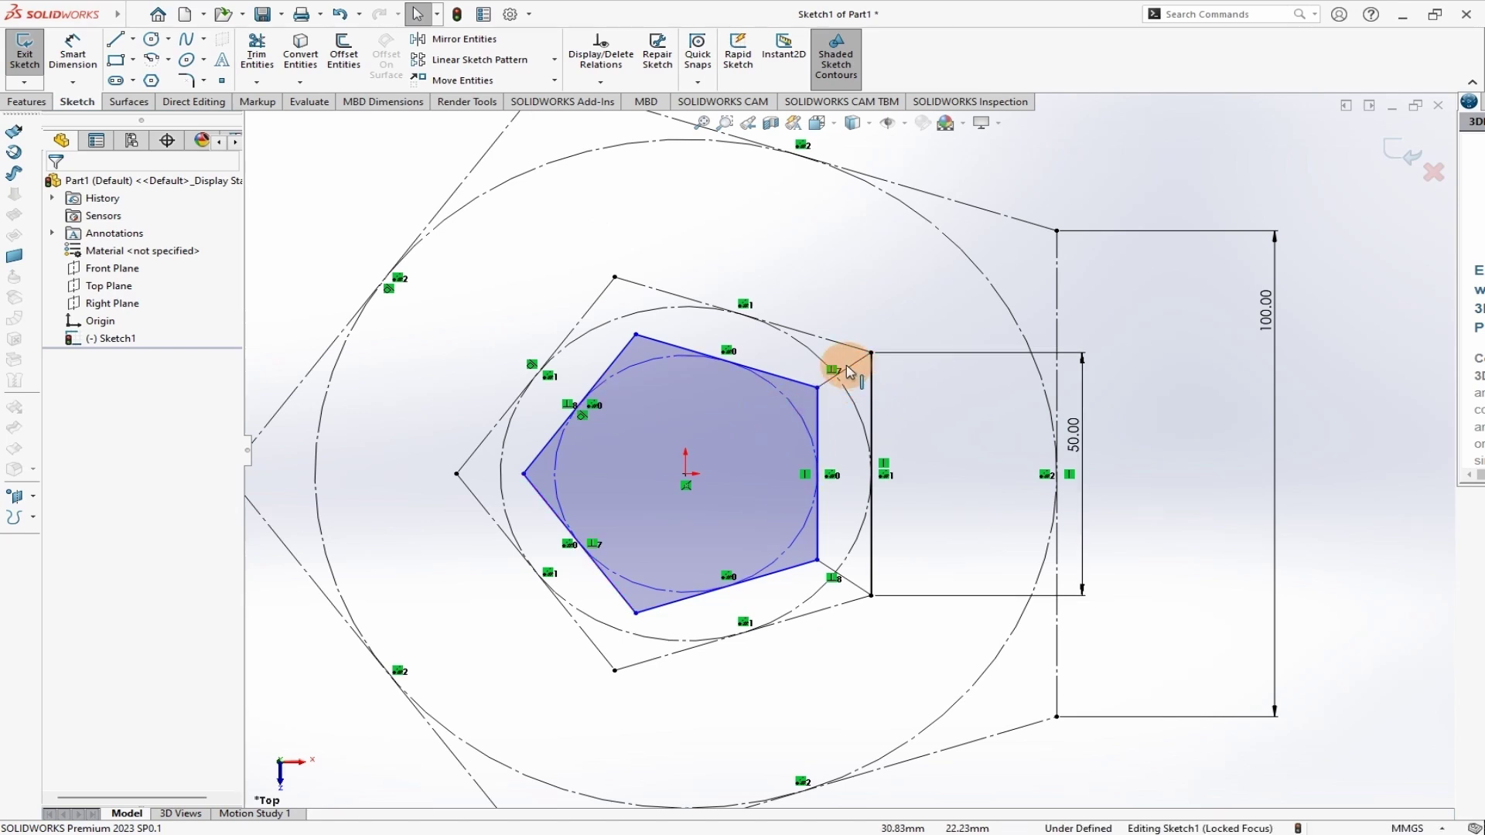
left_click(853, 373)
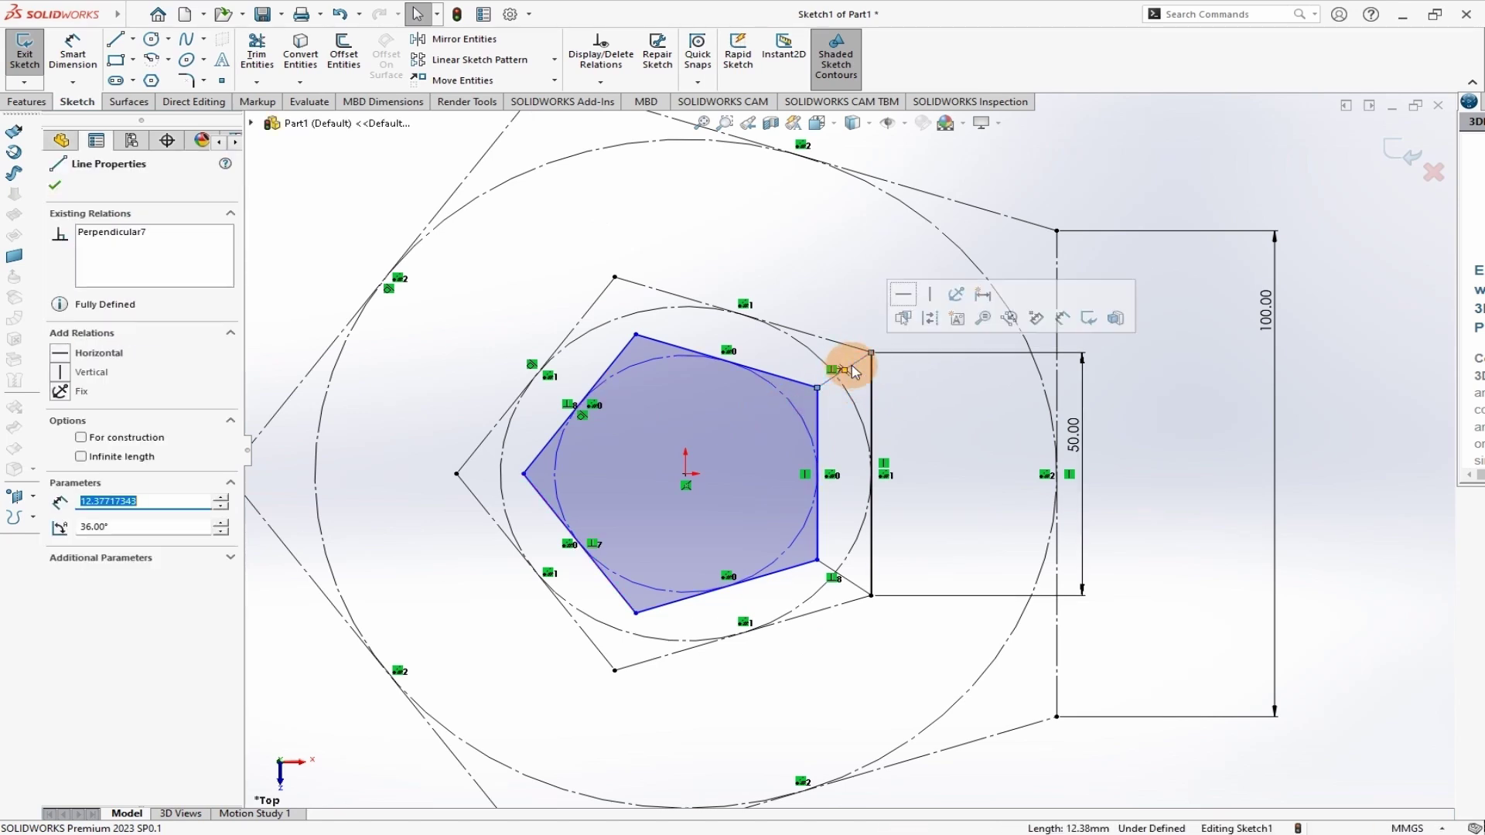
left_click(818, 395, "ctrl")
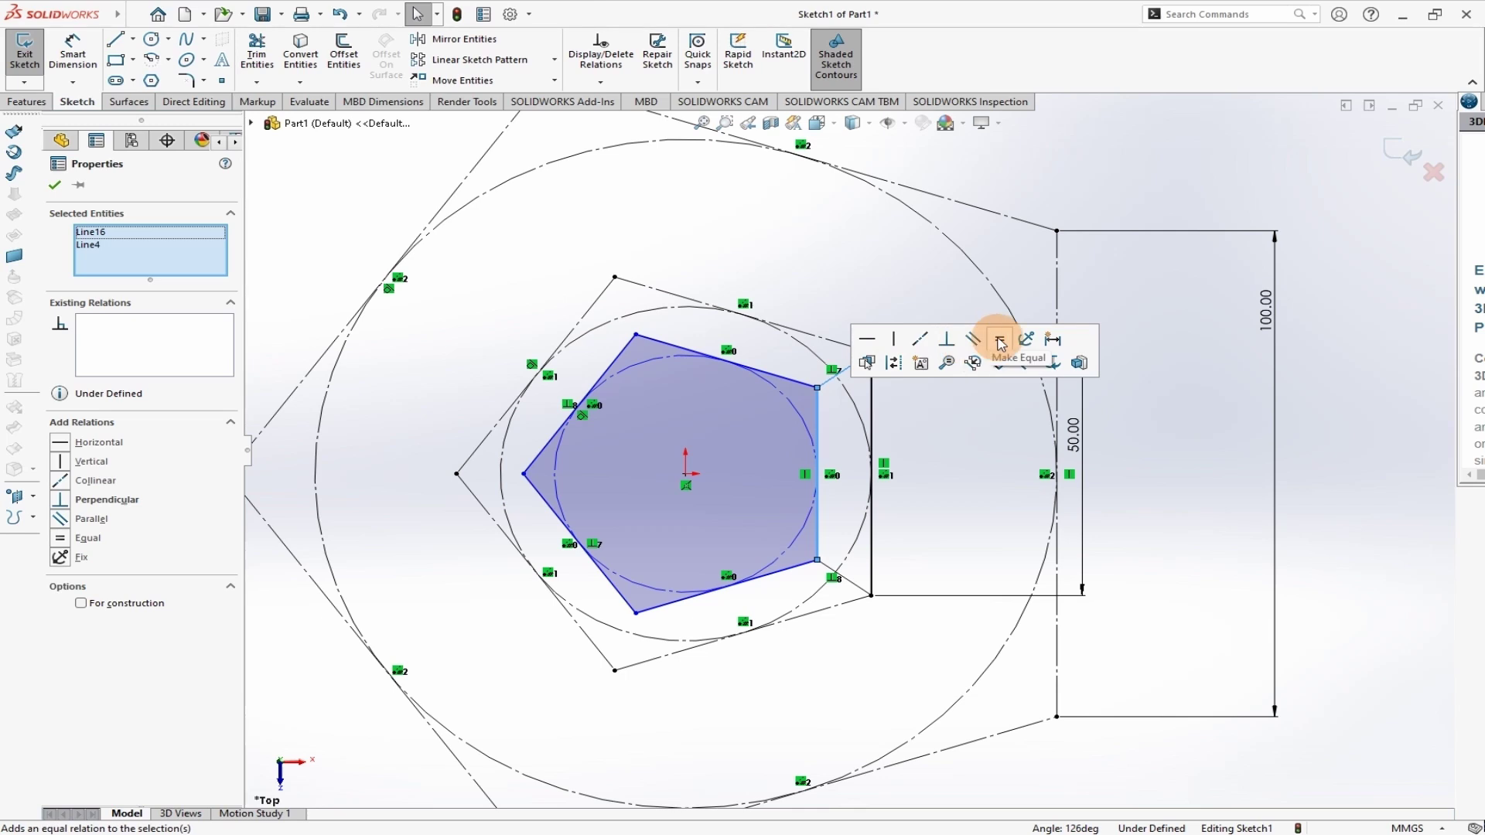
left_click(999, 340)
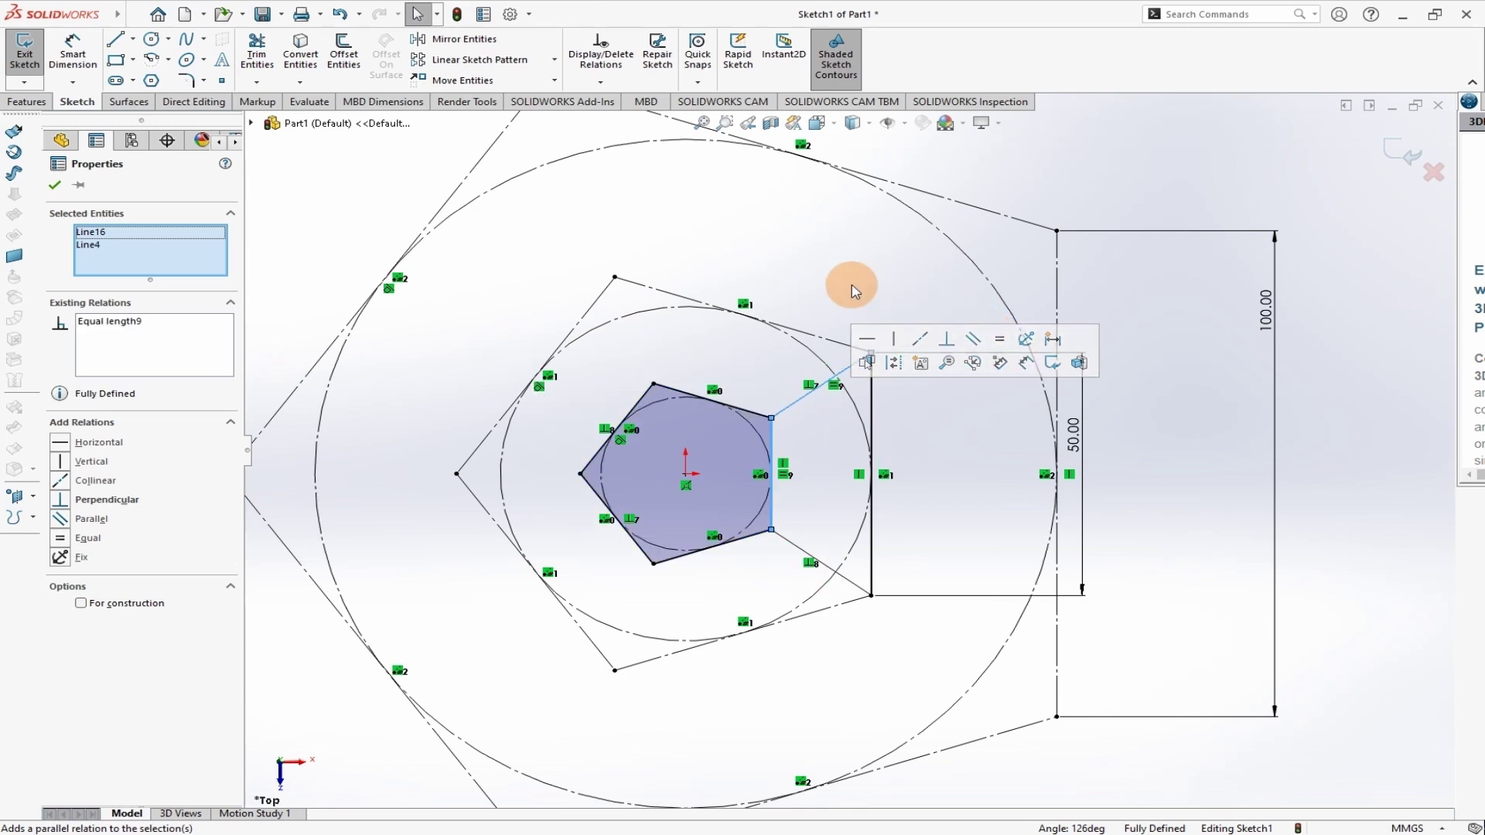
scroll(843, 280, "up", 3)
left_click(56, 186)
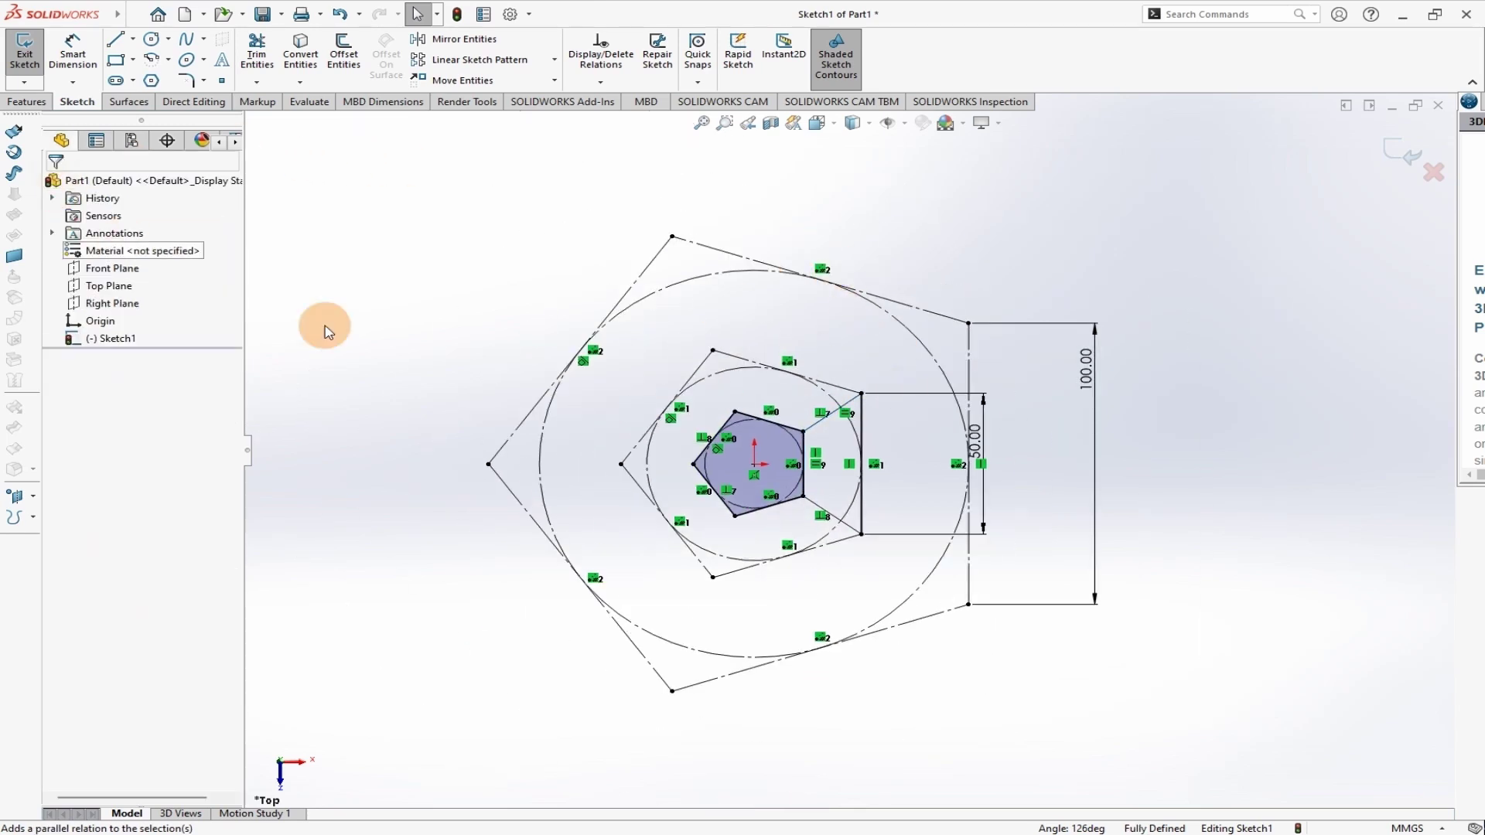
scroll(855, 670, "down", 1)
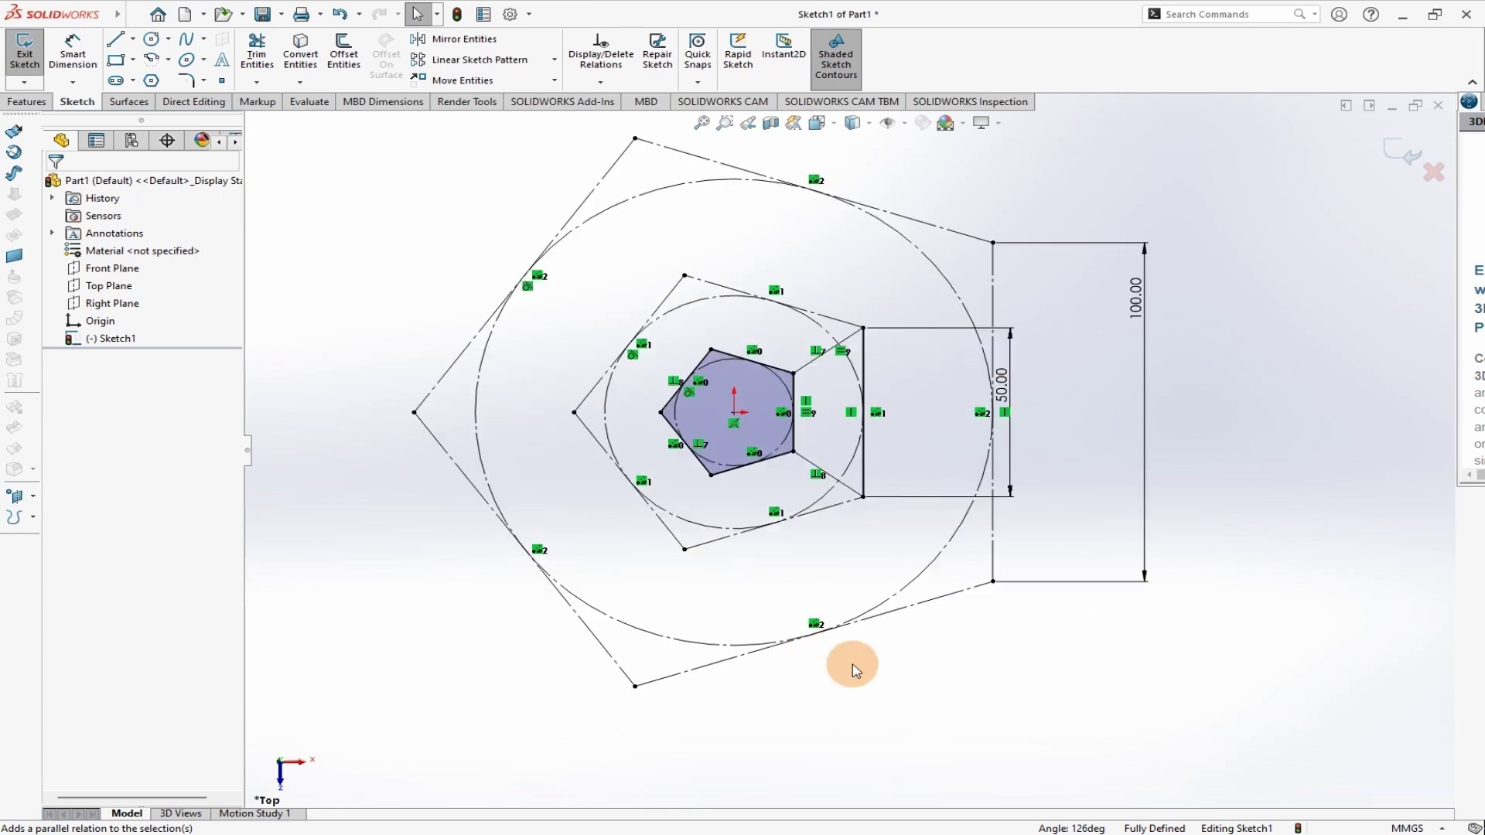
left_click(1406, 157)
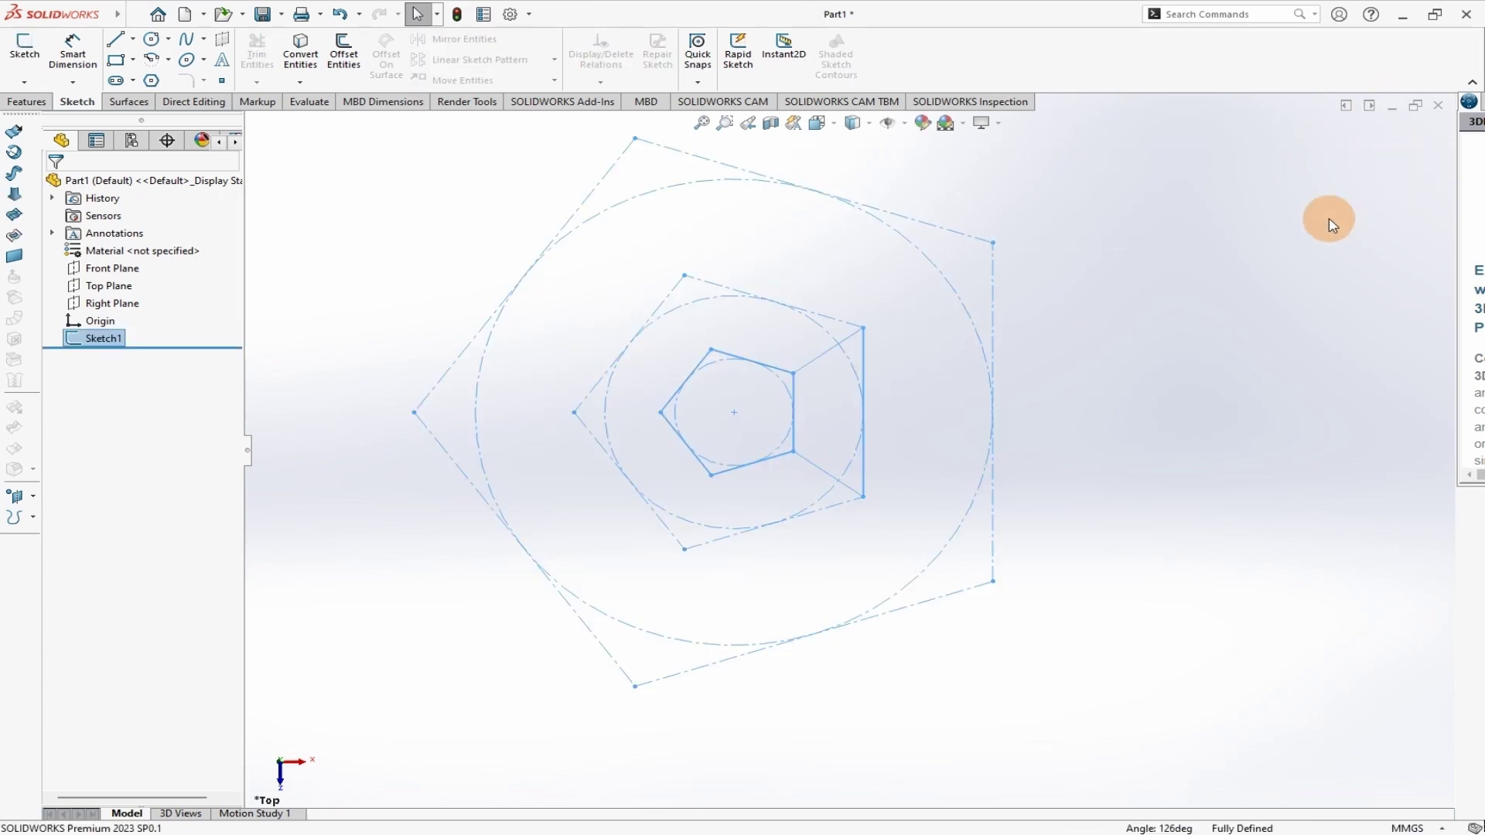
- On the Front Plane, sketch a vertical line about 53 mm long above the outer pentagon's edge and a line about 65 mm long sloping down to the middle pentagon's edge
left_click(110, 272)
left_click(124, 247)
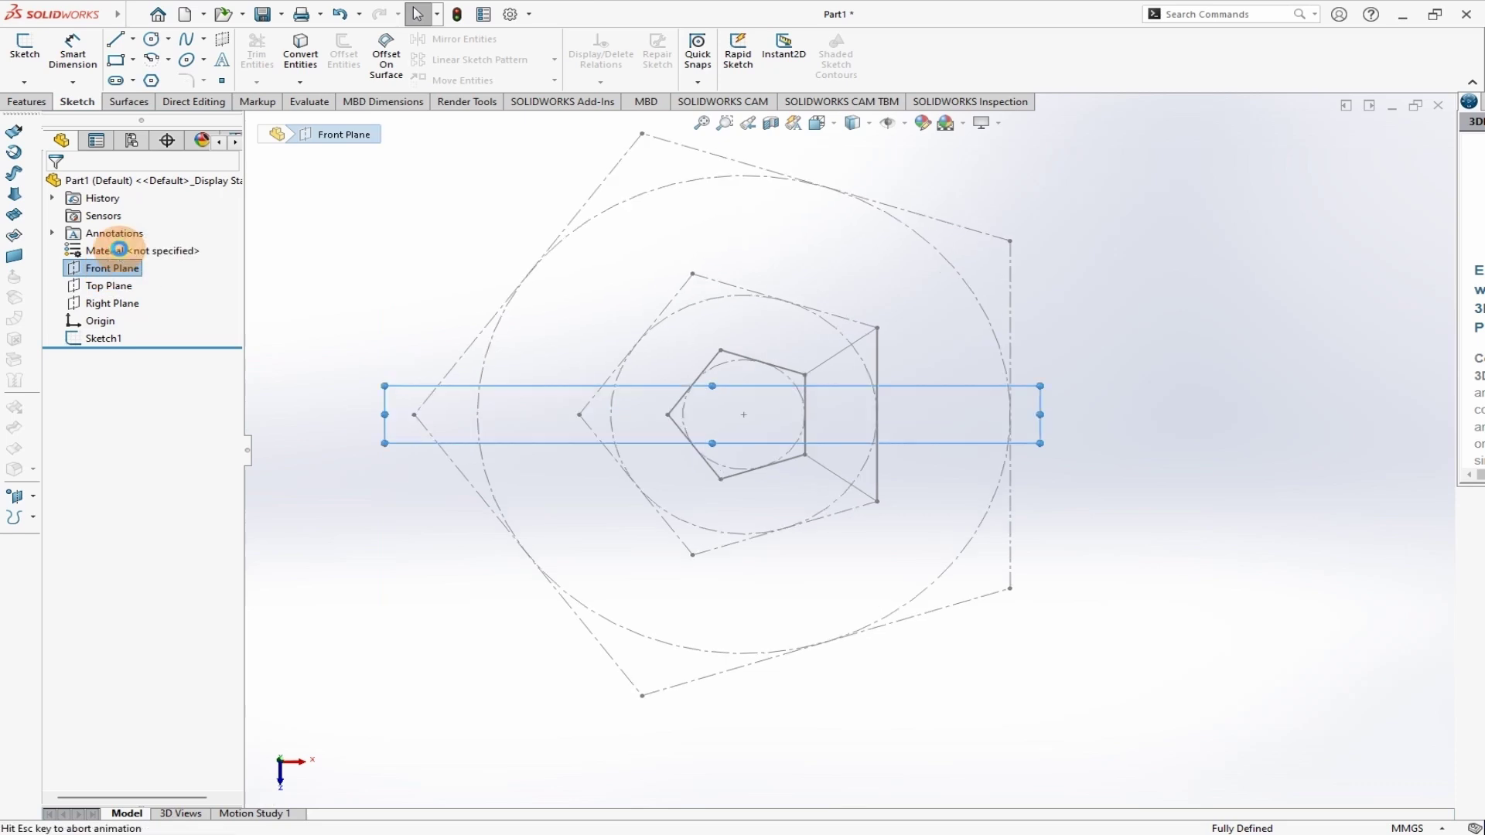
scroll(1122, 444, "down", 3)
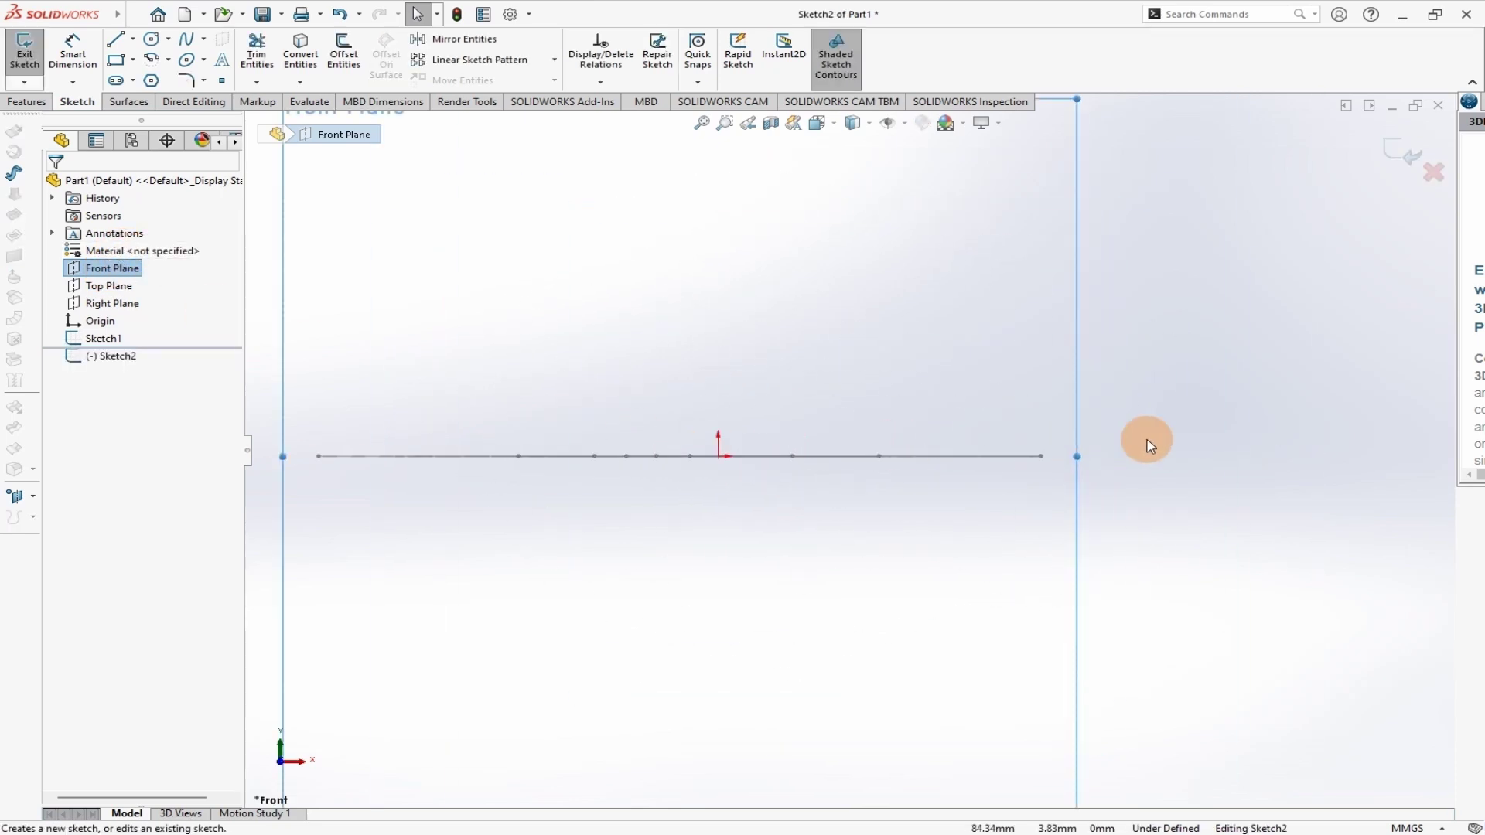
left_click(116, 38)
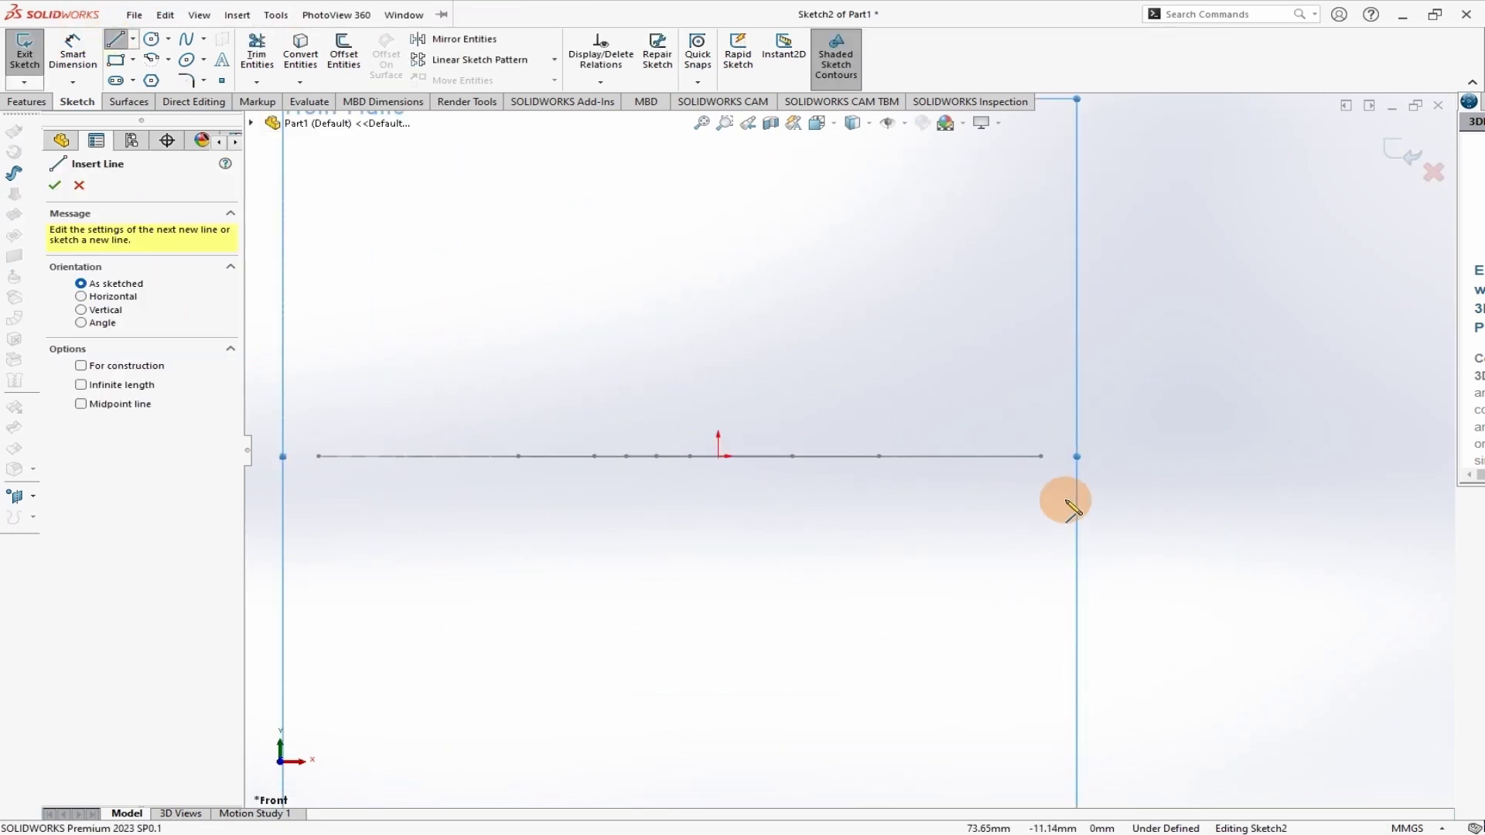
left_click(1042, 451)
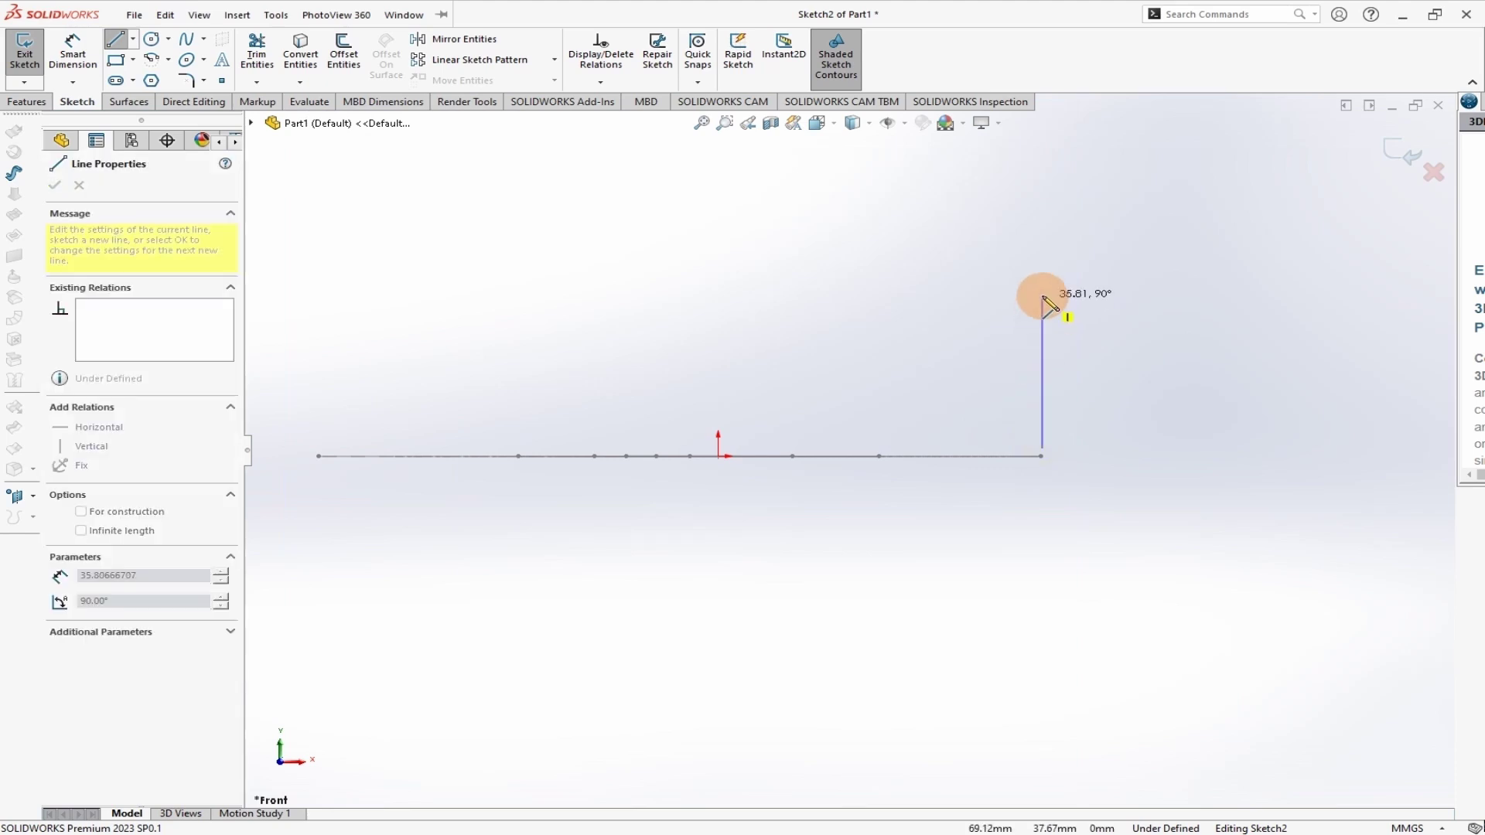
left_click(1043, 226)
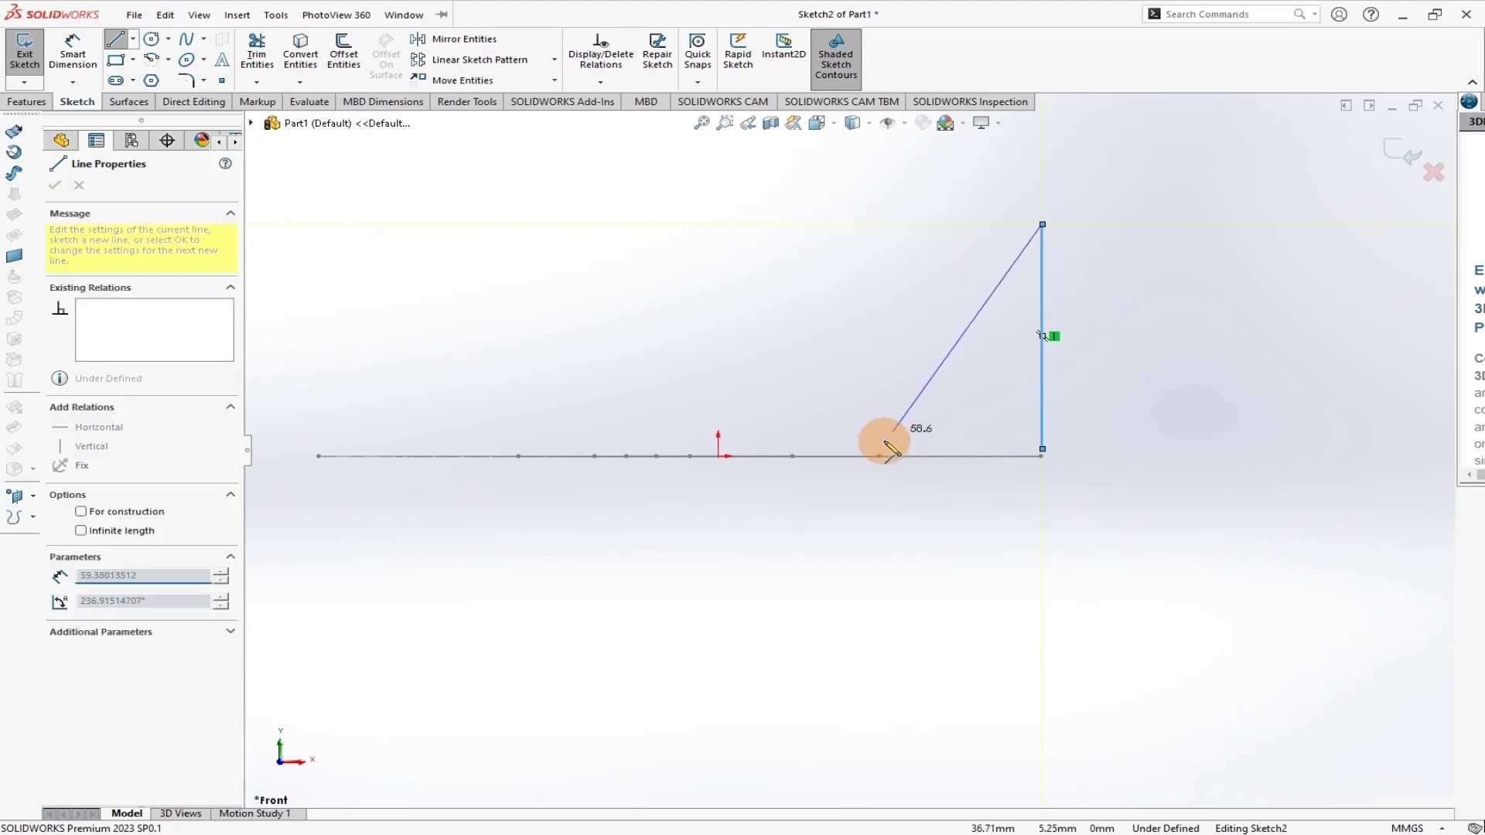
scroll(889, 458, "down", 2)
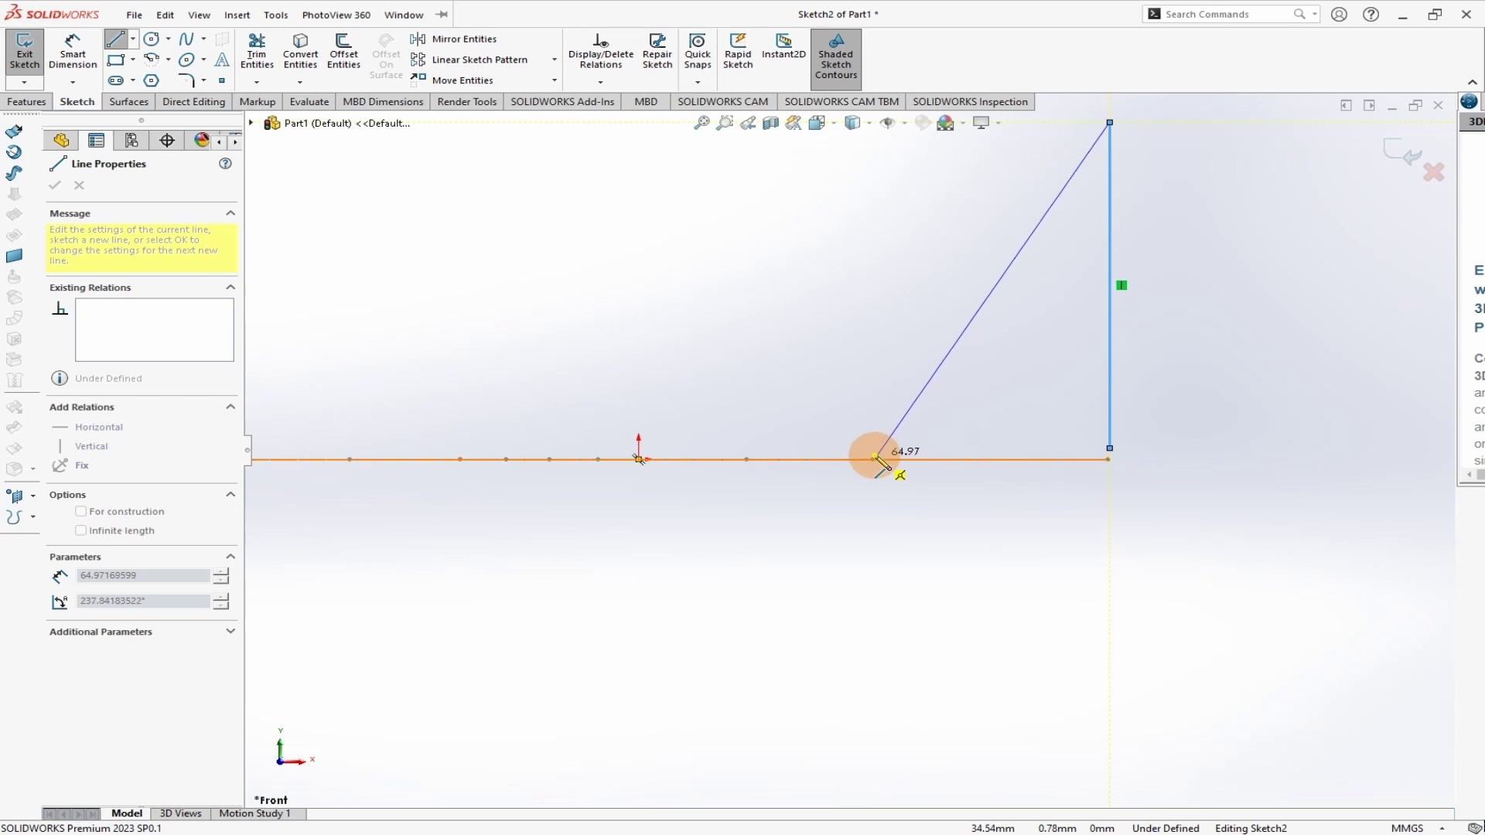
left_click(875, 458)
key("Escape")
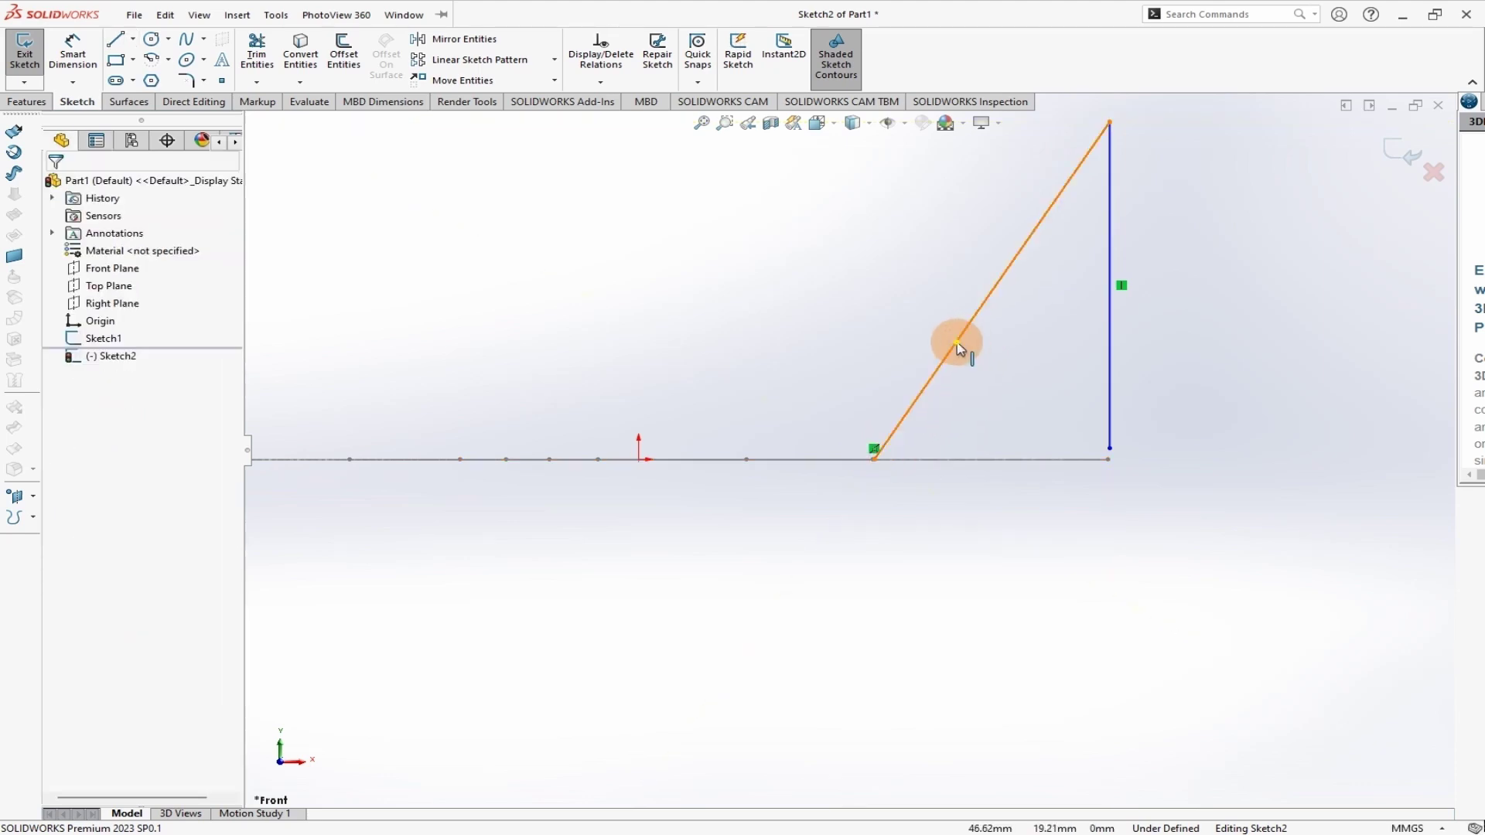
- Make both the sloping line and the vertical line construction geometry
left_click(959, 346)
left_click(1035, 299)
key("Escape")
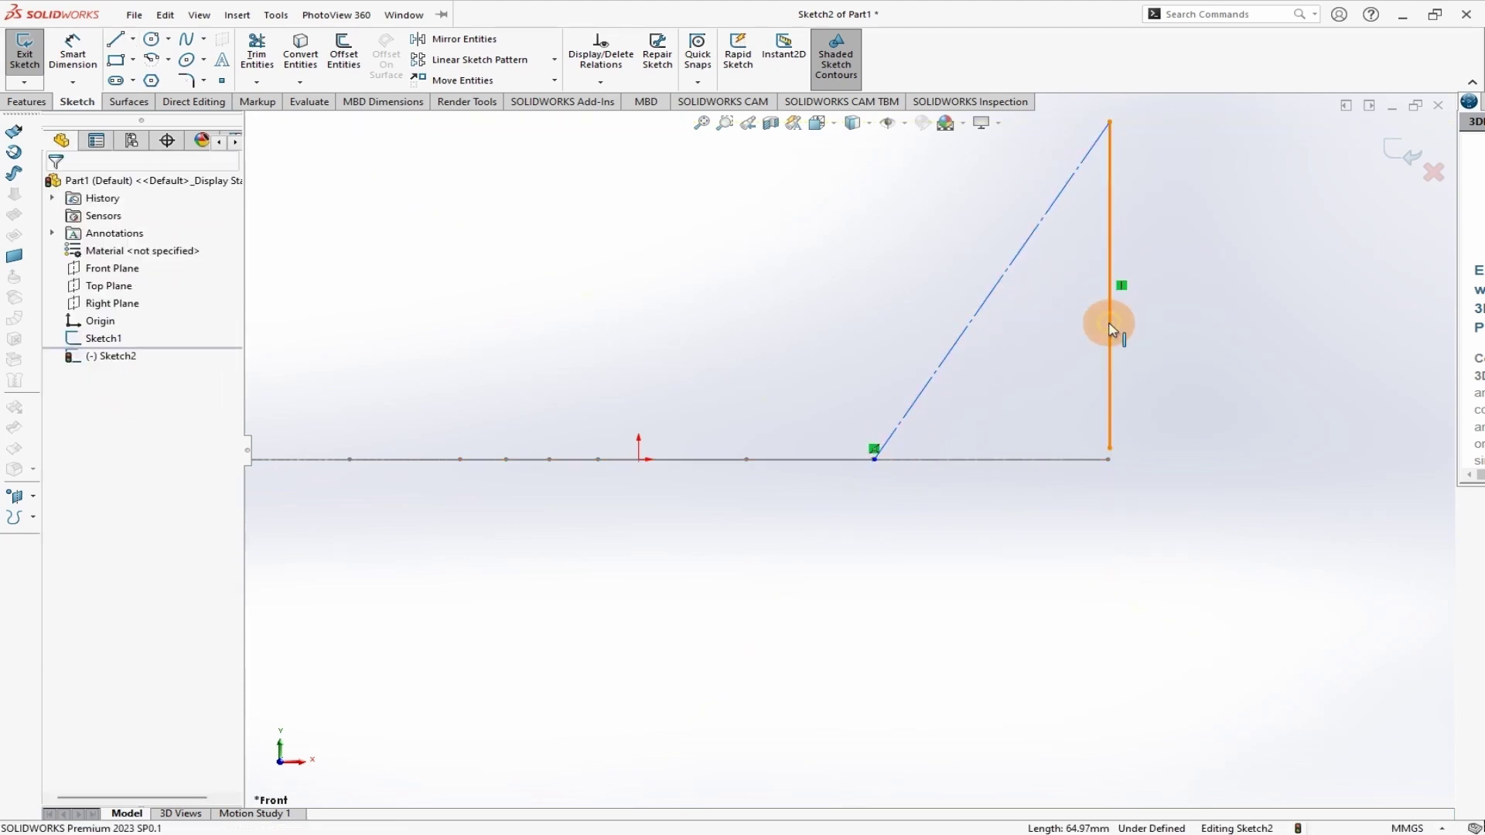
left_click(1109, 329)
left_click(1184, 280)
key("Escape")
key("f")
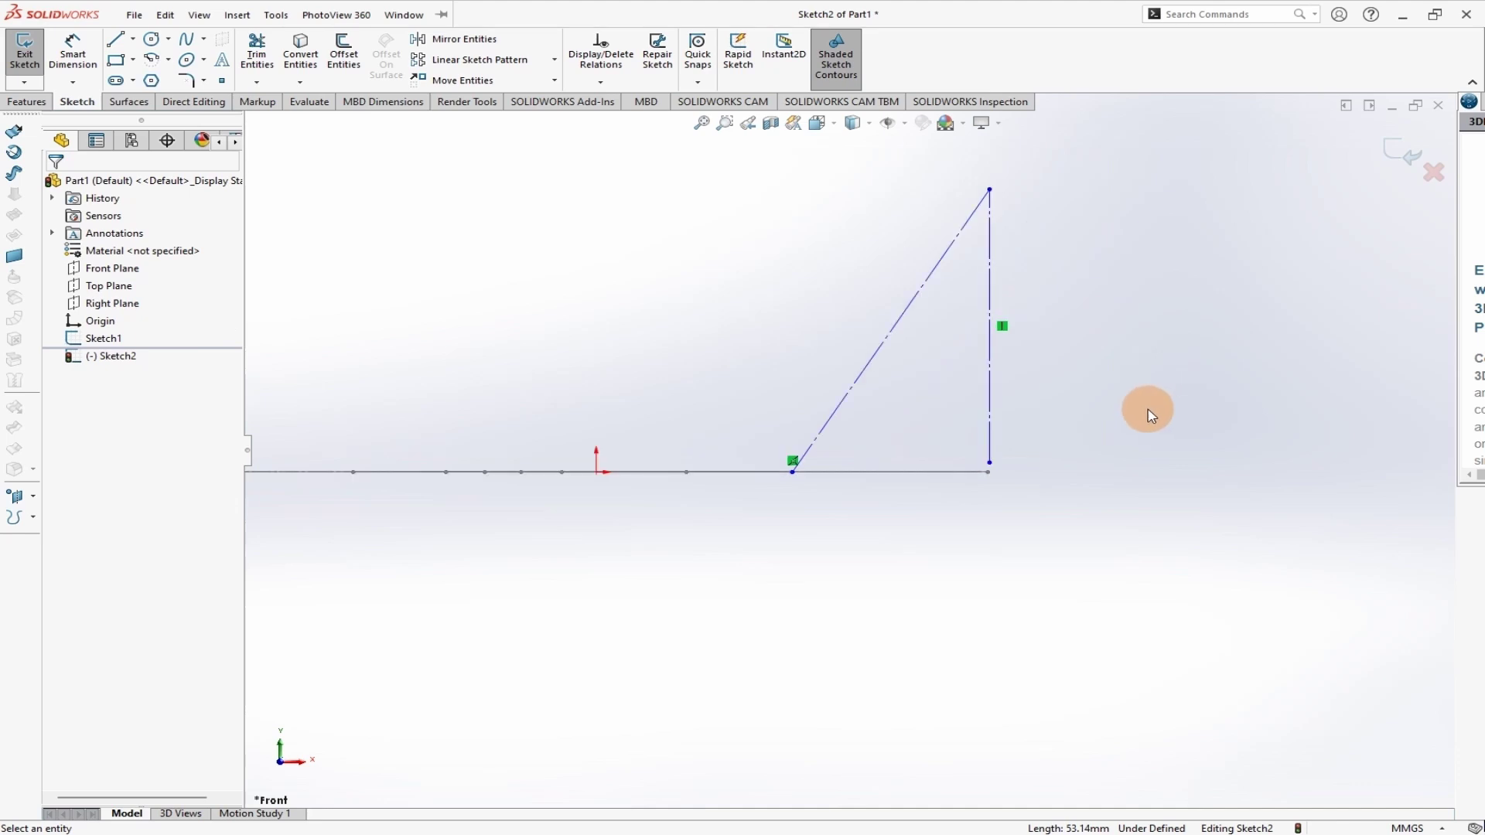
- Add a Pierce relation between the vertical line's lower endpoint and the outer pentagon's vertical edge
mouse_move(1096, 441)
middle_mouse_down()
mouse_move(1111, 487)
mouse_move(1070, 504)
mouse_move(872, 464)
middle_mouse_up()
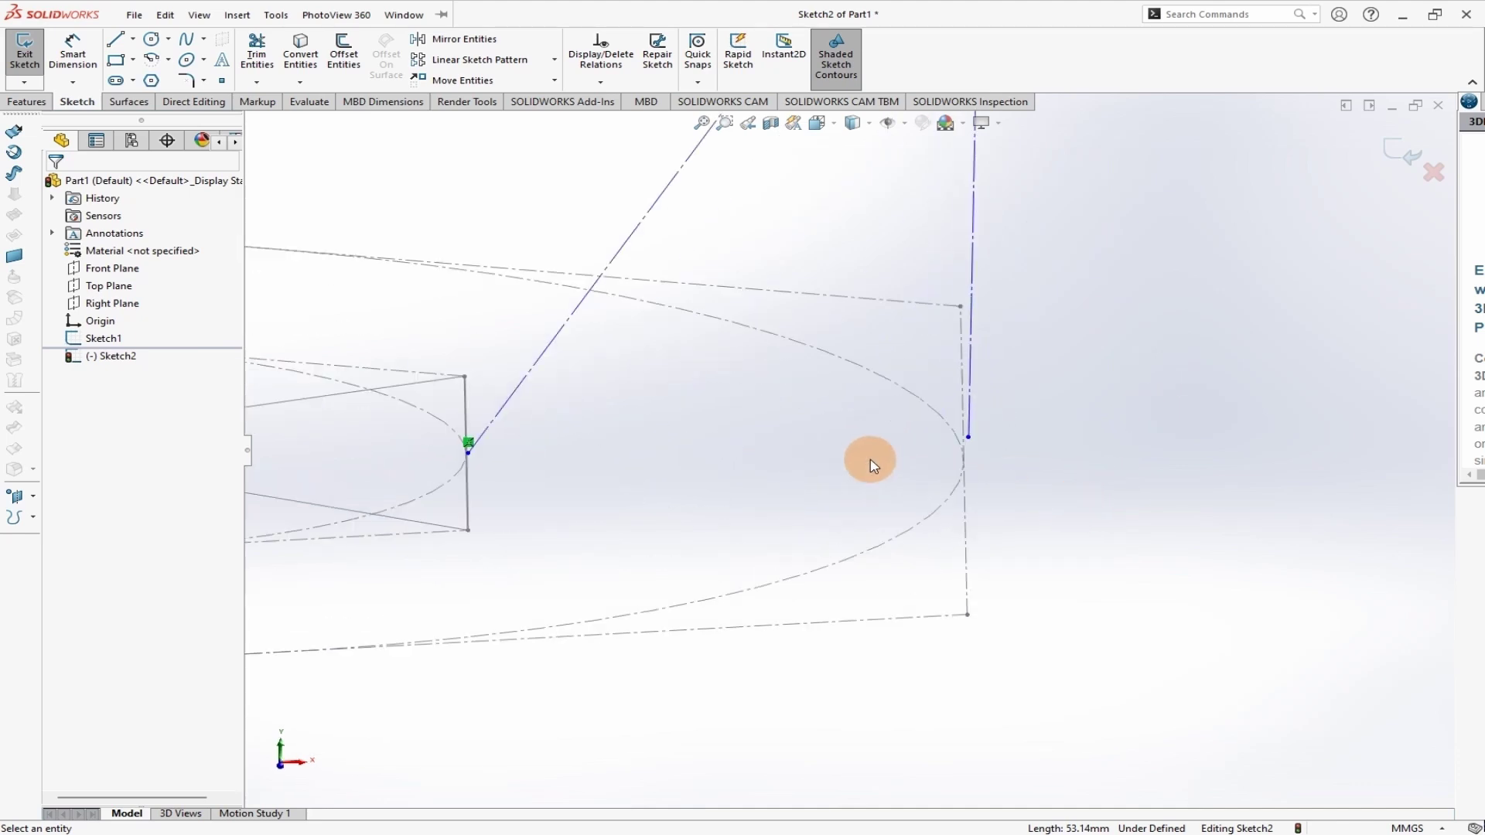
left_click(968, 437)
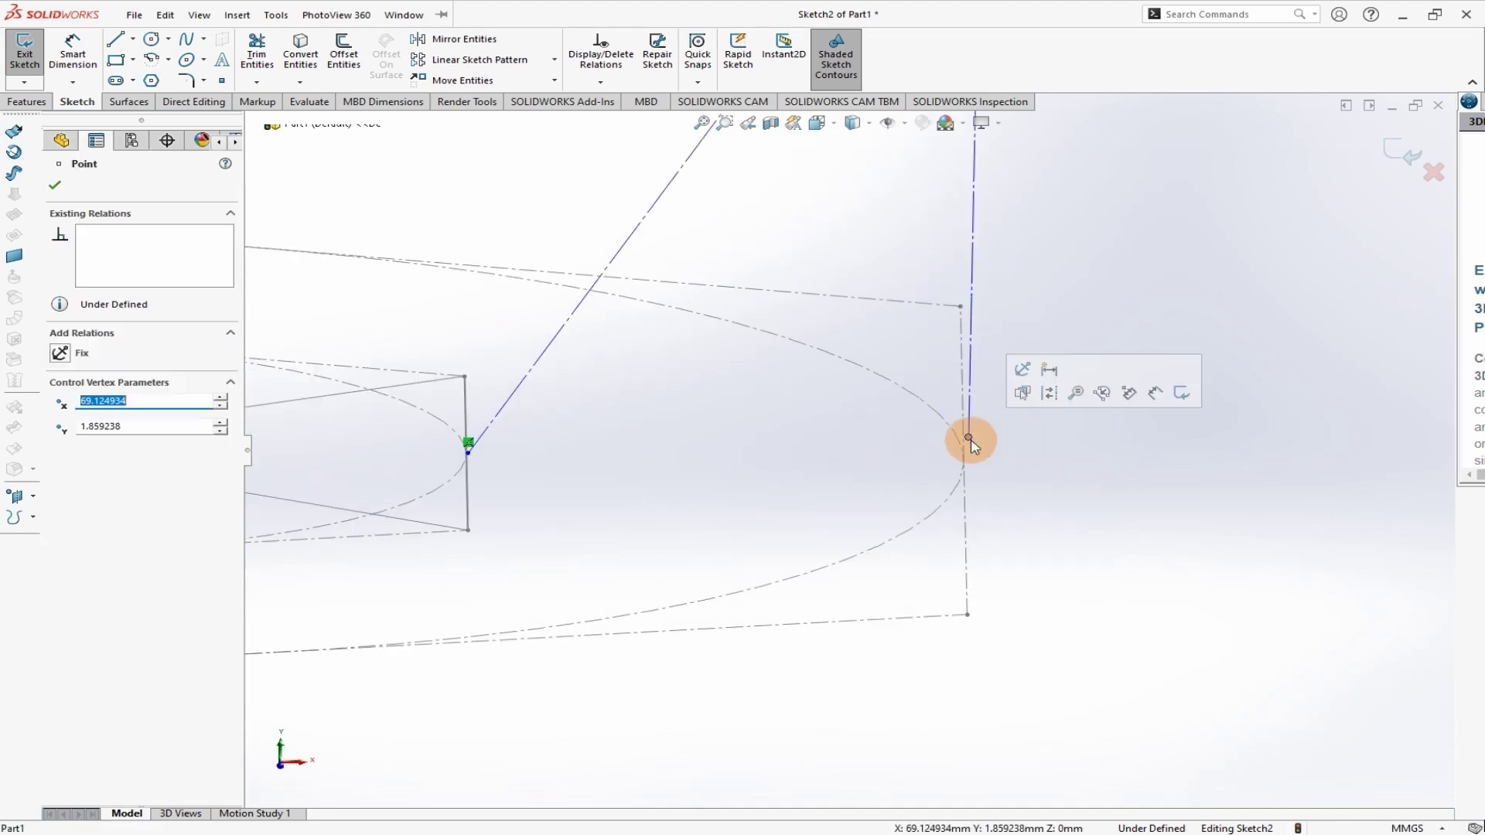
left_click(967, 491, "ctrl")
left_click(1015, 419)
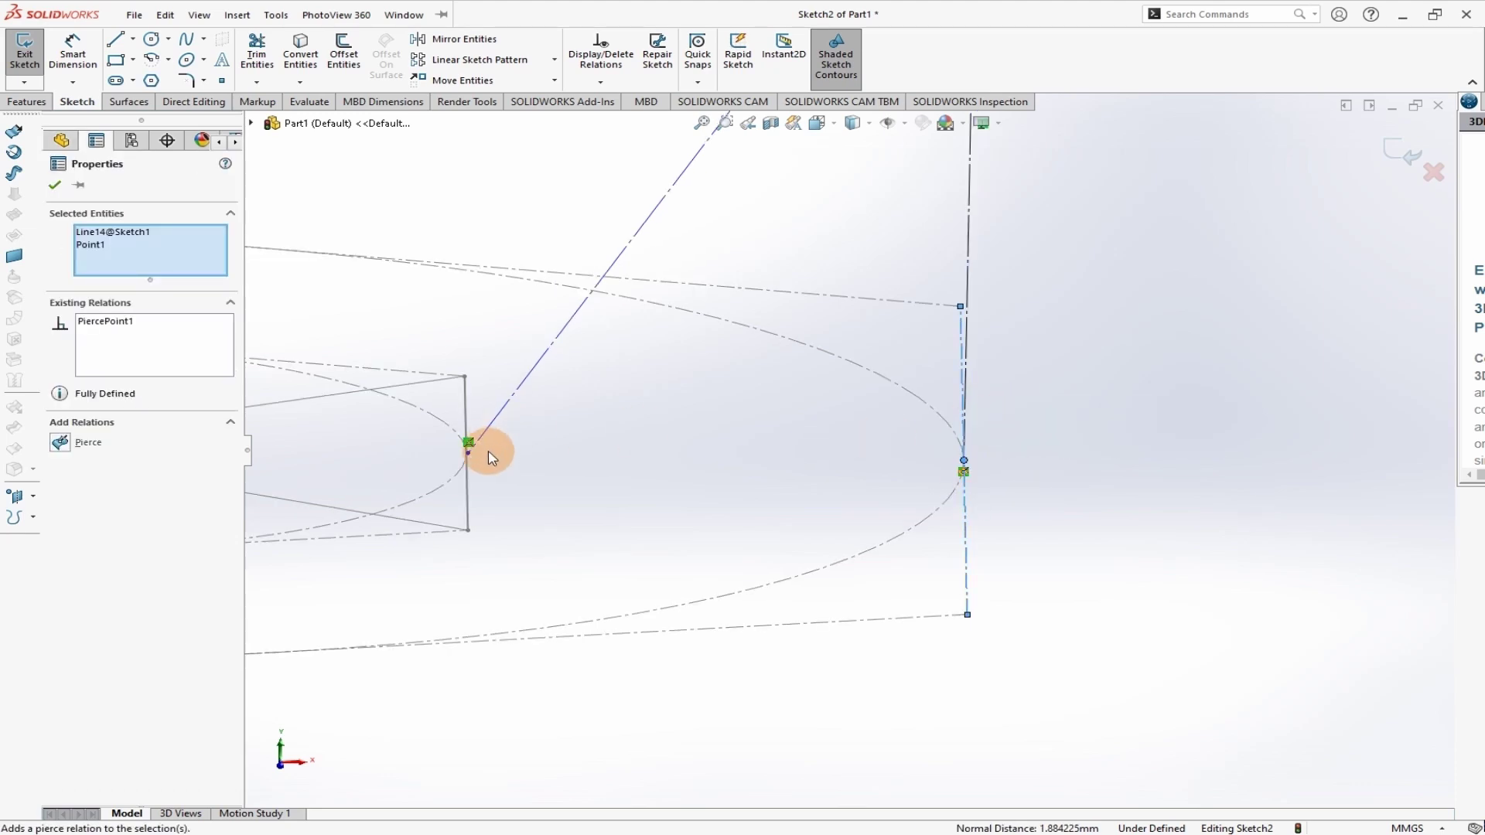
- Add a Pierce relation between the sloping line's lower endpoint and the middle pentagon's vertical edge
scroll(488, 457, "down", 5)
left_click(674, 439)
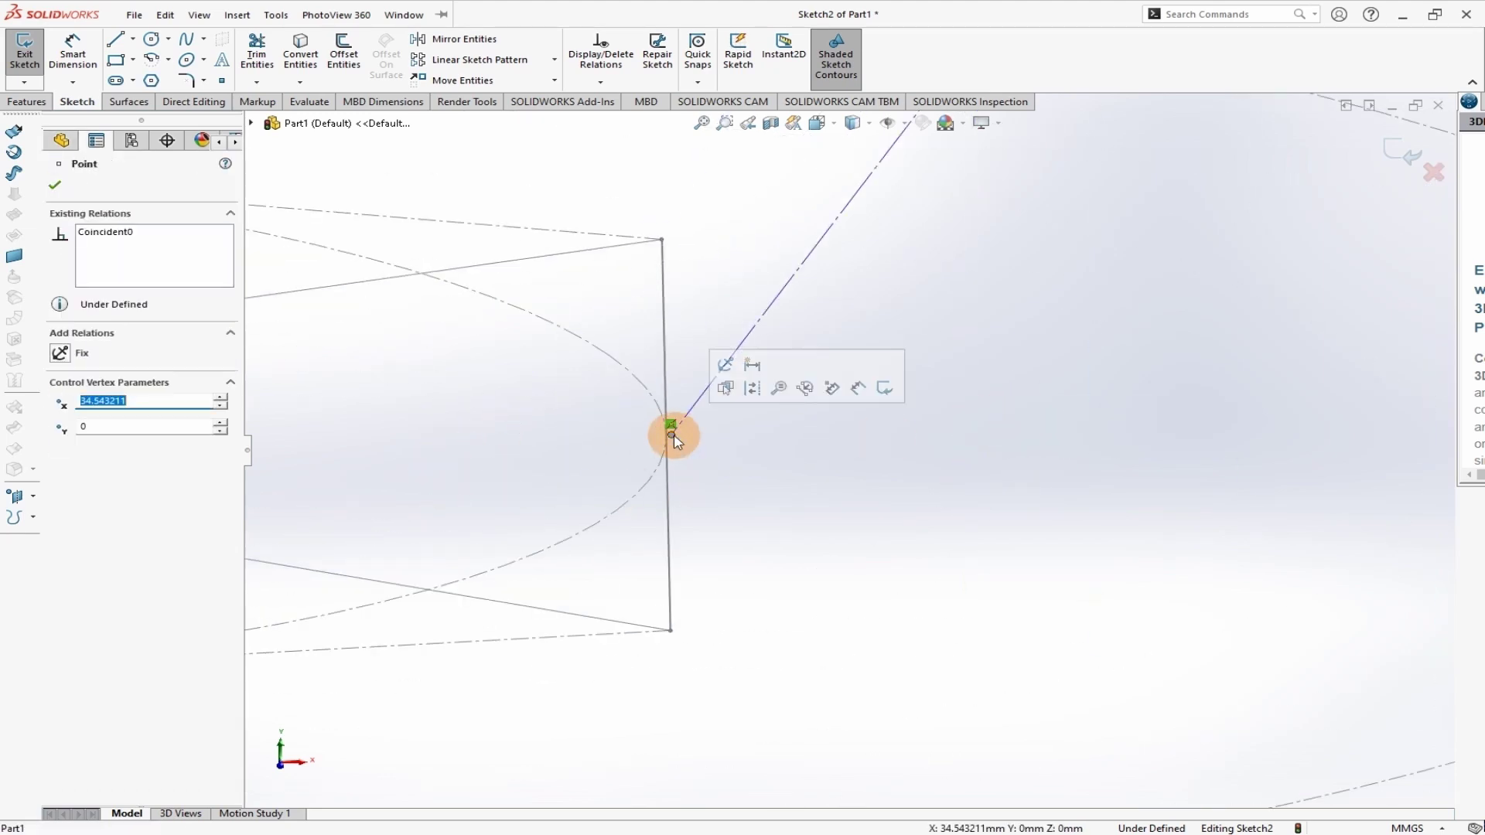
left_click(670, 456, "ctrl")
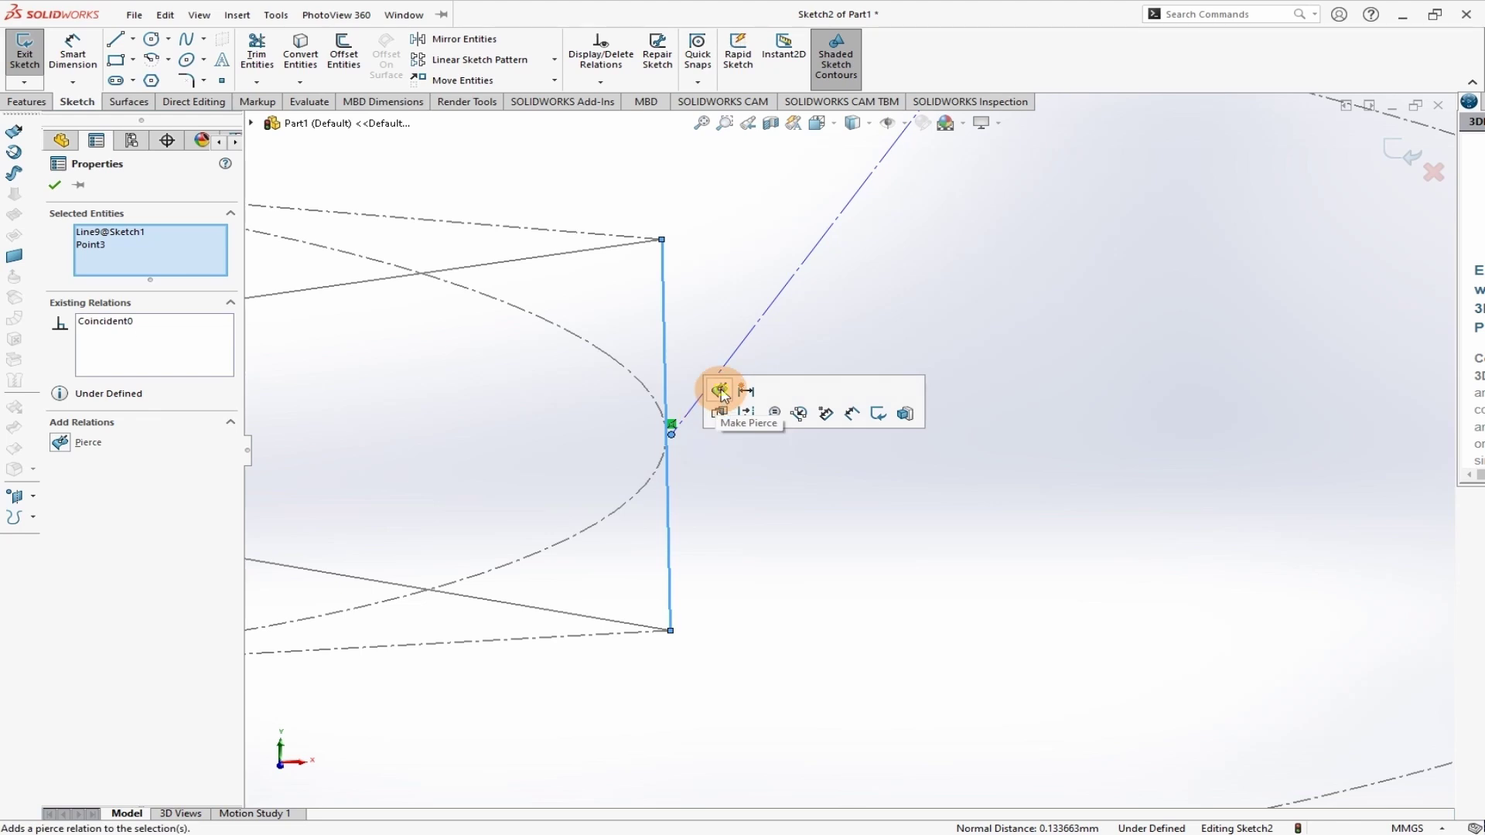
left_click(720, 392)
scroll(705, 398, "up", 10)
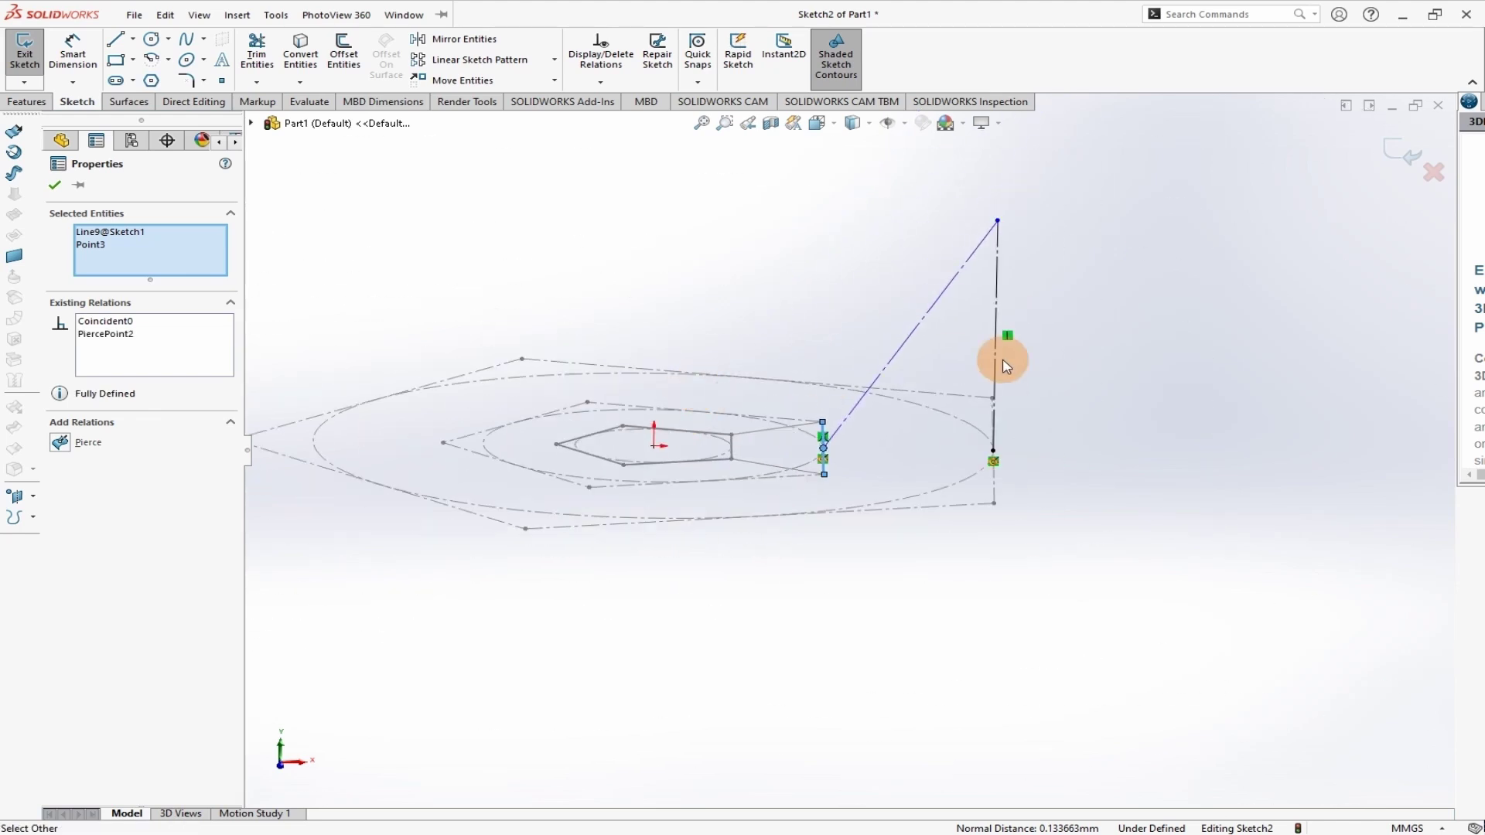
left_click(54, 185)
- Draw a six-sided polygon centred on the lines' shared upper endpoint, with an inscribed circle about 123 mm in diameter and a 270° angle
left_click(996, 209)
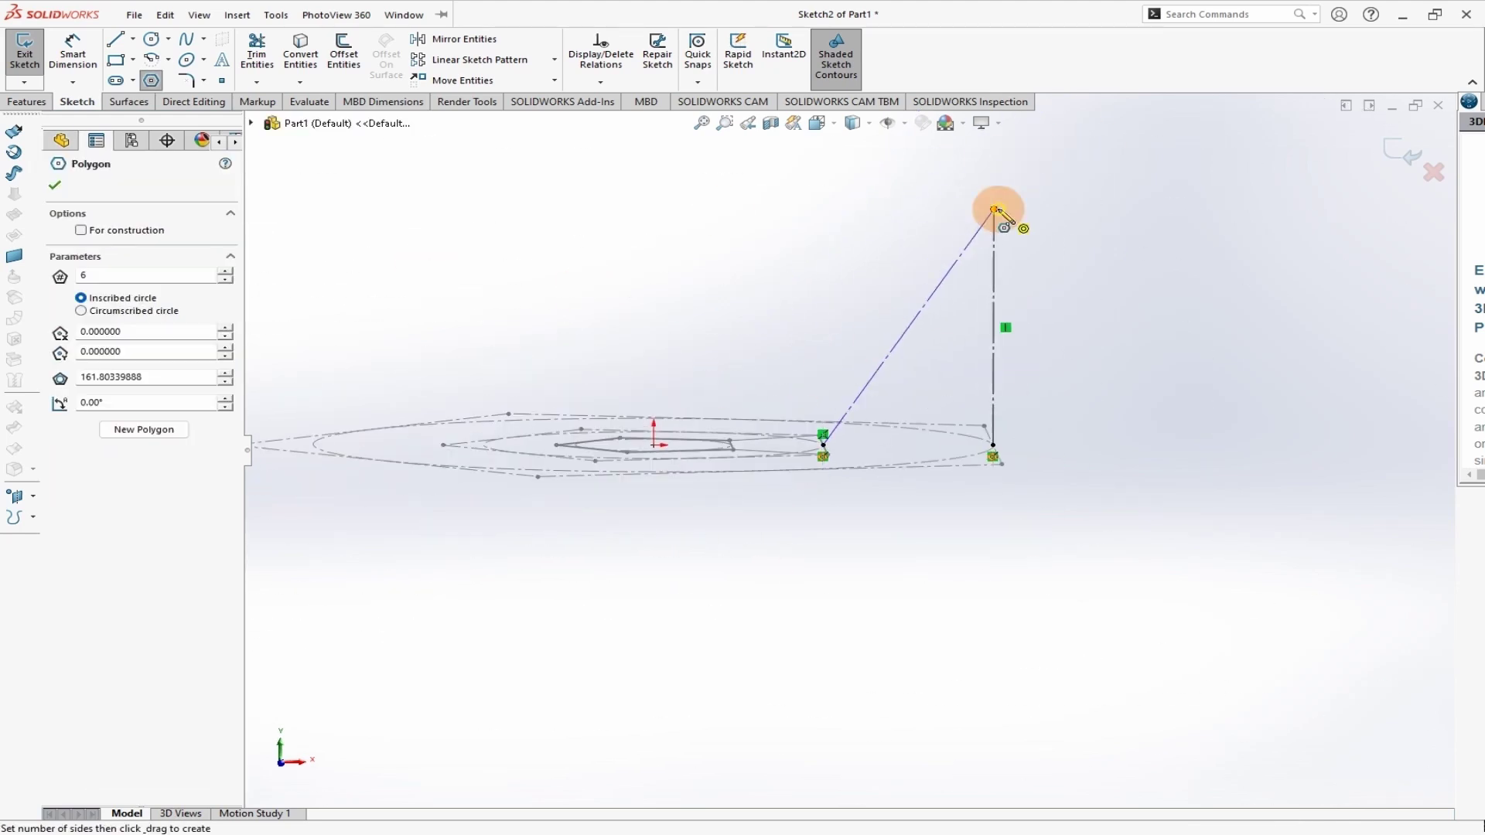
left_click_drag(995, 209, 937, 508)
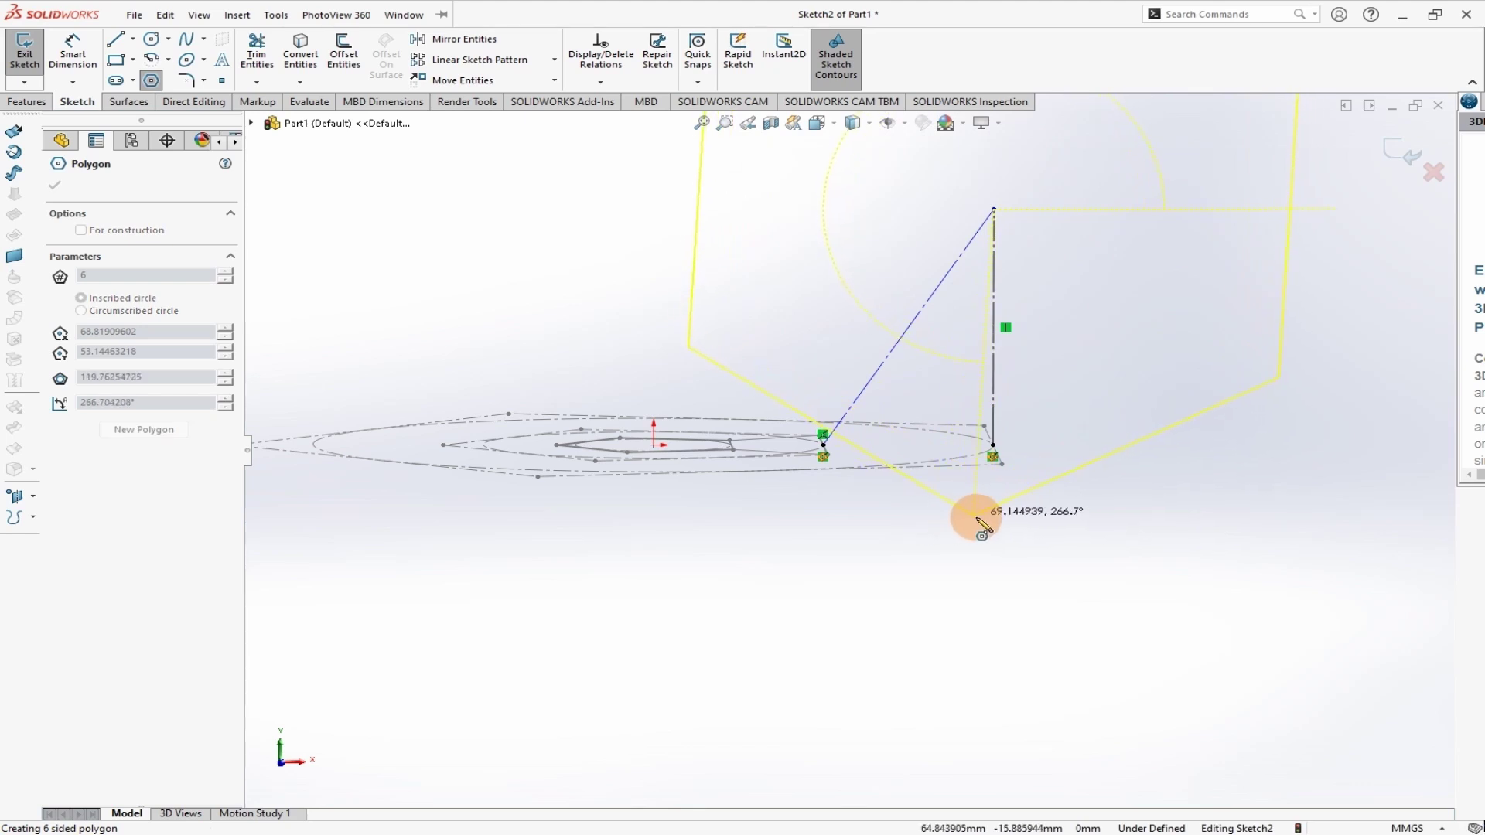
left_click_drag(994, 534, 992, 521)
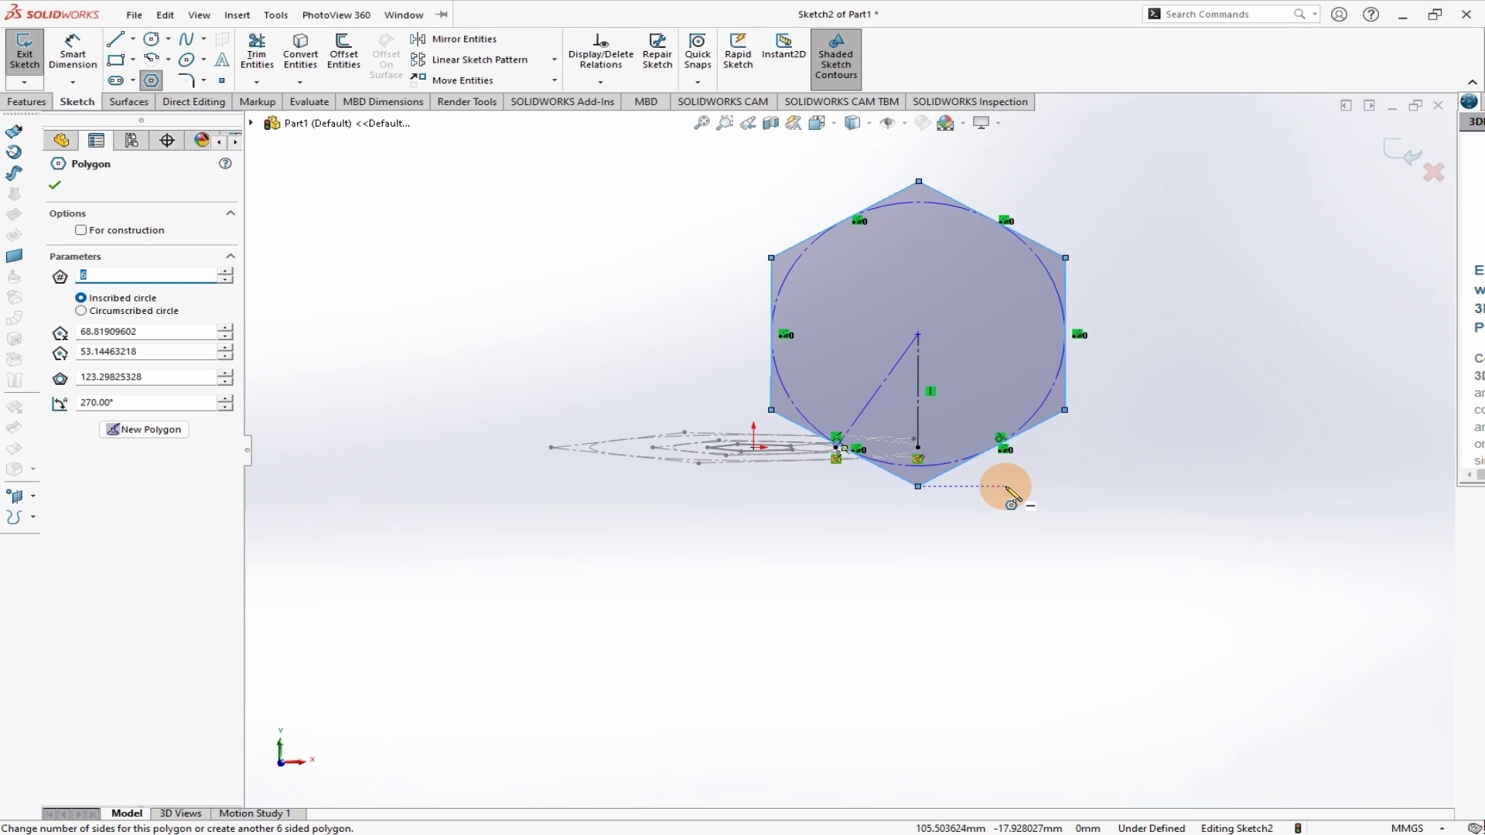
key("Escape")
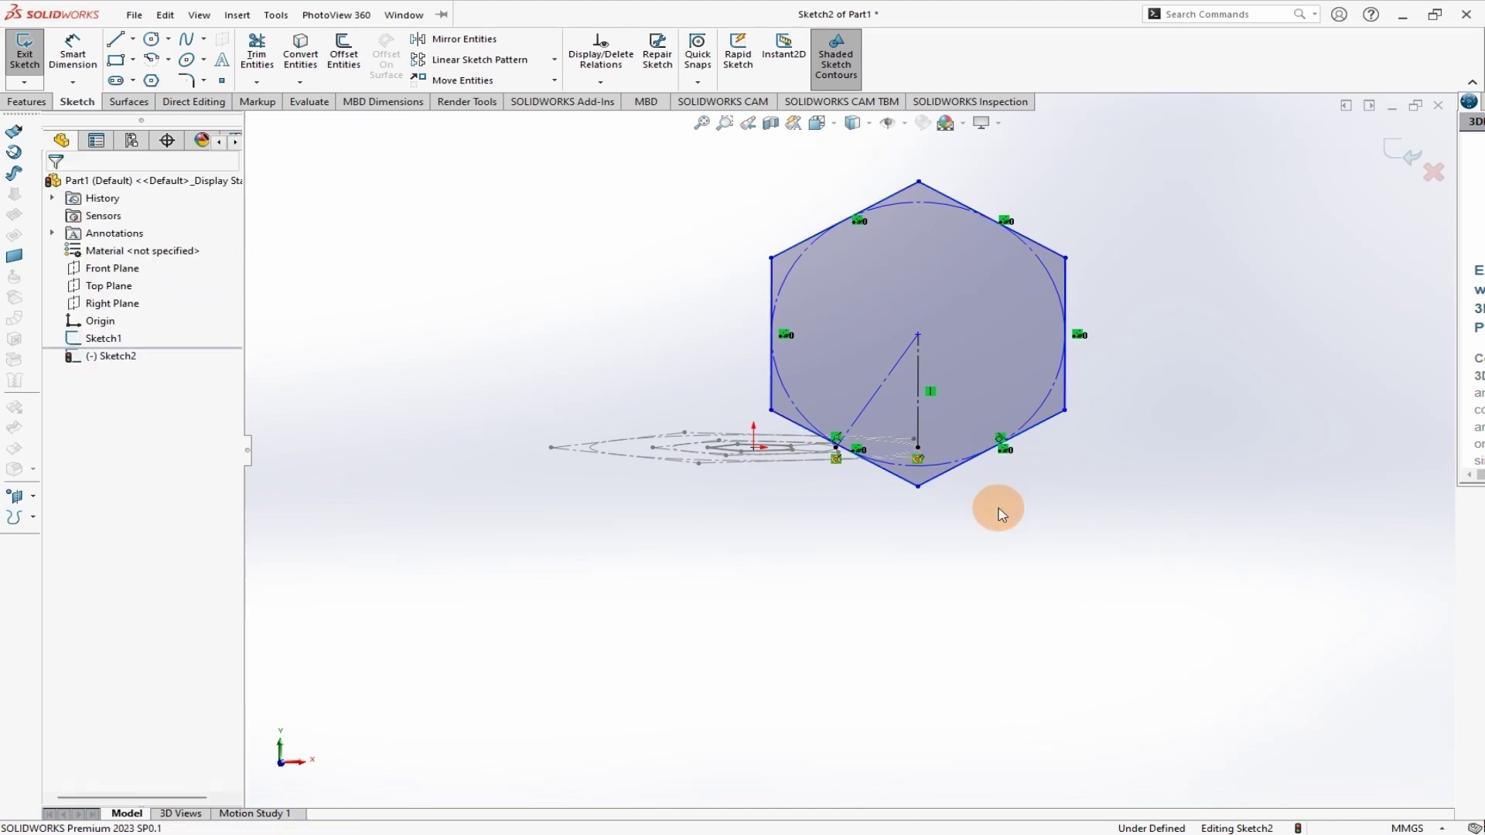
- Select the whole hexagon and convert it to construction geometry
scroll(840, 182, "up", 2)
left_click_drag(782, 182, 1089, 532)
left_click(99, 559)
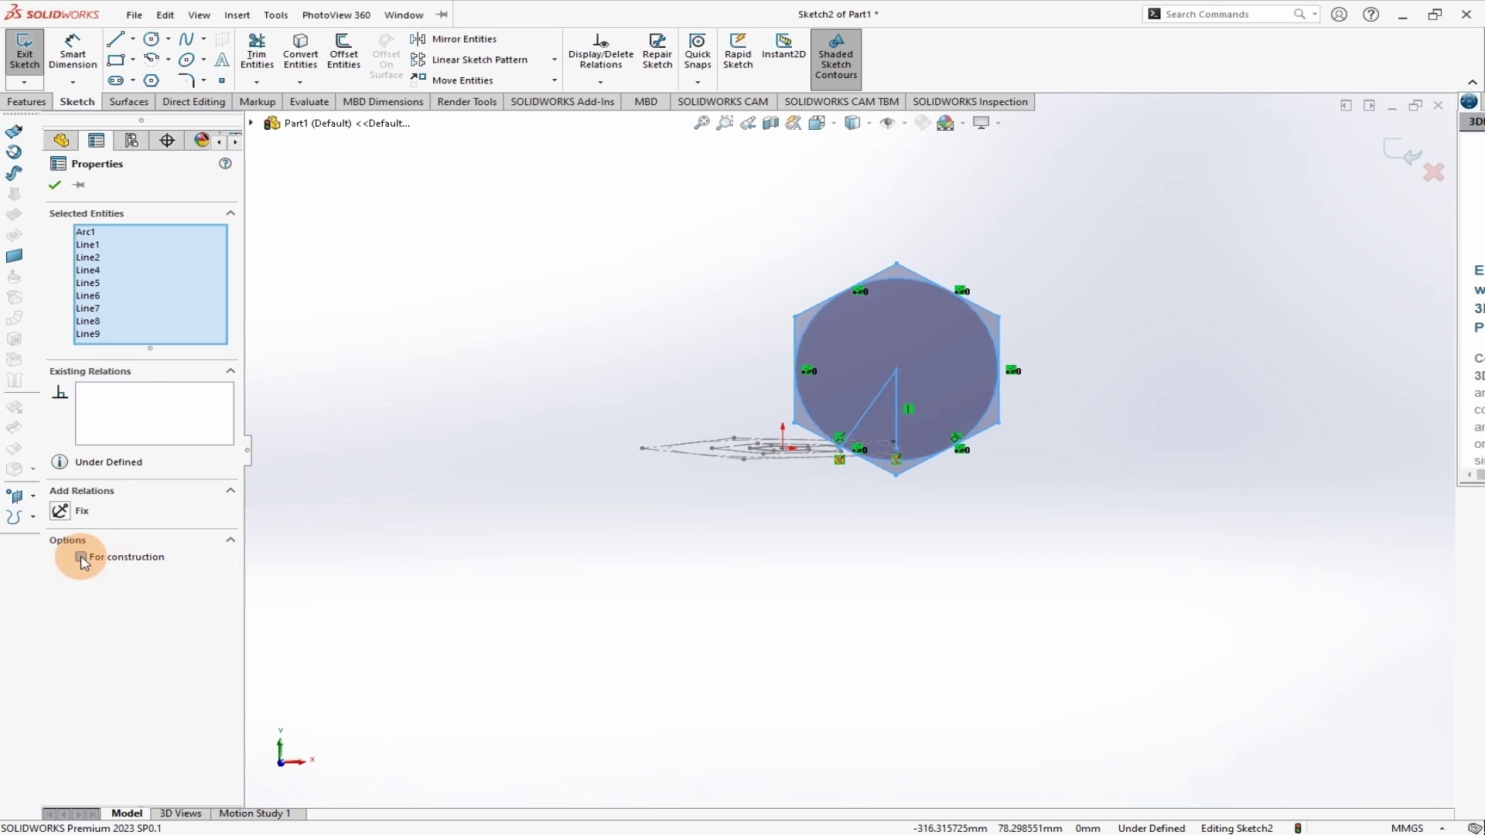
left_click(55, 186)
scroll(974, 464, "down", 8)
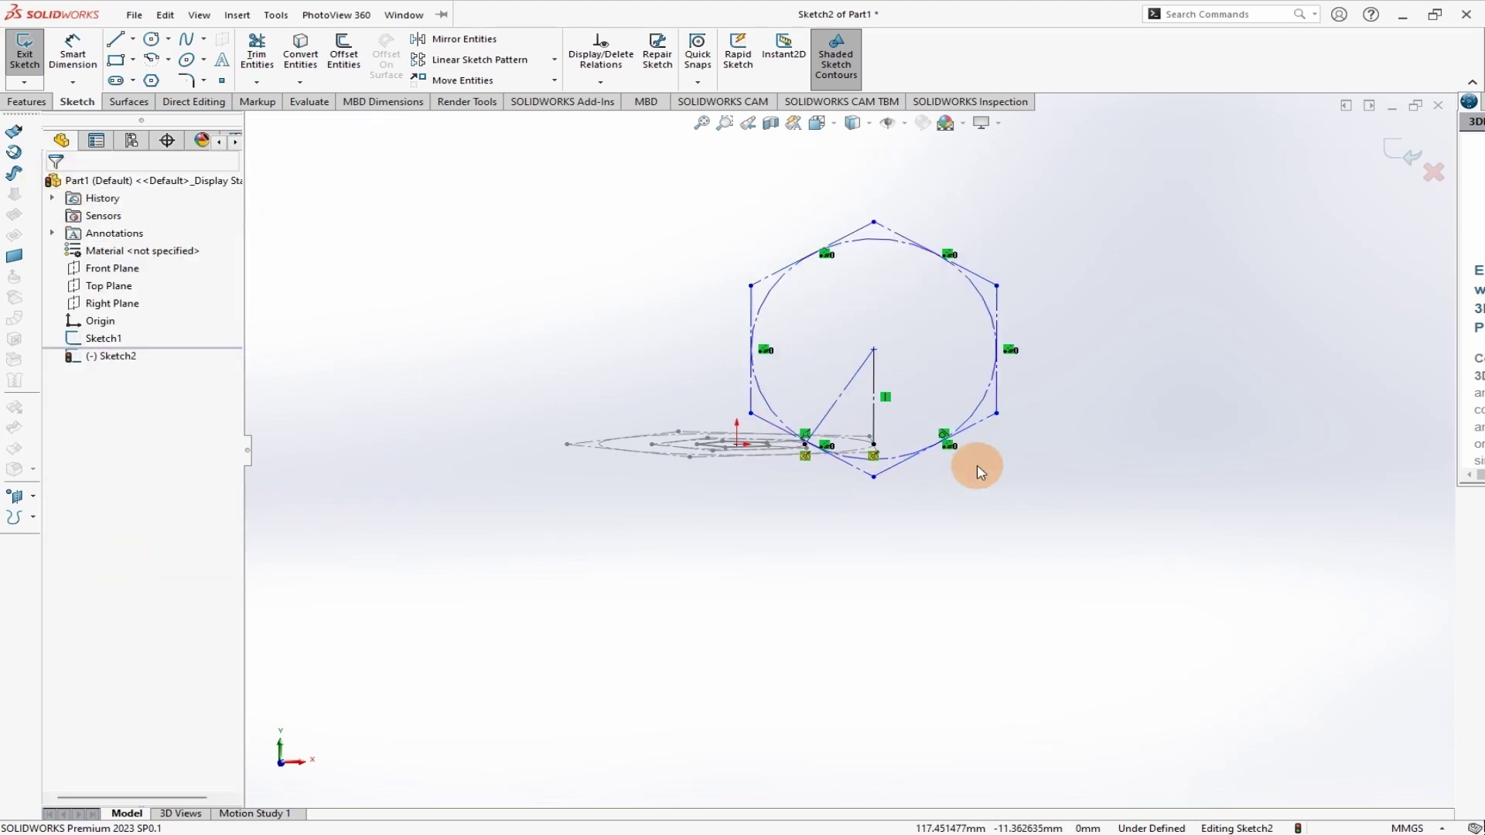
- Add a Midpoint relation between the sloping line's lower endpoint and the hexagon's lower-left edge
scroll(708, 424, "down", 2)
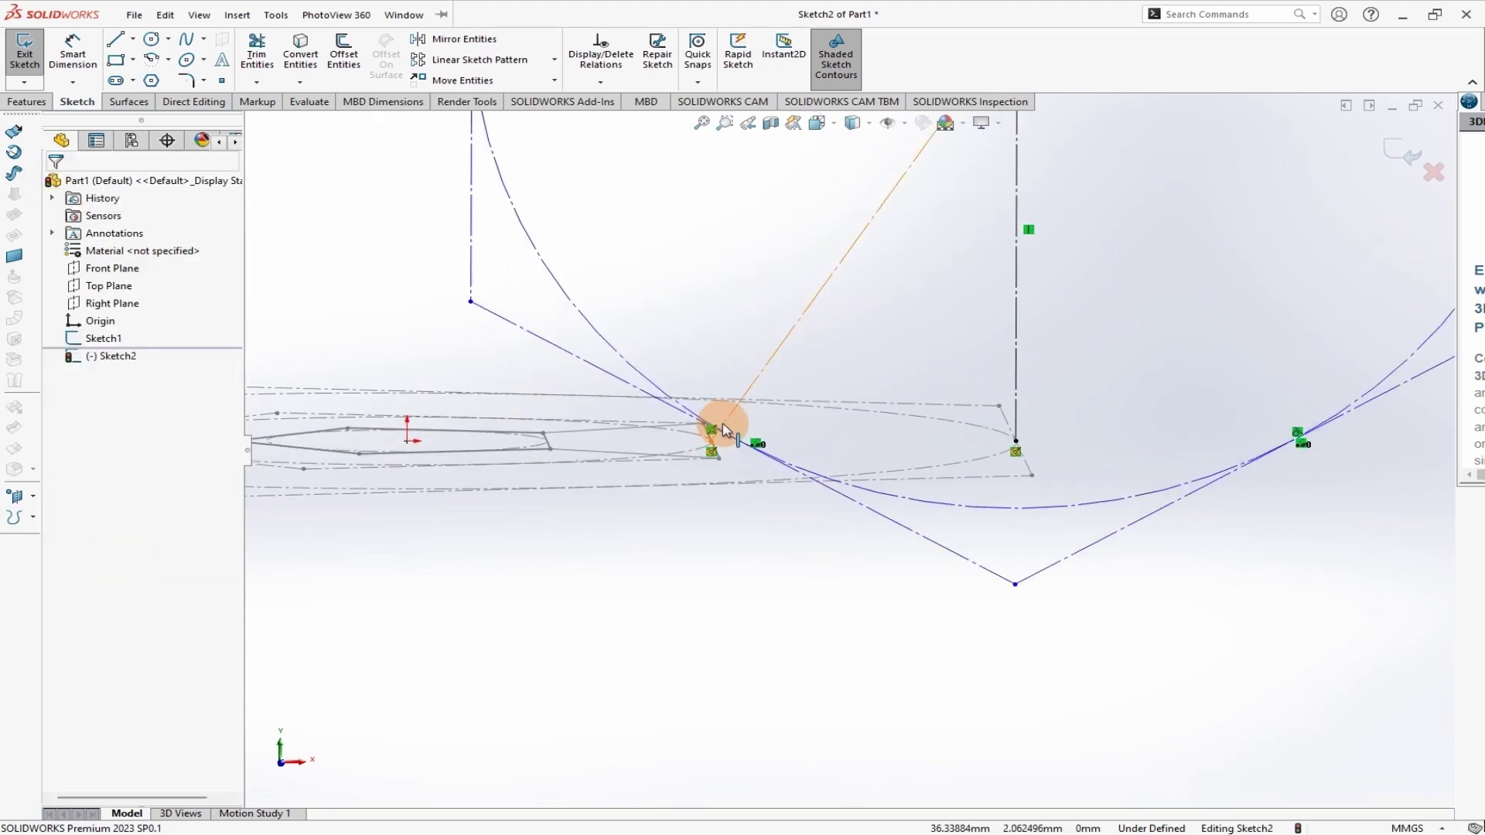
left_click(711, 445)
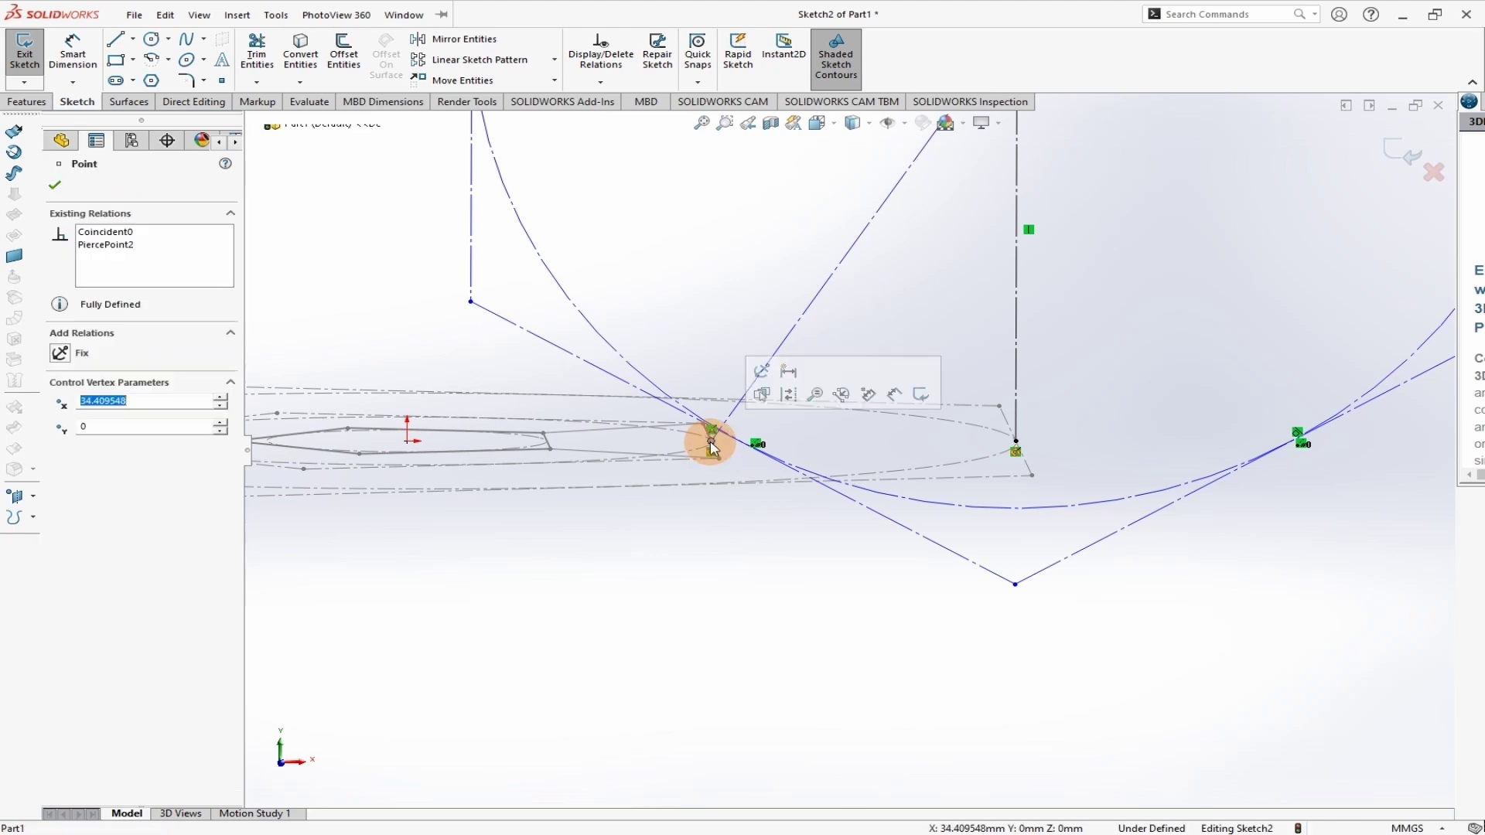
left_click(906, 532, "ctrl")
left_click(953, 456)
mouse_move(952, 457)
middle_mouse_down()
mouse_move(810, 439)
mouse_move(807, 413)
middle_mouse_up()
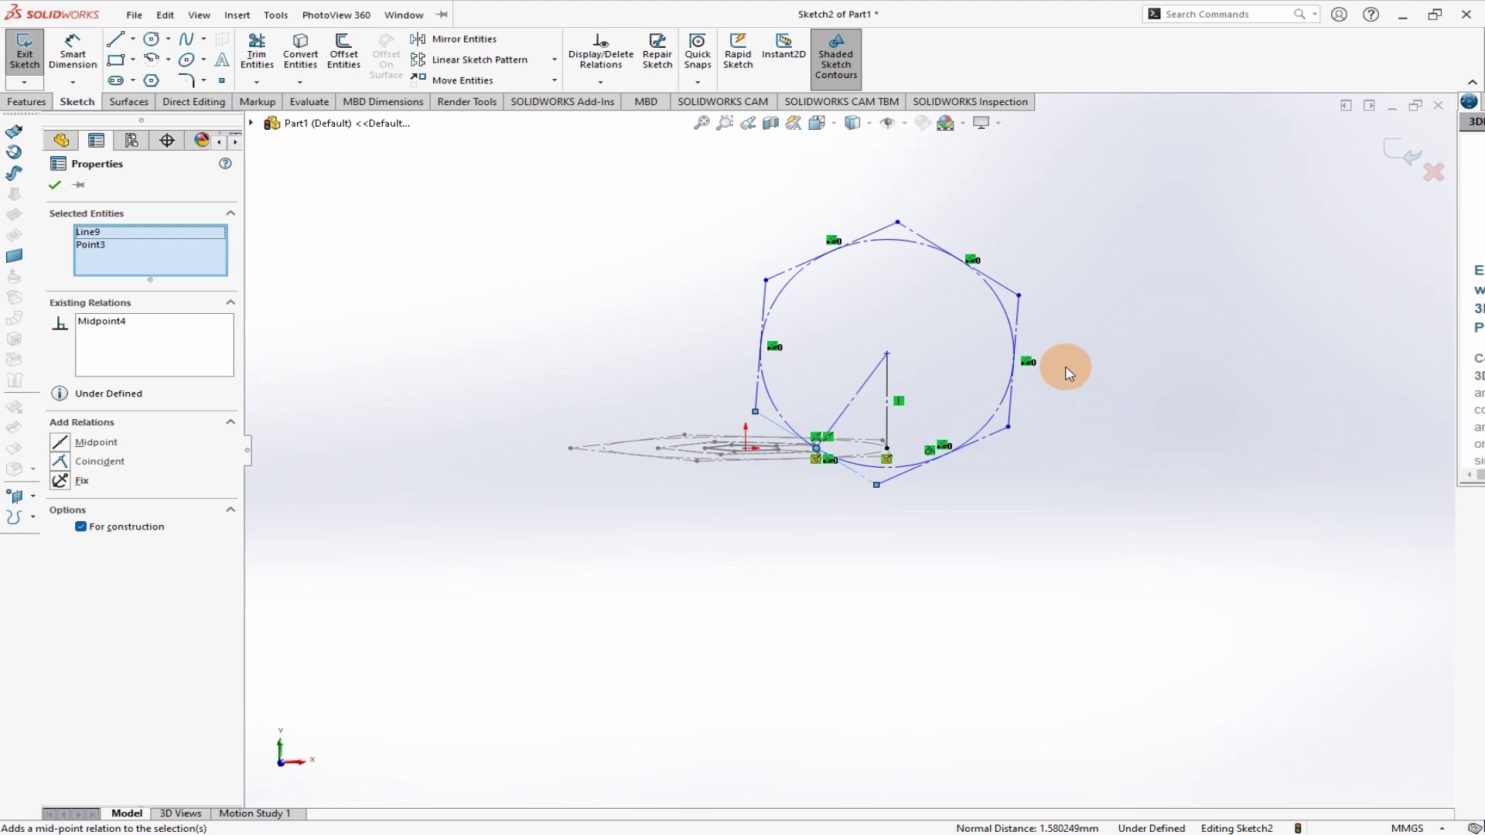
left_click(54, 186)
- Try a 50 mm vertical dimension across the hexagon's near-vertical right edge, and delete it
left_click(72, 52)
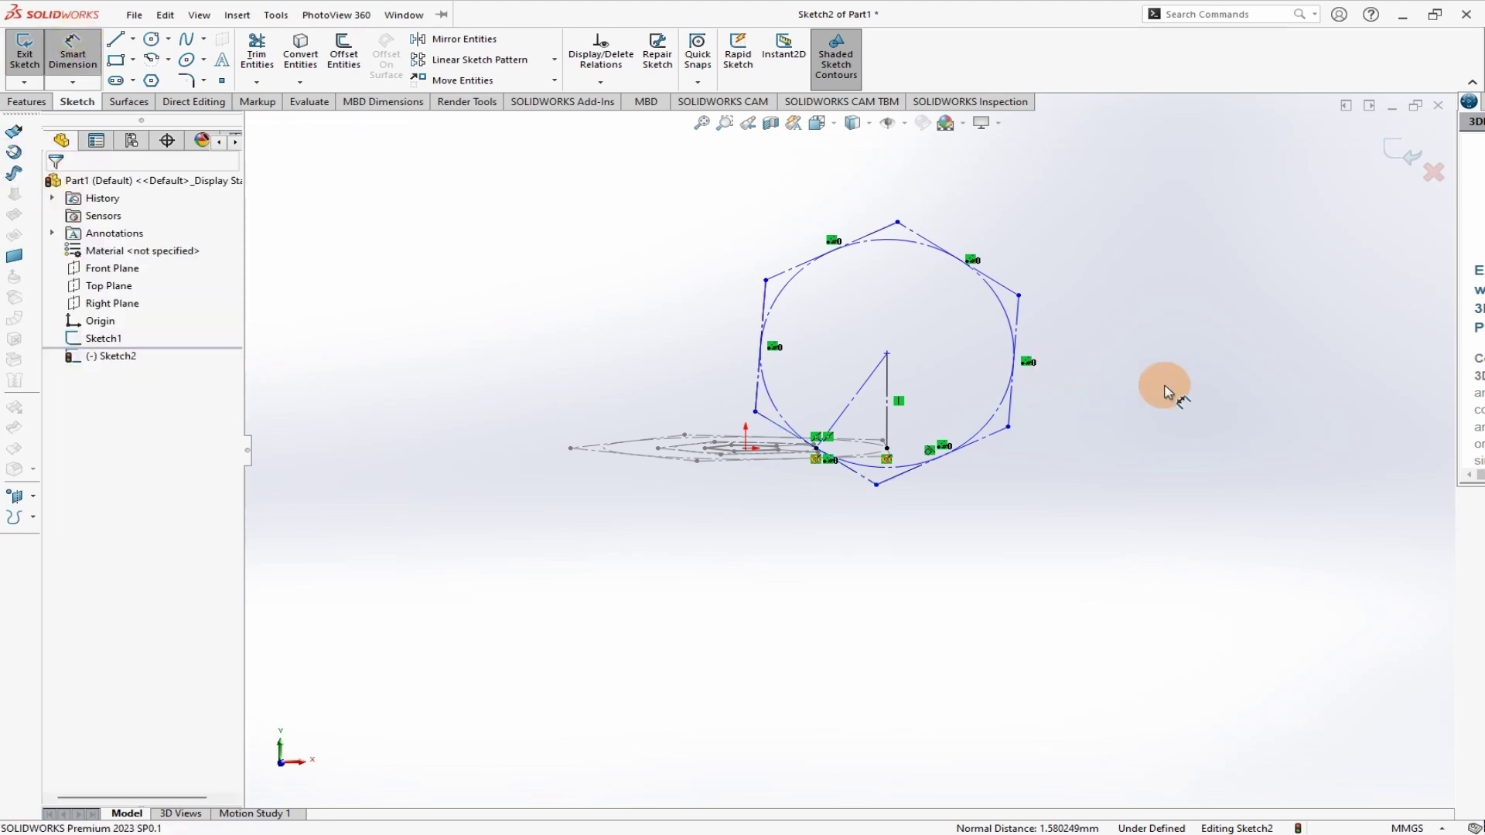
left_click(1011, 411)
left_click(1106, 370)
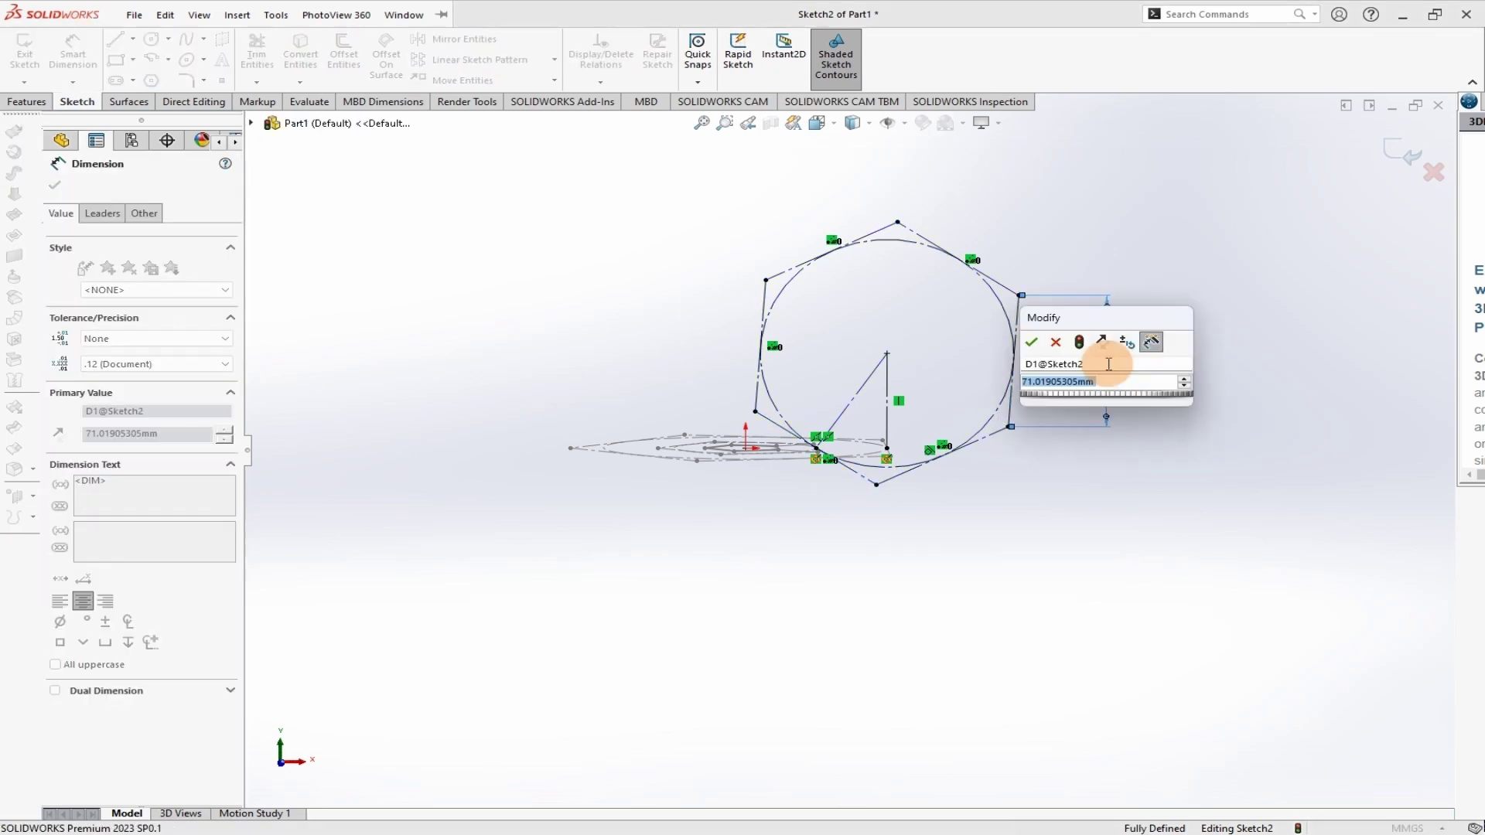
type("50")
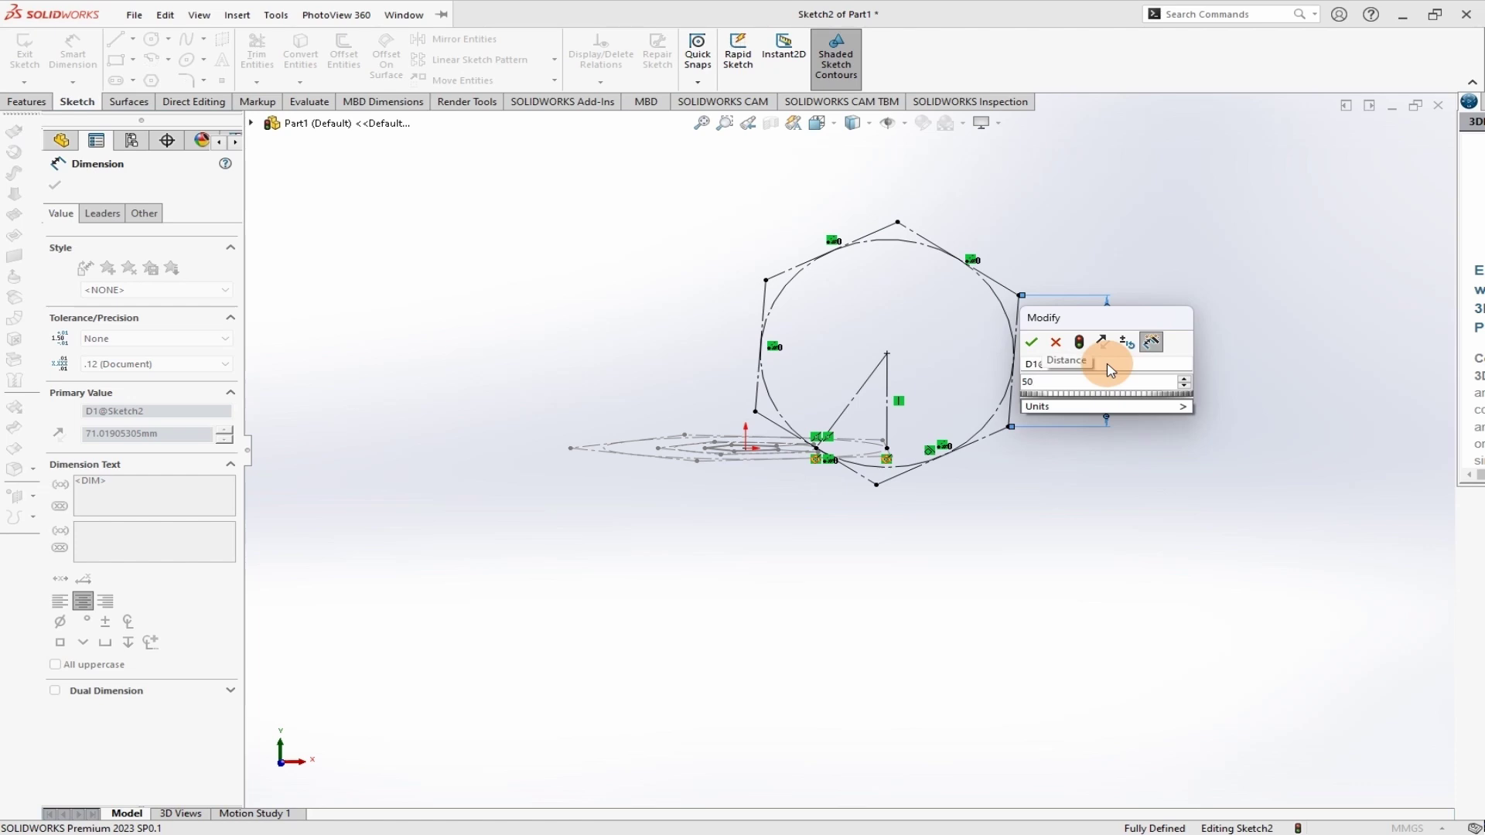
key("Return")
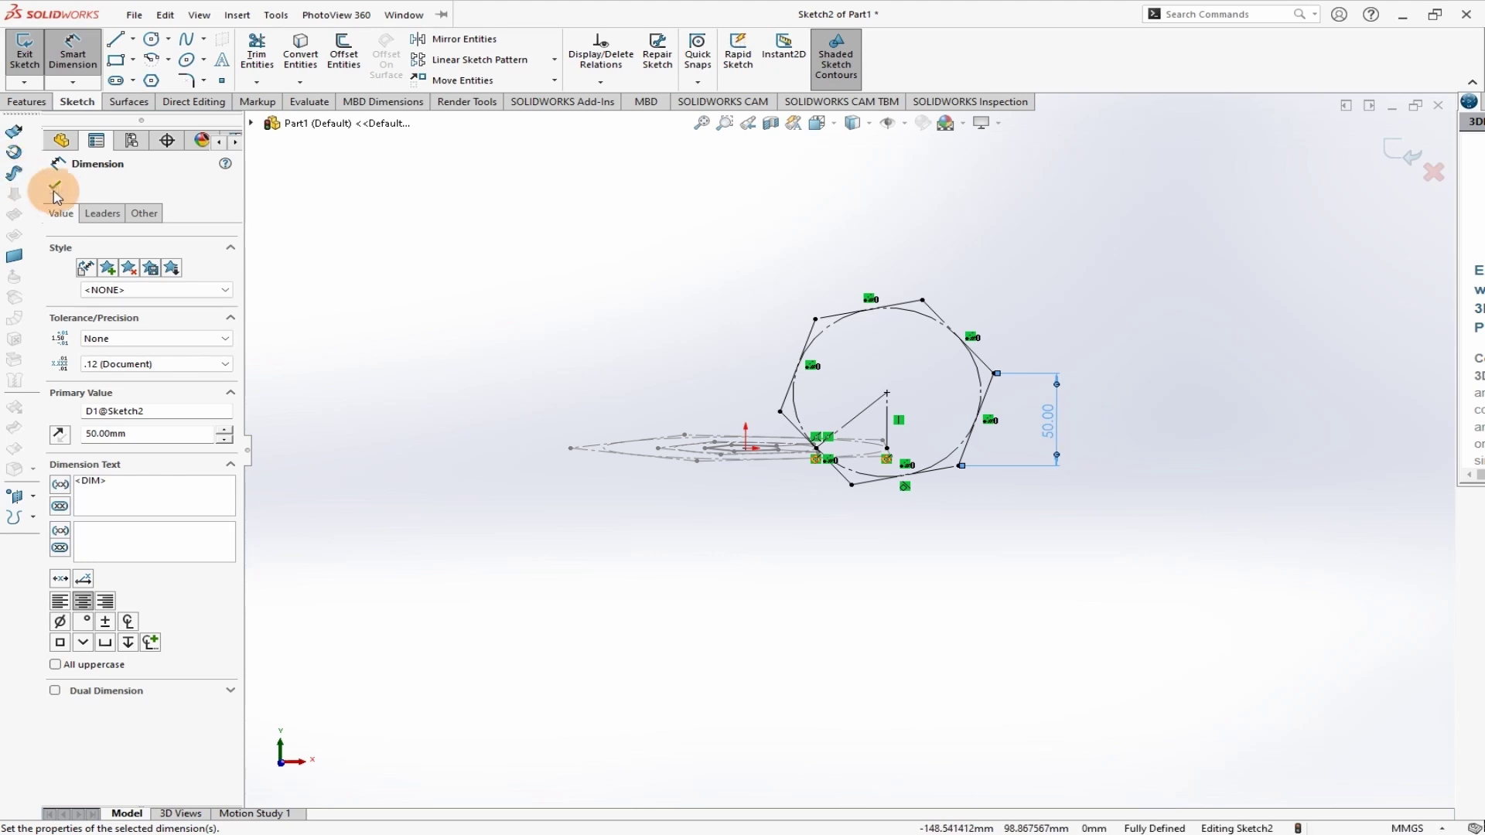
key("Escape")
left_click(1048, 424)
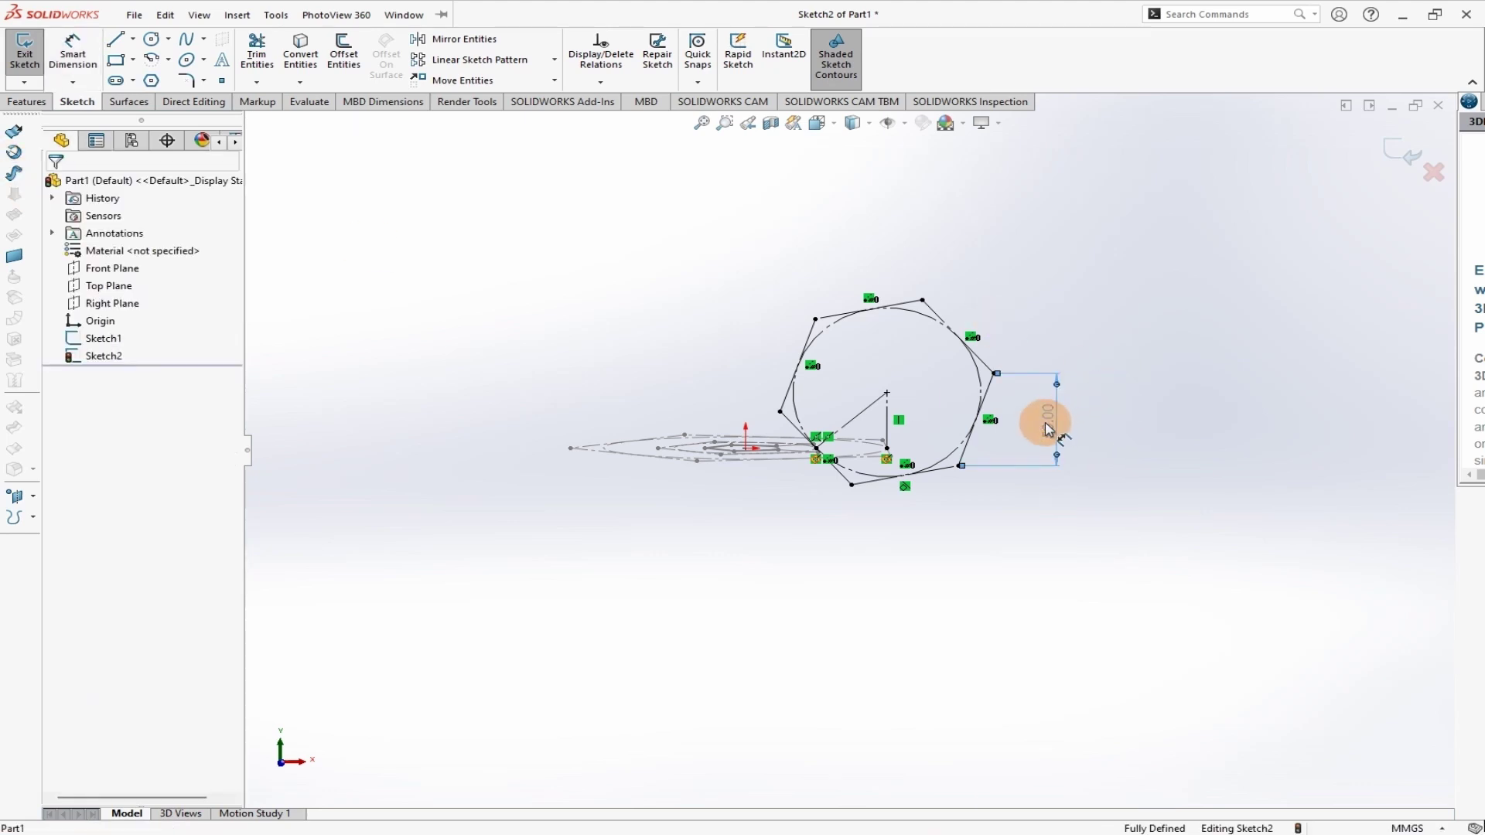
key("Delete")
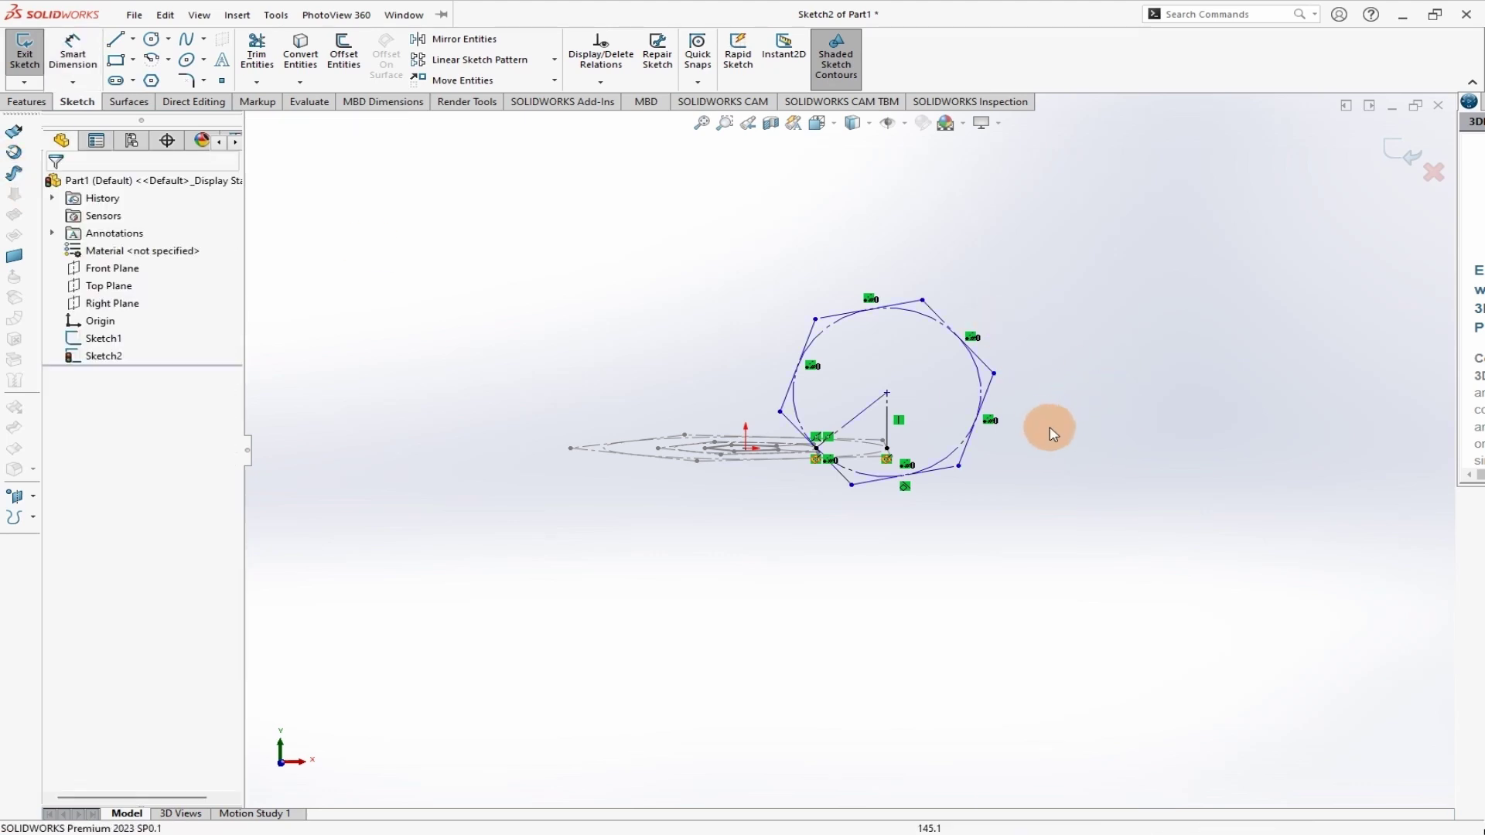
- Dimension the hexagon's right edge along its length, set it to 50 mm, and exit the sketch
right_click(512, 280)
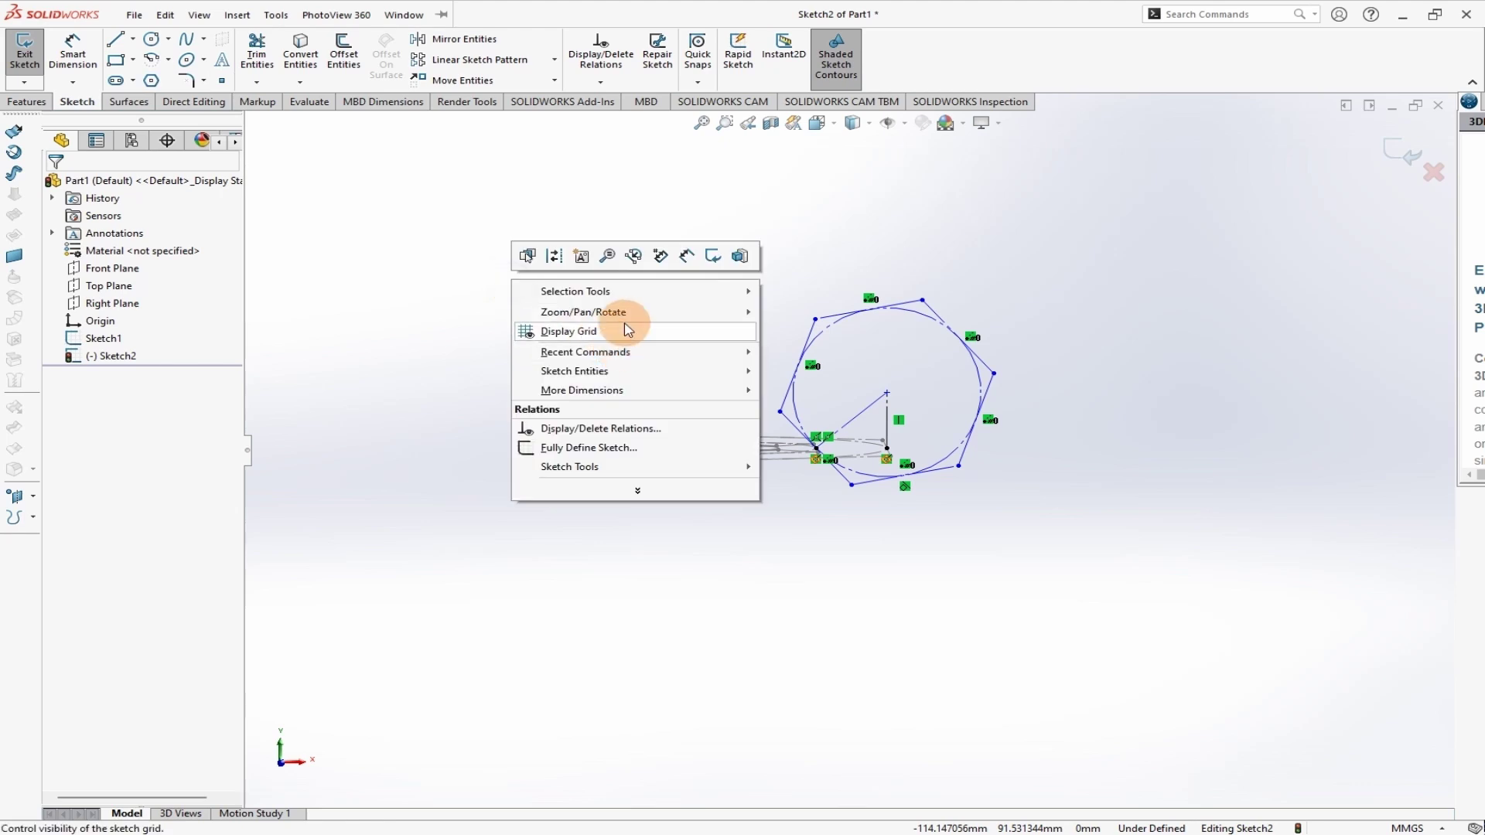
left_click(813, 353)
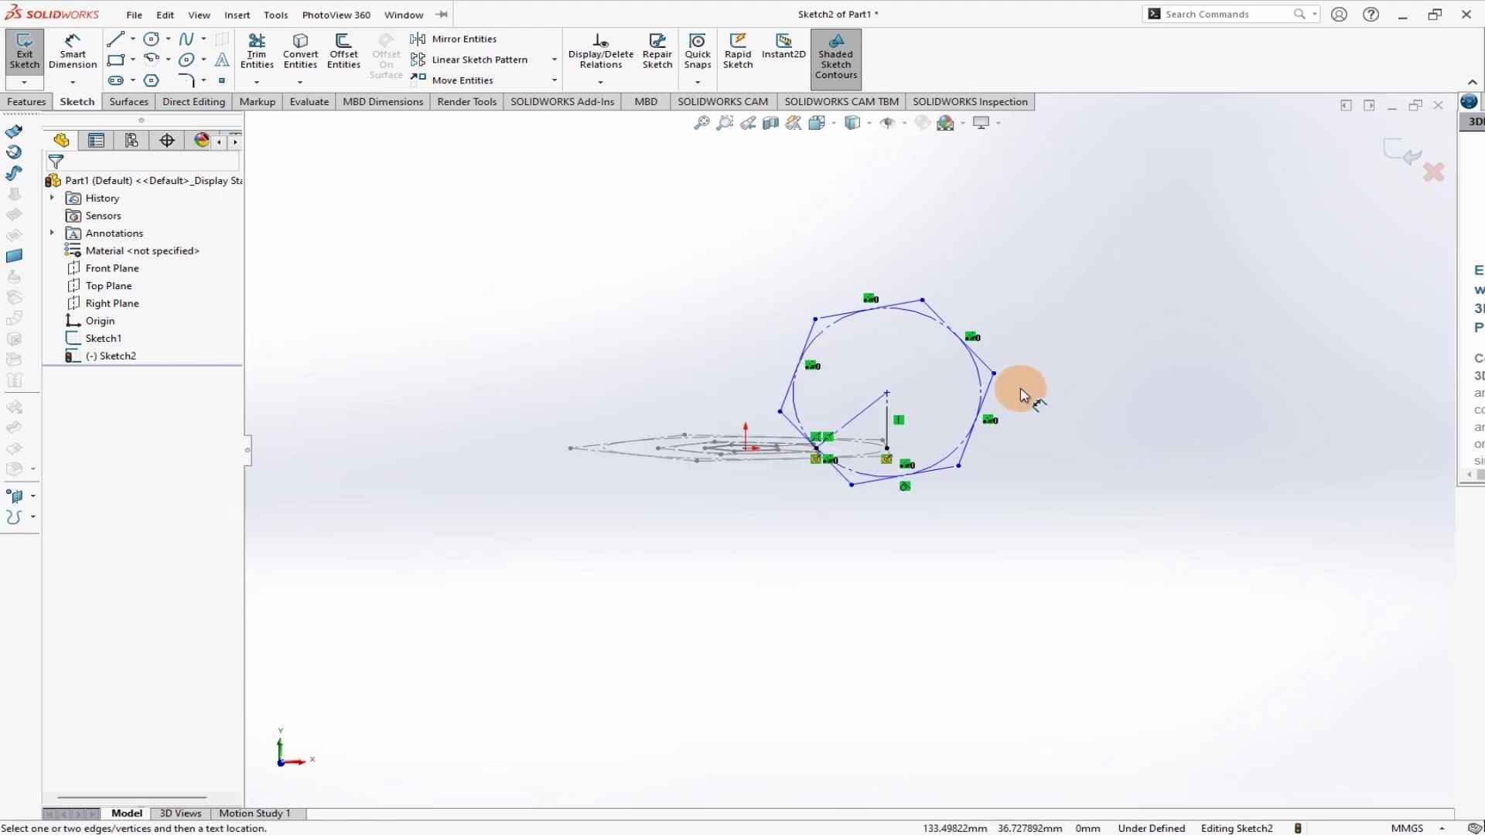
left_click(1009, 459)
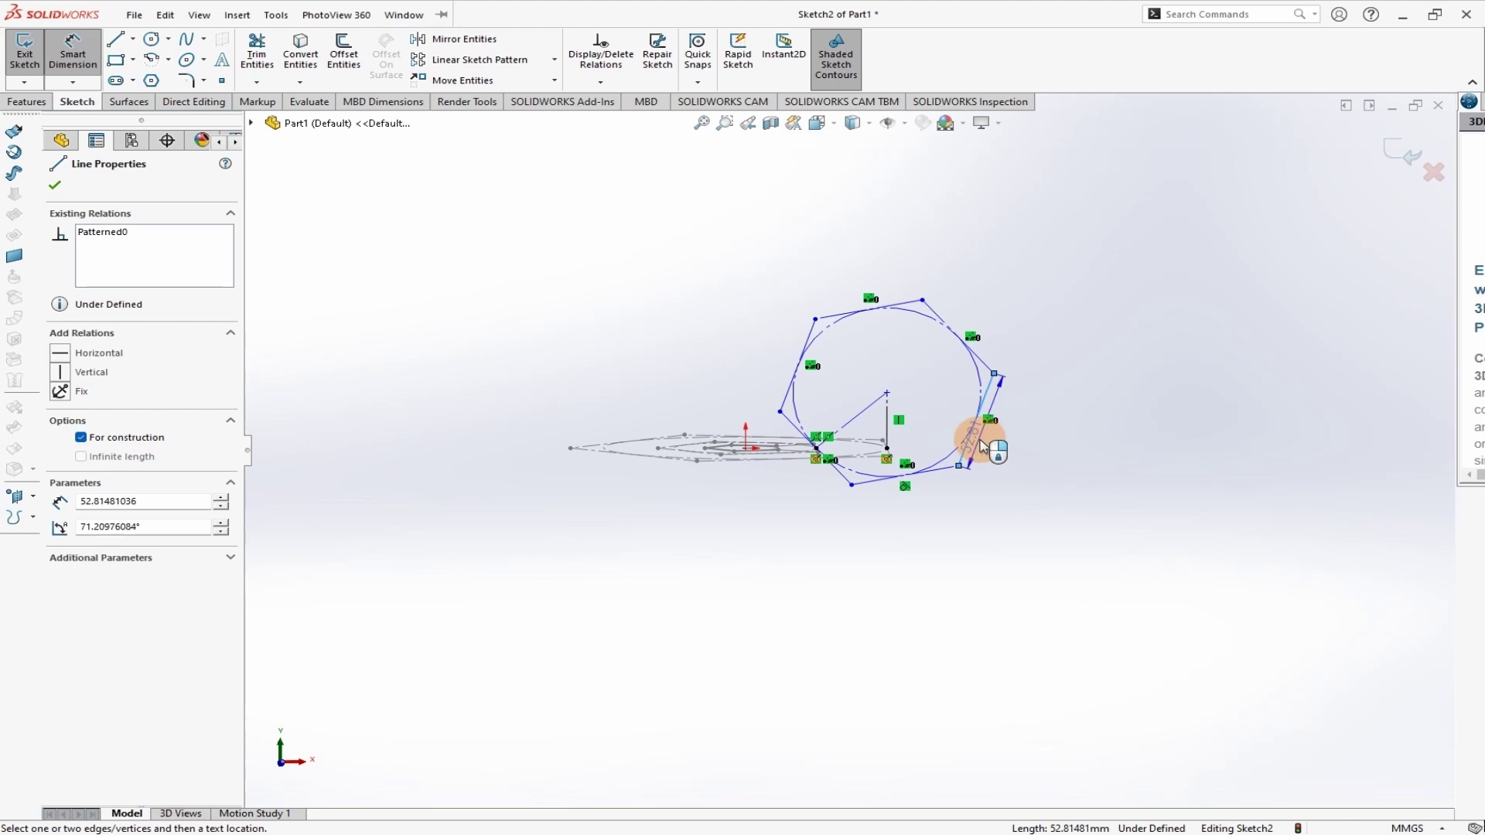
left_click(1035, 450)
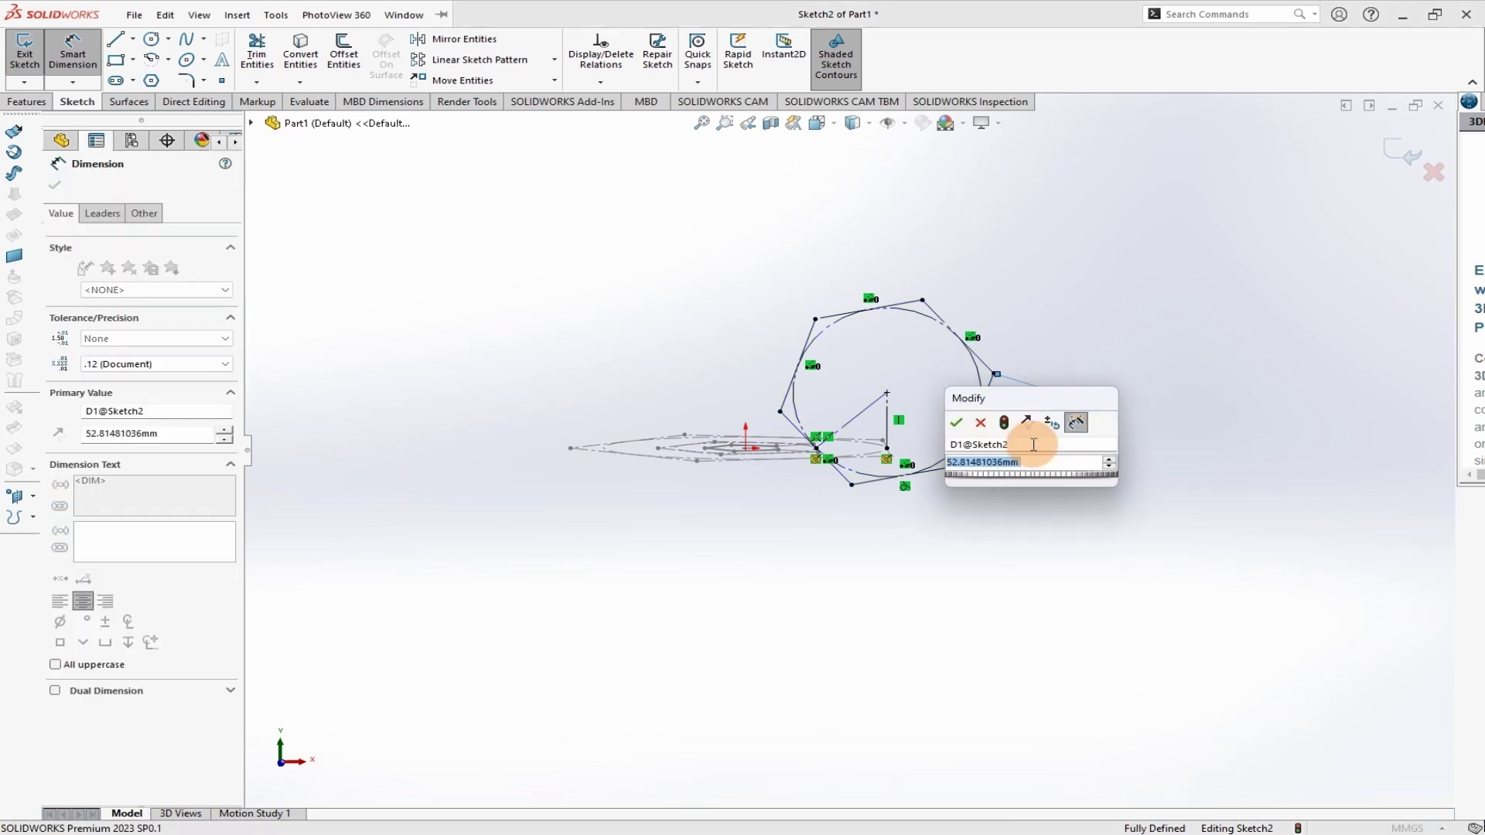
type("5")
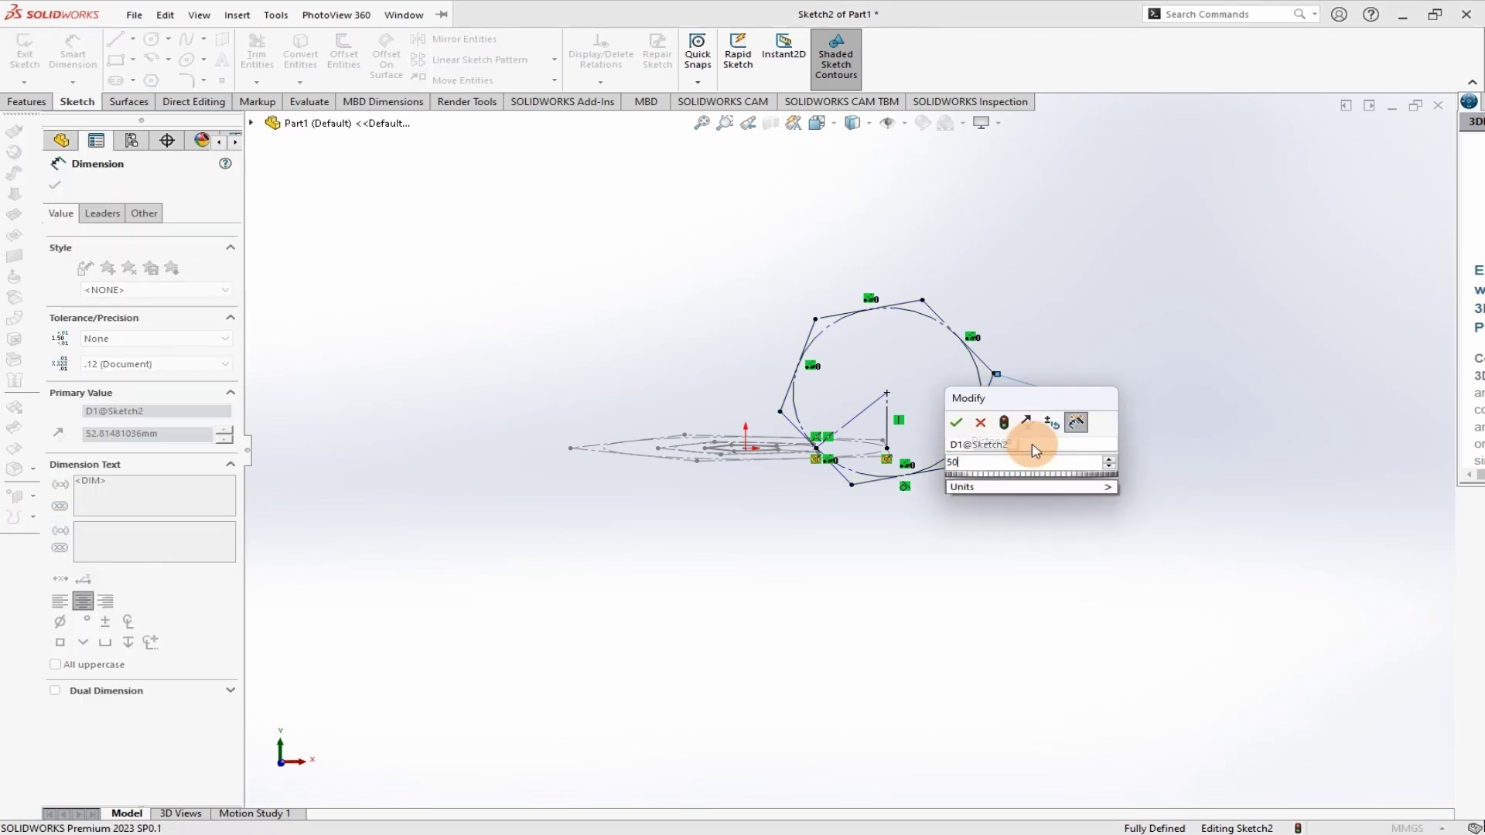
type("0")
key("Return")
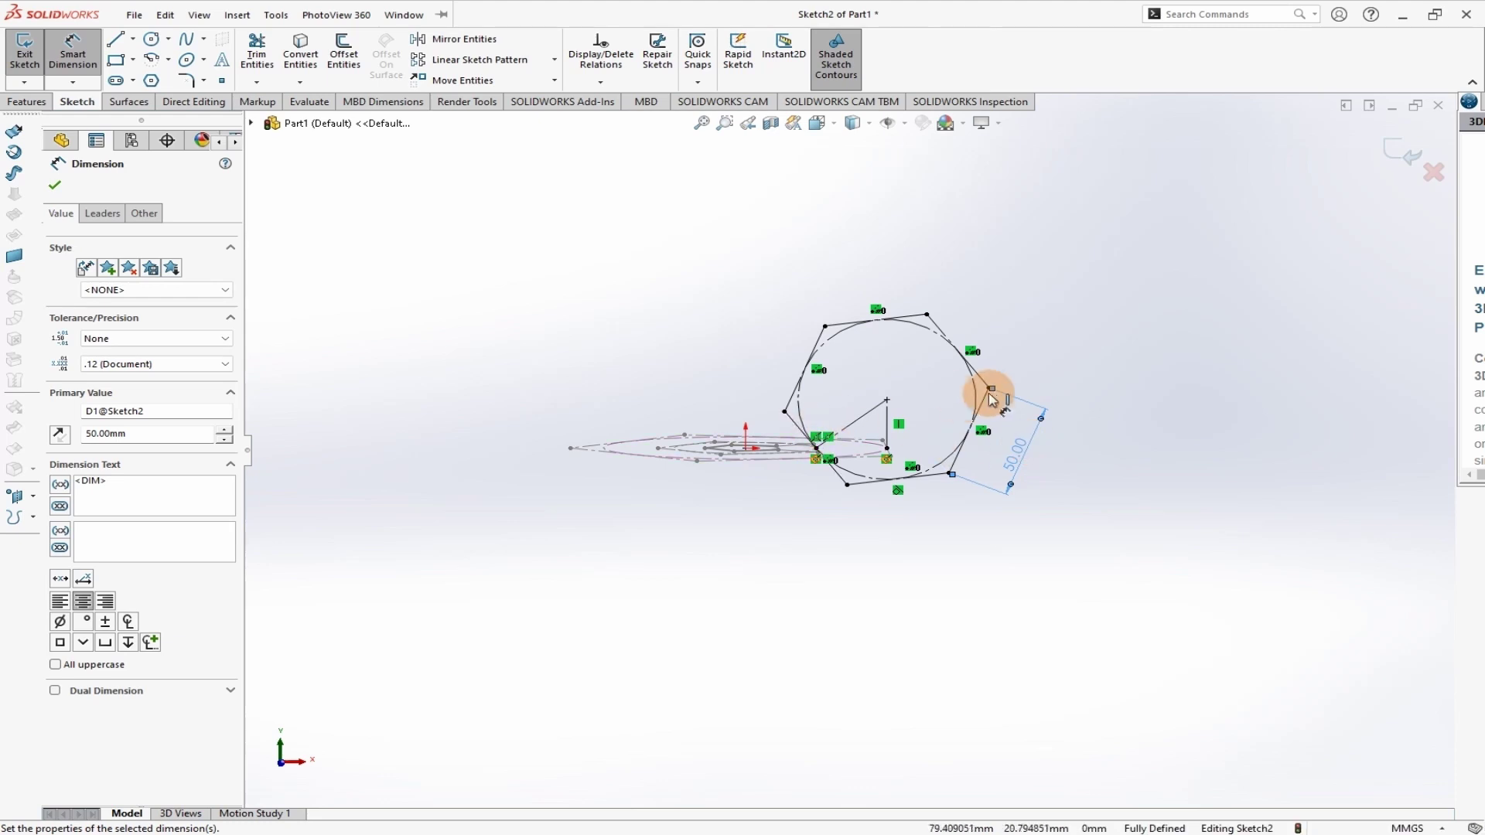
left_click(1403, 163)
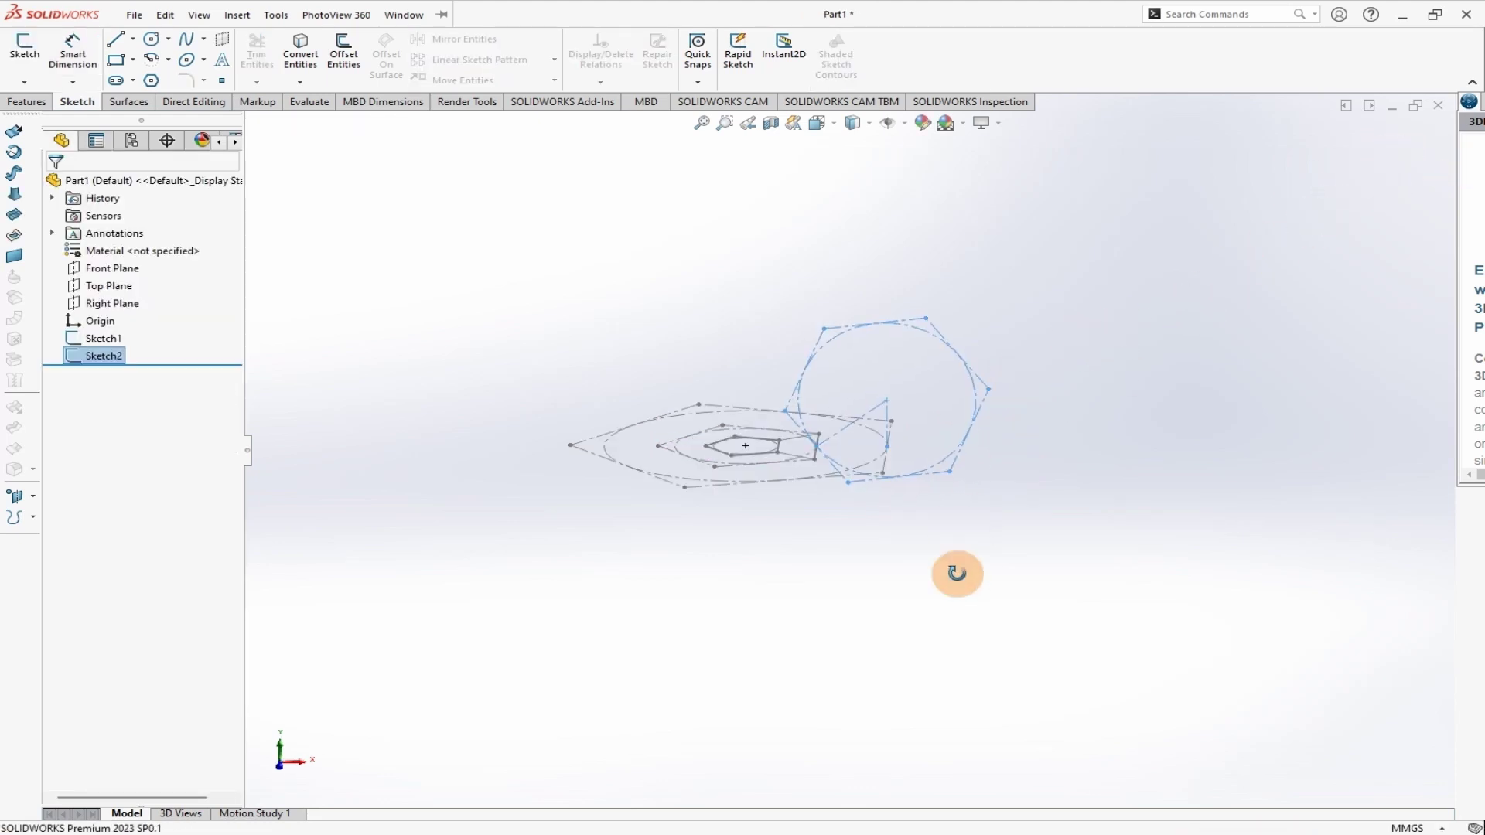
- Create a reference plane perpendicular to the hexagon edge at the sloping line's lower endpoint and coincident with the sloping line
mouse_move(926, 553)
middle_mouse_down()
mouse_move(962, 503)
mouse_move(895, 464)
mouse_move(914, 488)
middle_mouse_up()
scroll(771, 405, "down", 5)
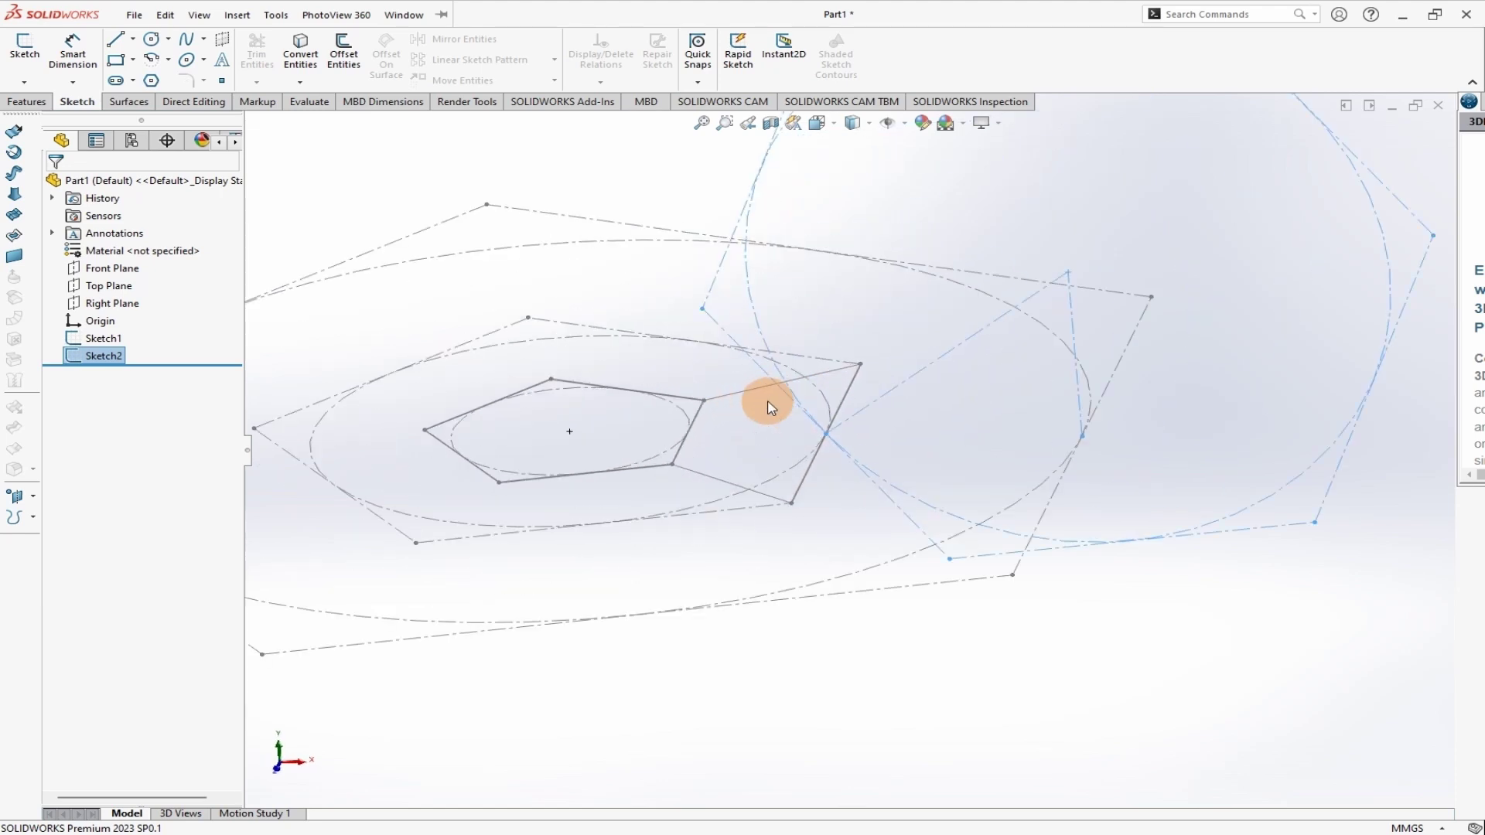
scroll(769, 405, "up", 3)
scroll(797, 417, "down", 2)
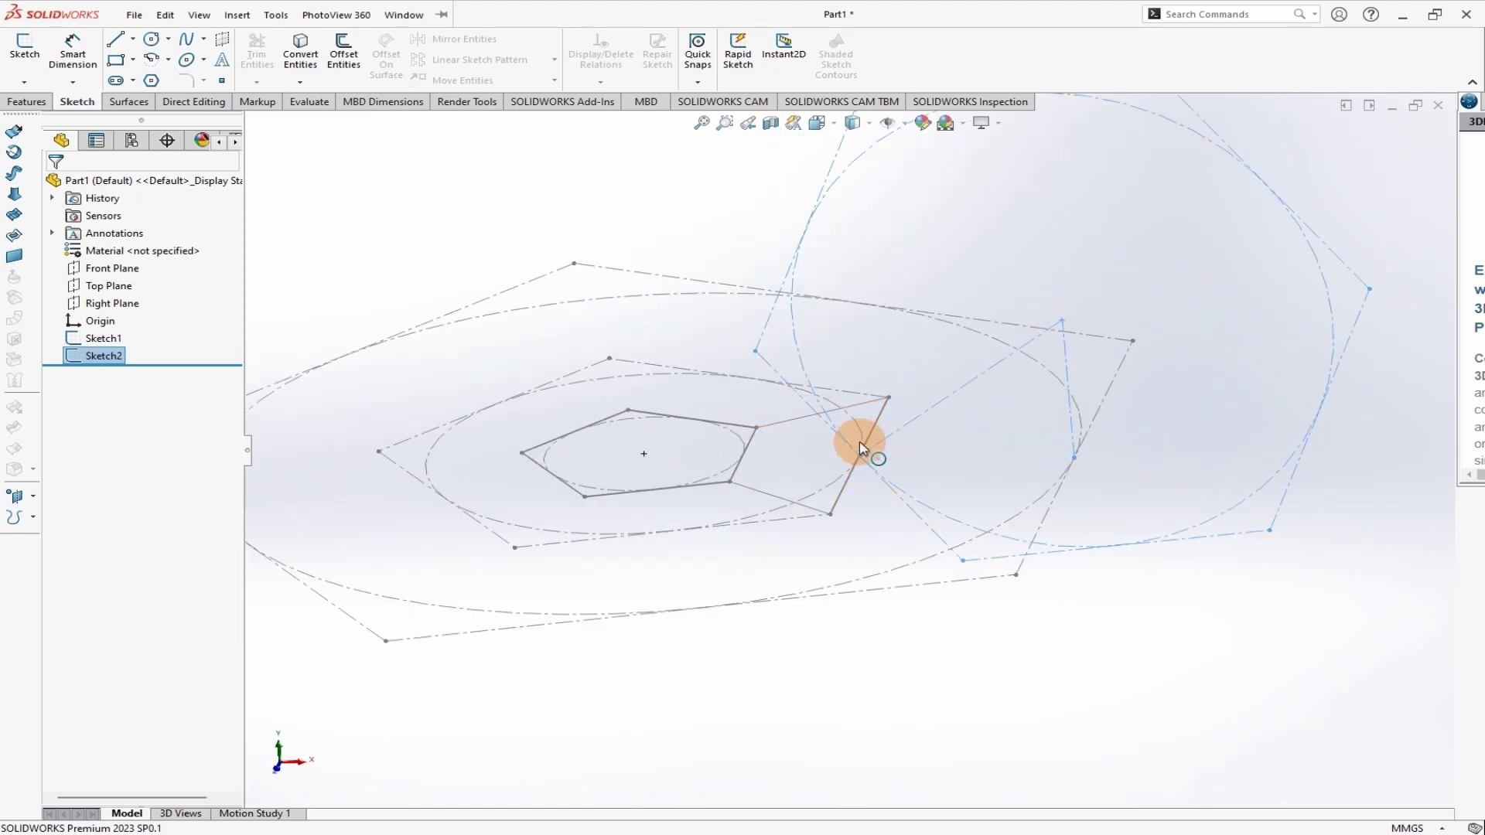
left_click(26, 101)
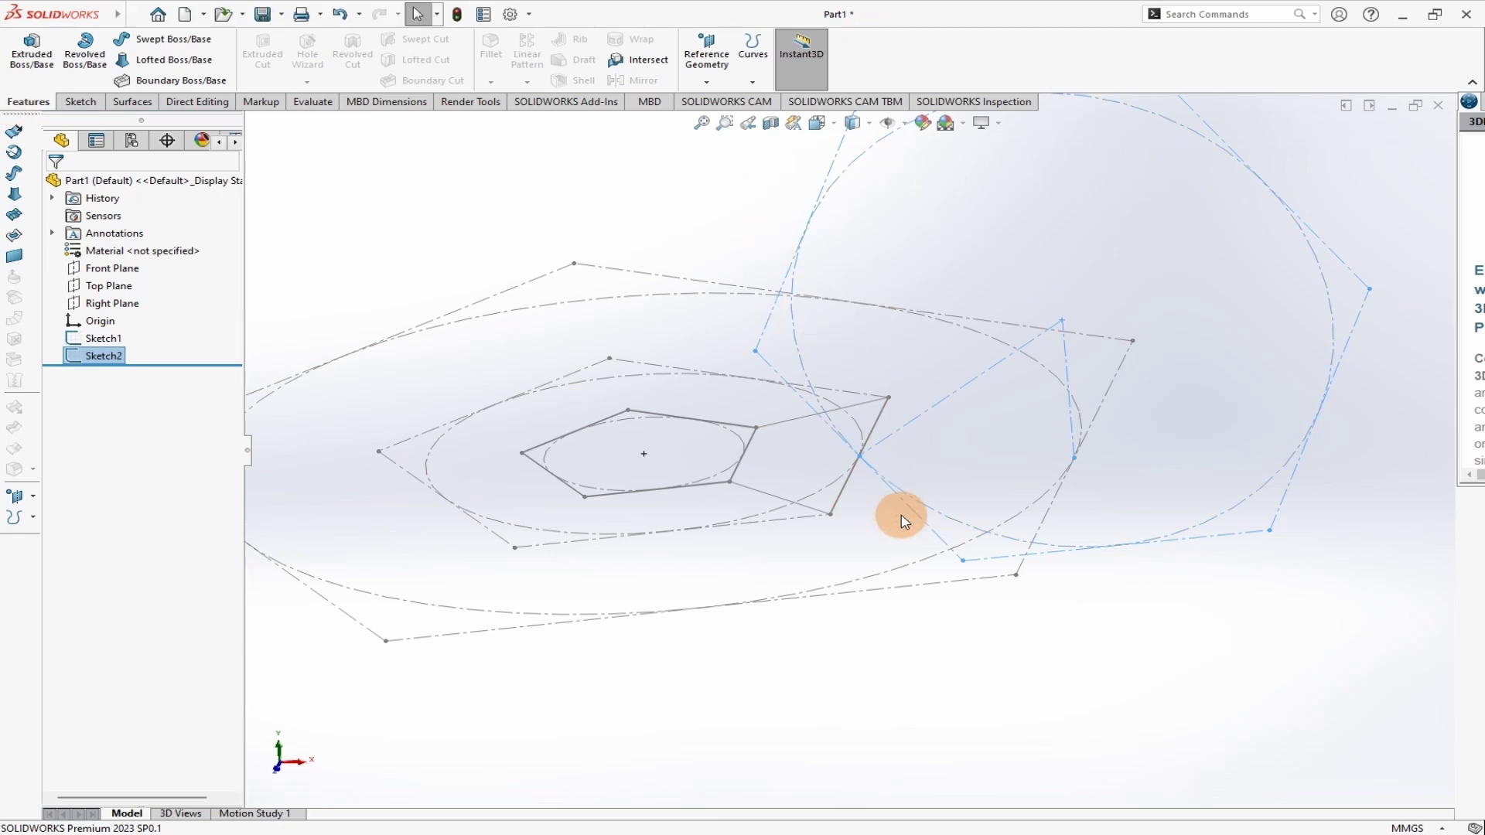
left_click(705, 79)
left_click(723, 103)
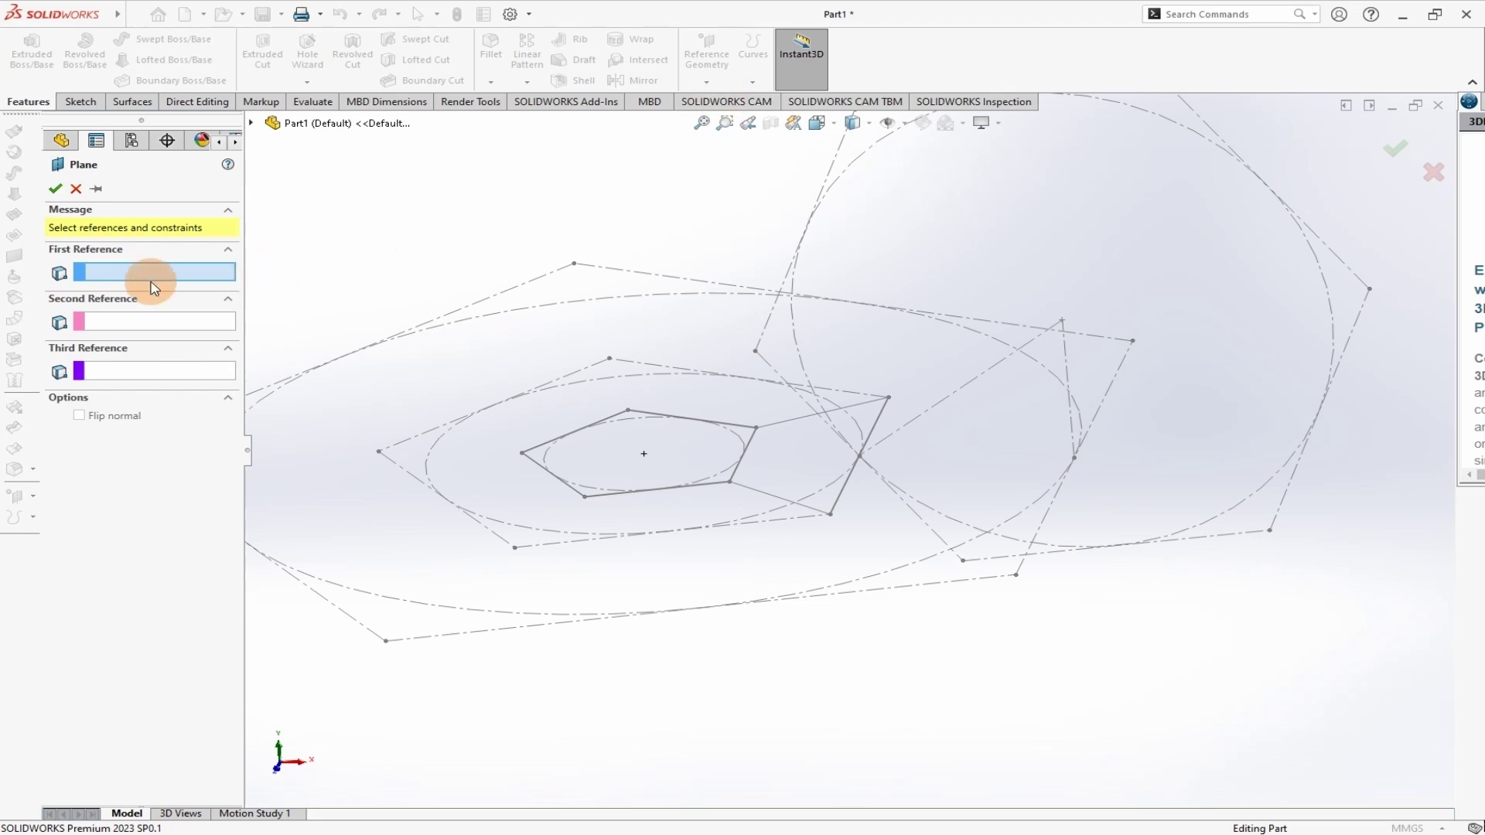
left_click(932, 530)
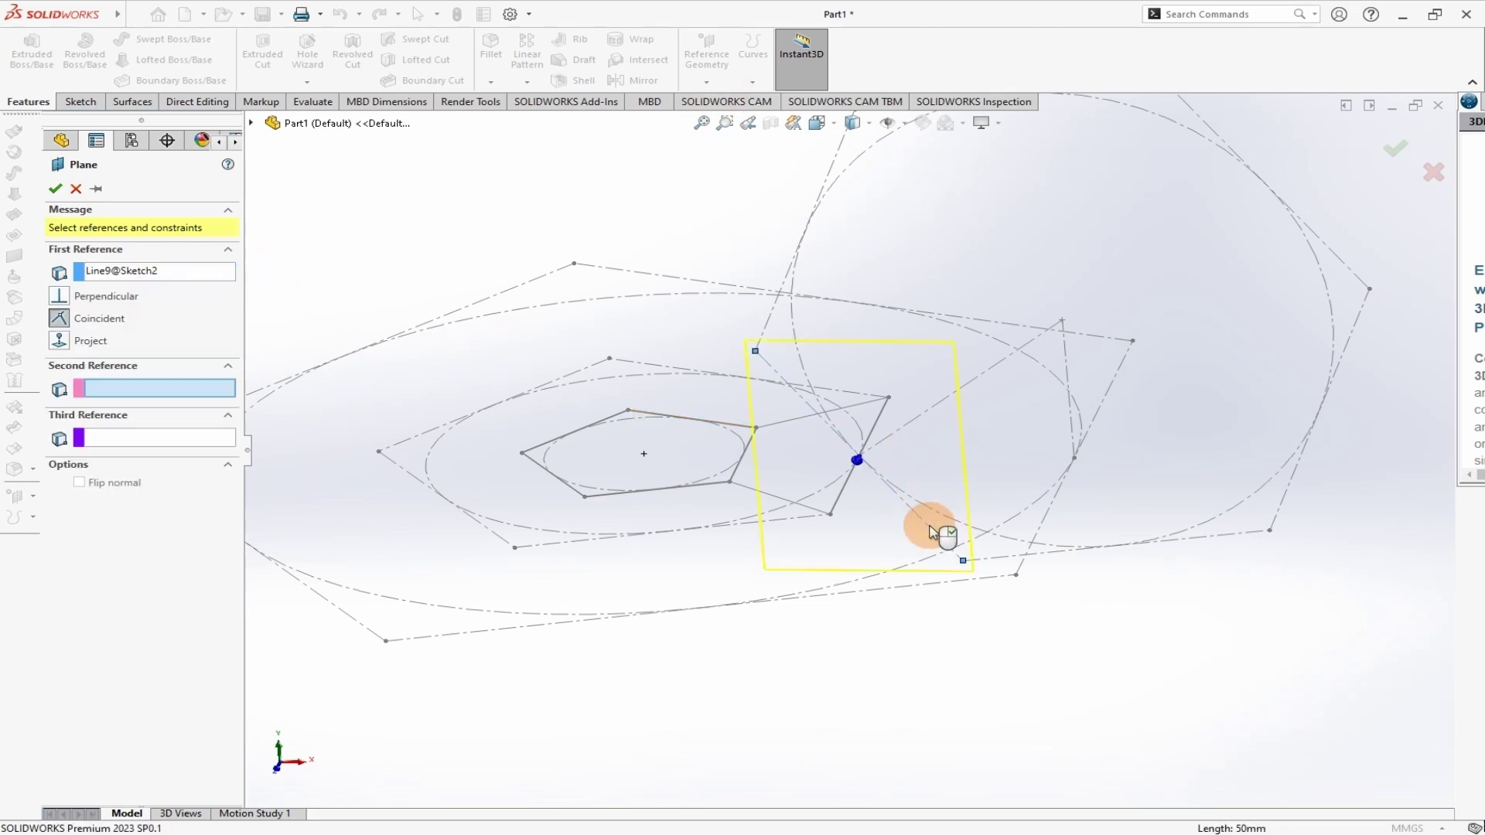
left_click(981, 380)
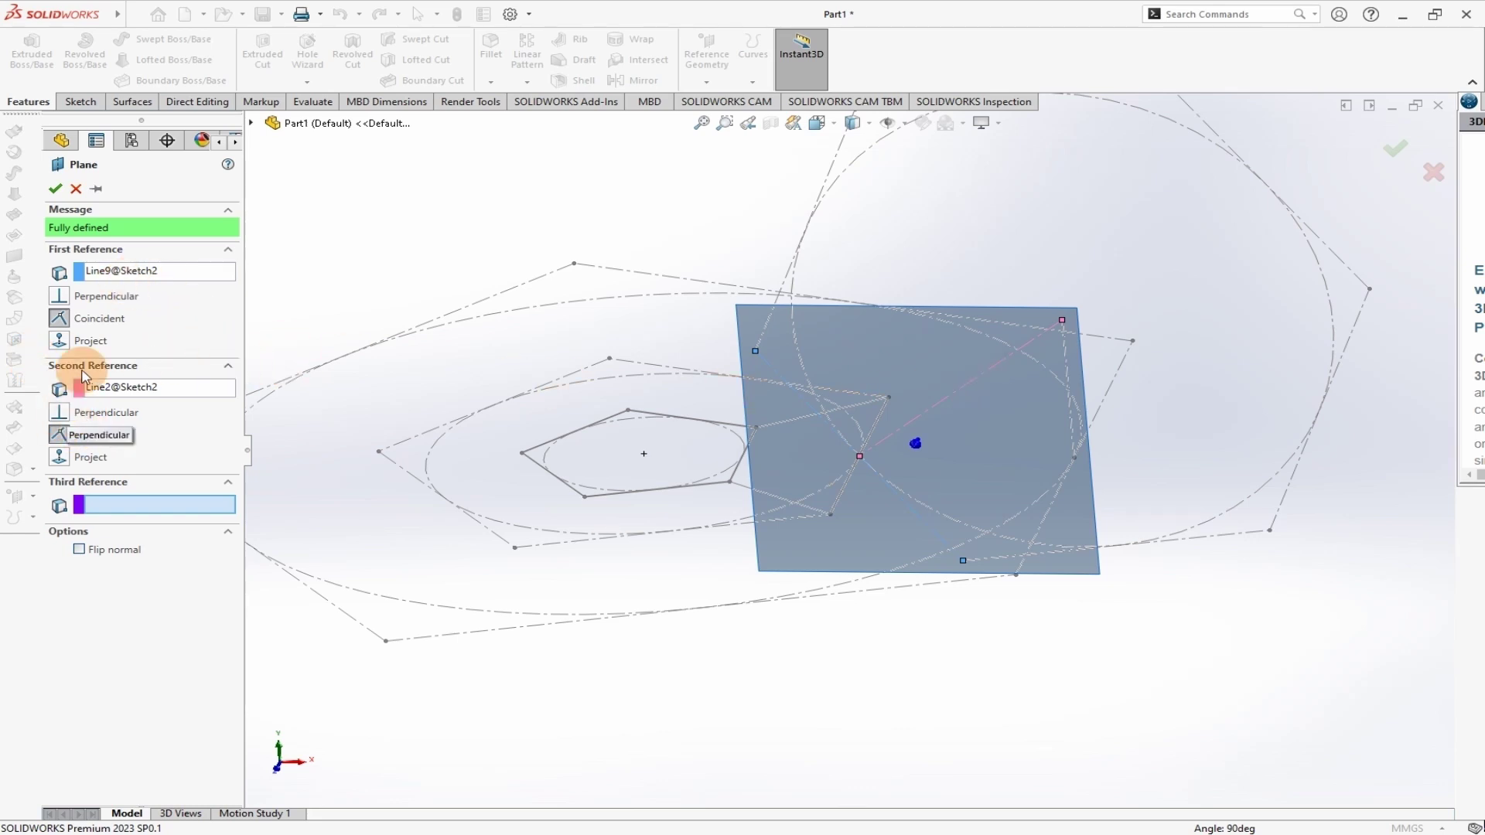
left_click(59, 297)
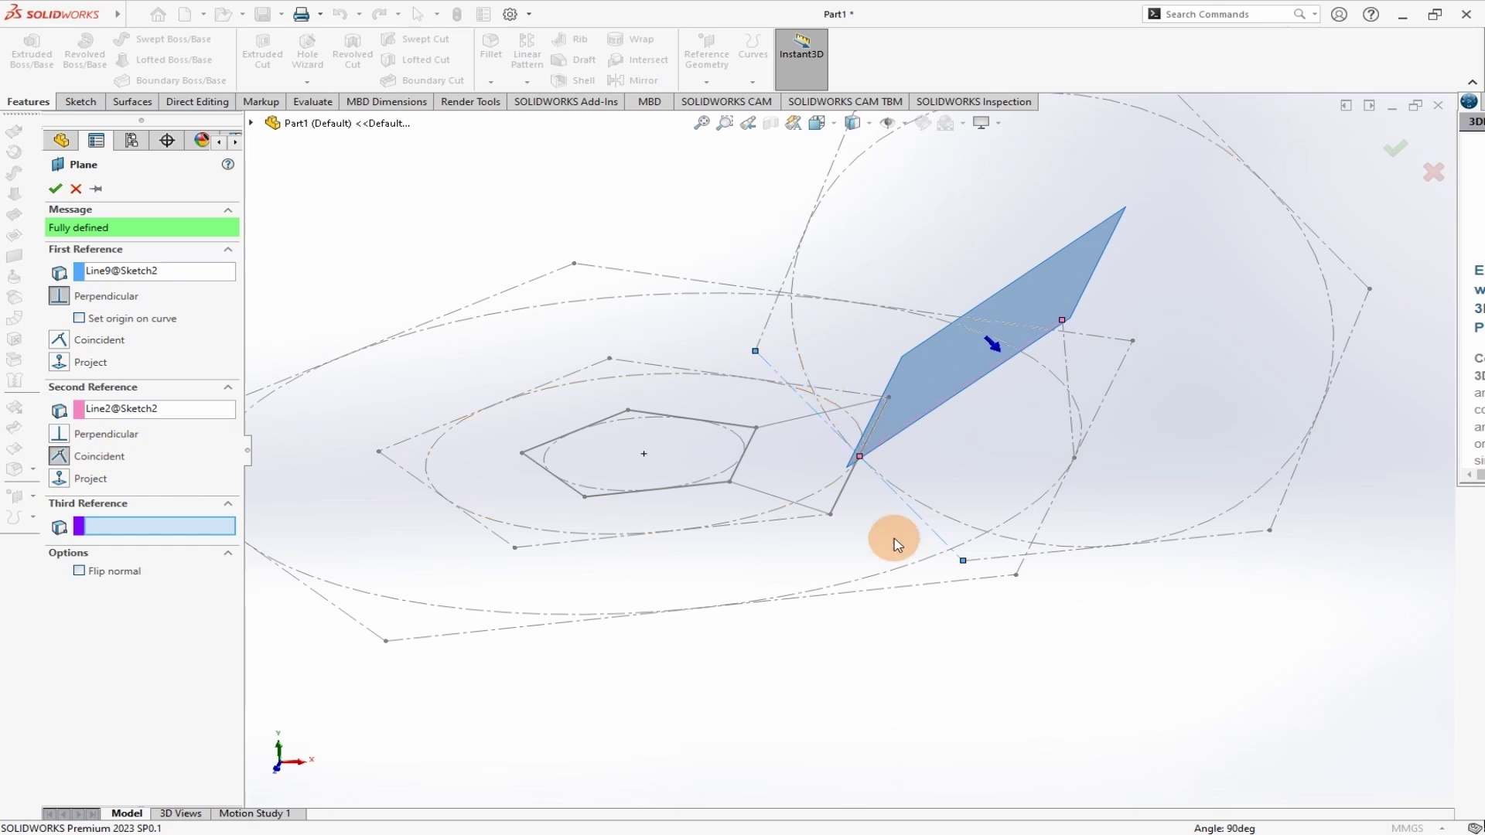
mouse_move(888, 537)
middle_mouse_down()
mouse_move(1010, 586)
mouse_move(1044, 618)
middle_mouse_up()
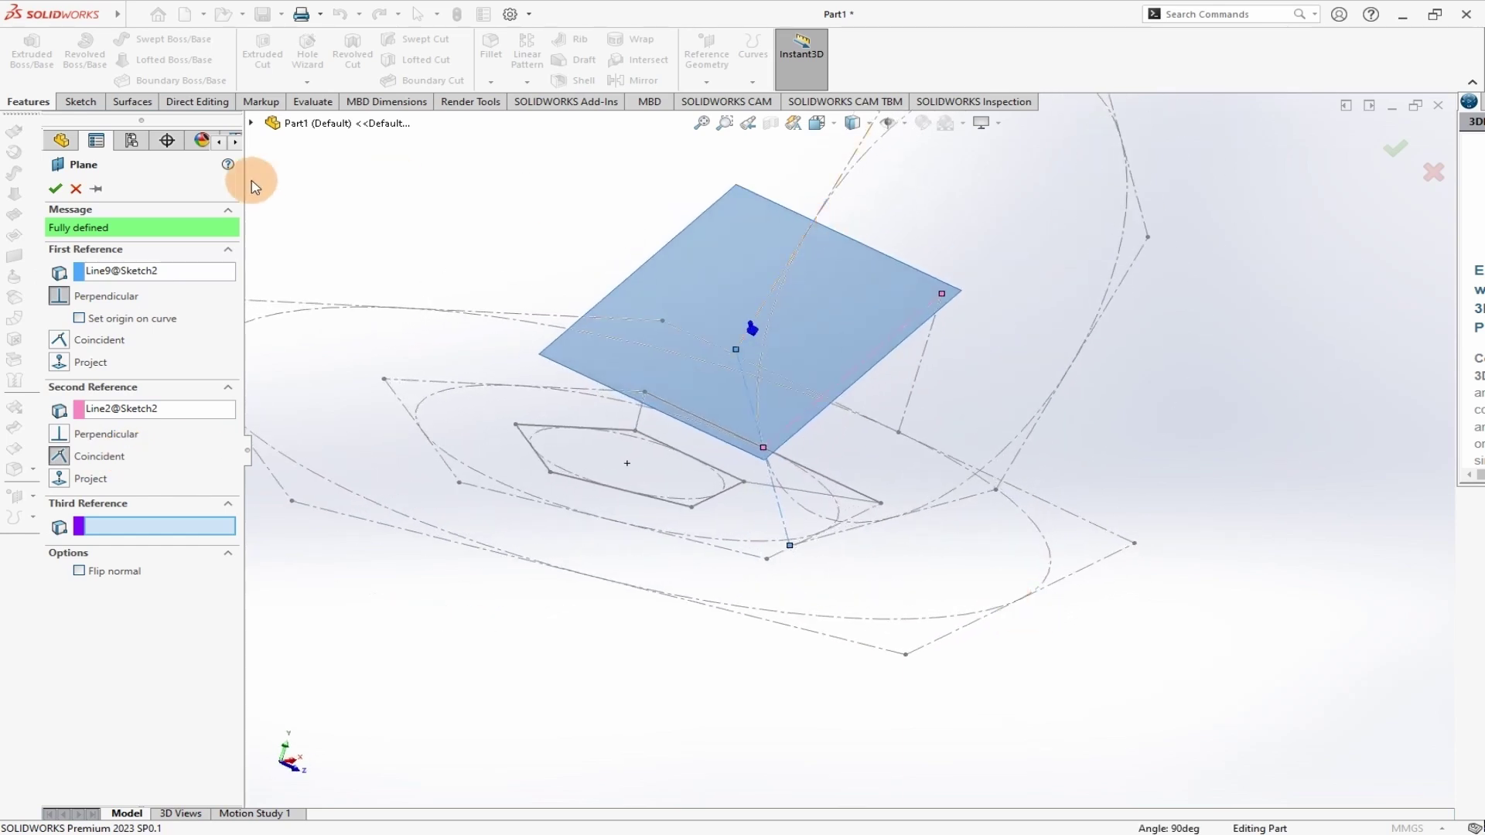
left_click(54, 188)
- On the new plane, sketch a six-sided polygon centred on the sloping line's upper endpoint, with an inscribed circle about 68 mm in diameter
mouse_move(760, 365)
middle_mouse_down()
mouse_move(878, 309)
mouse_move(853, 346)
middle_mouse_up()
scroll(813, 410, "down", 5)
left_click(78, 102)
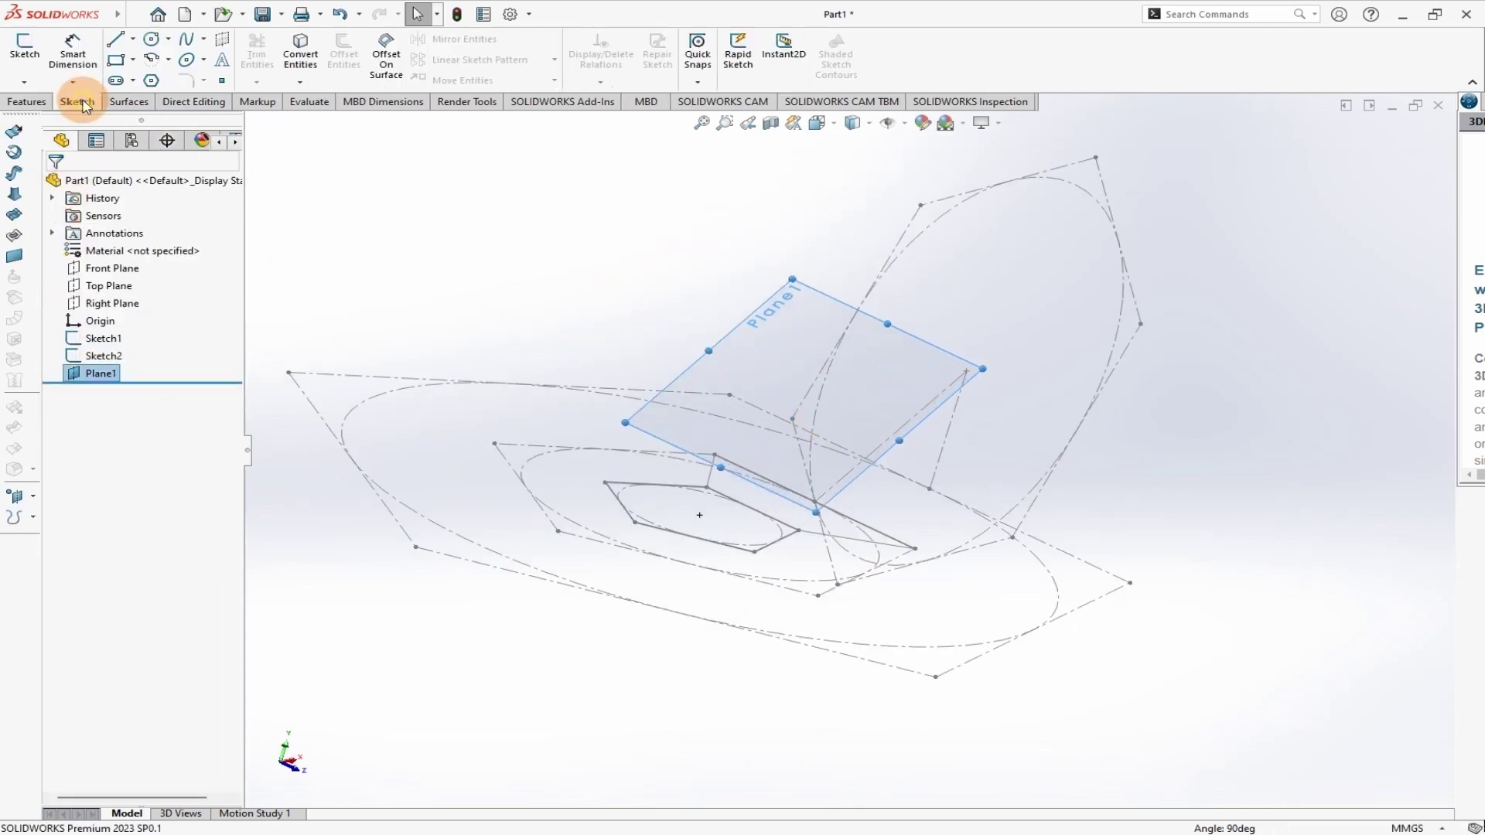
left_click(23, 53)
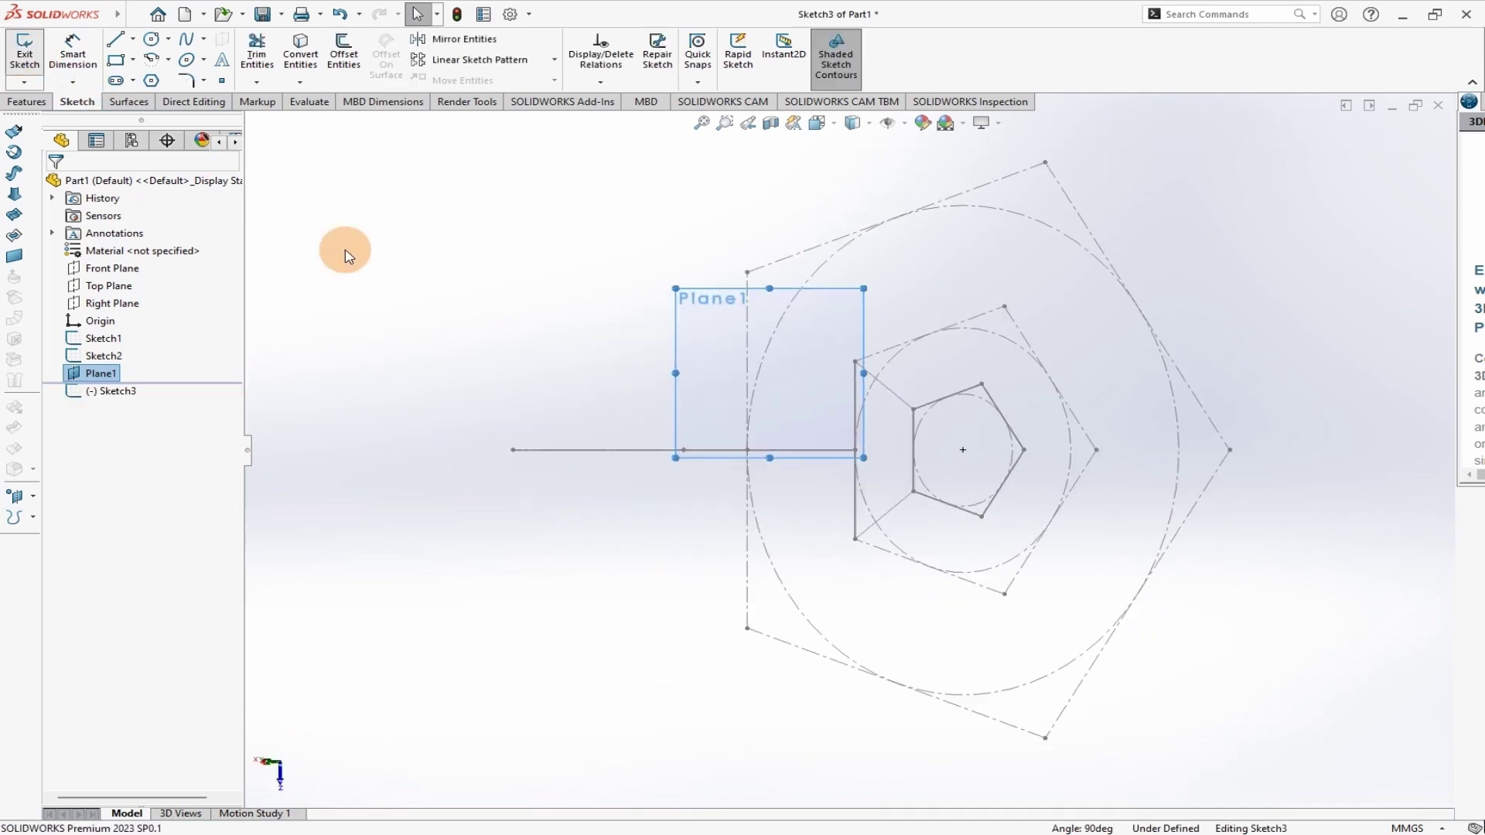
mouse_move(573, 381)
middle_mouse_down()
mouse_move(563, 394)
mouse_move(698, 491)
middle_mouse_up()
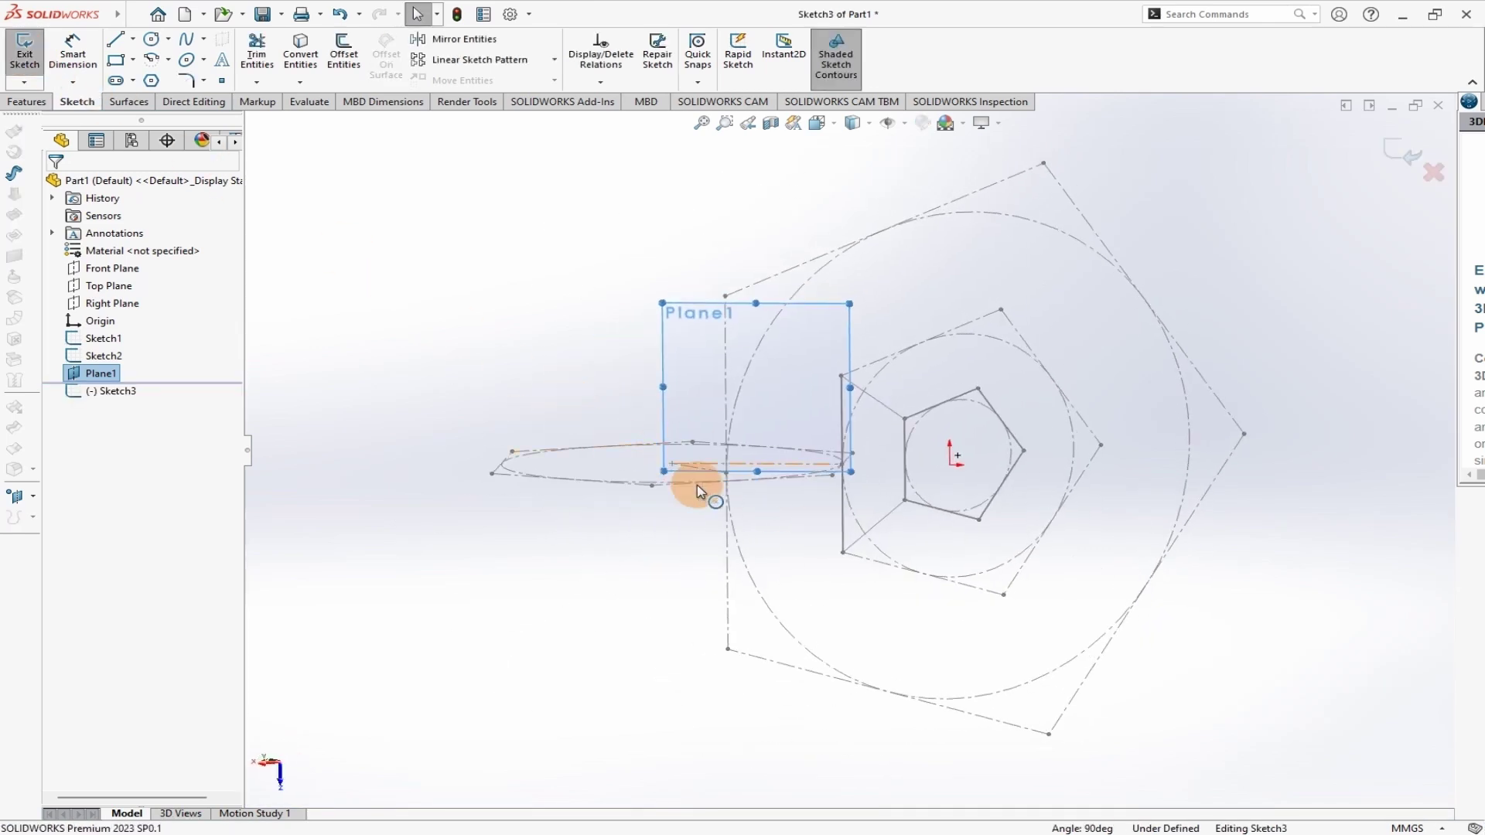
left_click(152, 81)
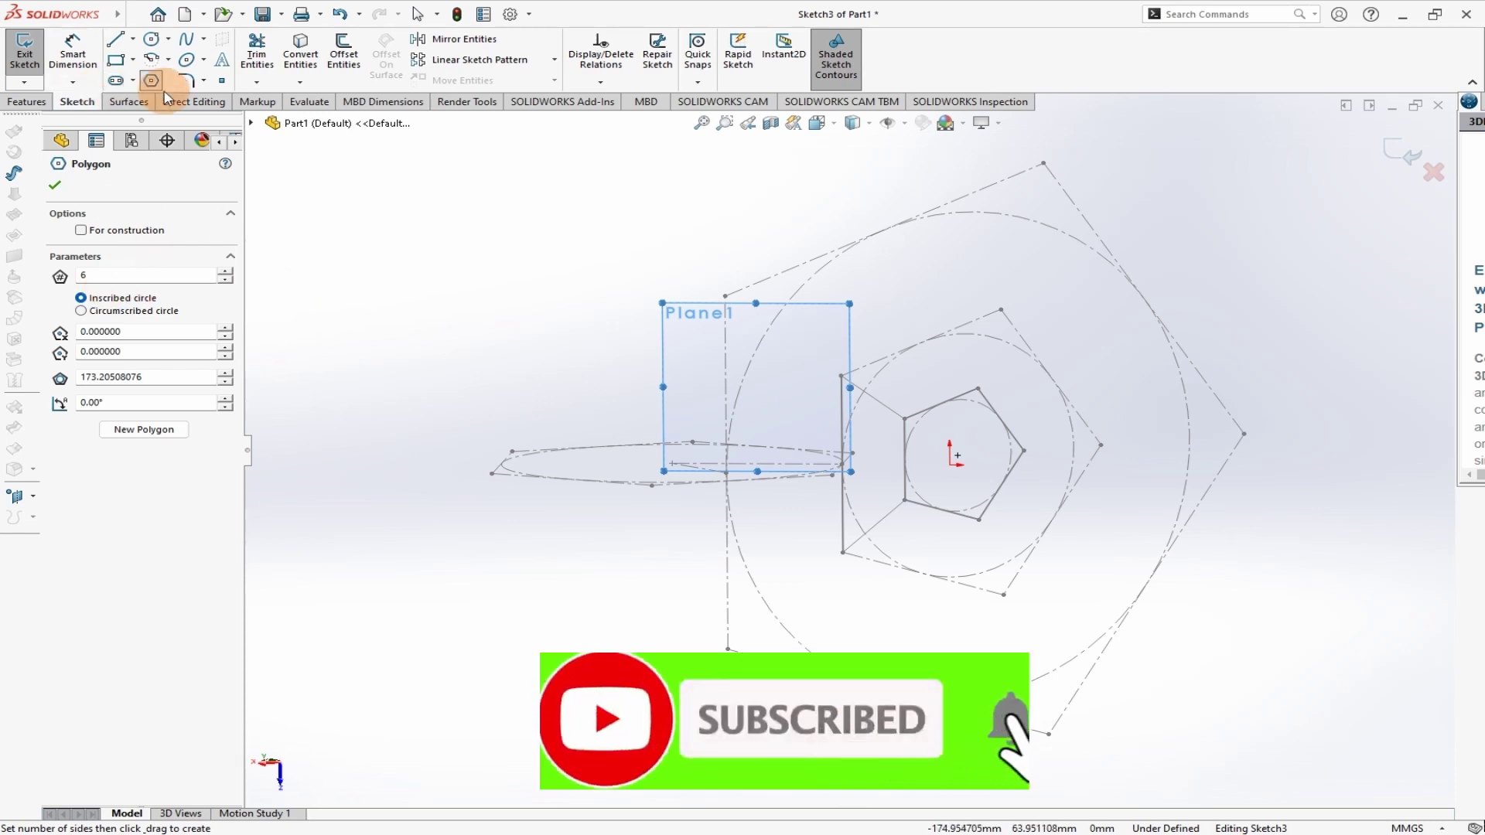
left_click(672, 463)
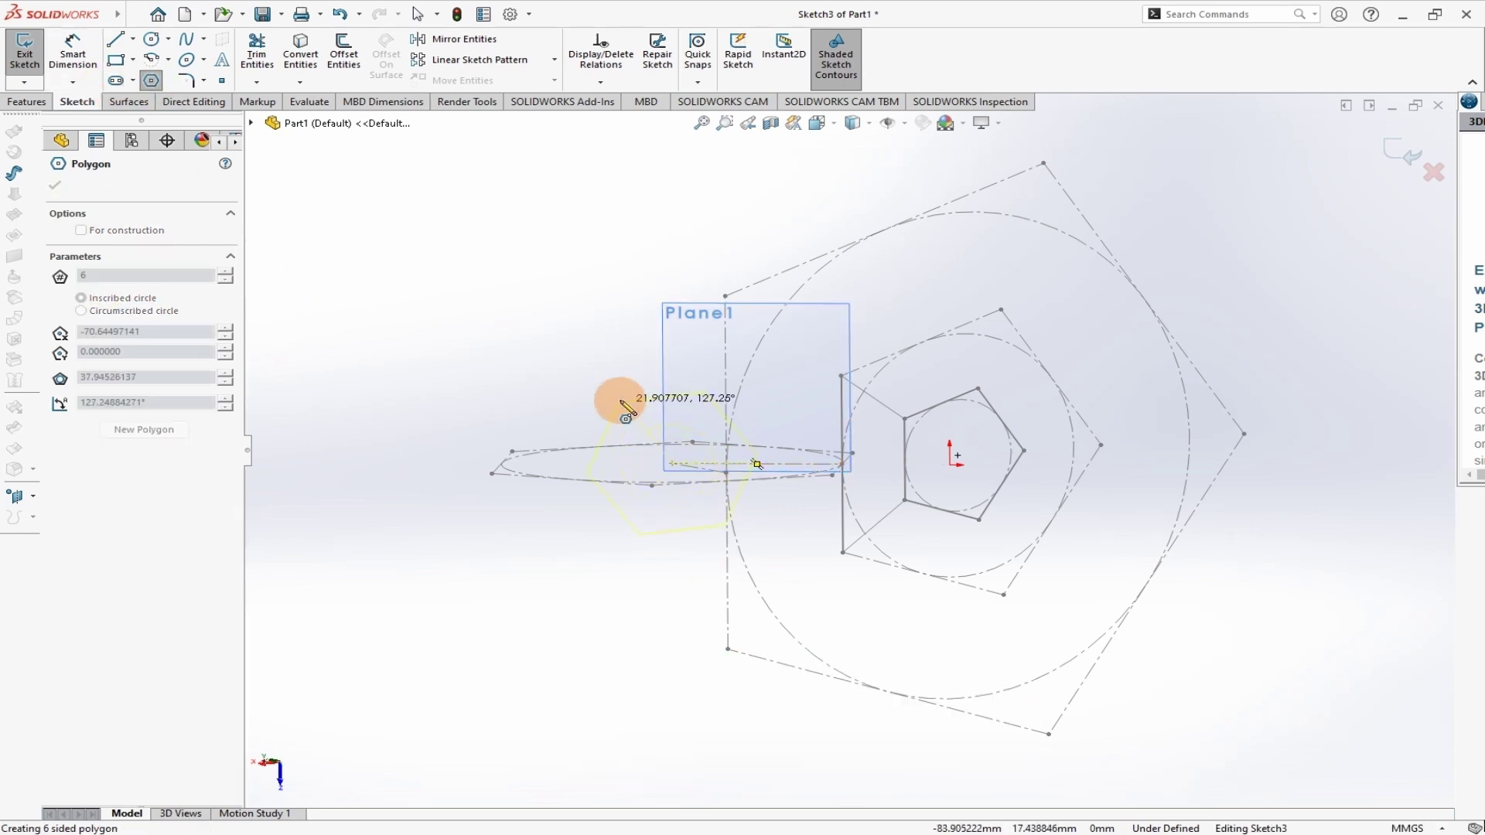
left_click(545, 385)
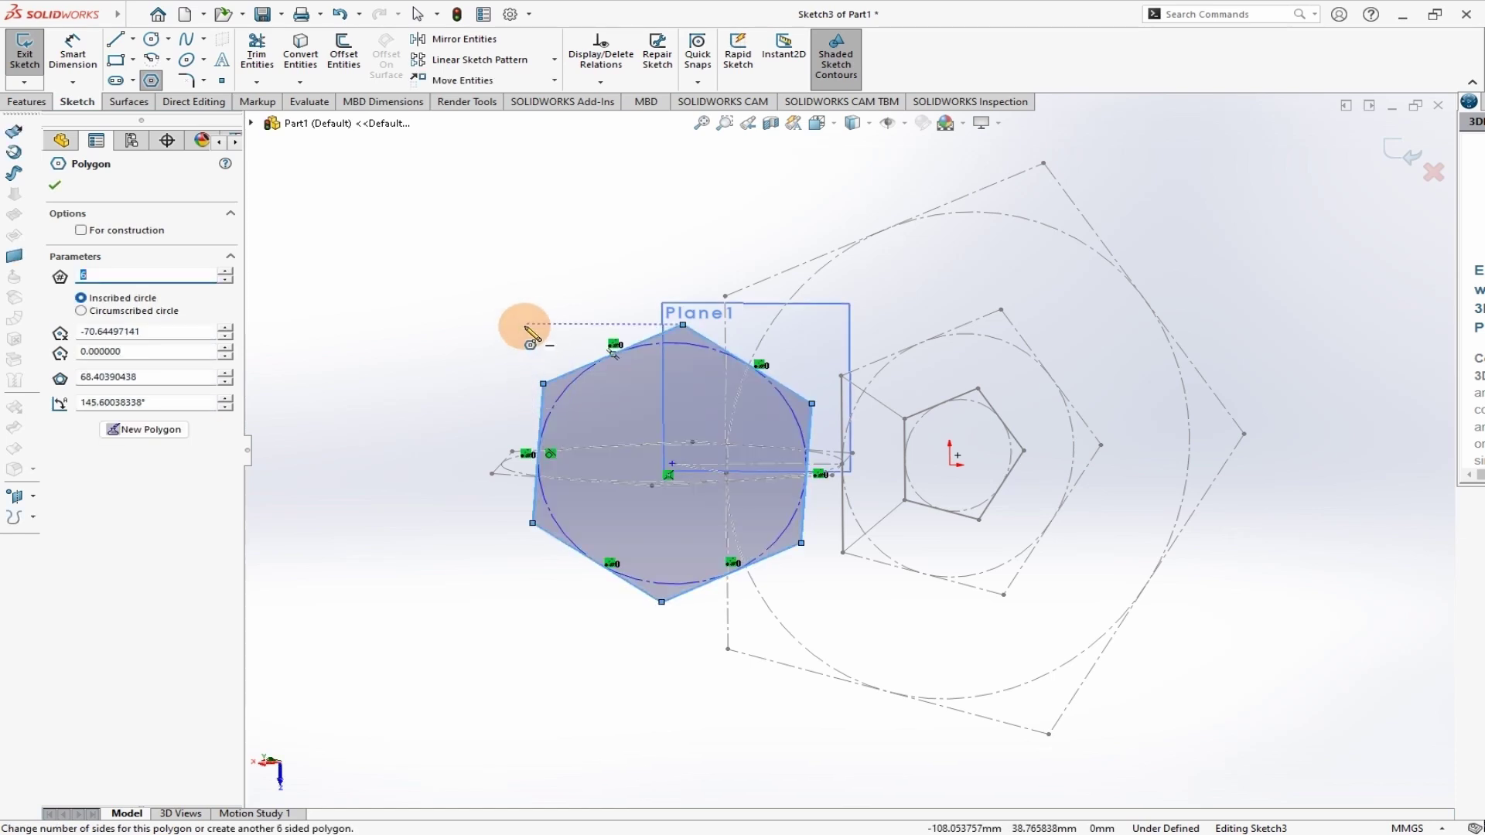
key("Escape")
- Add a Parallel relation between the new hexagon's right edge and the middle pentagon's adjacent vertical edge
left_click(812, 426)
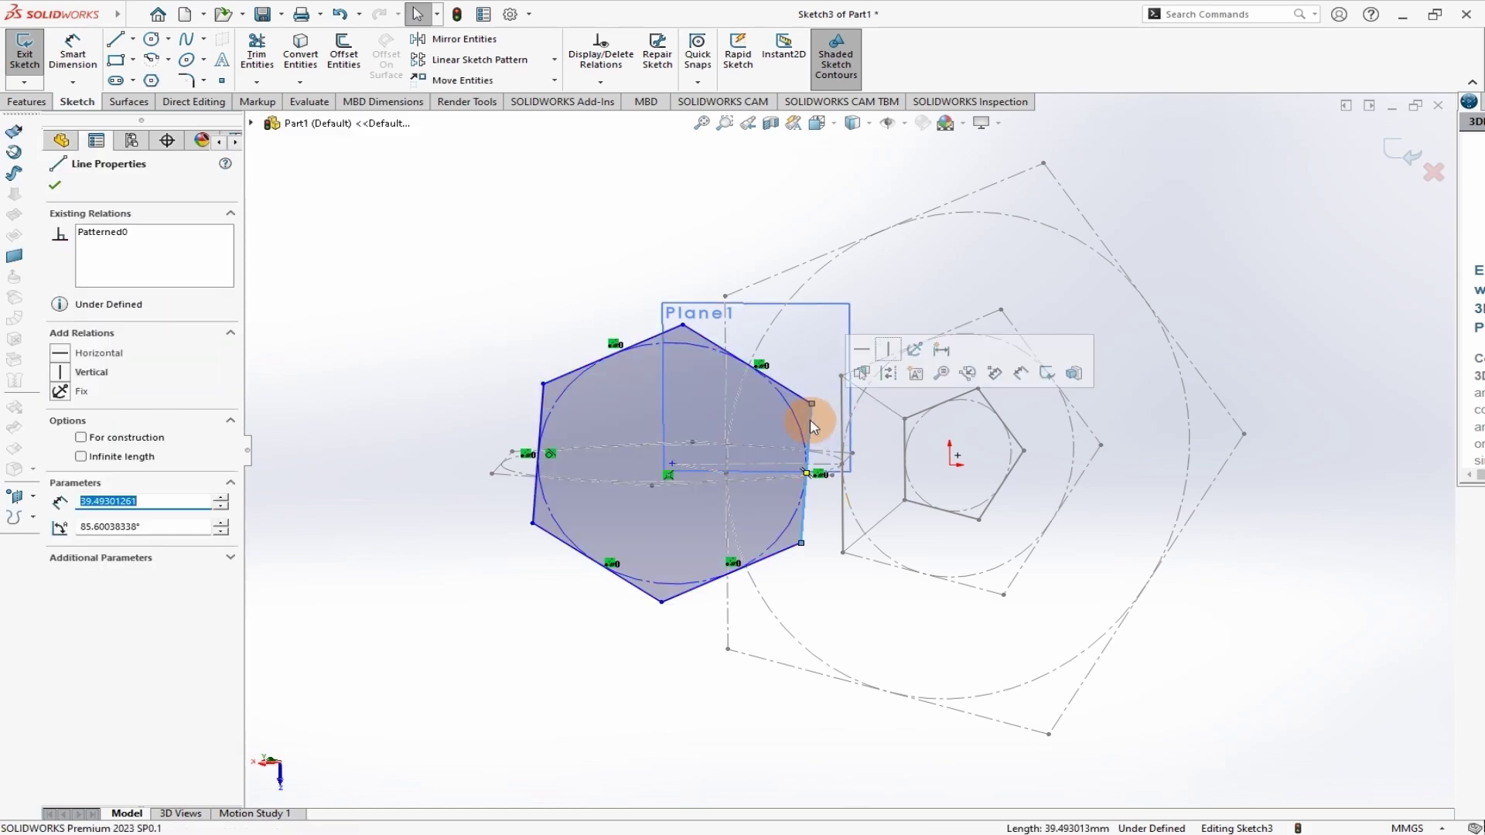
left_click(843, 408, "ctrl")
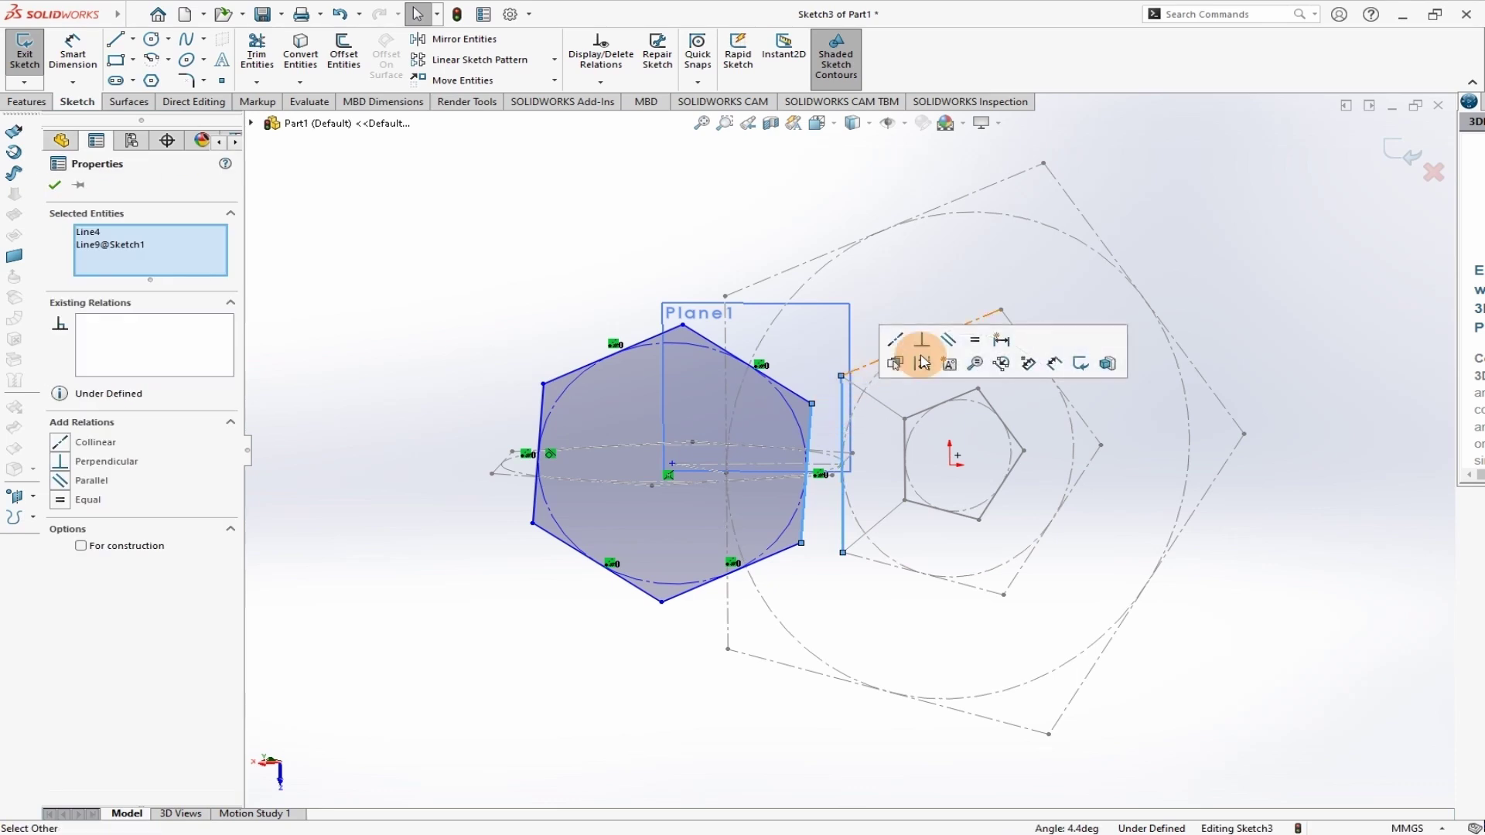
left_click(948, 341)
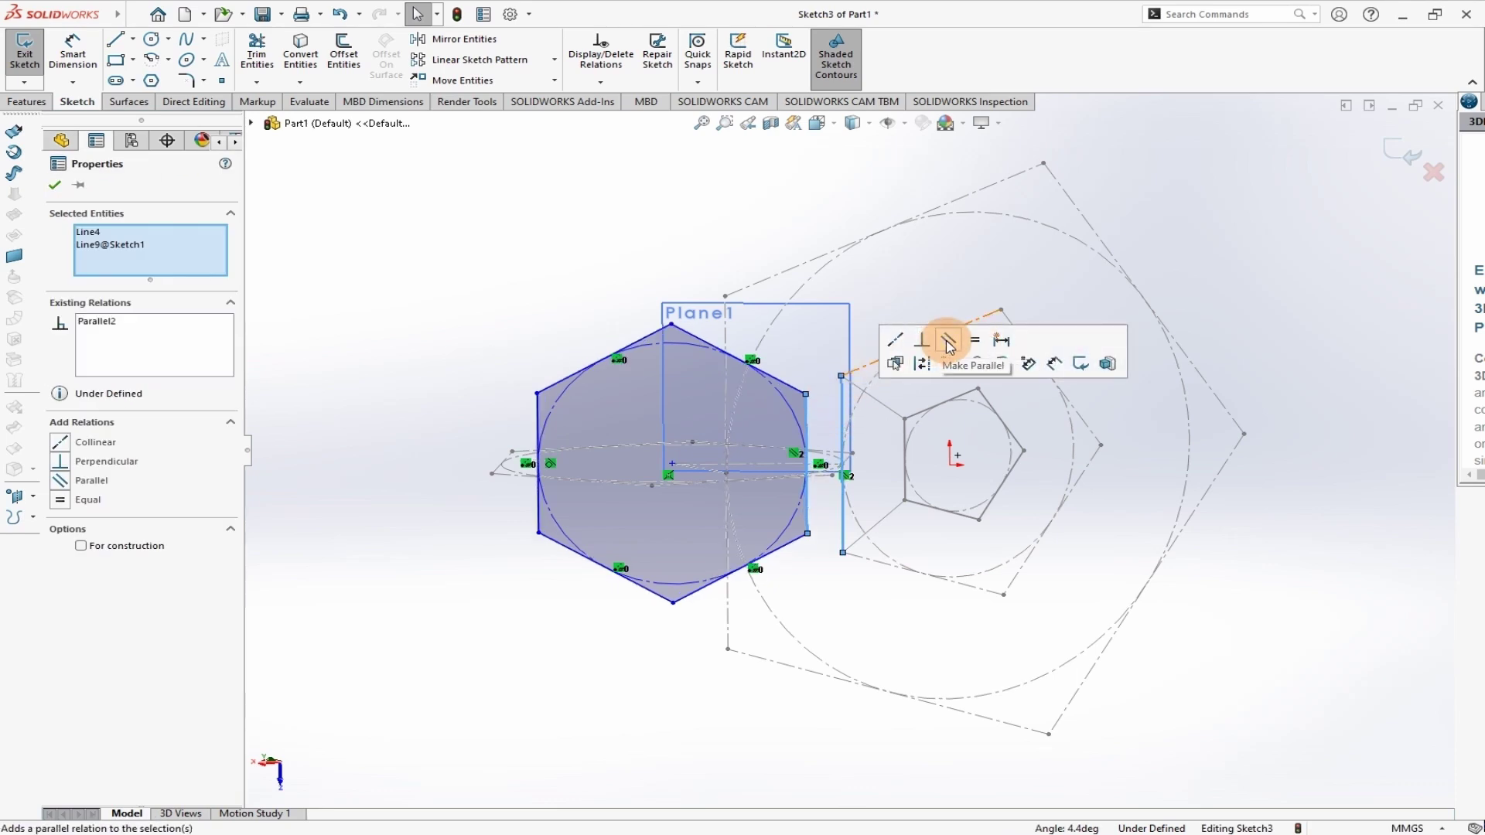
left_click(487, 255)
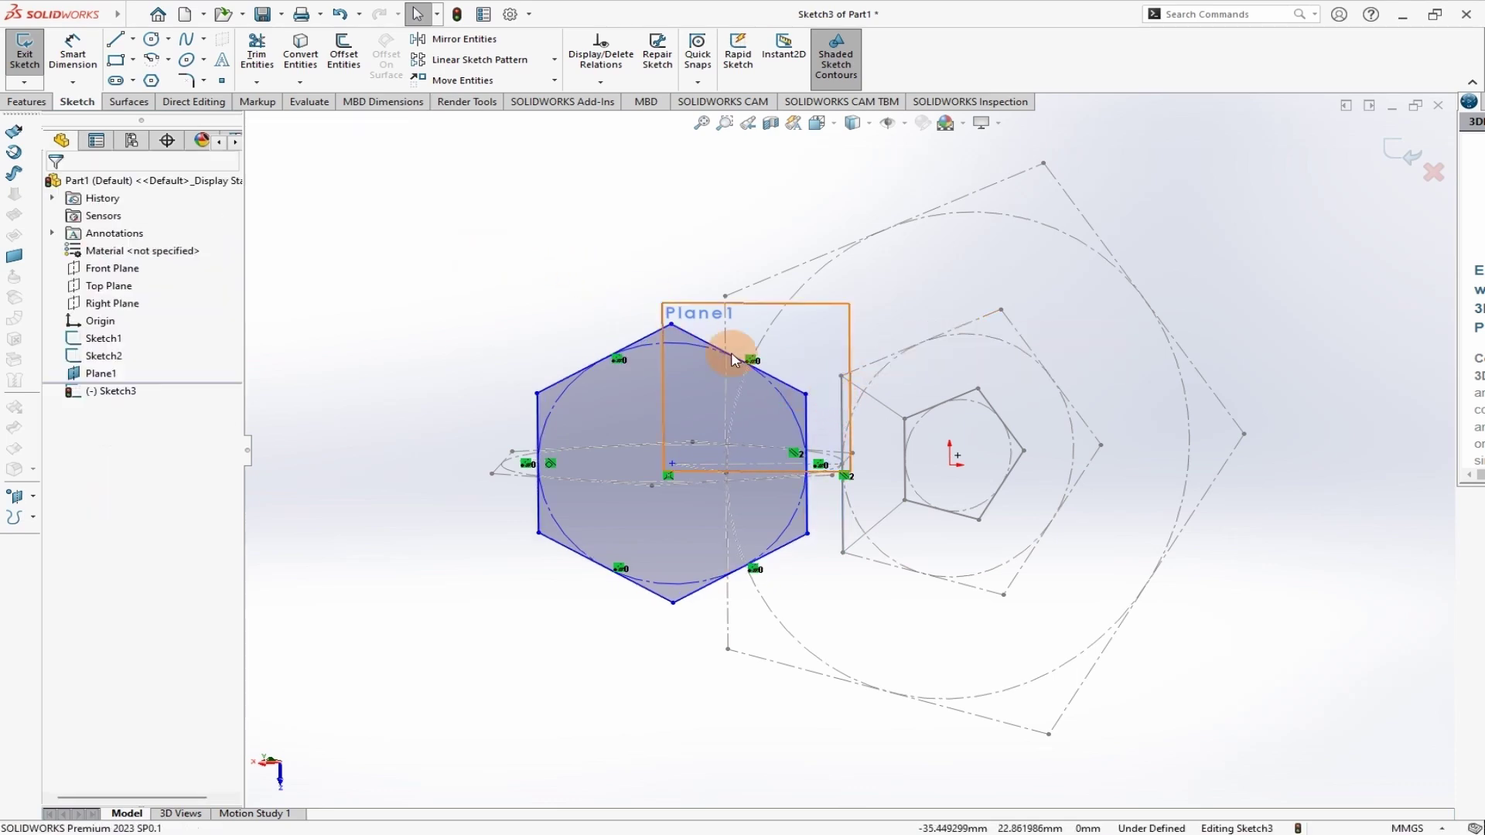
- Draw two lines joining the ends of the hexagon's right edge to the matching endpoints of the middle pentagon's vertical edge
right_click(403, 214)
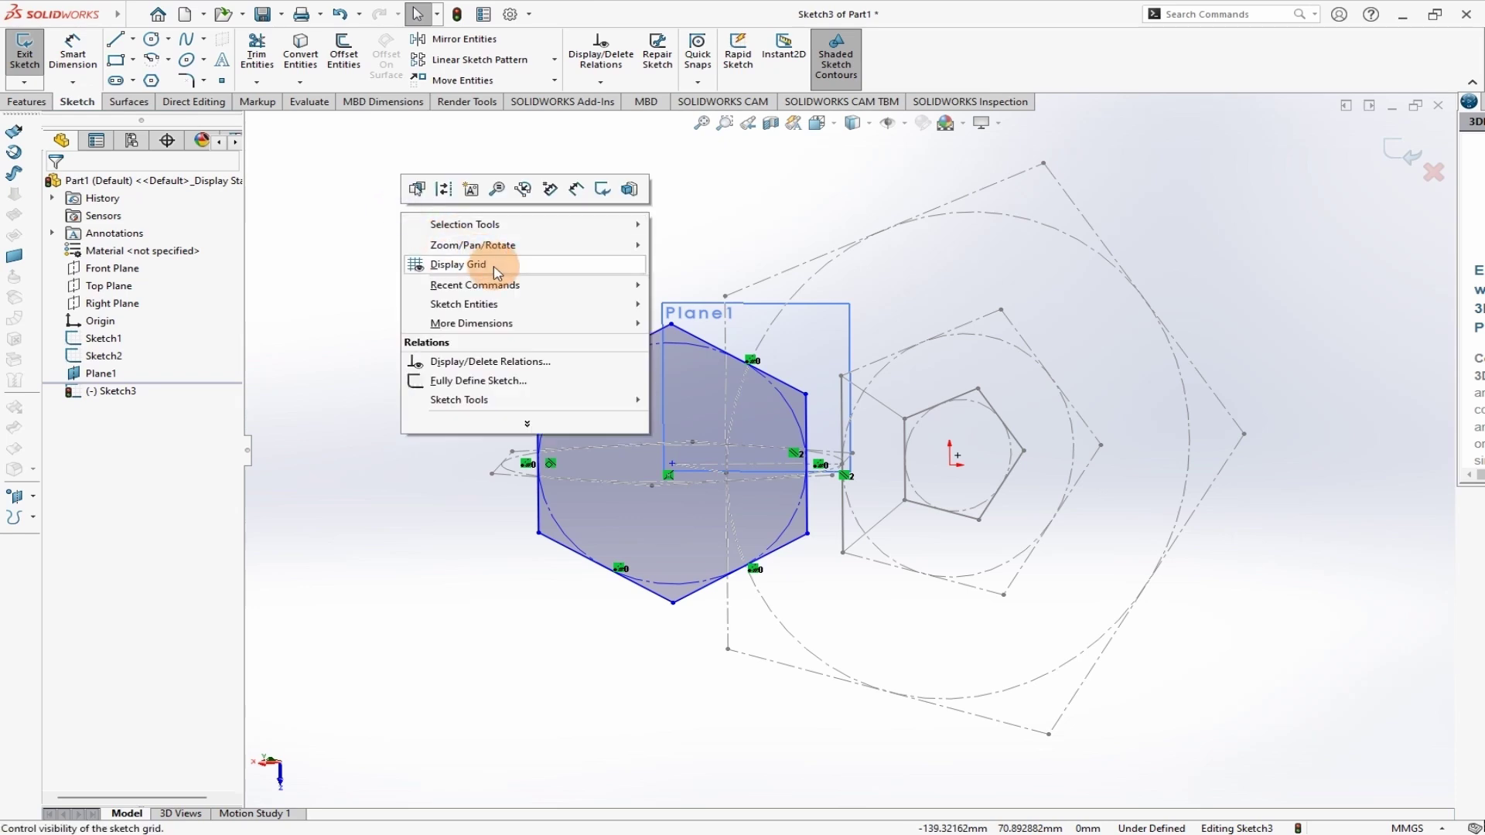
mouse_move(526, 290)
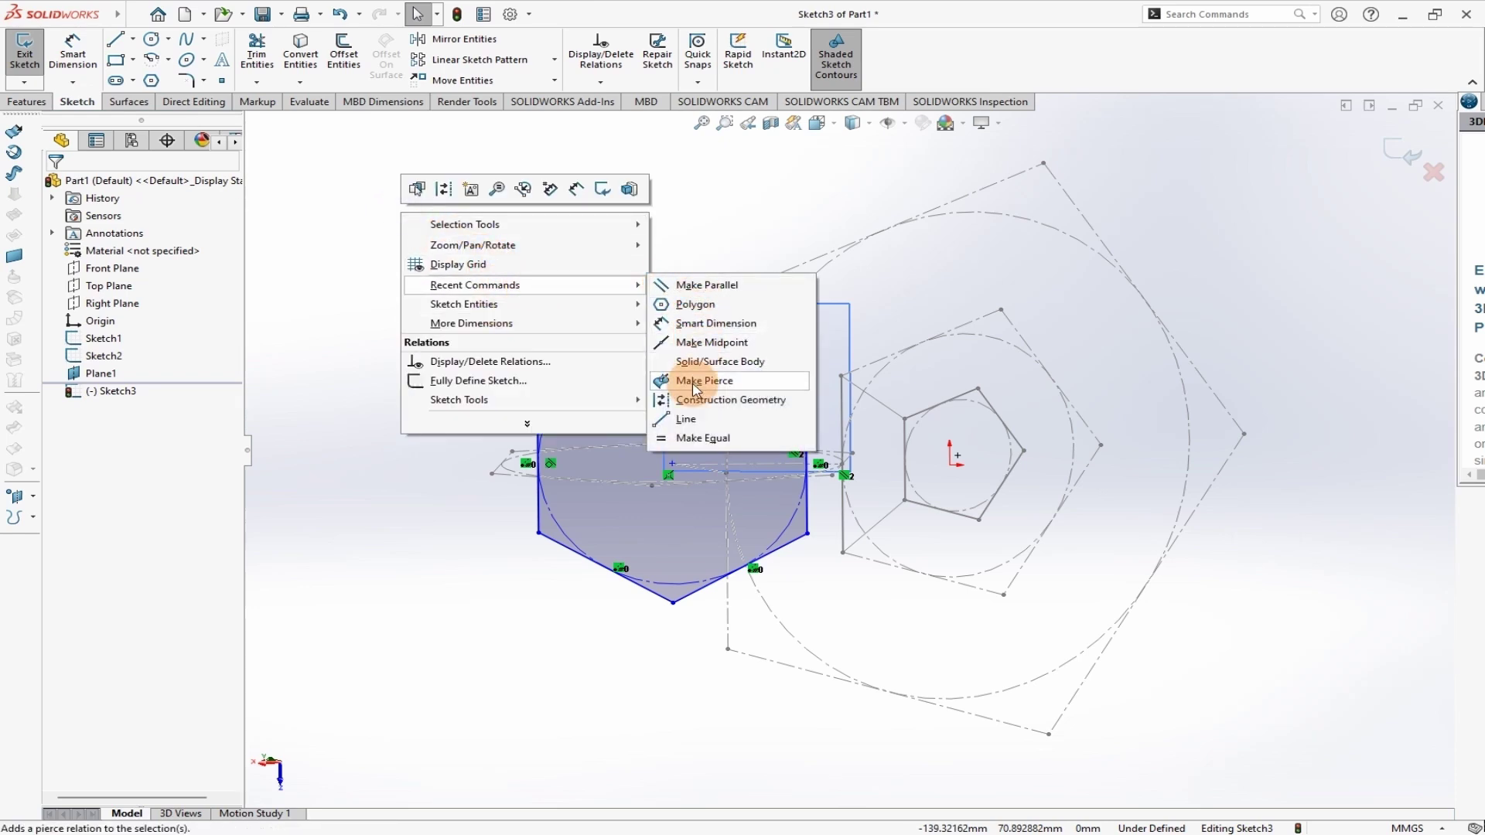
left_click(704, 428)
left_click(843, 381)
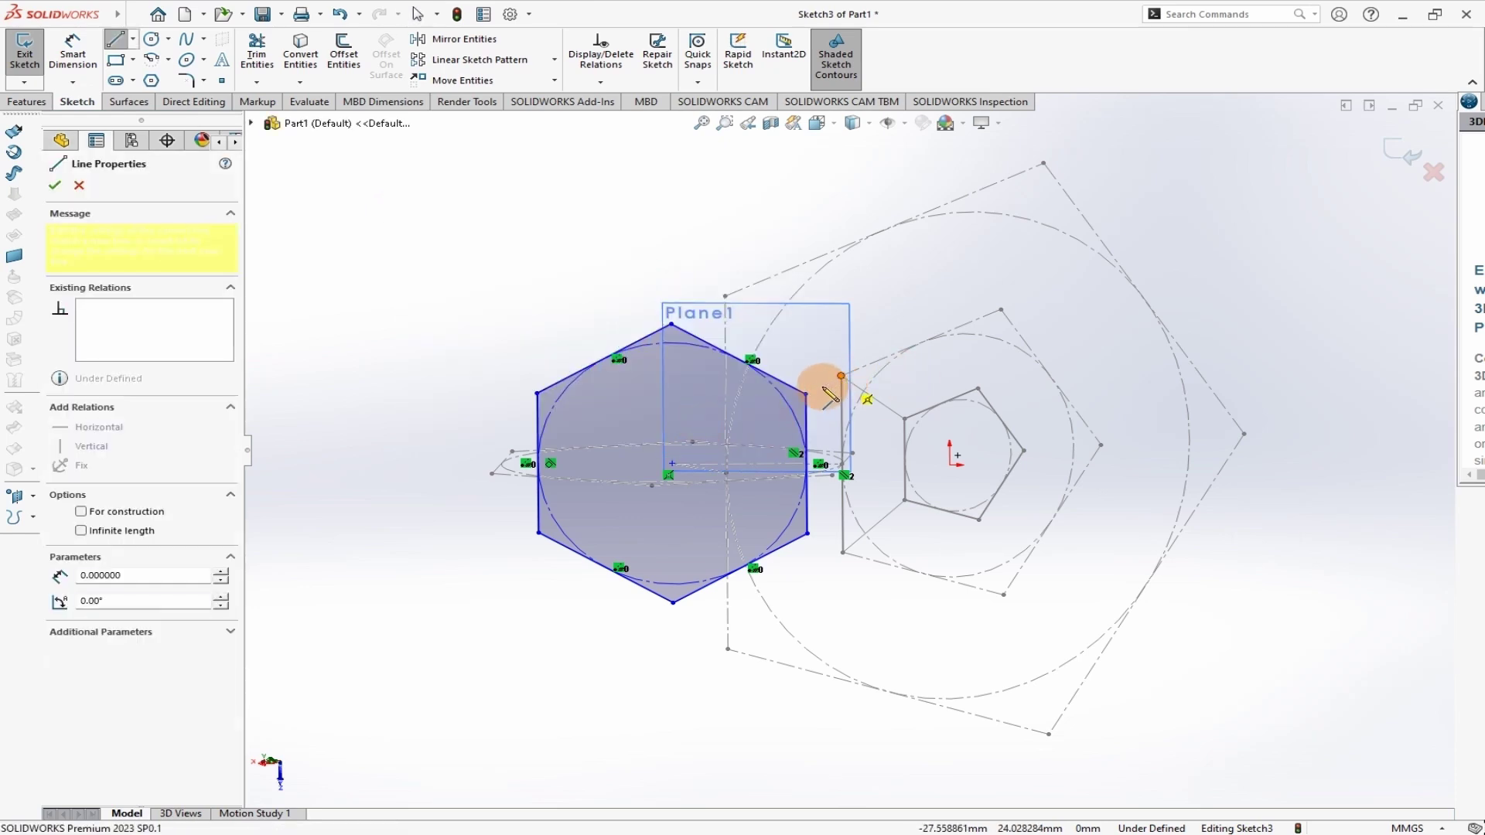
left_click(806, 395)
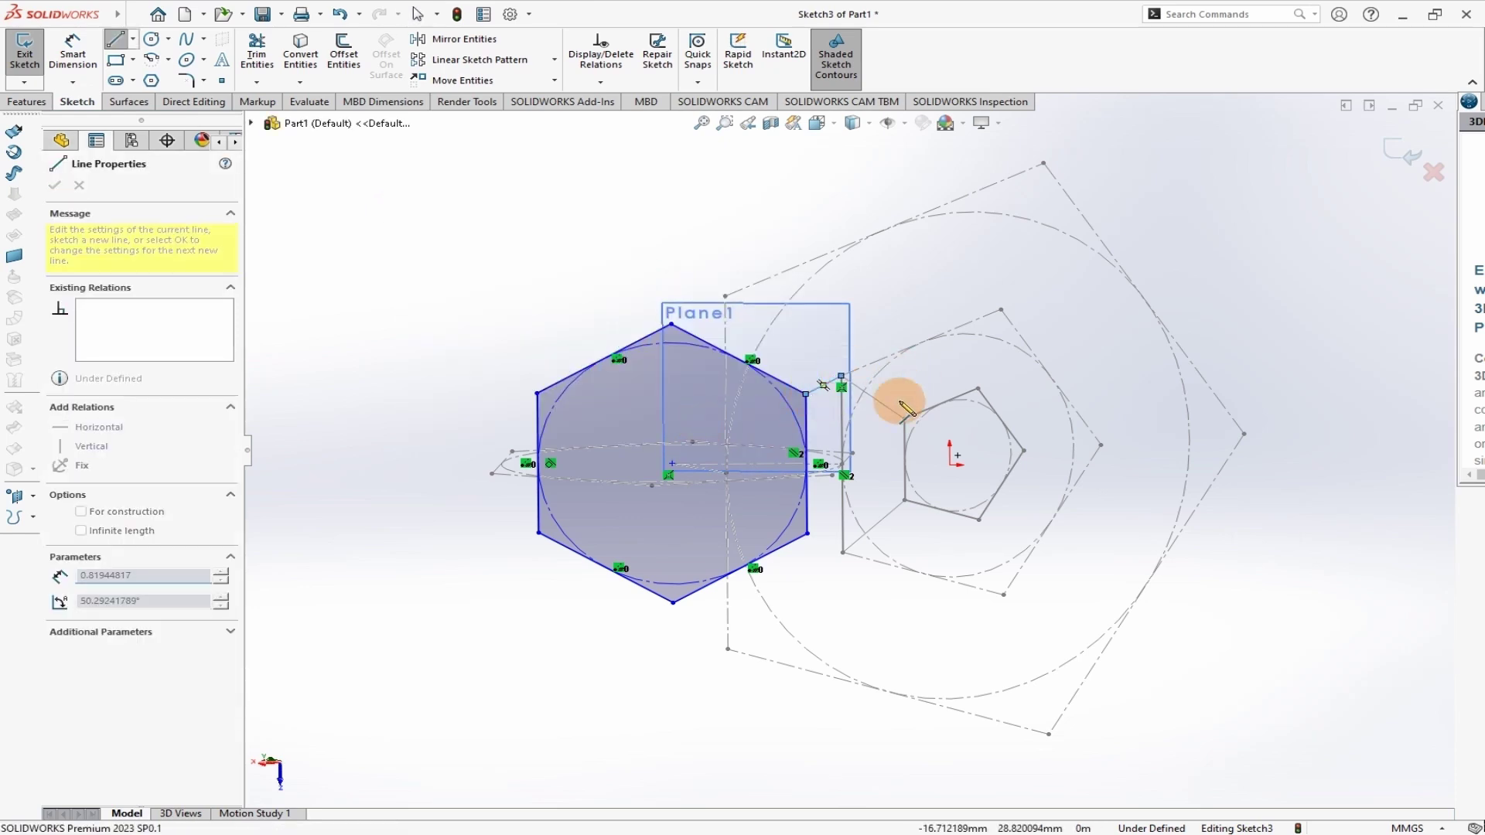
left_click(808, 534)
left_click(843, 551)
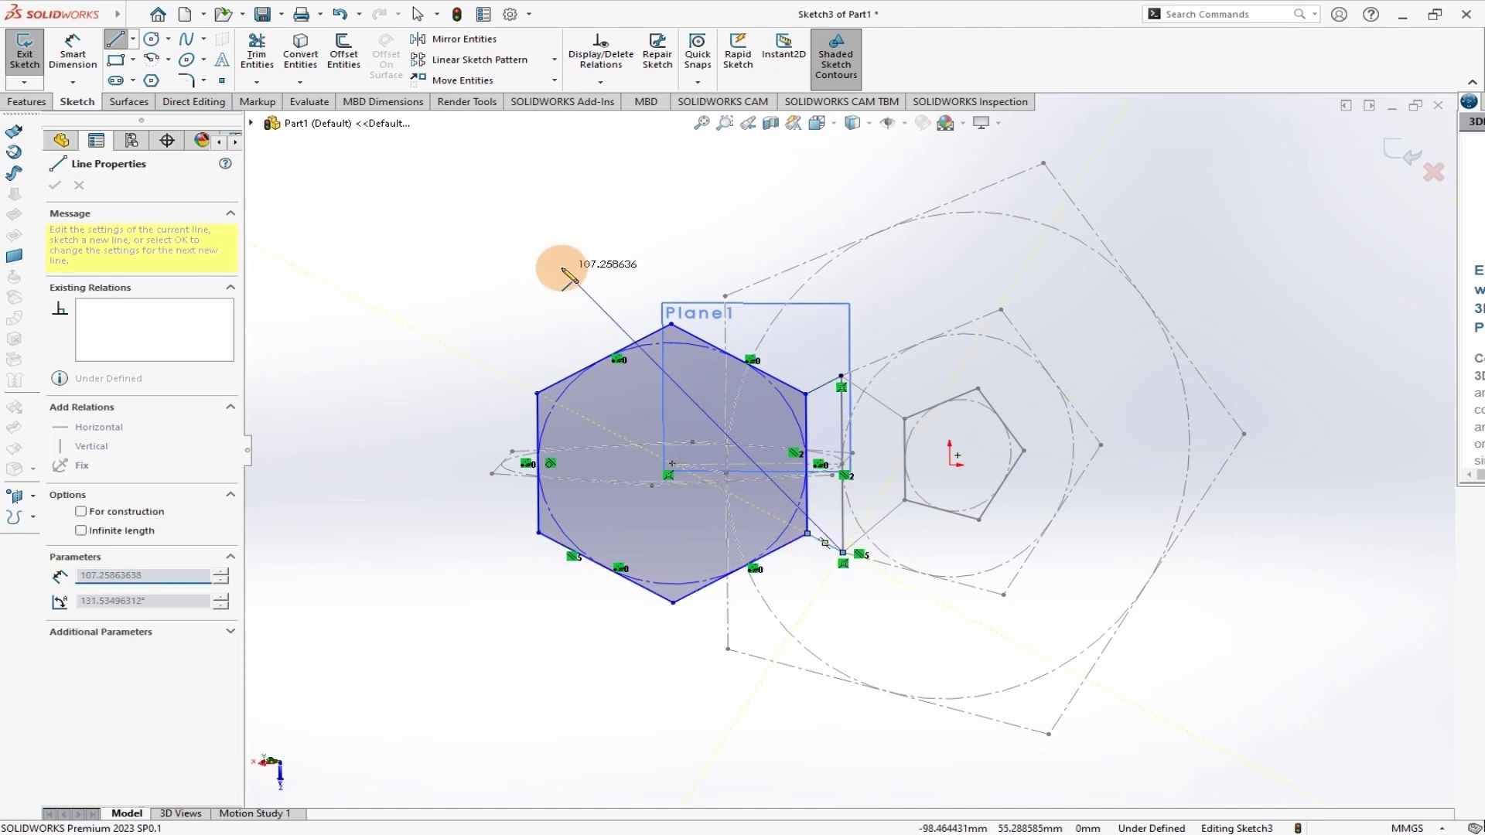
key("Escape")
- Add an Equal relation between the upper connecting line and the hexagon's right edge
scroll(876, 379, "down", 3)
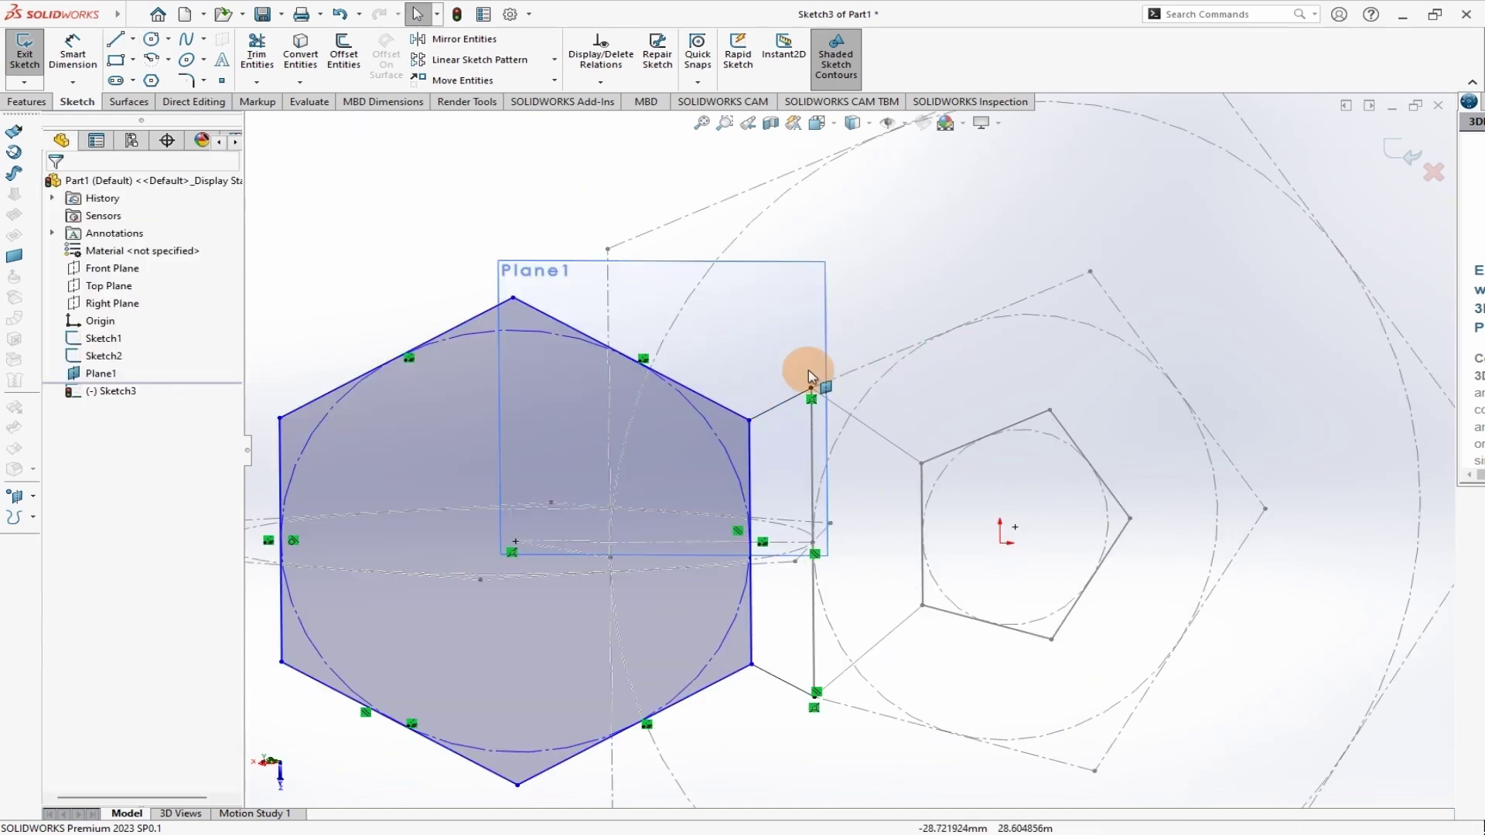
scroll(804, 368, "up", 3)
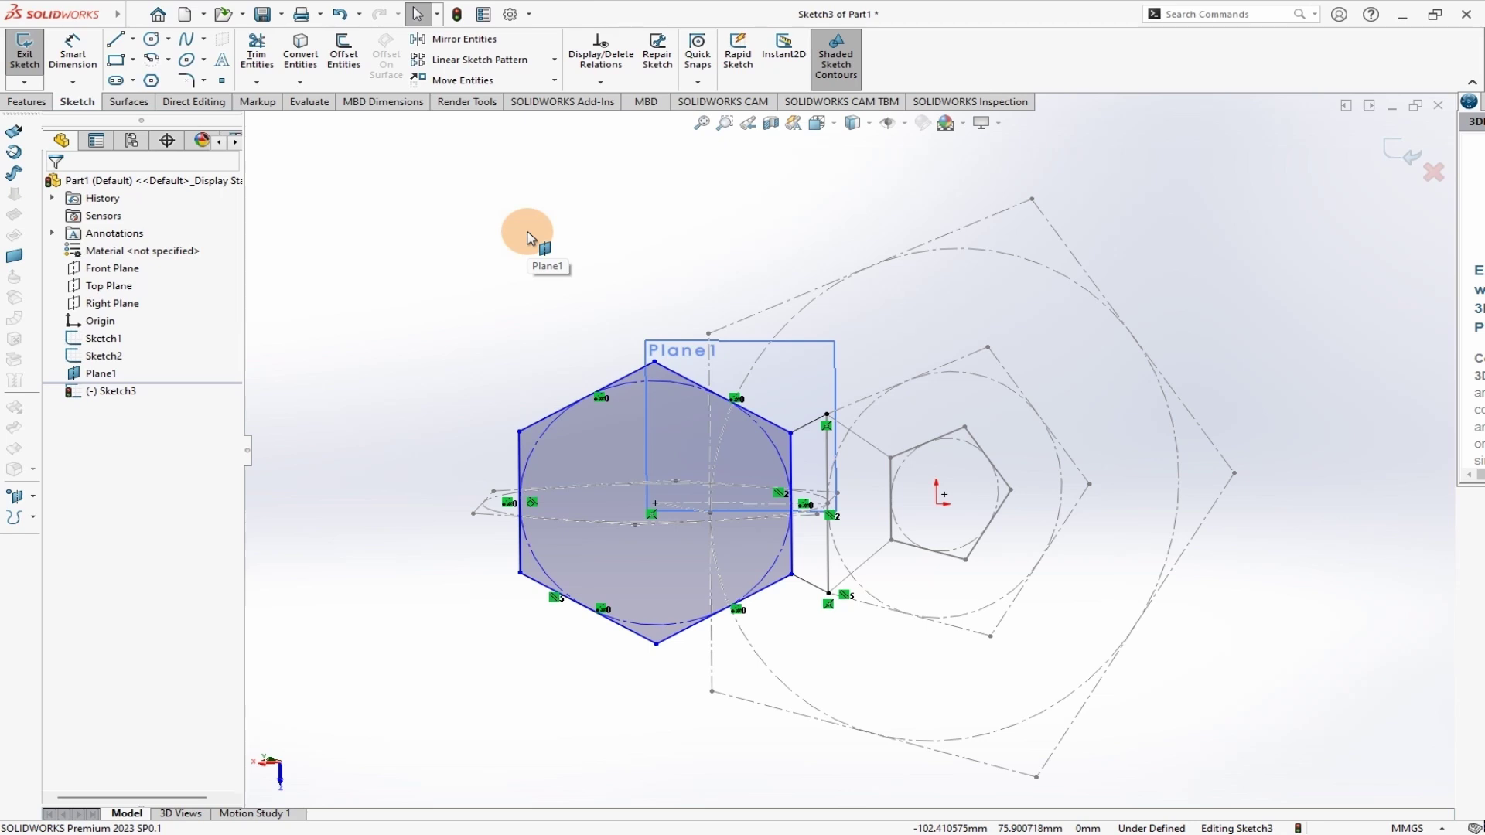
scroll(812, 427, "down", 2)
left_click(805, 425)
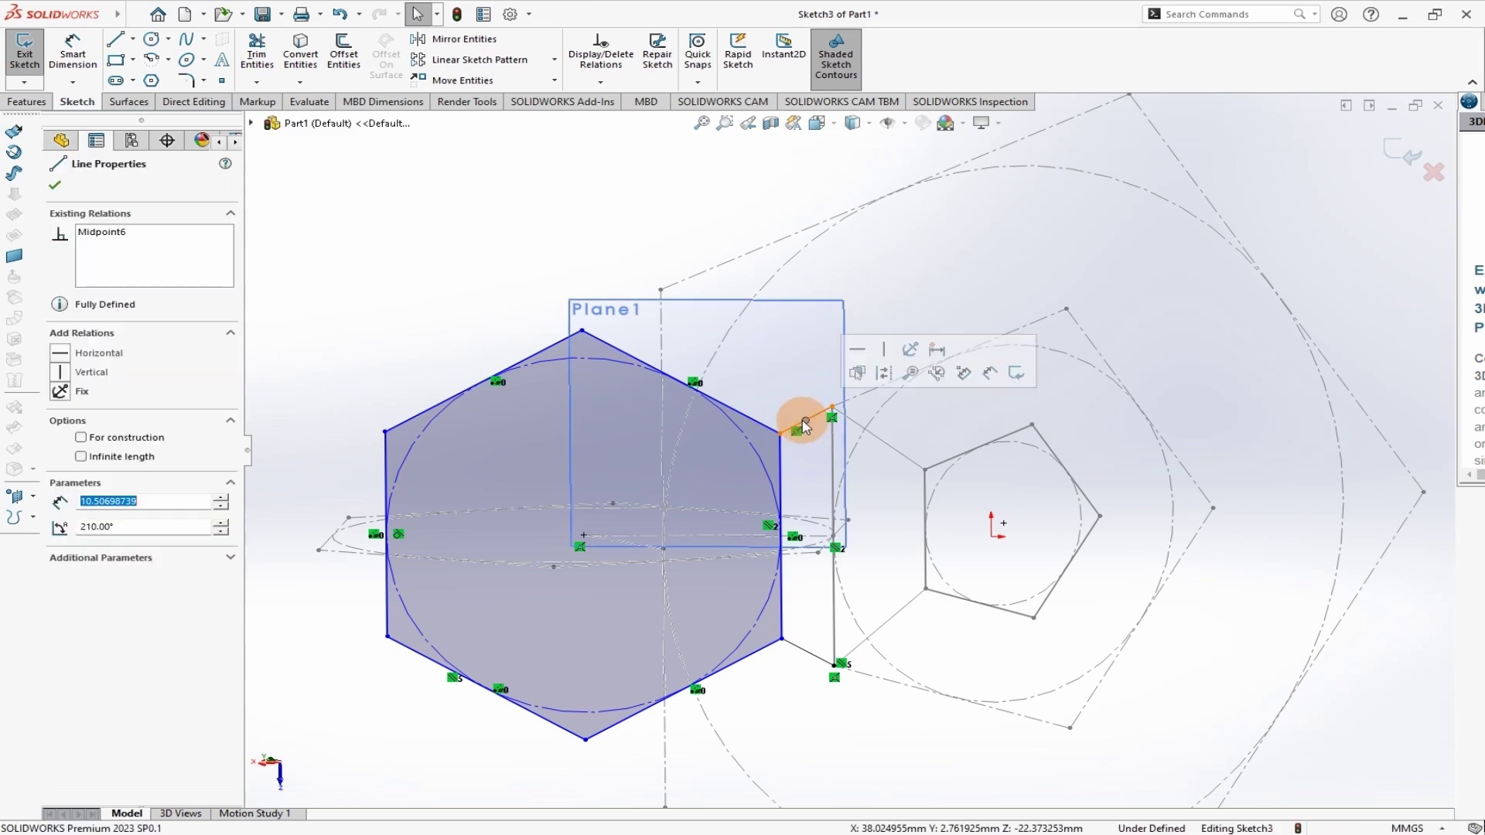
left_click(596, 218)
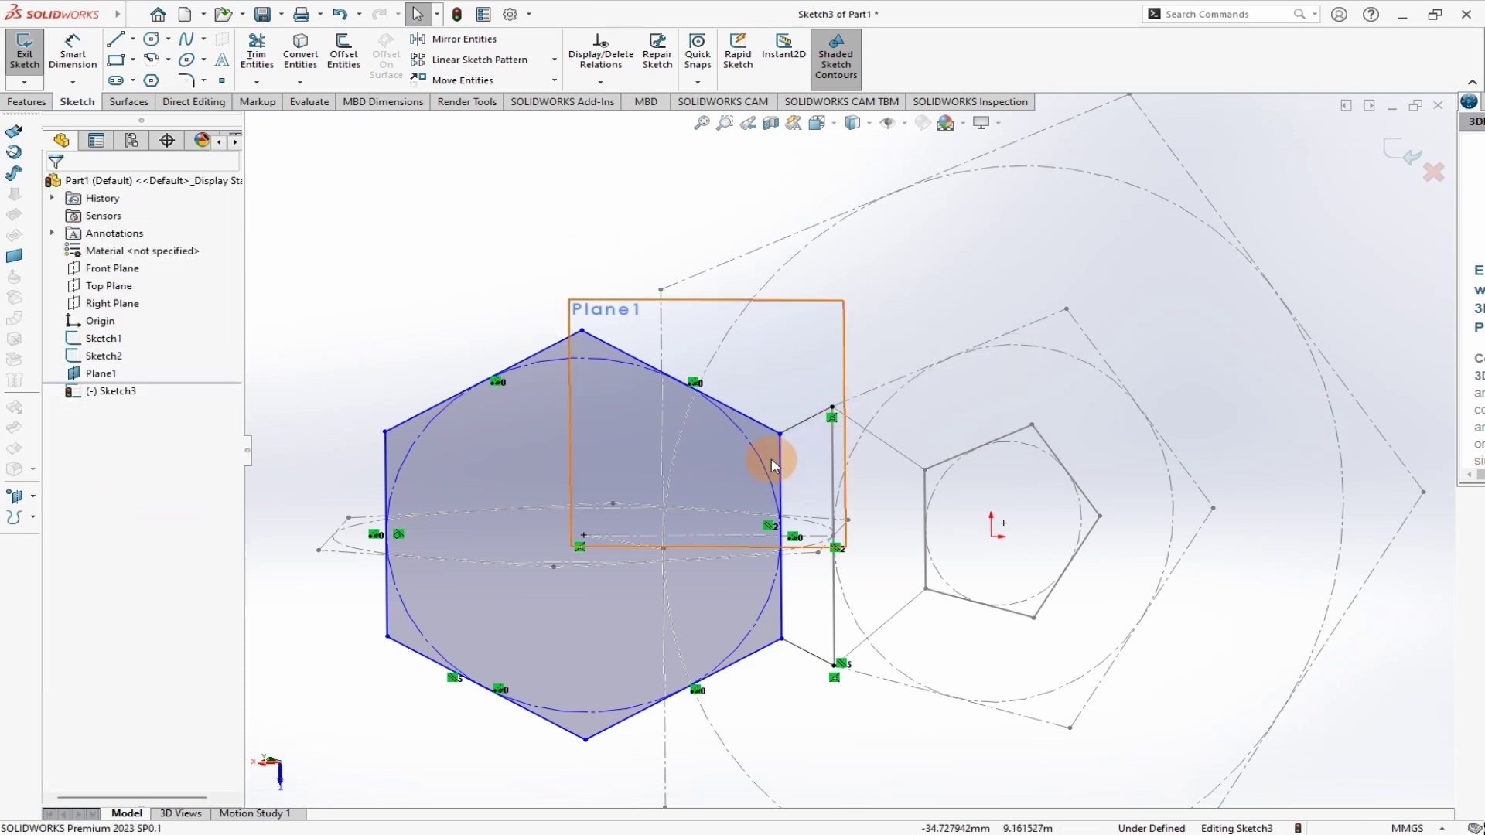
left_click(805, 424)
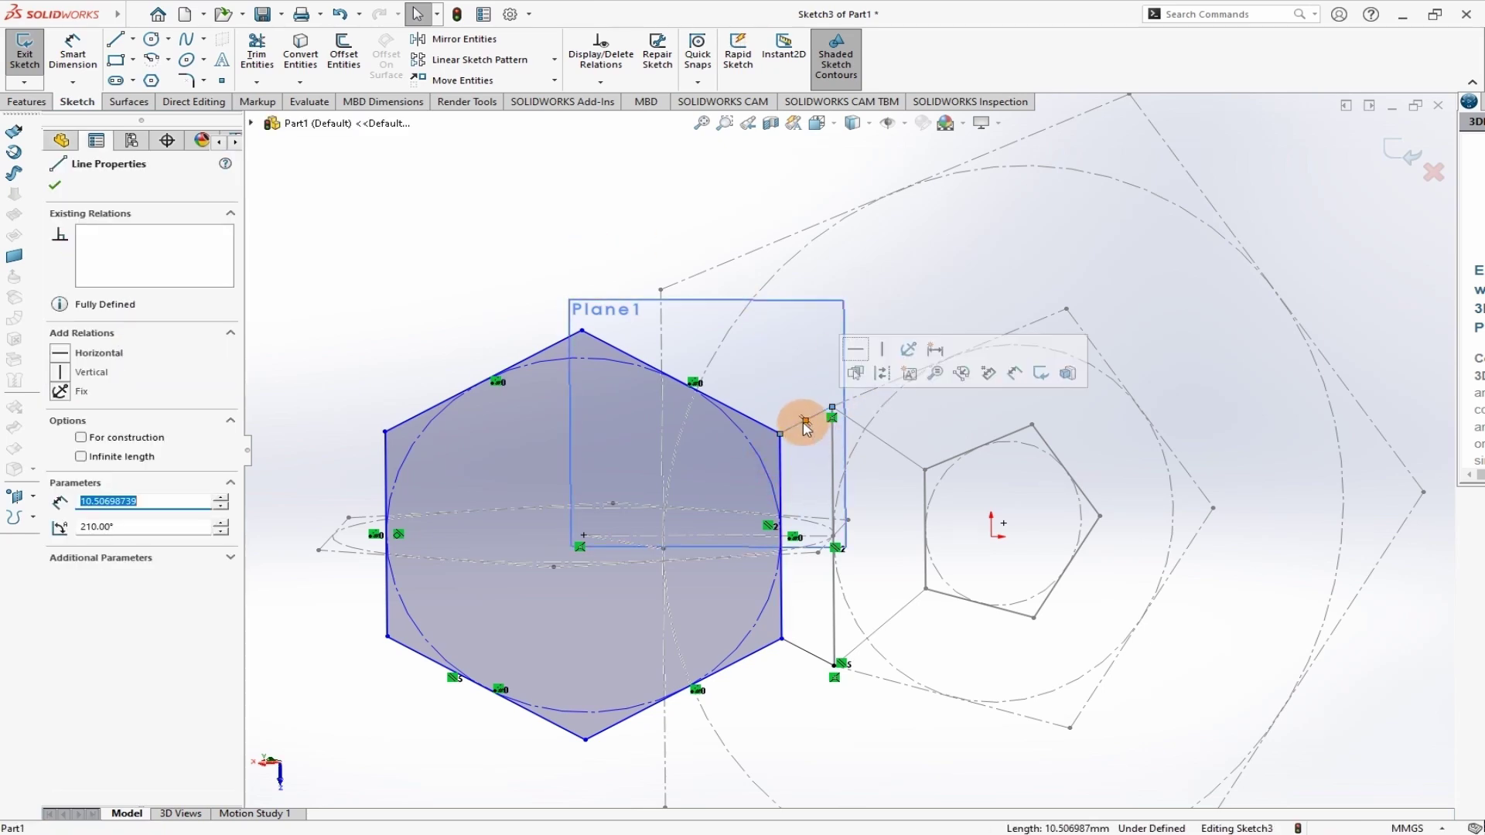
left_click(783, 462, "ctrl")
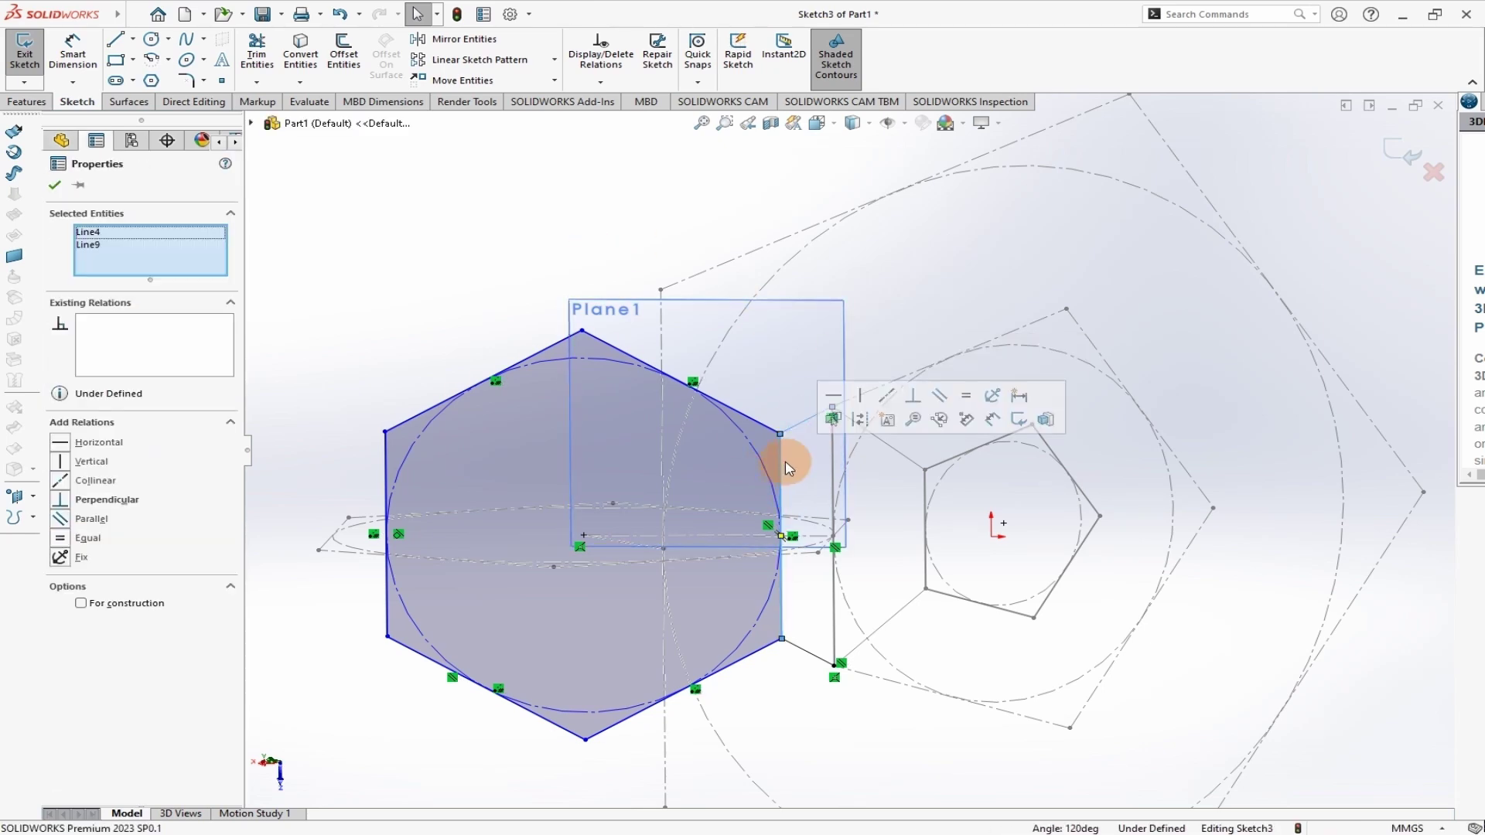
left_click(967, 398)
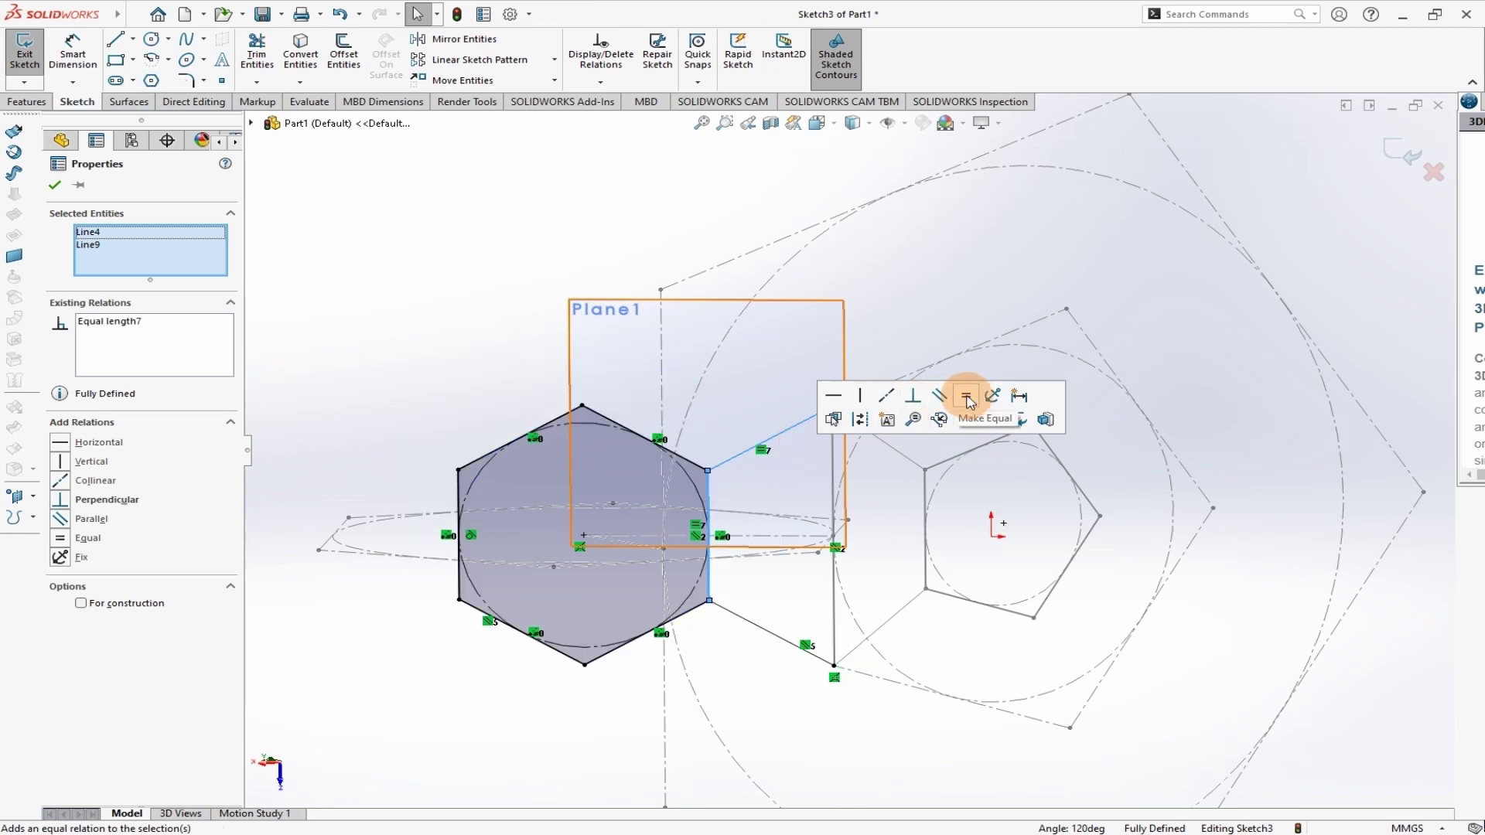
left_click(914, 404)
left_click(56, 182)
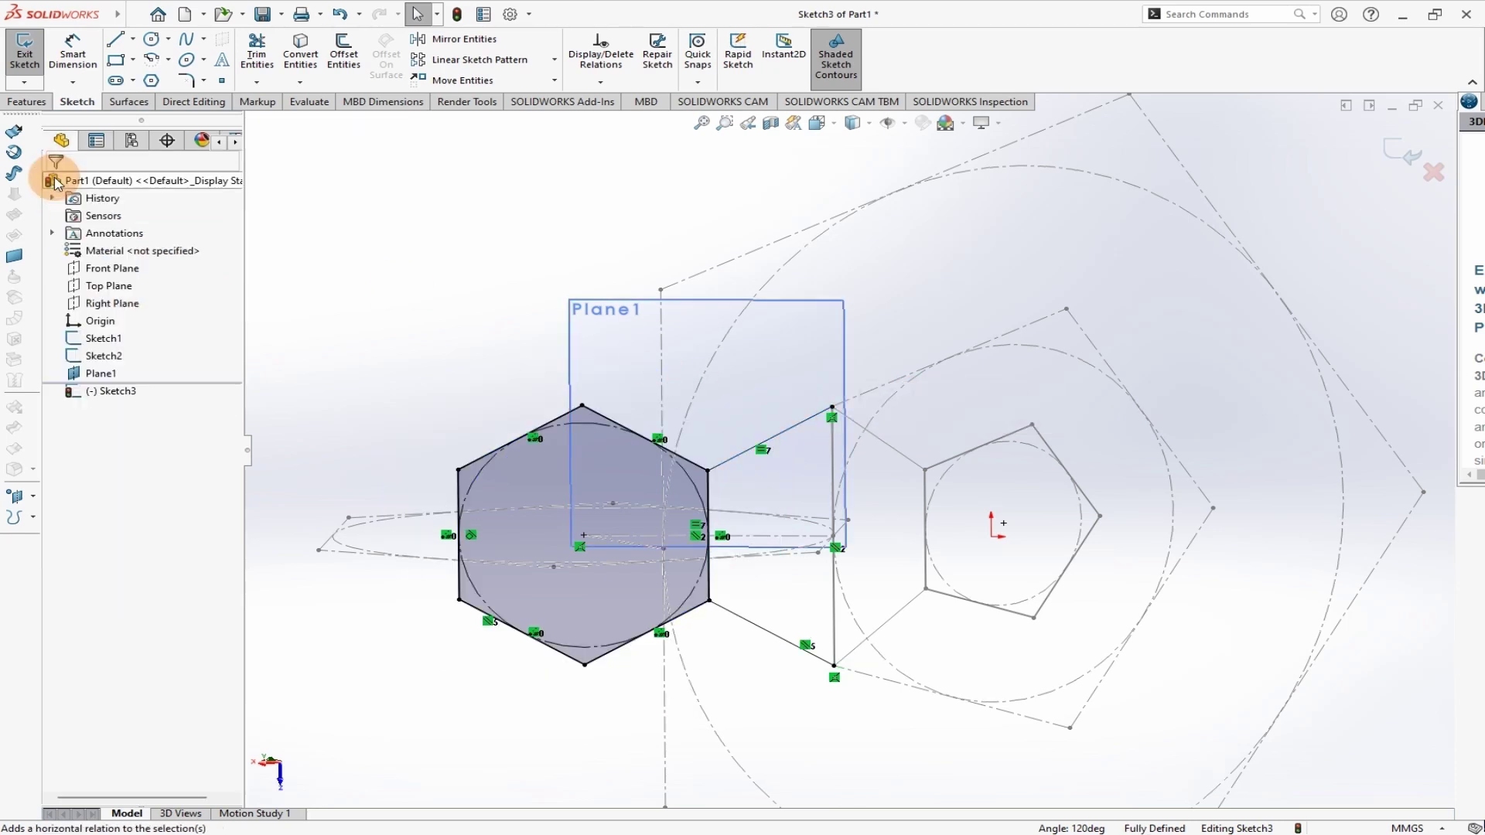
scroll(838, 554, "down", 3)
scroll(942, 644, "up", 2)
scroll(942, 644, "down", 1)
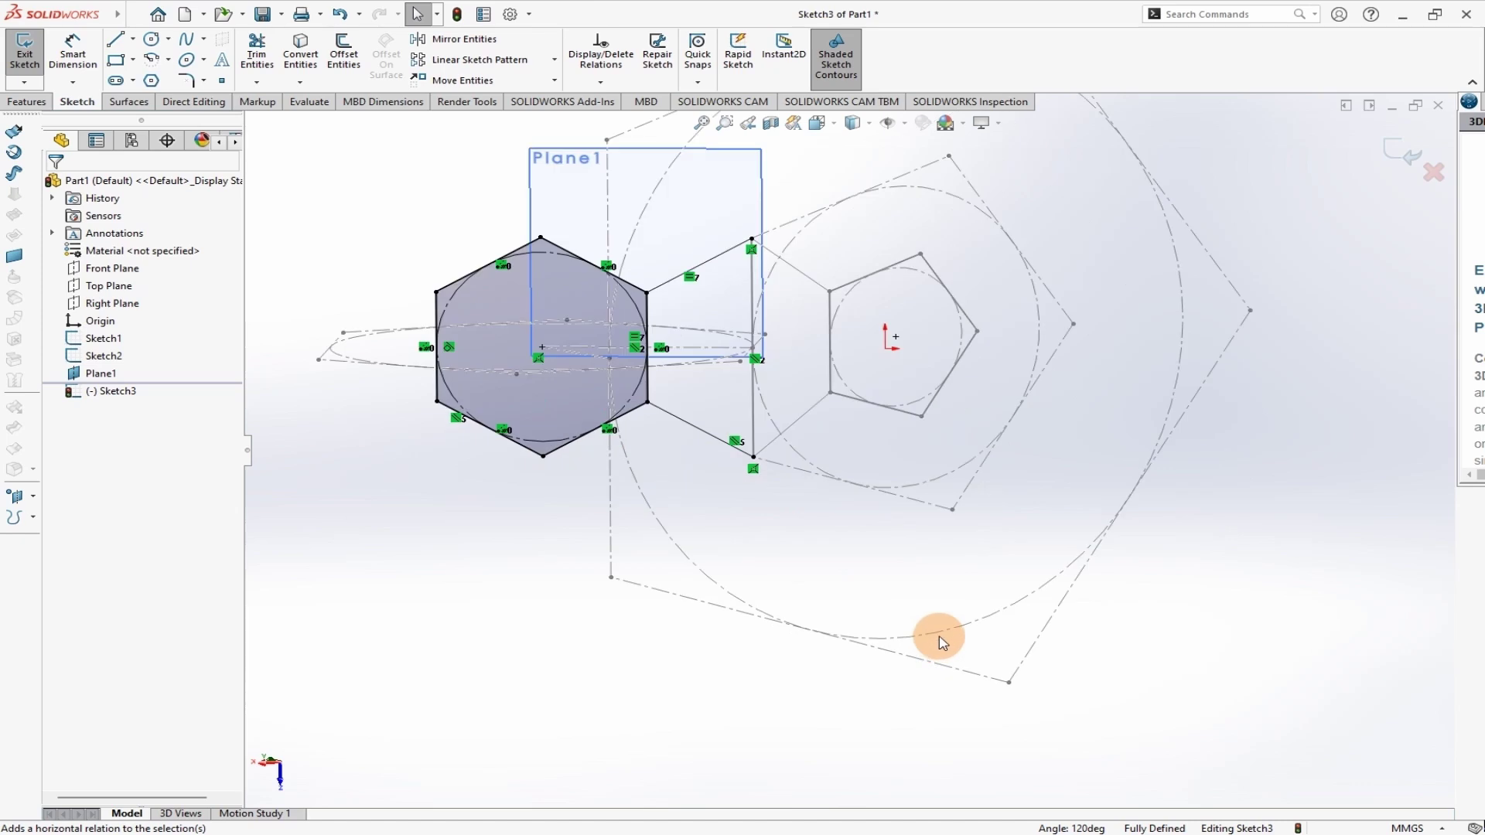
- Exit the hexagon sketch and hide Plane1
scroll(941, 644, "up", 3)
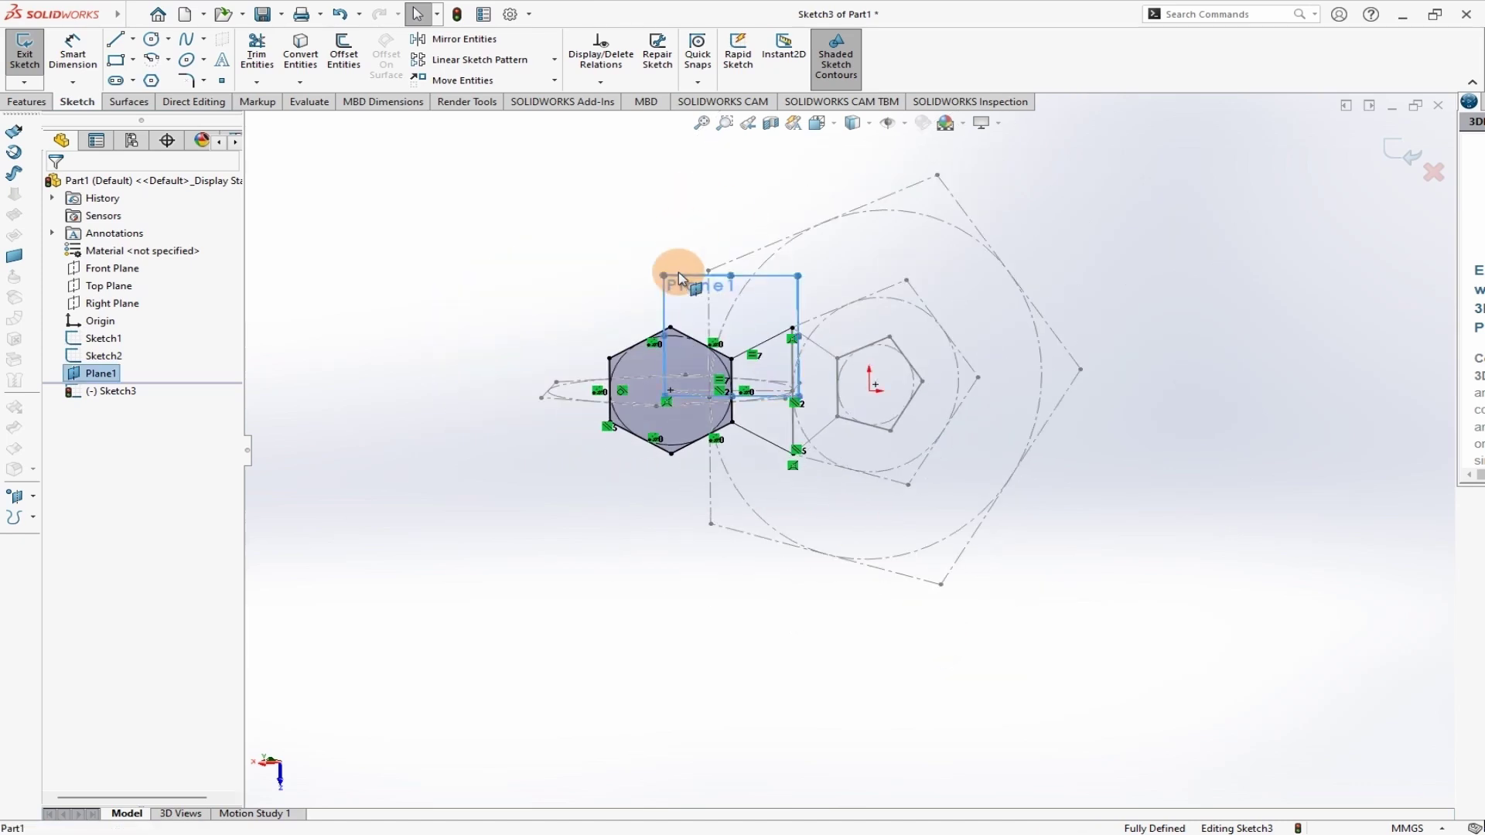
right_click(678, 273)
left_click(611, 241)
left_click(684, 276)
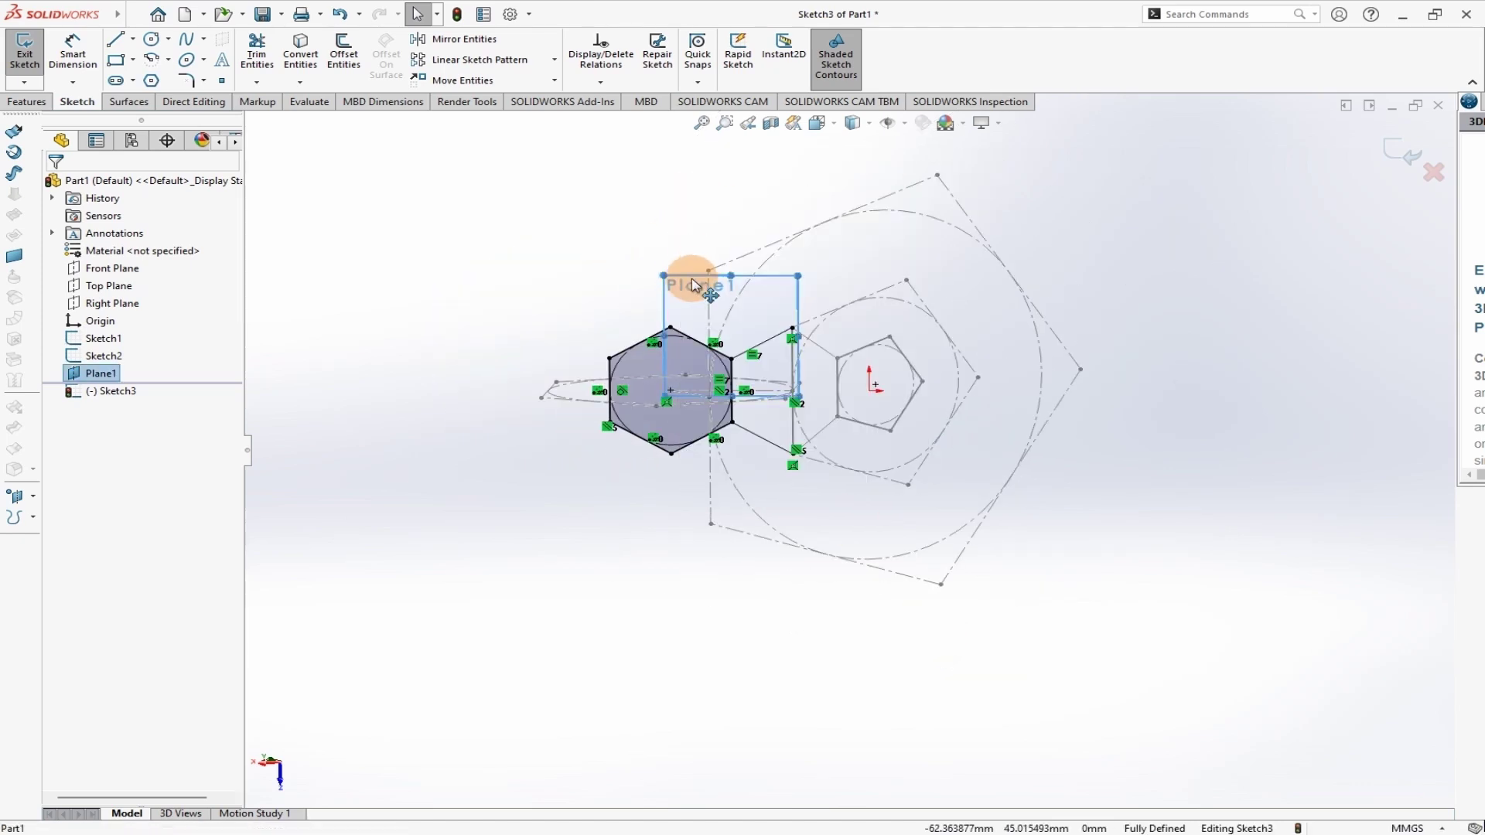
left_click(507, 298)
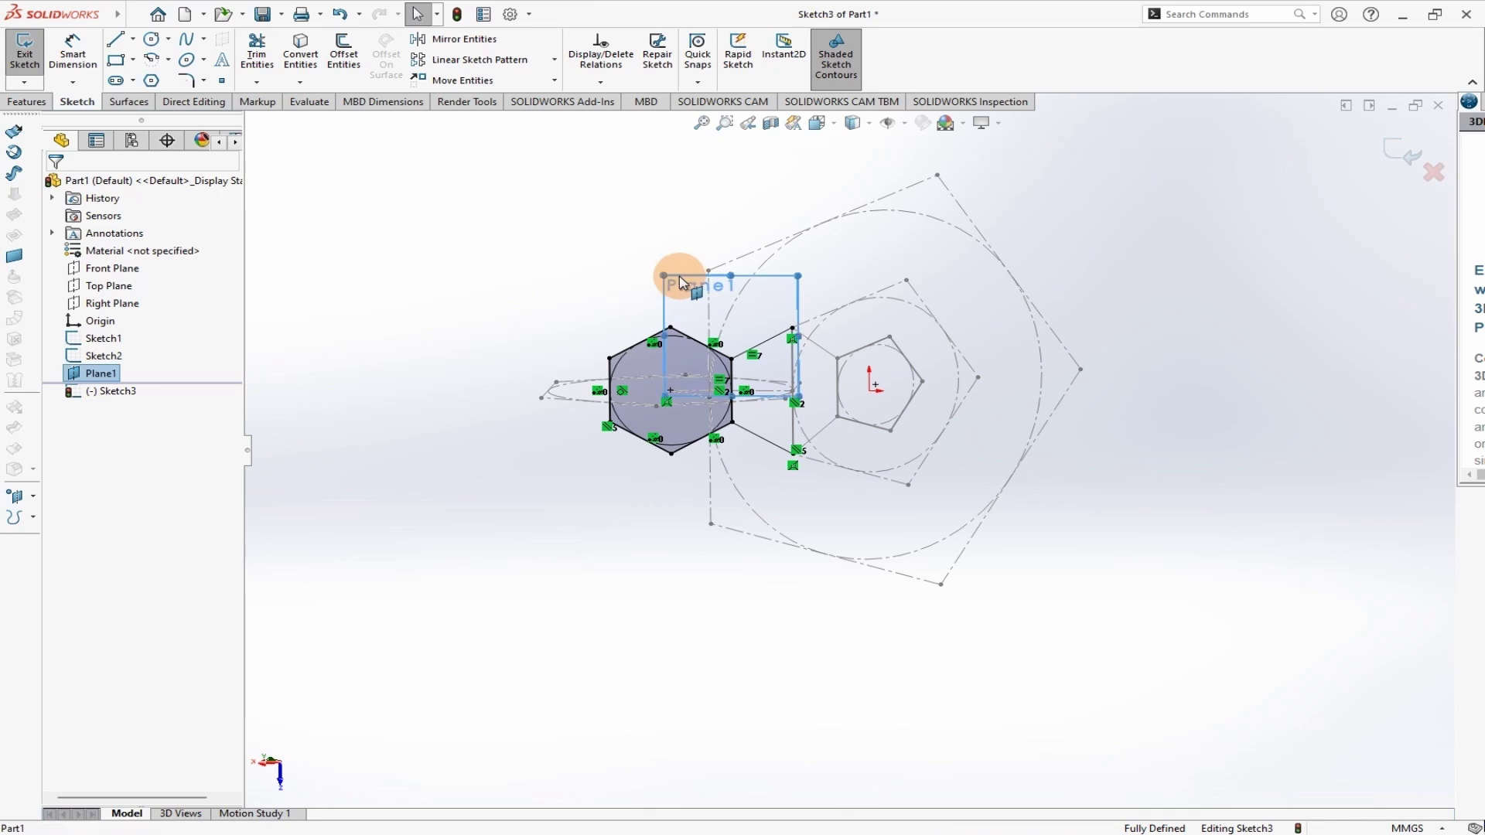
left_click(1396, 152)
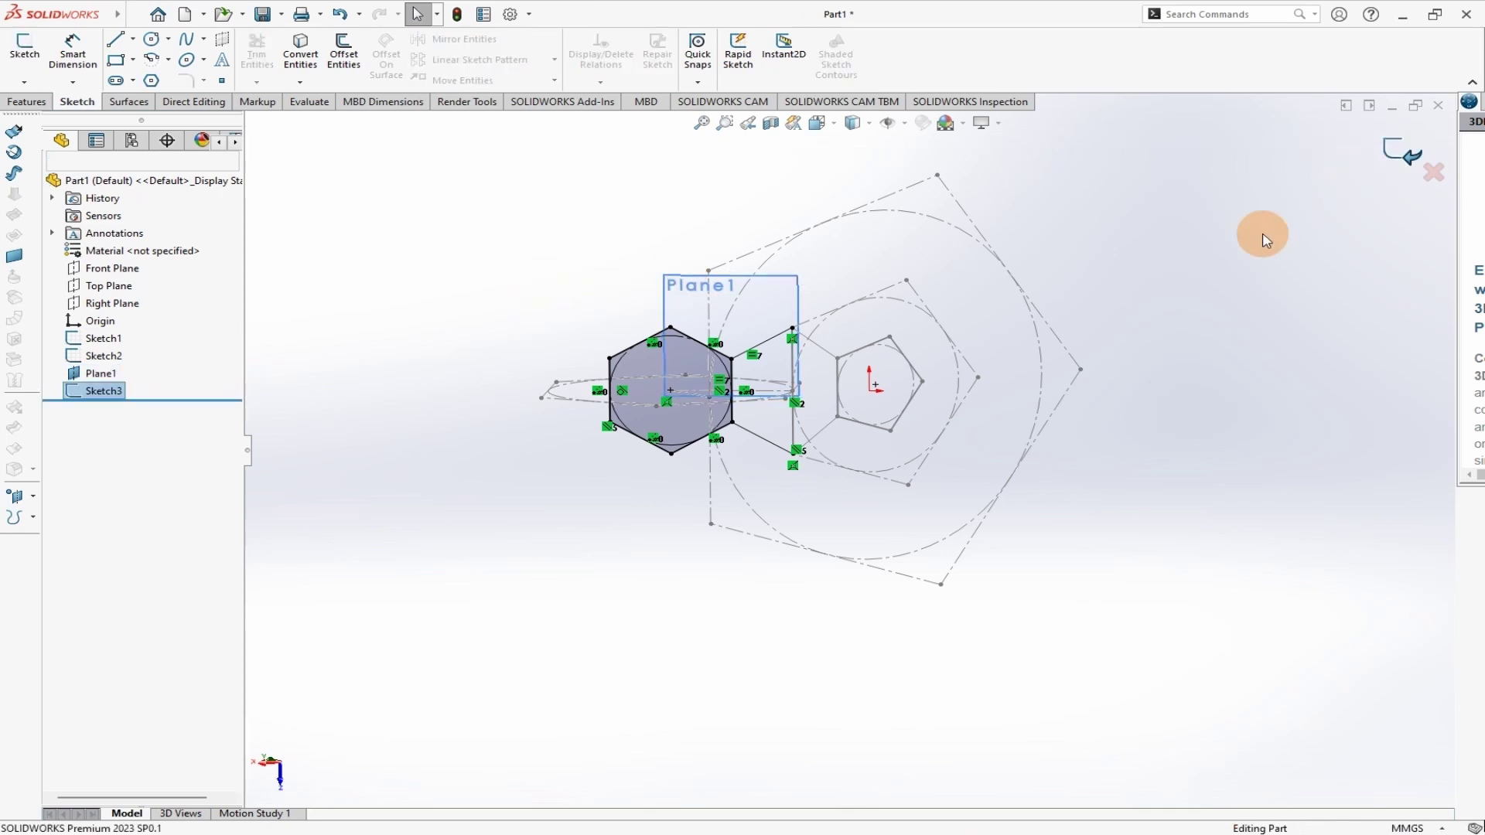
left_click(693, 280)
left_click(782, 225)
- Hide Sketch2, which holds the large construction hexagon
mouse_move(657, 265)
middle_mouse_down()
mouse_move(767, 315)
mouse_move(1047, 276)
mouse_move(974, 355)
mouse_move(998, 239)
mouse_move(965, 250)
mouse_move(1031, 222)
mouse_move(1034, 265)
mouse_move(1008, 269)
mouse_move(965, 252)
mouse_move(951, 205)
mouse_move(998, 222)
mouse_move(965, 226)
mouse_move(983, 229)
mouse_move(809, 421)
mouse_move(794, 496)
mouse_move(948, 285)
mouse_move(1018, 279)
mouse_move(1031, 312)
mouse_move(1004, 294)
mouse_move(966, 298)
middle_mouse_up()
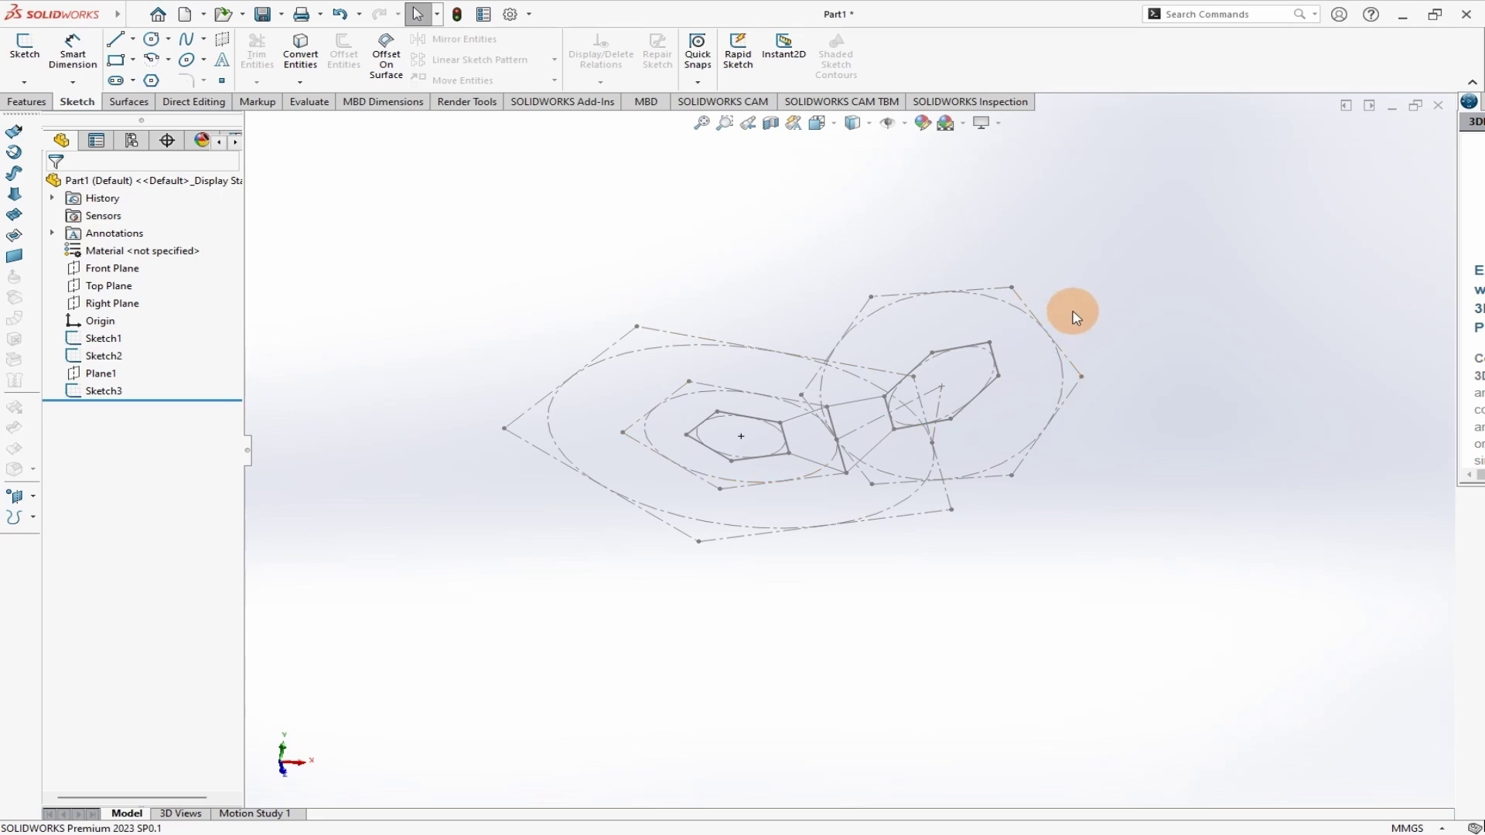
left_click(1052, 425)
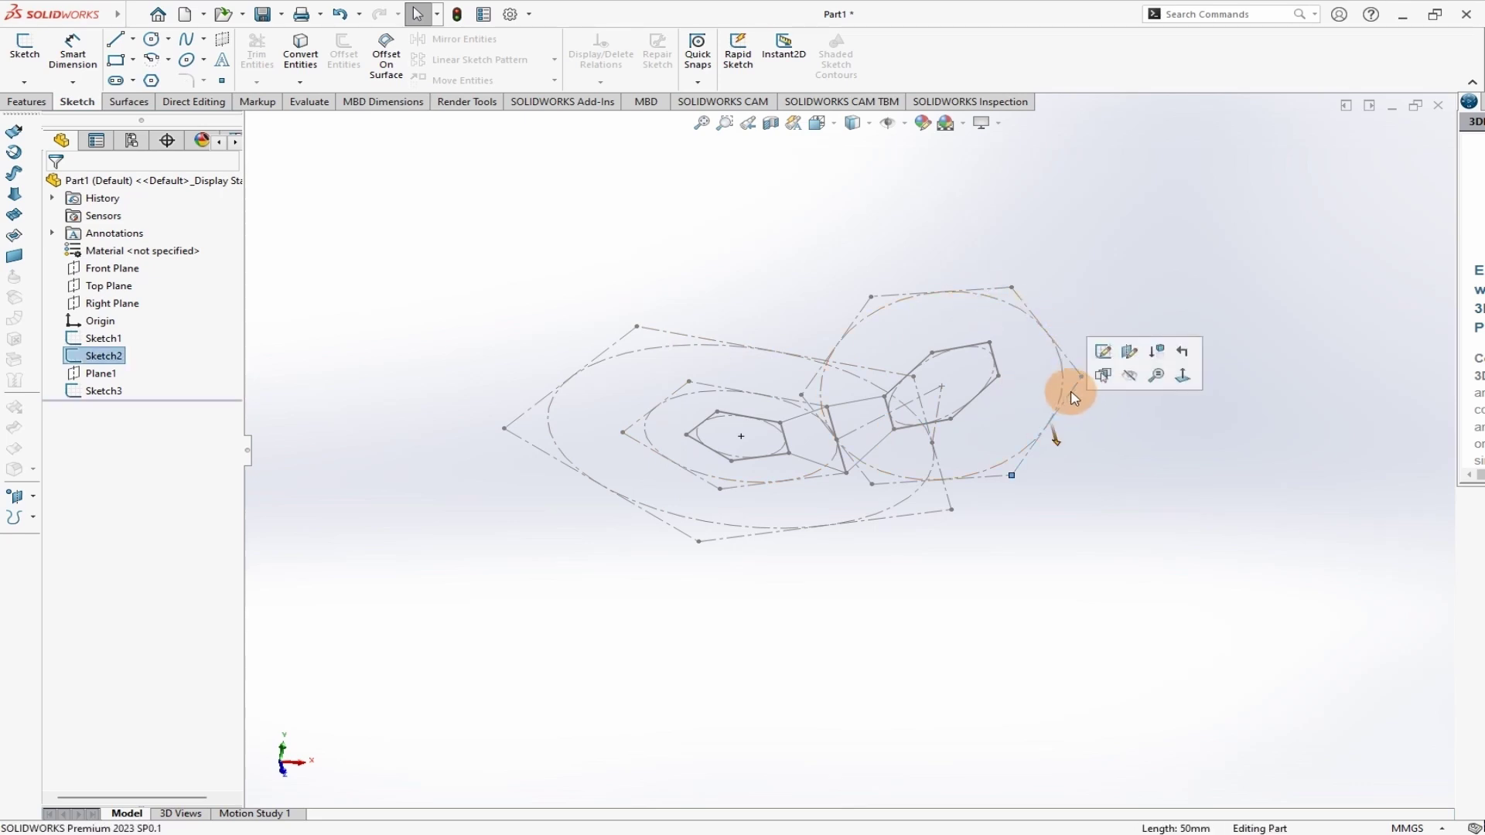
left_click(1118, 373)
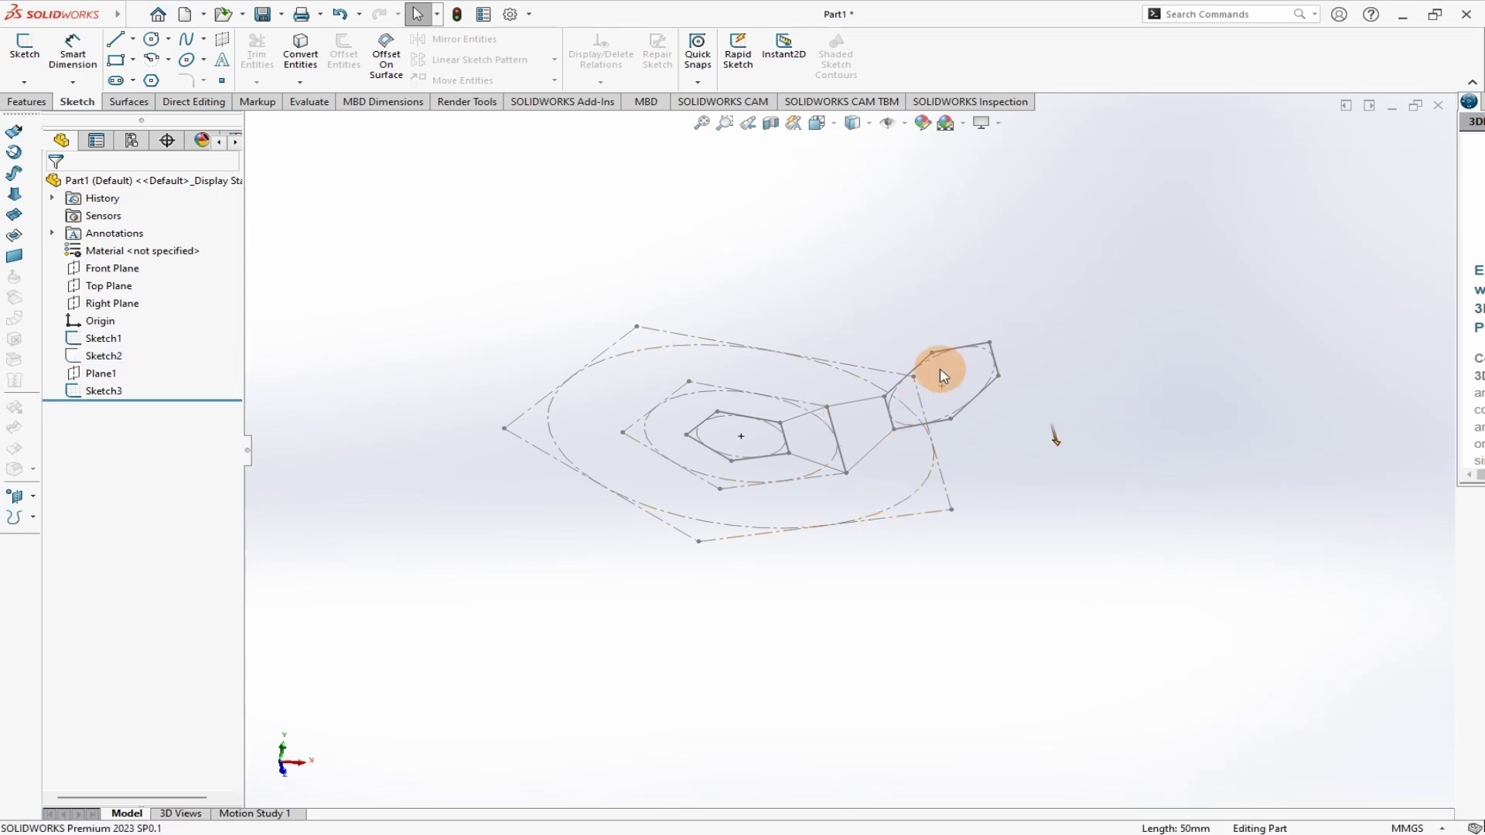
scroll(897, 371, "down", 3)
scroll(889, 371, "up", 3)
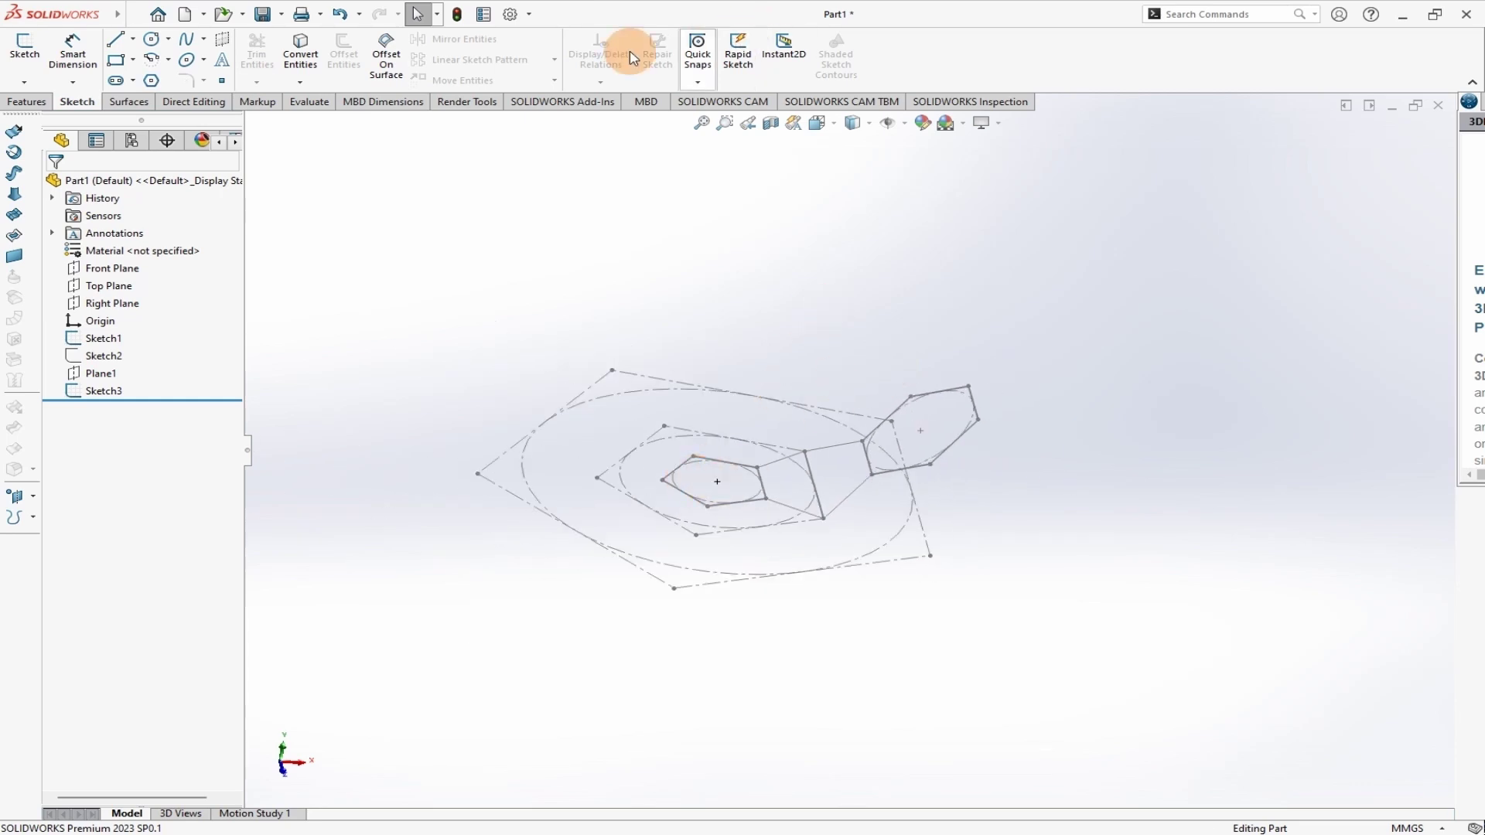
- Create a reference axis through the small hexagon's centre point, normal to Plane1, using Point and Face/Plane
left_click(26, 100)
left_click(709, 82)
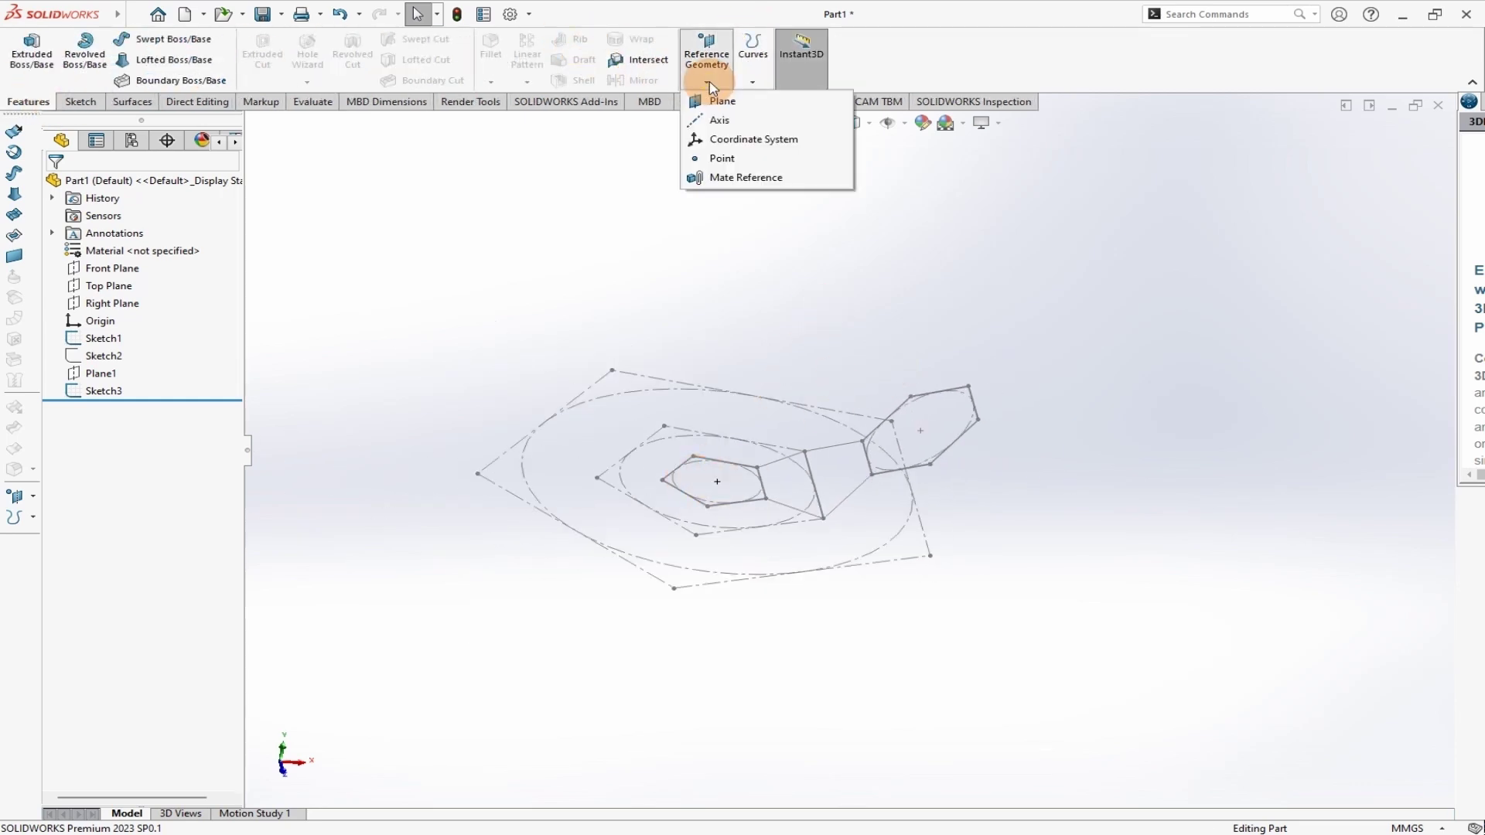
left_click(727, 121)
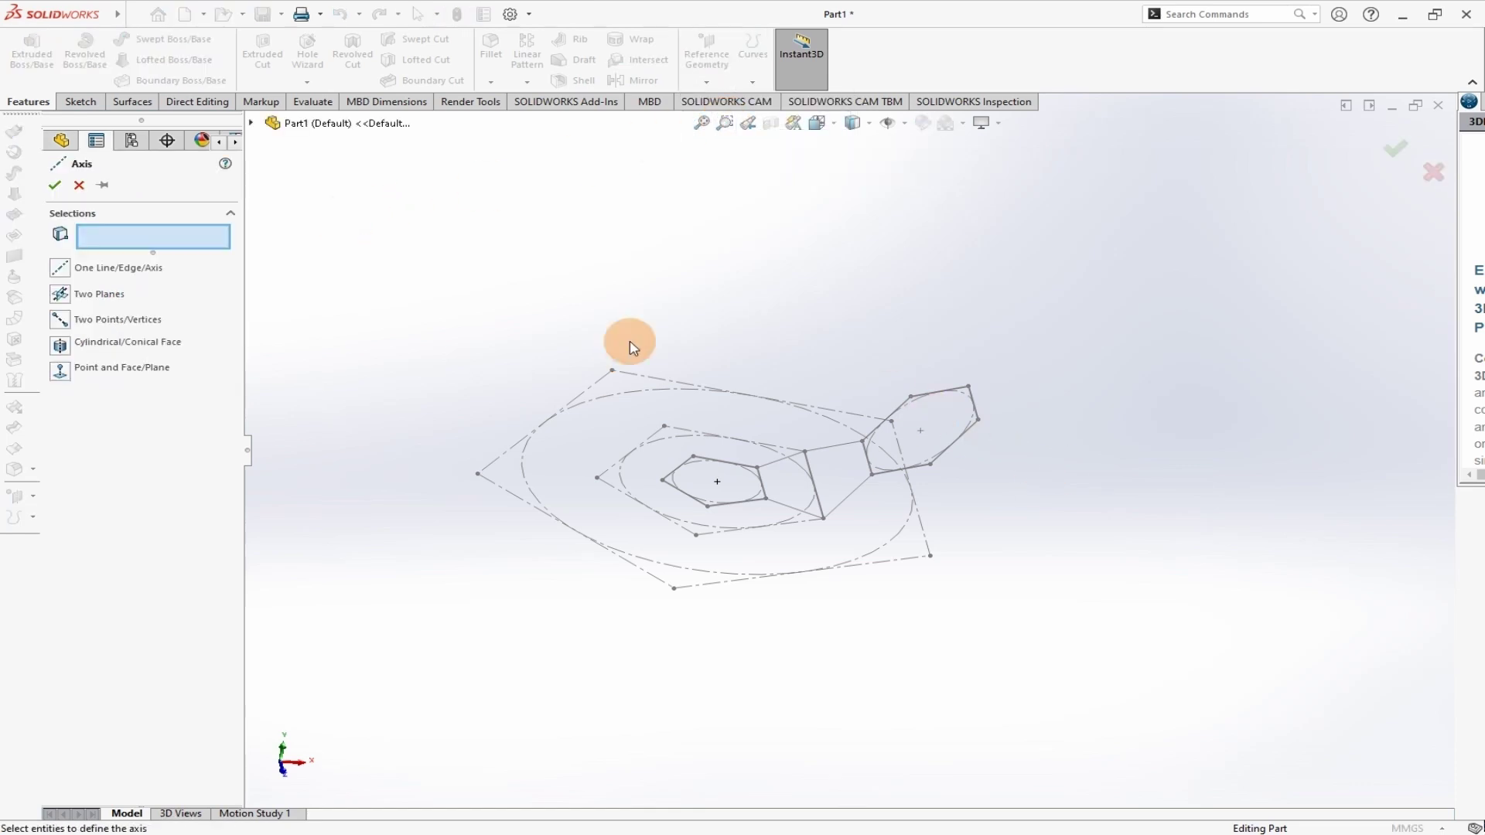
left_click(251, 123)
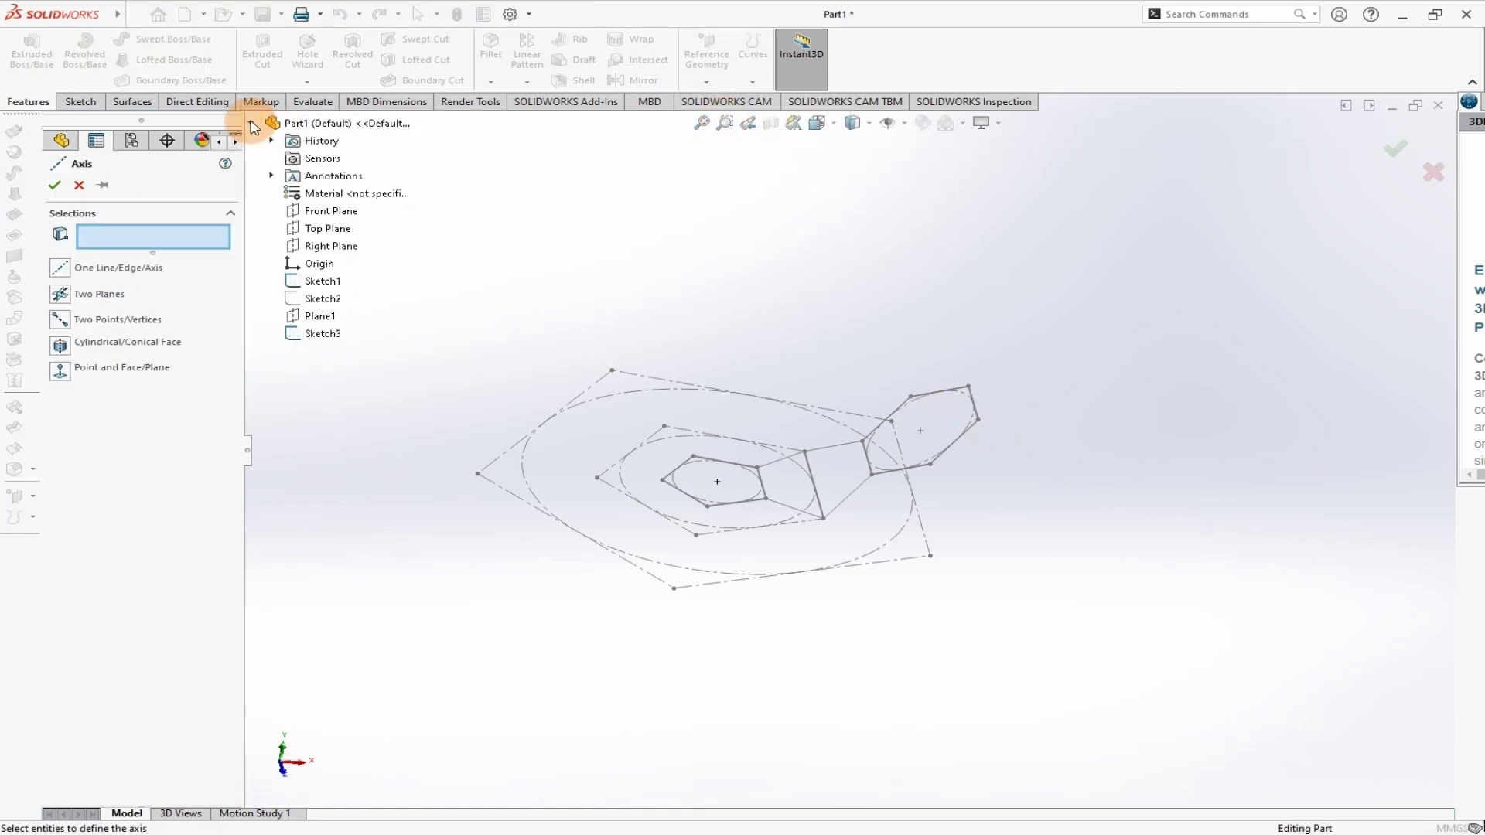
left_click(314, 317)
middle_click_drag(951, 464, 1026, 497)
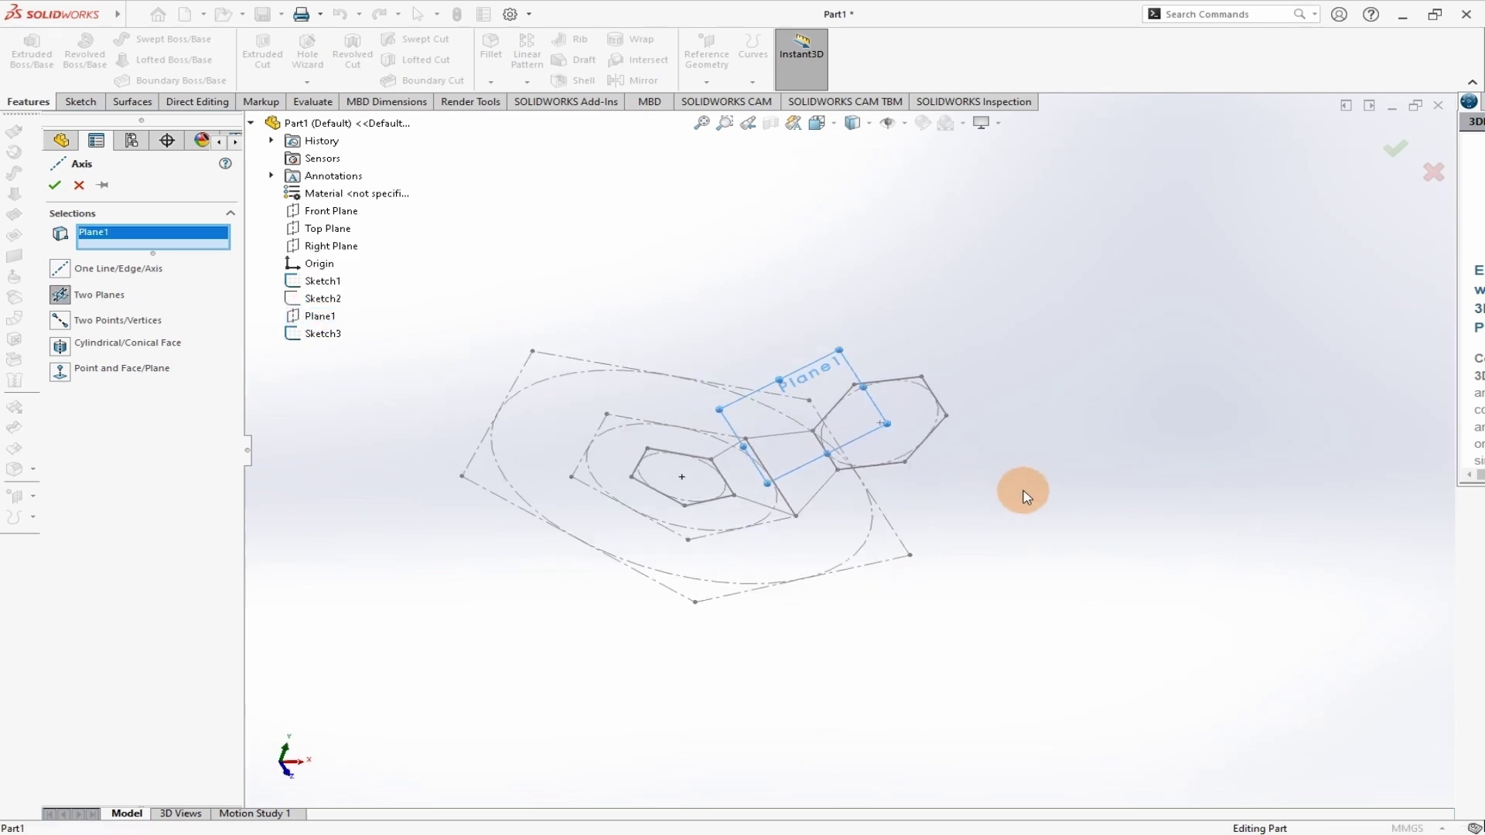
scroll(859, 413, "down", 3)
left_click(899, 448)
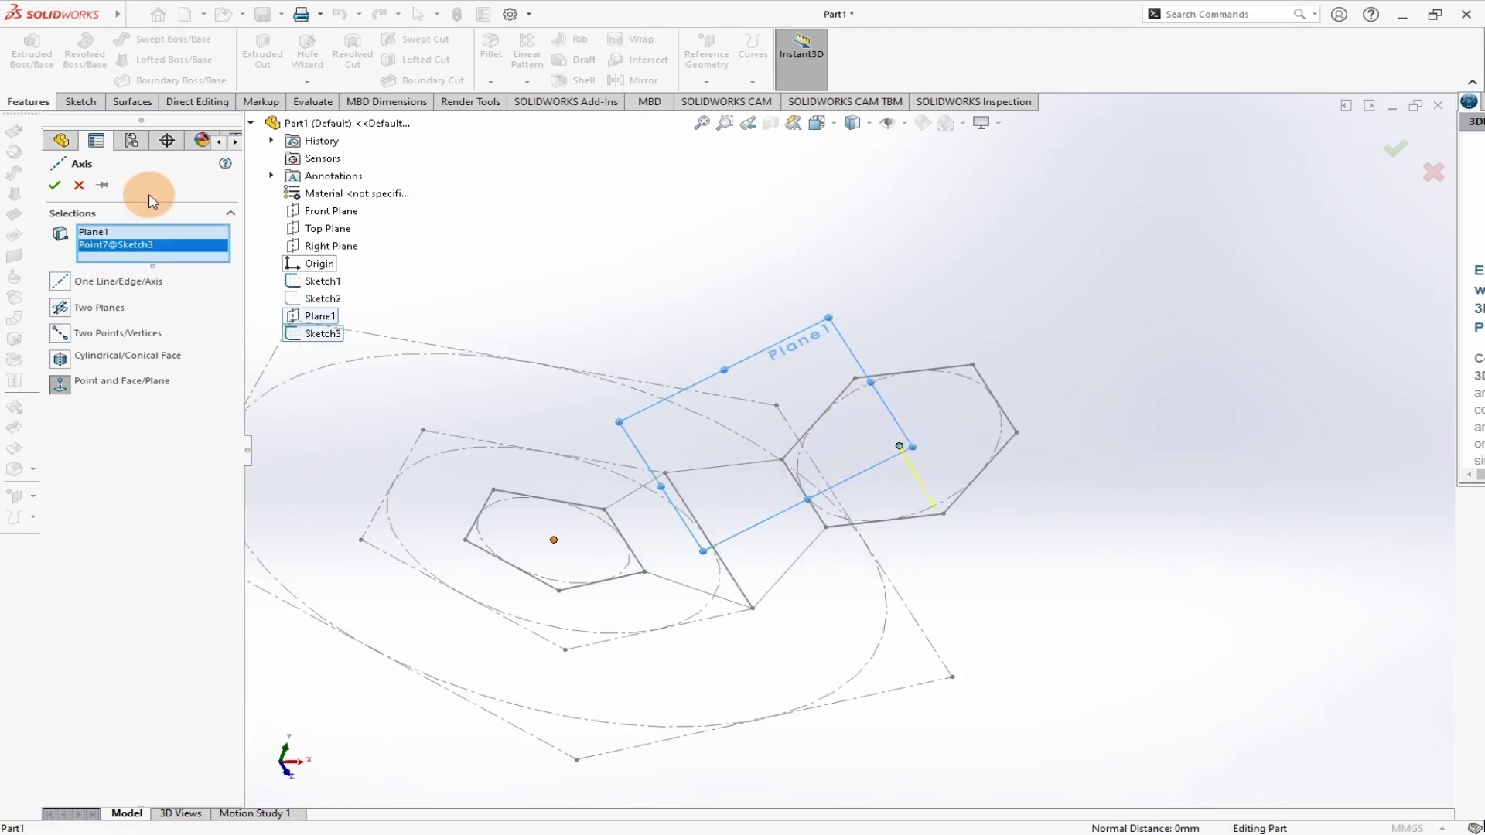
left_click(55, 186)
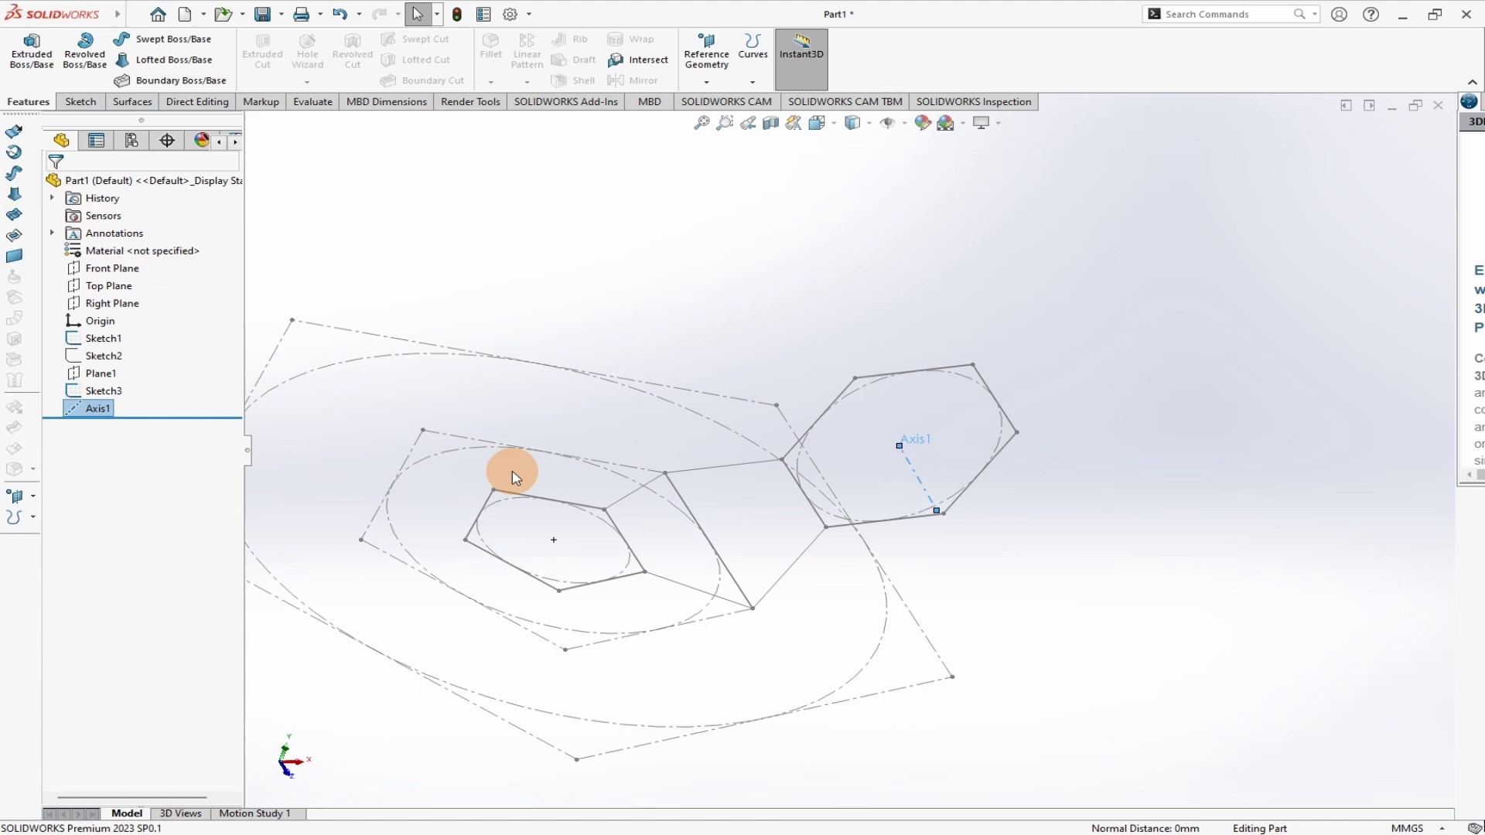
- Create a reference axis through the pentagon's centre point, normal to the Top Plane
left_click(706, 61)
left_click(715, 122)
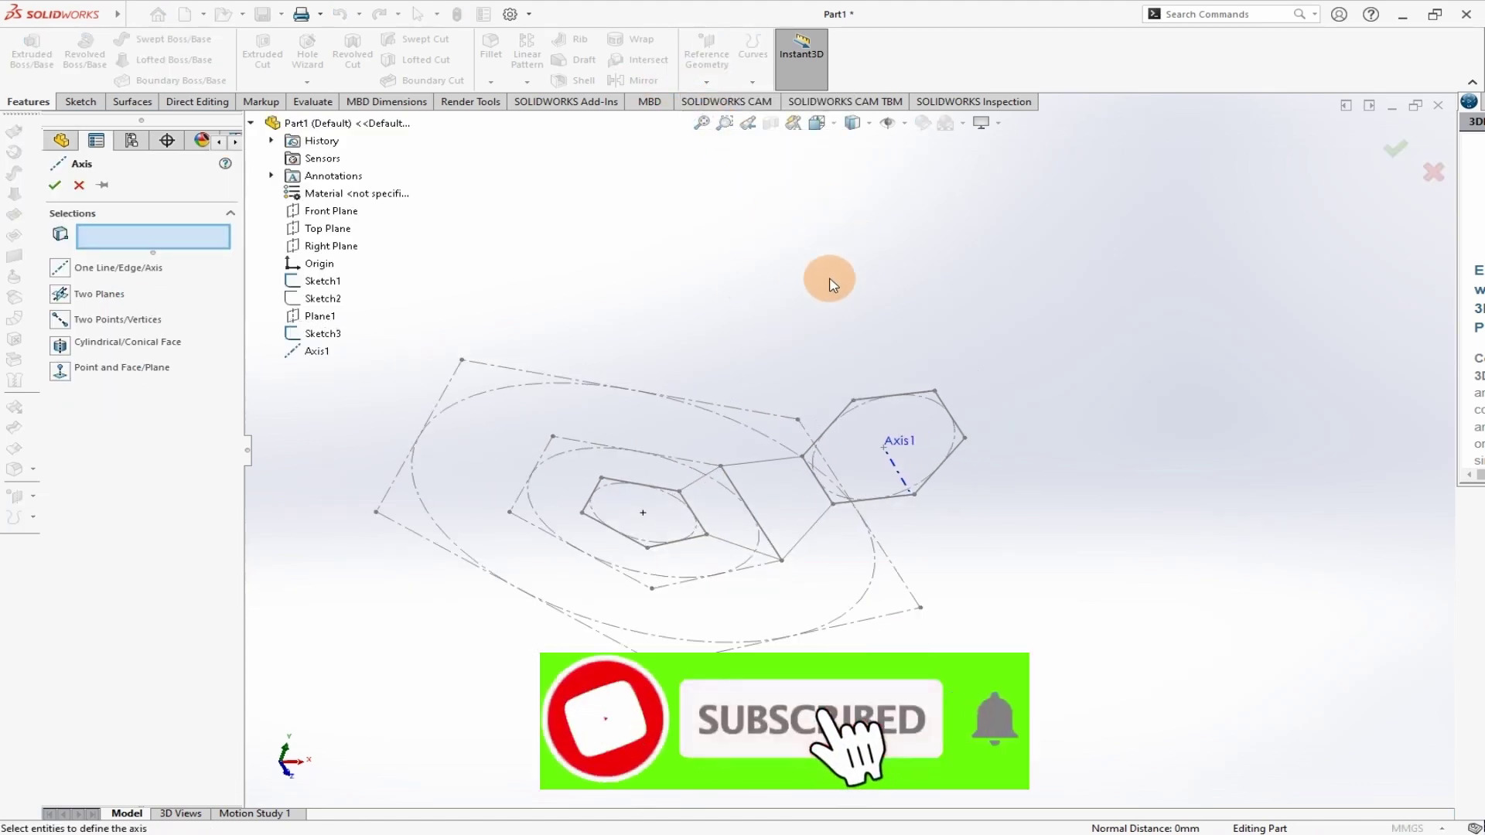
left_click(323, 230)
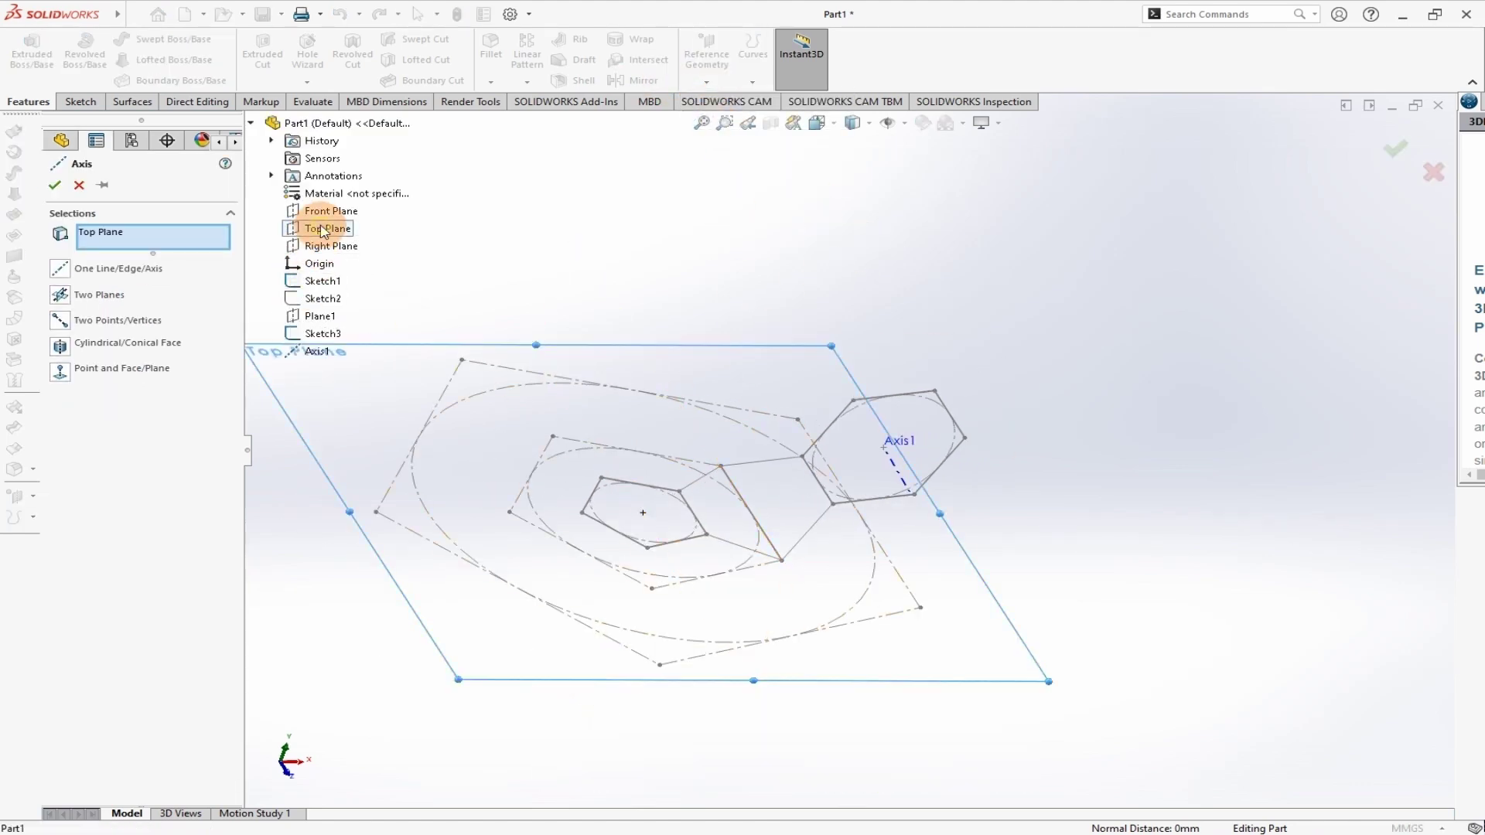
left_click(644, 514)
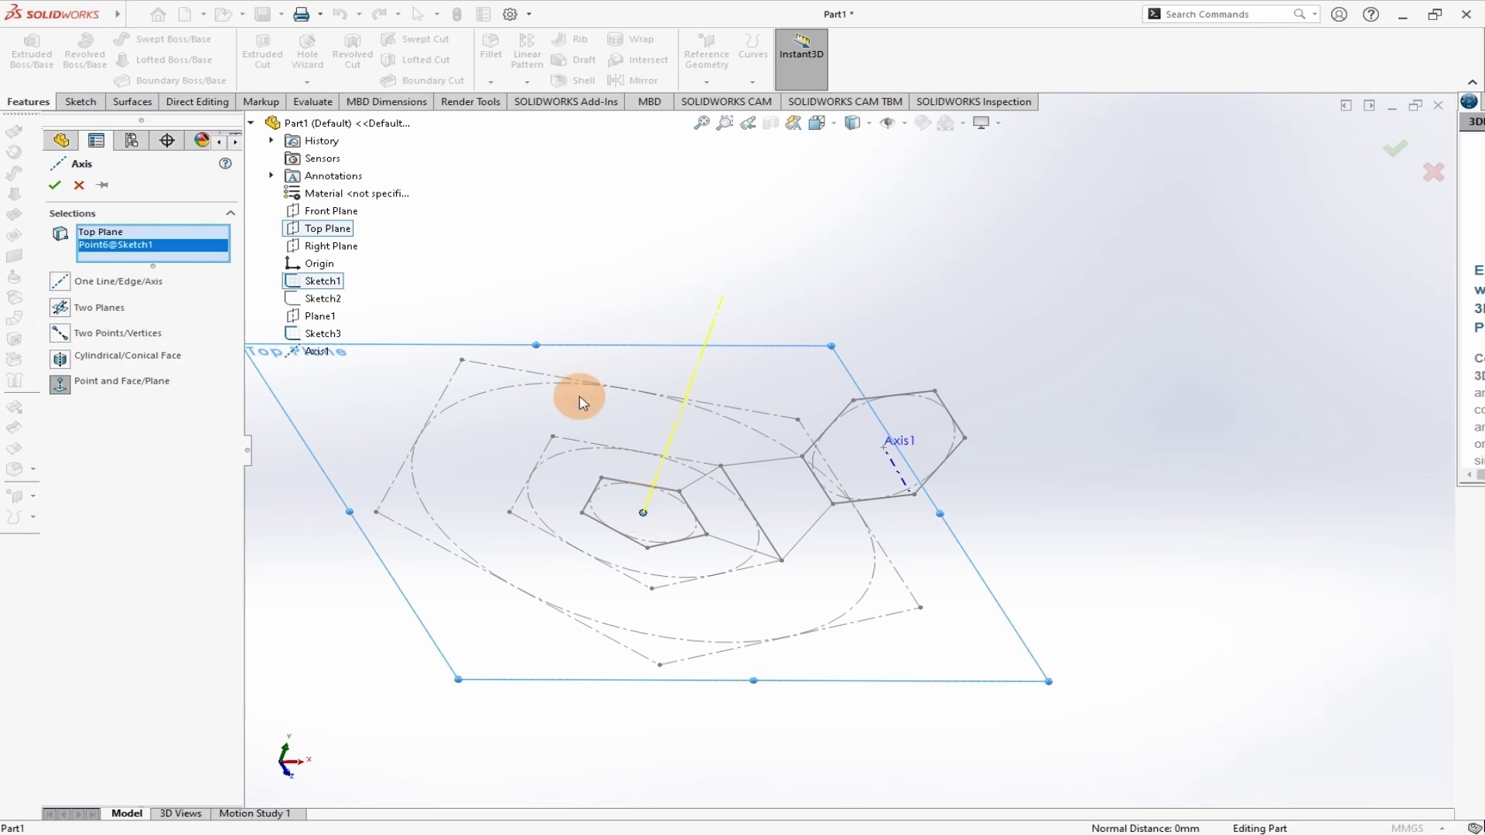
left_click(53, 188)
middle_click_drag(1117, 454, 1078, 351)
left_click(1082, 291)
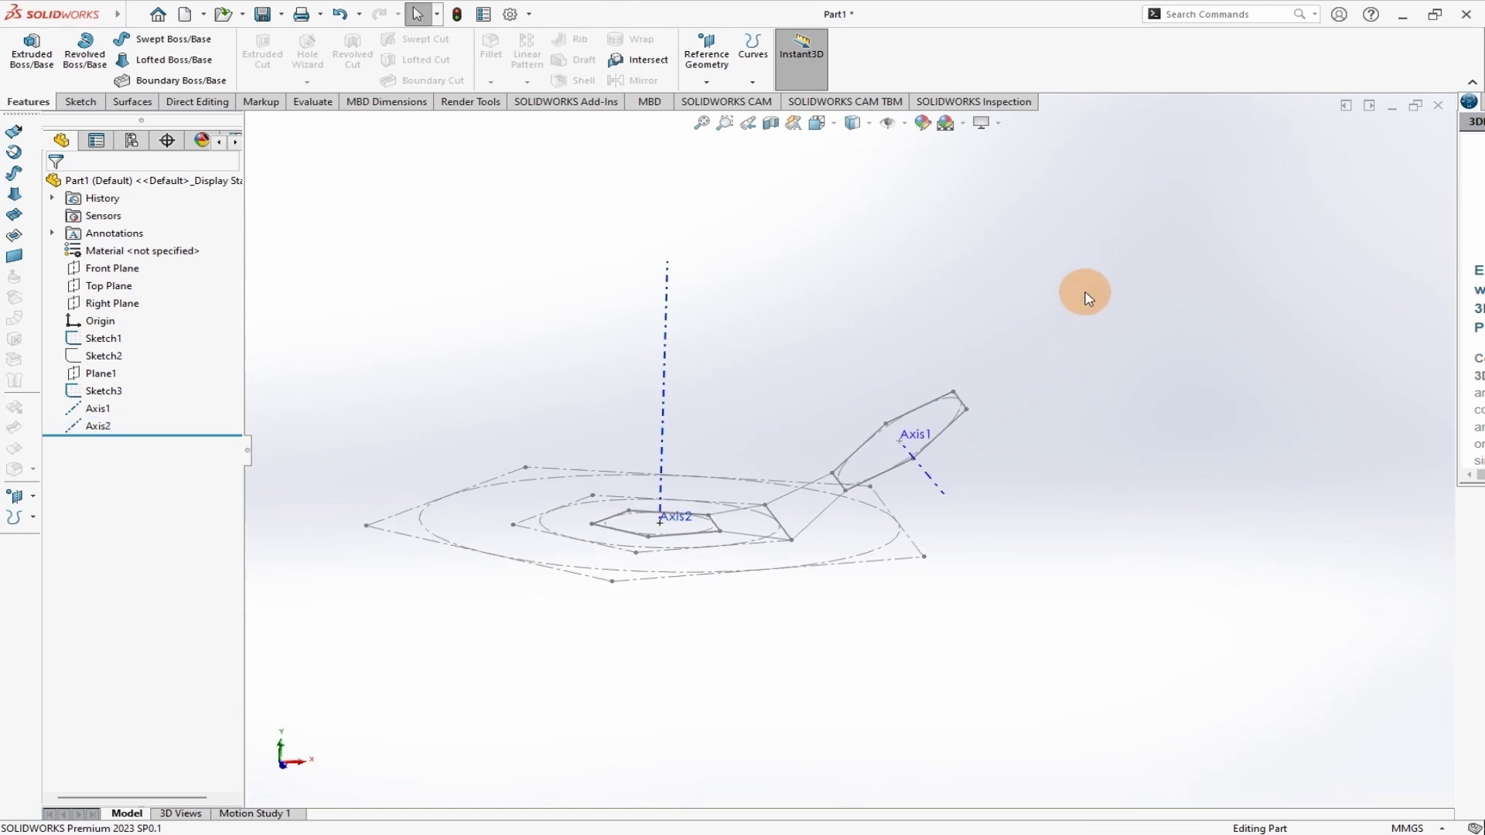
- Create a reference point at the intersection of Axis1 and Axis2
left_click(78, 103)
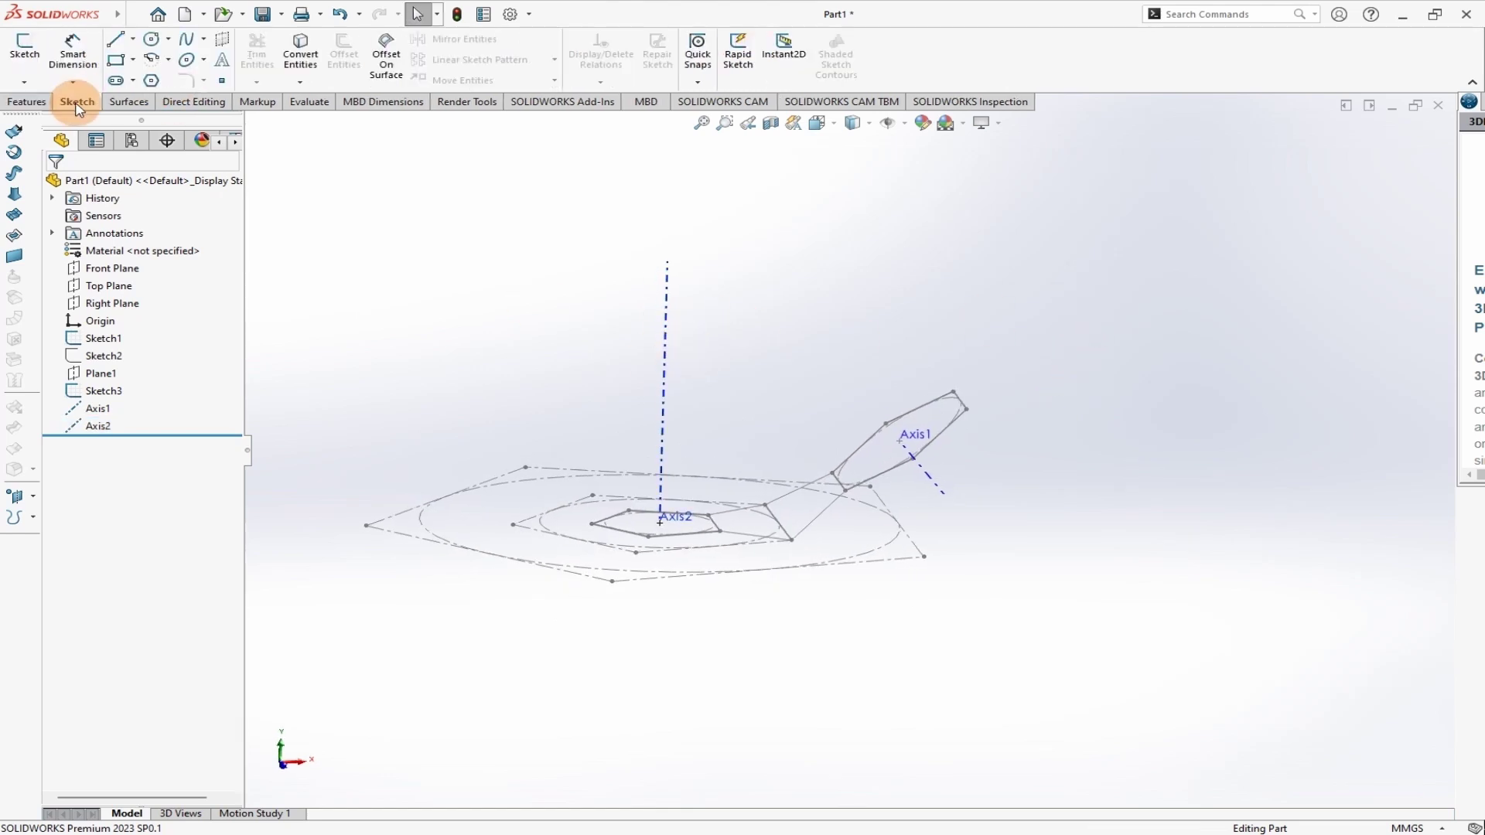
left_click(14, 102)
left_click(706, 54)
left_click(723, 158)
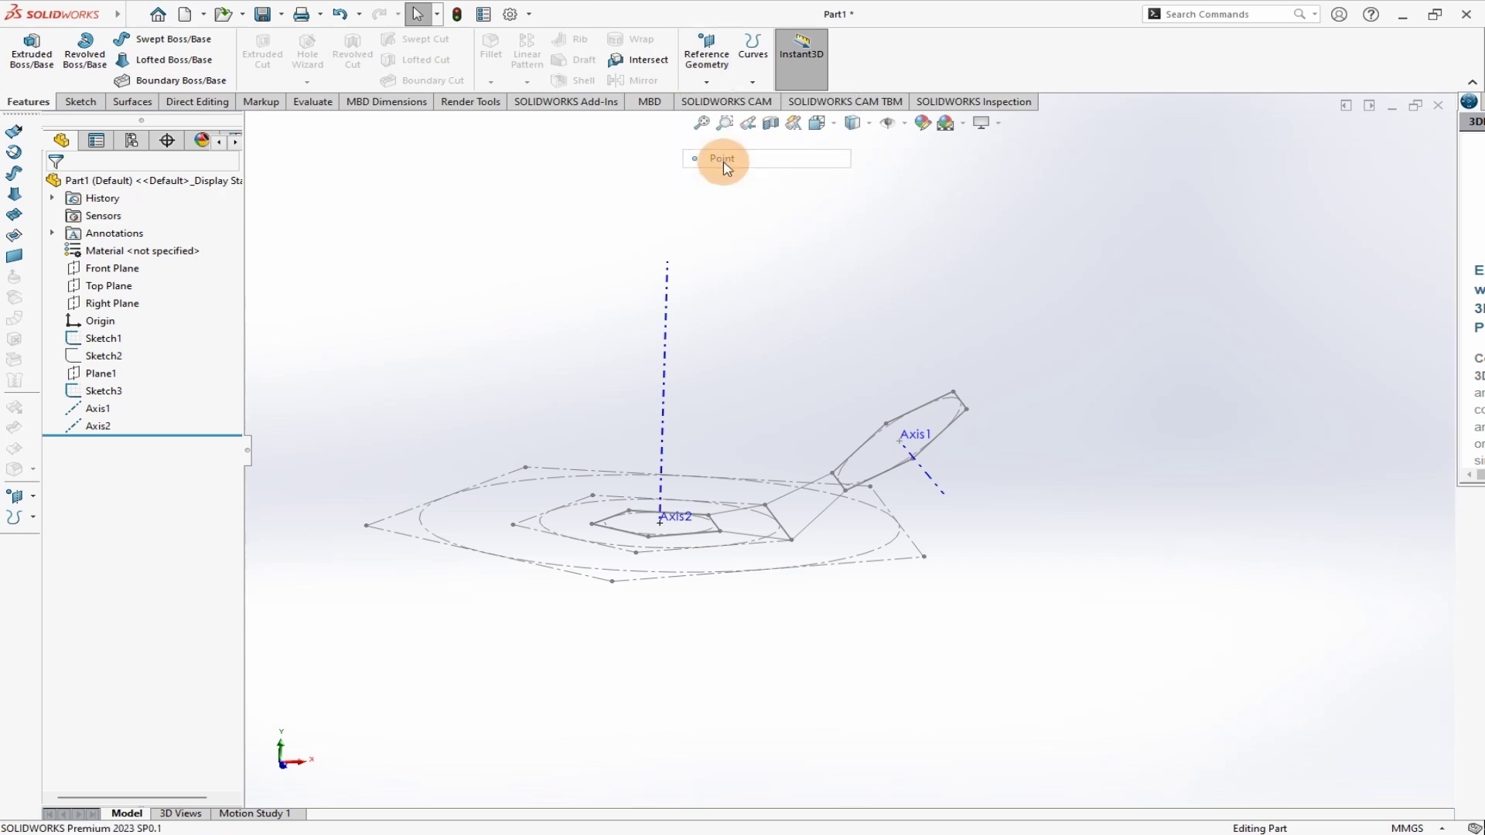
left_click(936, 486)
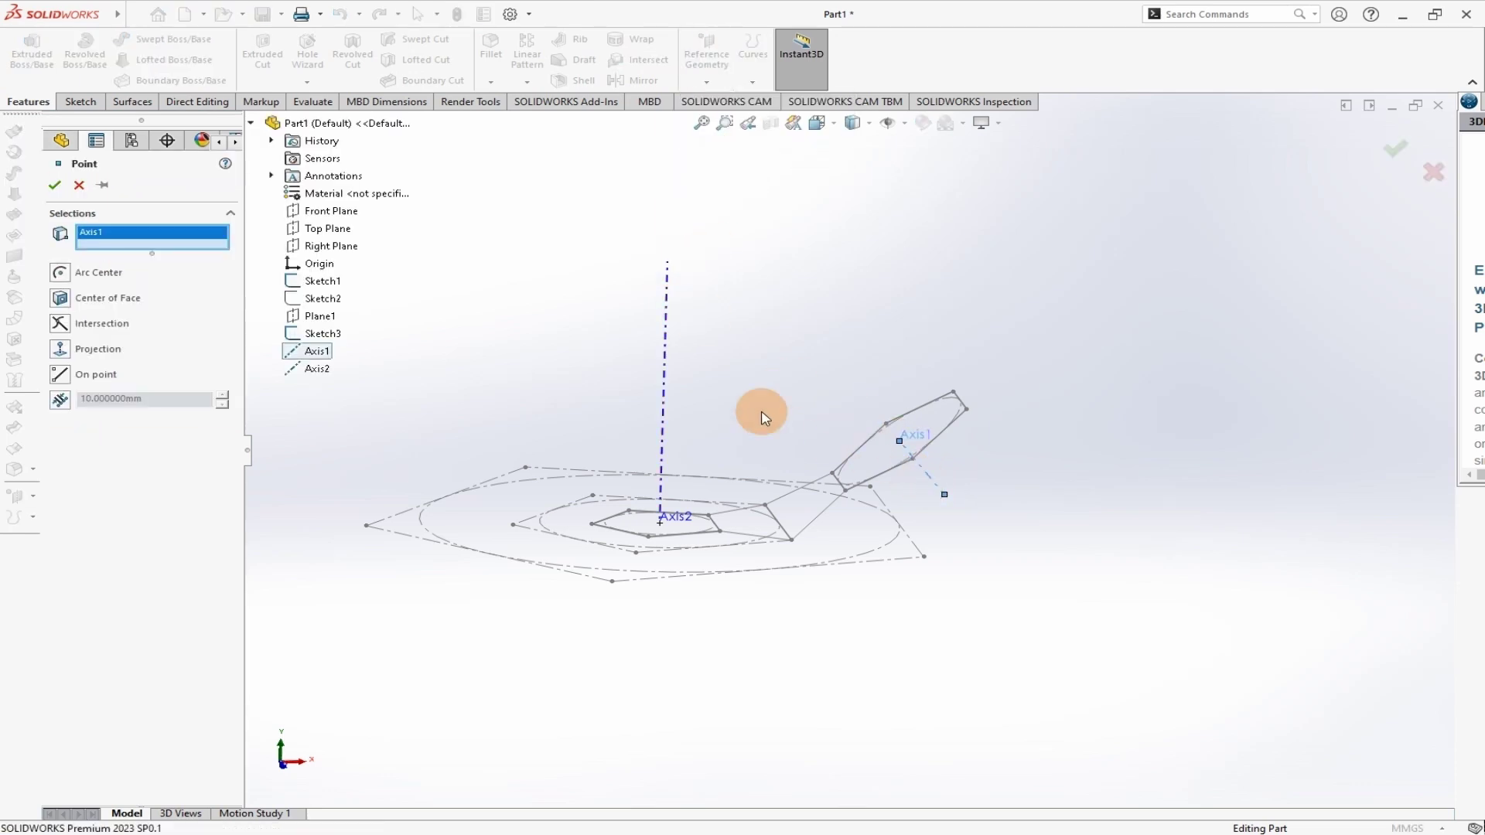
left_click(663, 363)
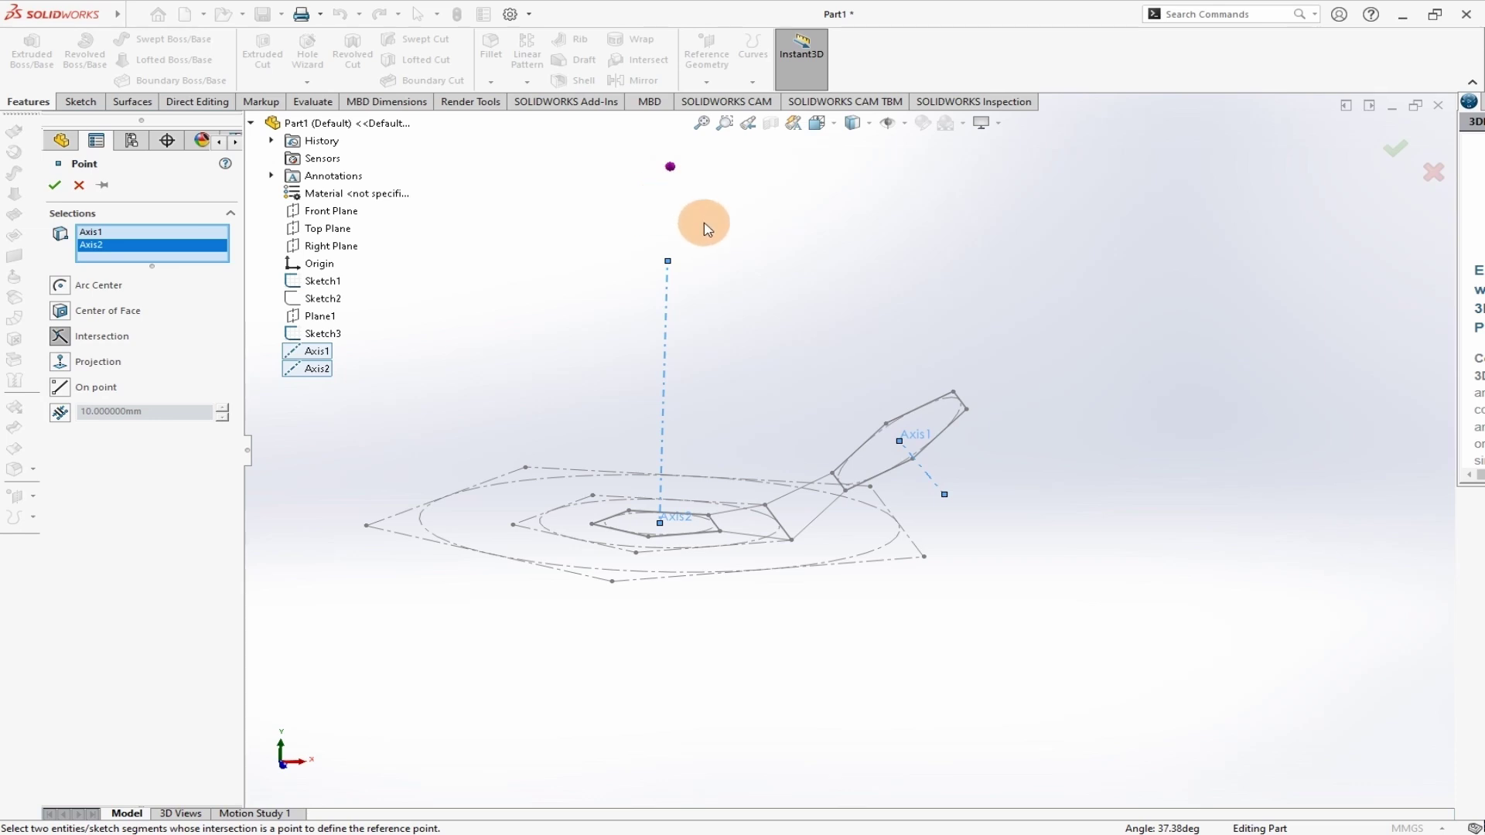
left_click(54, 186)
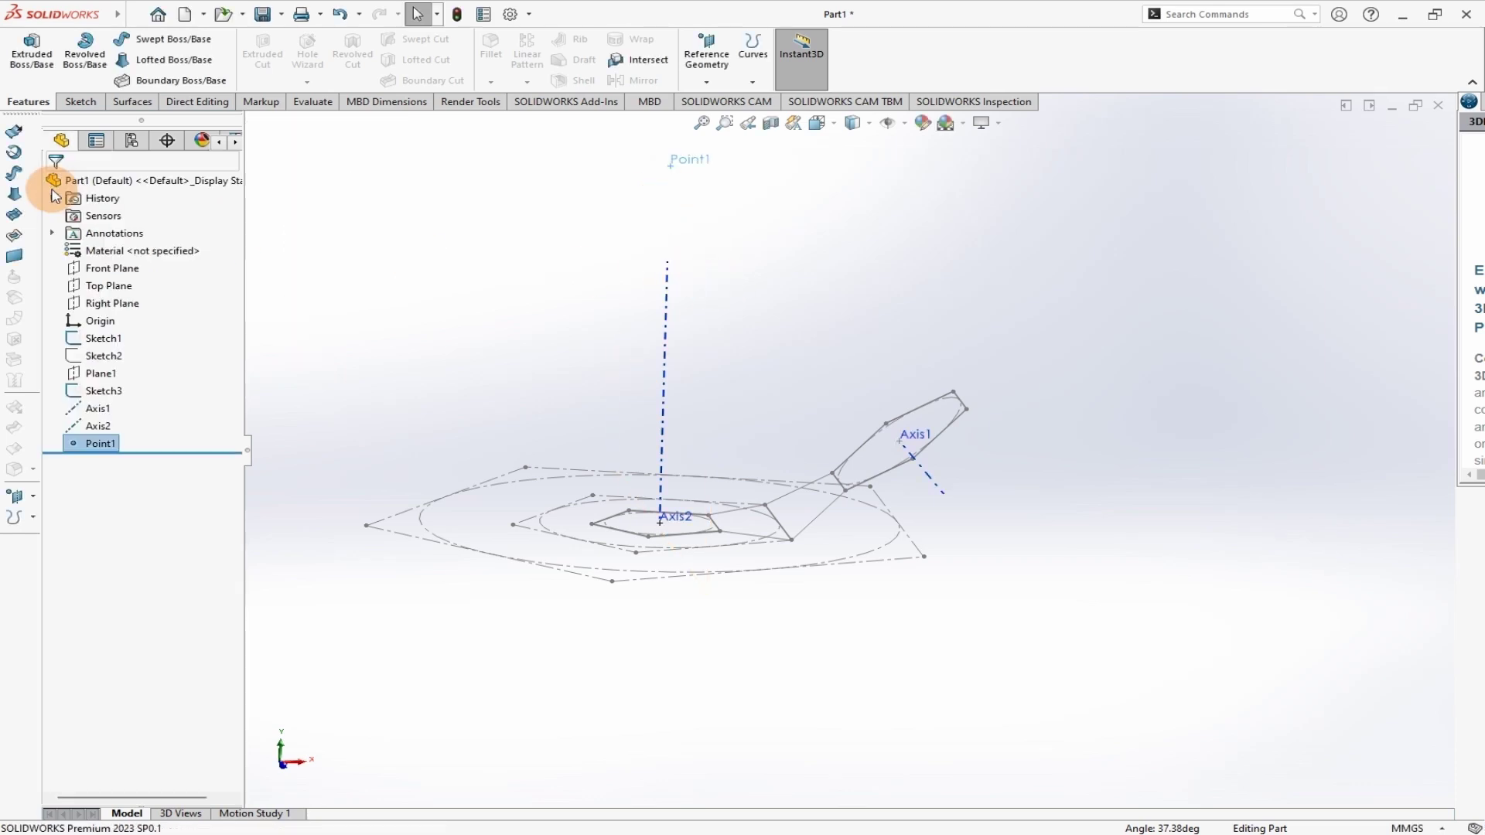
- Create a 3D sketch containing a single sketch point coincident with Point1, and exit the sketch
scroll(691, 271, "down", 2)
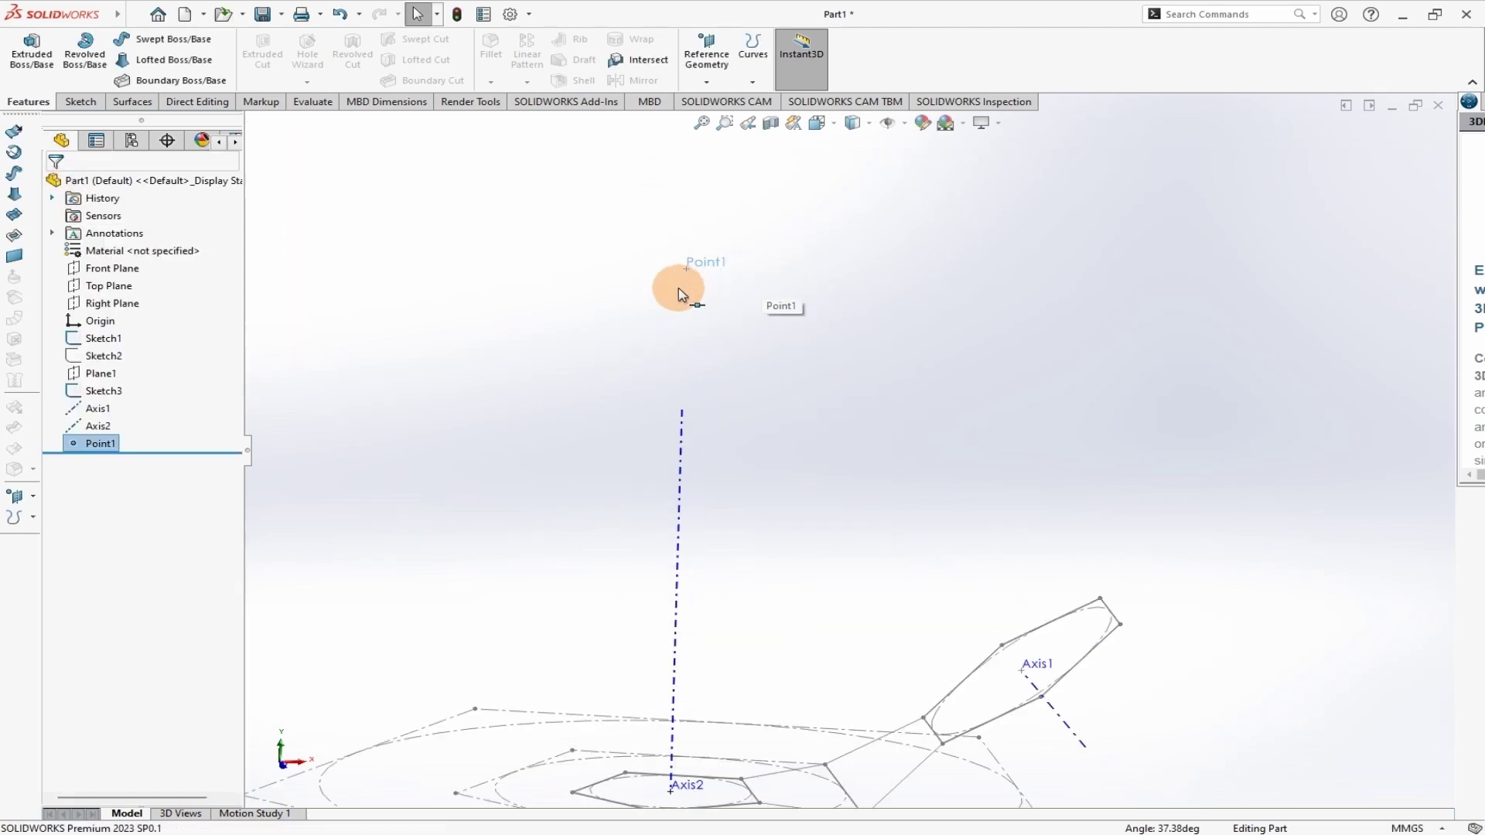
left_click(83, 103)
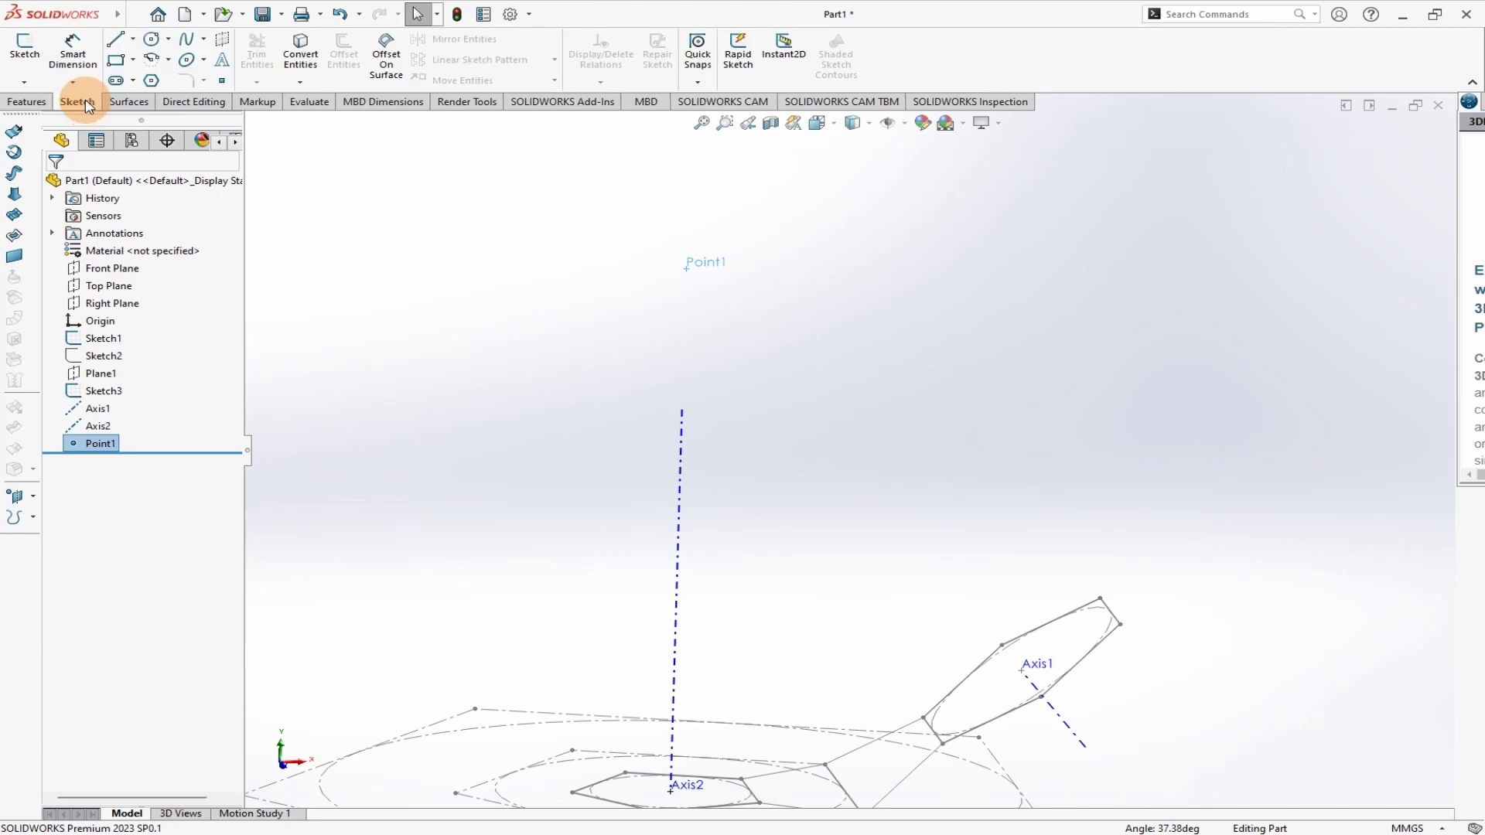
left_click(24, 81)
left_click(49, 116)
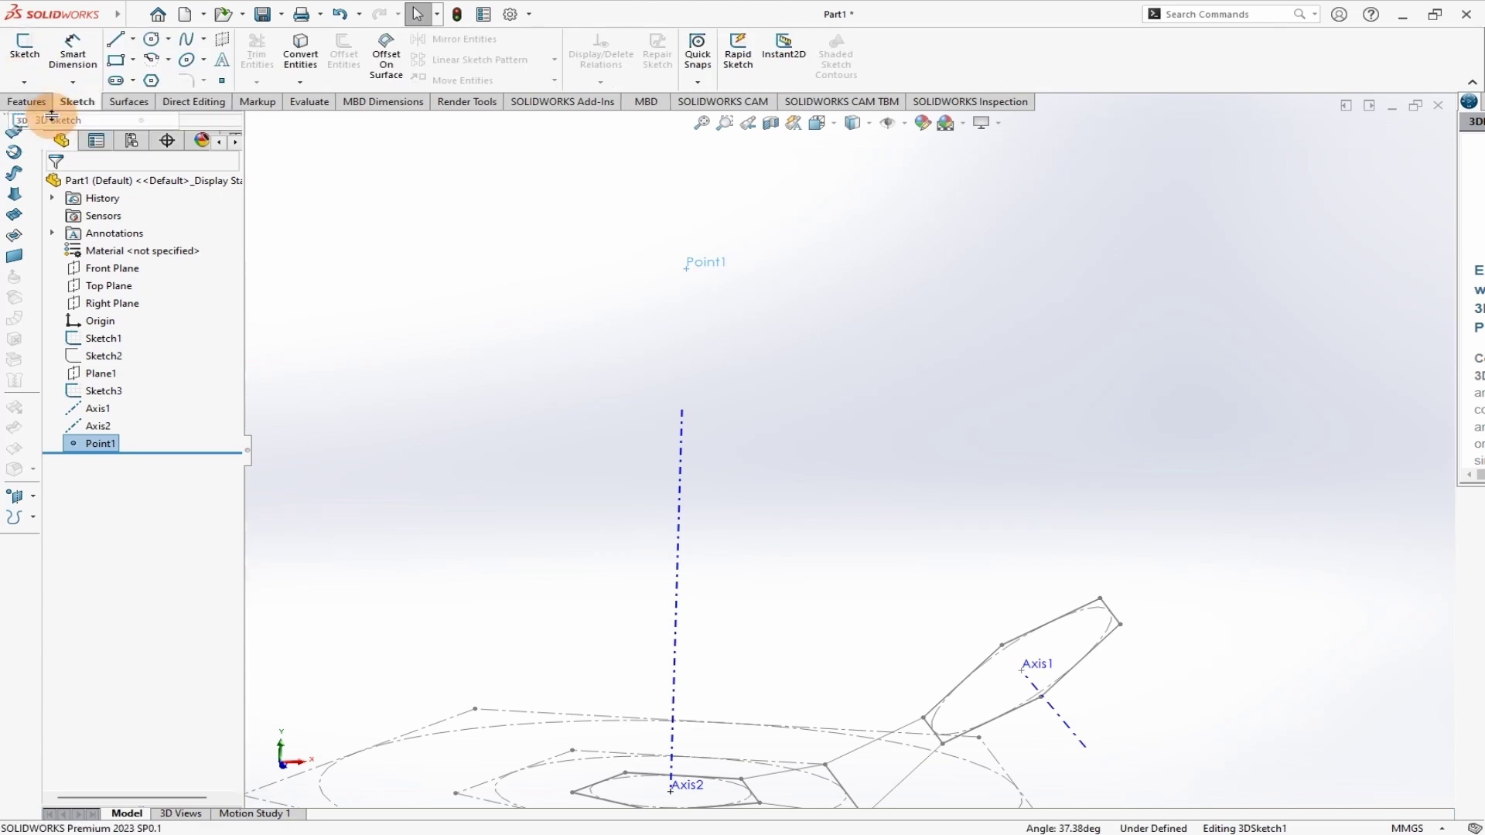
left_click(222, 82)
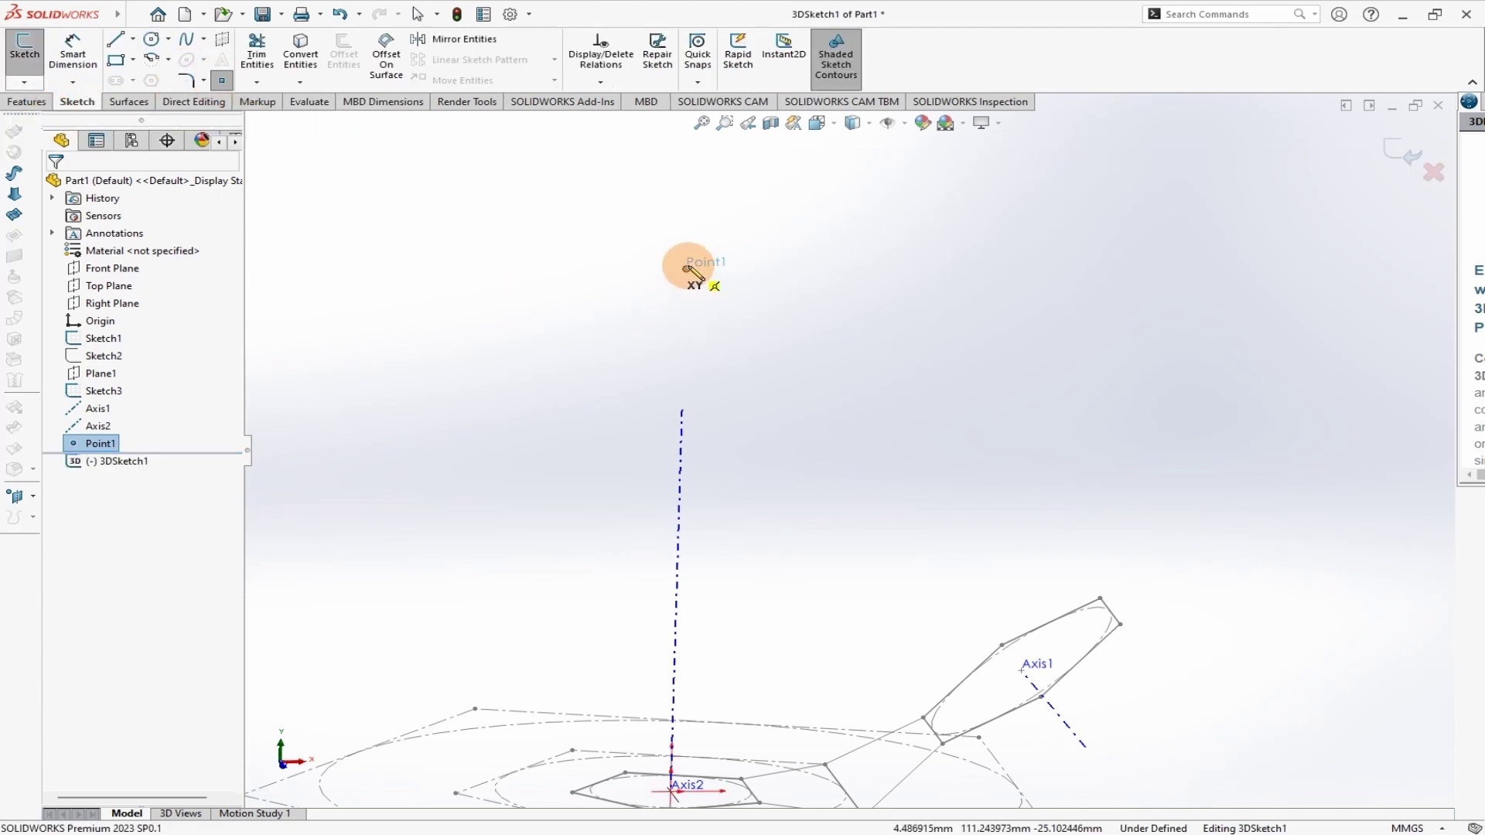
left_click_drag(685, 267, 710, 275)
left_click(685, 268)
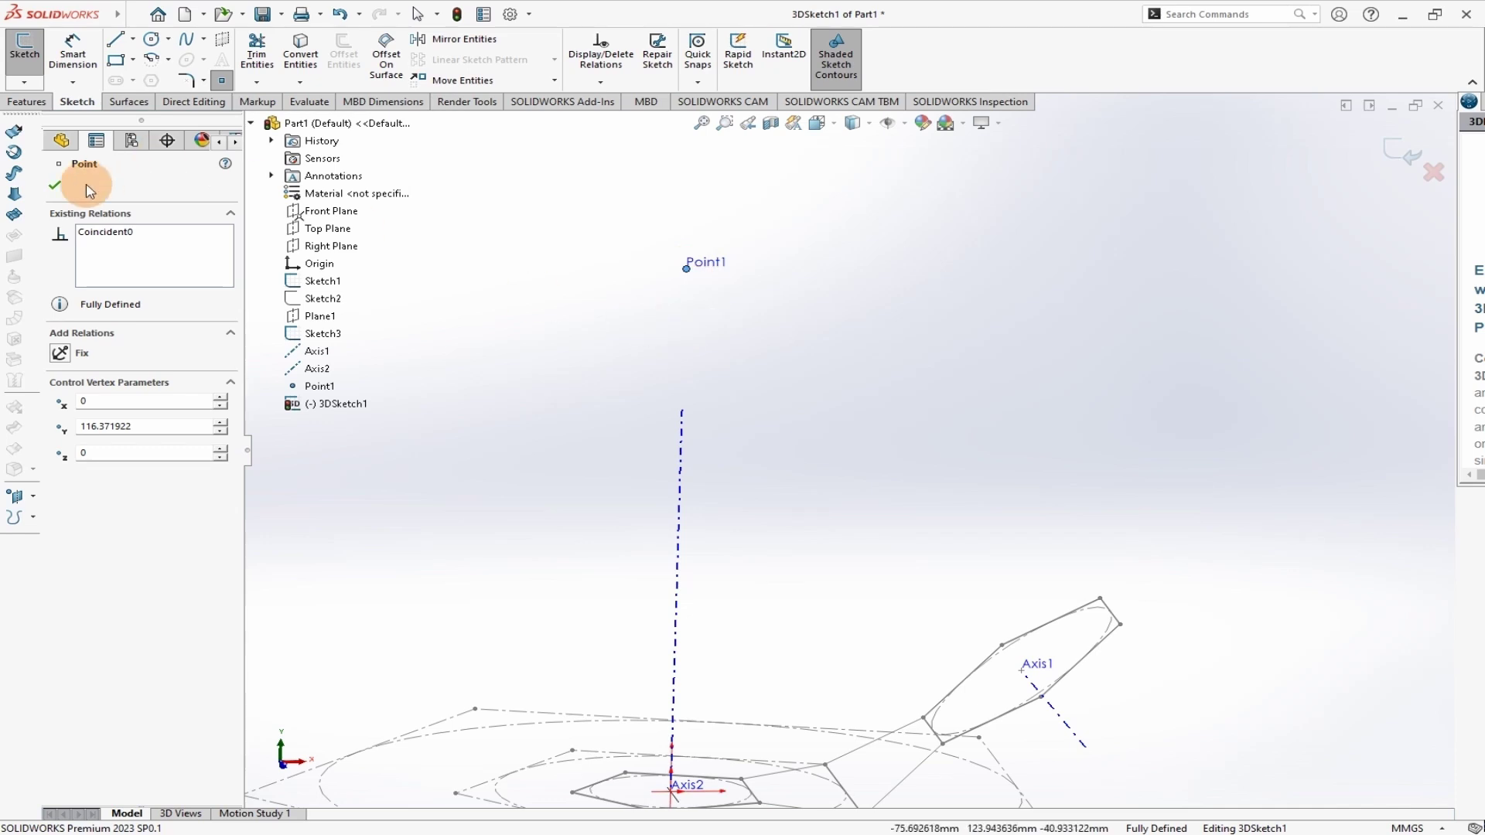
left_click(56, 181)
key("f")
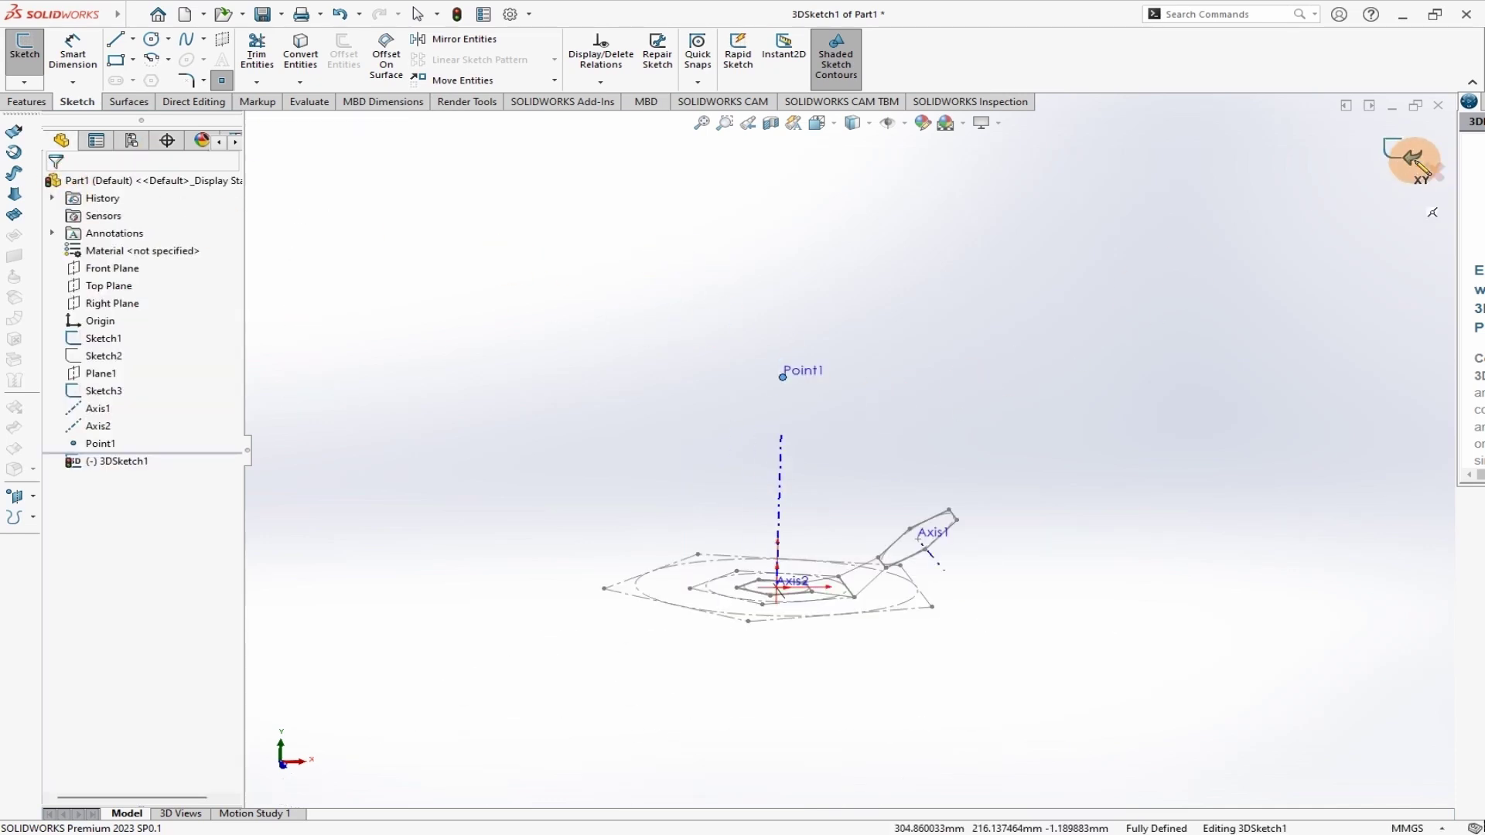
left_click(1401, 155)
- Loft a solid from the 3D sketch point to the small pentagon, selecting the pentagon's edges as a closed group
mouse_move(993, 475)
middle_mouse_down()
mouse_move(1031, 642)
mouse_move(1000, 546)
mouse_move(1037, 524)
mouse_move(1077, 601)
mouse_move(1044, 606)
mouse_move(1031, 556)
middle_mouse_up()
scroll(921, 629, "down", 3)
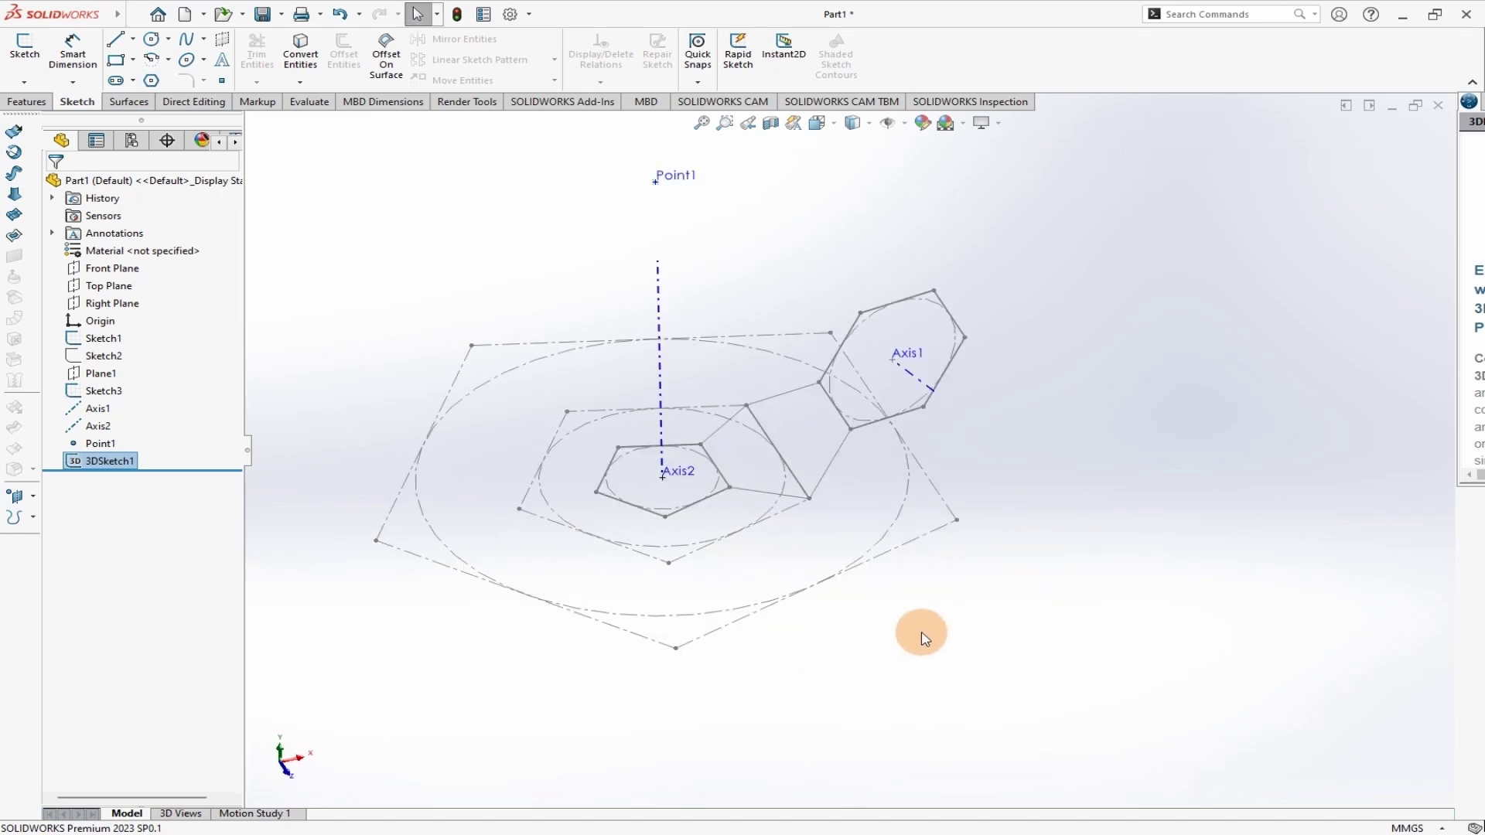
scroll(911, 606, "up", 2)
left_click(27, 102)
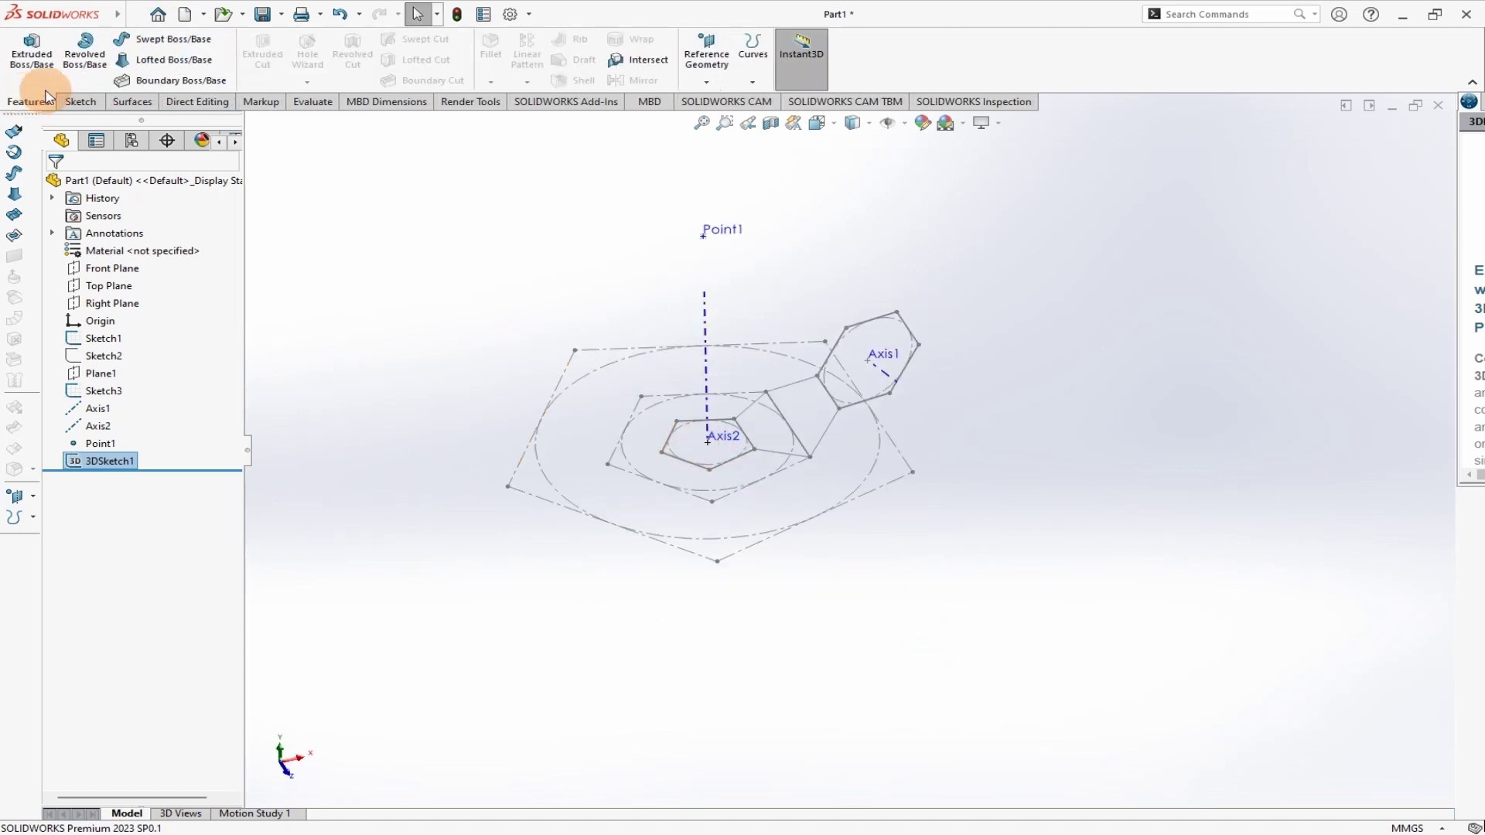
left_click(159, 66)
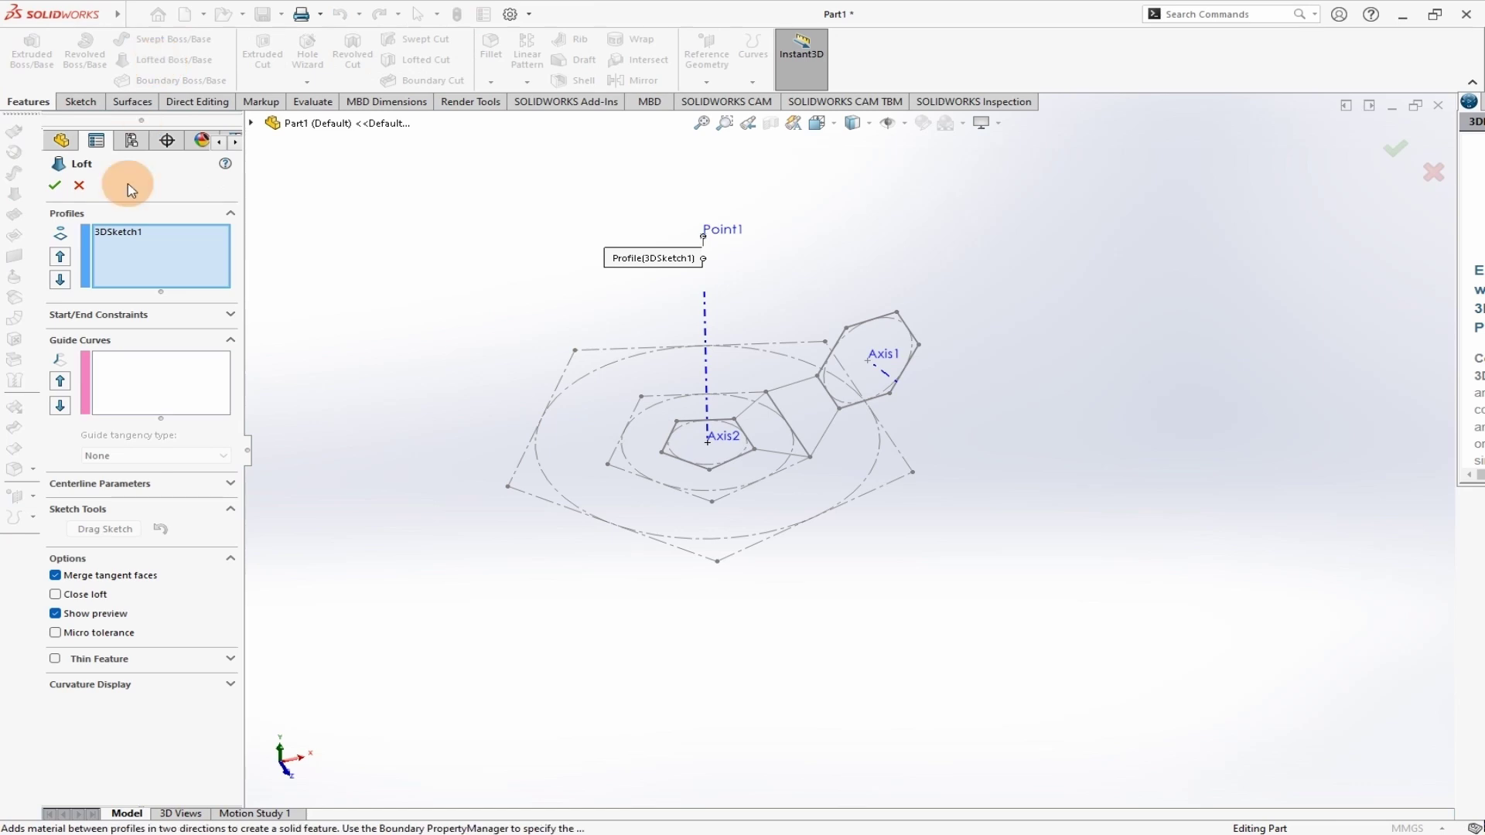
left_click(127, 257)
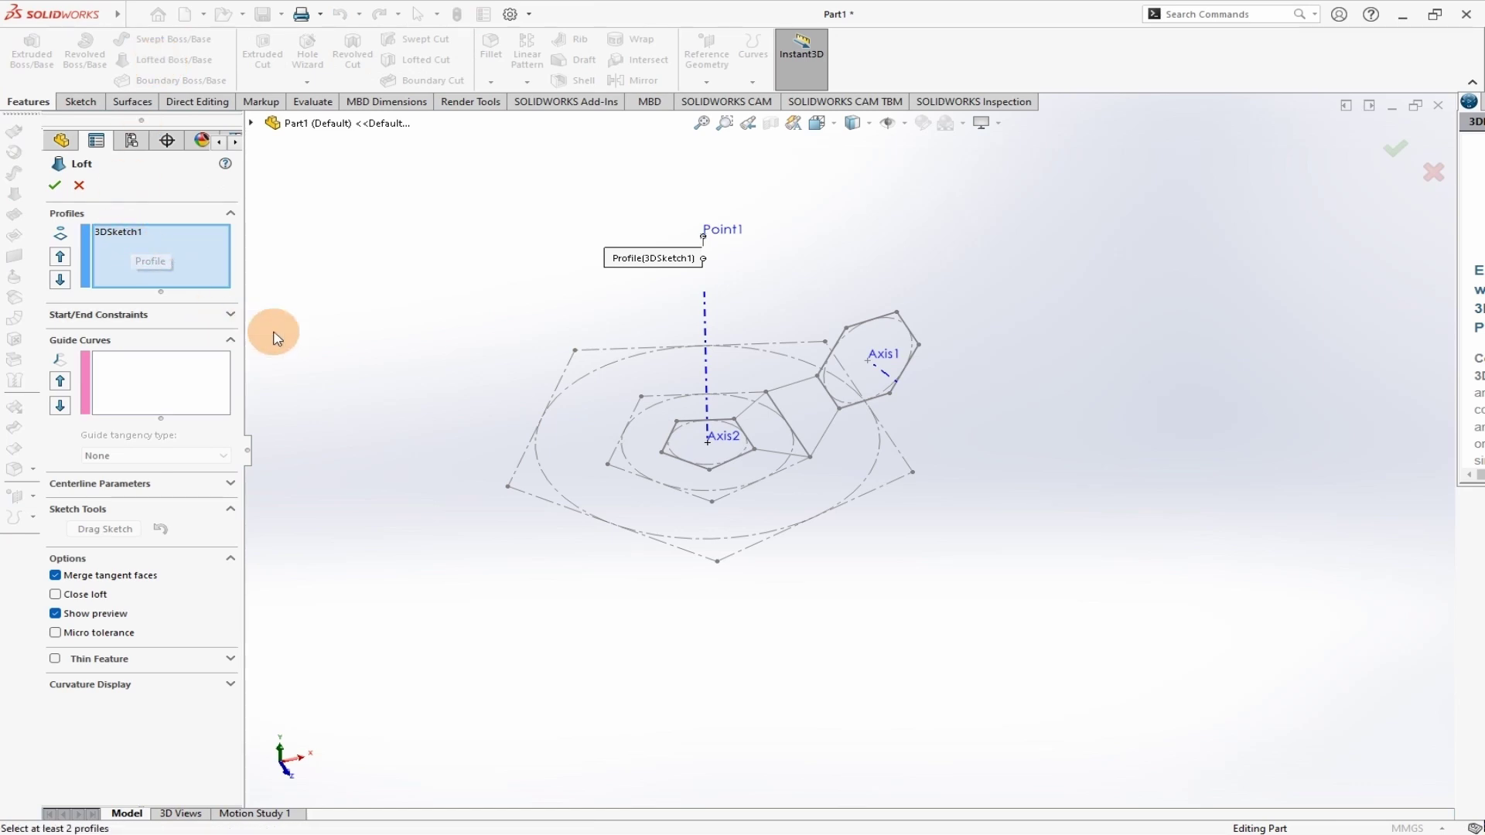
scroll(727, 461, "down", 3)
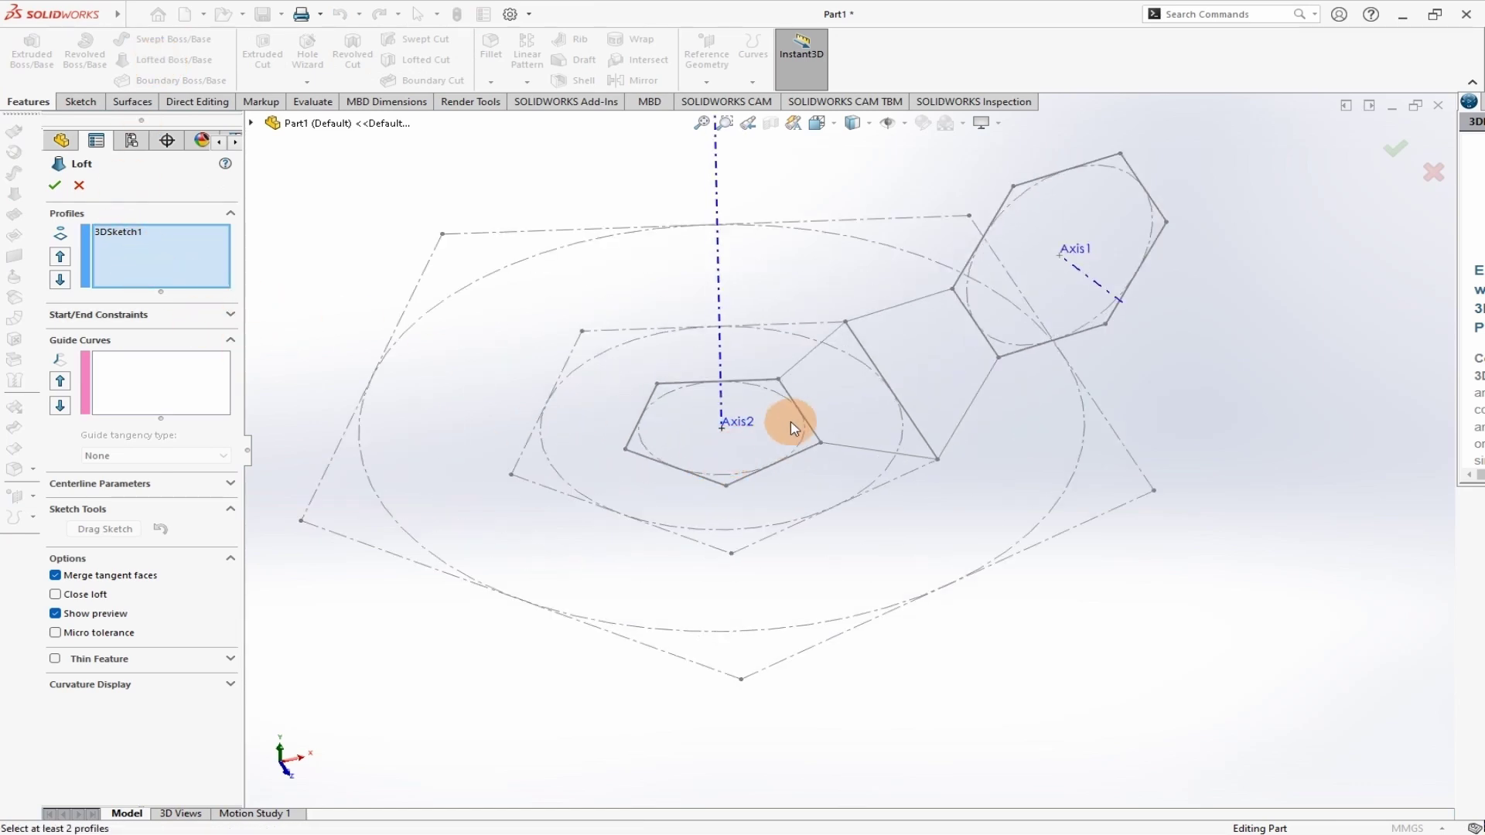
left_click(816, 435)
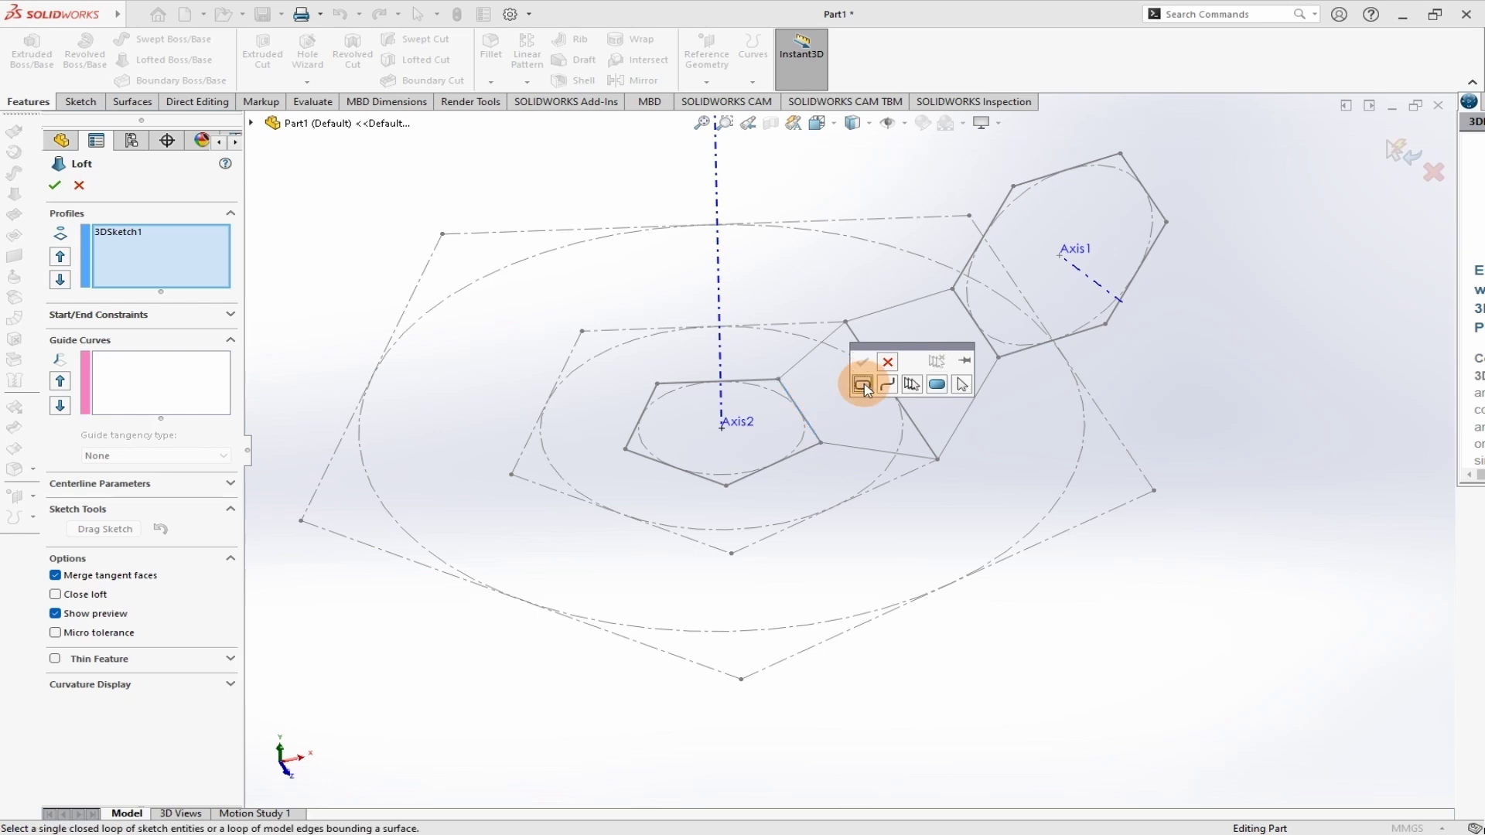
left_click(912, 387)
left_click(780, 468)
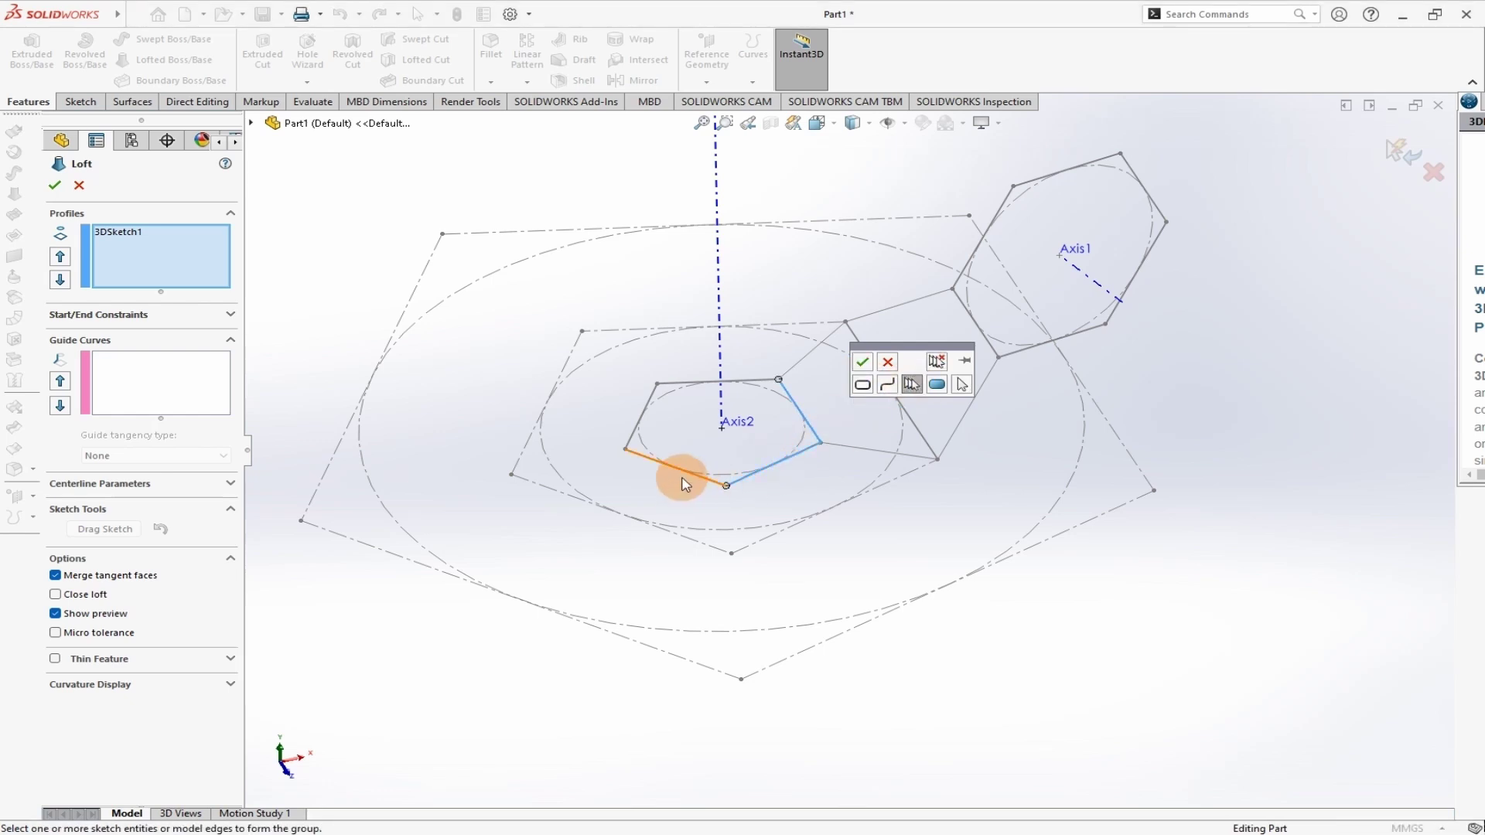
left_click(680, 475)
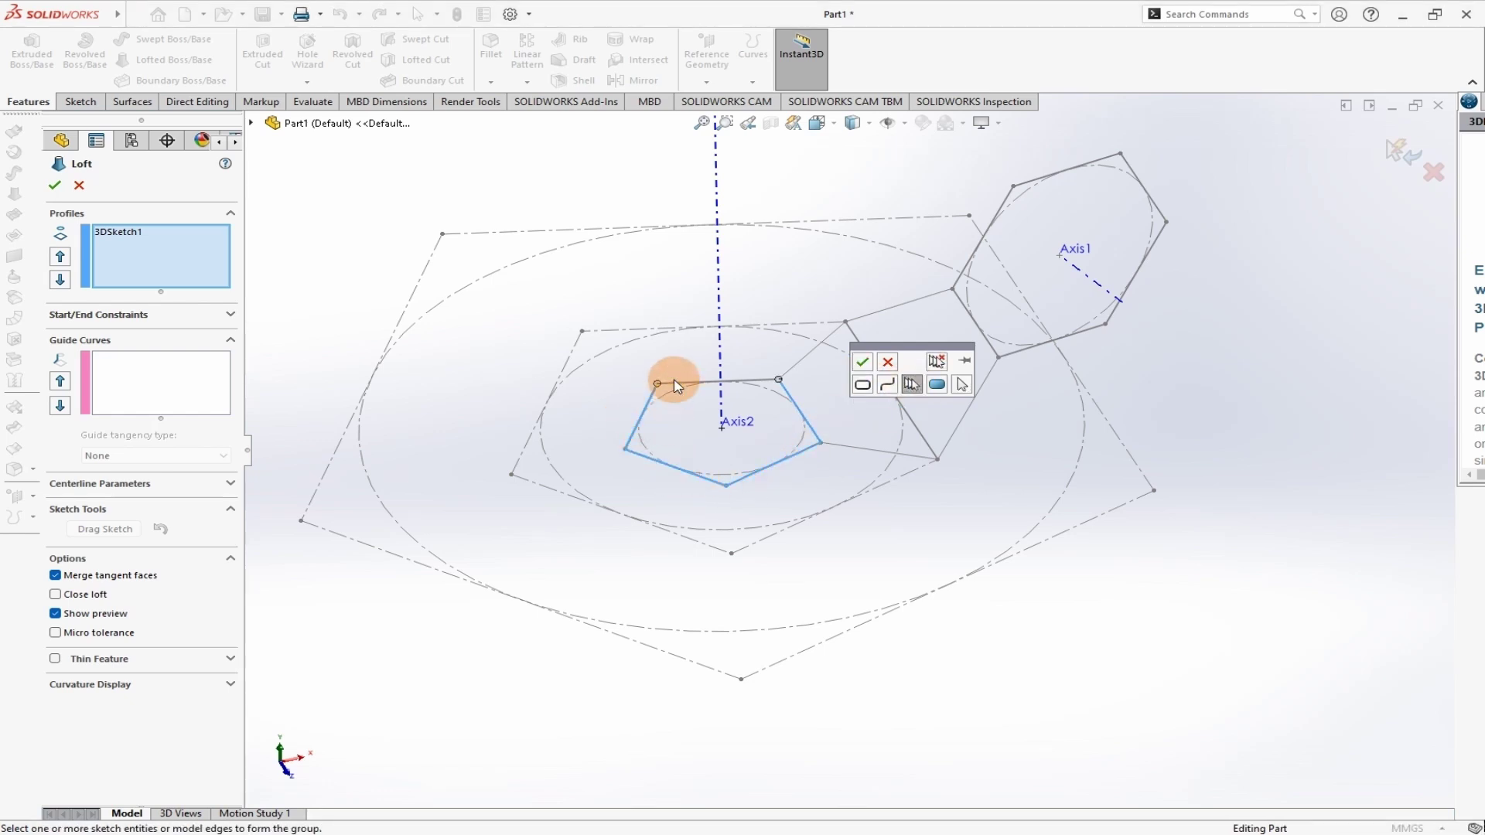
left_click(863, 362)
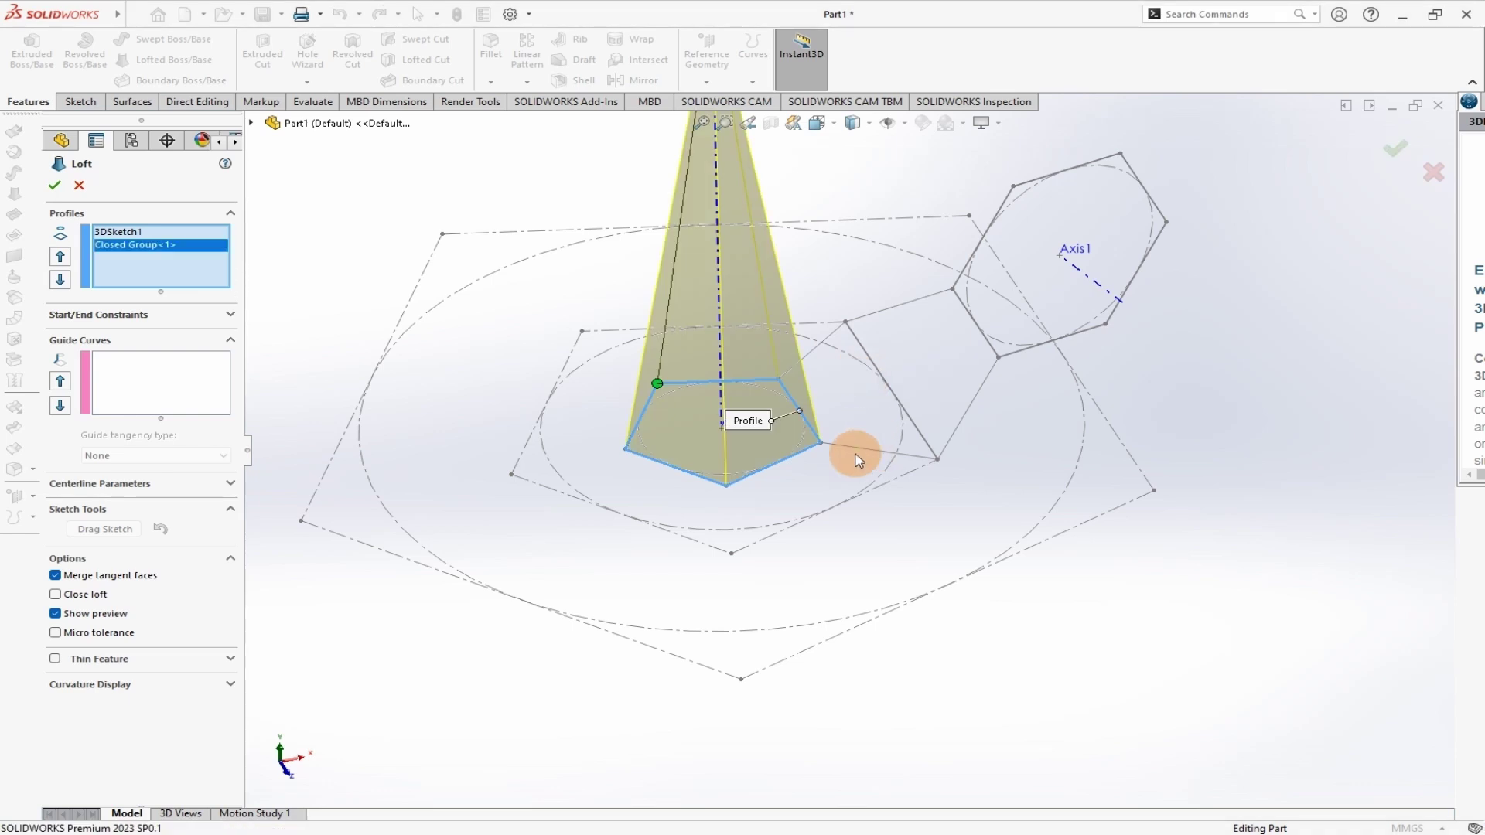
left_click(51, 189)
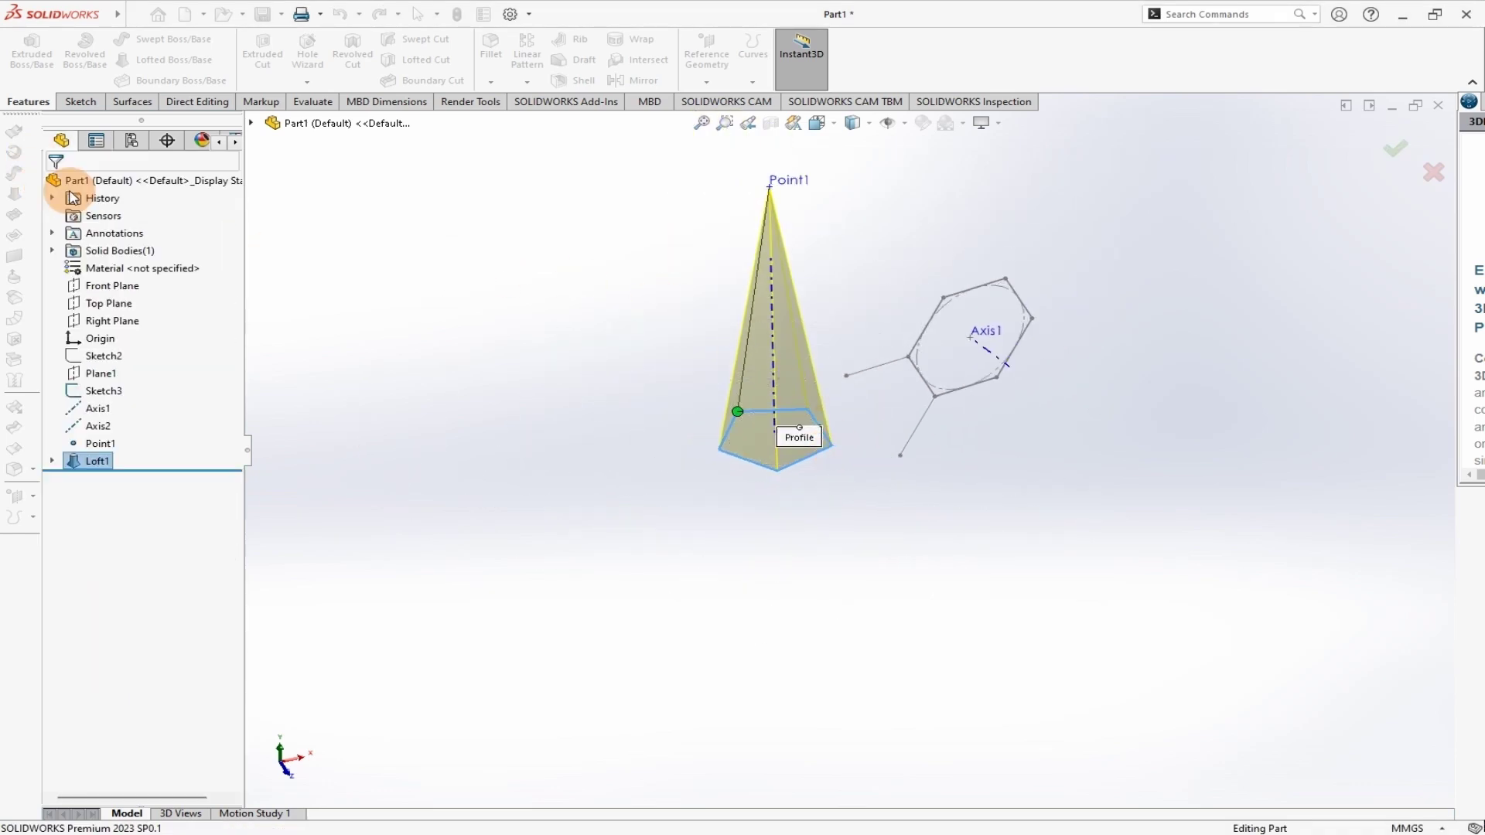
- Leave the empty loft command and show Sketch1, which is absorbed under Loft1
mouse_move(1070, 448)
middle_mouse_down()
mouse_move(985, 478)
mouse_move(1028, 490)
mouse_move(1044, 473)
middle_mouse_up()
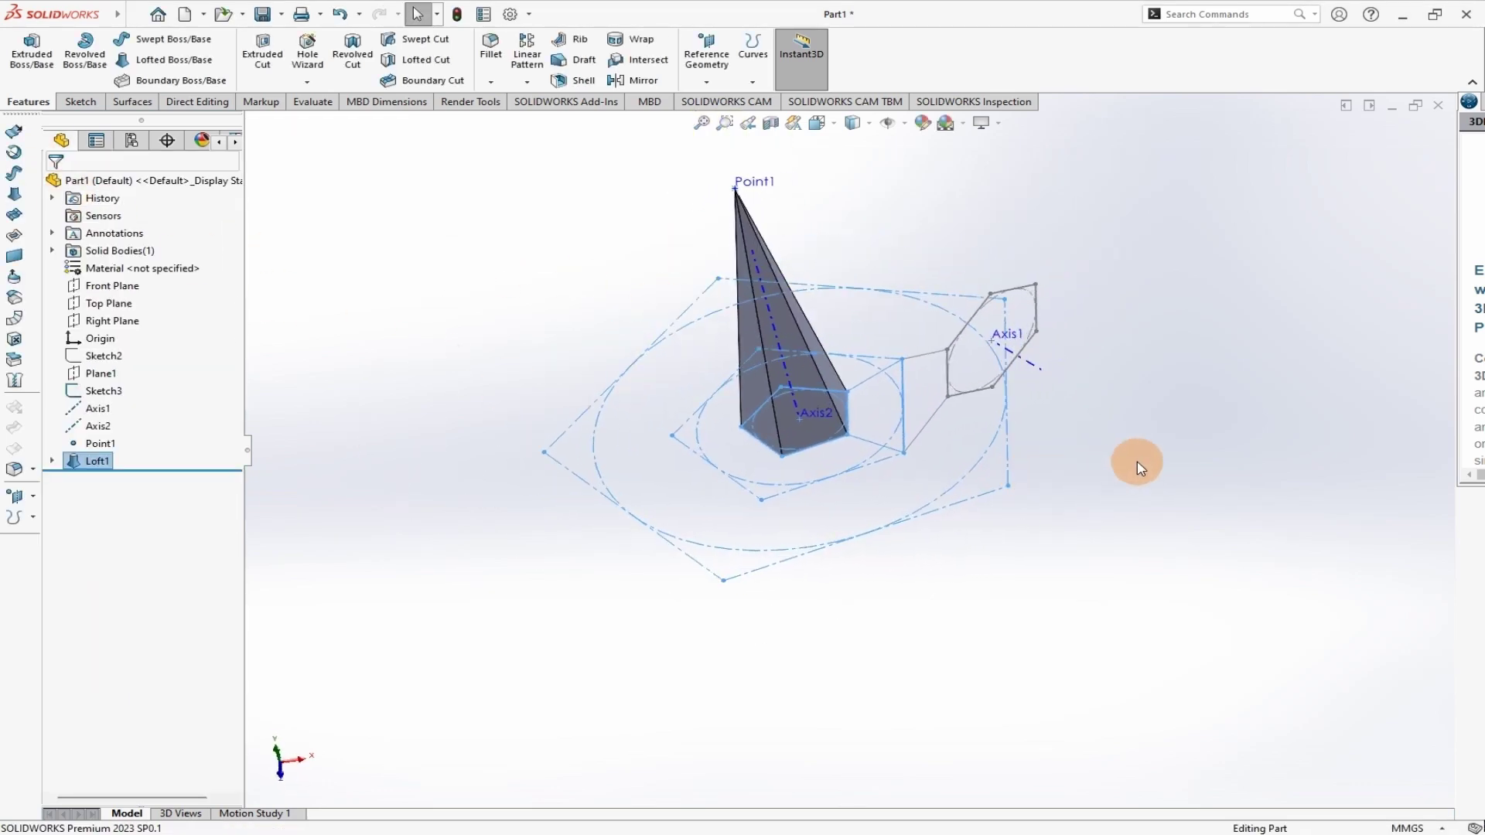
left_click(177, 62)
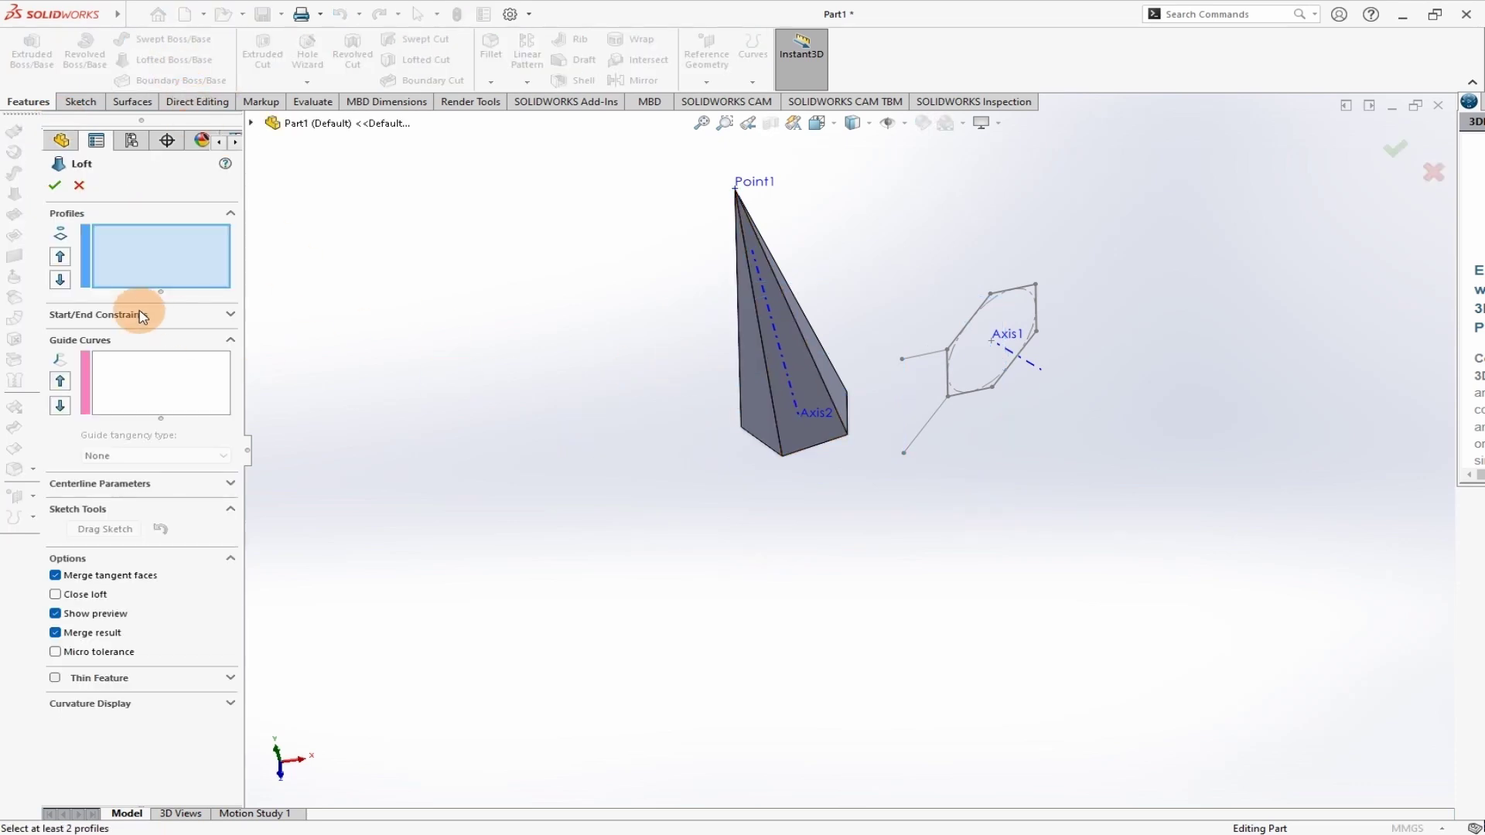
left_click(76, 186)
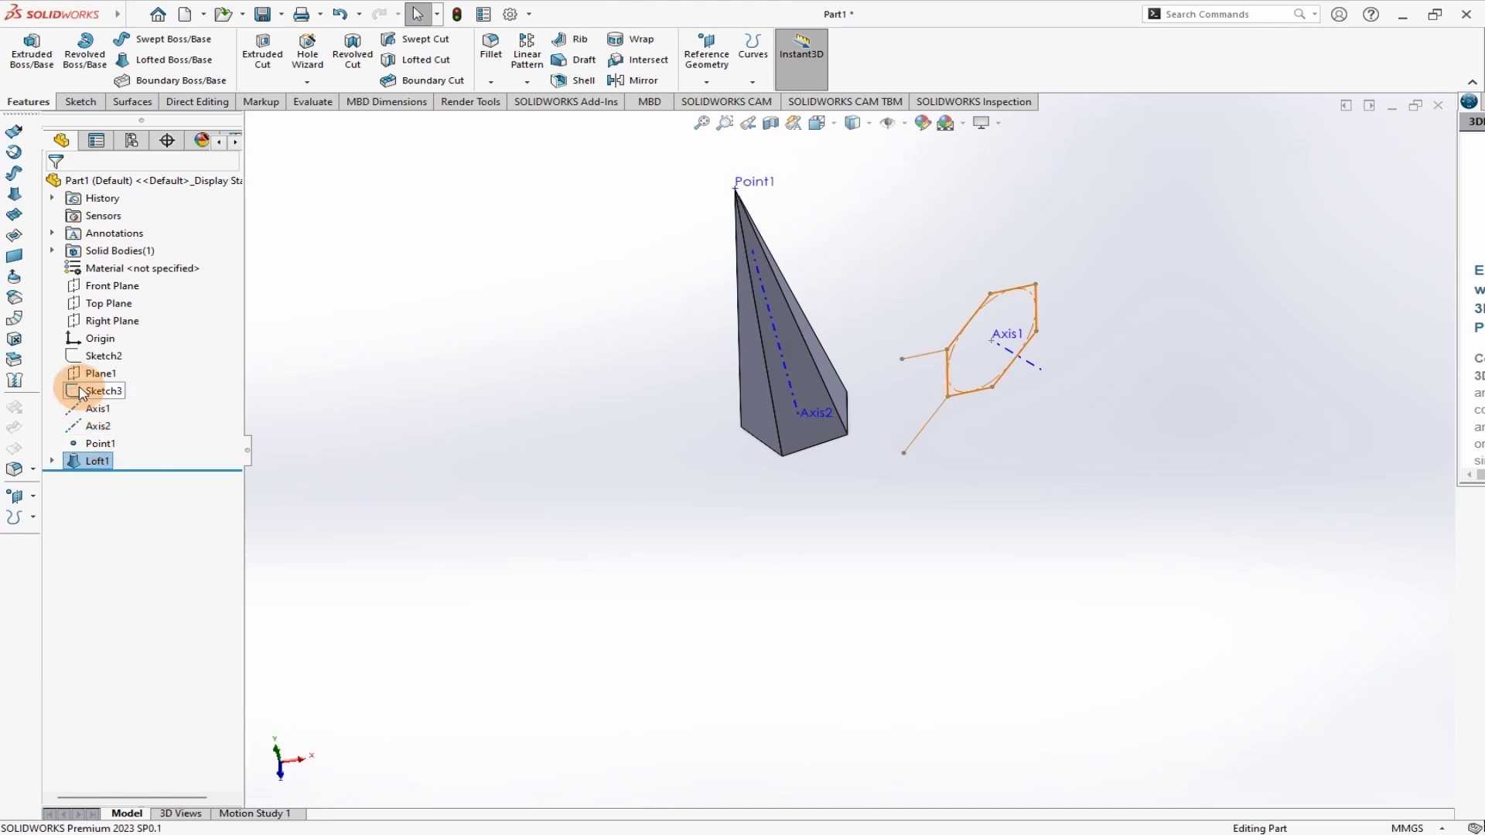
left_click(52, 461)
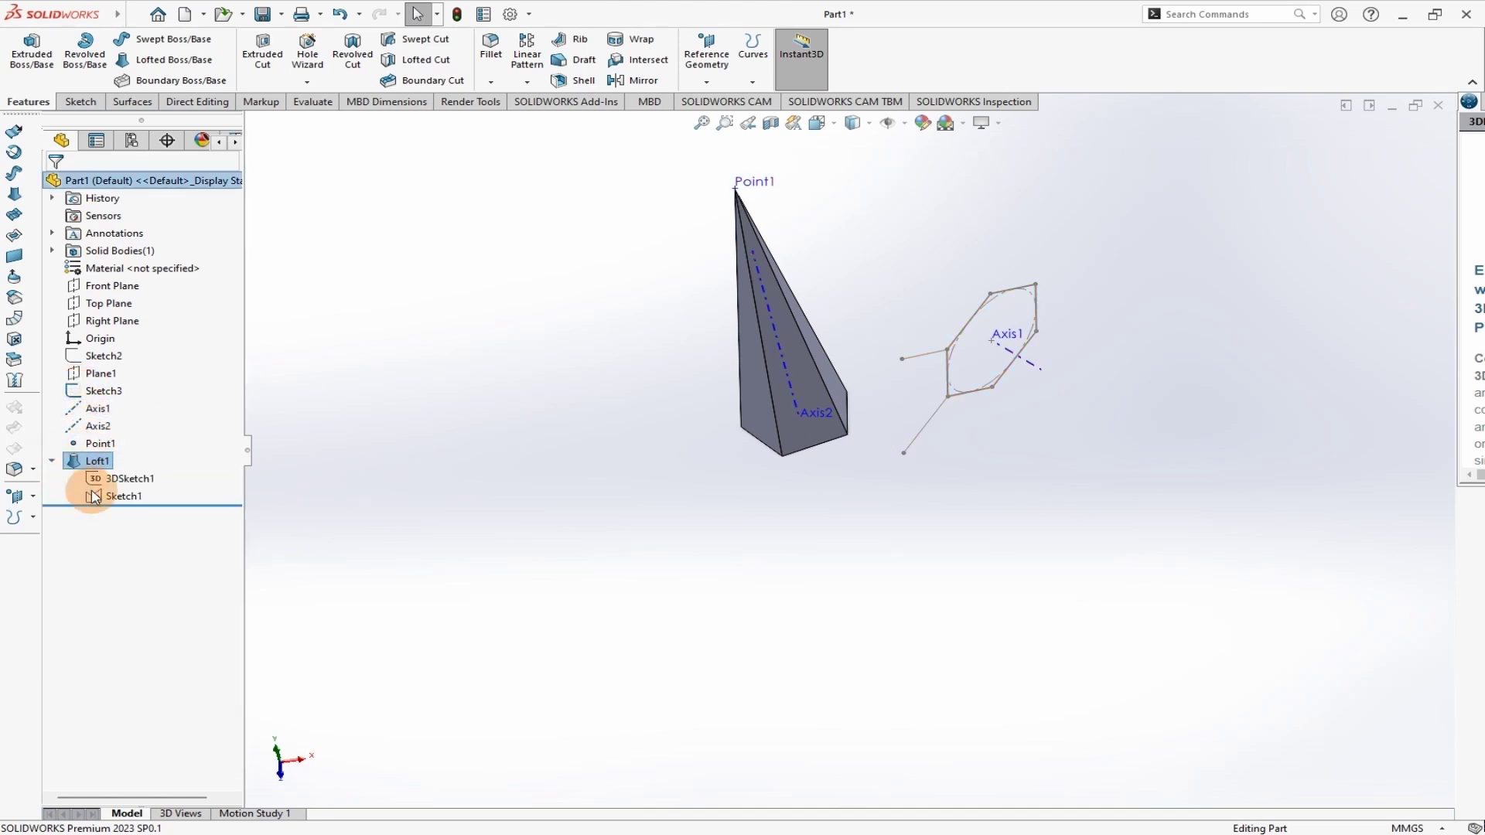
left_click(118, 496)
left_click(128, 474)
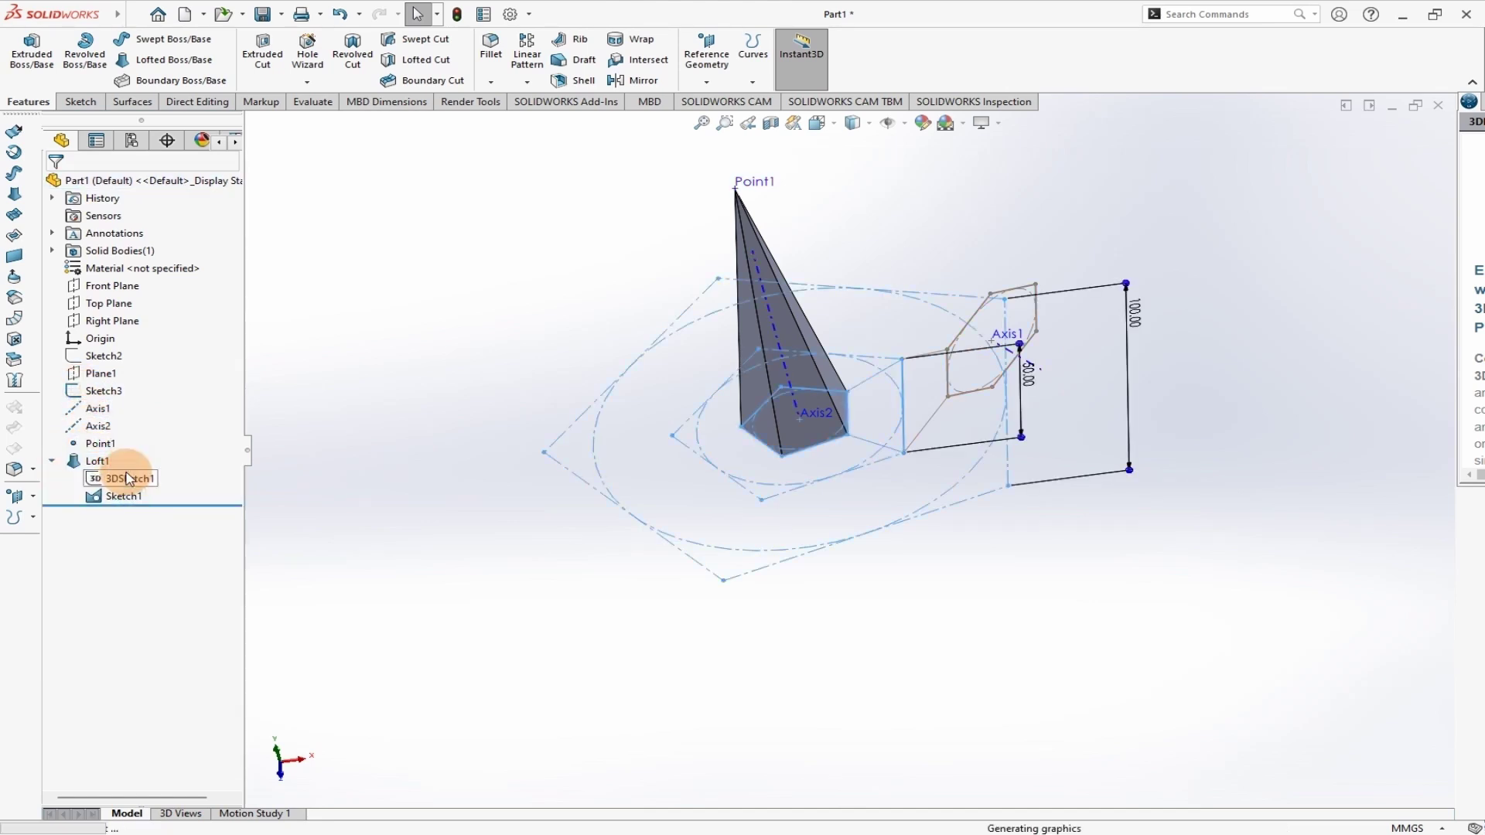
- Loft the closed trapezoid beside the pentagon's edge in Sketch1 up to Point1, with Merge result enabled
scroll(857, 400, "down", 3)
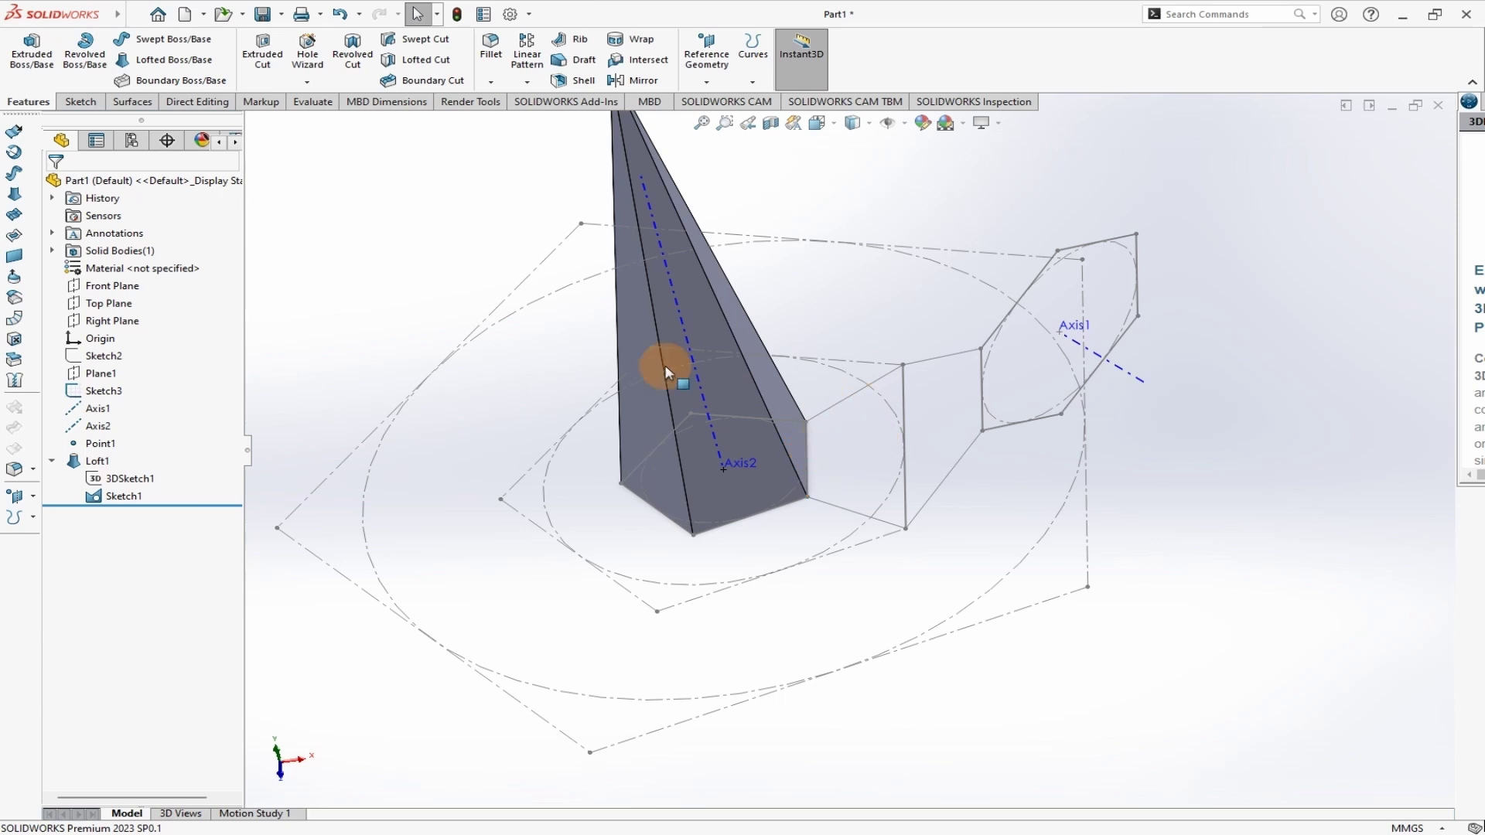
left_click(125, 62)
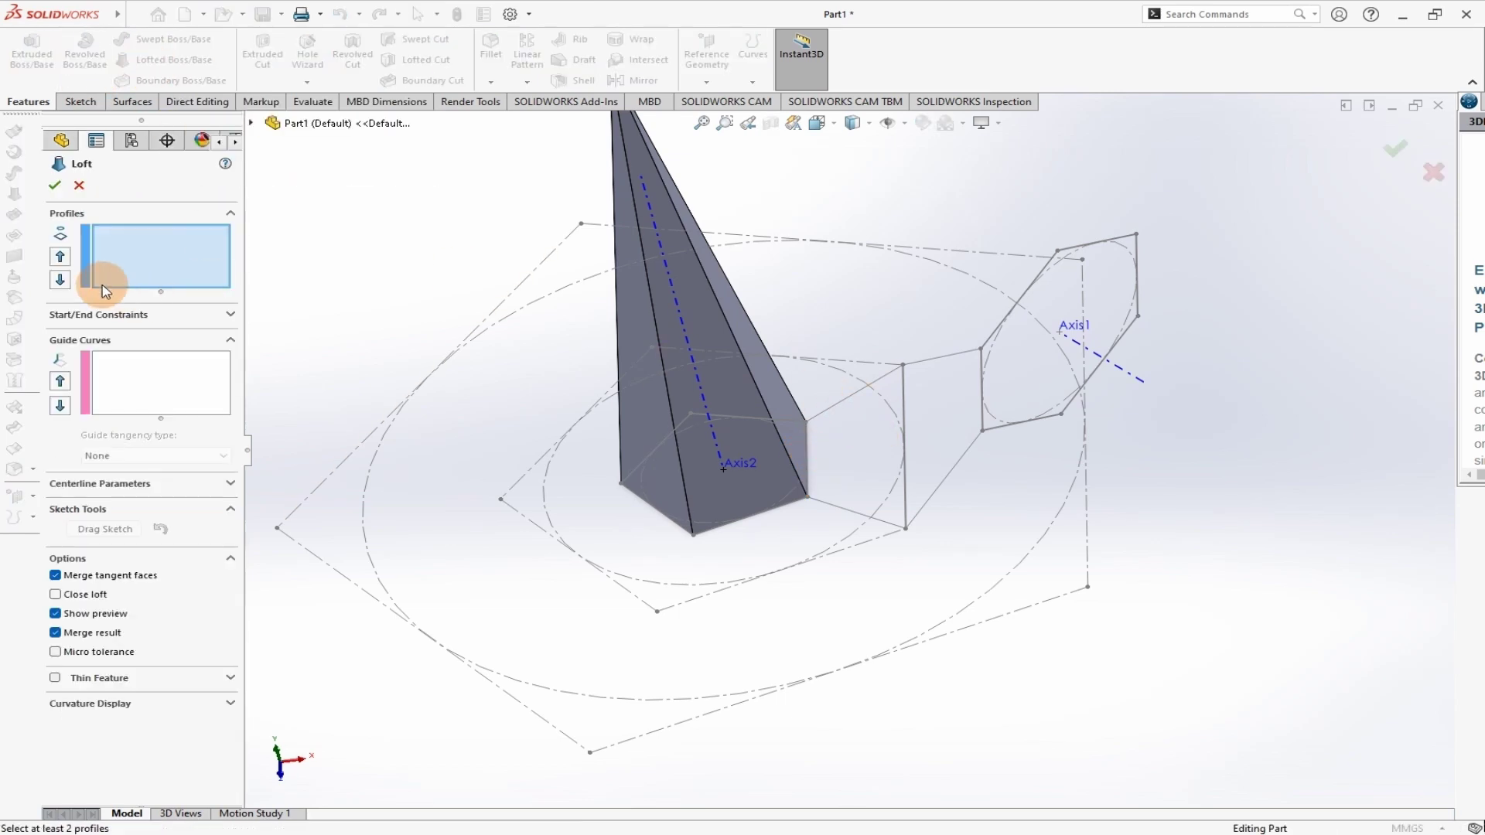
left_click(906, 409)
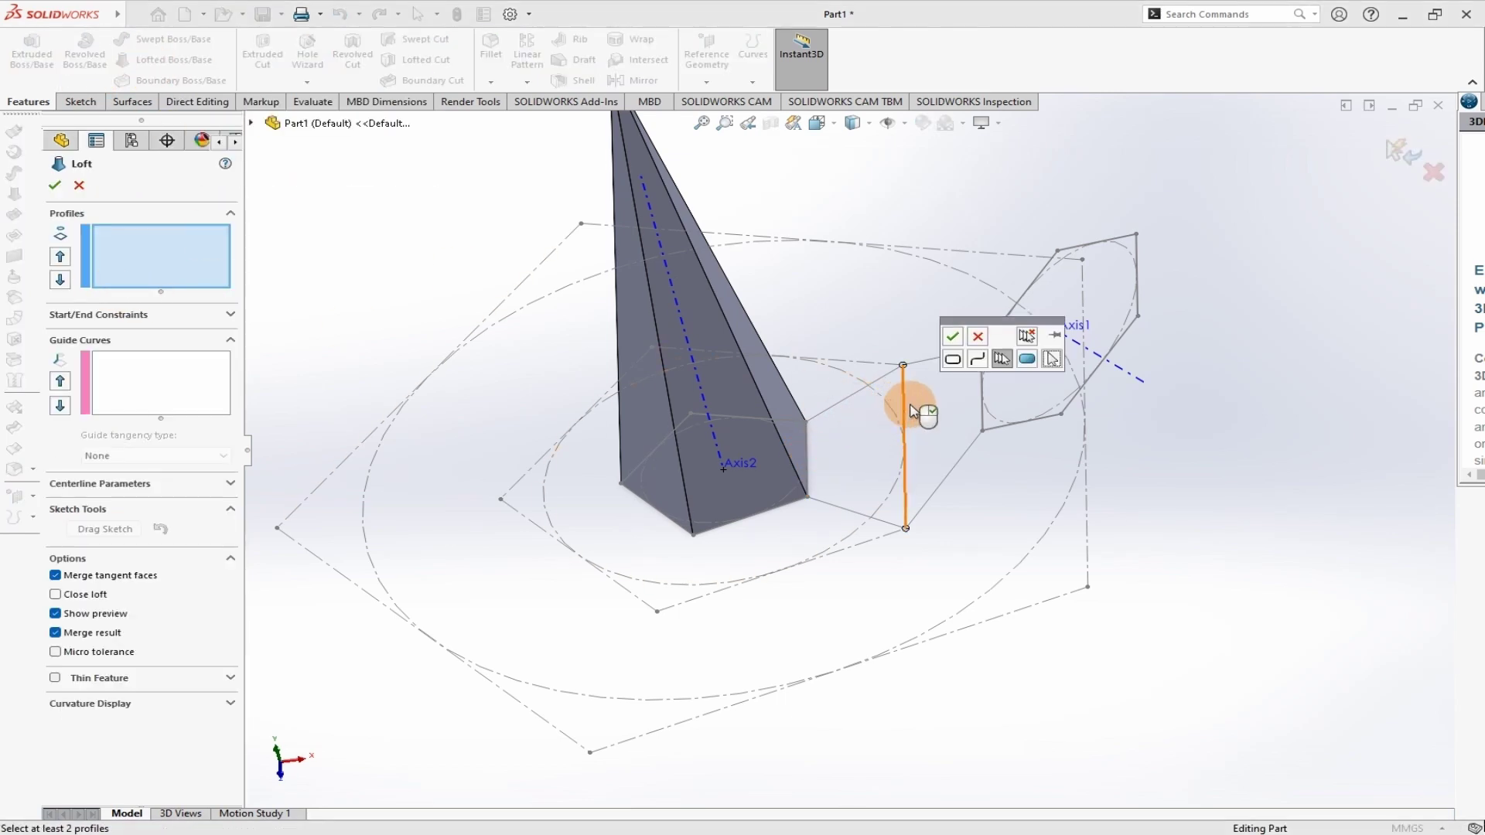
left_click(855, 393)
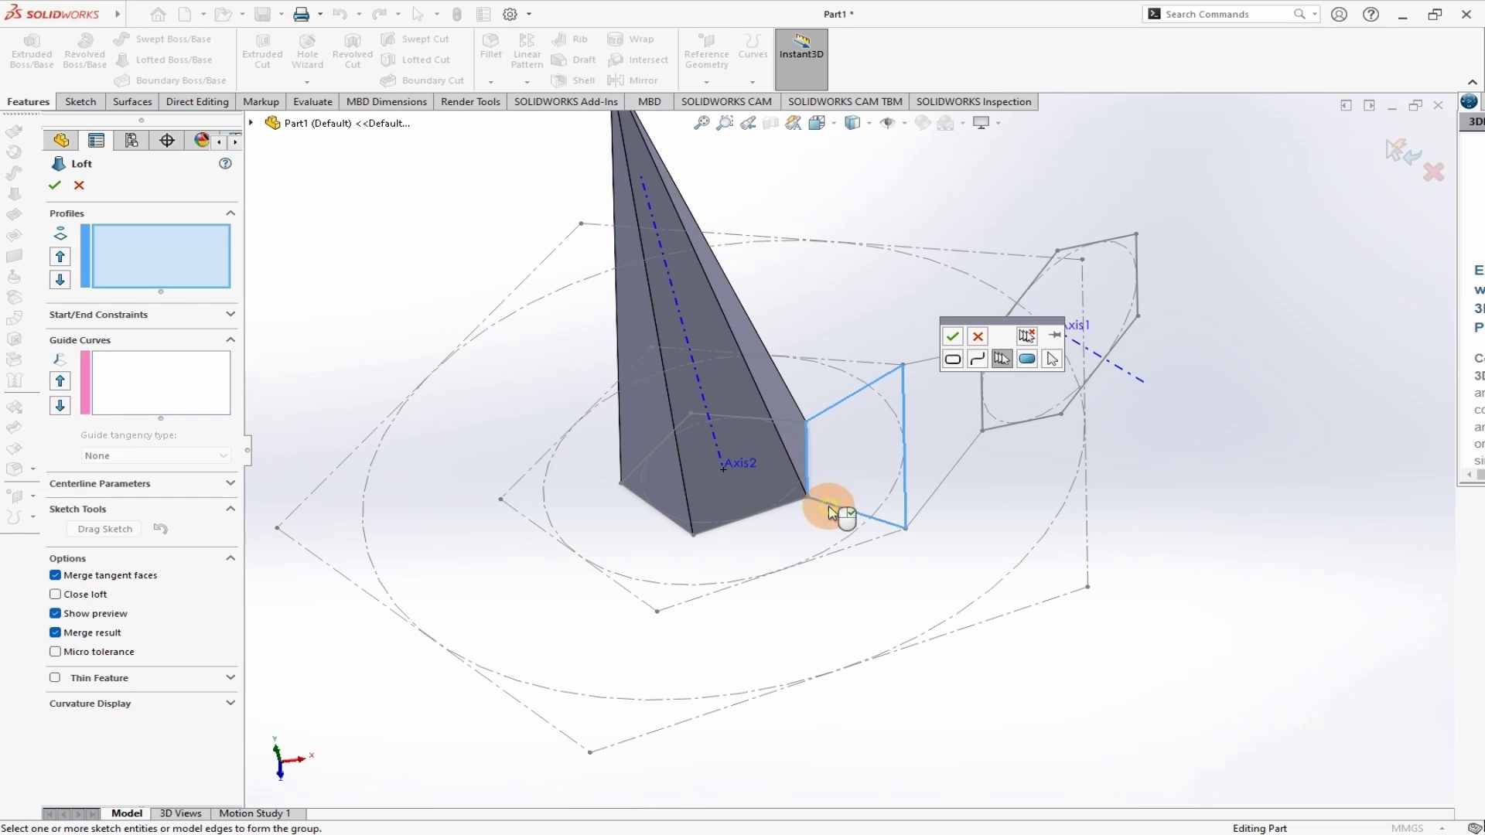
scroll(859, 488, "up", 3)
left_click(952, 338)
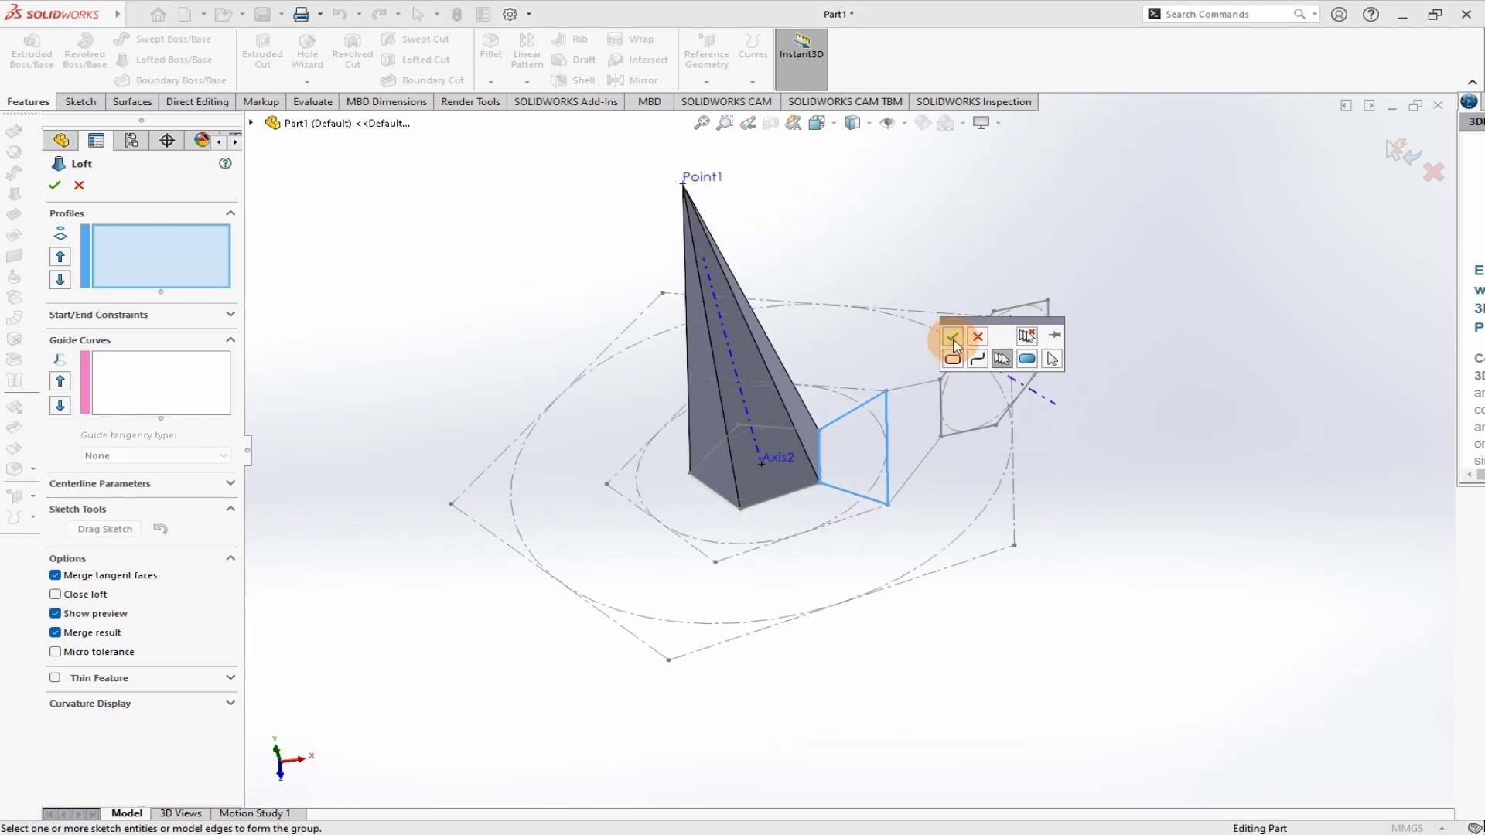
left_click(694, 188)
left_click(686, 184)
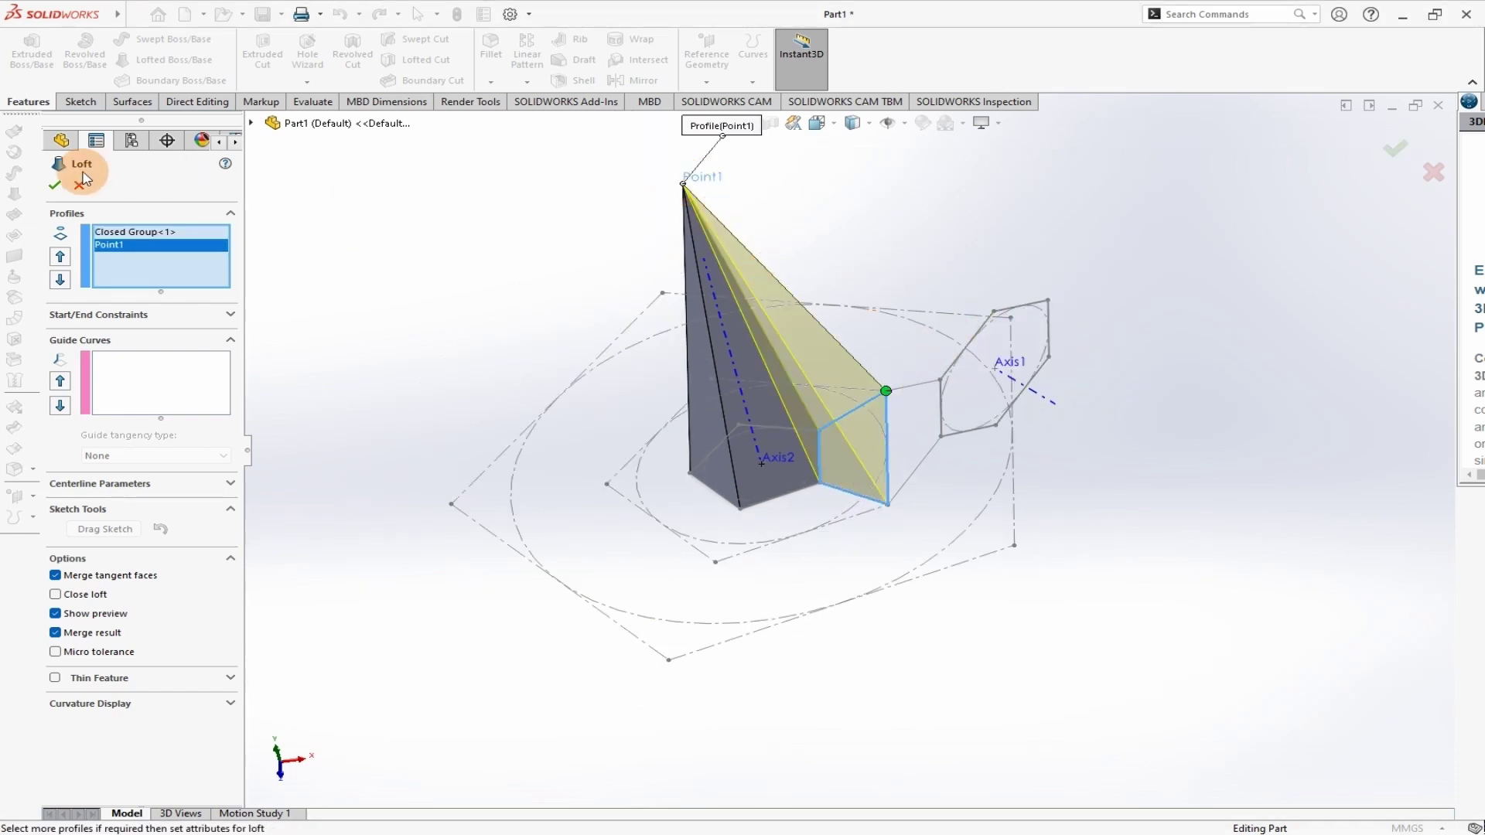
left_click(55, 186)
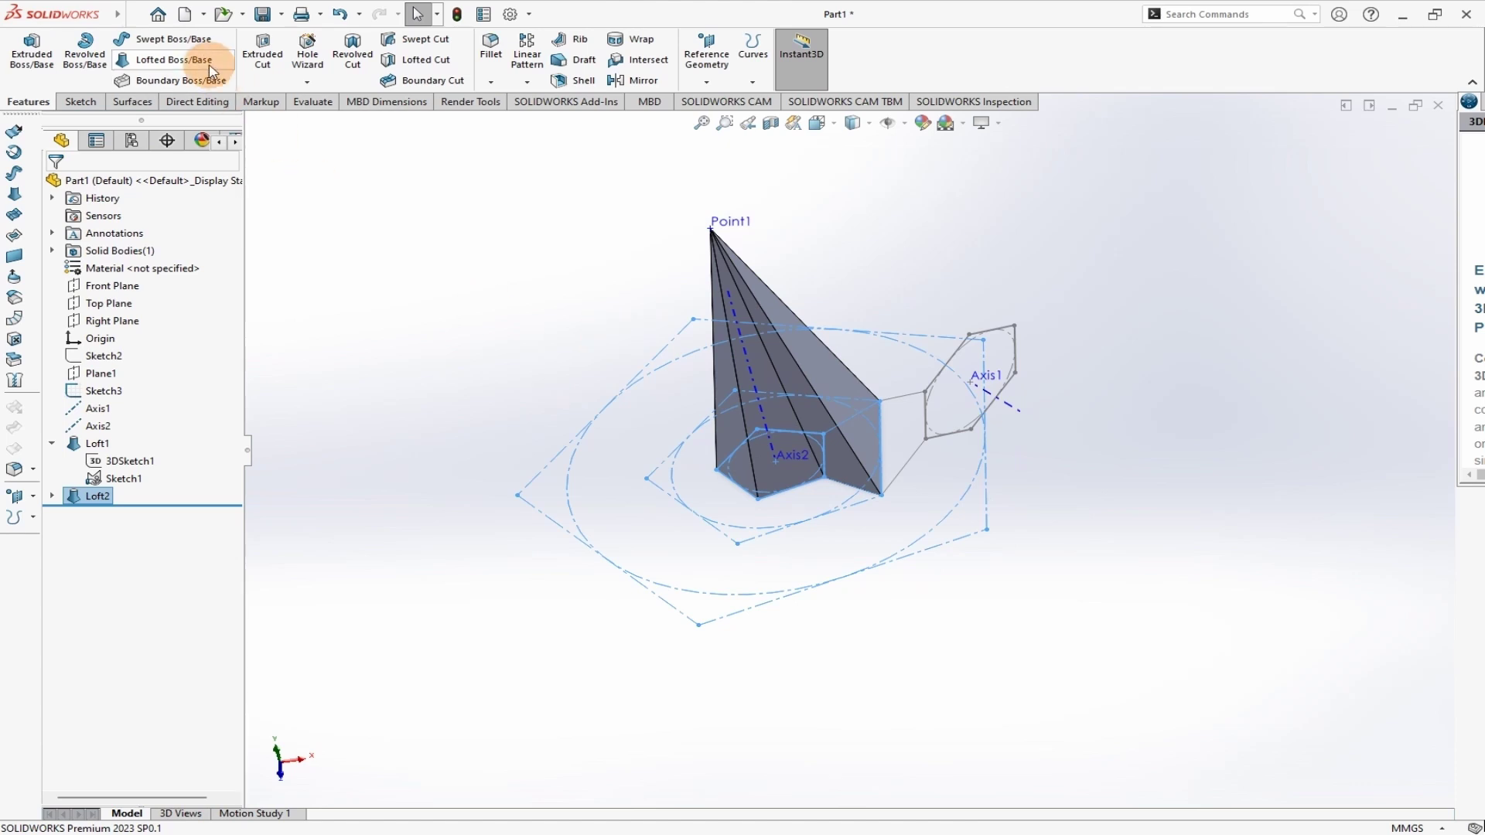
- Loft the closed four-sided profile between the second loft and the hexagon up to 3DSketch1 at Point1, with Merge result enabled
left_click(174, 62)
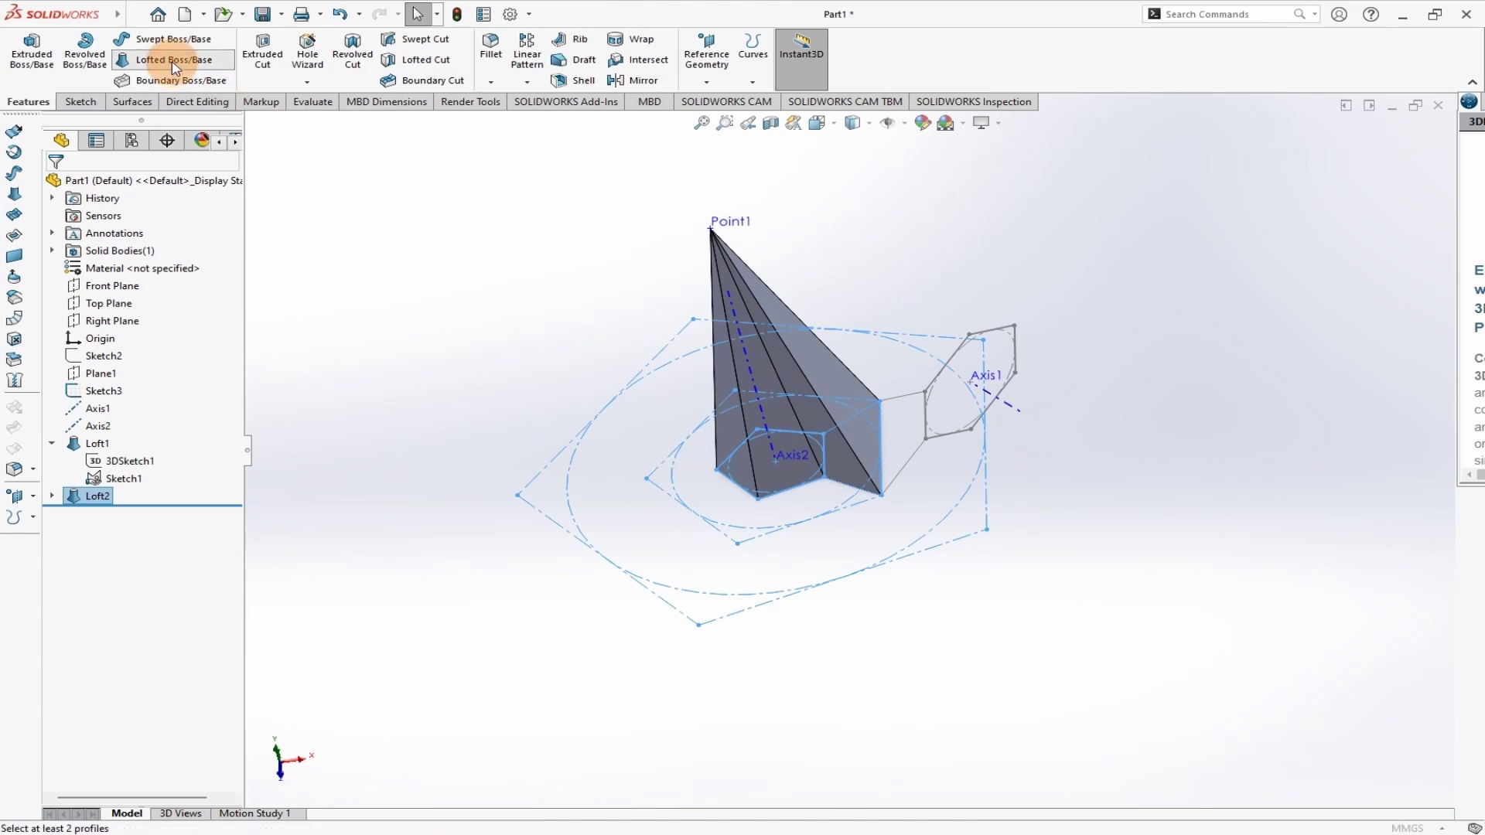
scroll(901, 399, "down", 3)
left_click(906, 408)
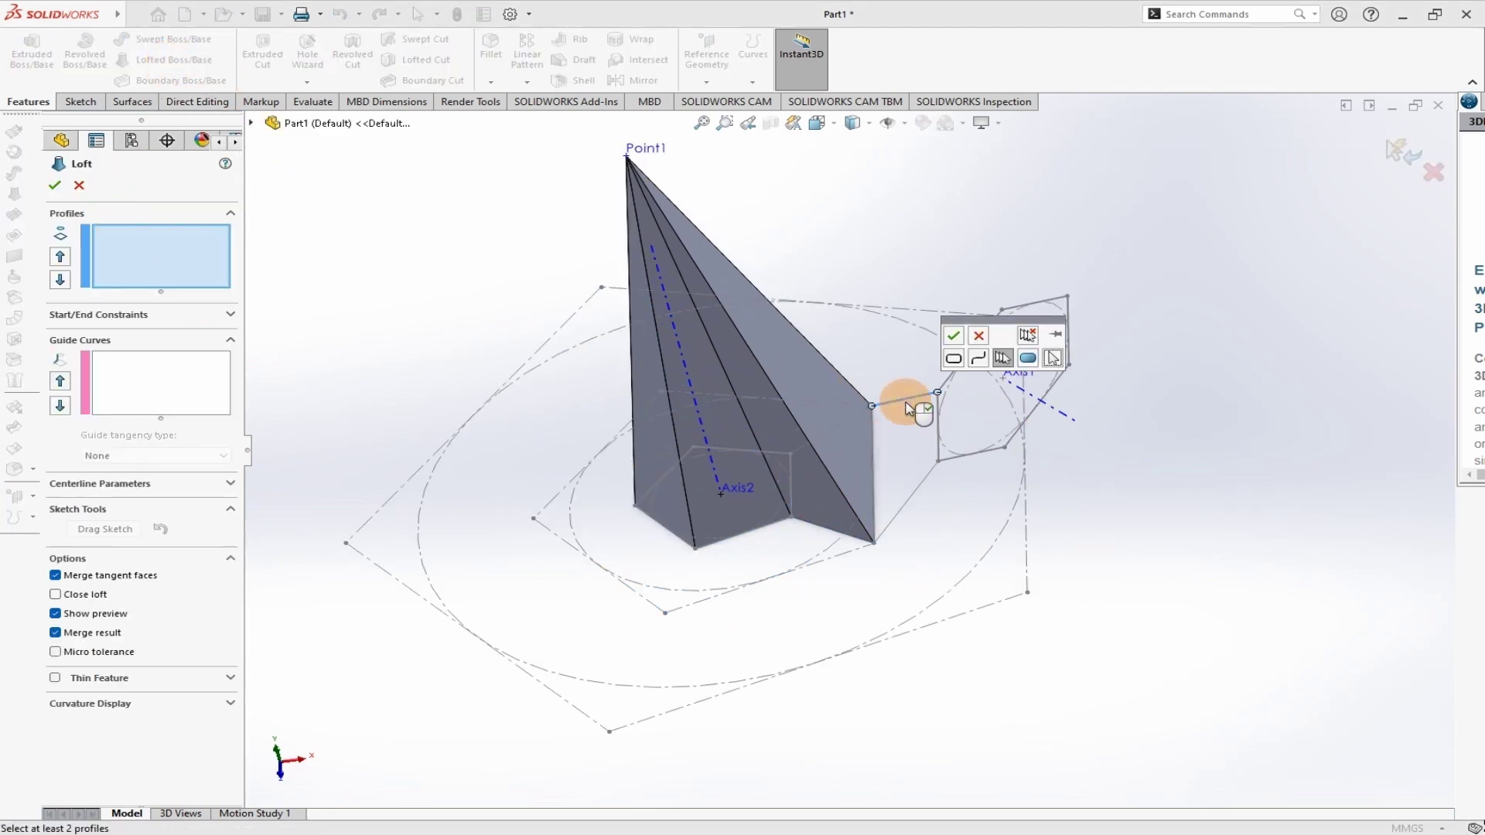
left_click(938, 432)
left_click(927, 476)
left_click(874, 475)
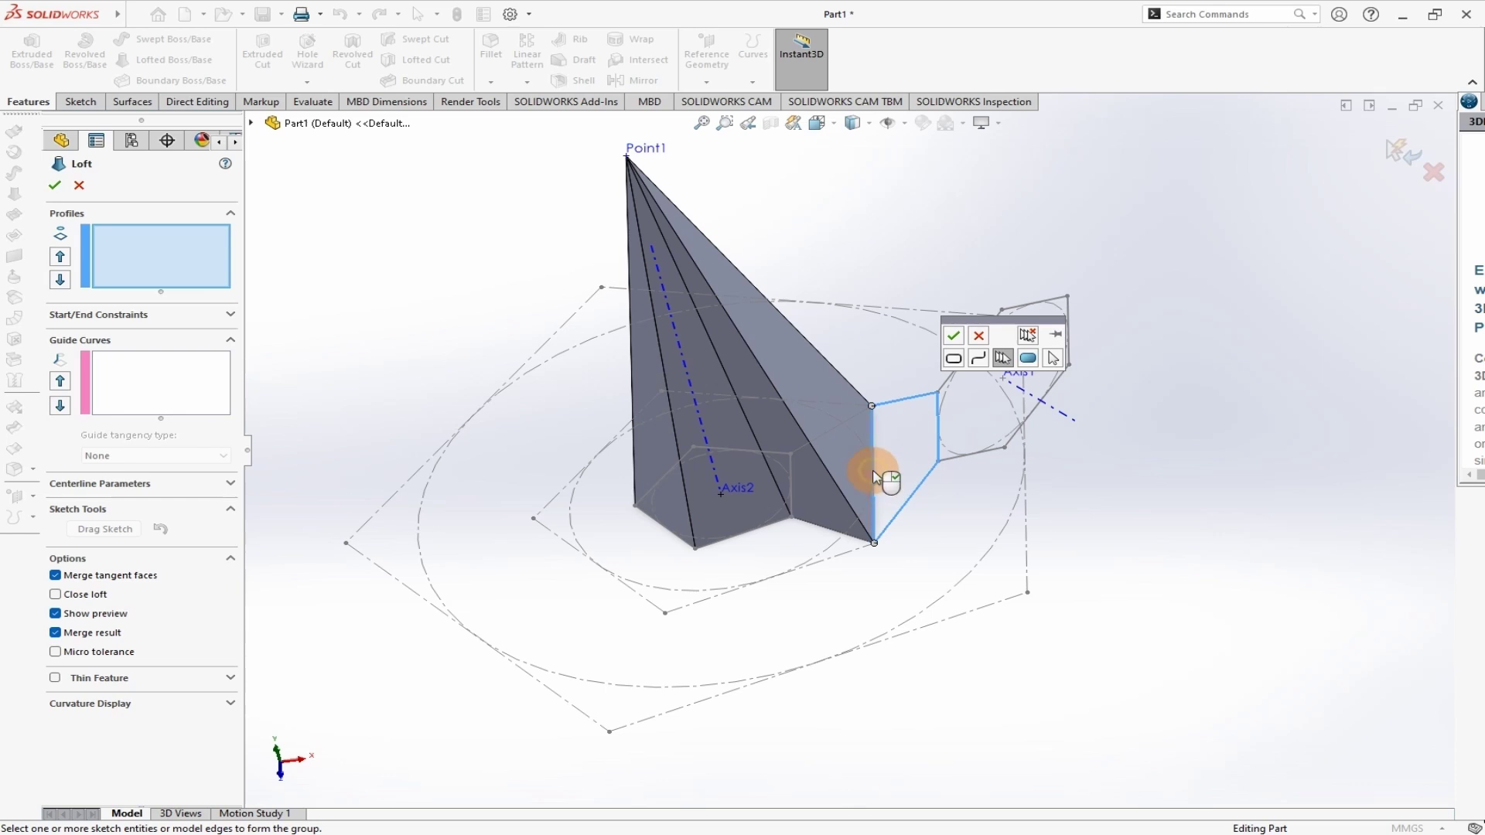
left_click(954, 337)
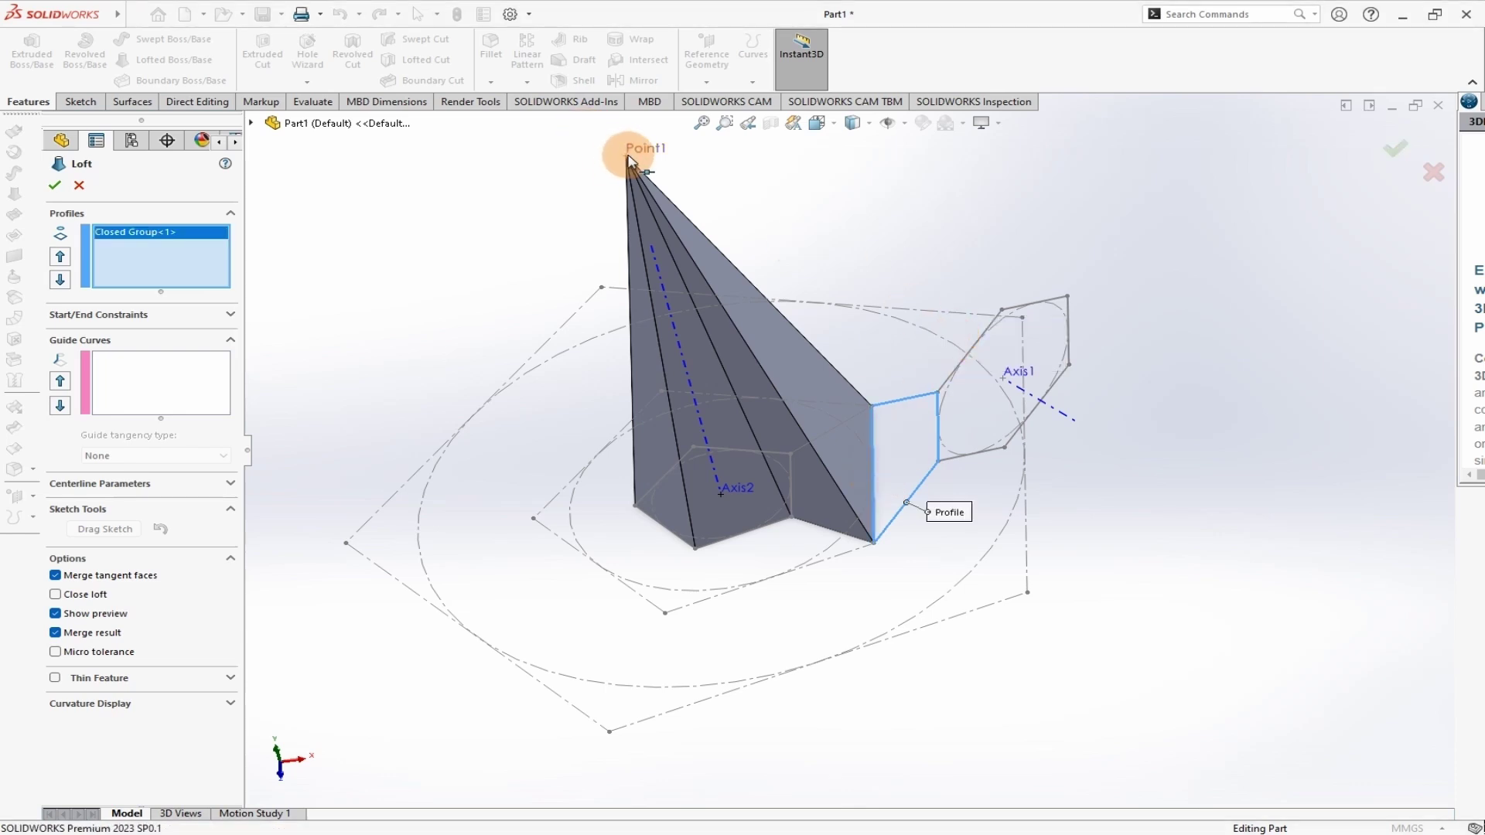
left_click(251, 123)
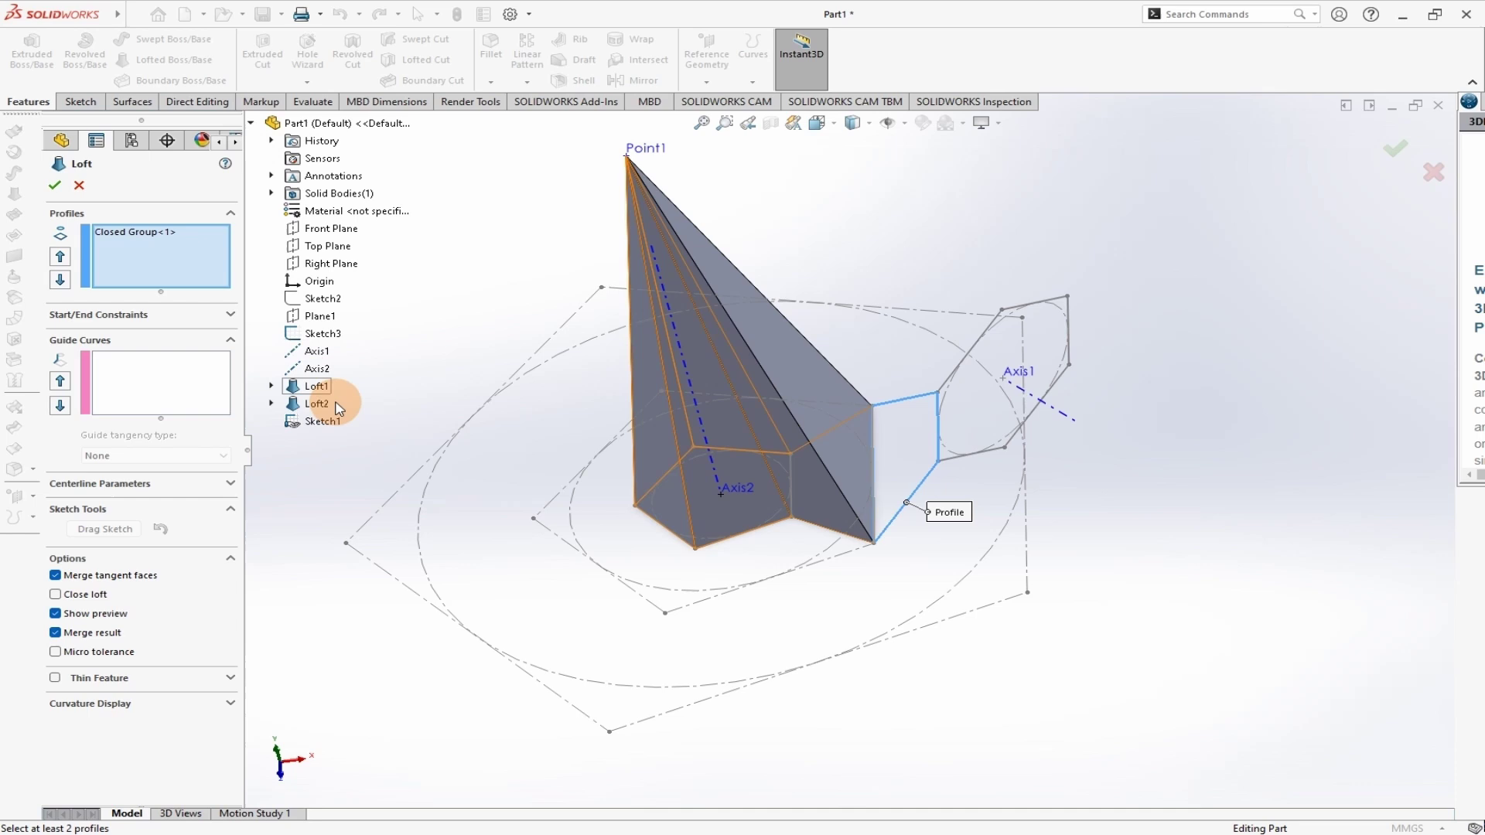
left_click(270, 386)
left_click(331, 407)
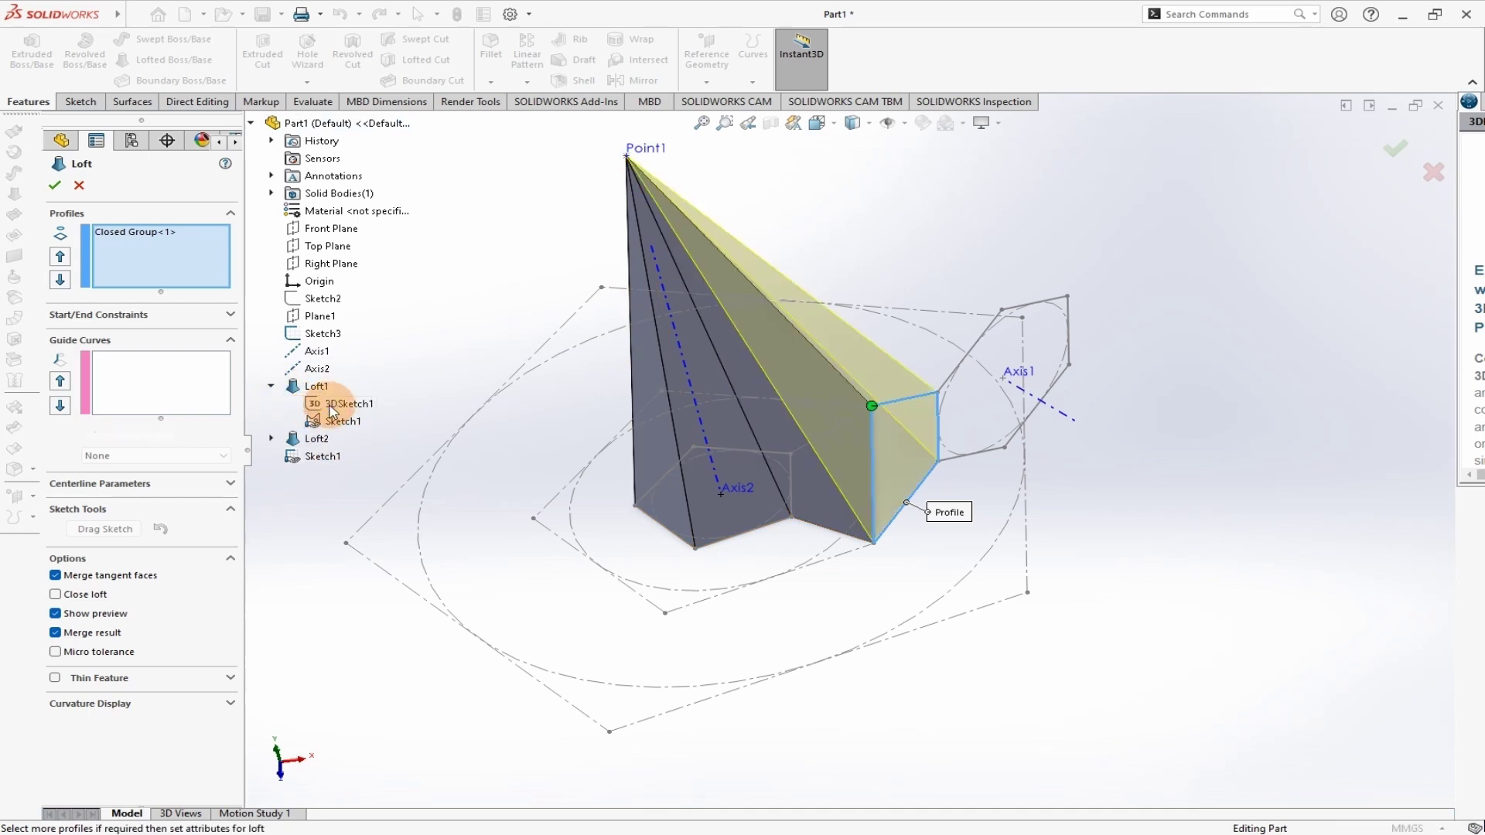
left_click(60, 188)
- Leave the empty loft command and show Sketch3, the hexagon sketch absorbed under Loft3
middle_click_drag(755, 312, 1083, 364)
left_click(173, 59)
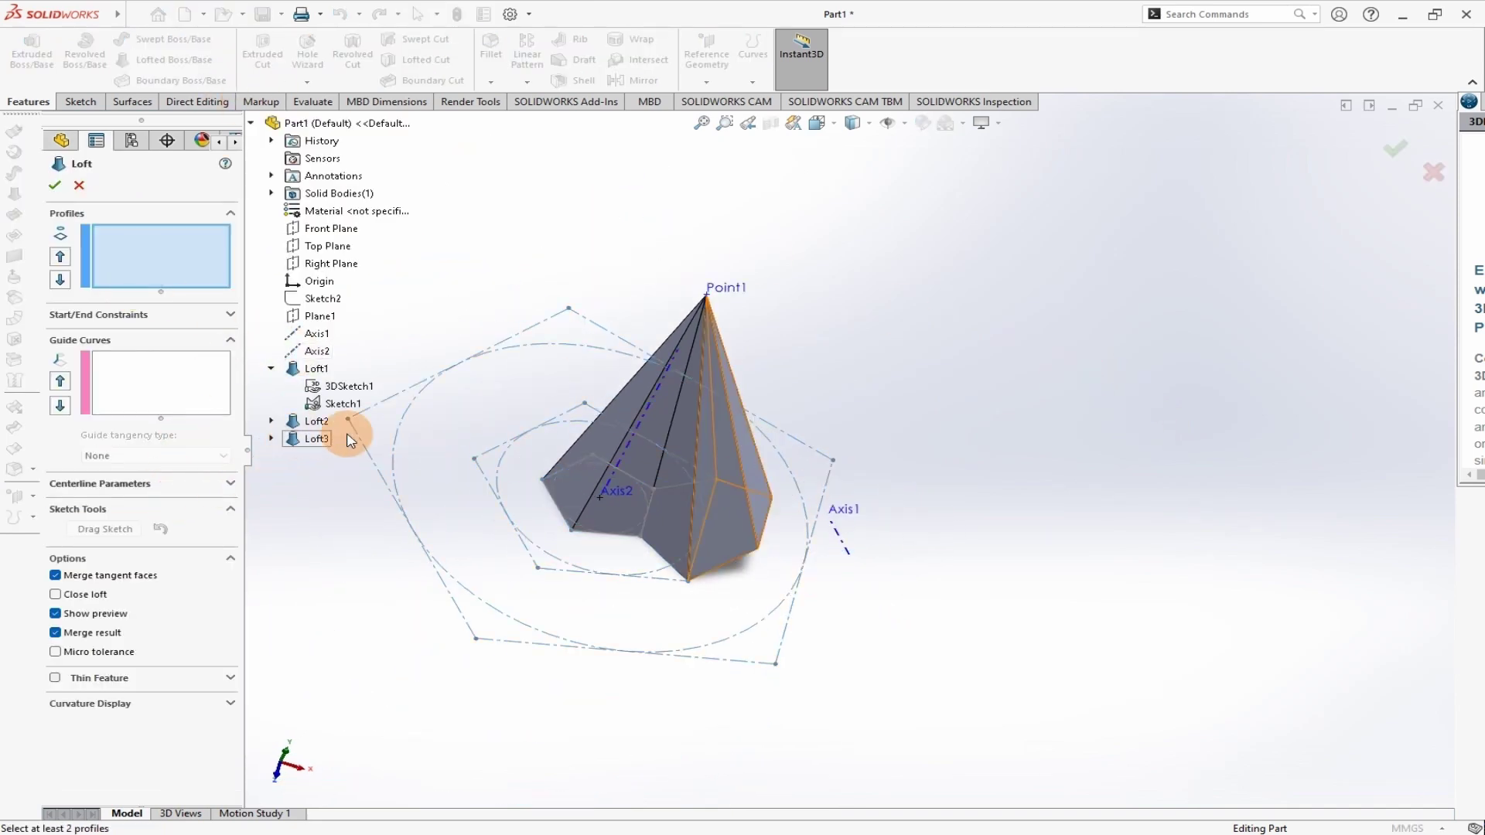
left_click(77, 186)
left_click(53, 497)
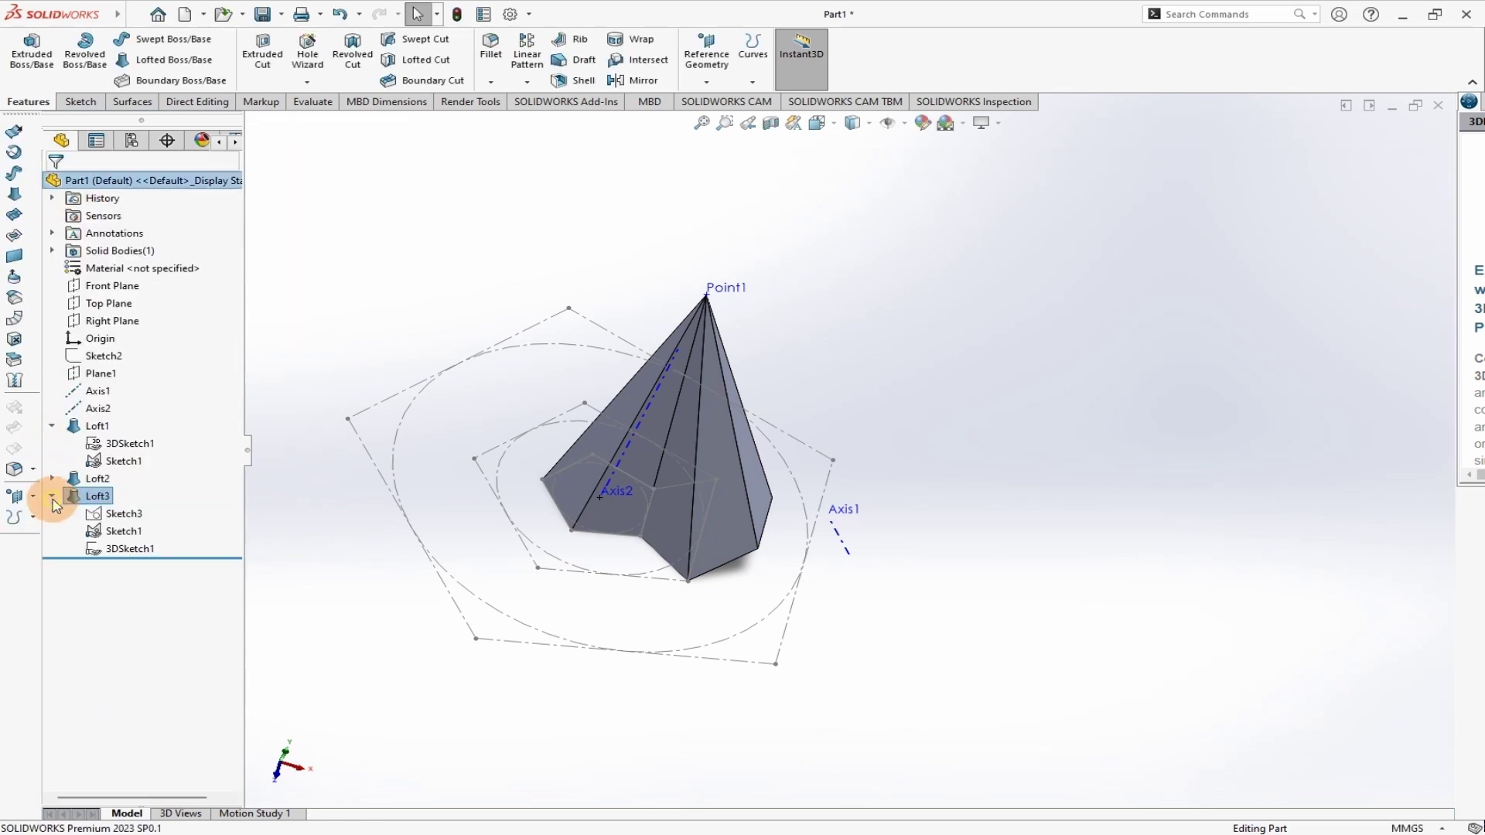
left_click(126, 515)
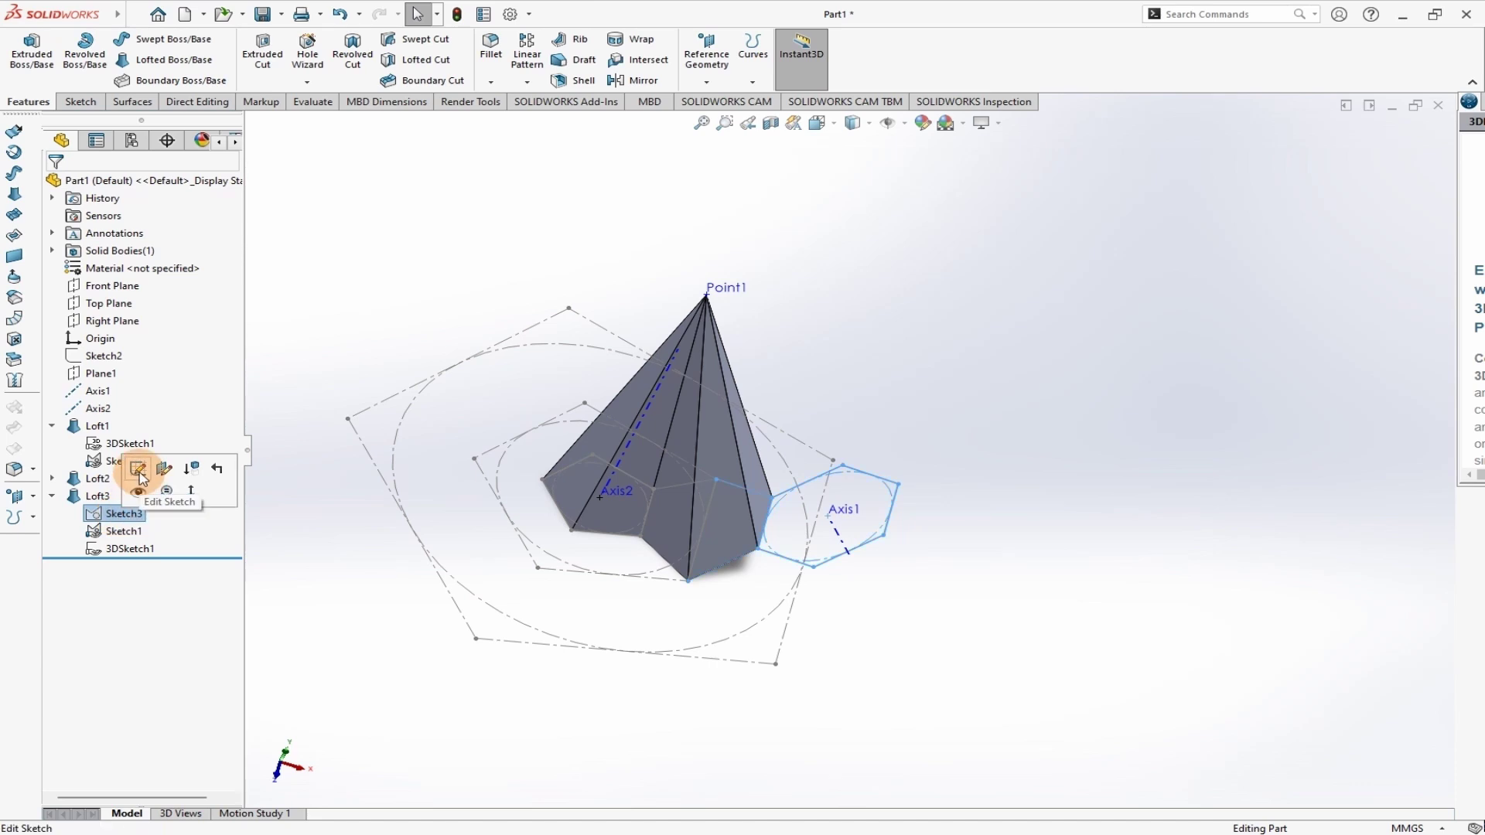
left_click(141, 496)
- Try to loft the hexagon's five outer edges as an open group to 3DSketch1 at Point1
left_click(166, 59)
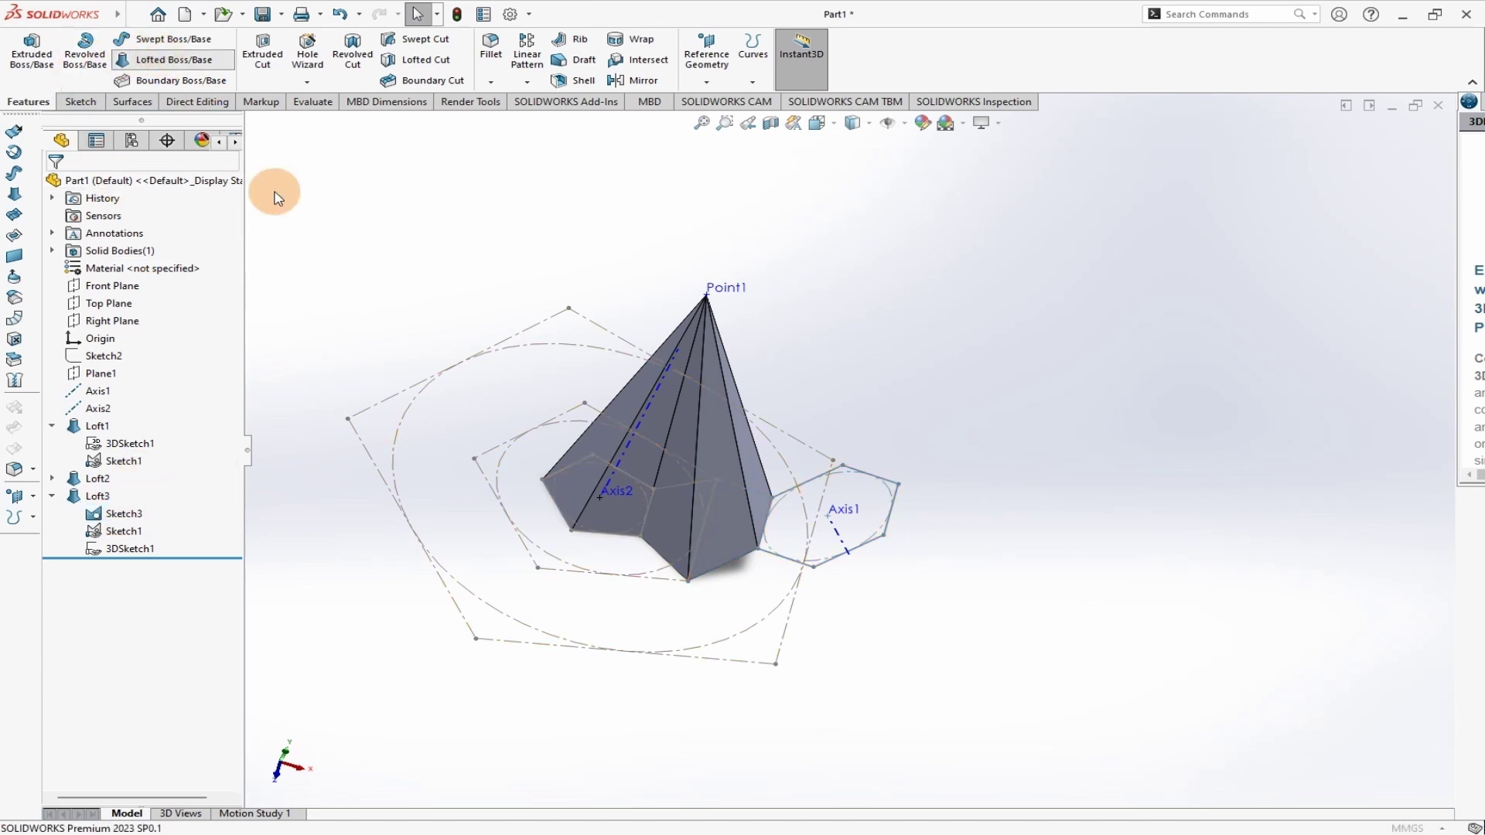
left_click(896, 518)
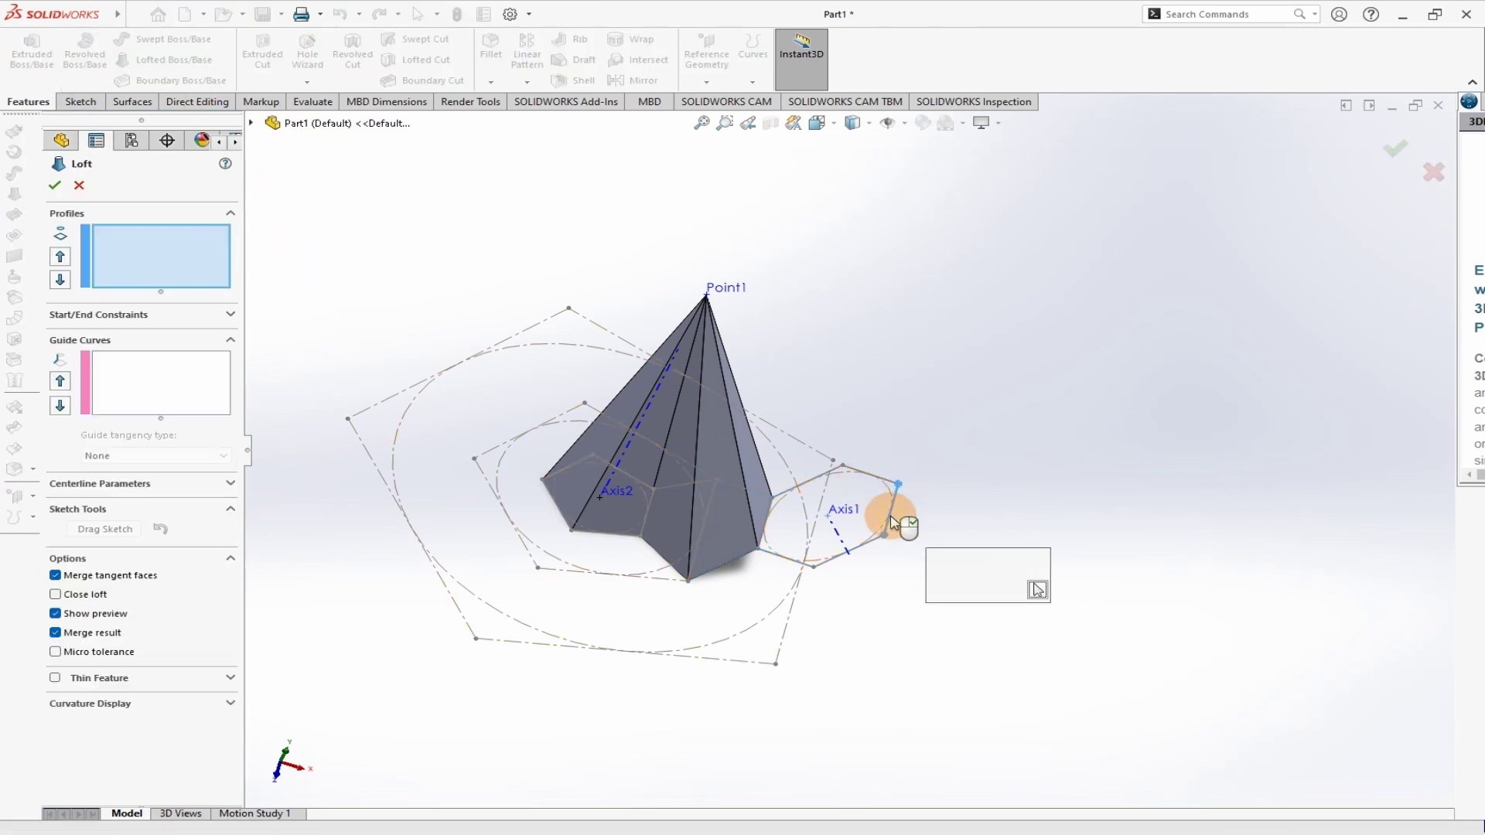
left_click(813, 482)
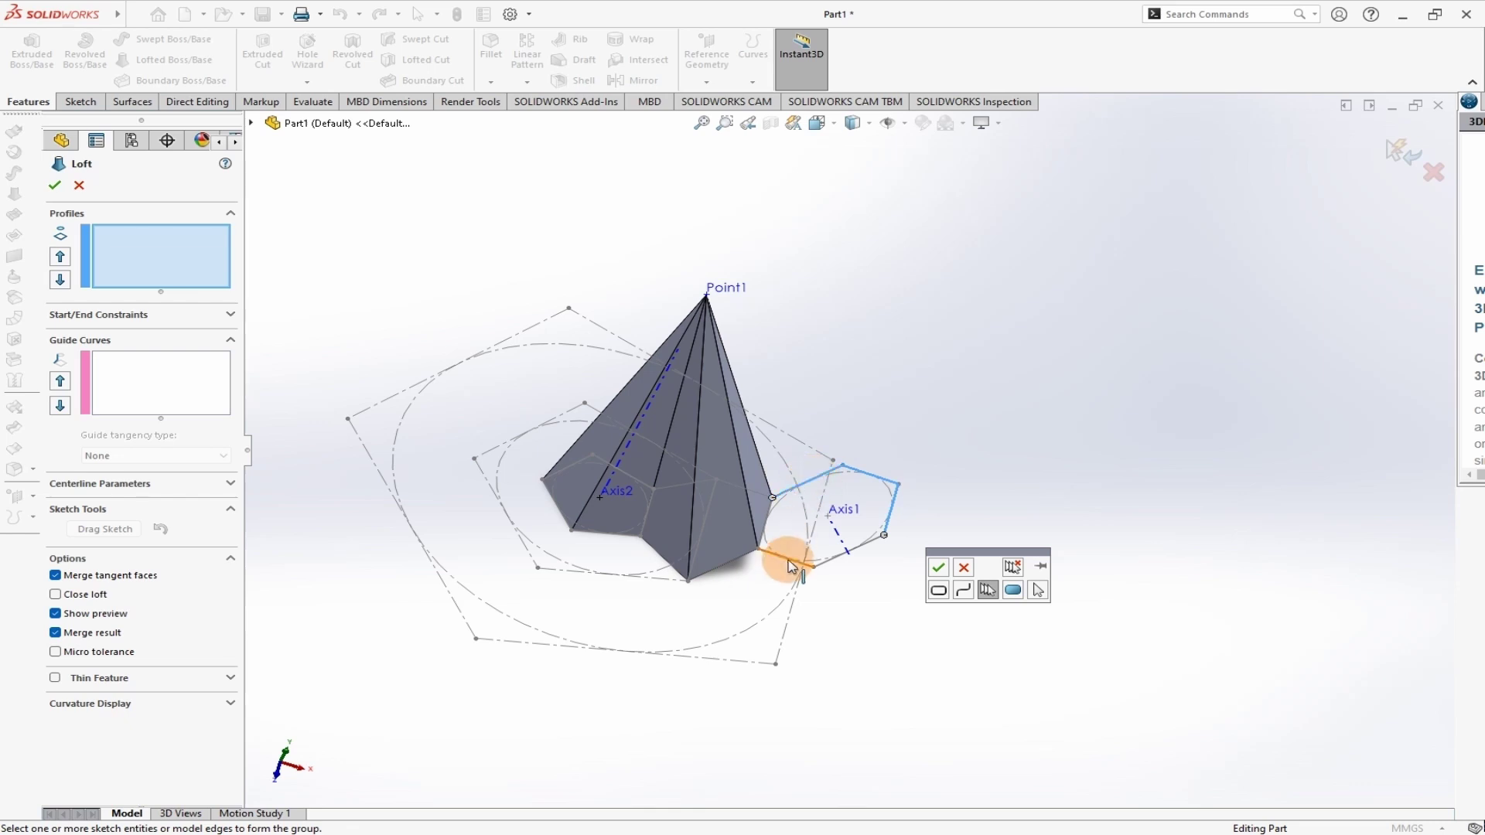
left_click(938, 568)
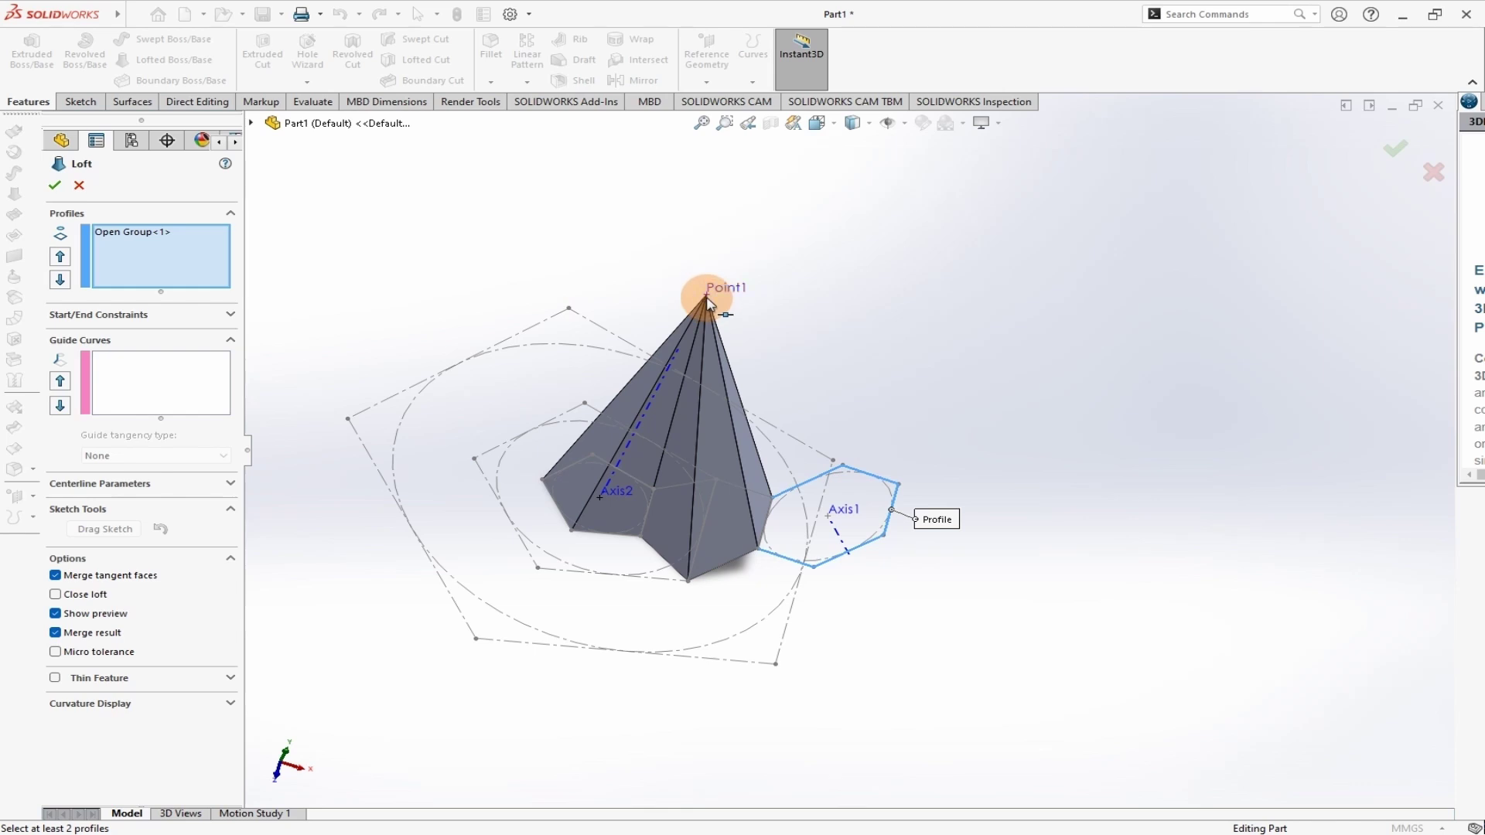
left_click(249, 124)
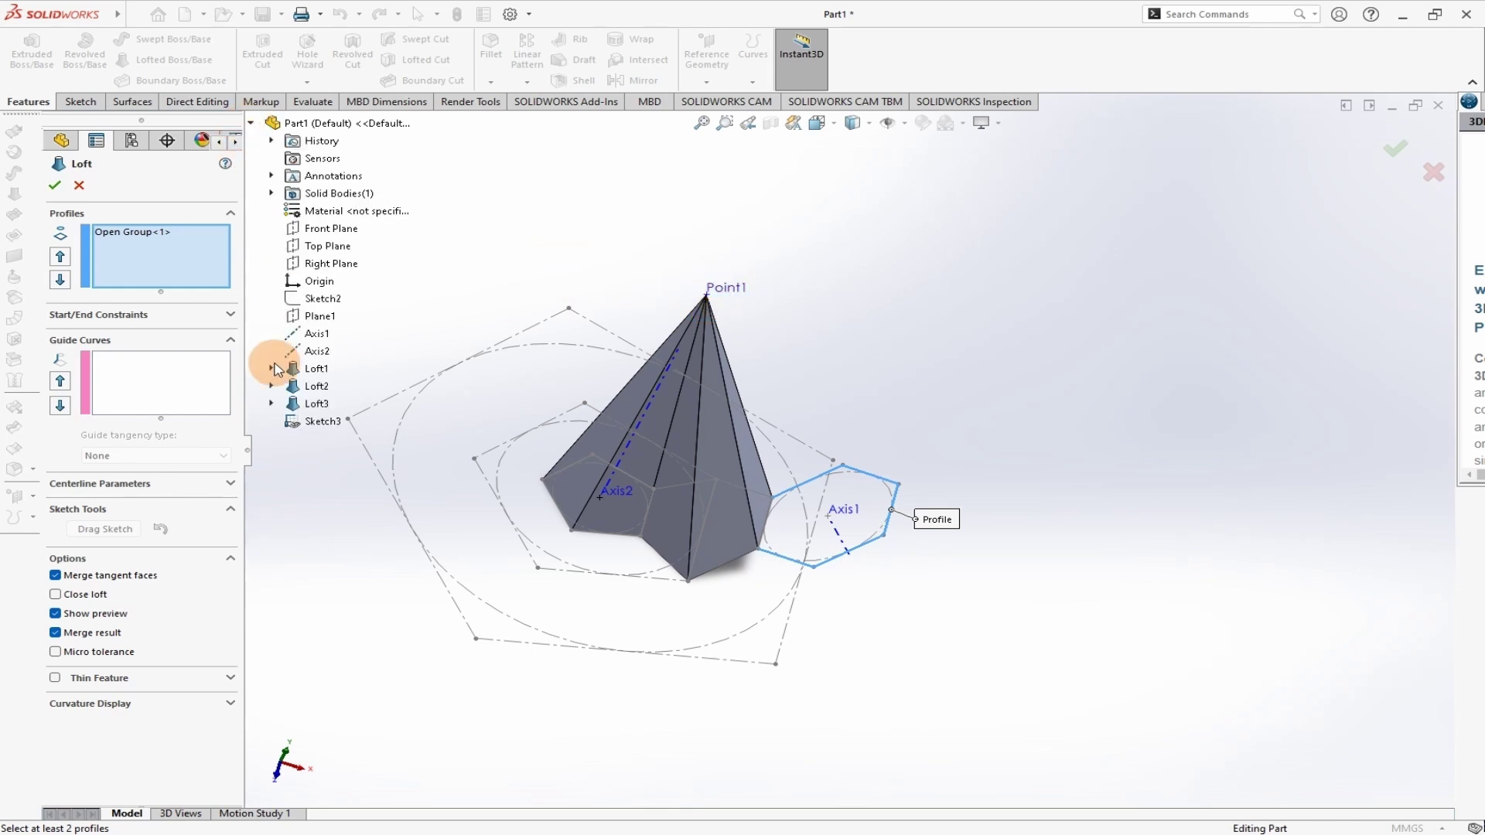
left_click(271, 404)
left_click(335, 457)
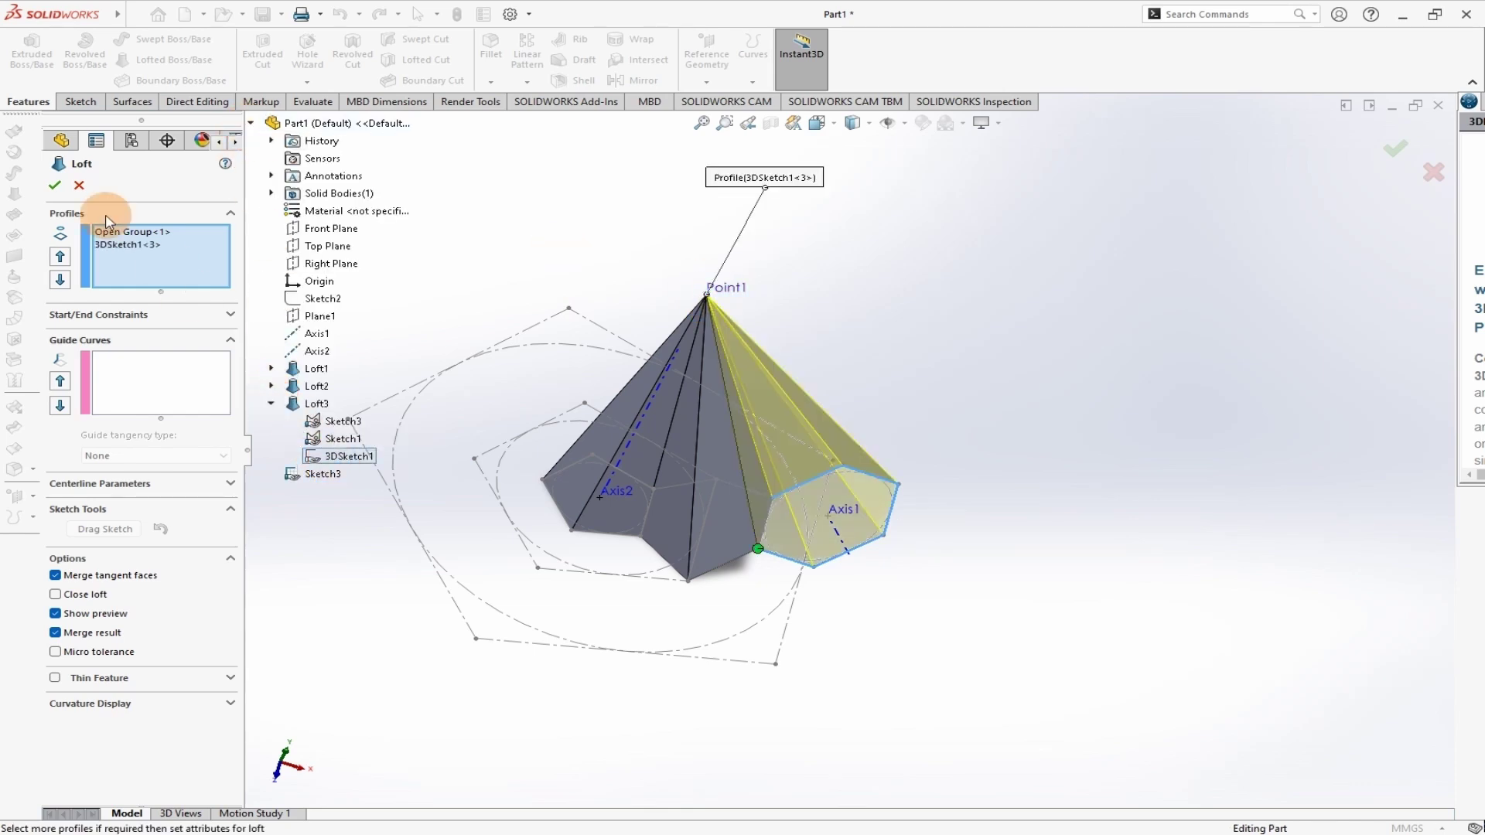
left_click(56, 185)
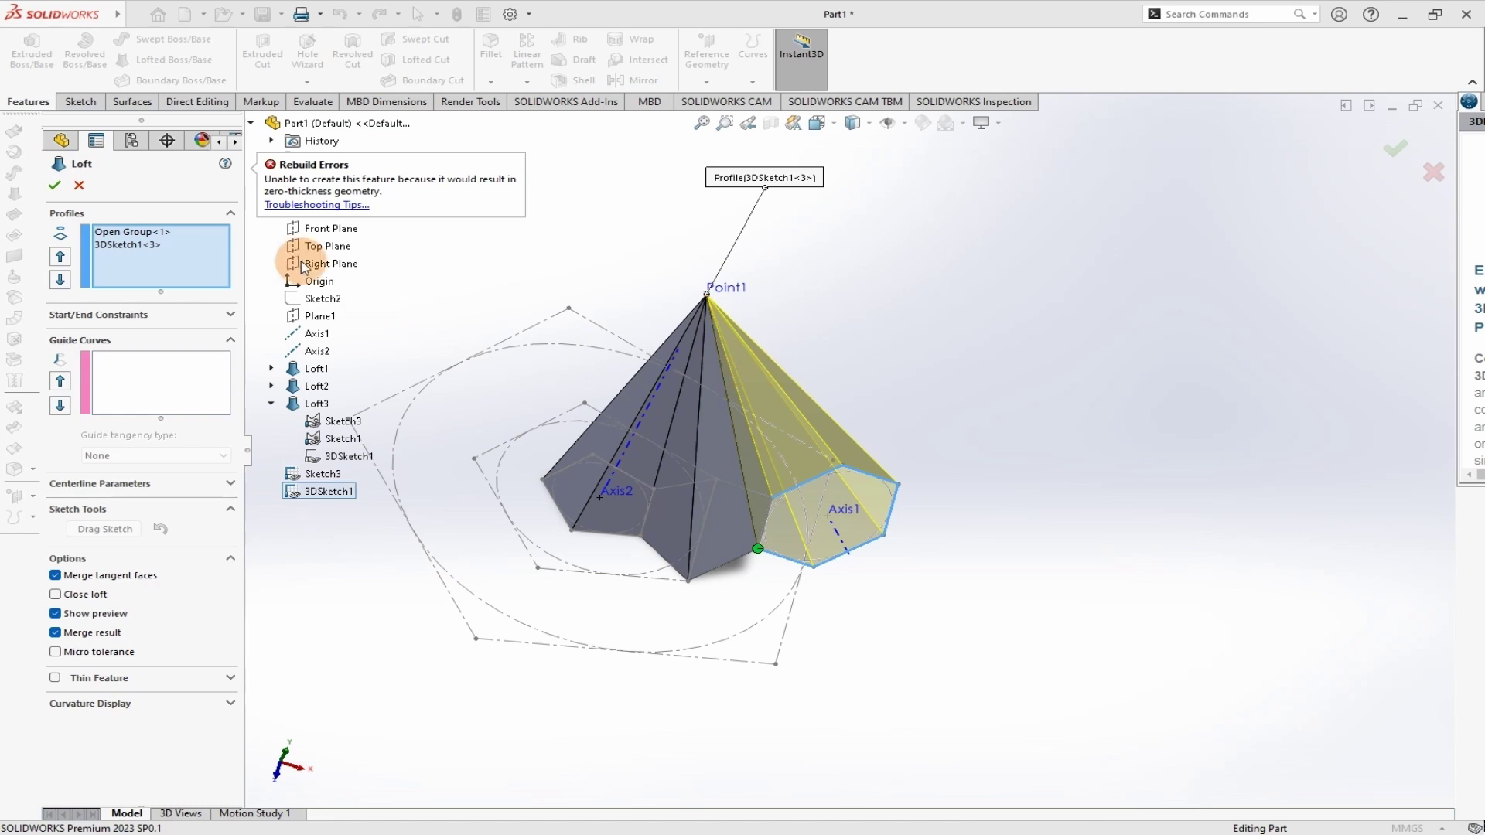
- Inspect the loft preview and clear all selected loft profiles
middle_click_drag(935, 407, 901, 354)
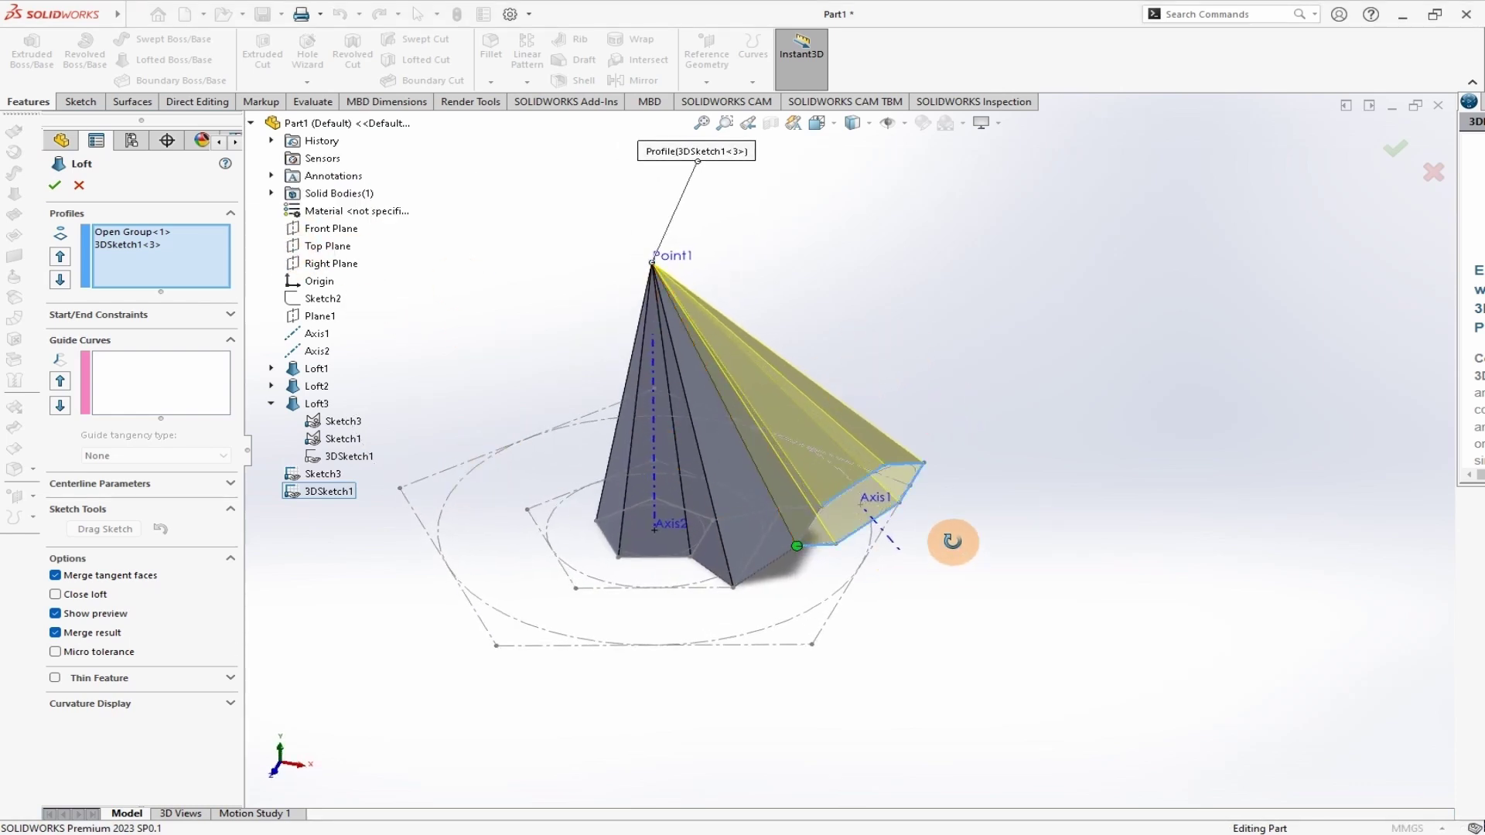
middle_click_drag(959, 543, 1005, 485)
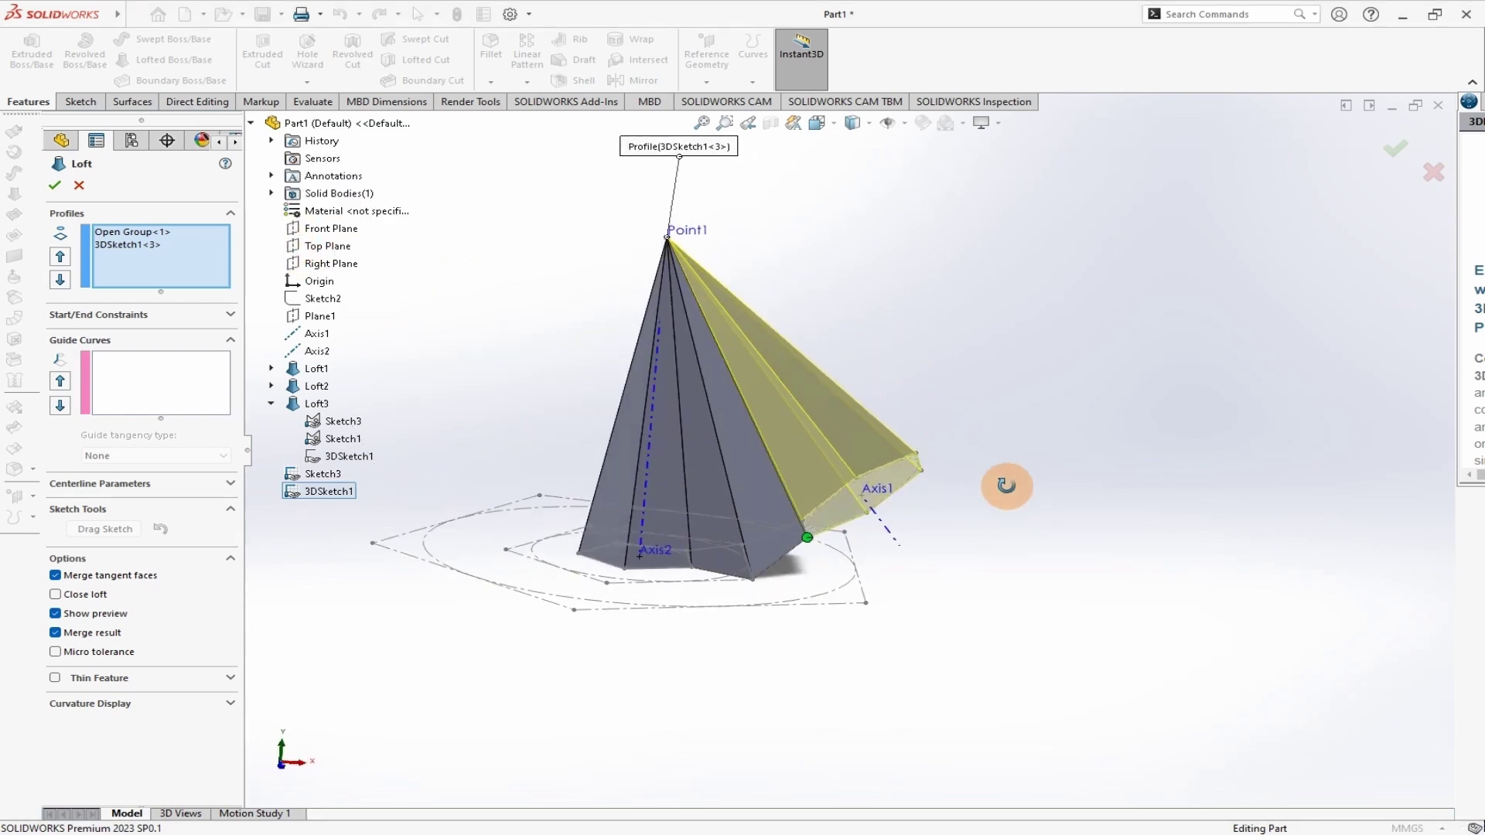
middle_click_drag(736, 474, 925, 488)
left_click(117, 226)
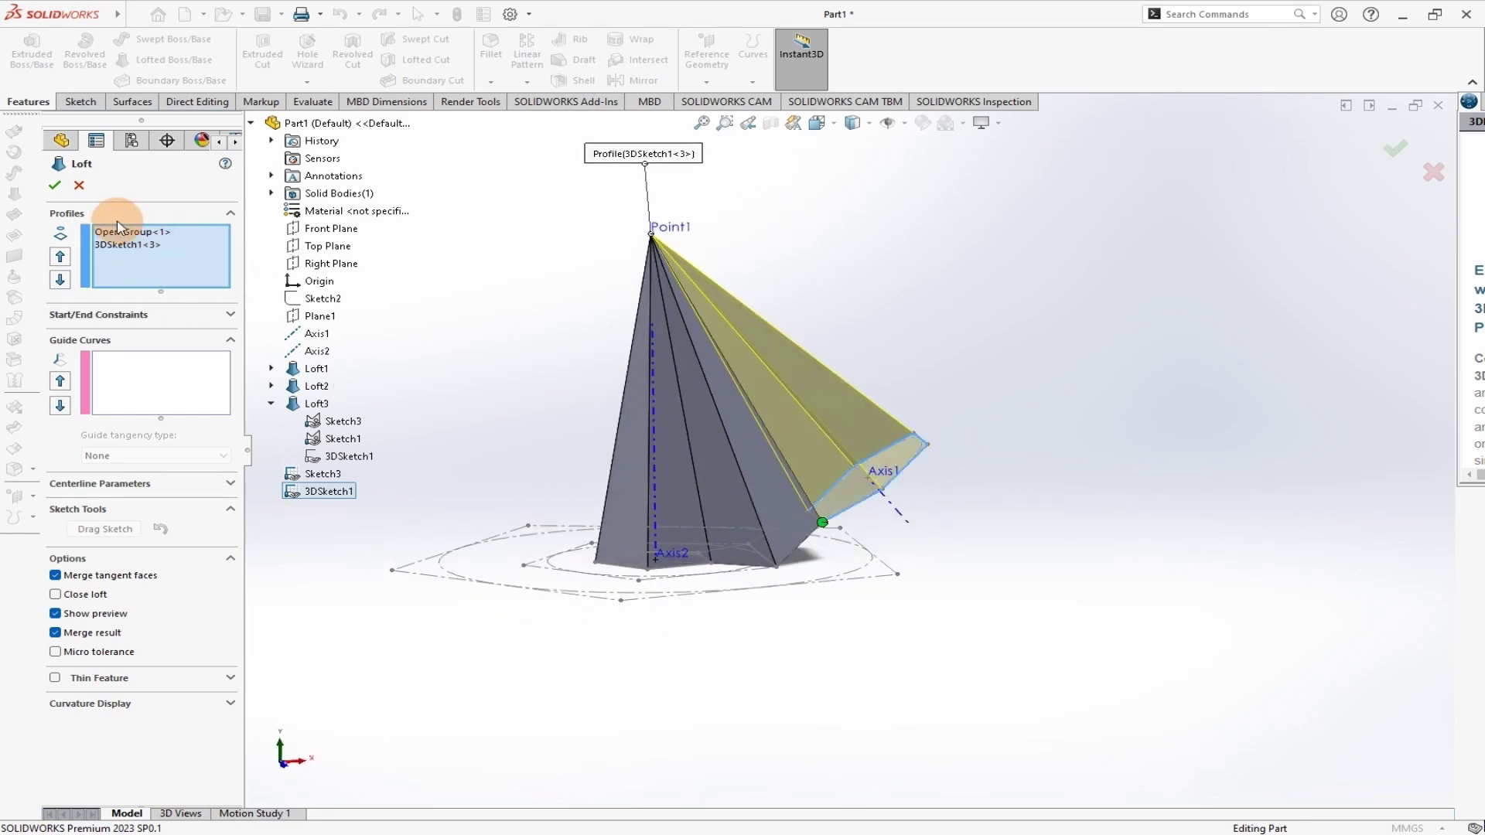
right_click(122, 237)
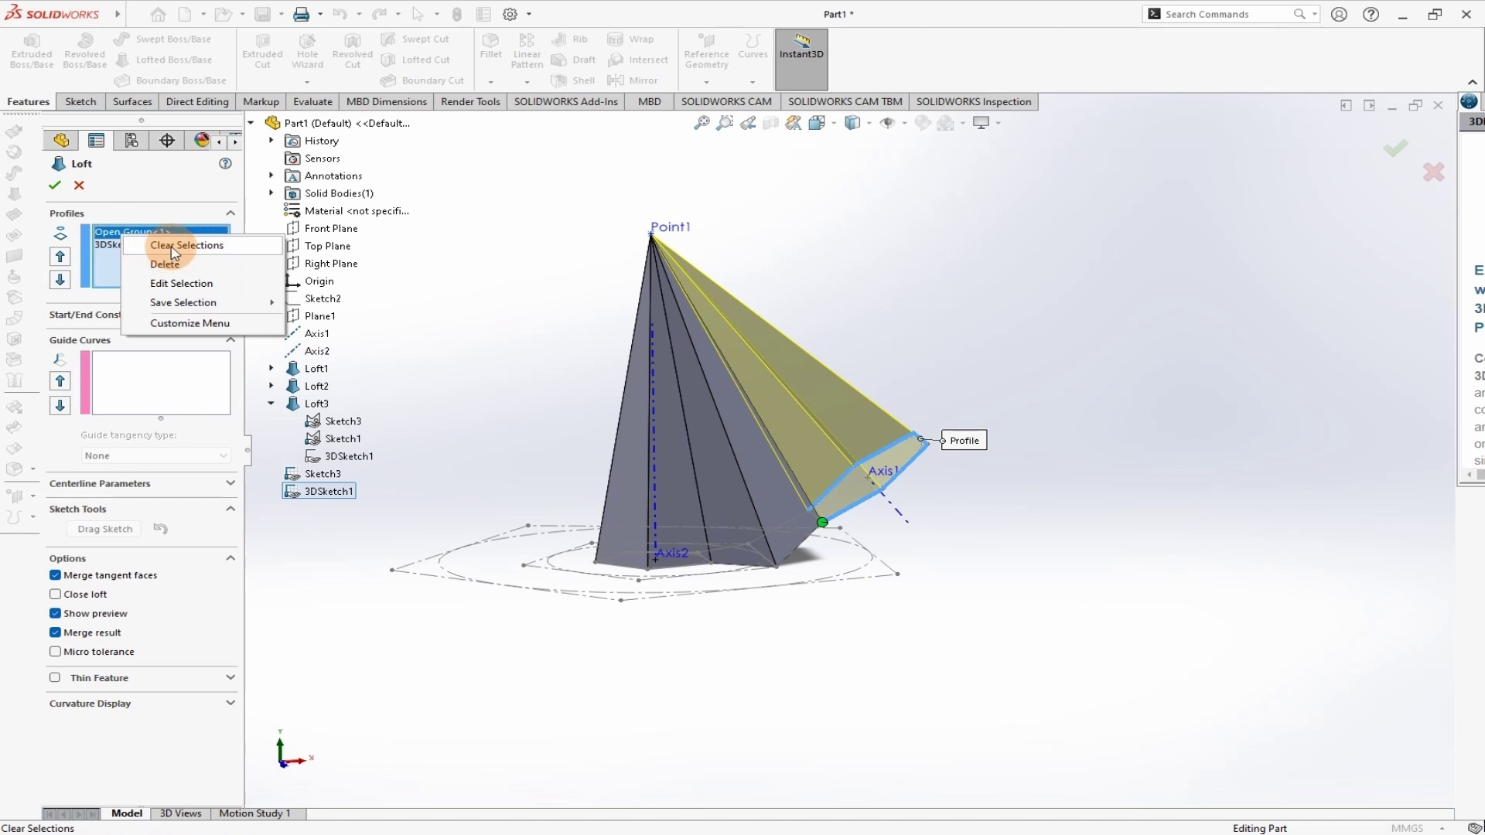
left_click(171, 245)
- Loft the hexagon as a closed group, including its edge shared with the solid, up to 3DSketch1 with Merge result enabled
middle_click_drag(994, 421, 976, 578)
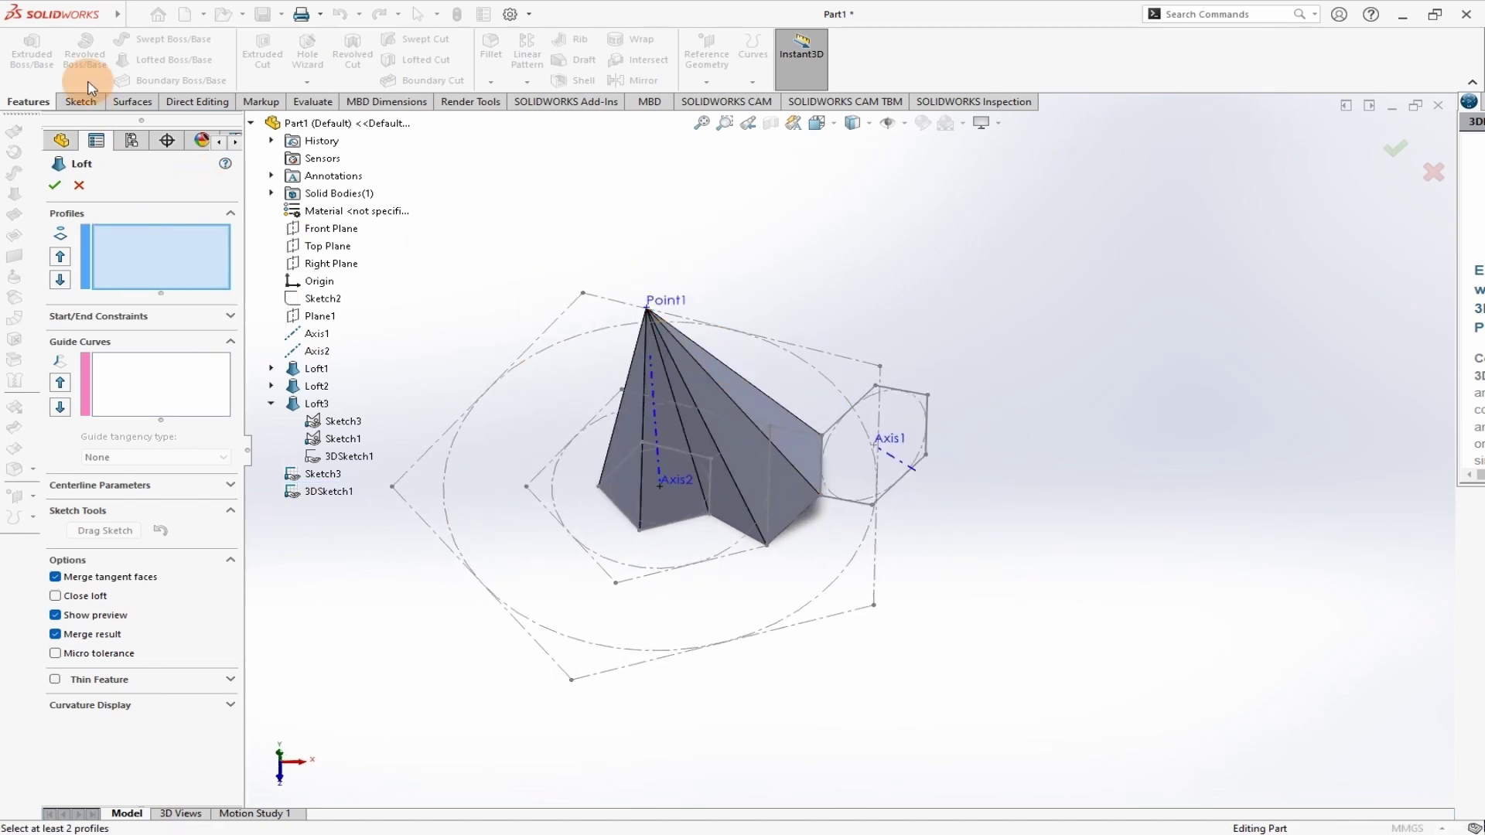
scroll(839, 473, "down", 3)
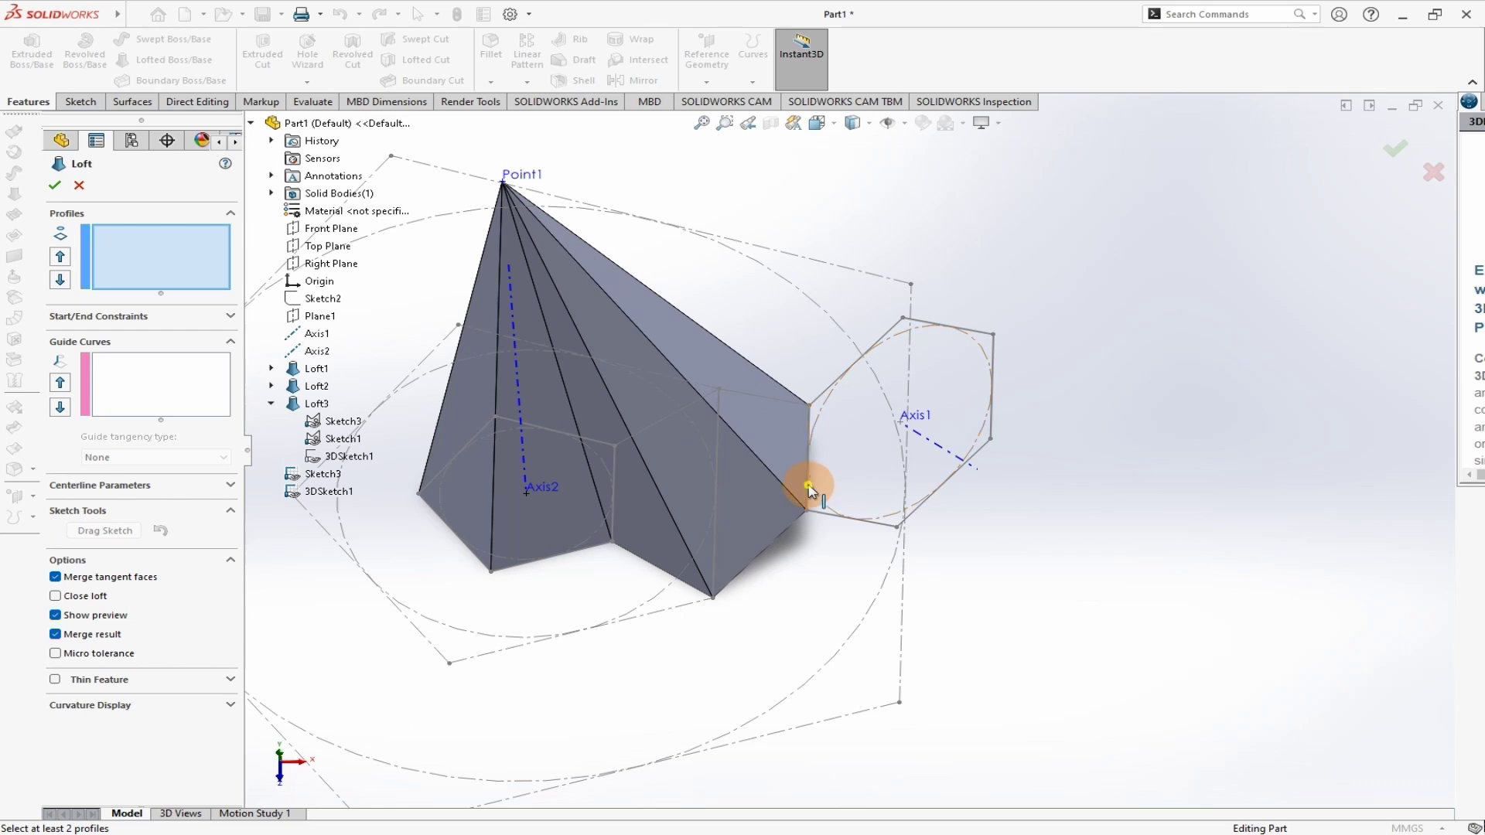
left_click(808, 488)
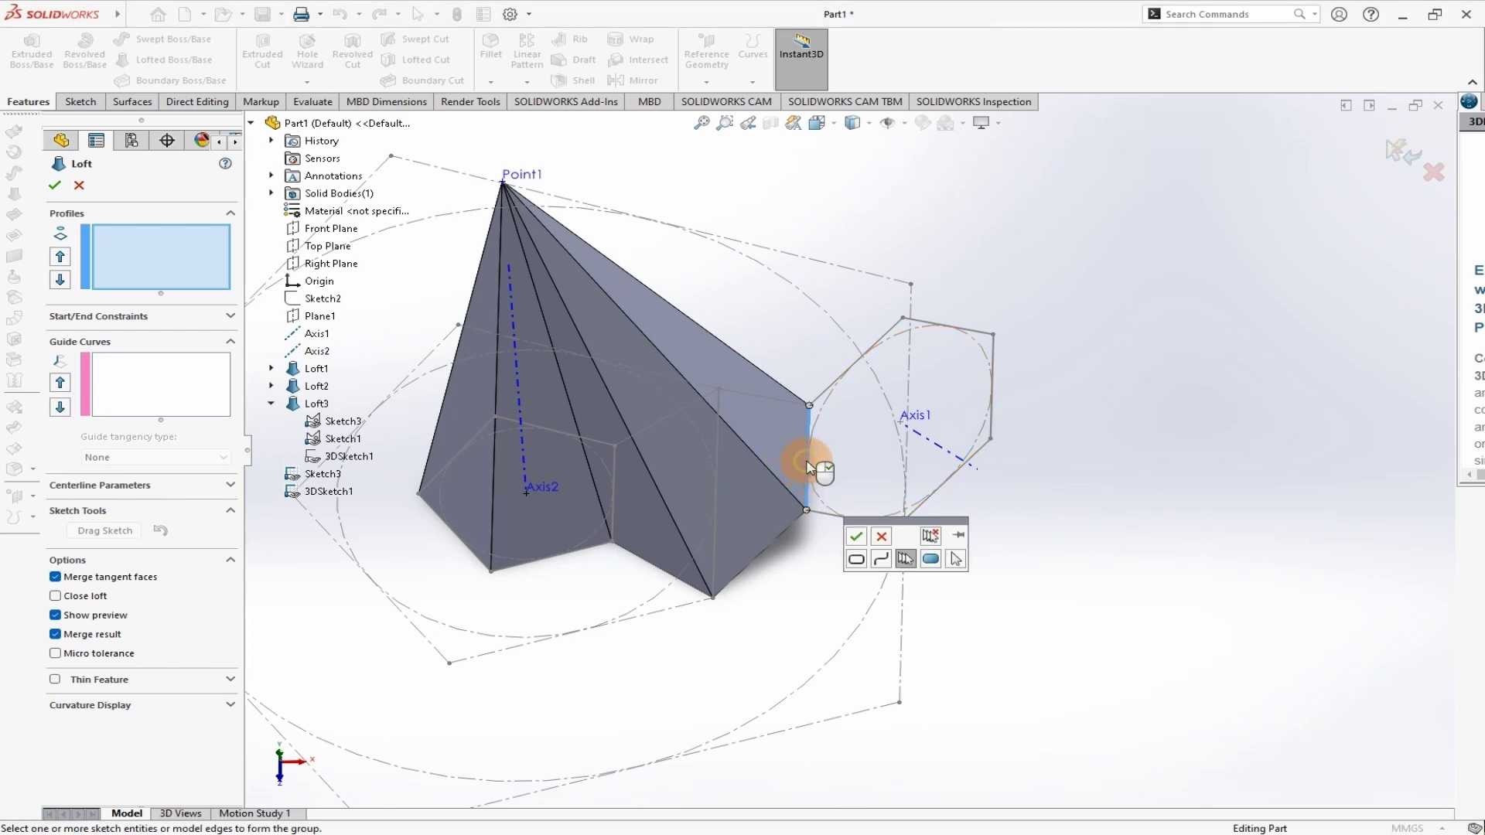
left_click(830, 521)
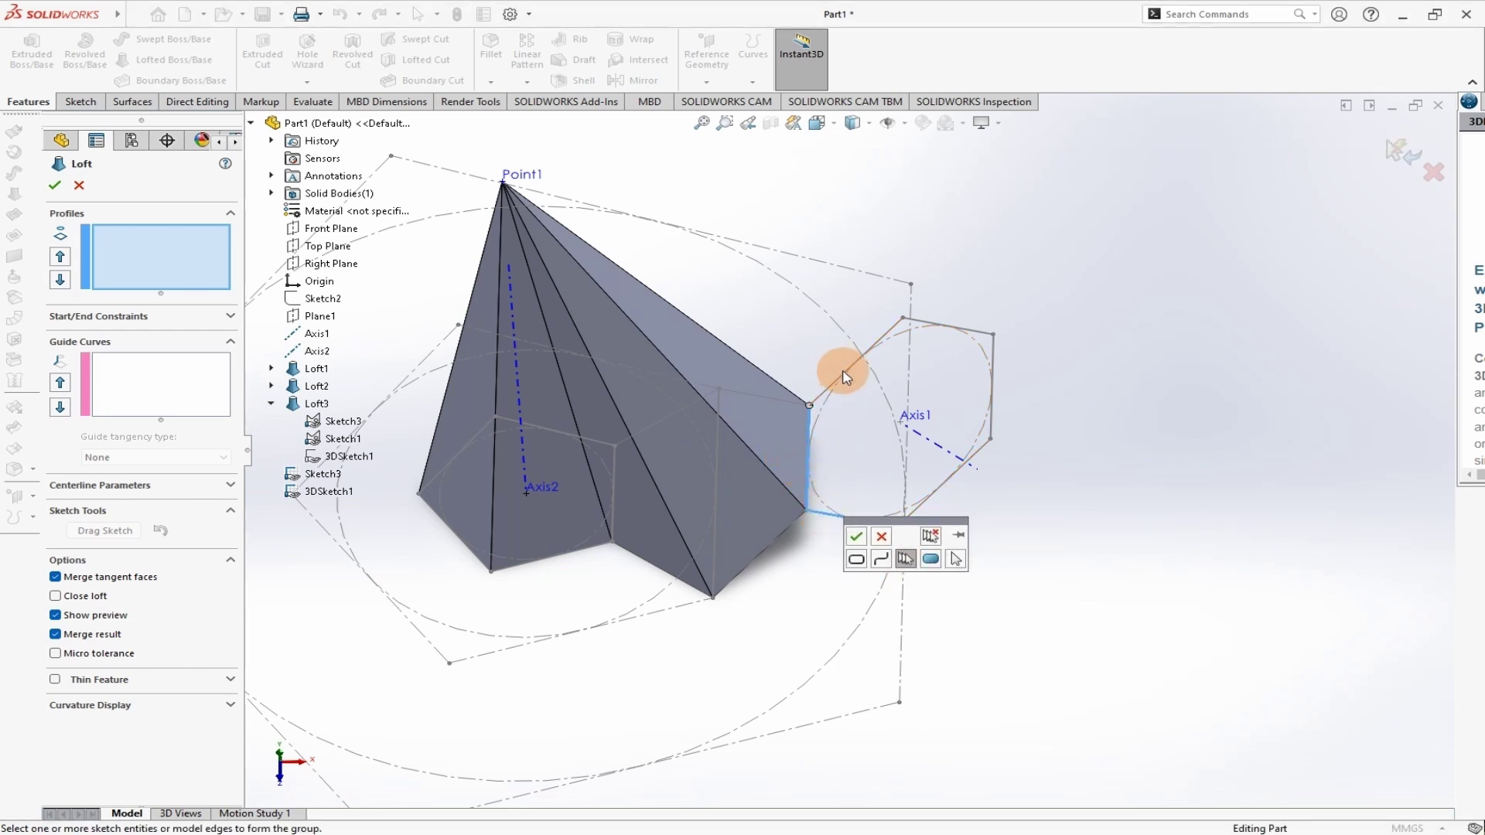
left_click(861, 369)
left_click(945, 325)
left_click(996, 419)
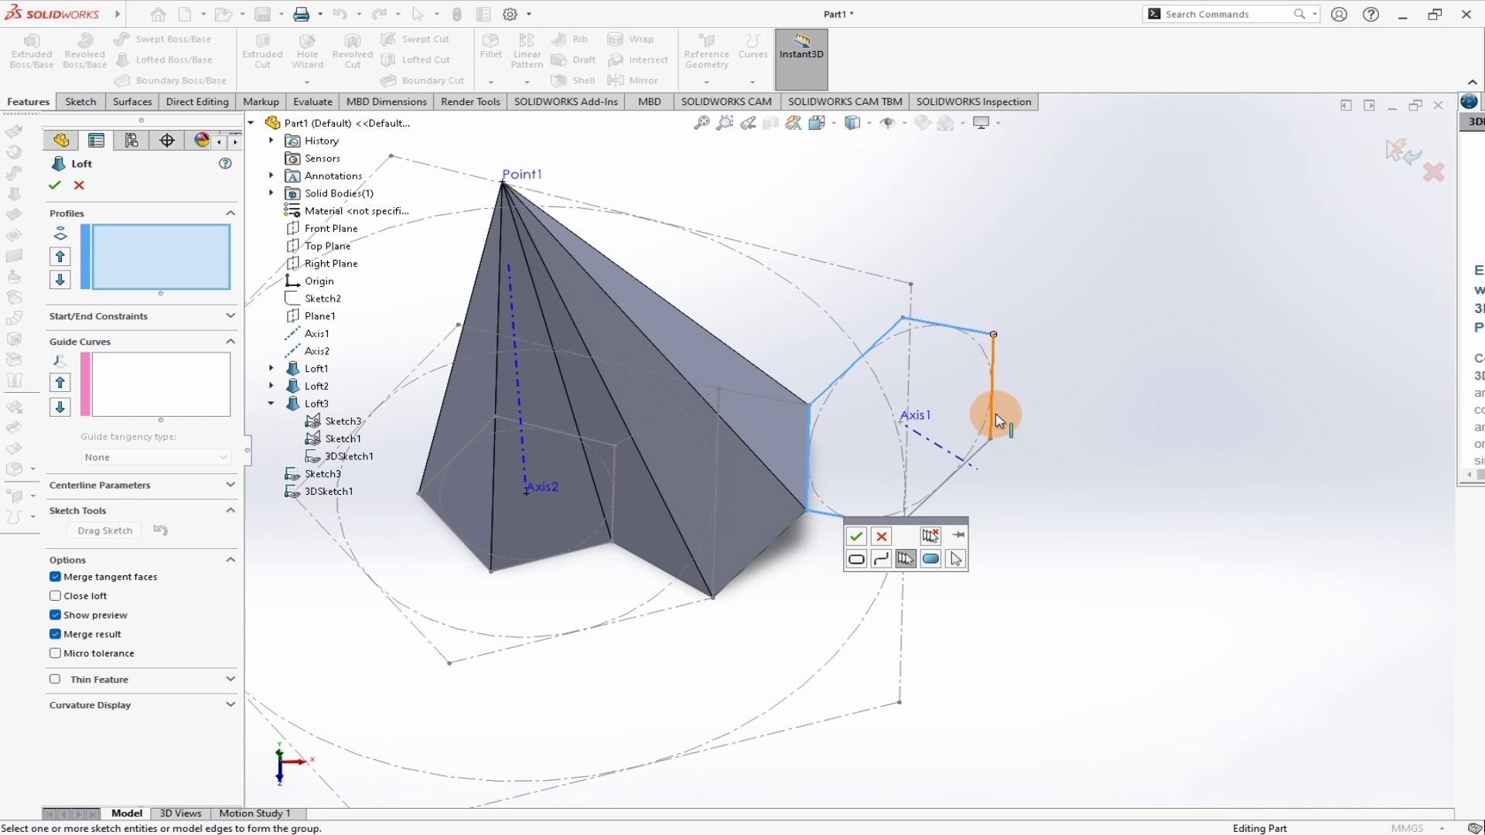
left_click(856, 537)
scroll(795, 371, "up", 4)
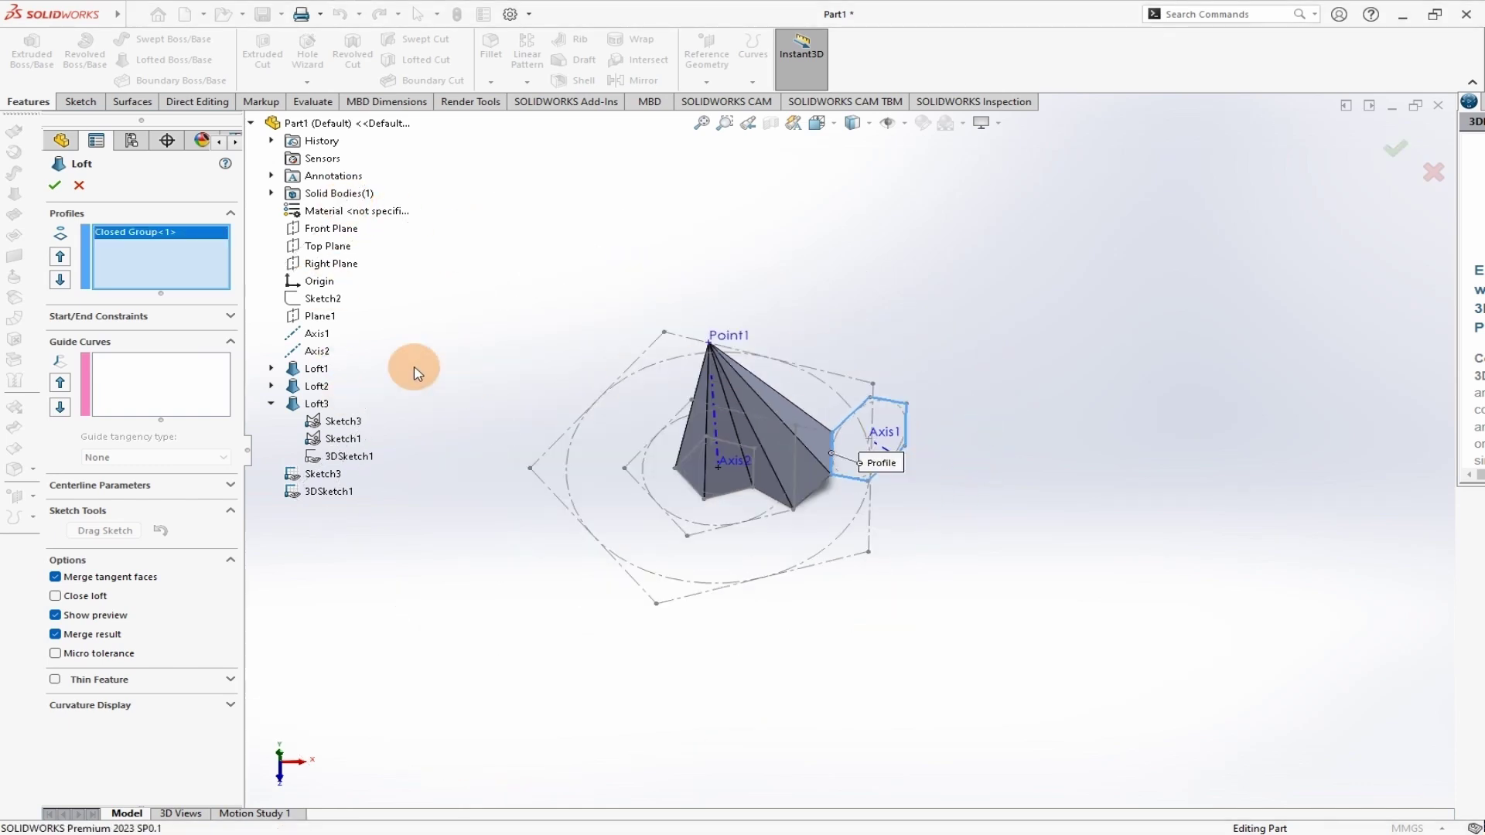
left_click(271, 405)
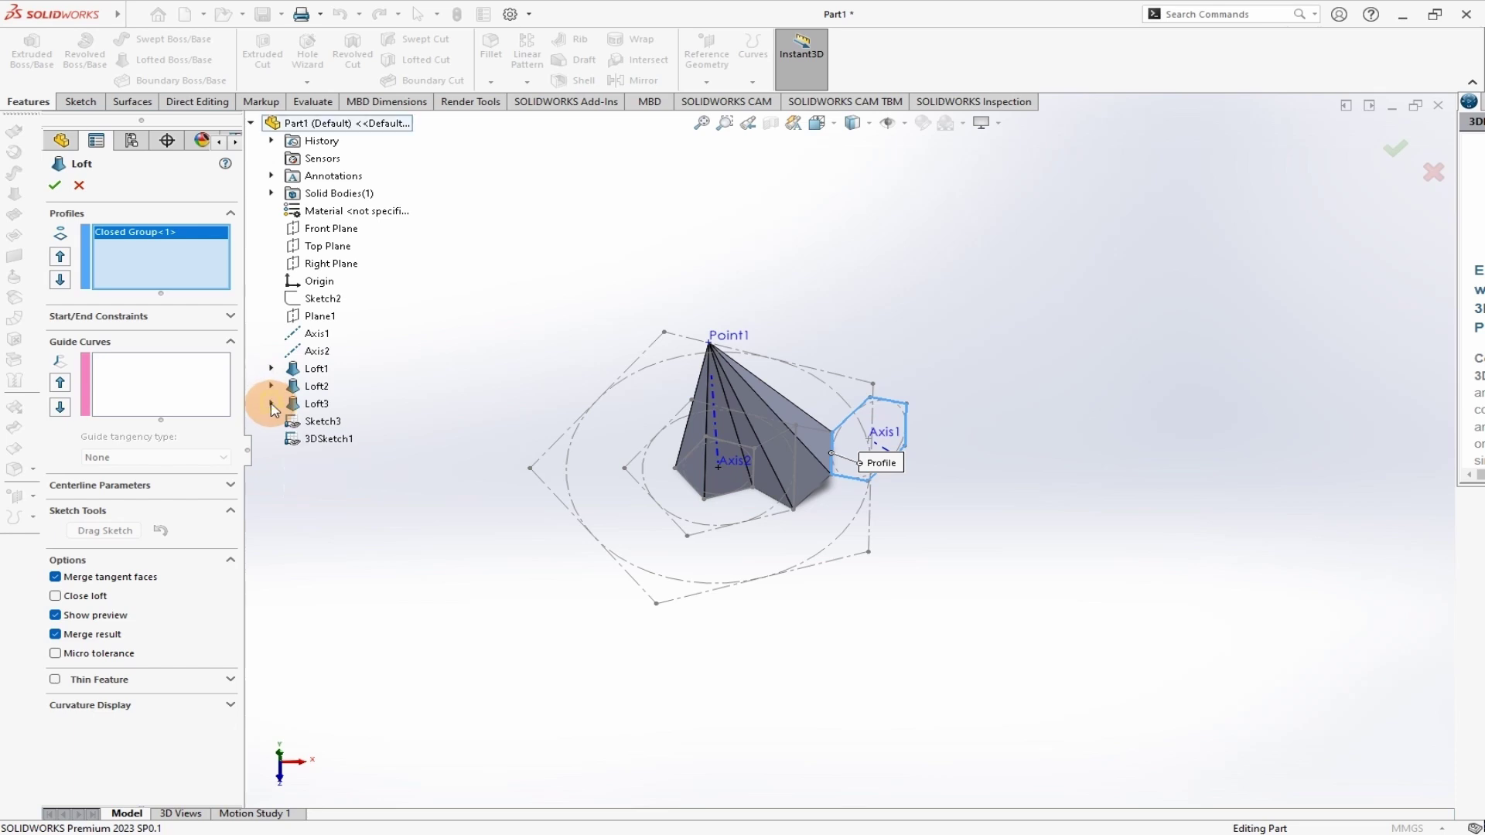
left_click(271, 369)
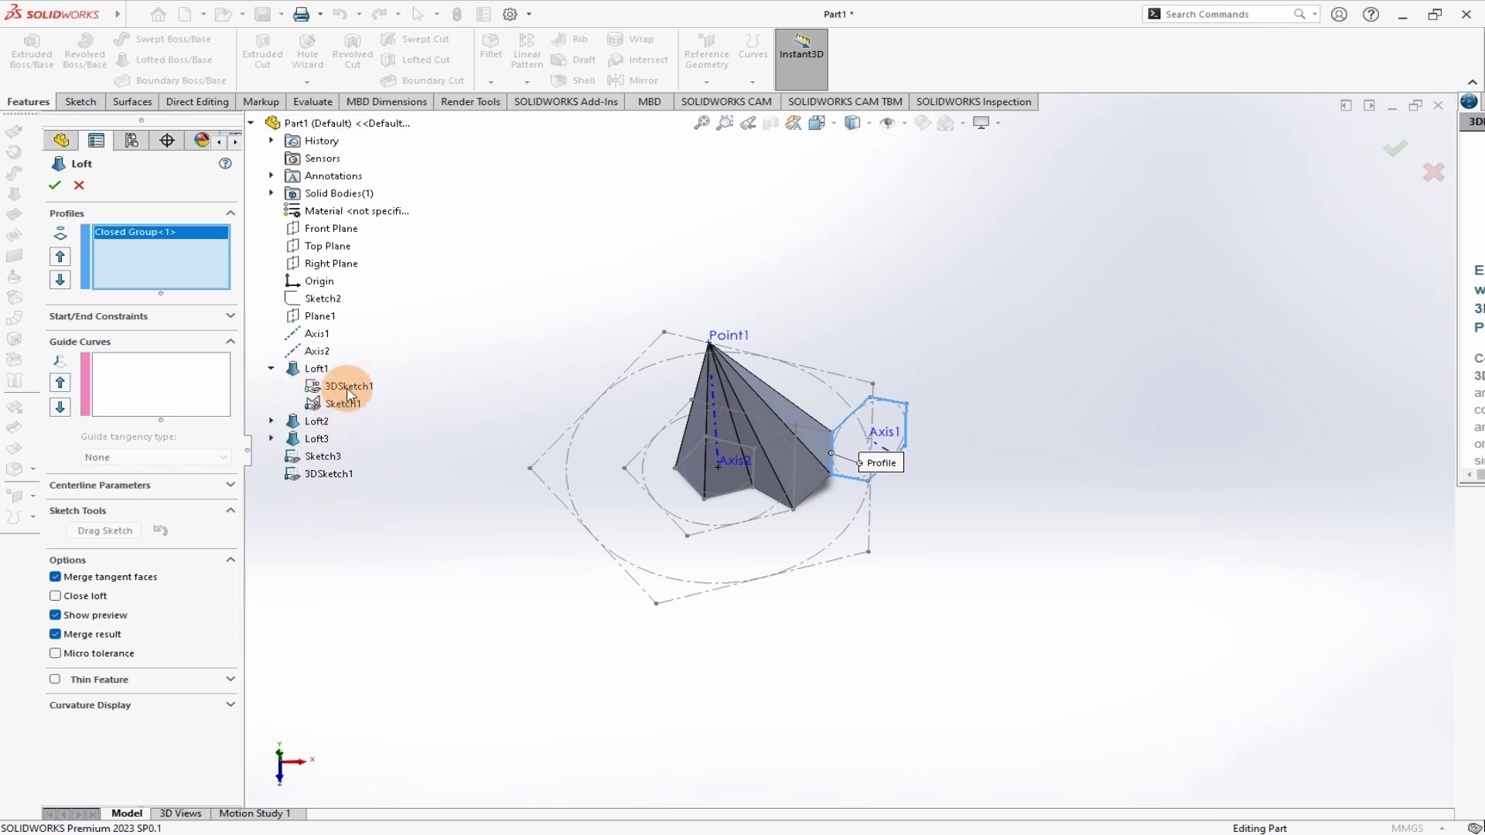
left_click(347, 387)
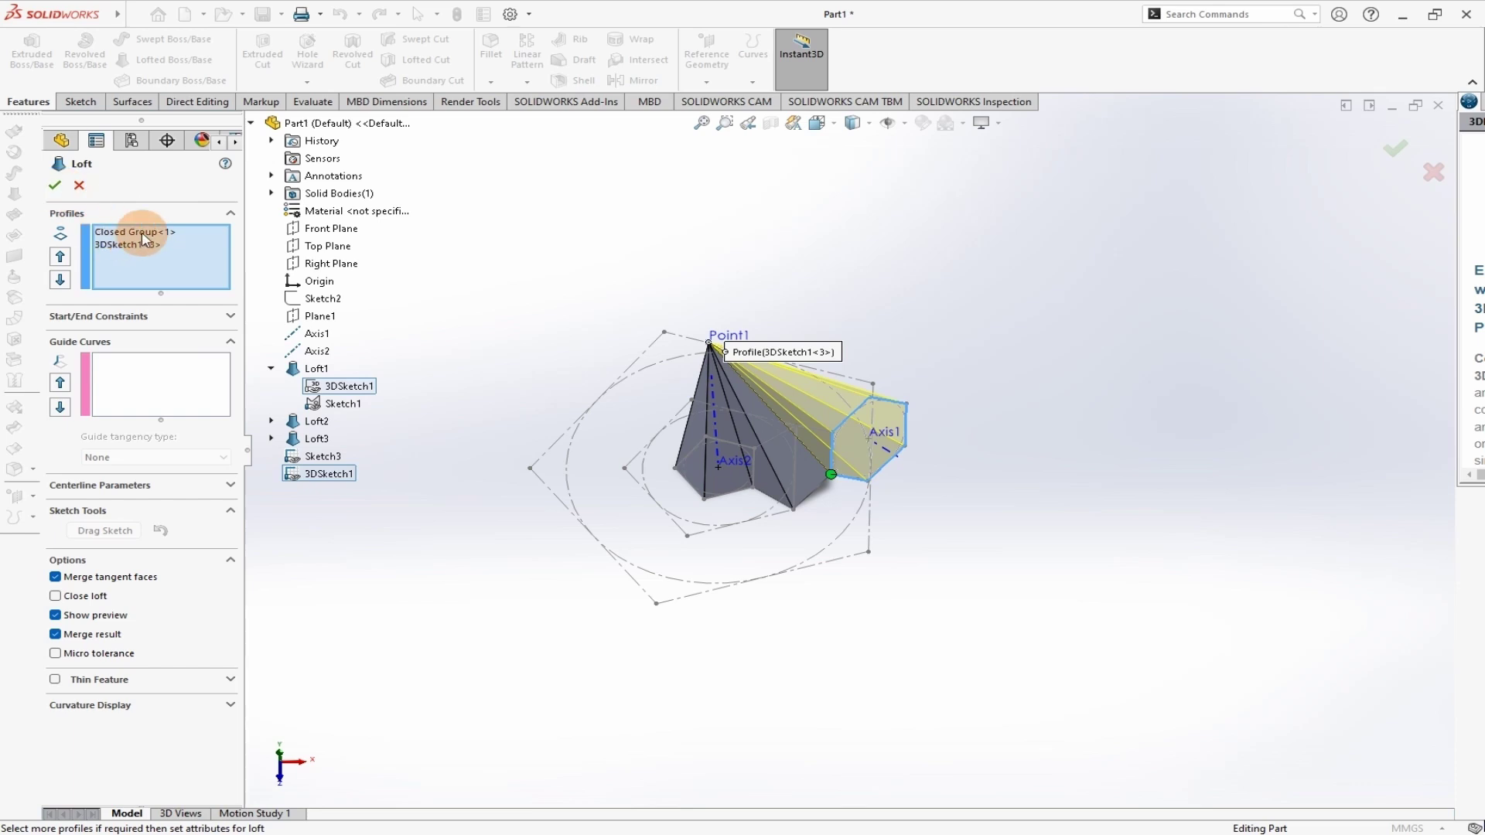
left_click(56, 184)
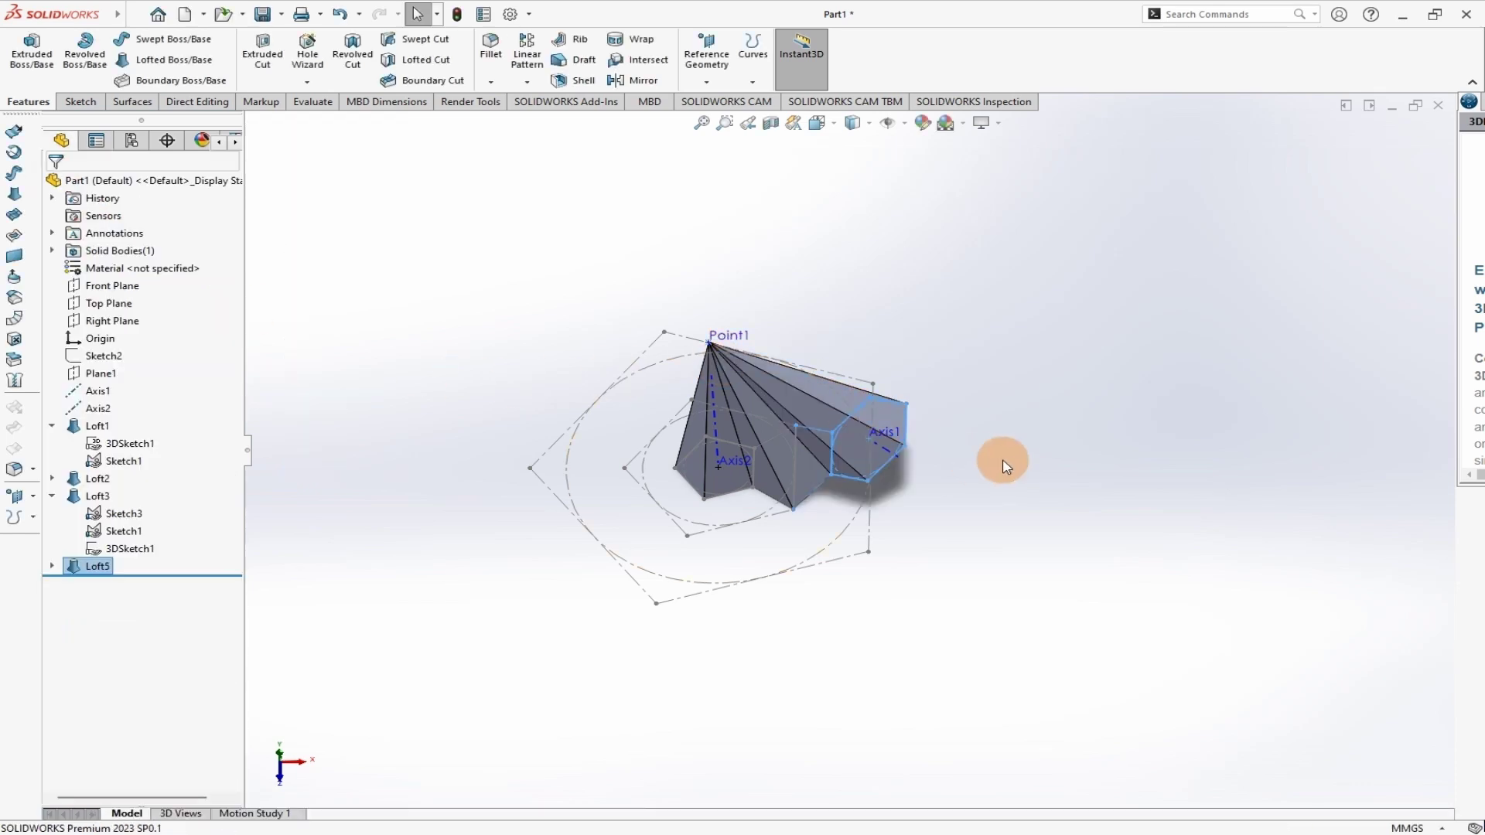
- Examine the lofted model and highlight its body in the Solid Bodies folder
mouse_move(1001, 457)
middle_mouse_down()
mouse_move(1017, 242)
mouse_move(977, 216)
mouse_move(995, 165)
mouse_move(1037, 294)
mouse_move(1021, 405)
mouse_move(1023, 291)
mouse_move(1024, 307)
middle_mouse_up()
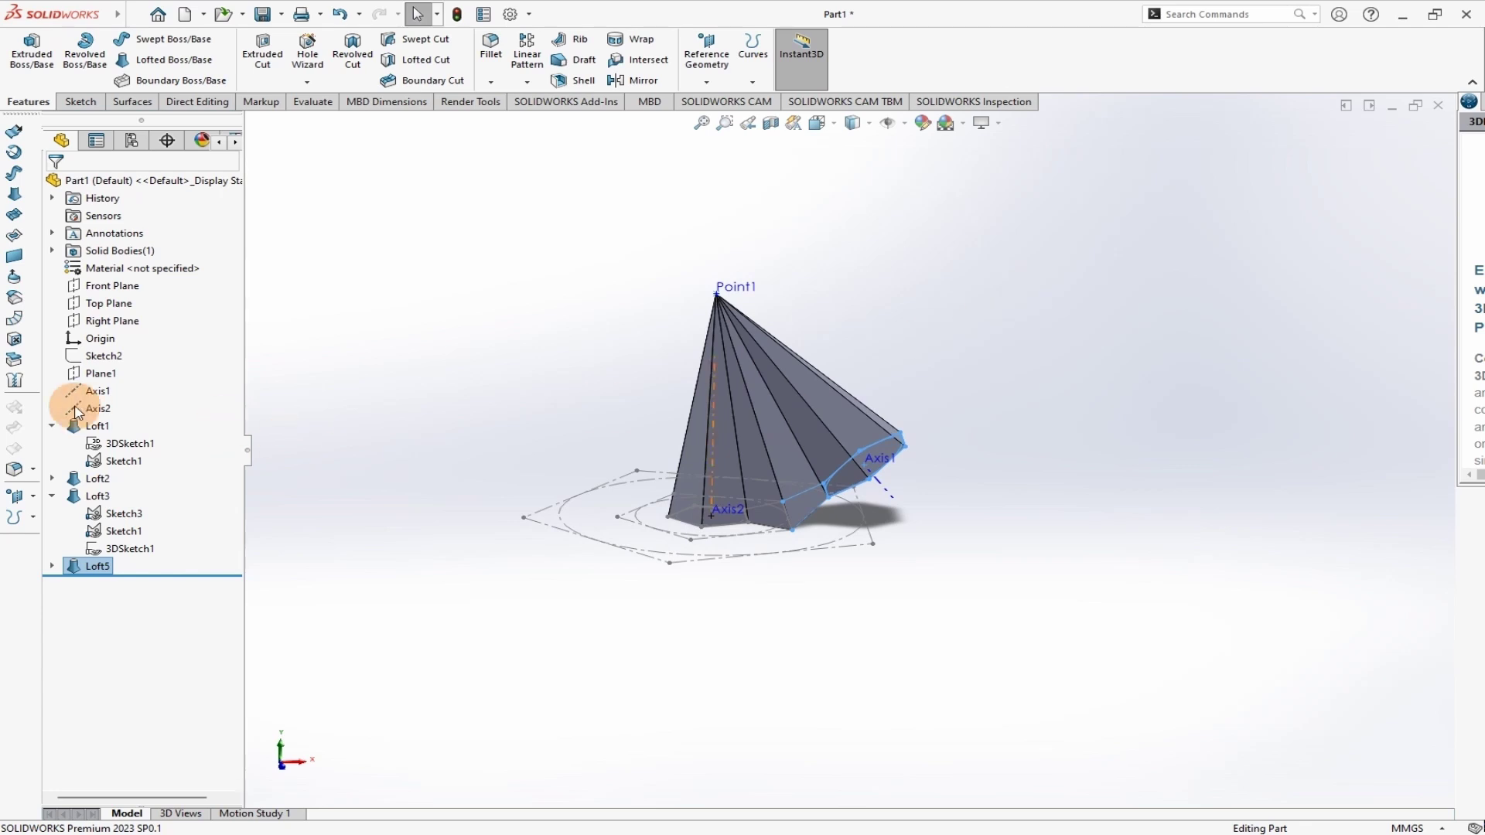
left_click(53, 497)
left_click(53, 427)
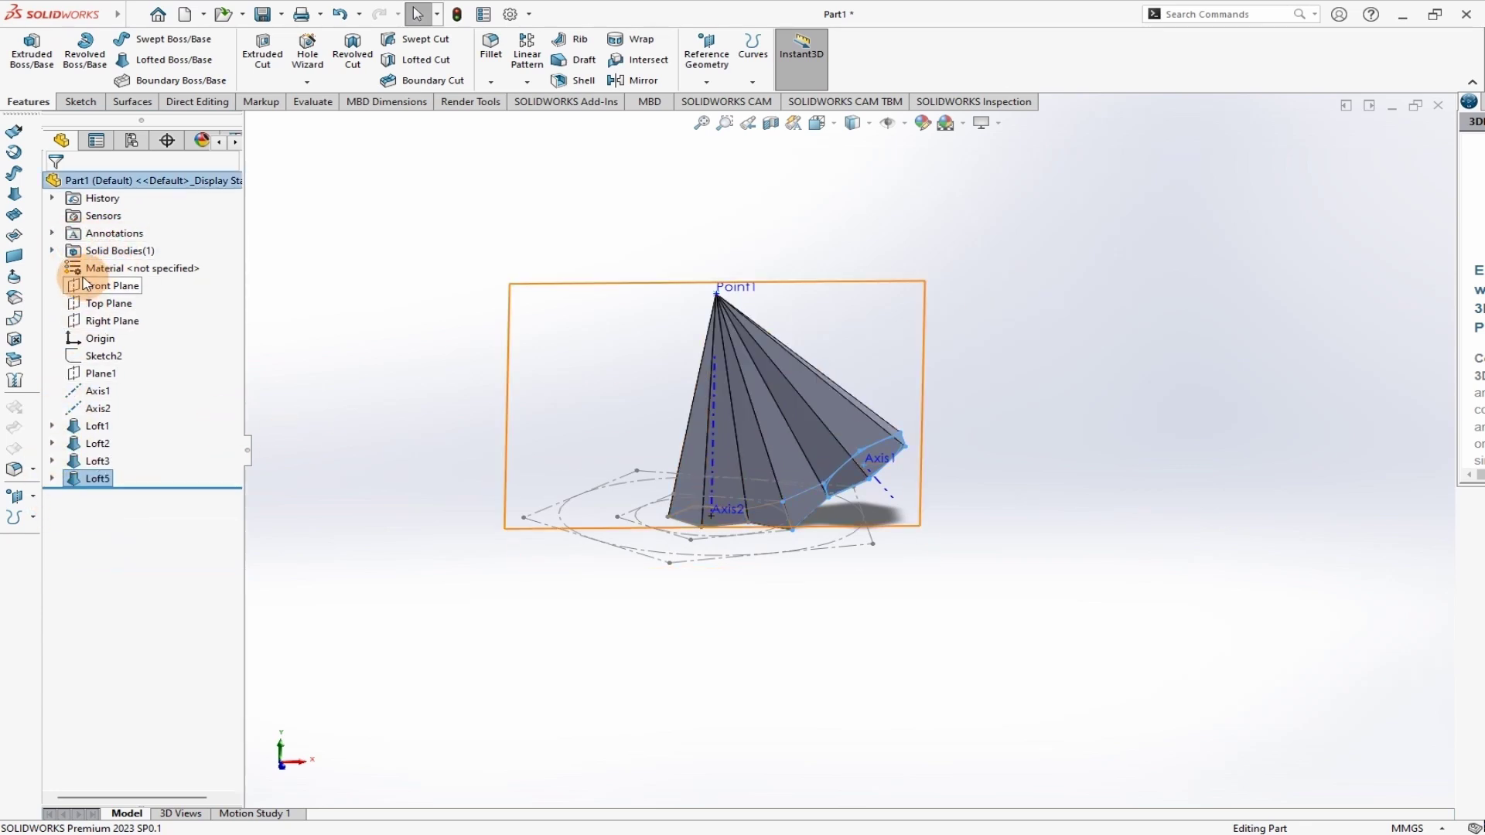
left_click(51, 250)
left_click(118, 269)
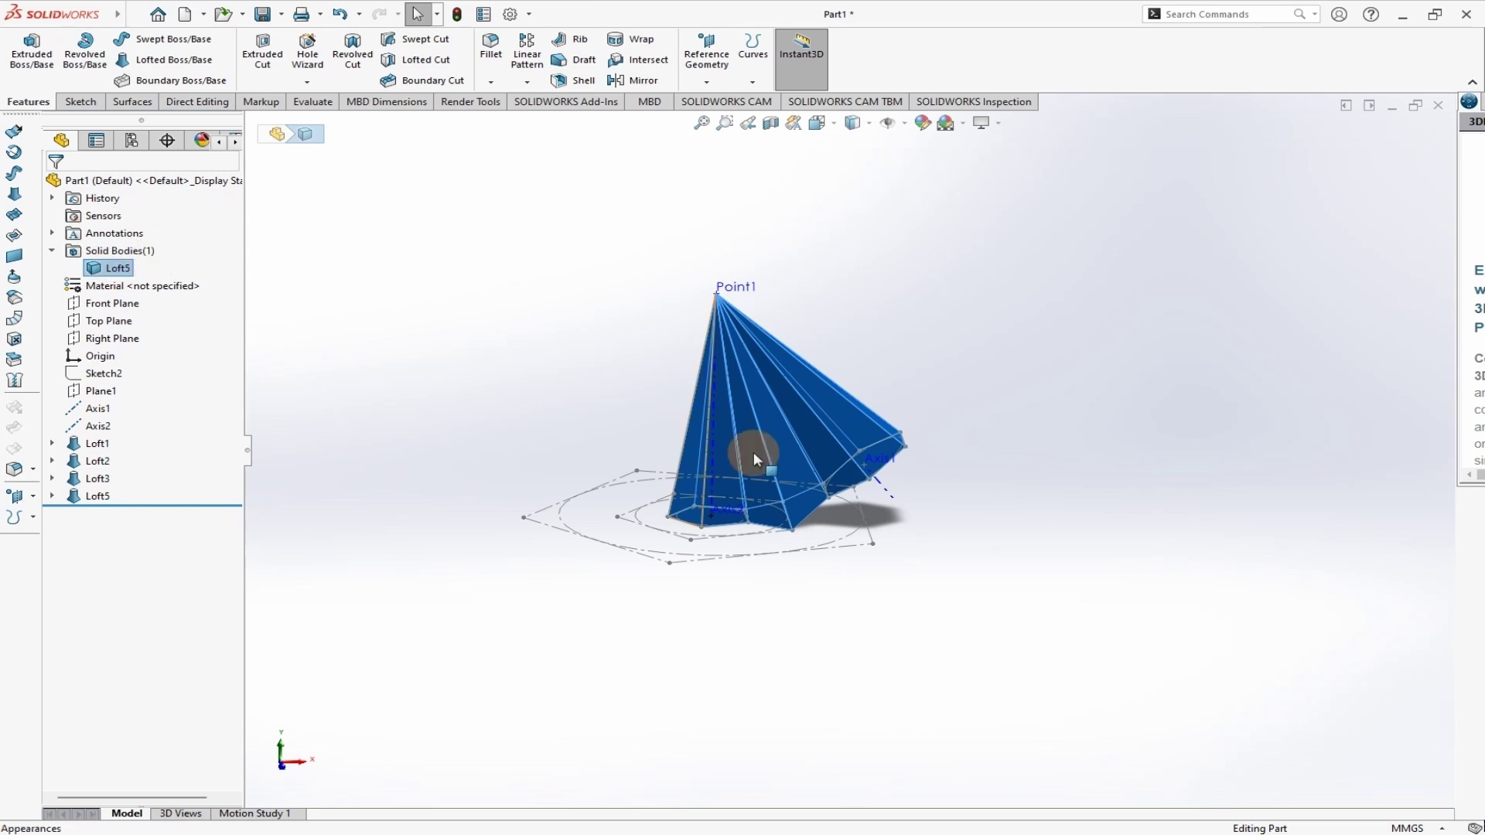
left_click(996, 387)
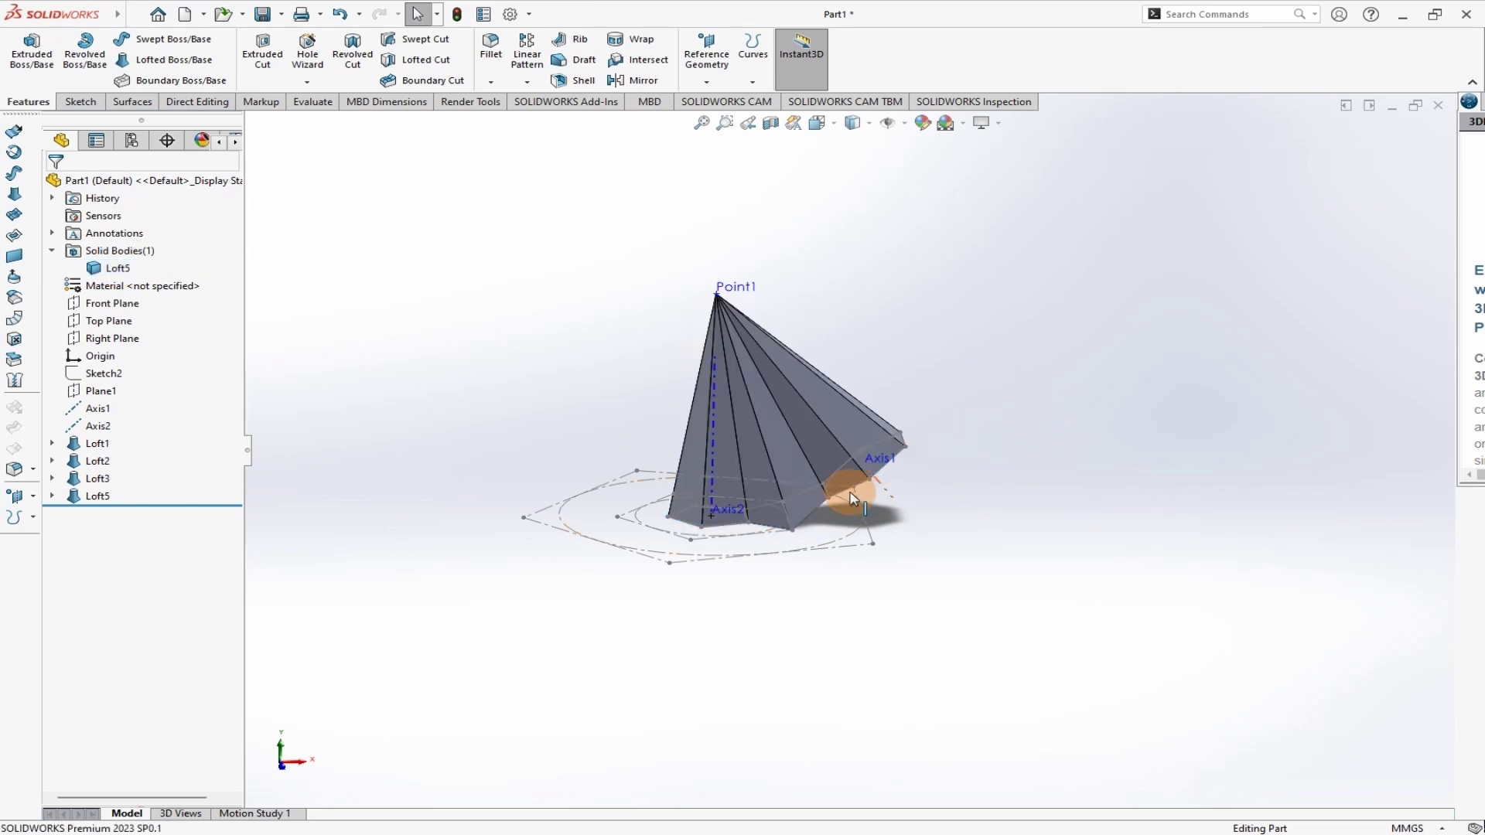
- Hide Sketch1, which holds the pentagon and its construction outlines
left_click(605, 547)
left_click(684, 496)
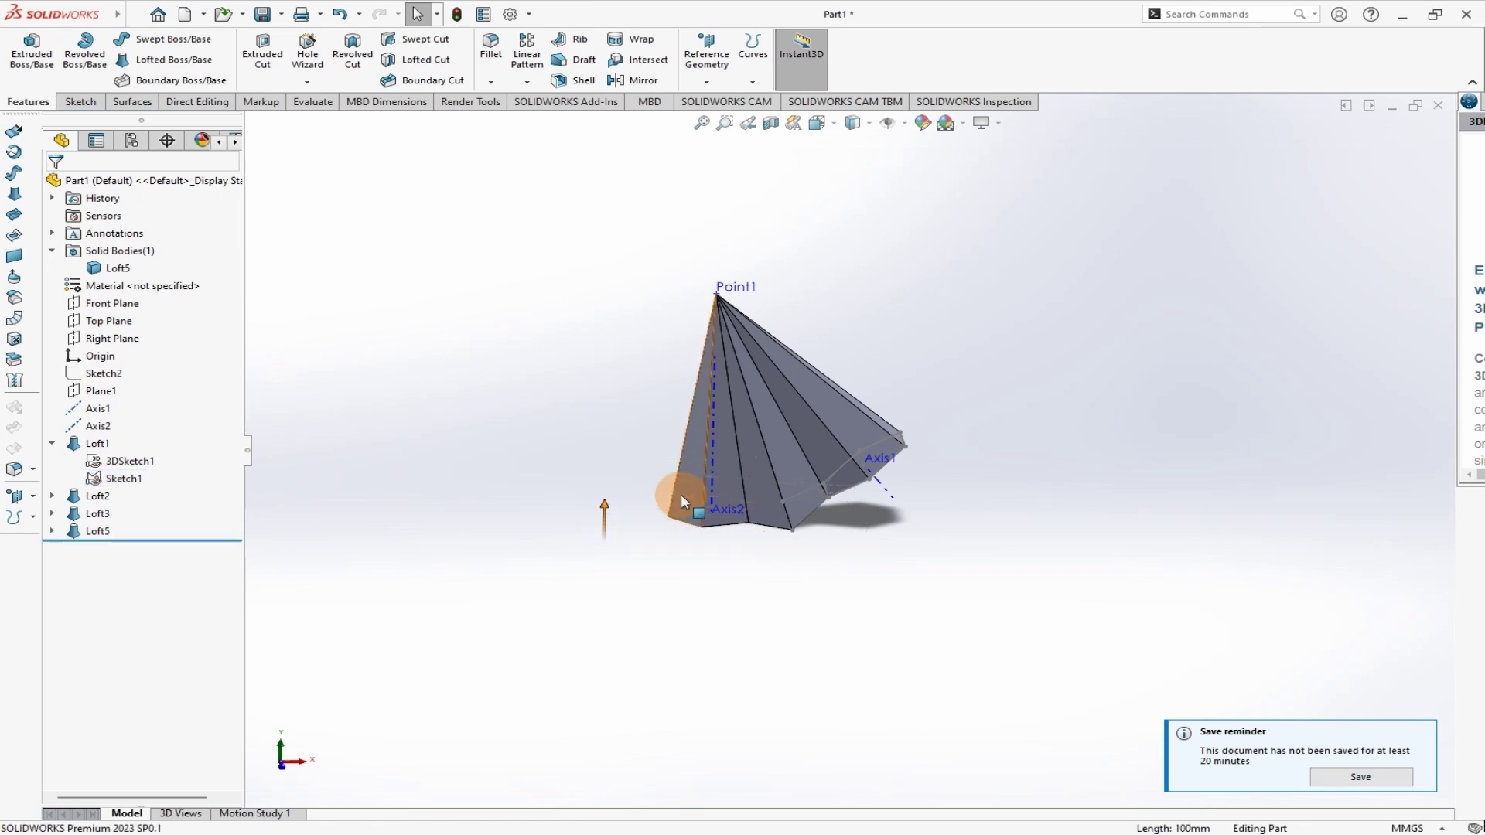
- Hide the lofted solid body and the remaining hexagon sketch, leaving only the reference point and axes
left_click(117, 269)
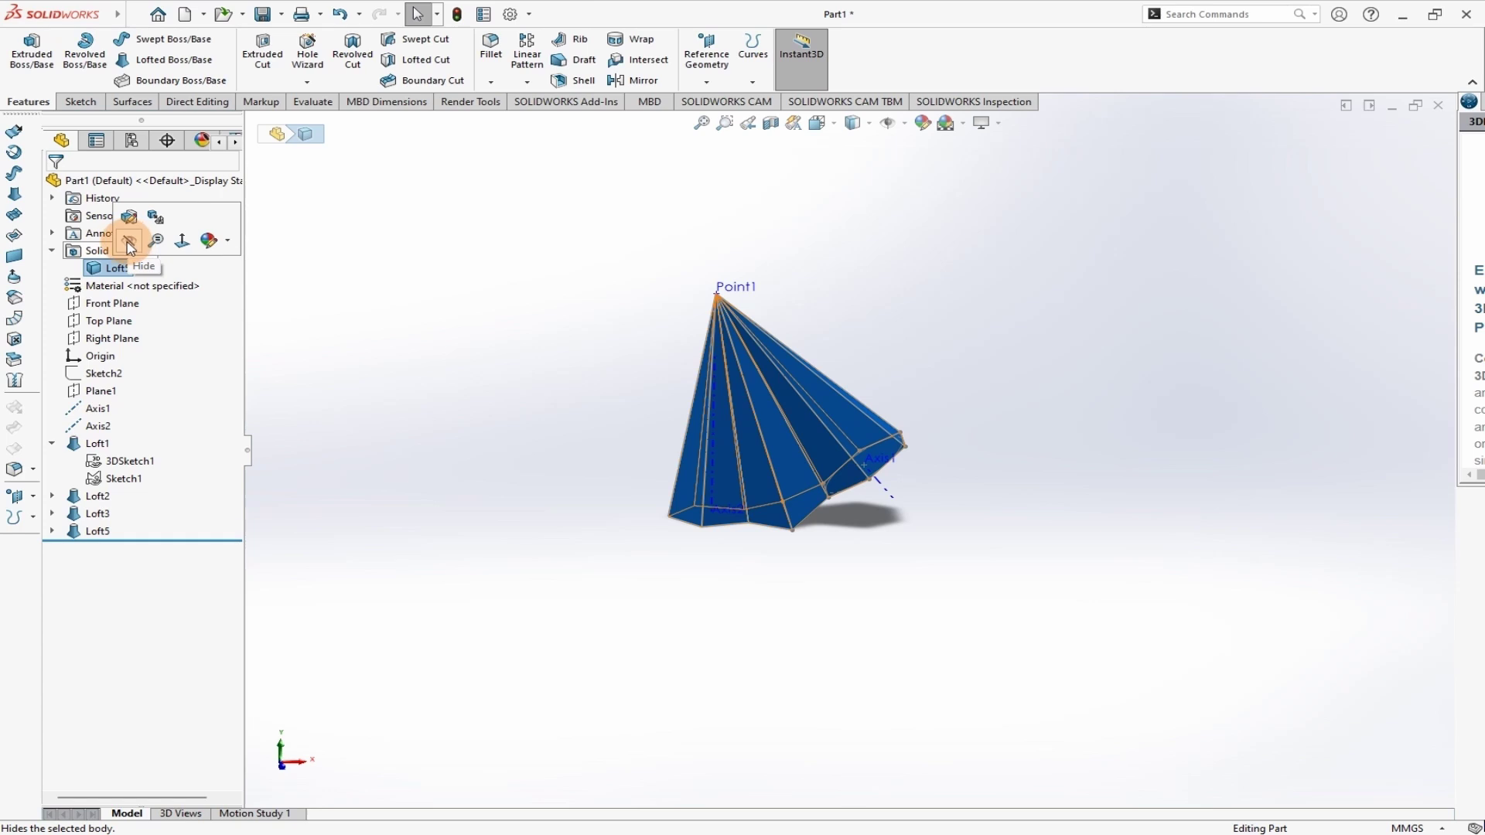
left_click(130, 245)
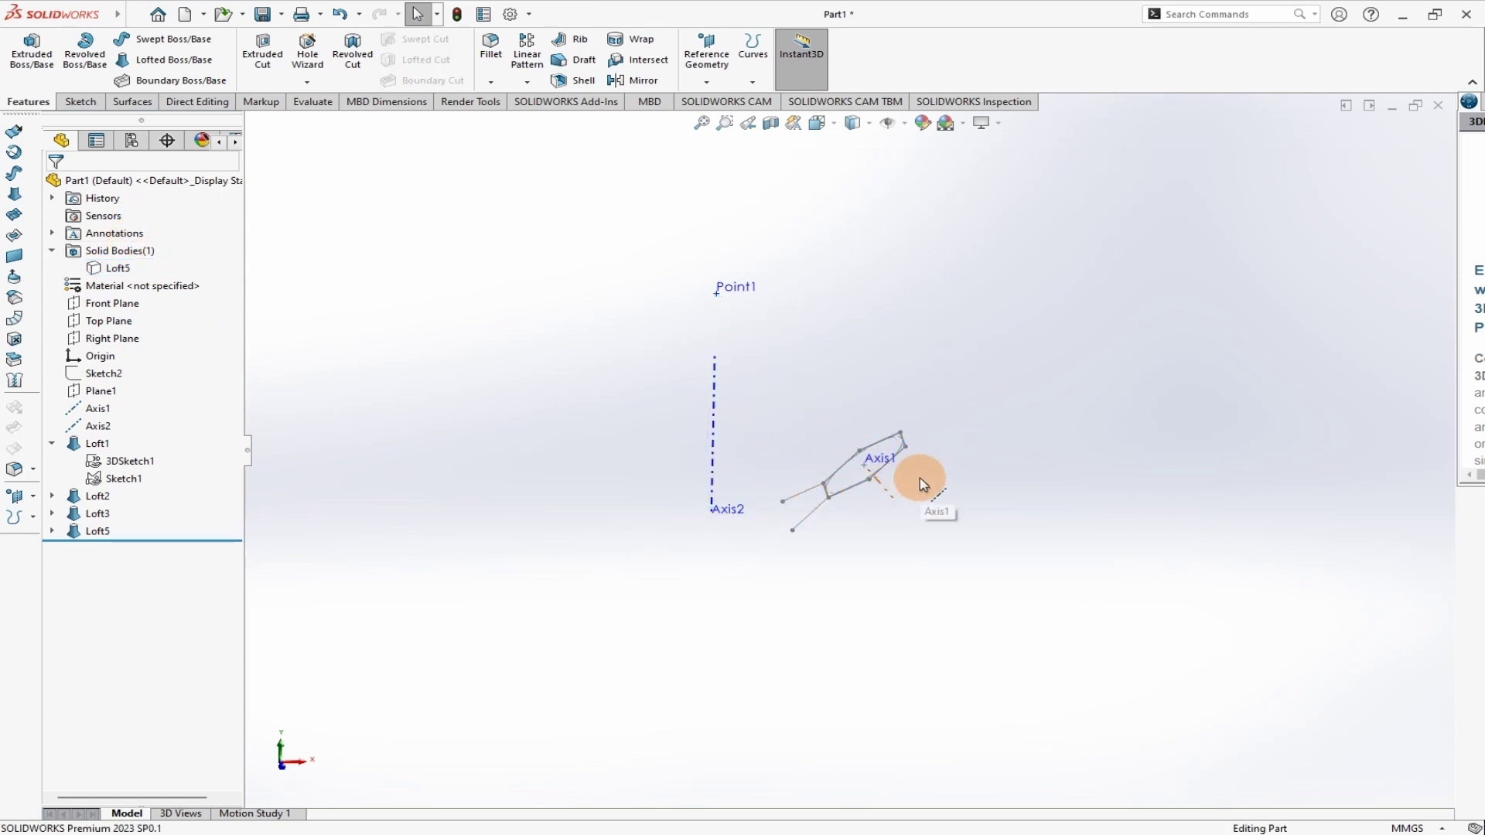
left_click(851, 493)
left_click(925, 441)
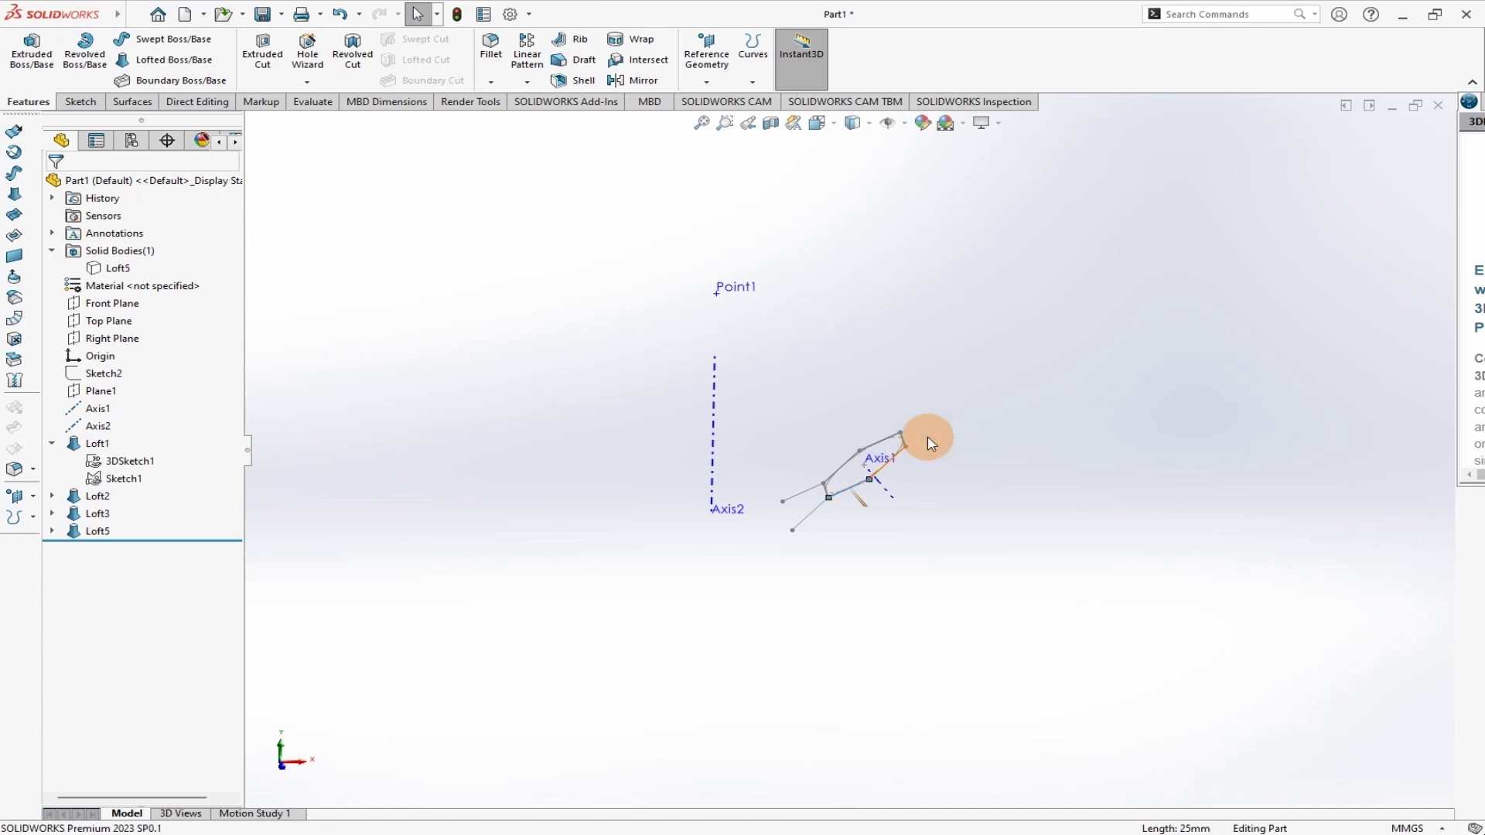
left_click(800, 395)
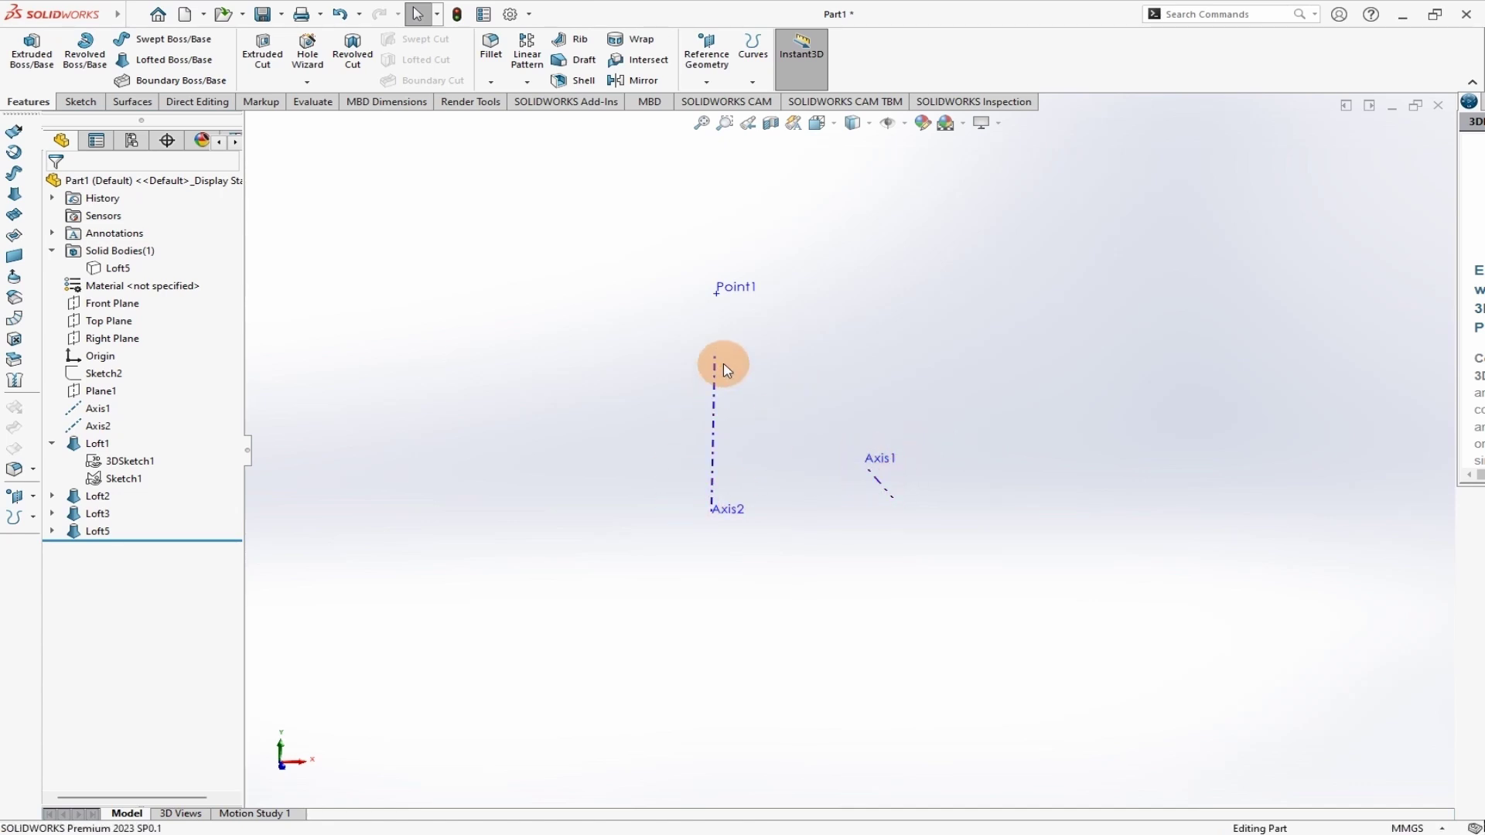
- Start a new sketch on the Front Plane
left_click(100, 306)
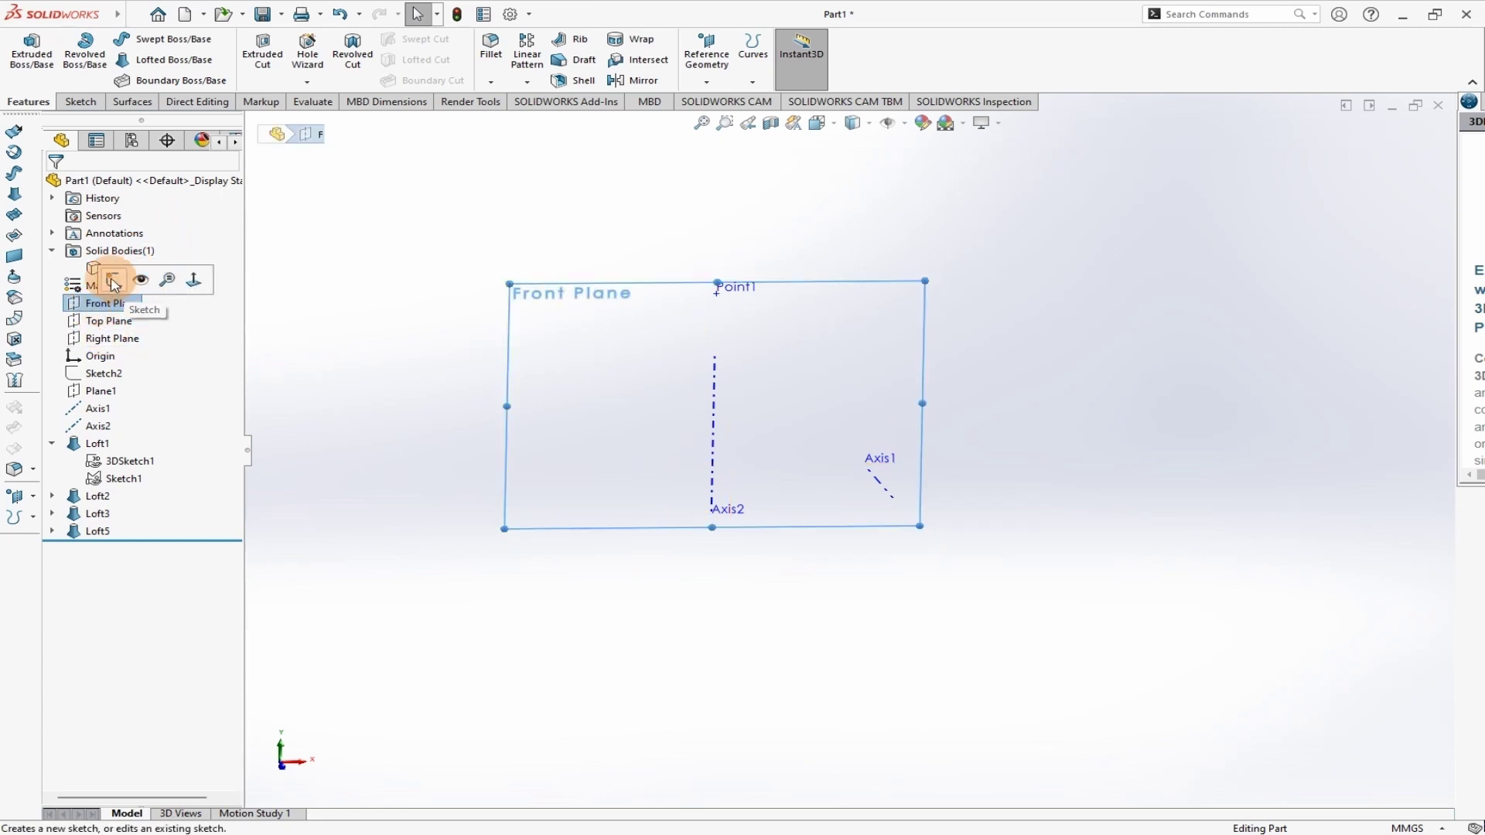
left_click(113, 278)
scroll(735, 408, "up", 5)
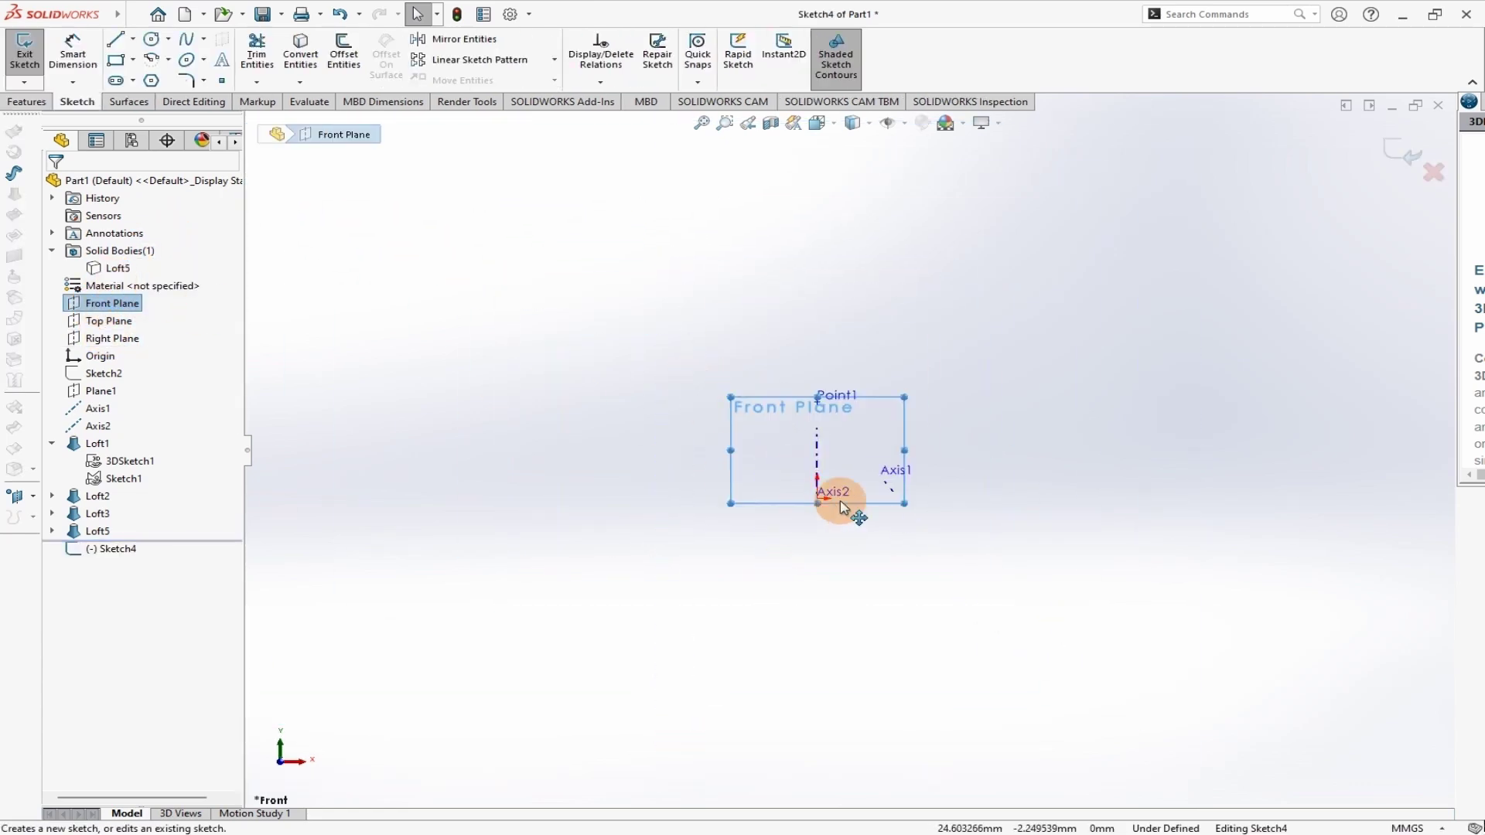
scroll(839, 503, "down", 5)
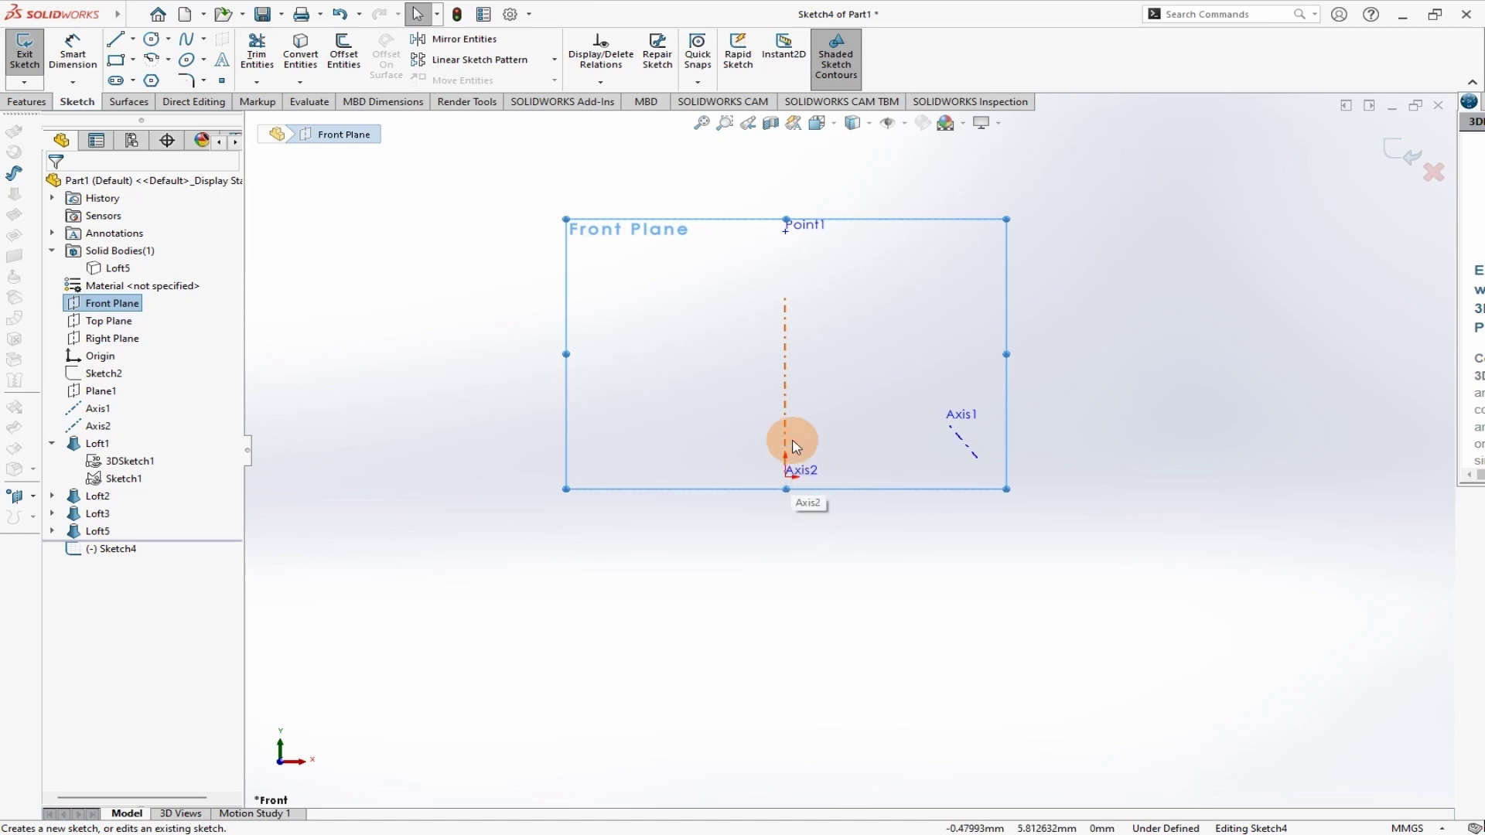
- Sketch a centerpoint arc of about 85 mm radius around Point1, sweeping a lower quarter from the outer side down towards Axis2
left_click(154, 66)
scroll(802, 304, "up", 4)
scroll(801, 305, "down", 4)
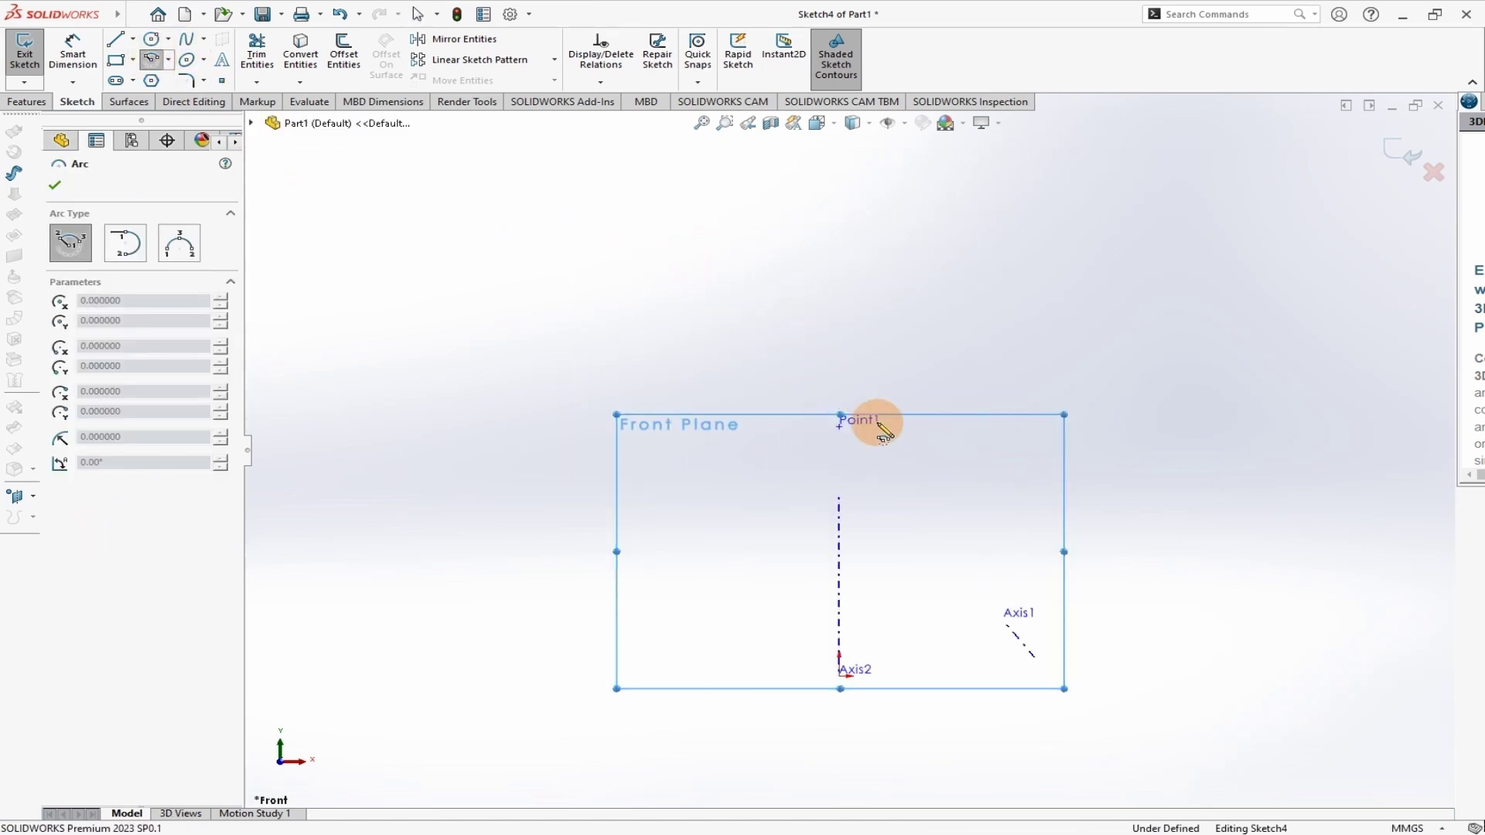
scroll(889, 441, "down", 3)
scroll(750, 310, "up", 1)
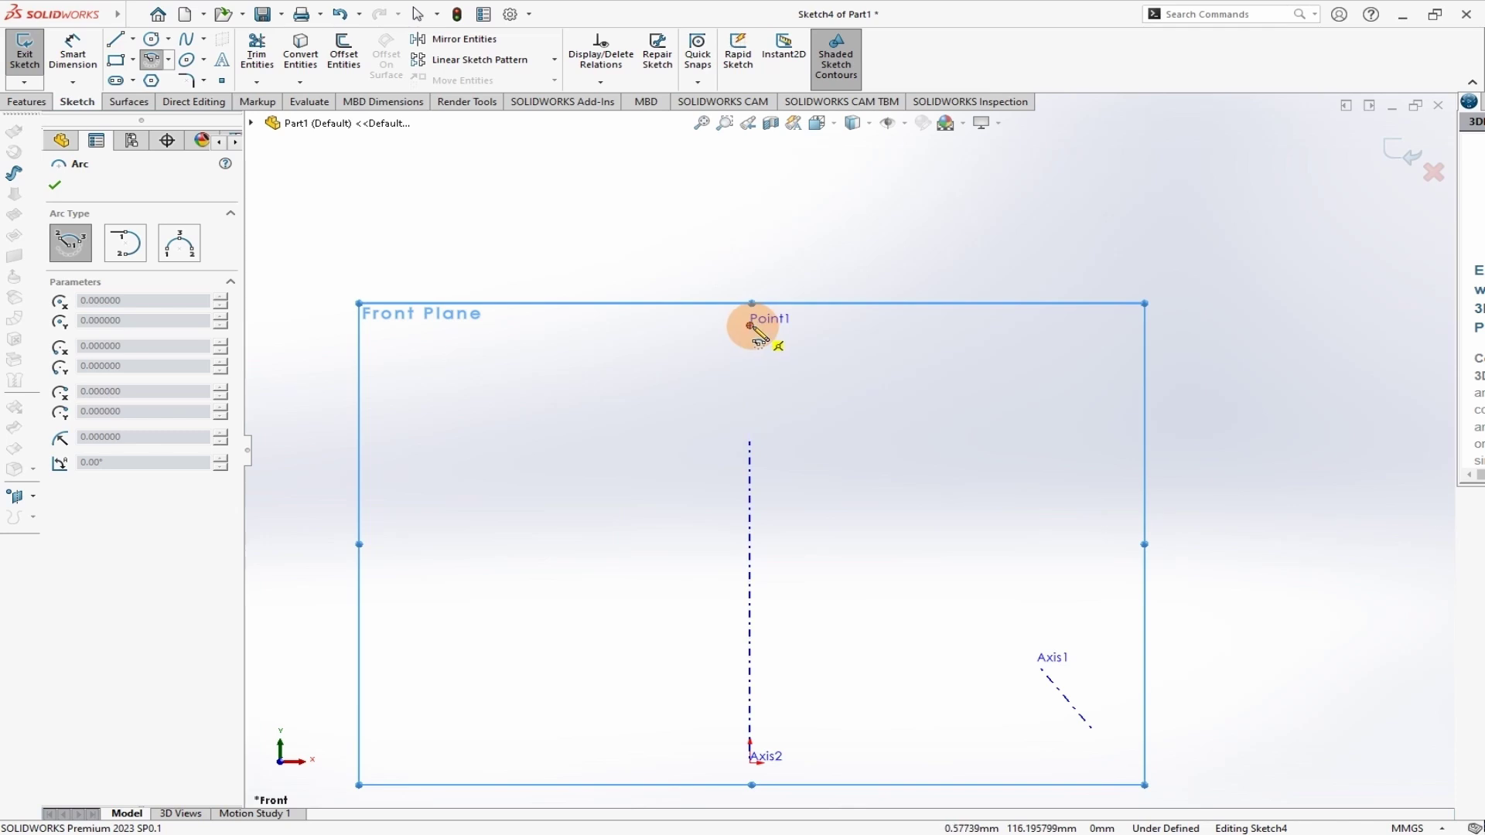
left_click_drag(749, 325, 912, 475)
scroll(889, 415, "up", 3)
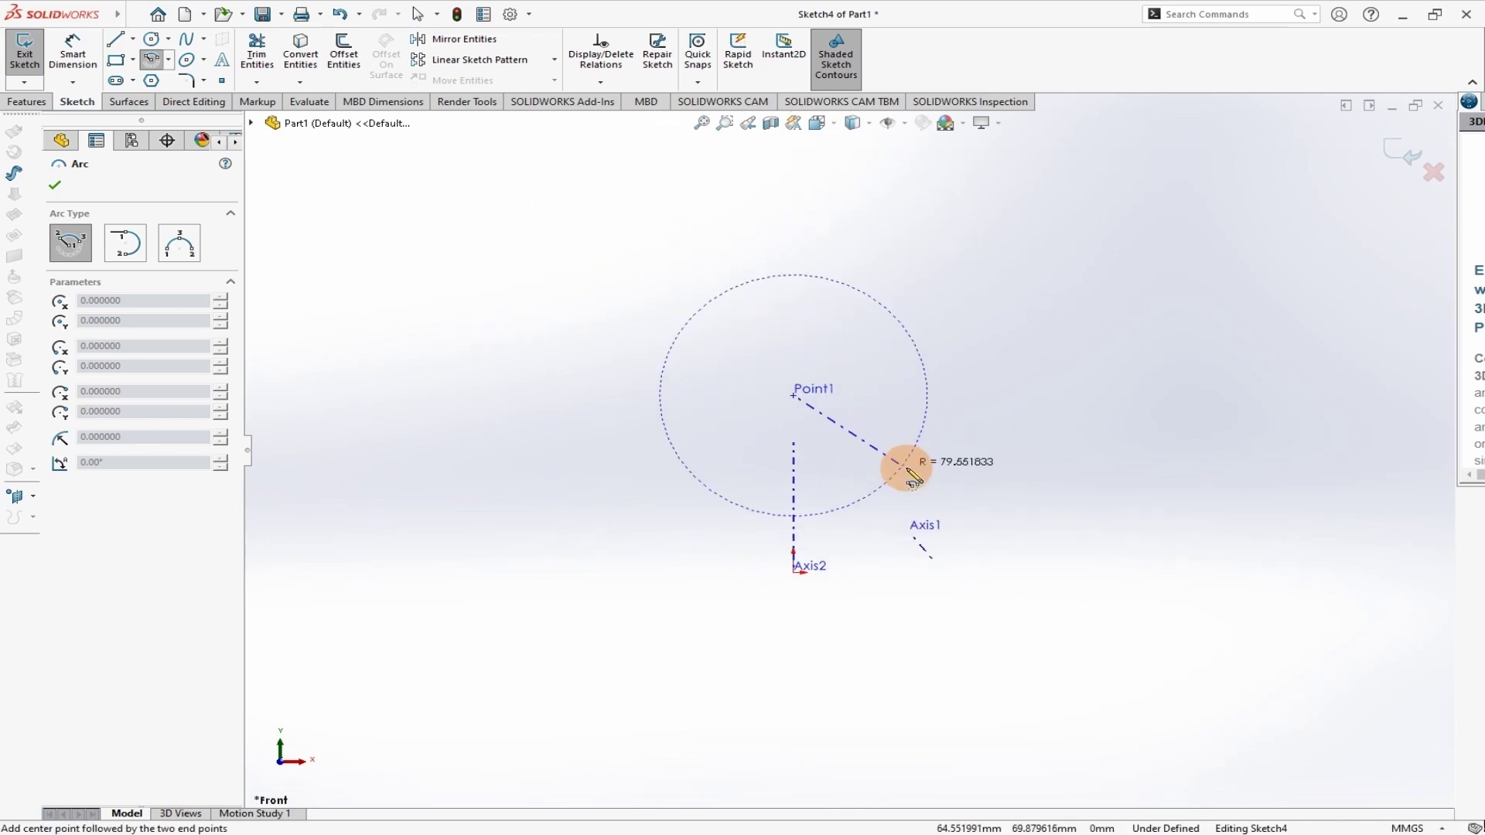
scroll(919, 471, "down", 1)
left_click(940, 380)
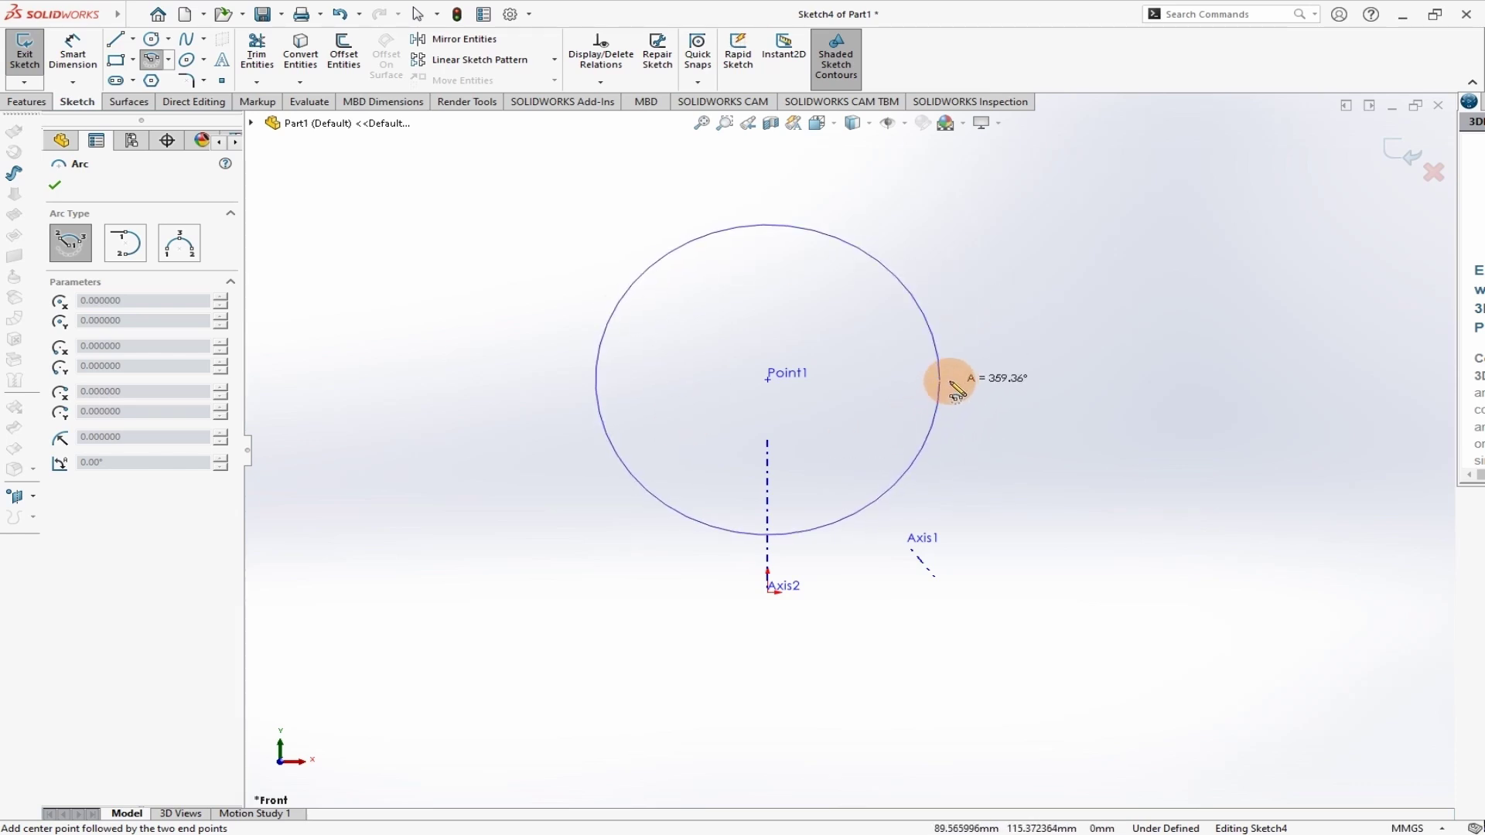
left_click(779, 548)
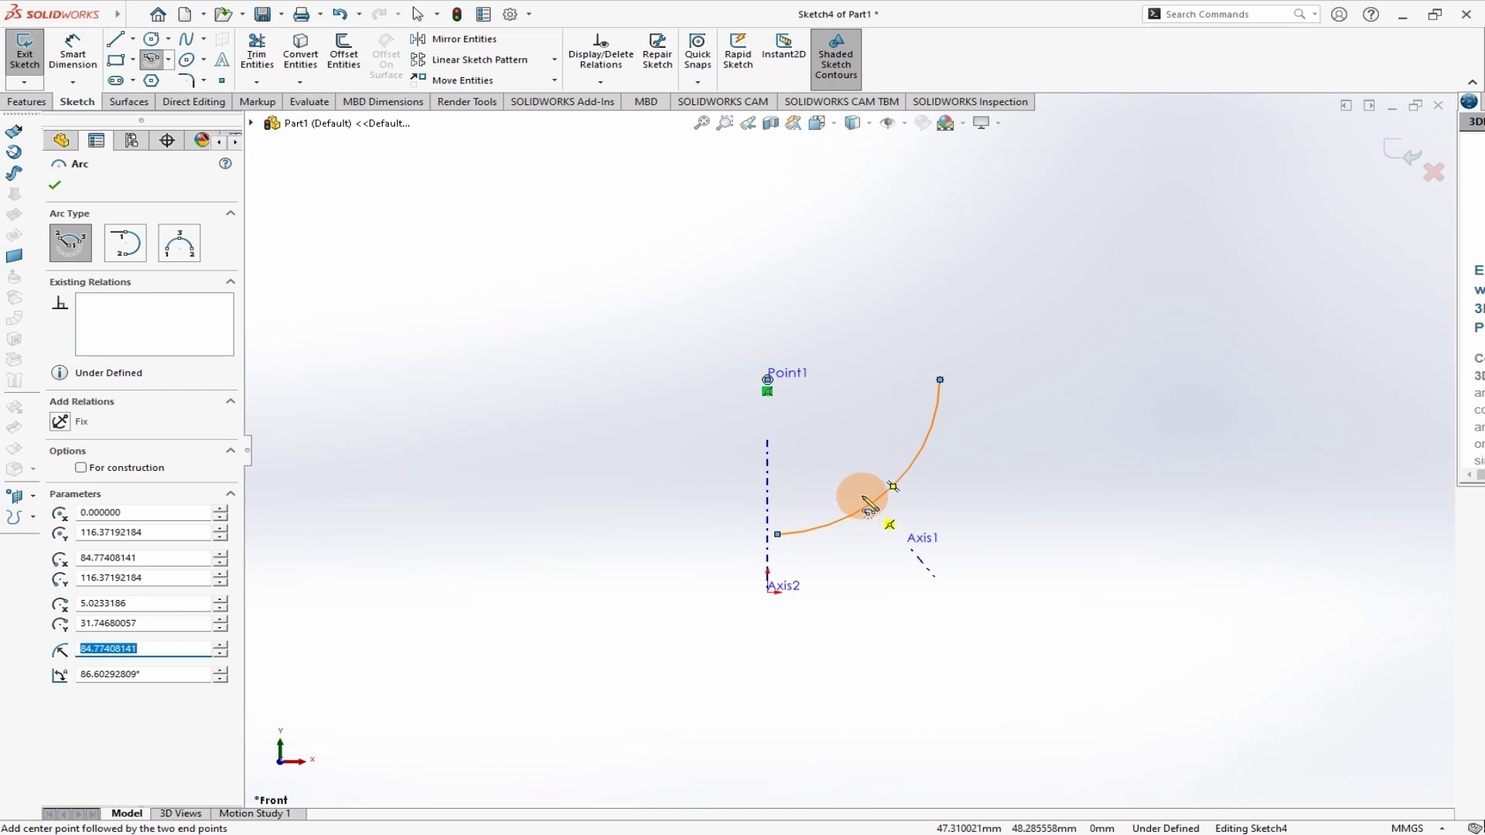
key("Escape")
- Make the arc's outer endpoint horizontal with its centre and its lower endpoint vertical with the origin
left_click(768, 378)
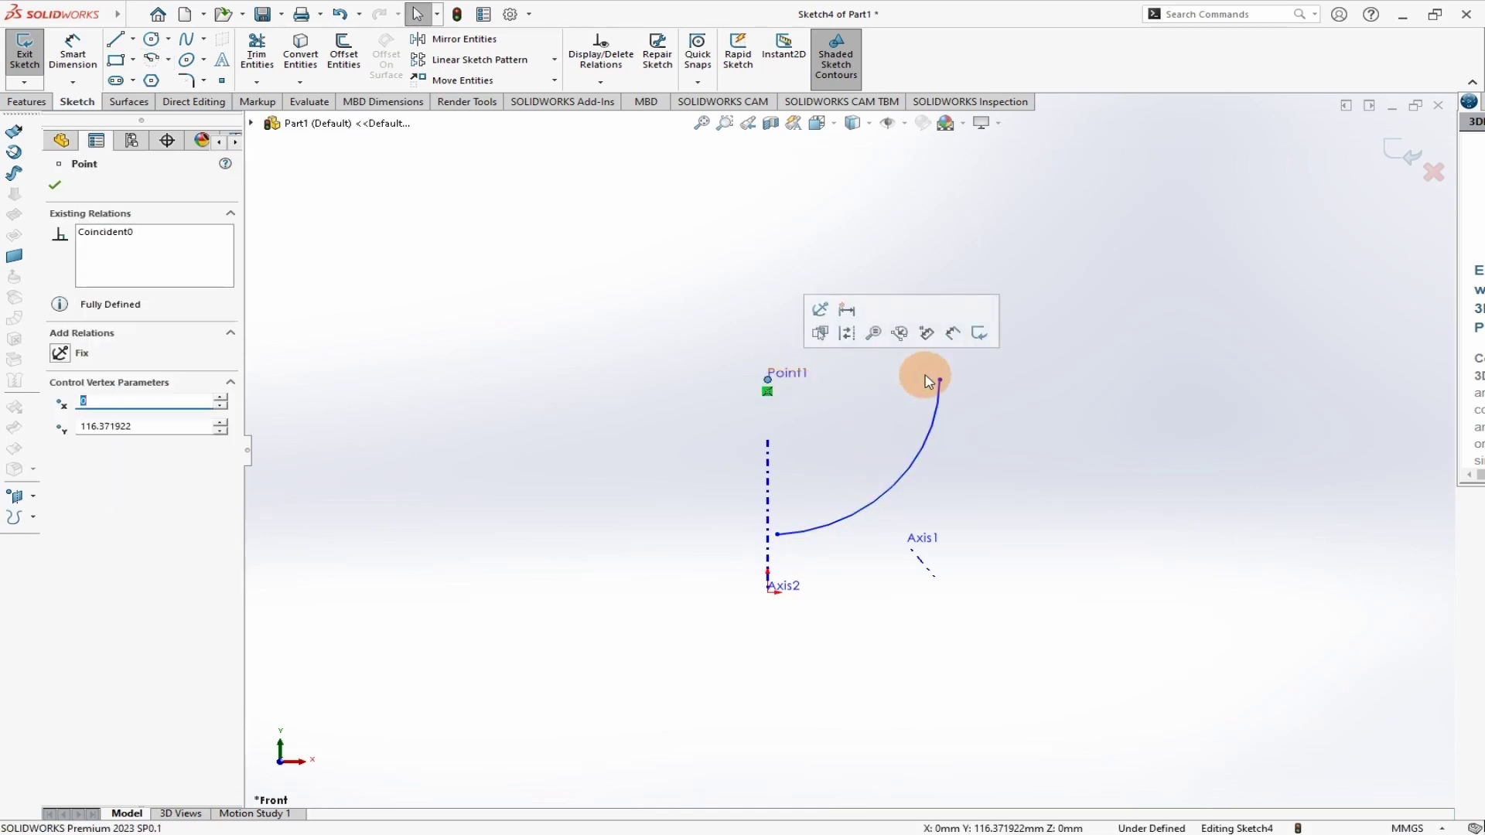
left_click(940, 380, "ctrl")
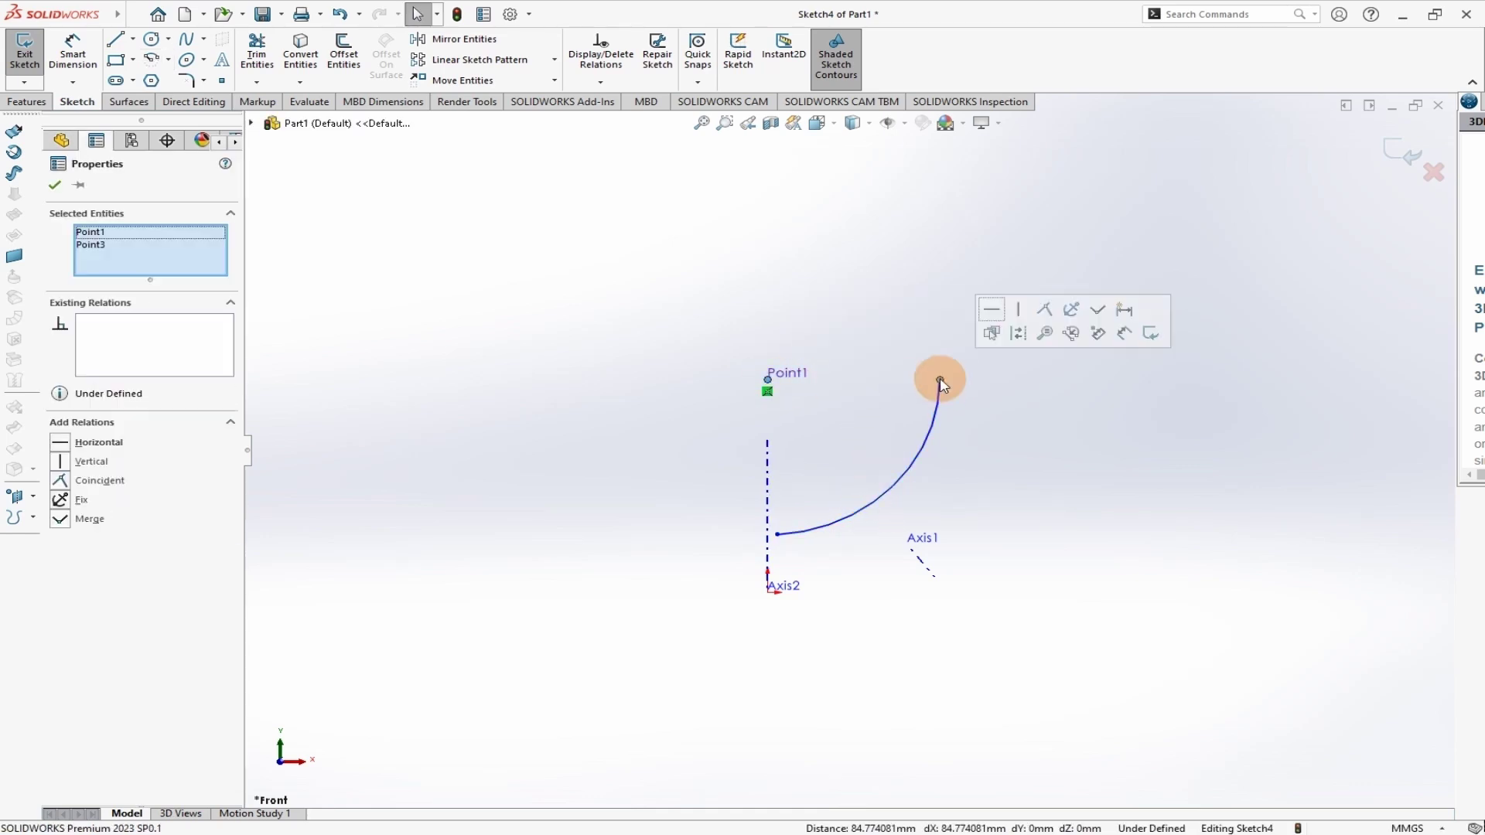
left_click(993, 310)
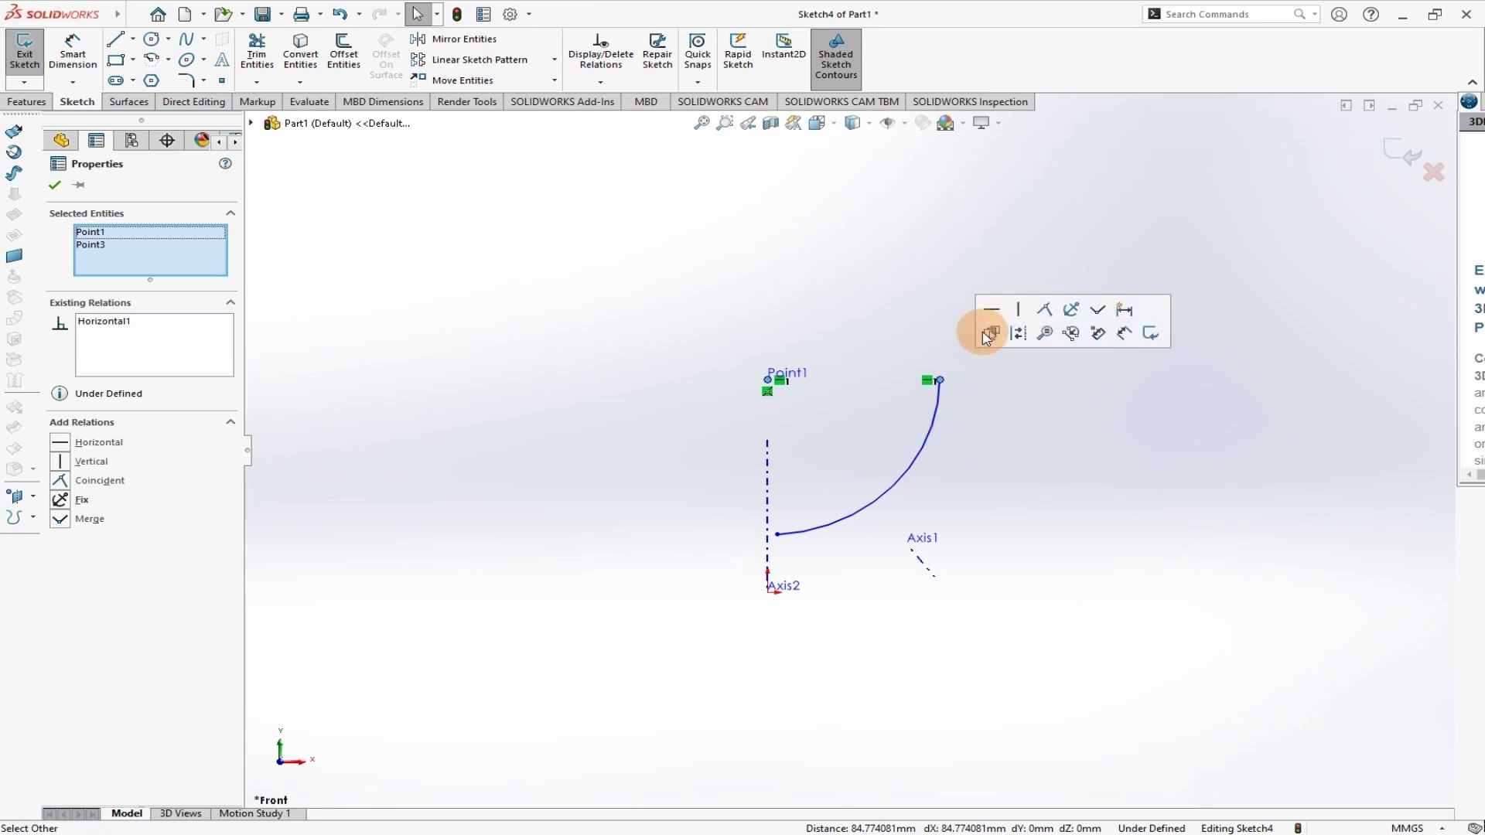
left_click(988, 435)
scroll(778, 596, "down", 3)
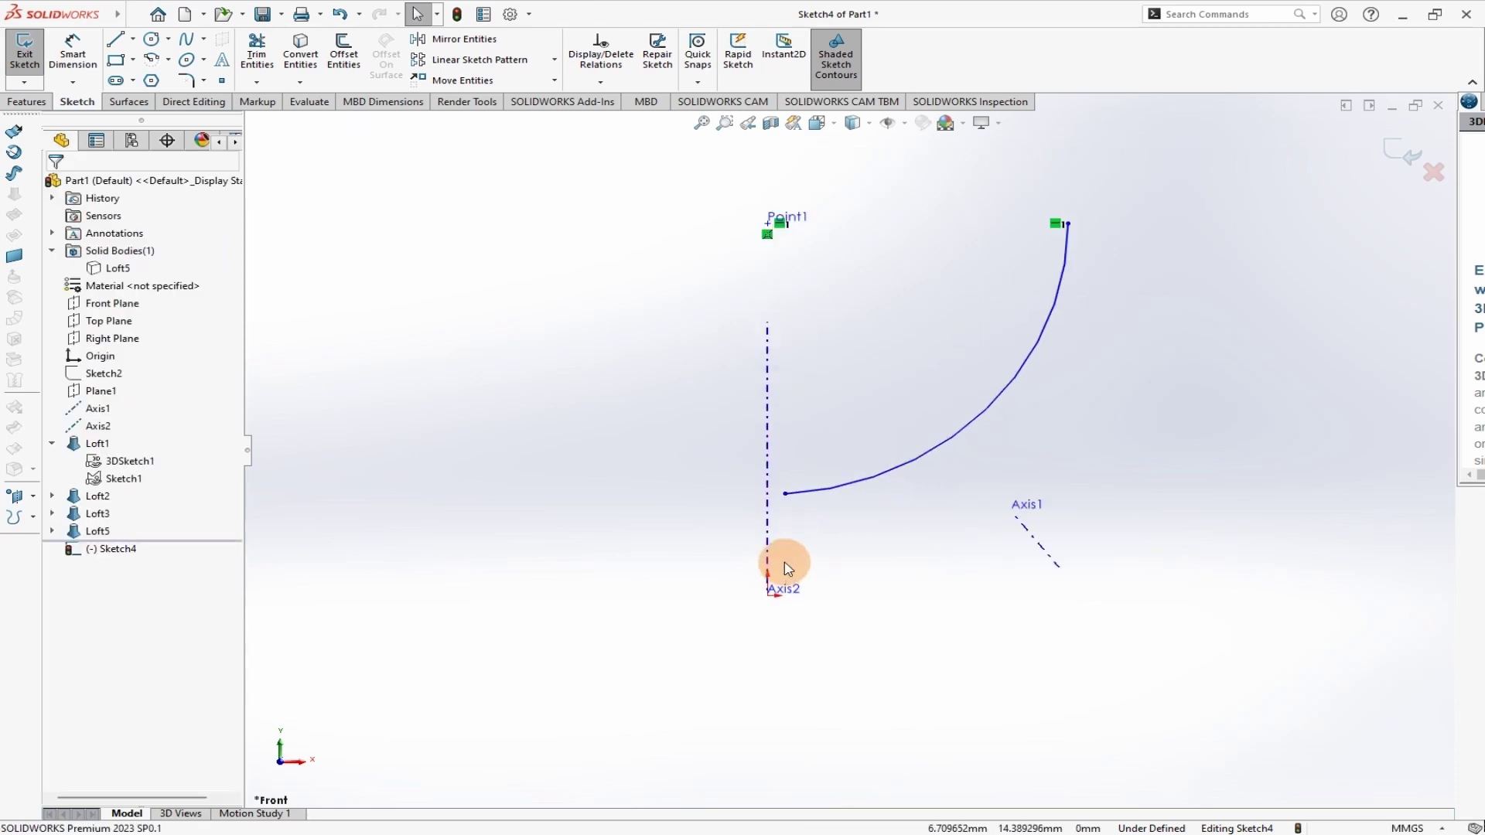
left_click(786, 493)
left_click(778, 598, "ctrl")
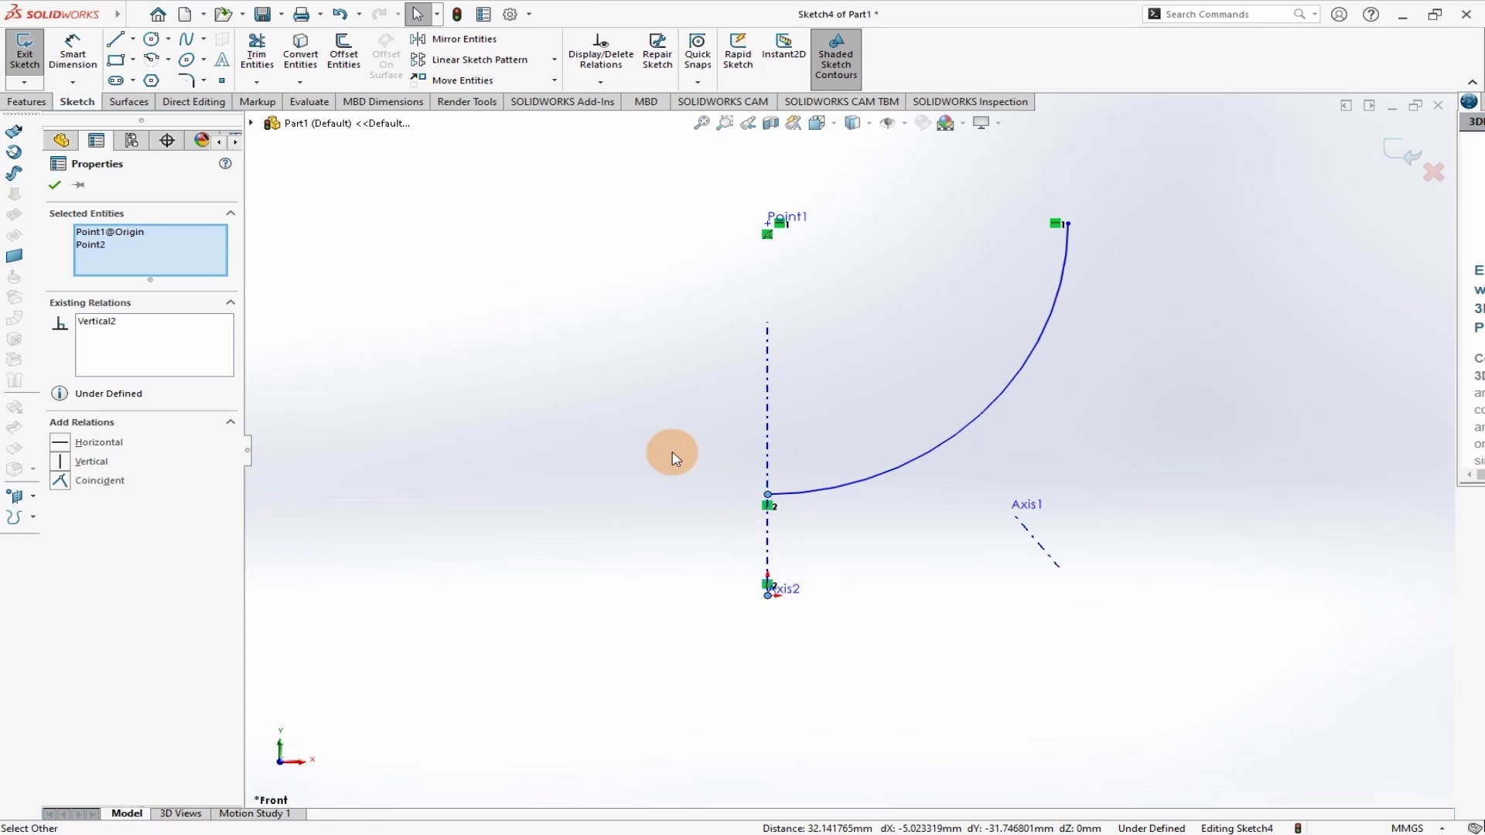
left_click(56, 186)
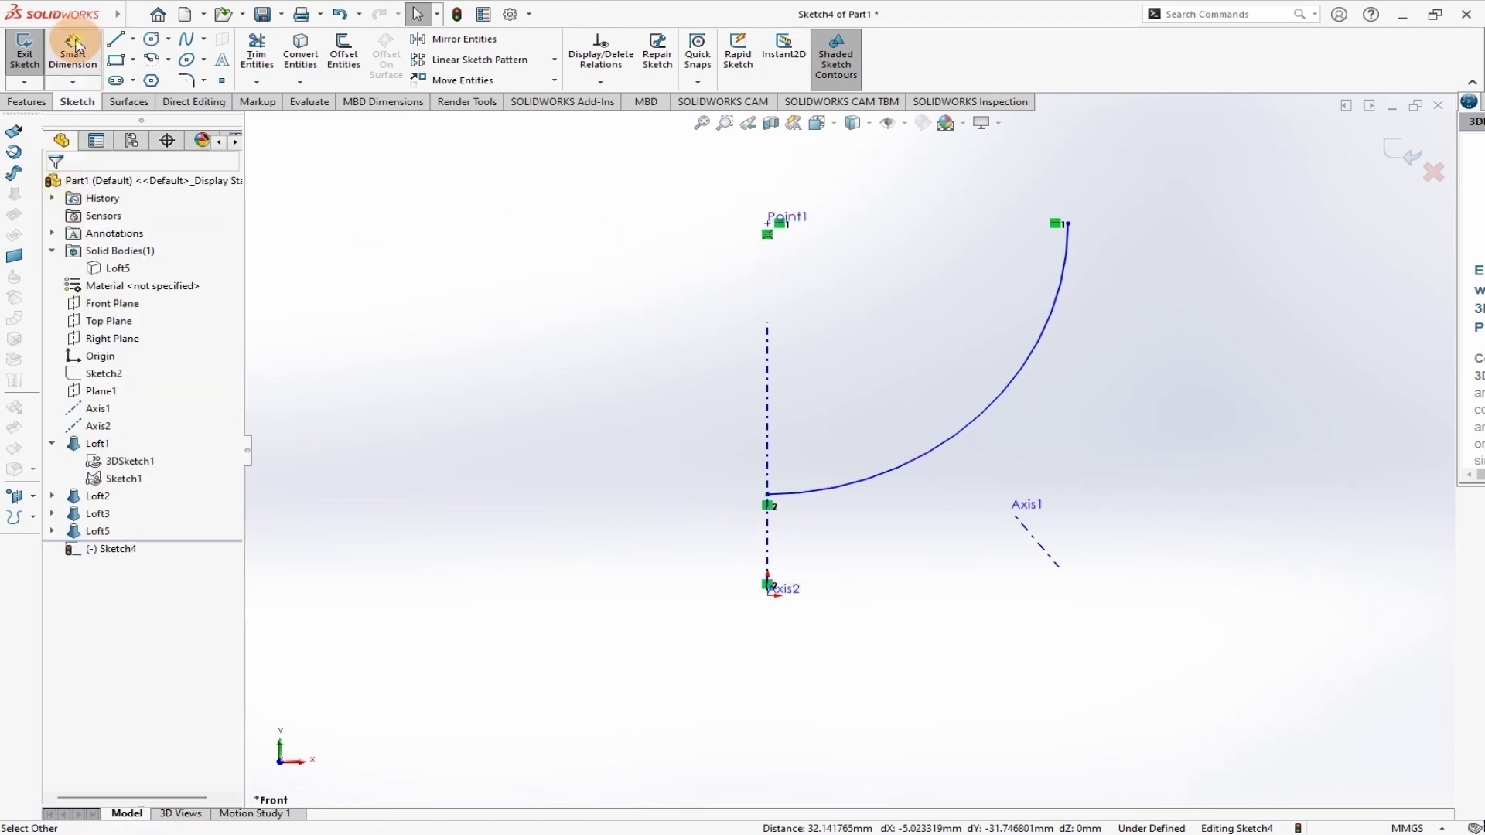
- Dimension the arc's radius as 100 mm and exit the sketch
left_click(73, 53)
left_click(995, 399)
left_click(1150, 387)
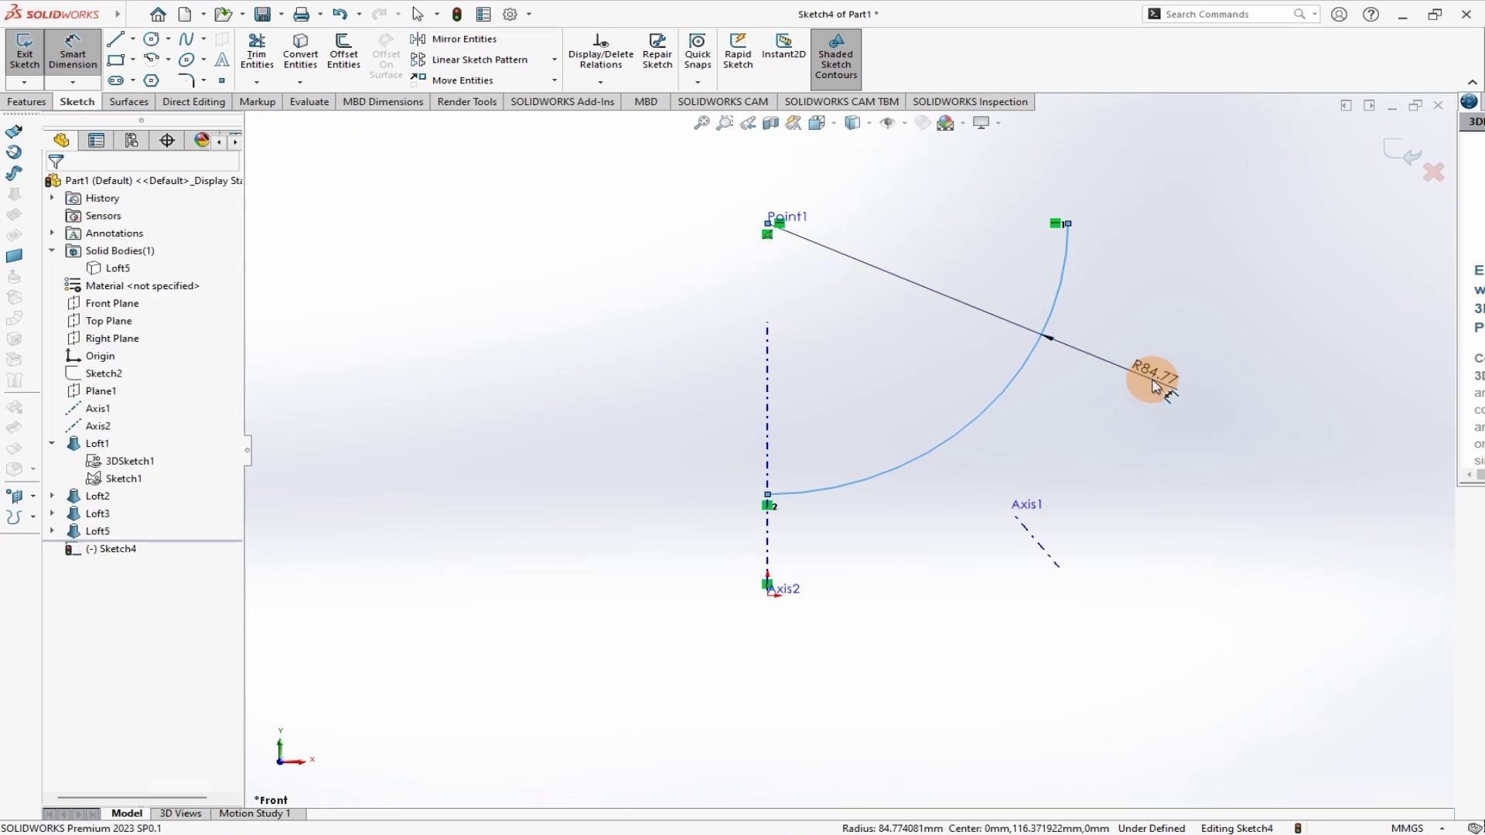
type("10")
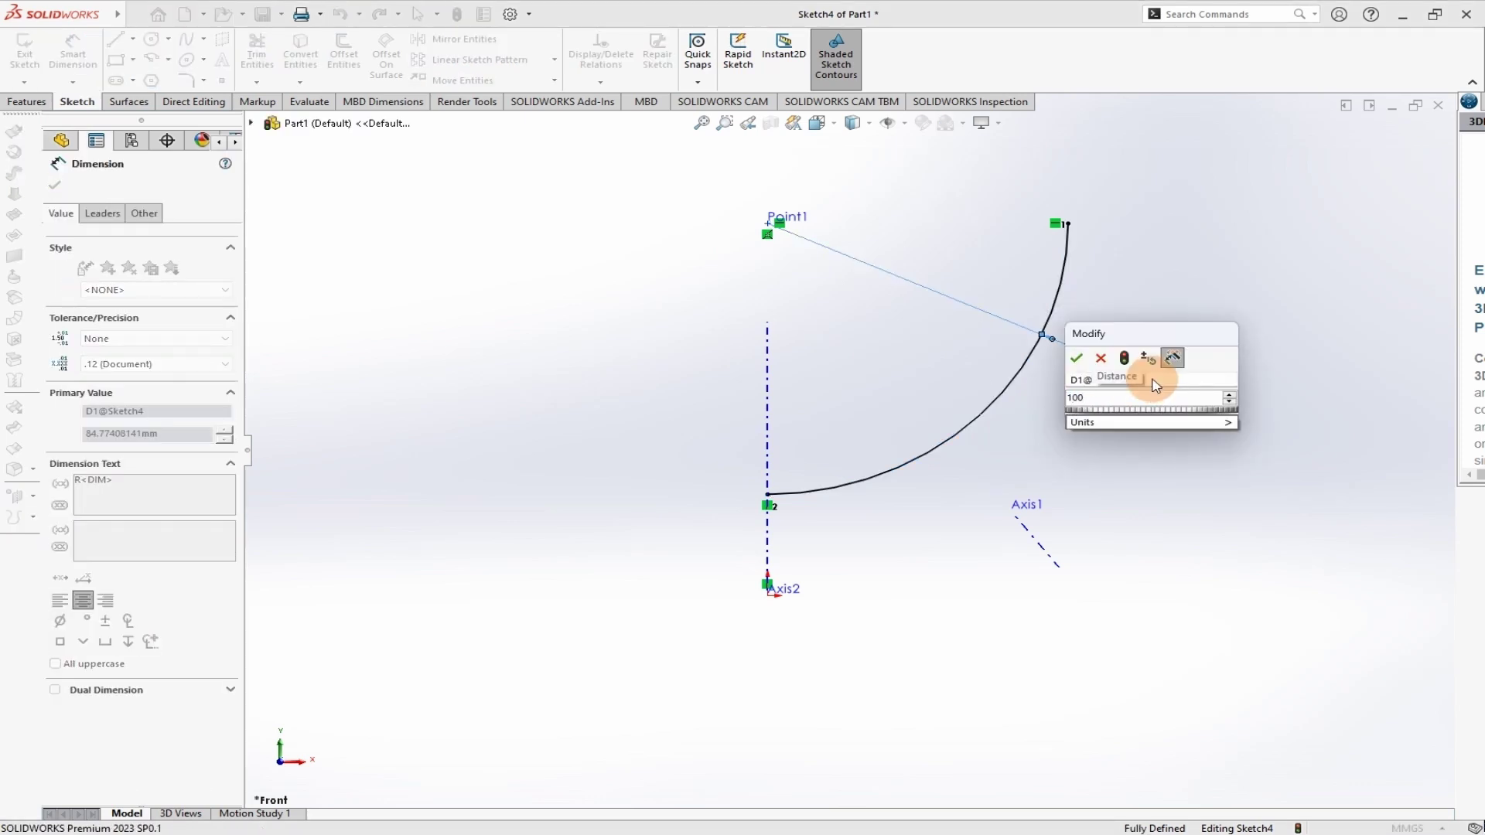
type("0")
key("Return")
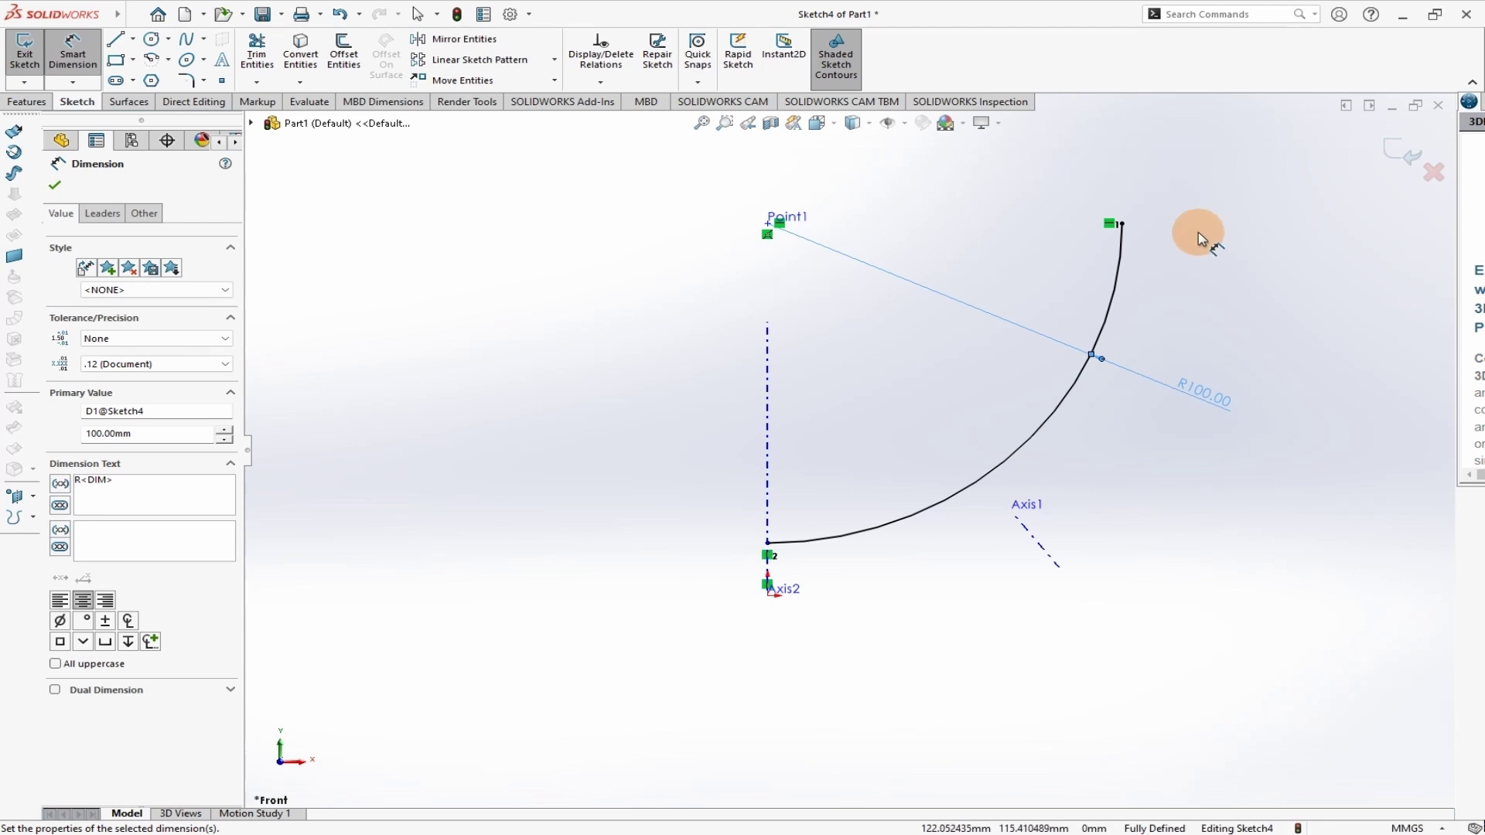
scroll(855, 348, "up", 3)
scroll(902, 415, "down", 2)
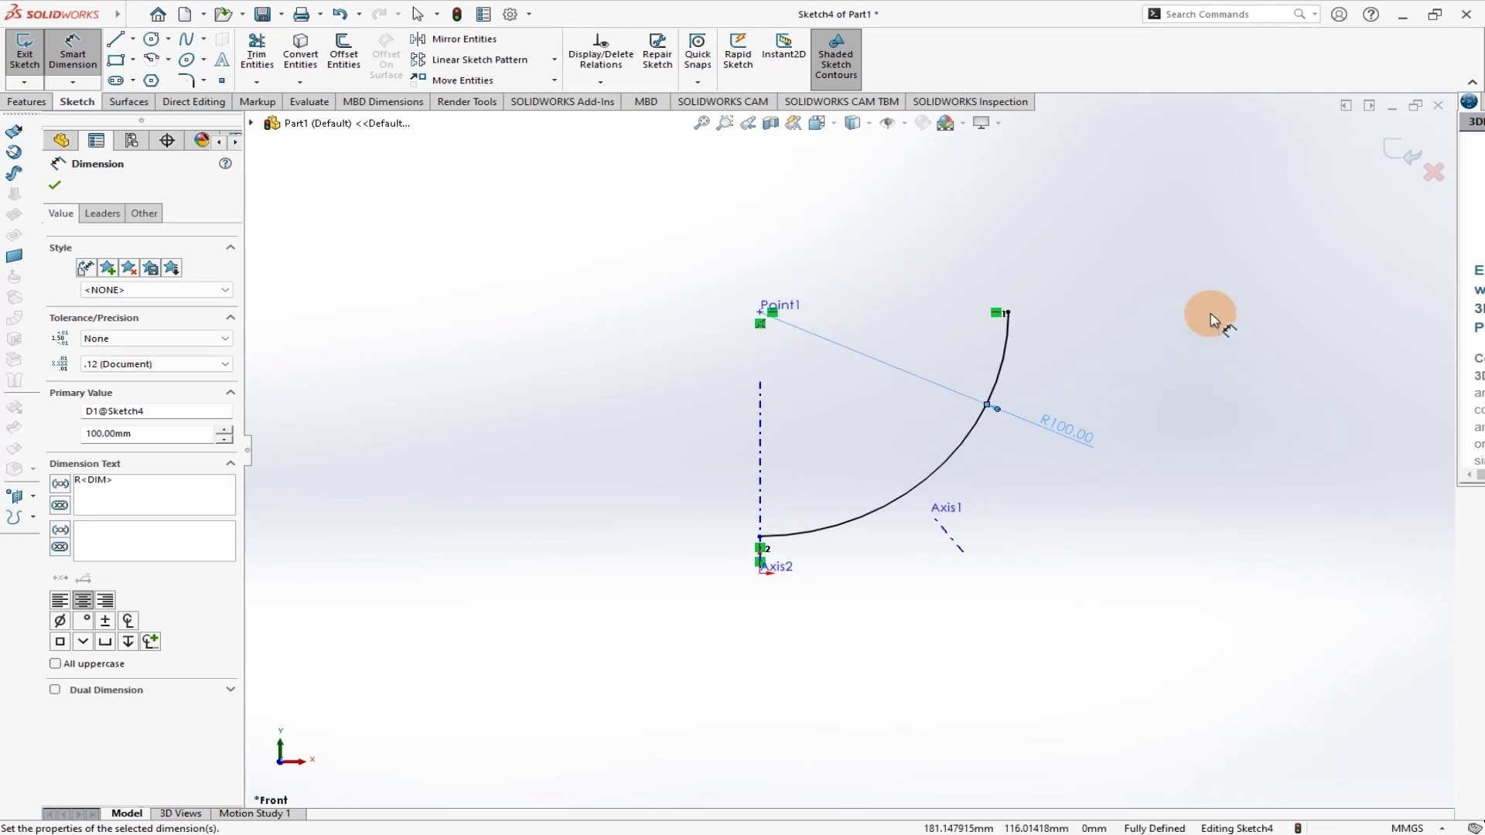
left_click(53, 186)
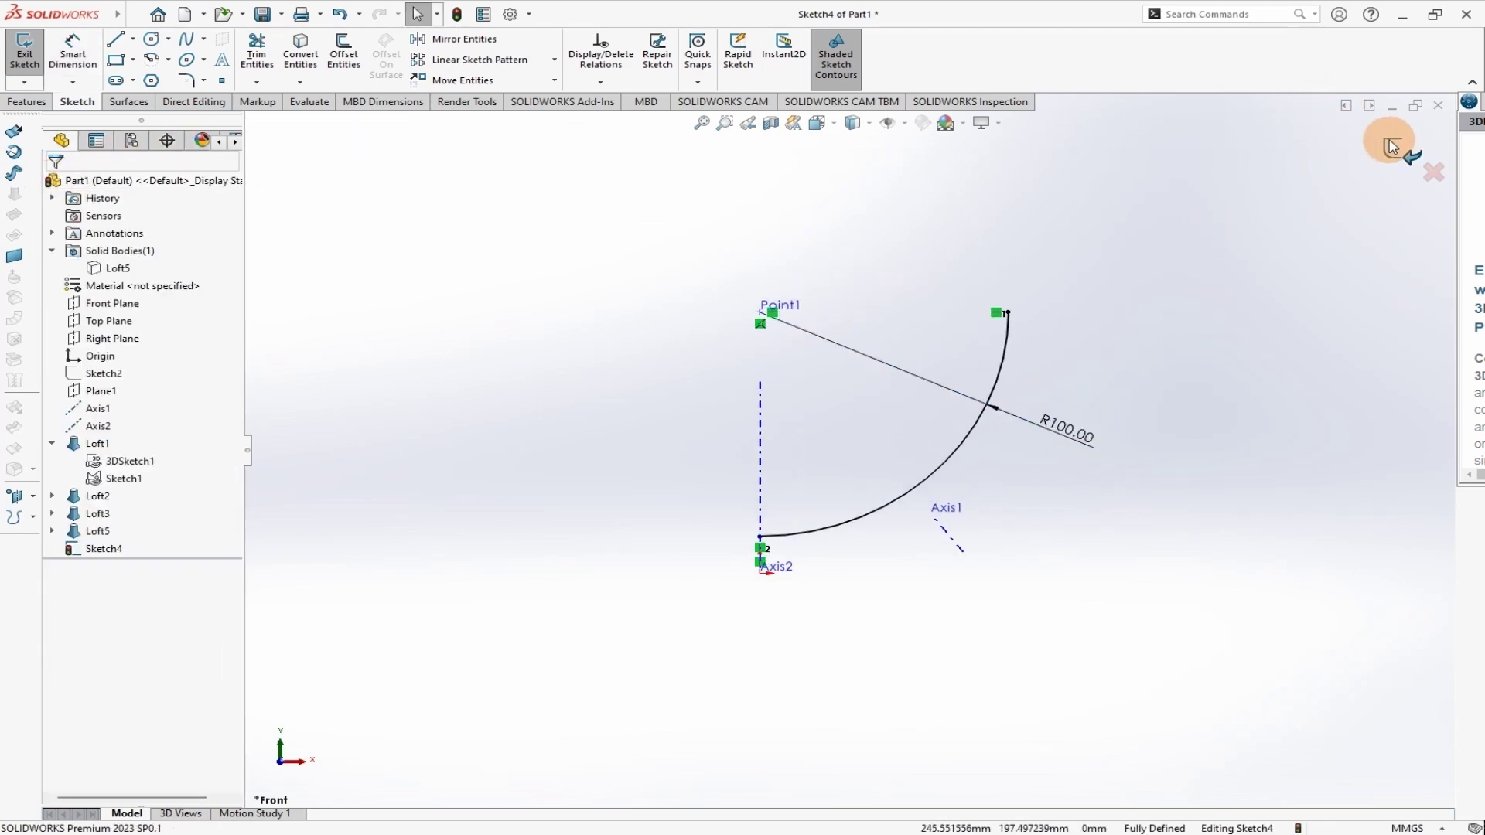
left_click(1409, 159)
- Create a revolved surface from the arc sketch, turning it 360 degrees about Axis2
left_click(882, 515)
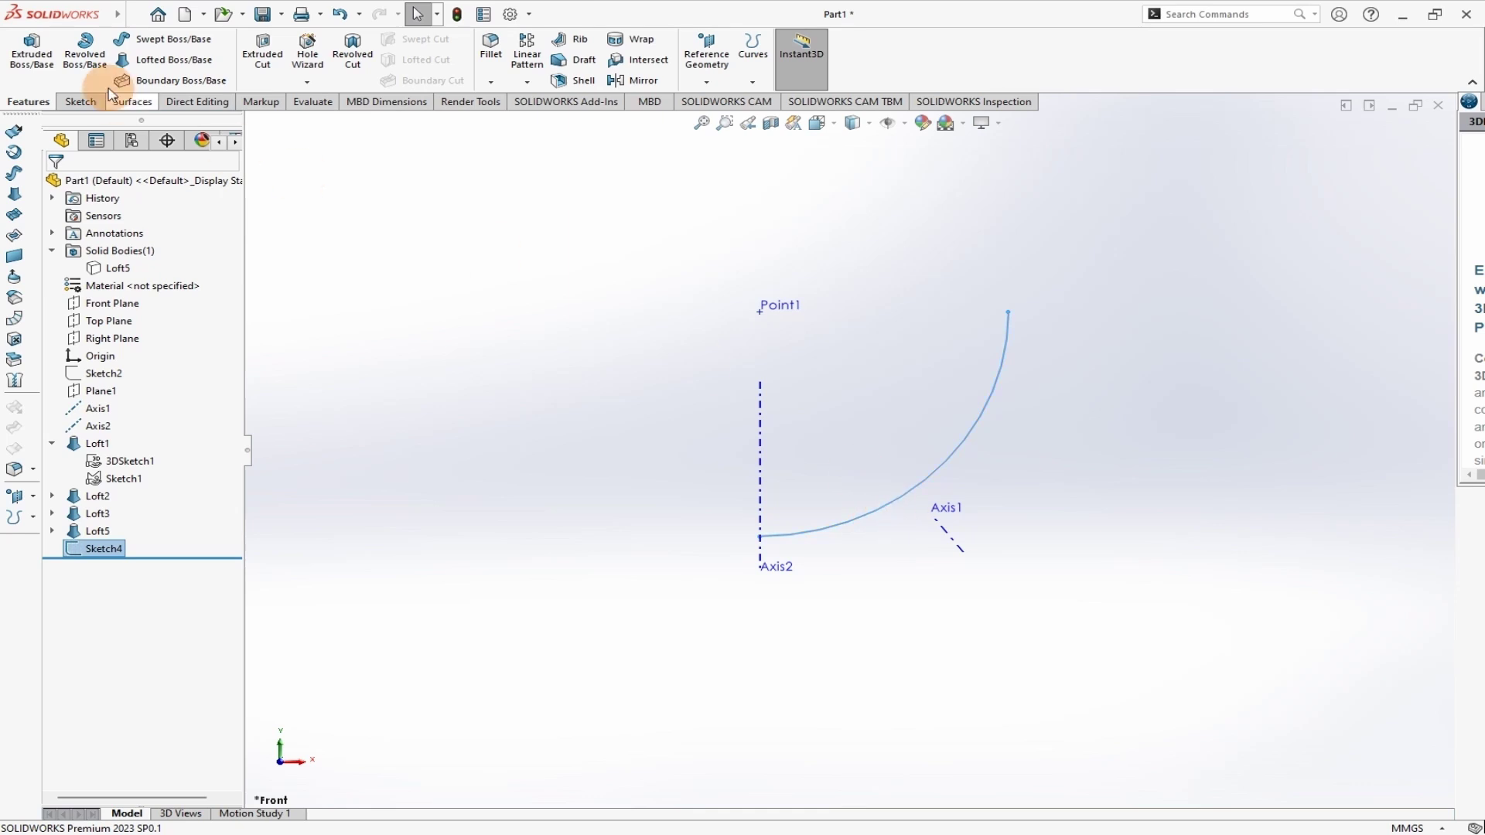
left_click(132, 102)
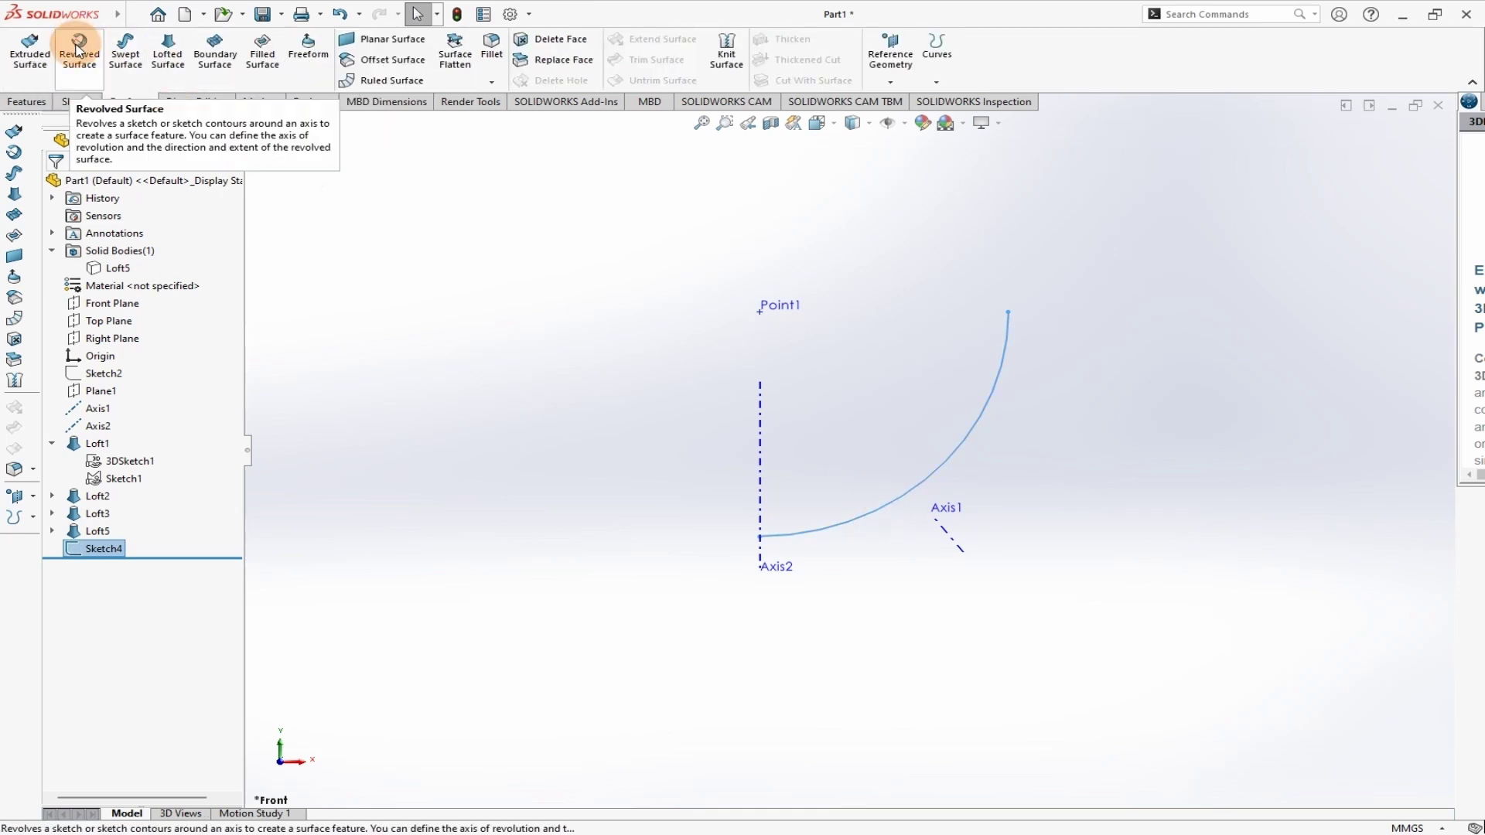
left_click(79, 51)
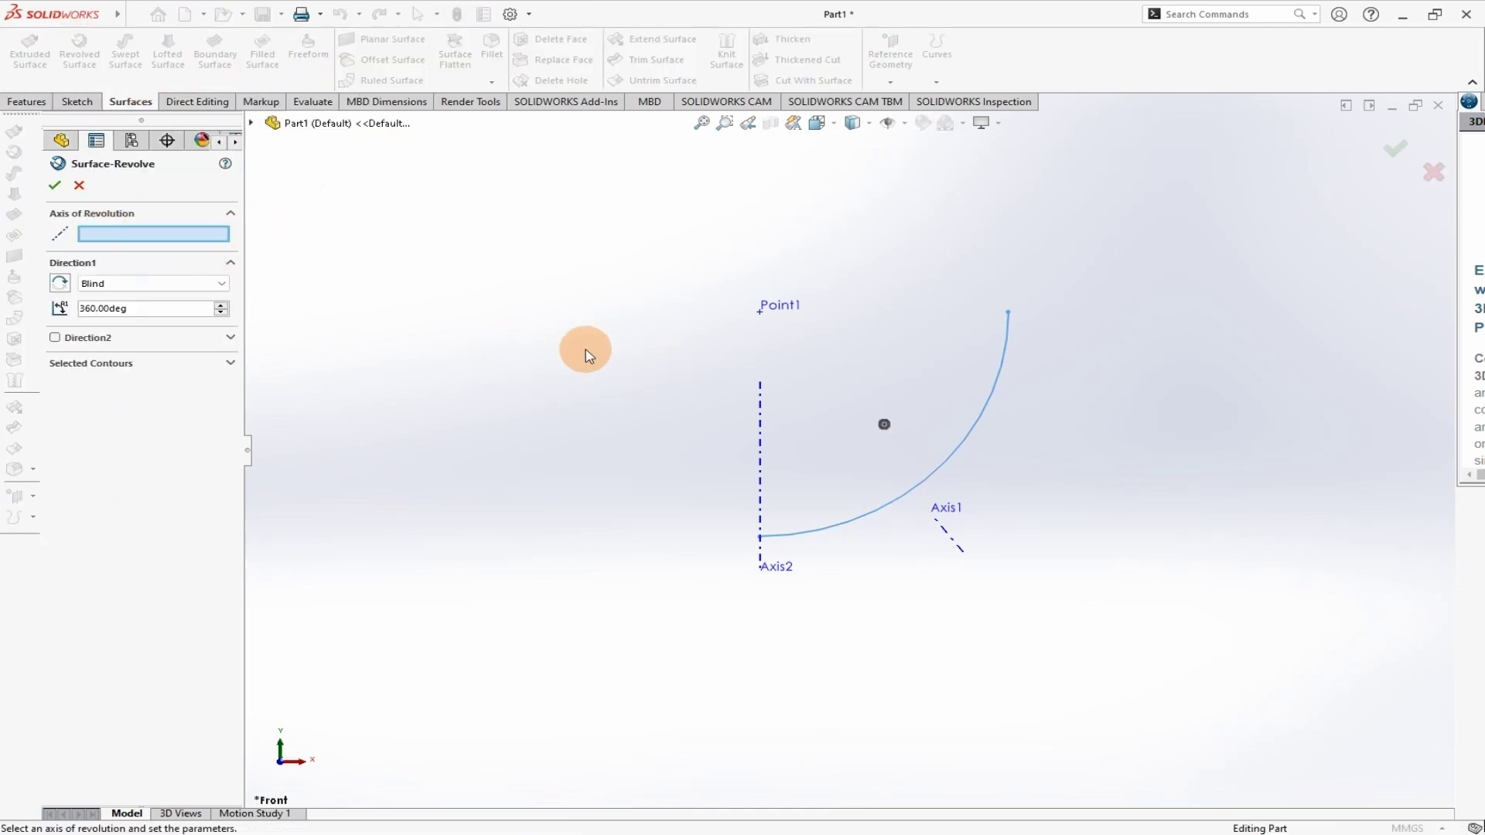
left_click(762, 444)
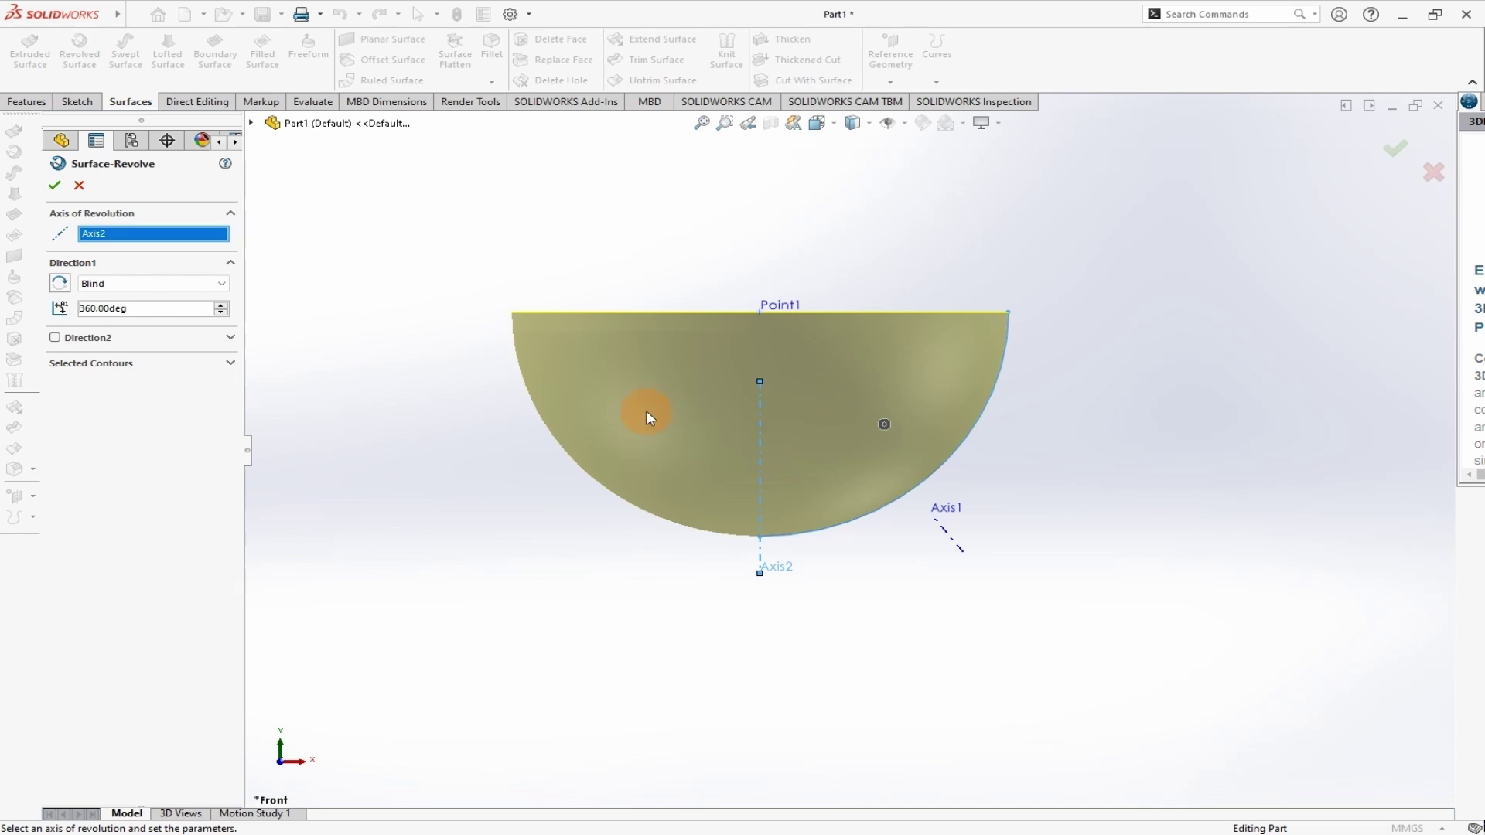
left_click(53, 189)
middle_click_drag(928, 323, 1078, 371)
left_click(1019, 233)
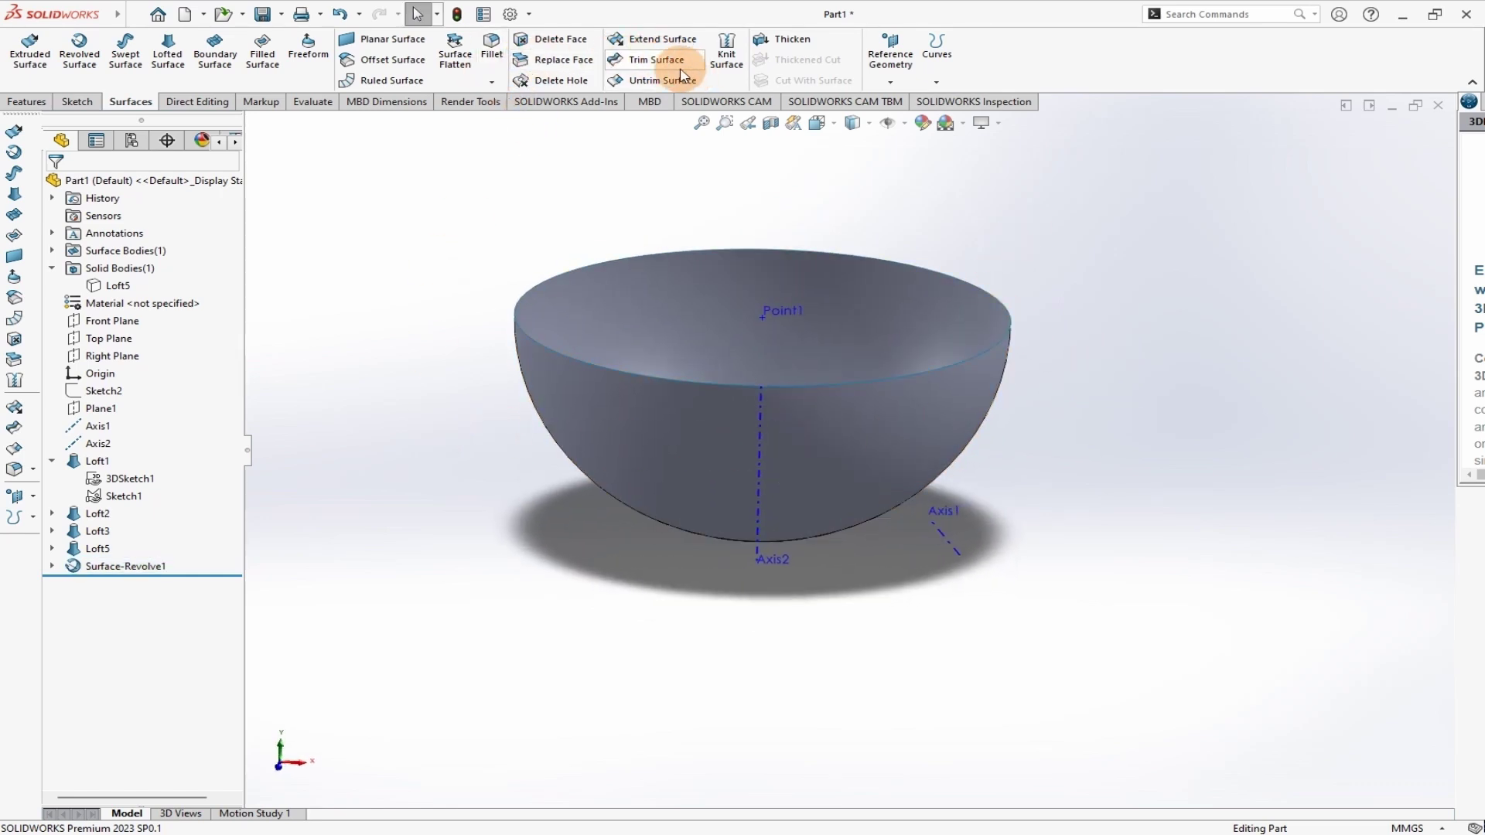
- Offset the revolved bowl surface outward by 2 mm
left_click(410, 66)
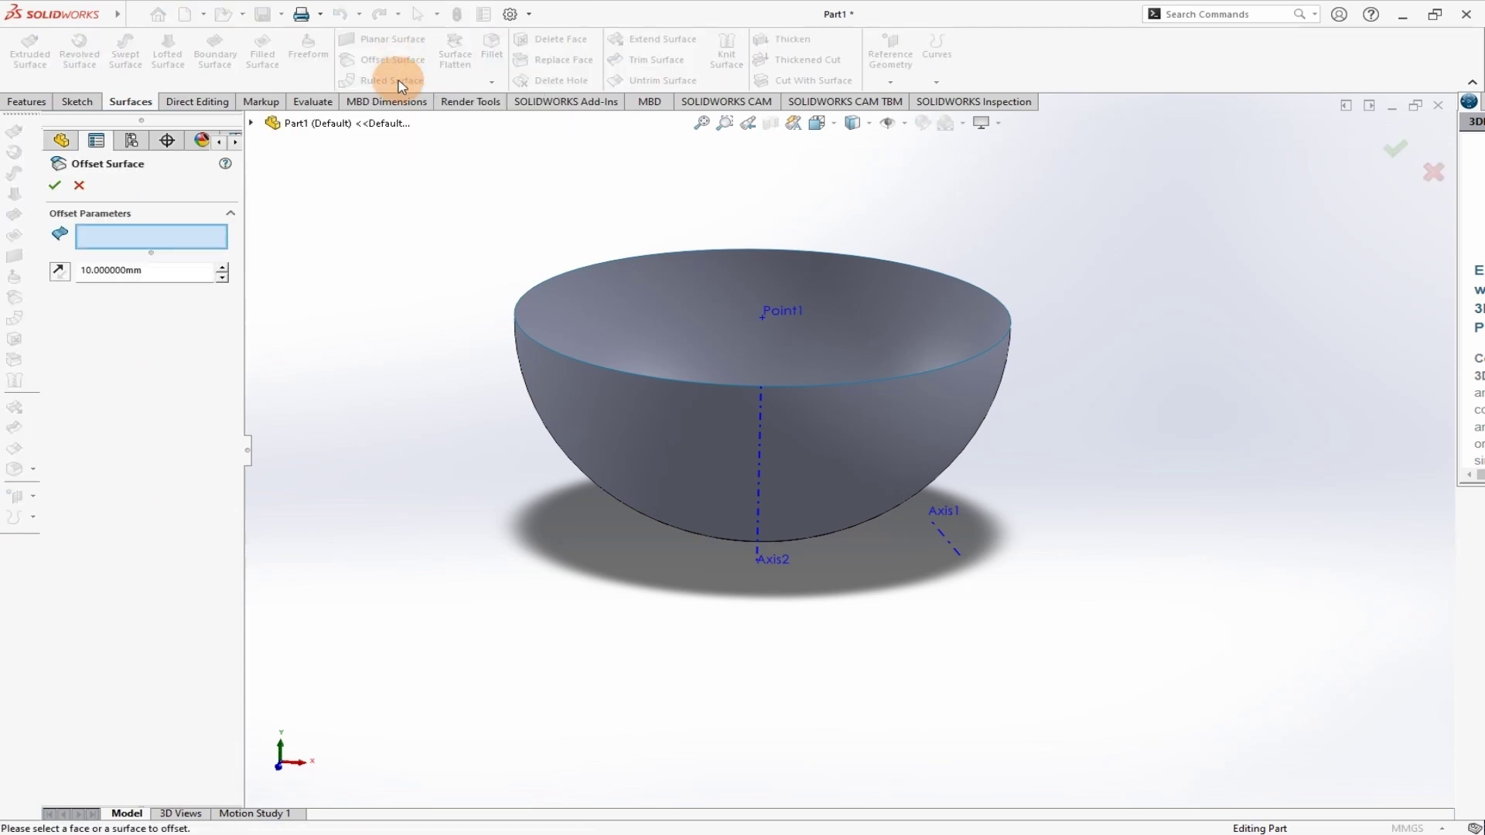
double_click(128, 270)
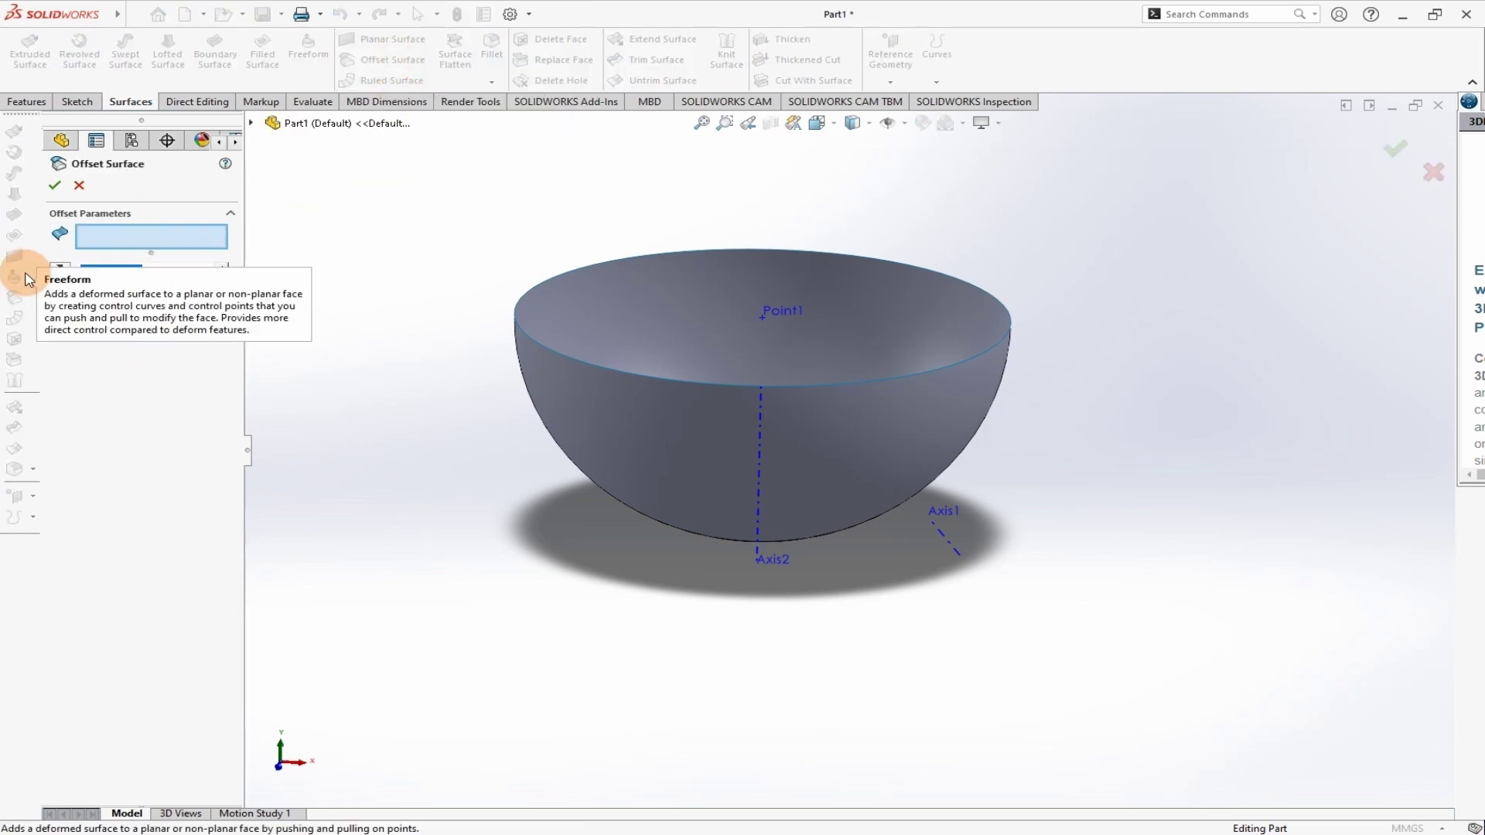
left_click(206, 257)
left_click(619, 416)
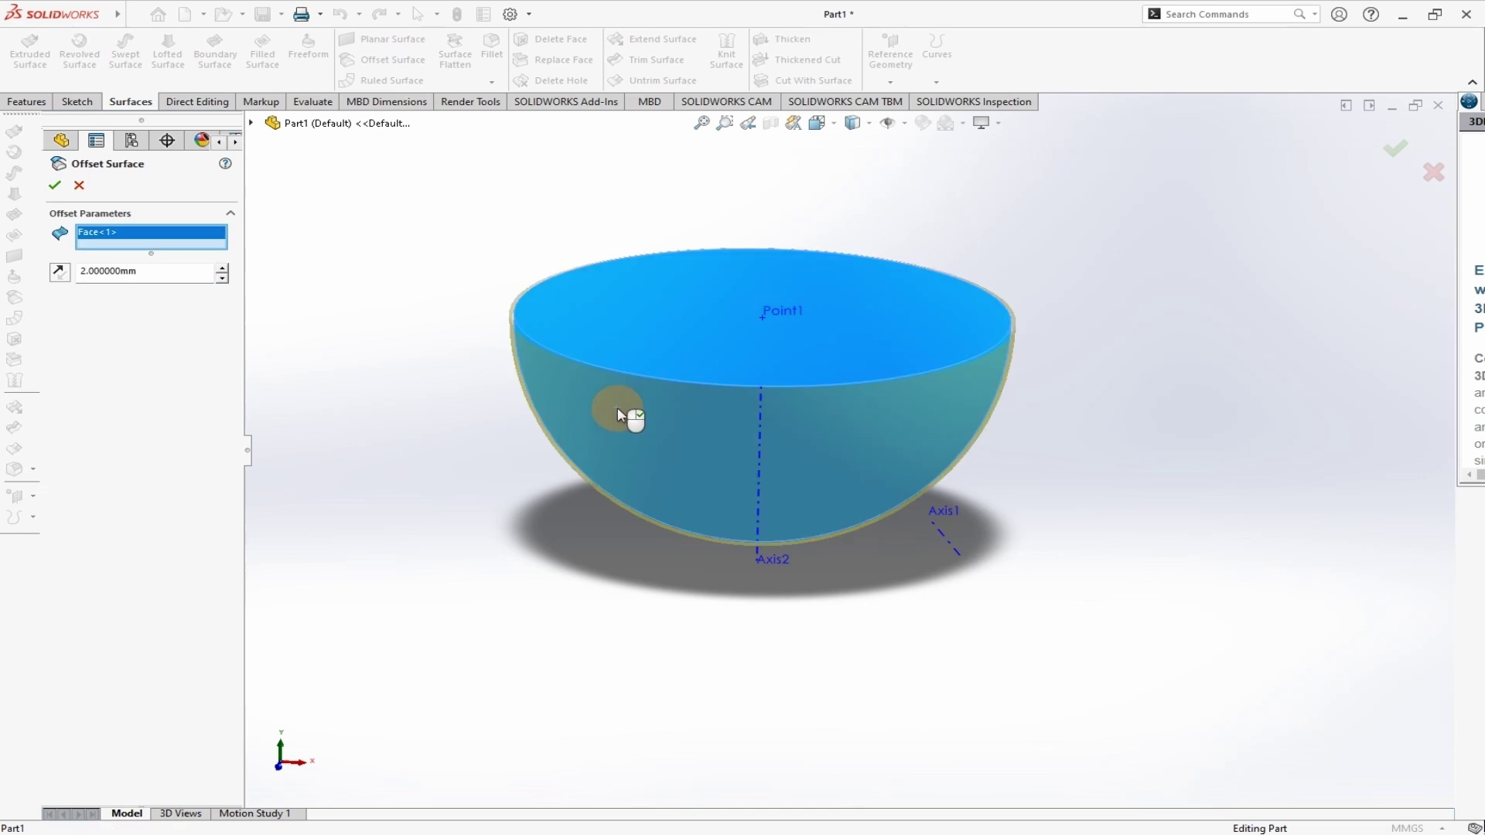
middle_click_drag(498, 325, 600, 373)
scroll(454, 335, "up", 5)
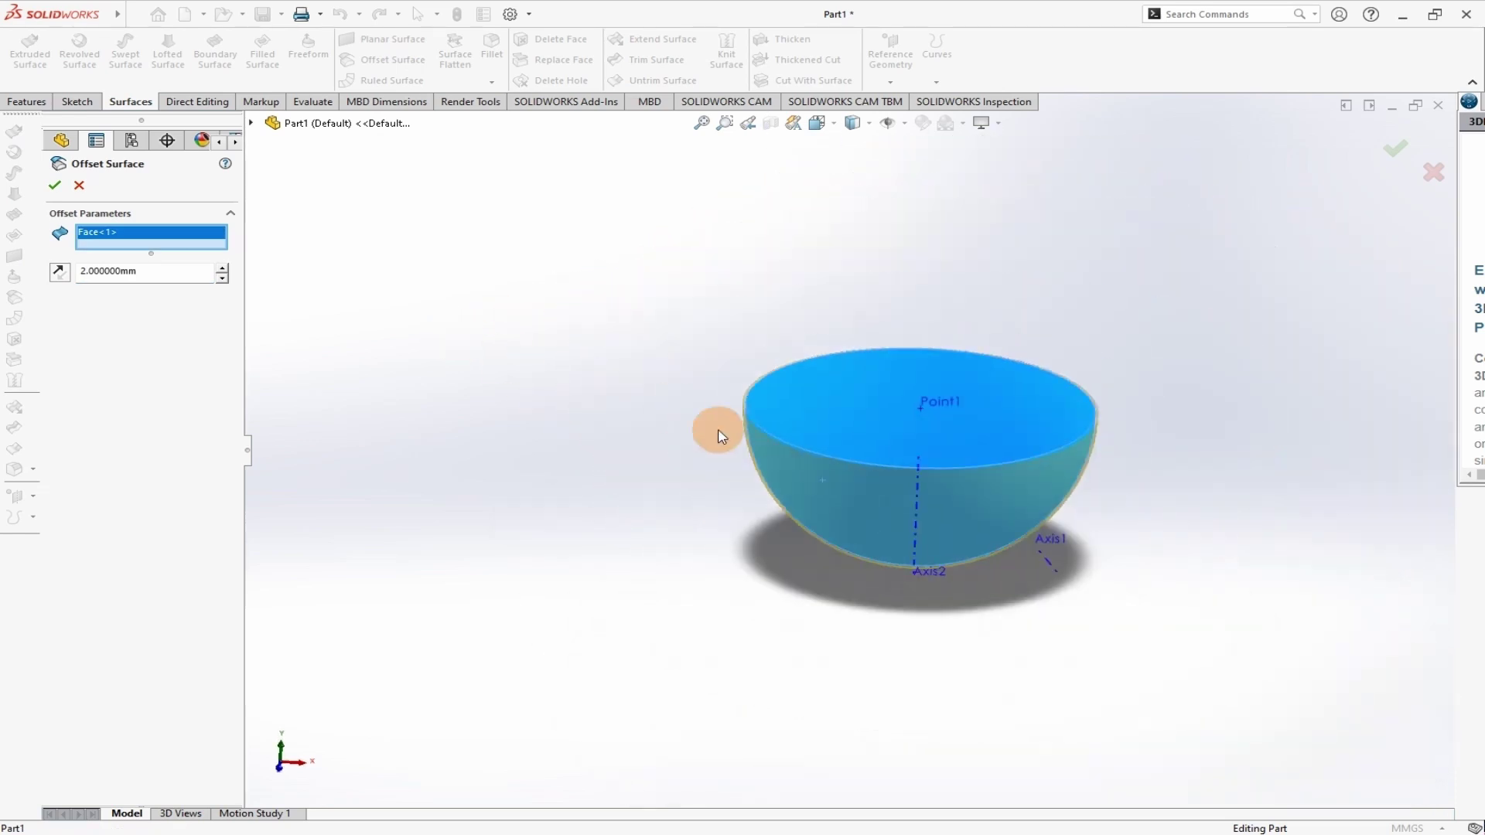
scroll(846, 492, "down", 4)
left_click(59, 273)
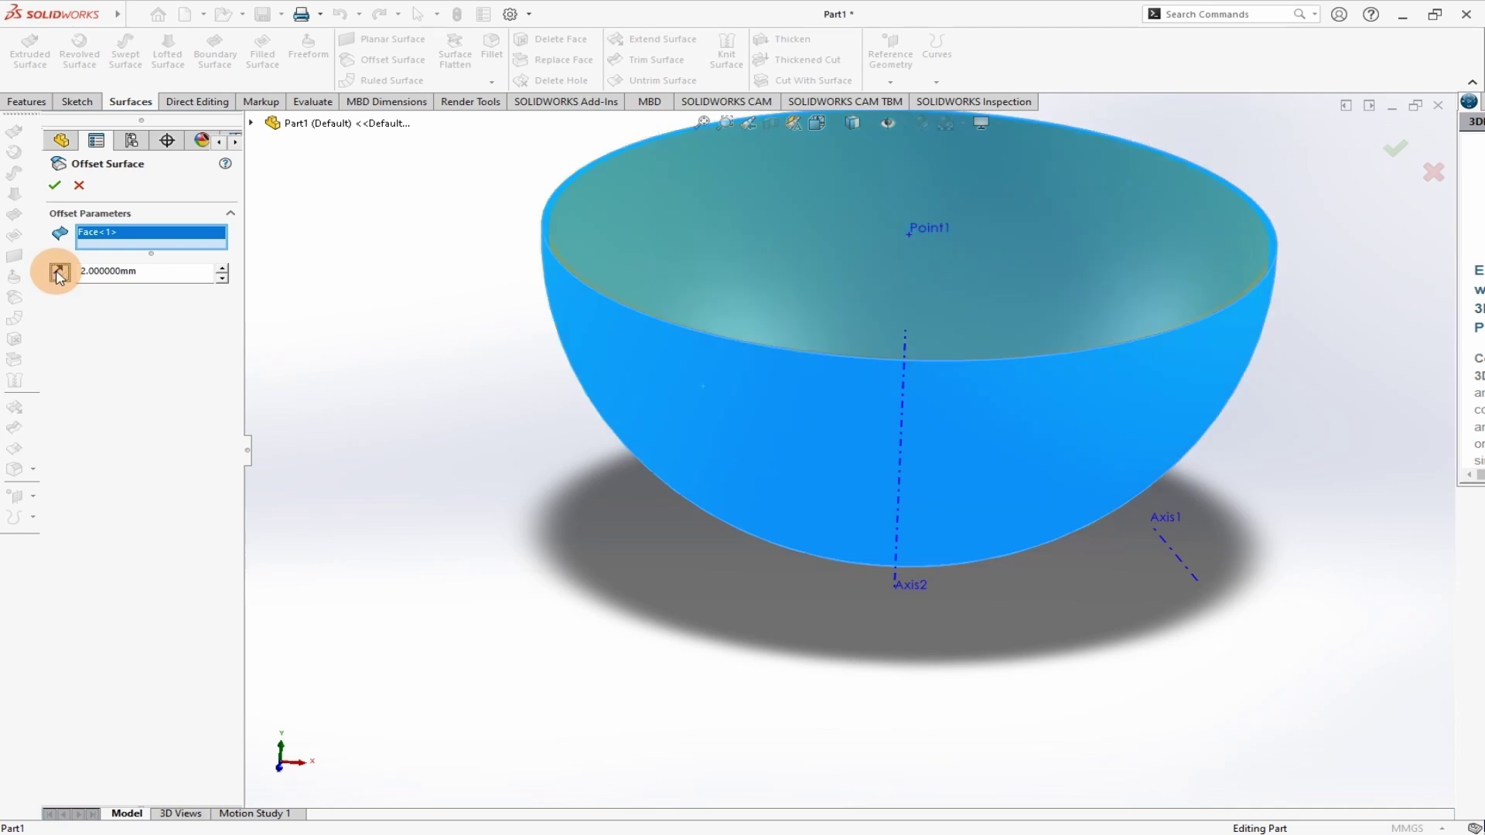
left_click(59, 274)
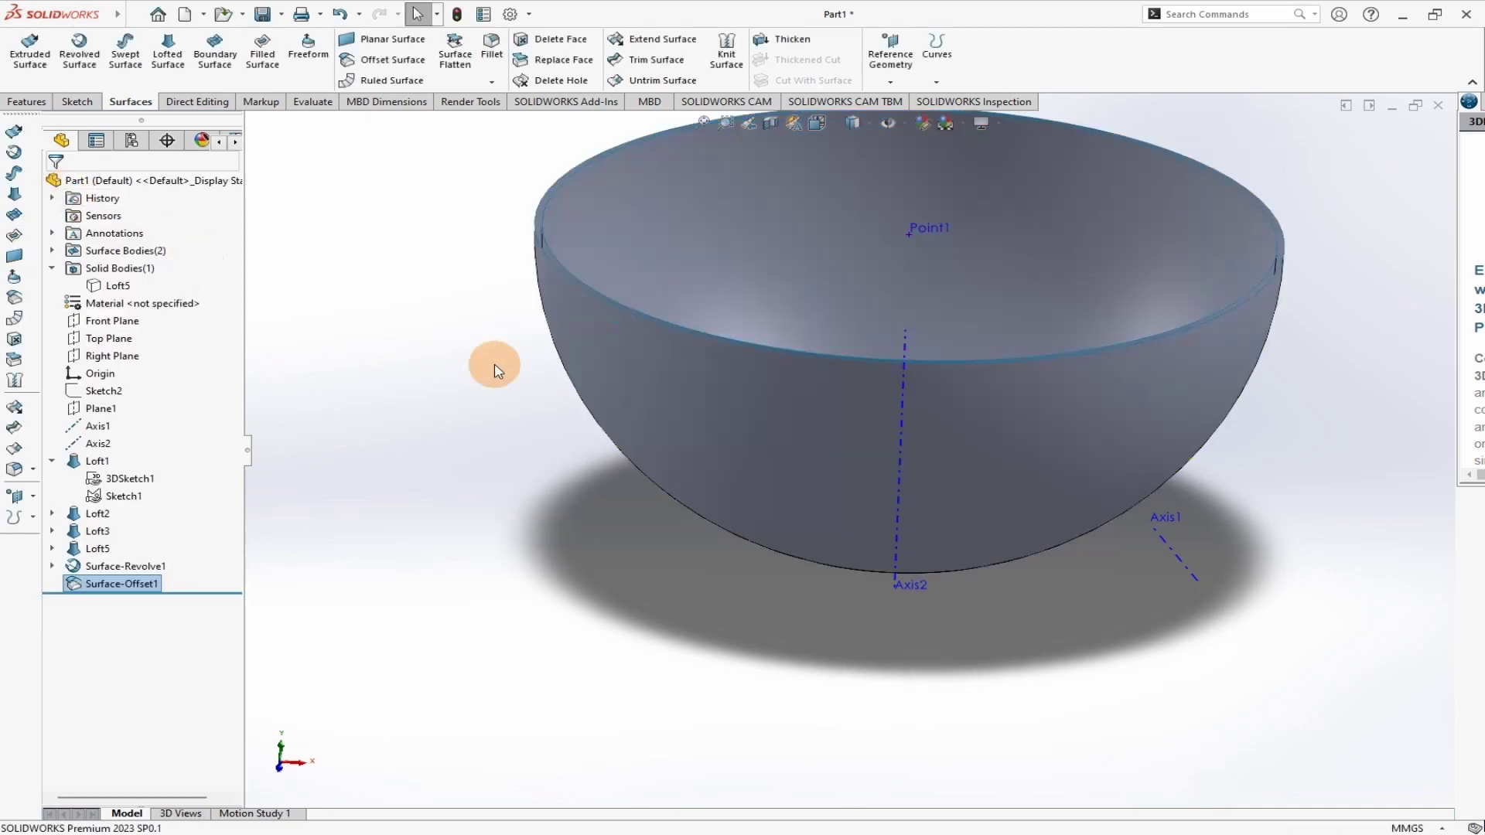
- Show the hidden Loft5 solid body again
scroll(499, 359, "up", 3)
middle_click_drag(507, 355, 559, 435)
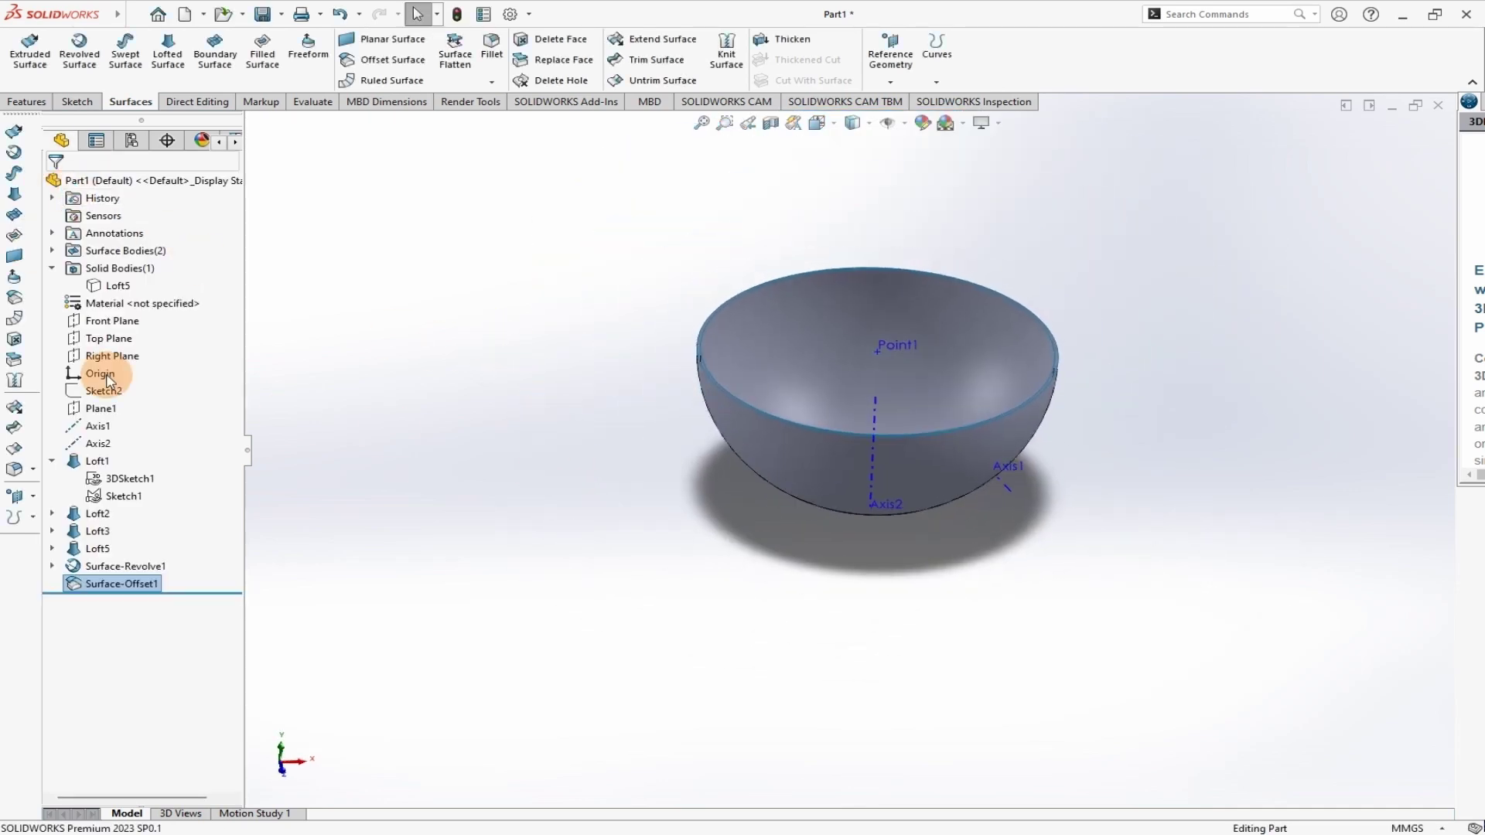
left_click(108, 285)
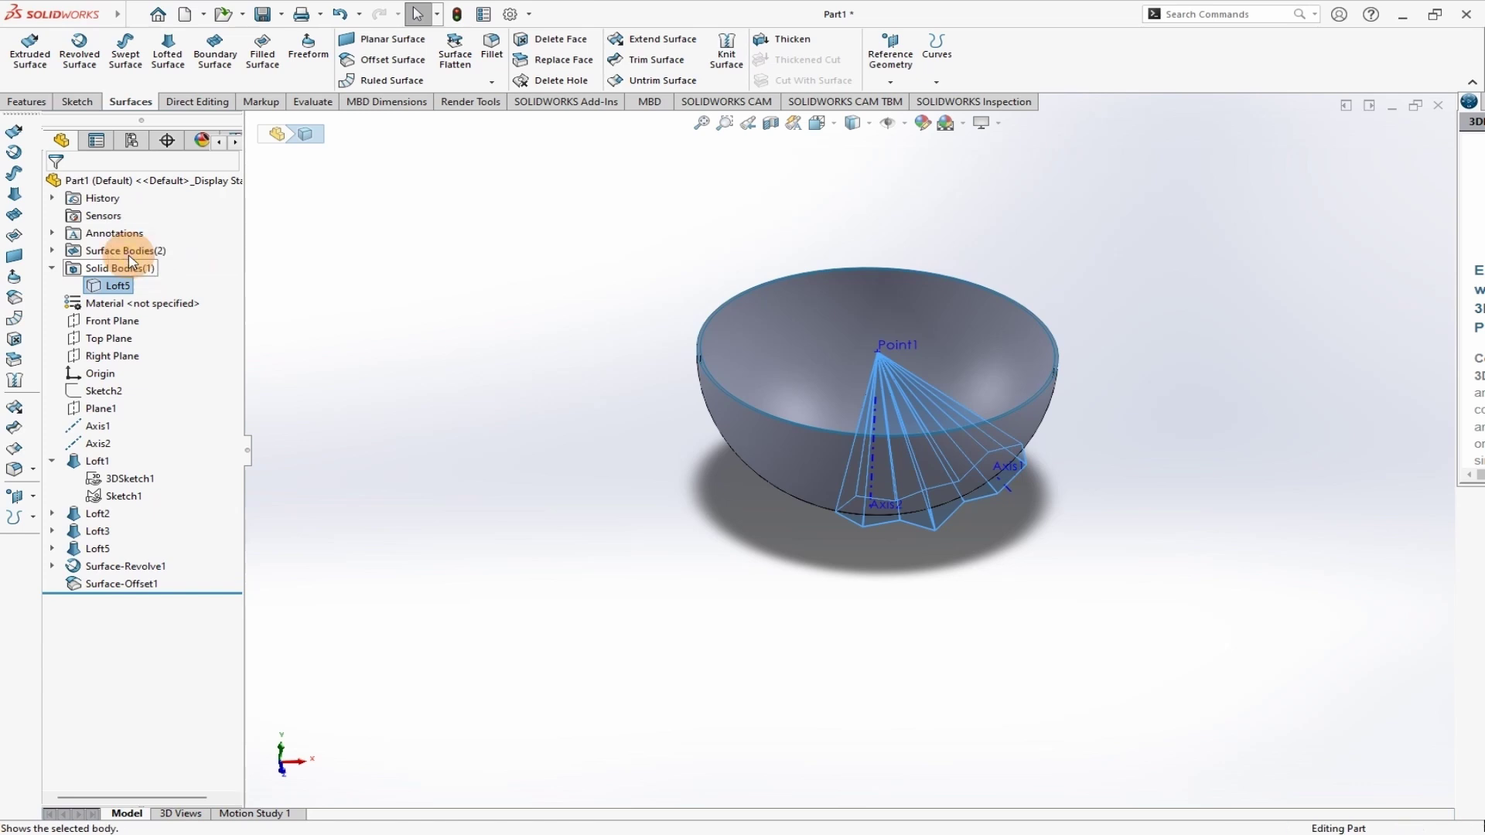
left_click(398, 397)
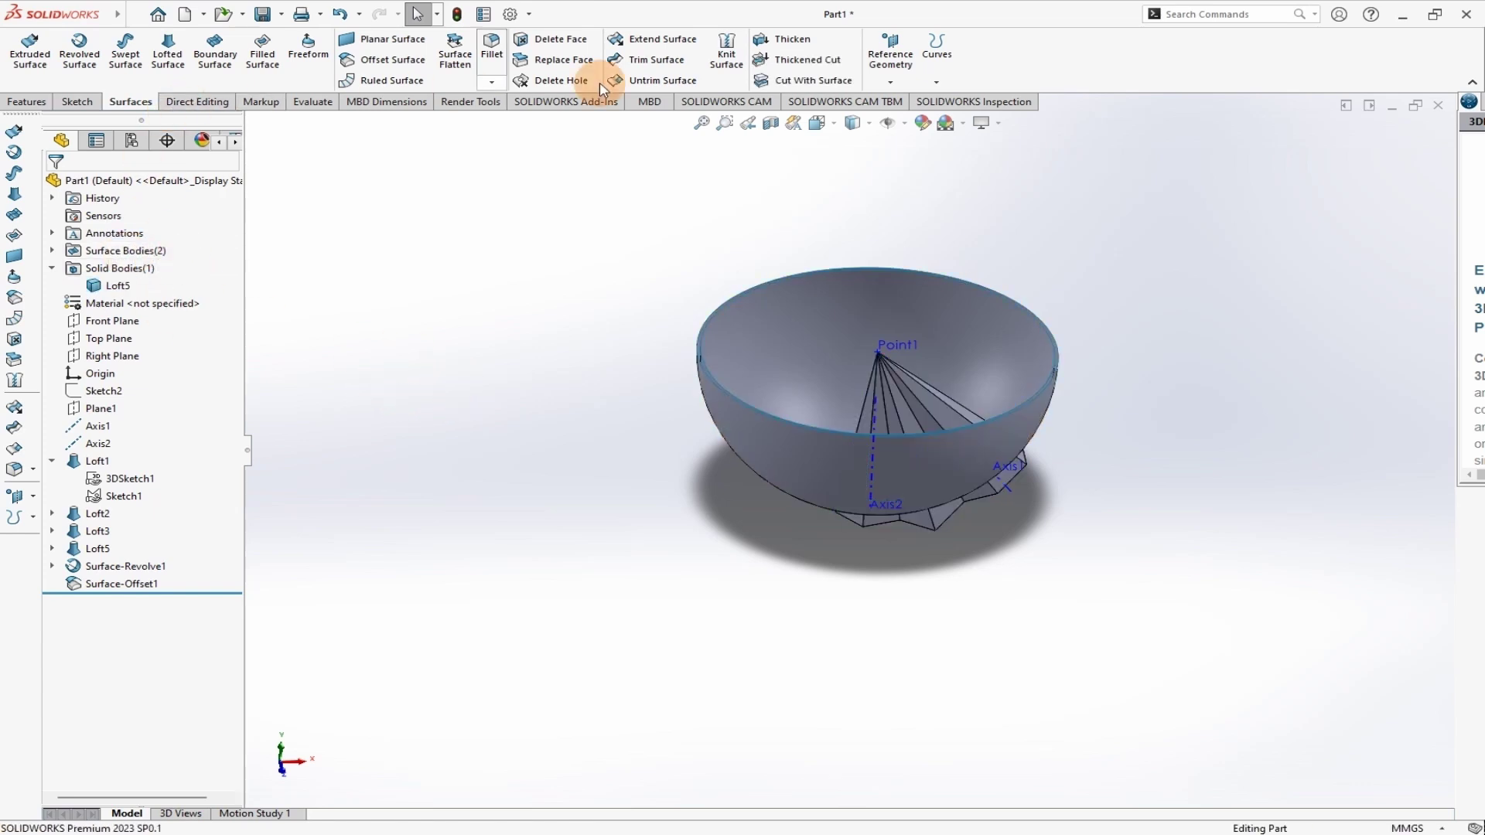
- Start a Cut With Surface operation on the lofted solid
left_click(811, 82)
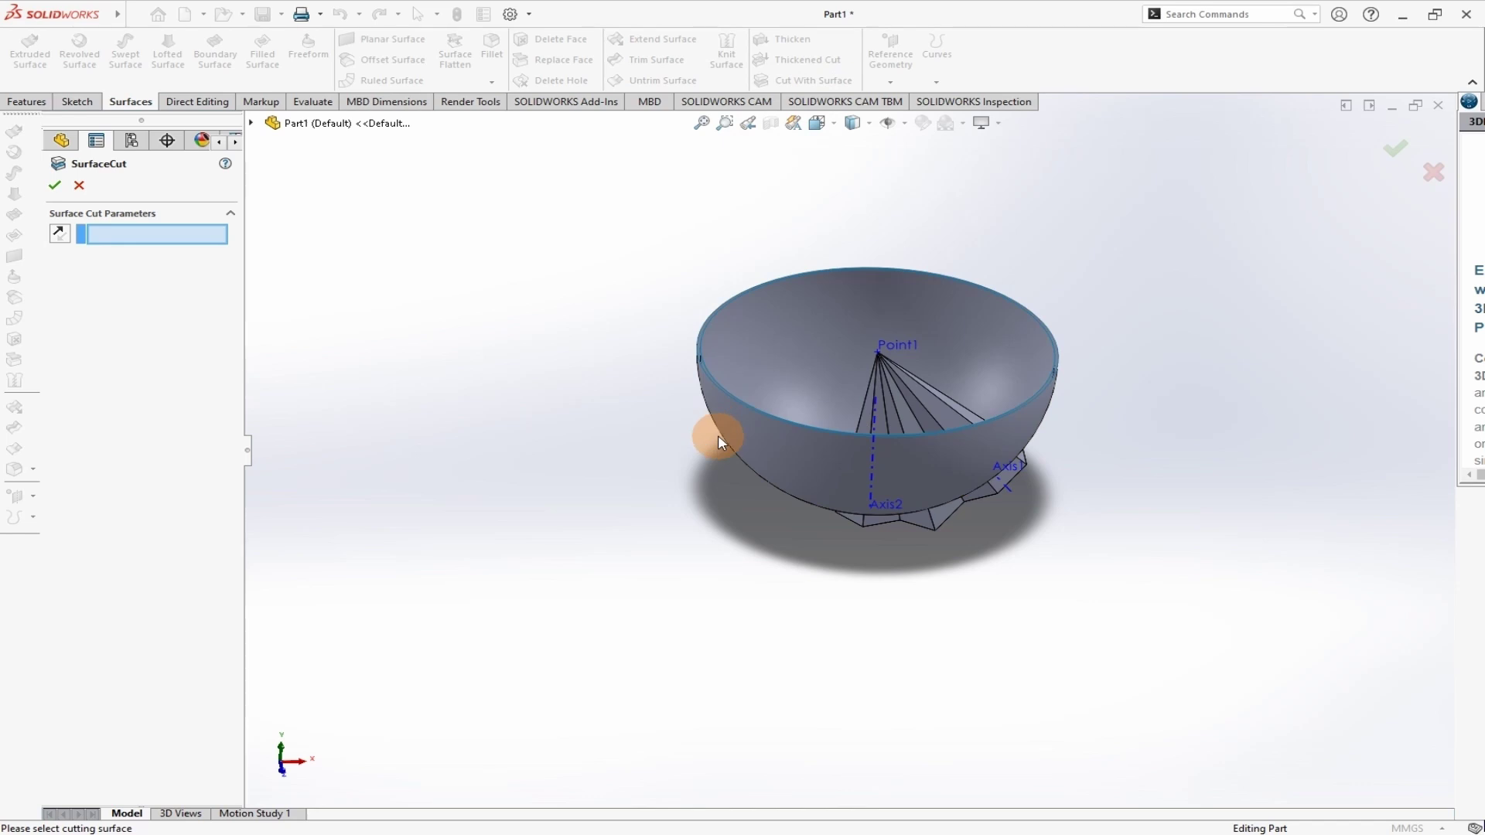
- Cut the merged loft solid with Surface-Revolve1 and Surface-Offset1, keeping only the material between the two surfaces
left_click(717, 357)
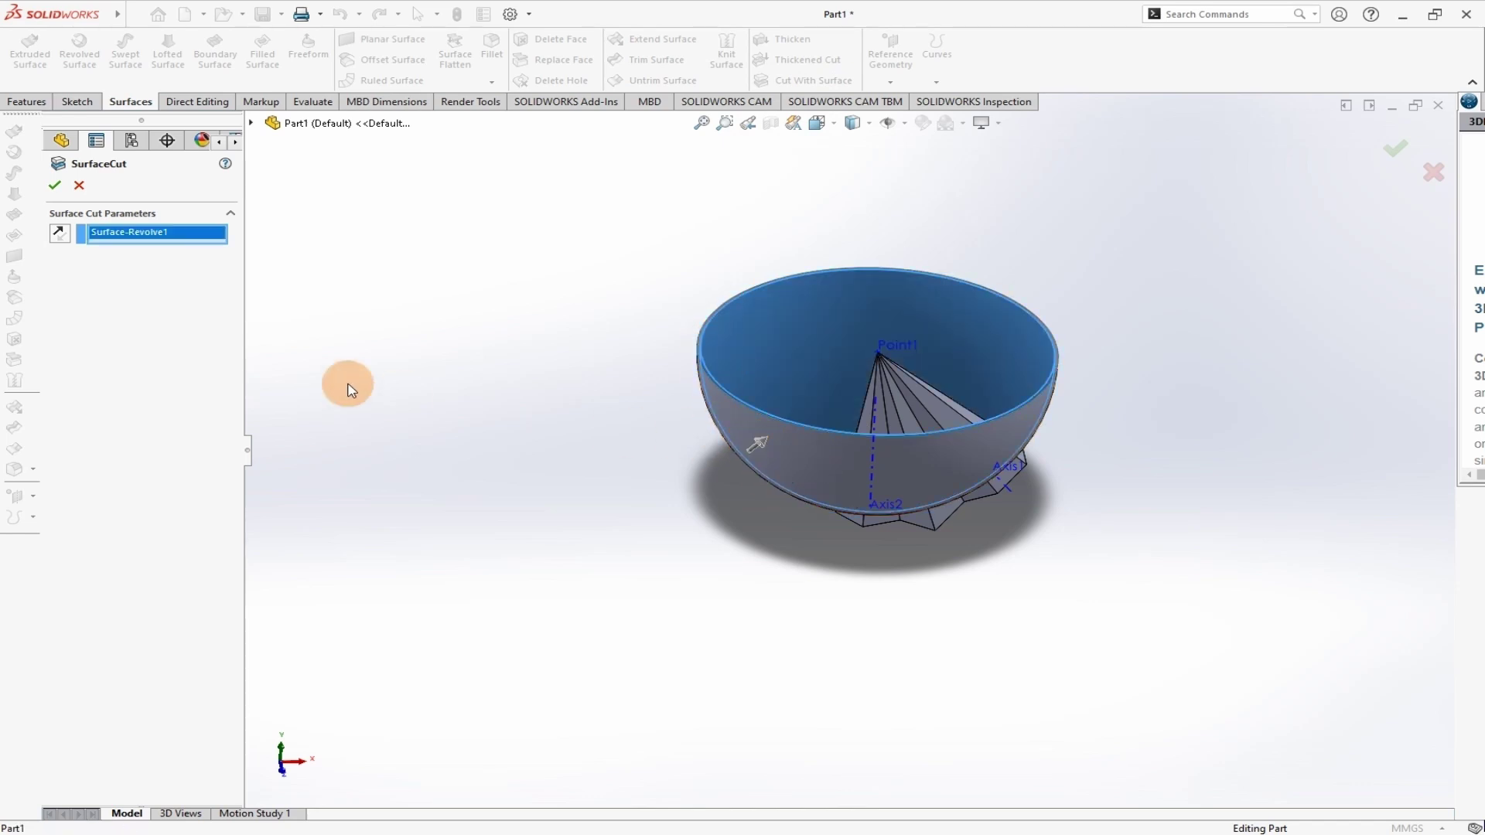
left_click(52, 188)
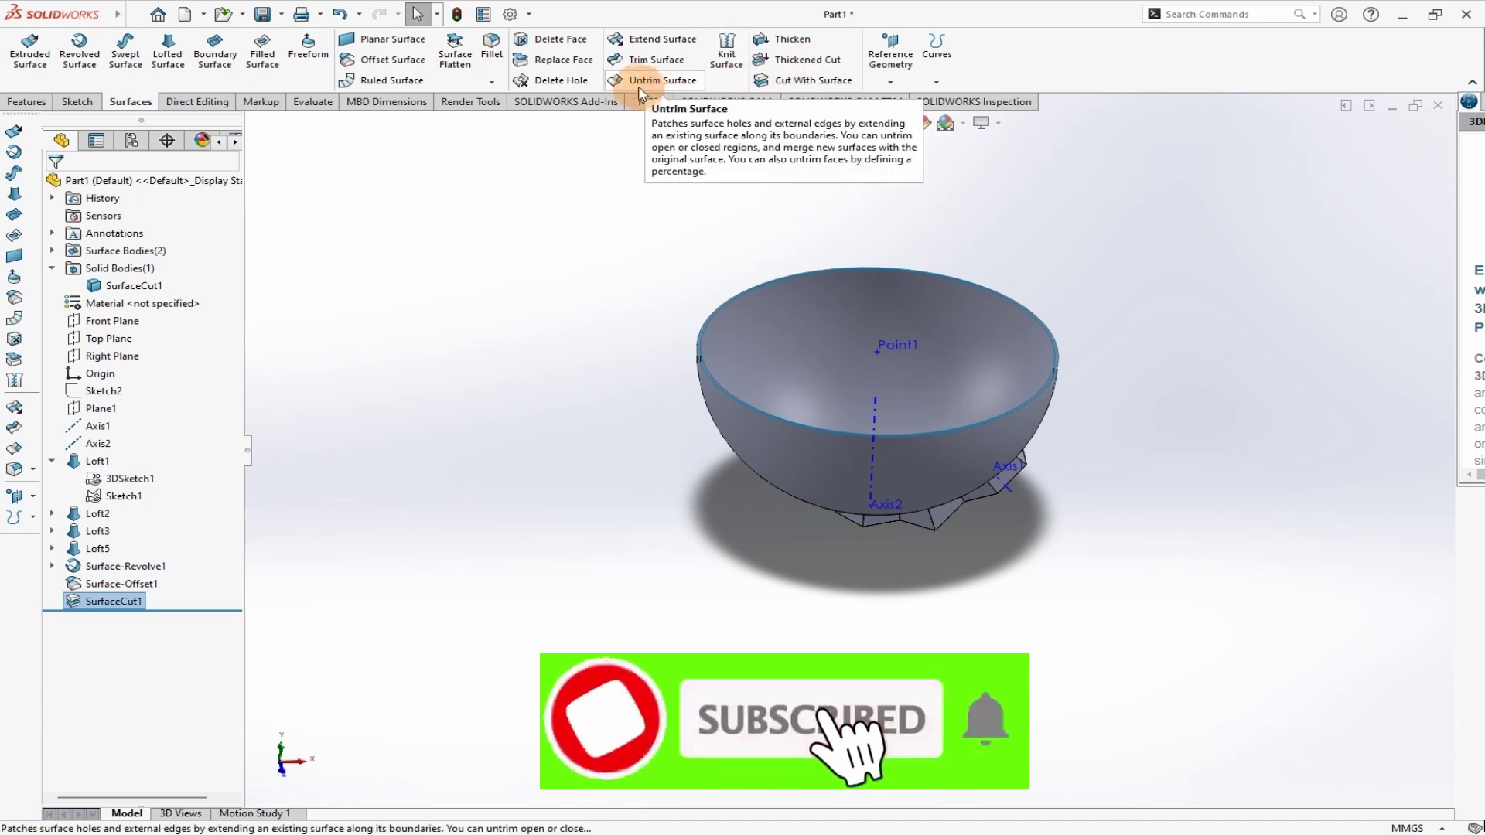
left_click(804, 84)
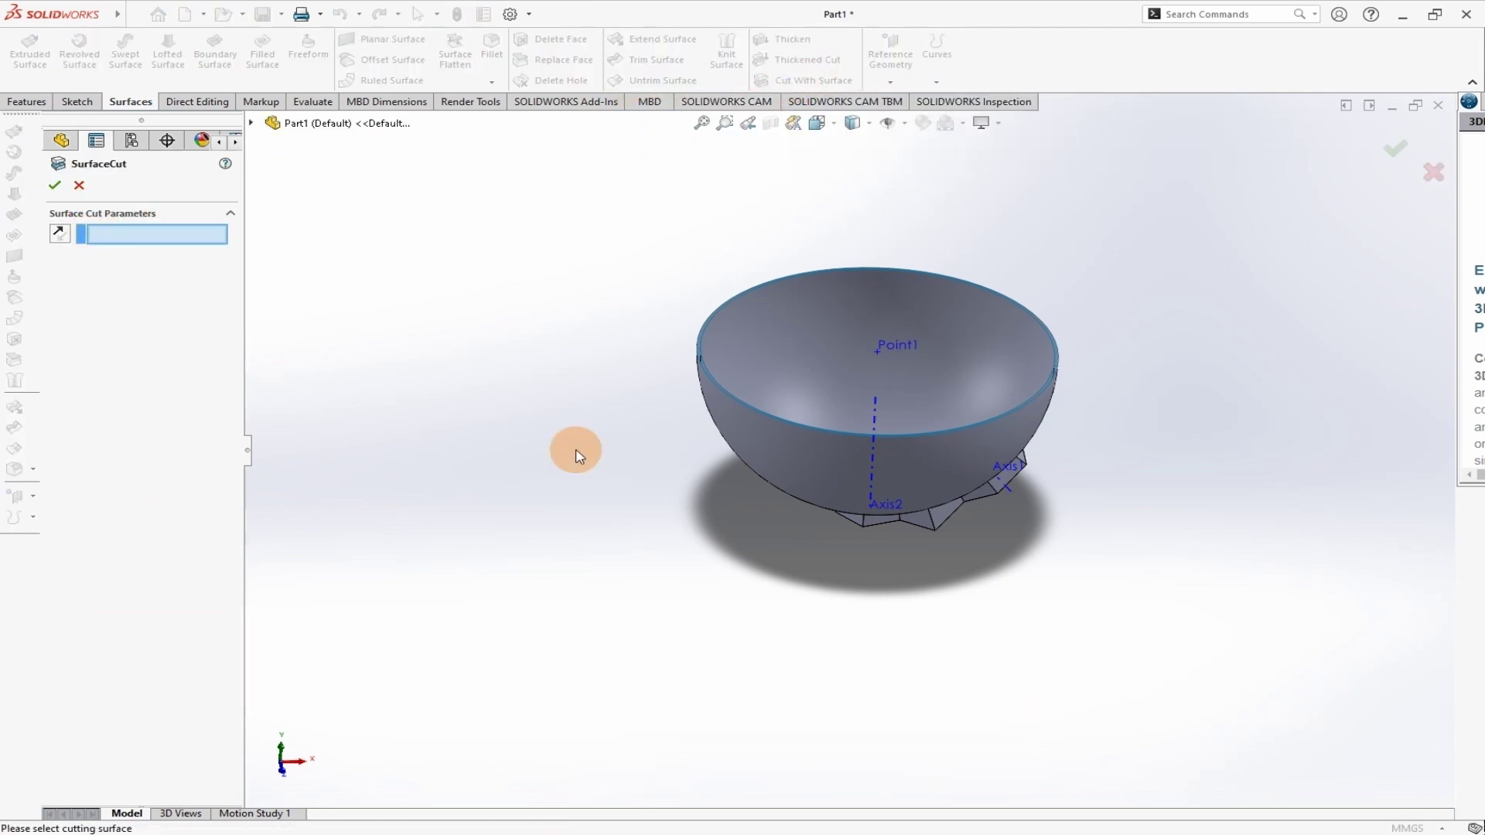
left_click(766, 440)
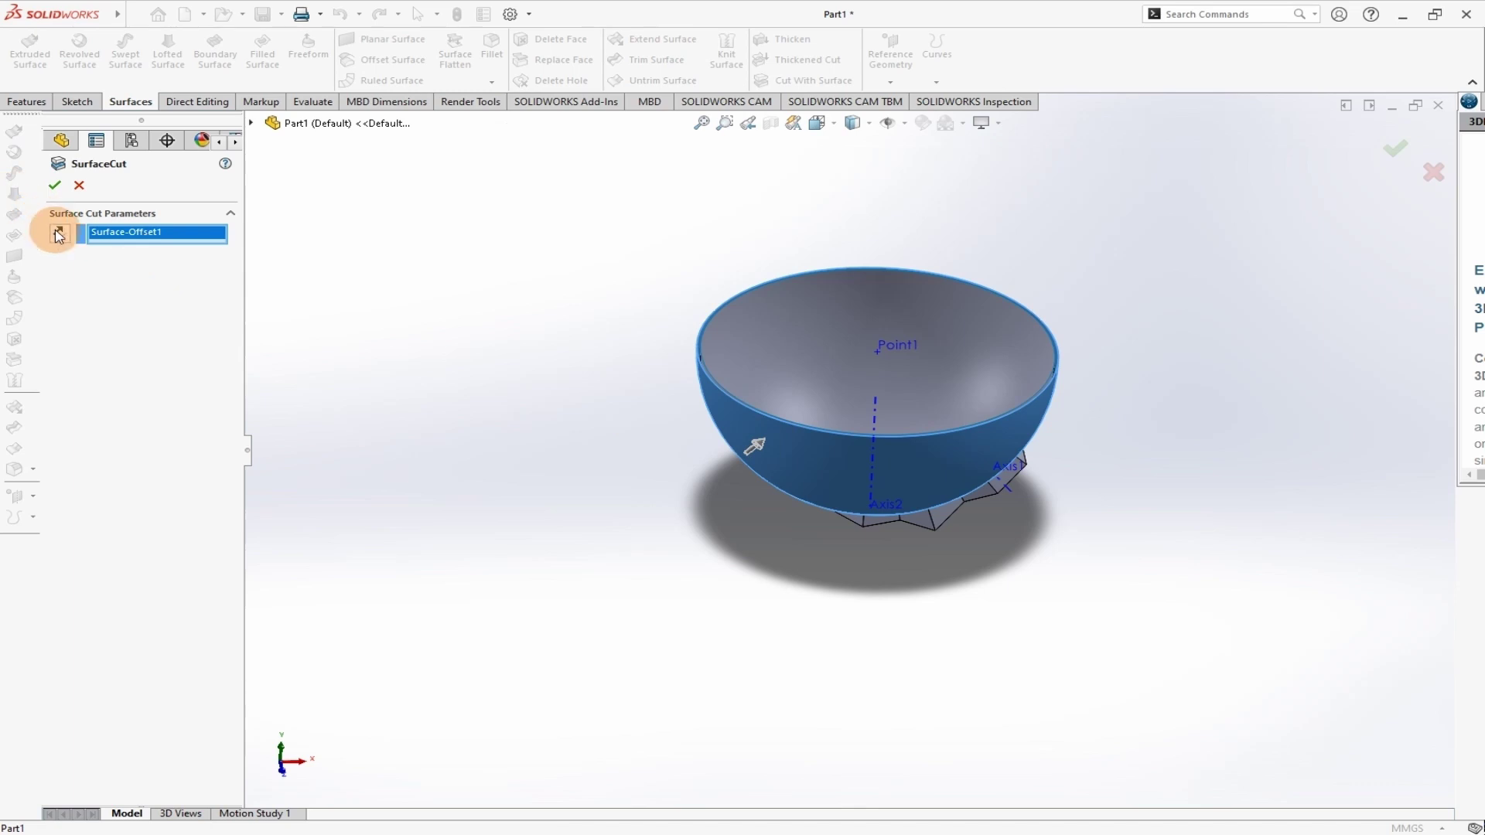
left_click(53, 188)
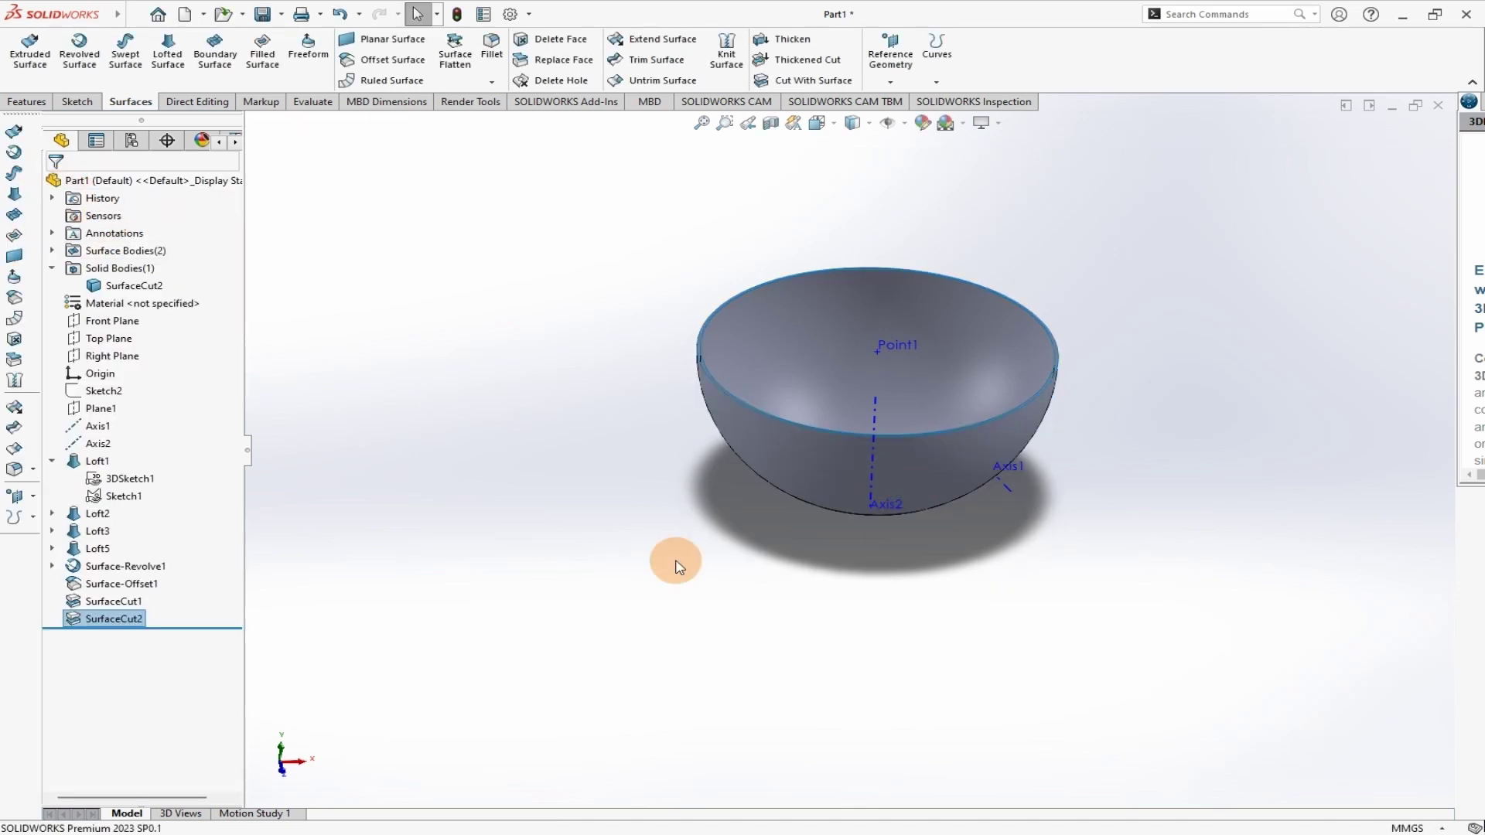
- Edit Loft2 so that Merge result is off and it forms a separate solid body
mouse_move(920, 578)
middle_mouse_down()
mouse_move(736, 573)
mouse_move(709, 430)
mouse_move(1003, 399)
mouse_move(782, 246)
mouse_move(931, 444)
mouse_move(1014, 480)
mouse_move(932, 485)
mouse_move(988, 474)
mouse_move(1041, 503)
mouse_move(1013, 493)
middle_mouse_up()
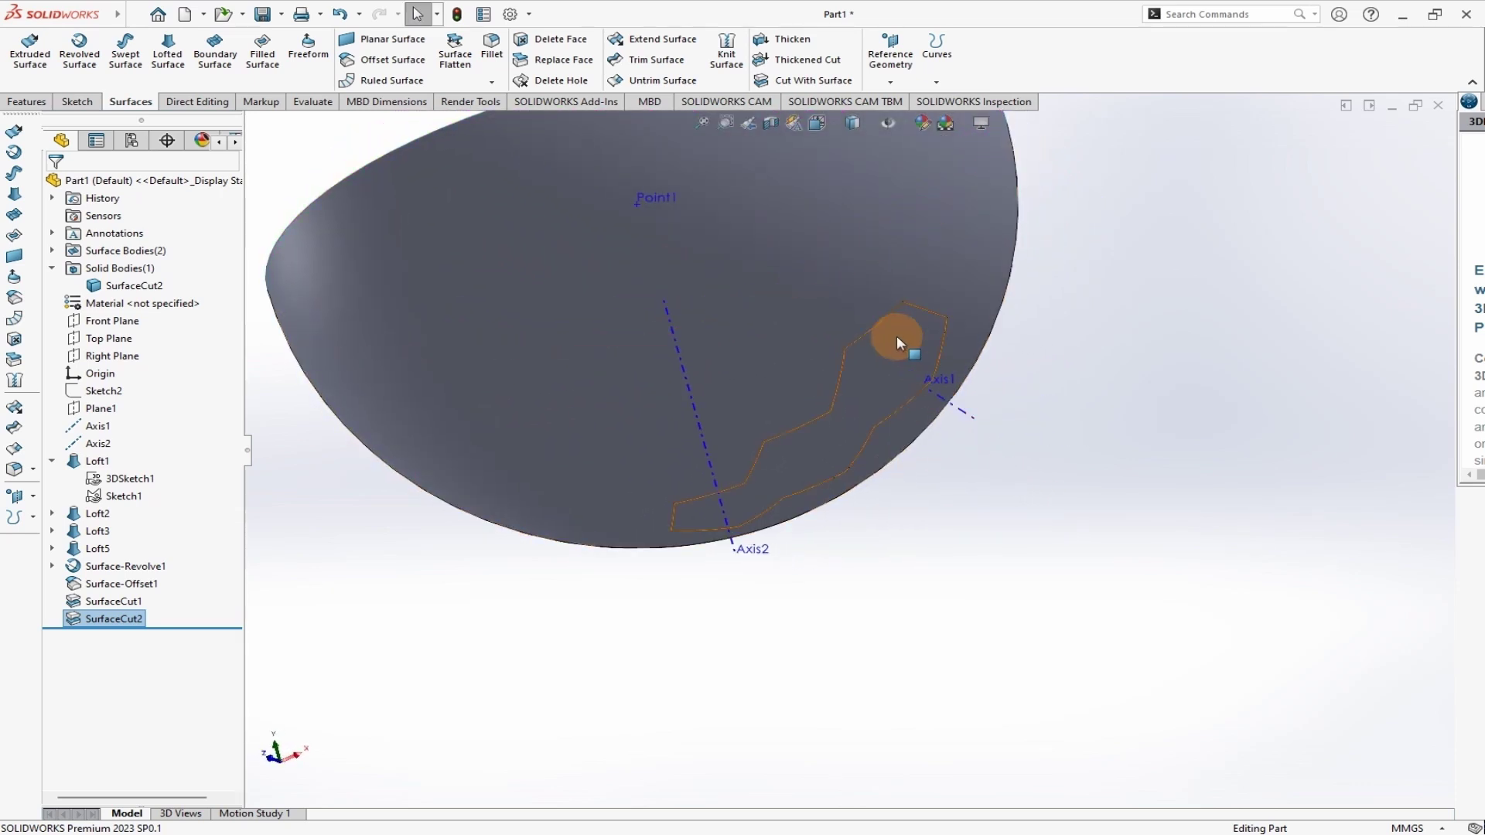
scroll(969, 500, "up", 2)
mouse_move(971, 497)
middle_mouse_down()
mouse_move(925, 402)
mouse_move(989, 464)
mouse_move(983, 477)
middle_mouse_up()
scroll(998, 454, "up", 3)
scroll(796, 438, "down", 2)
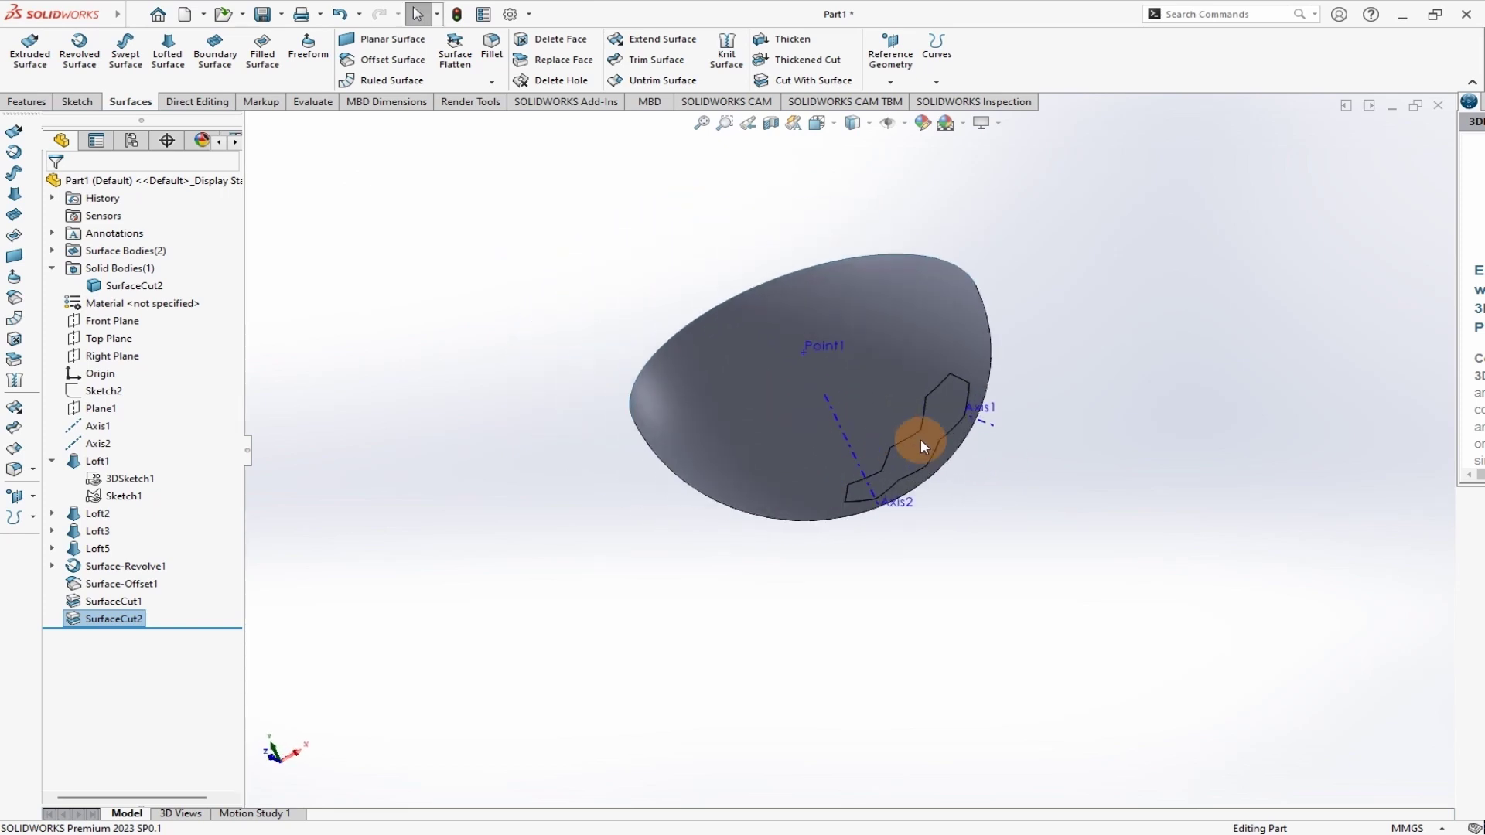
left_click(94, 515)
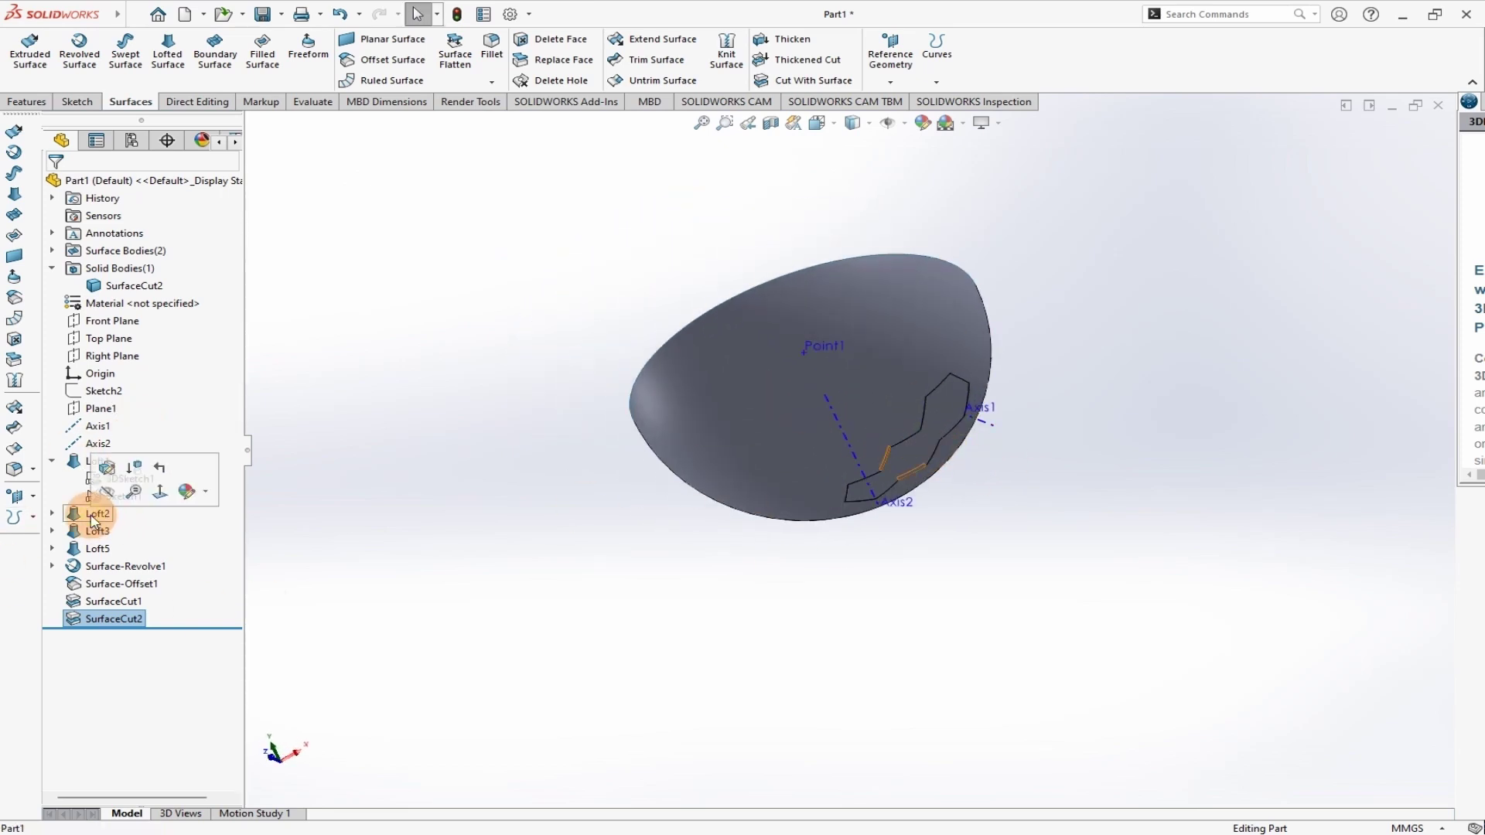
left_click(109, 475)
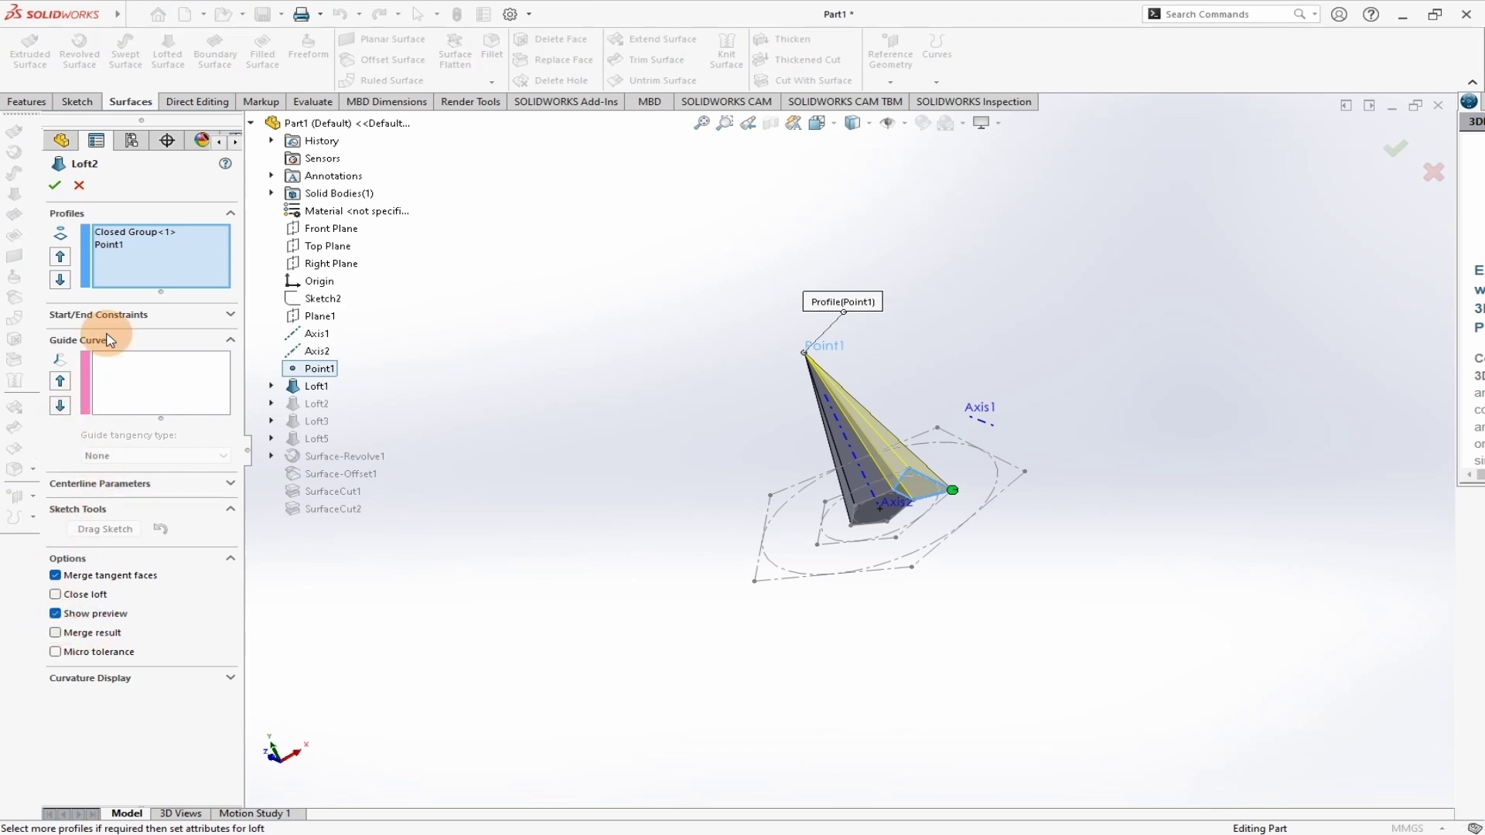
left_click(54, 186)
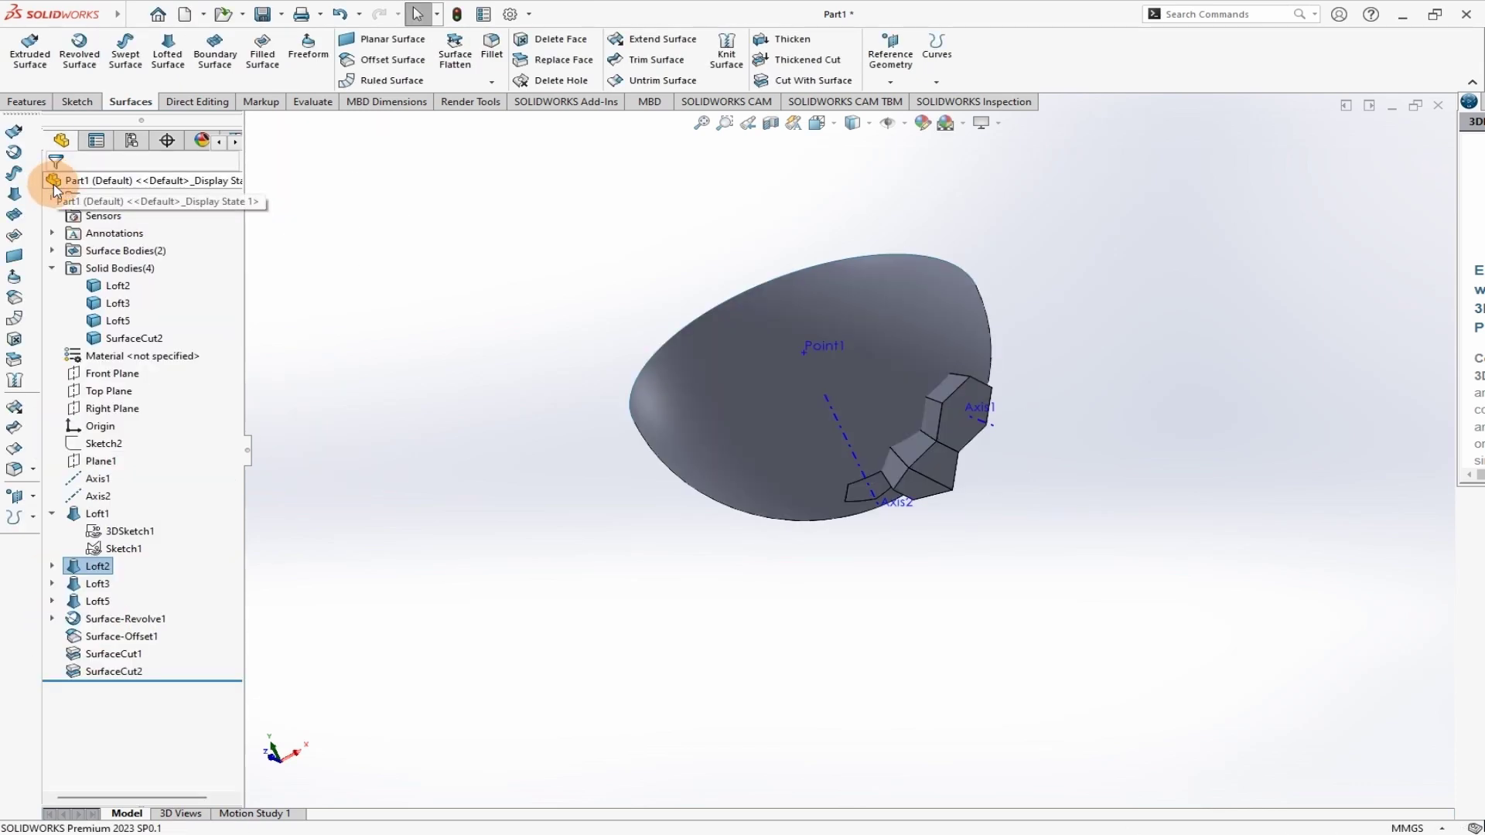
- Edit Loft3 so that Merge result is off
left_click(91, 586)
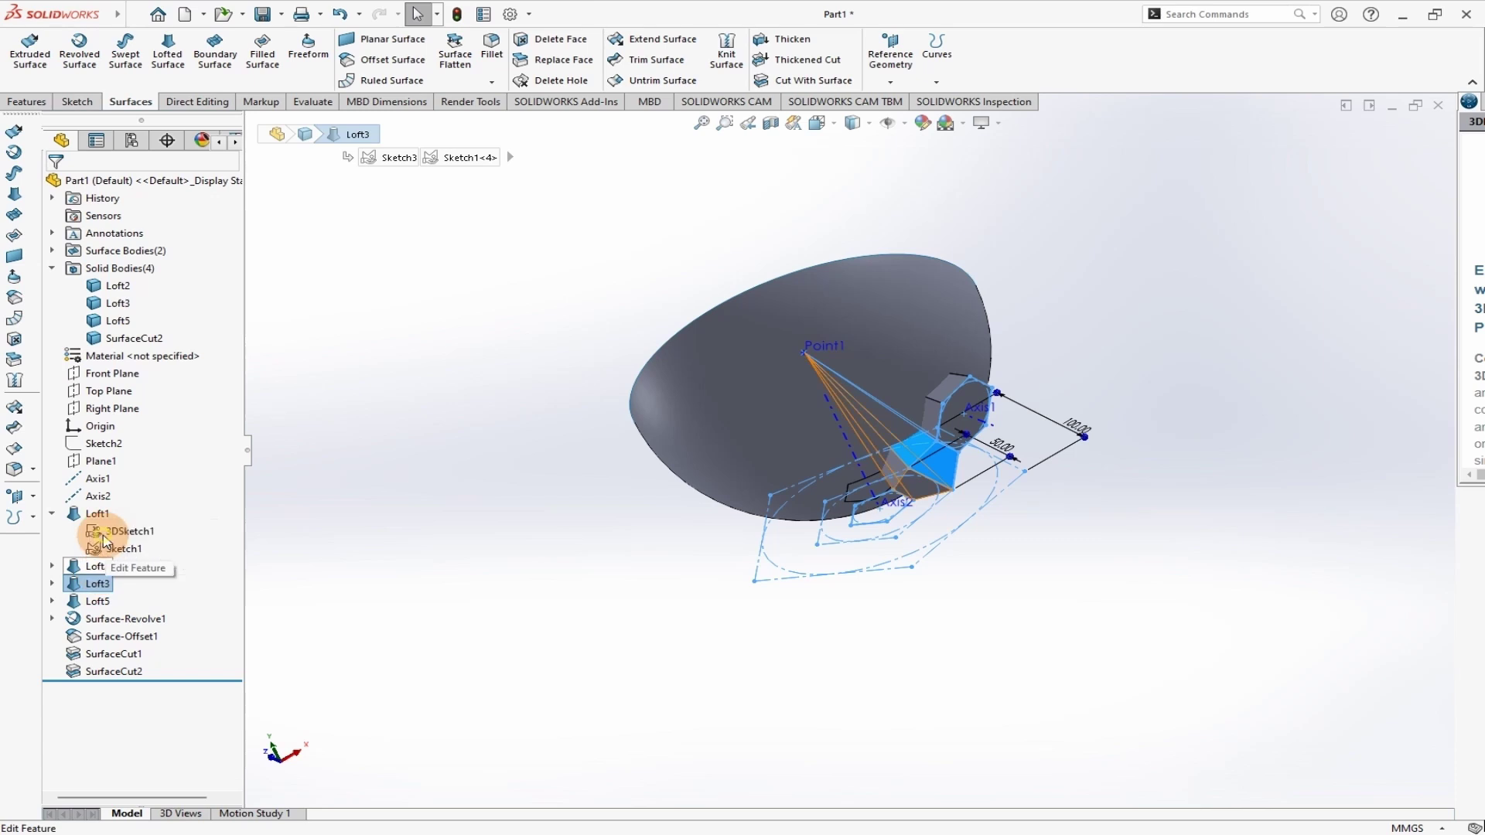
left_click(100, 531)
left_click(57, 632)
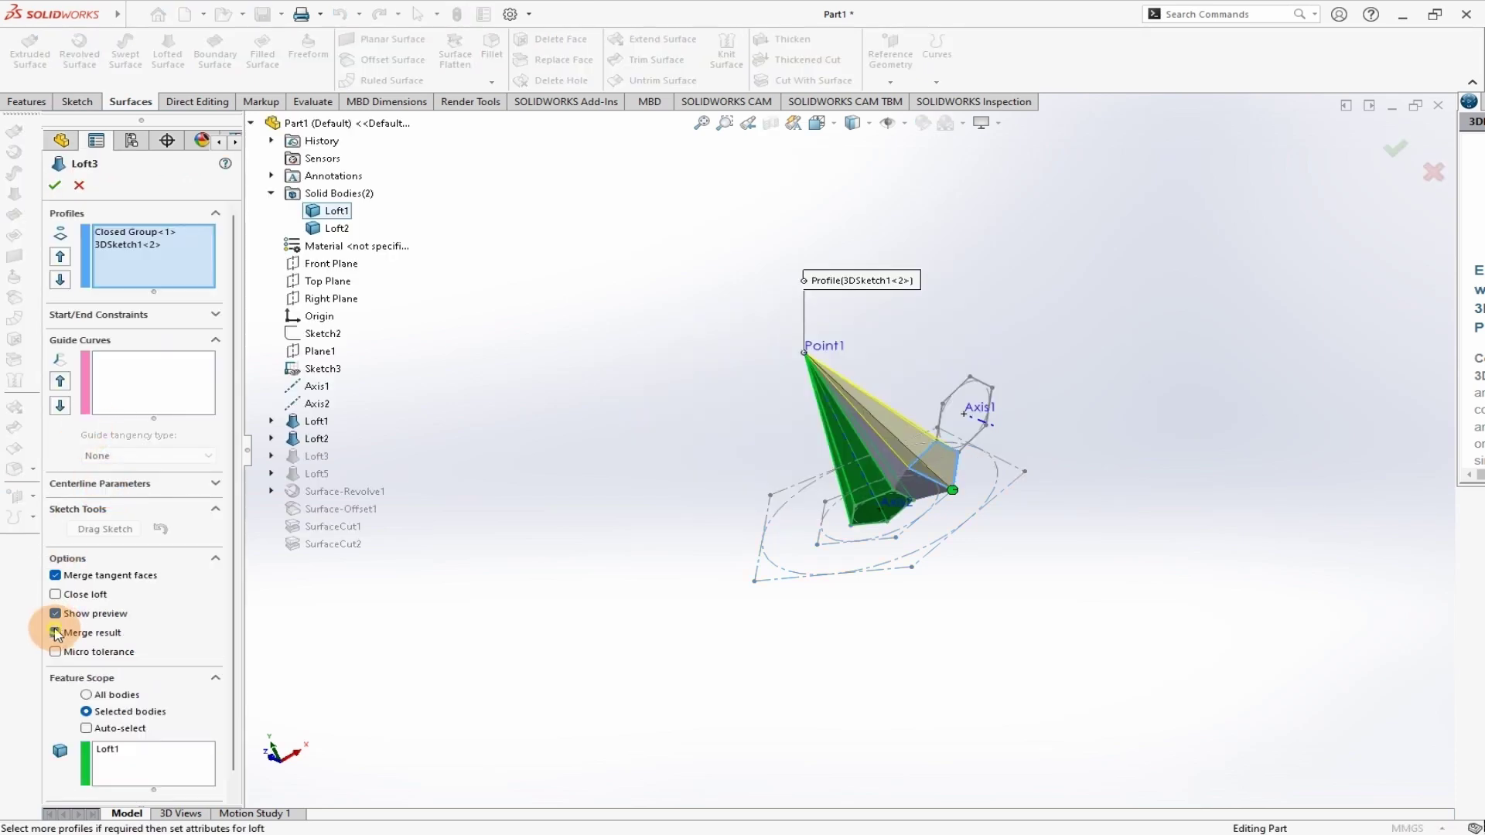
left_click(60, 188)
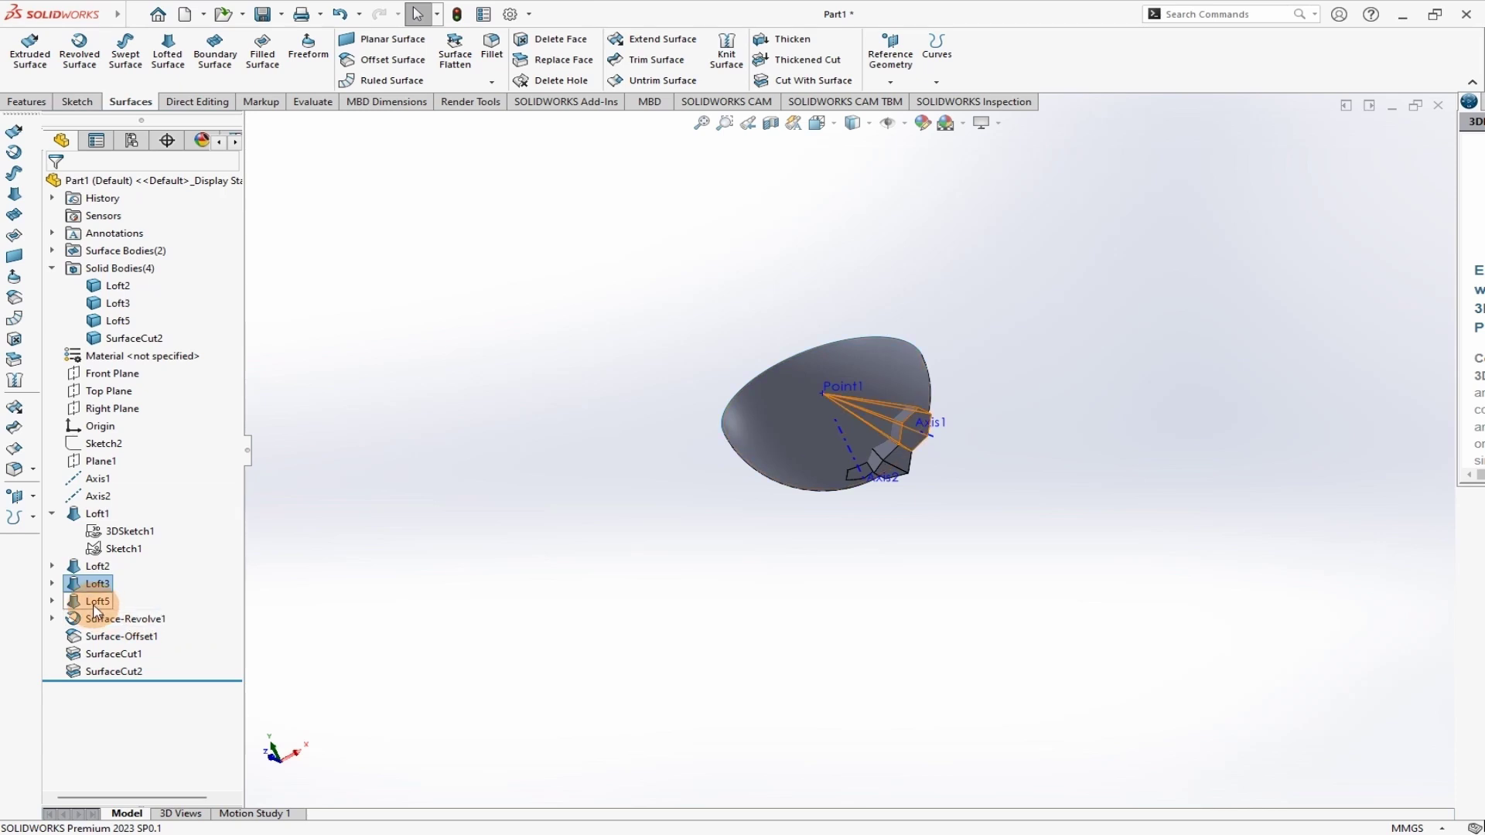
- Edit Loft5 so that Merge result is off, keeping it separate from the other loft bodies
left_click(97, 601)
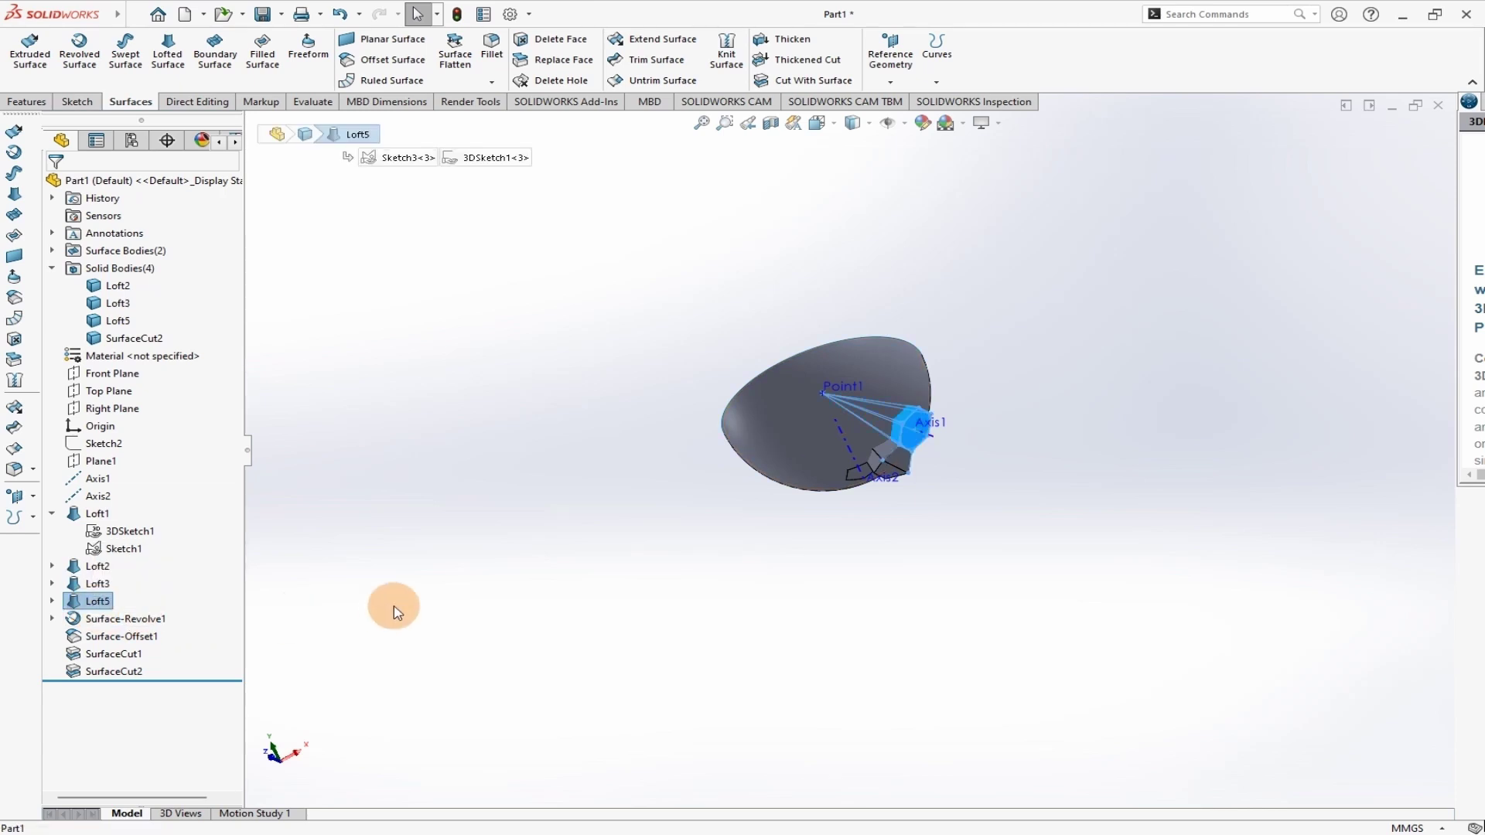
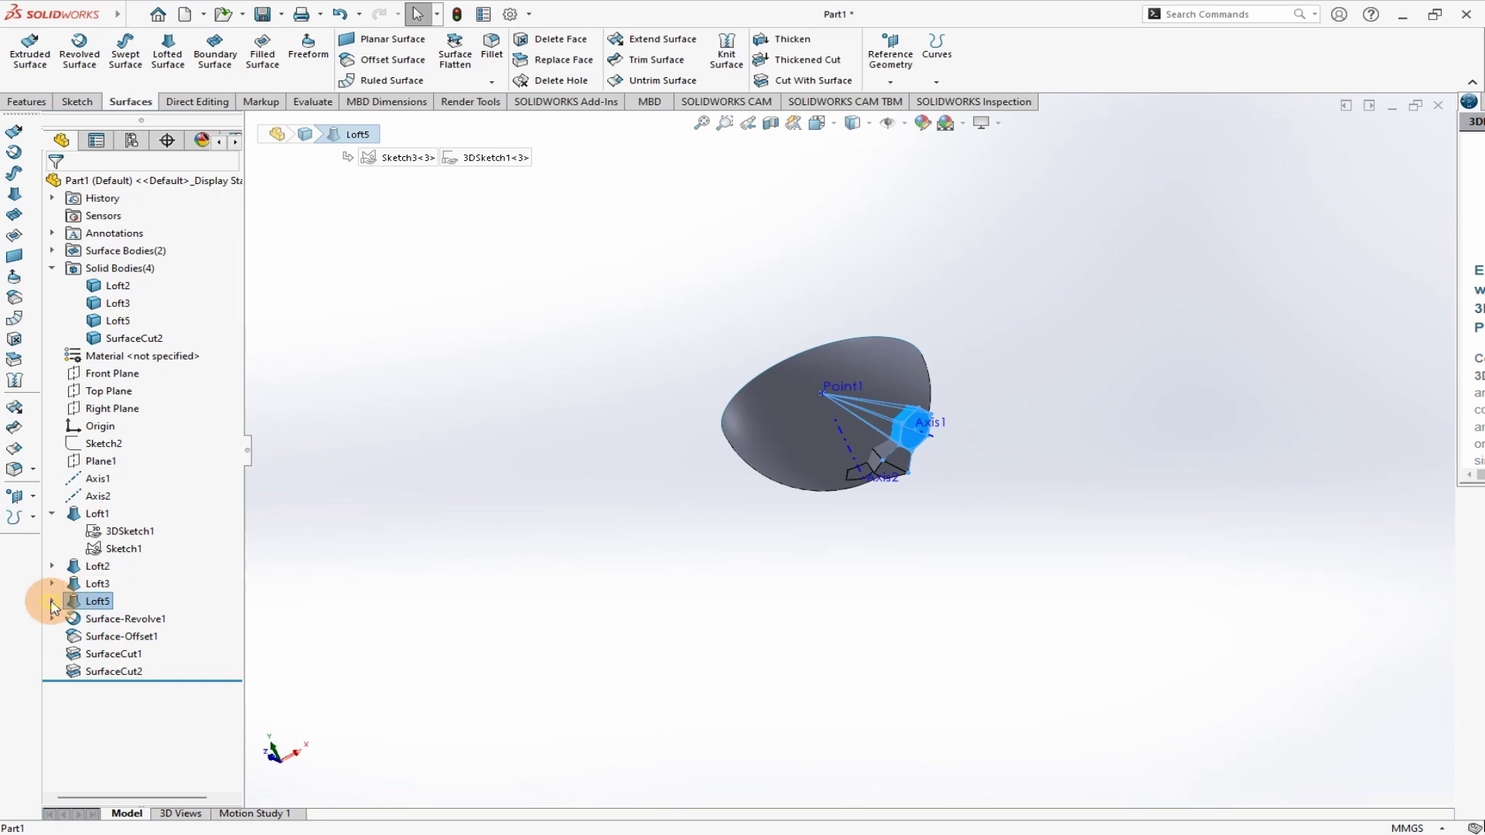
left_click(93, 607)
left_click(397, 591)
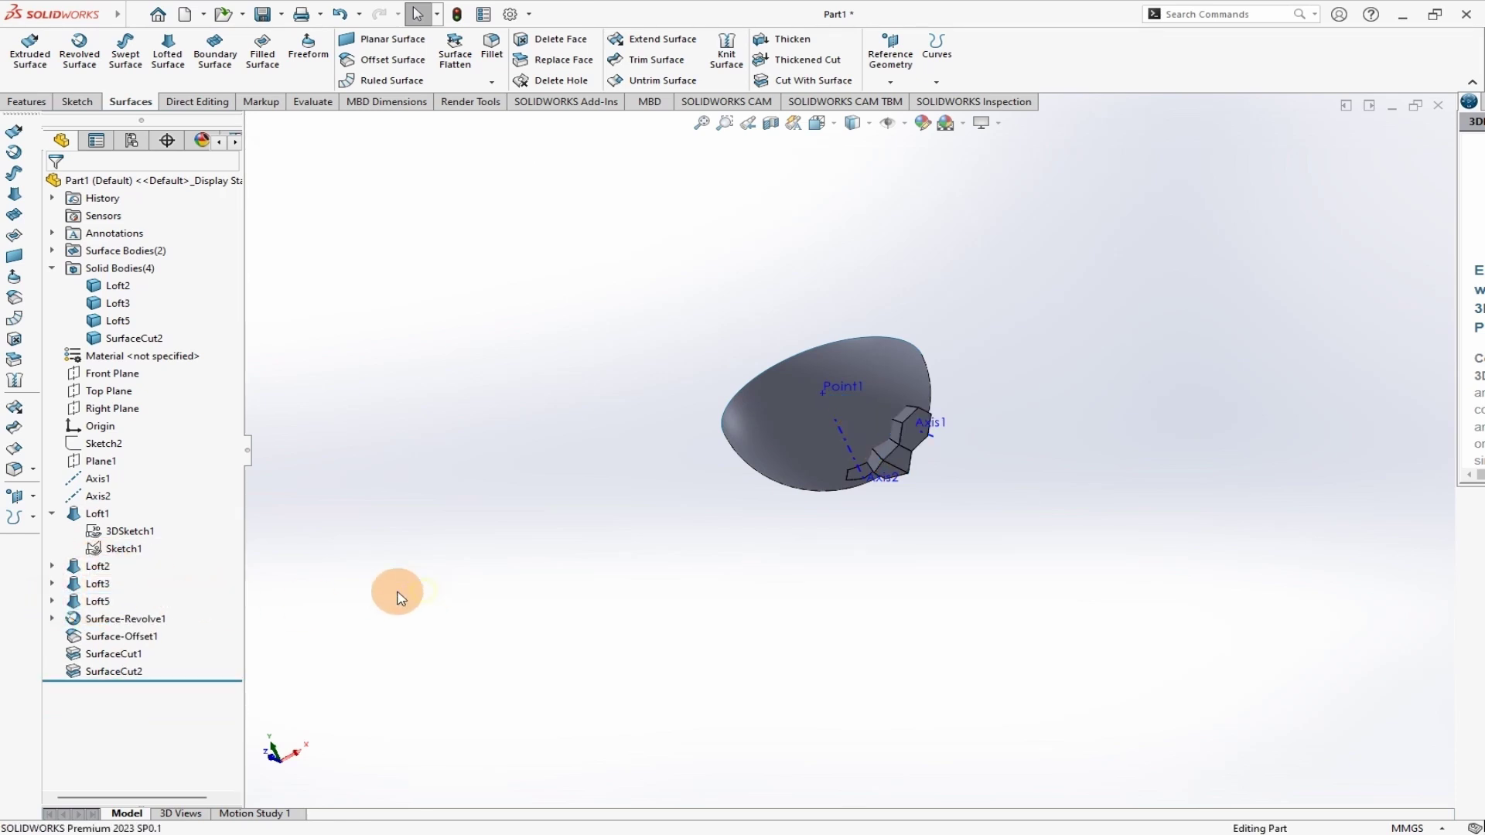
left_click(114, 603)
left_click(109, 555)
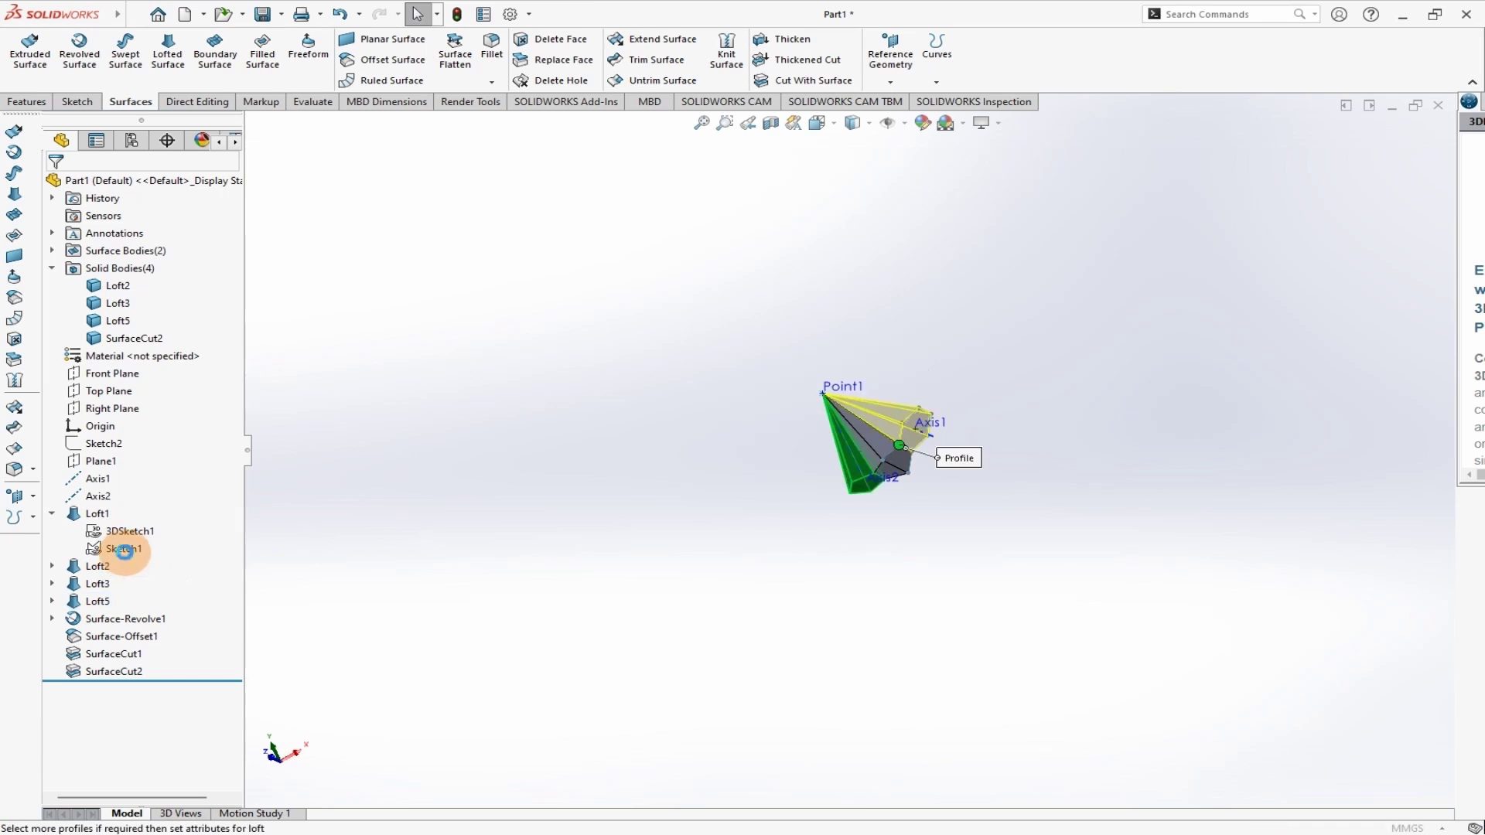
left_click(55, 638)
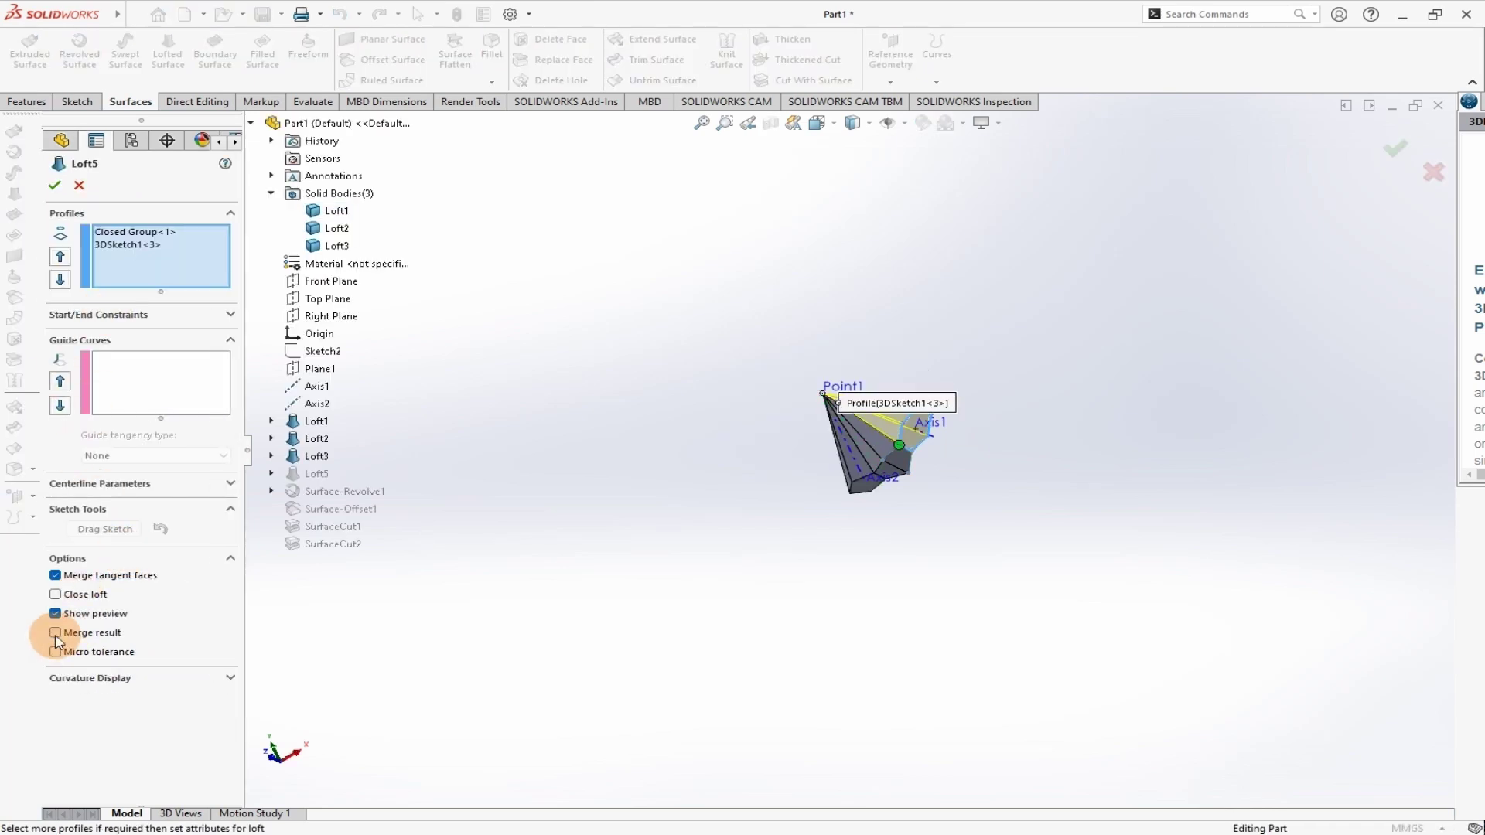
left_click(53, 185)
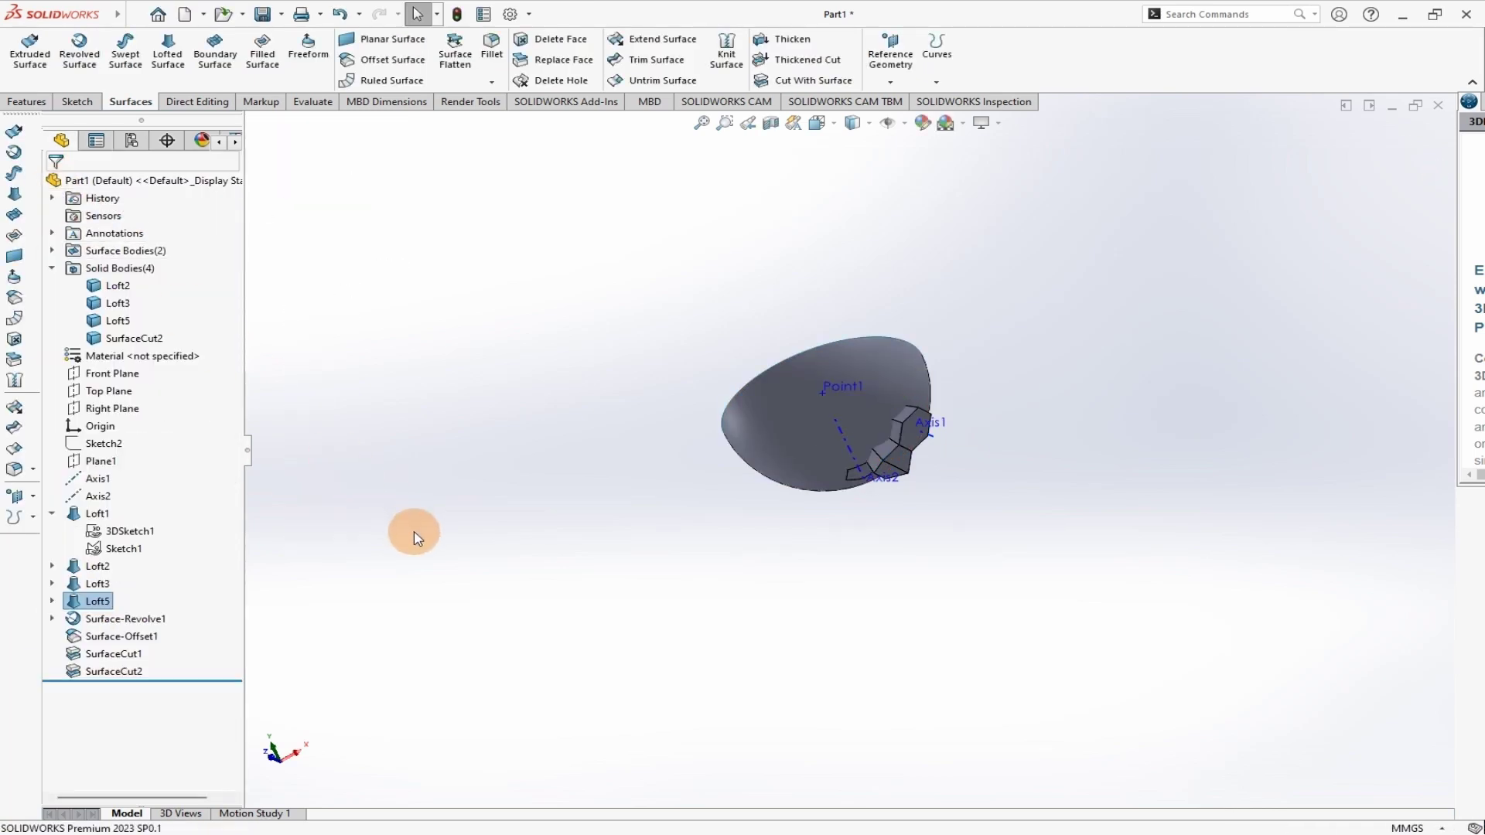
- Delete the features SurfaceCut1 and SurfaceCut2 from the part
middle_click_drag(410, 530, 488, 442)
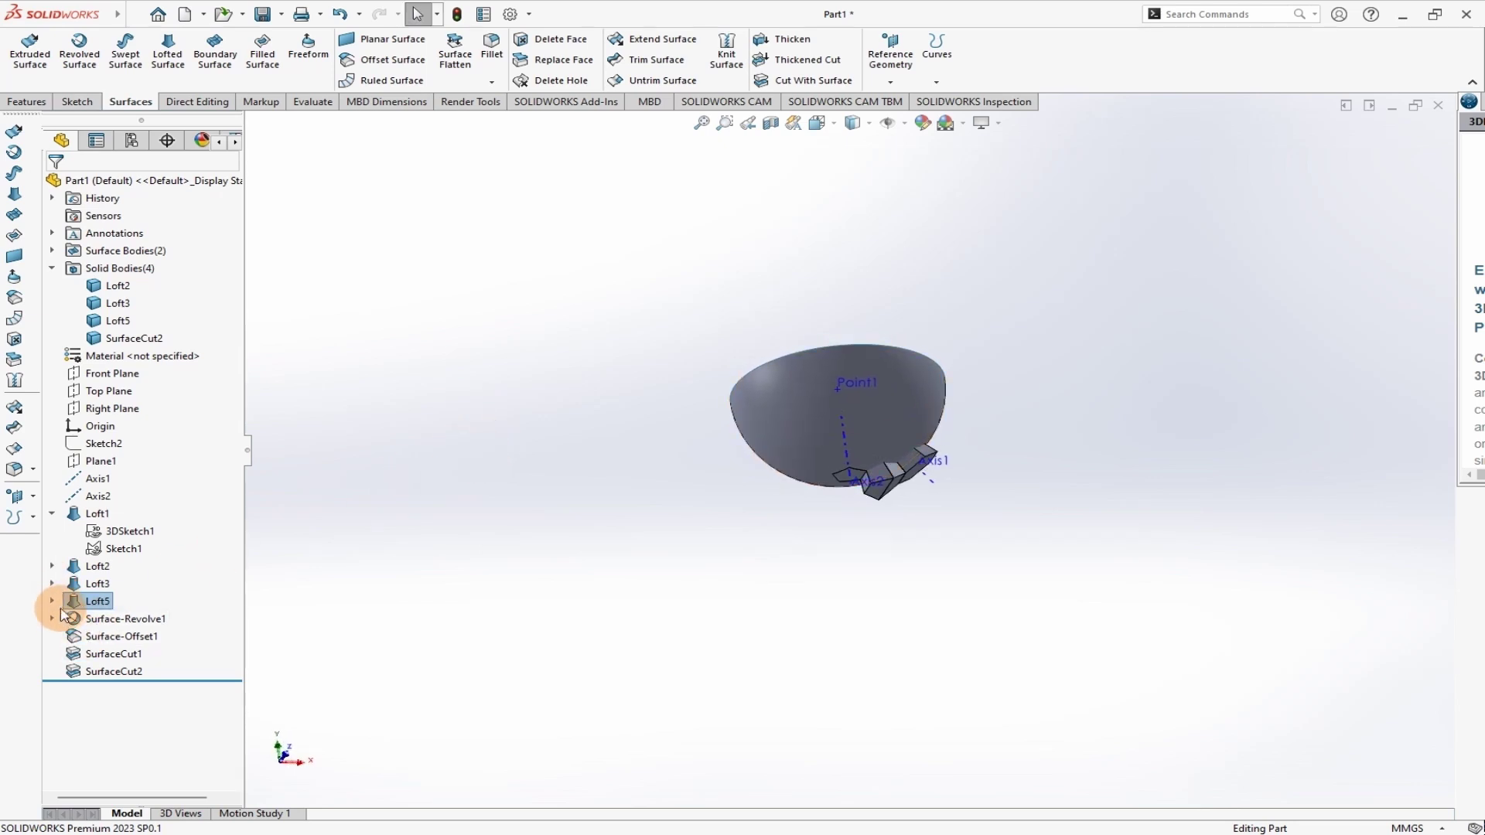
left_click(52, 514)
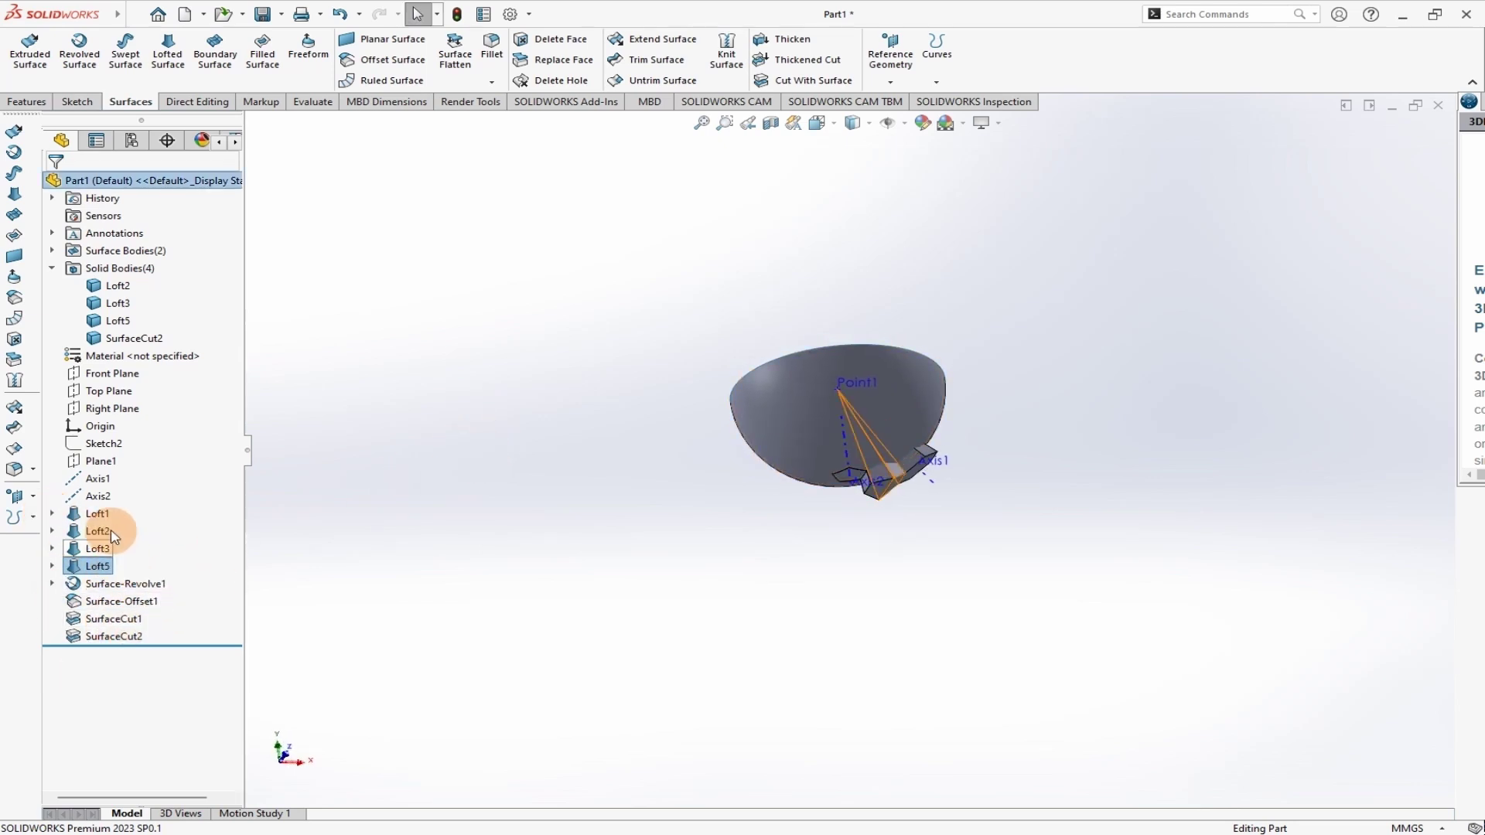
middle_click_drag(521, 542, 499, 617)
scroll(919, 485, "down", 5)
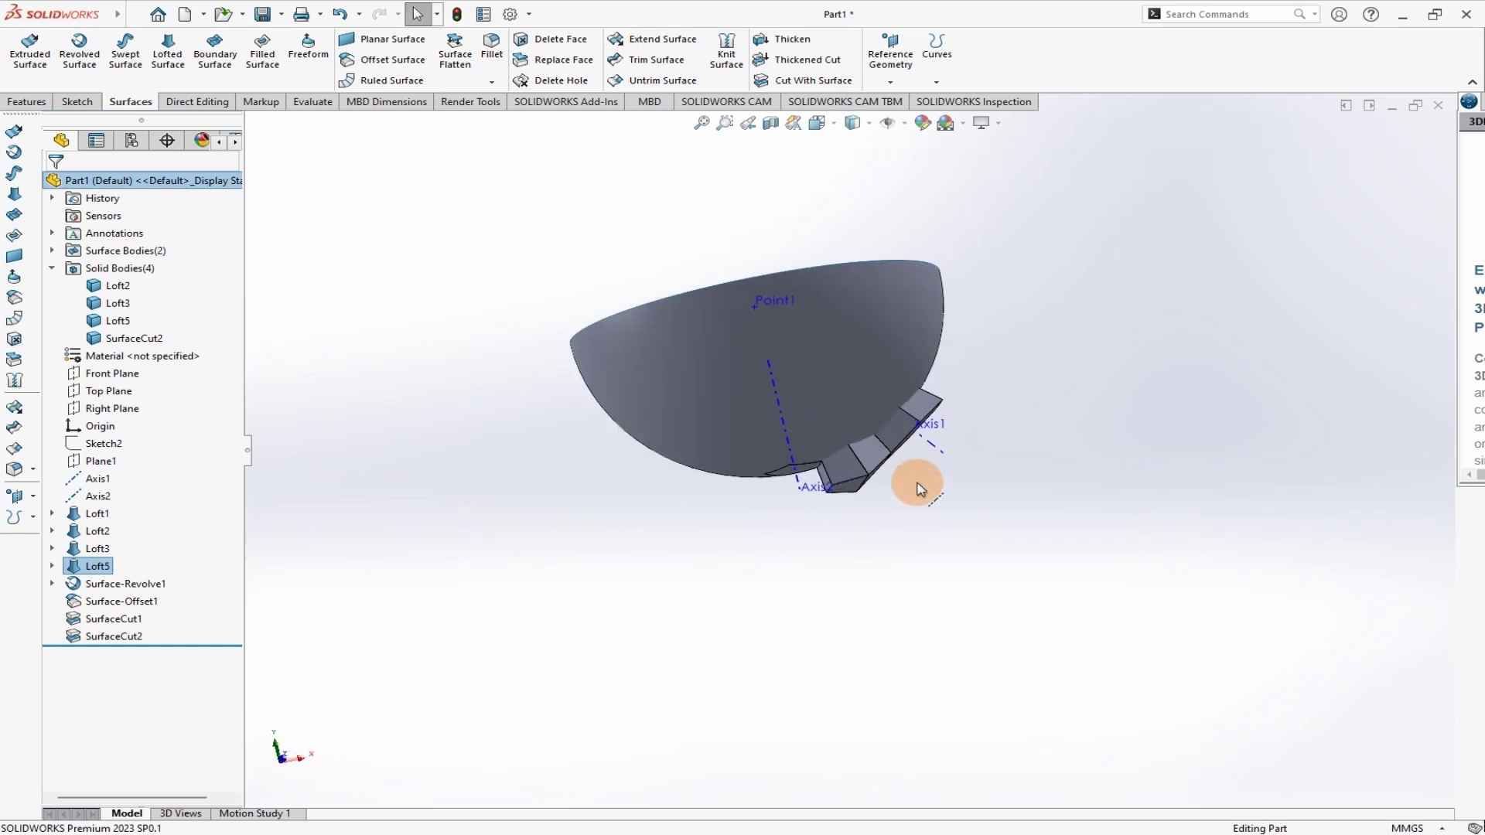
middle_click_drag(713, 494, 961, 570)
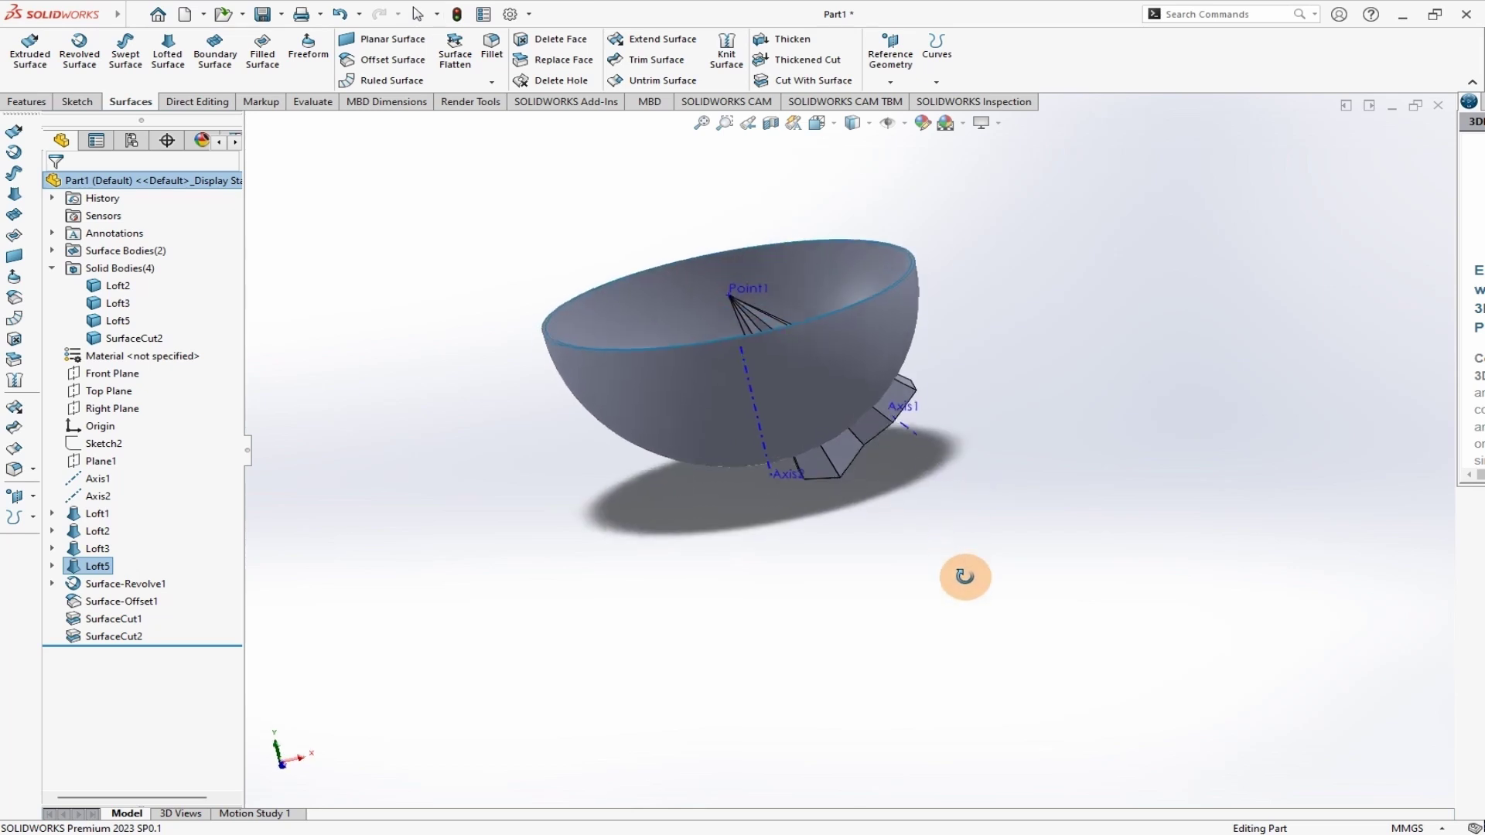
left_click(106, 620)
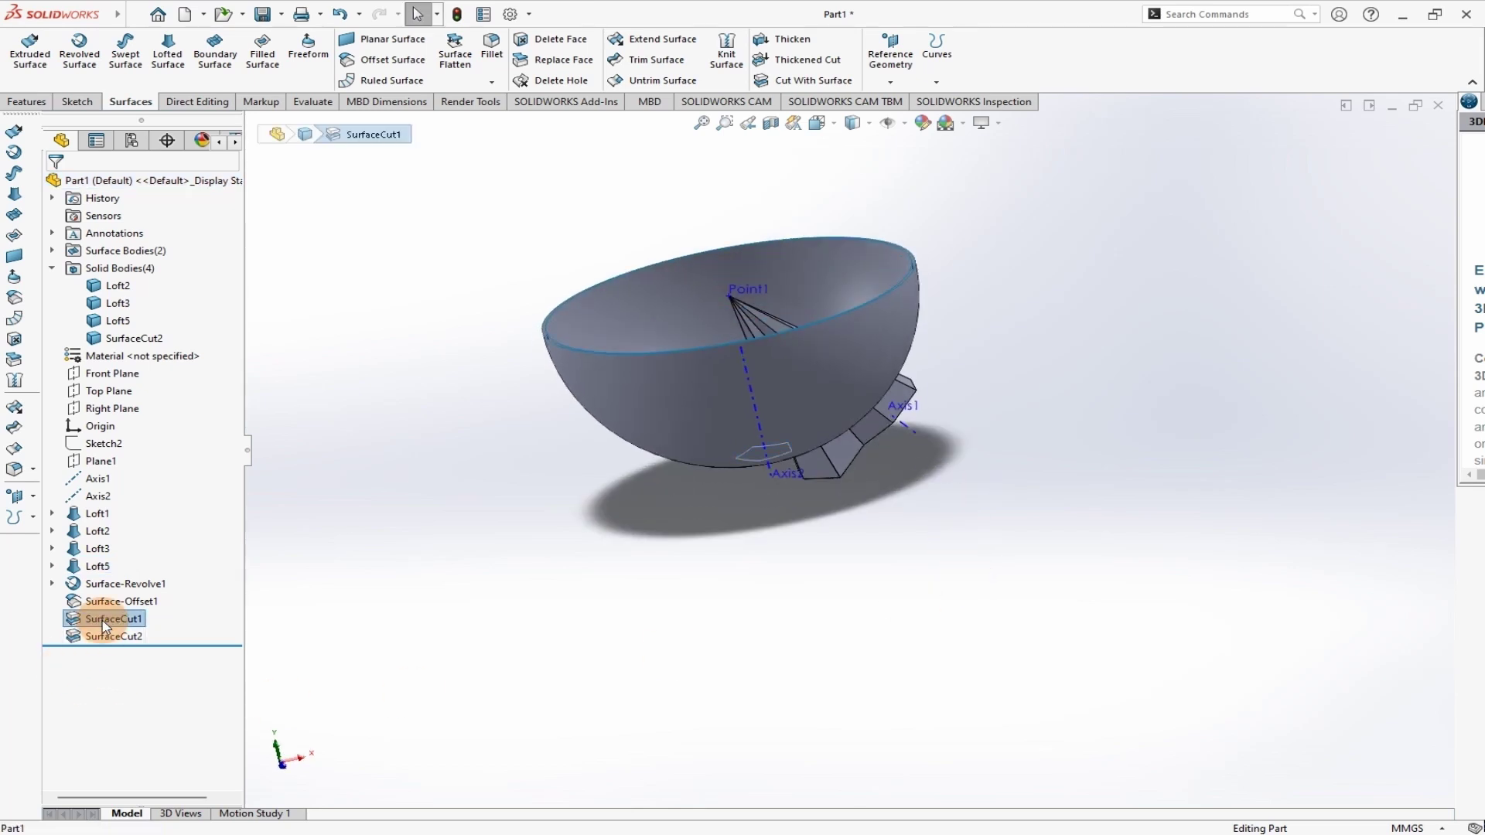
right_click(106, 625)
left_click(206, 554)
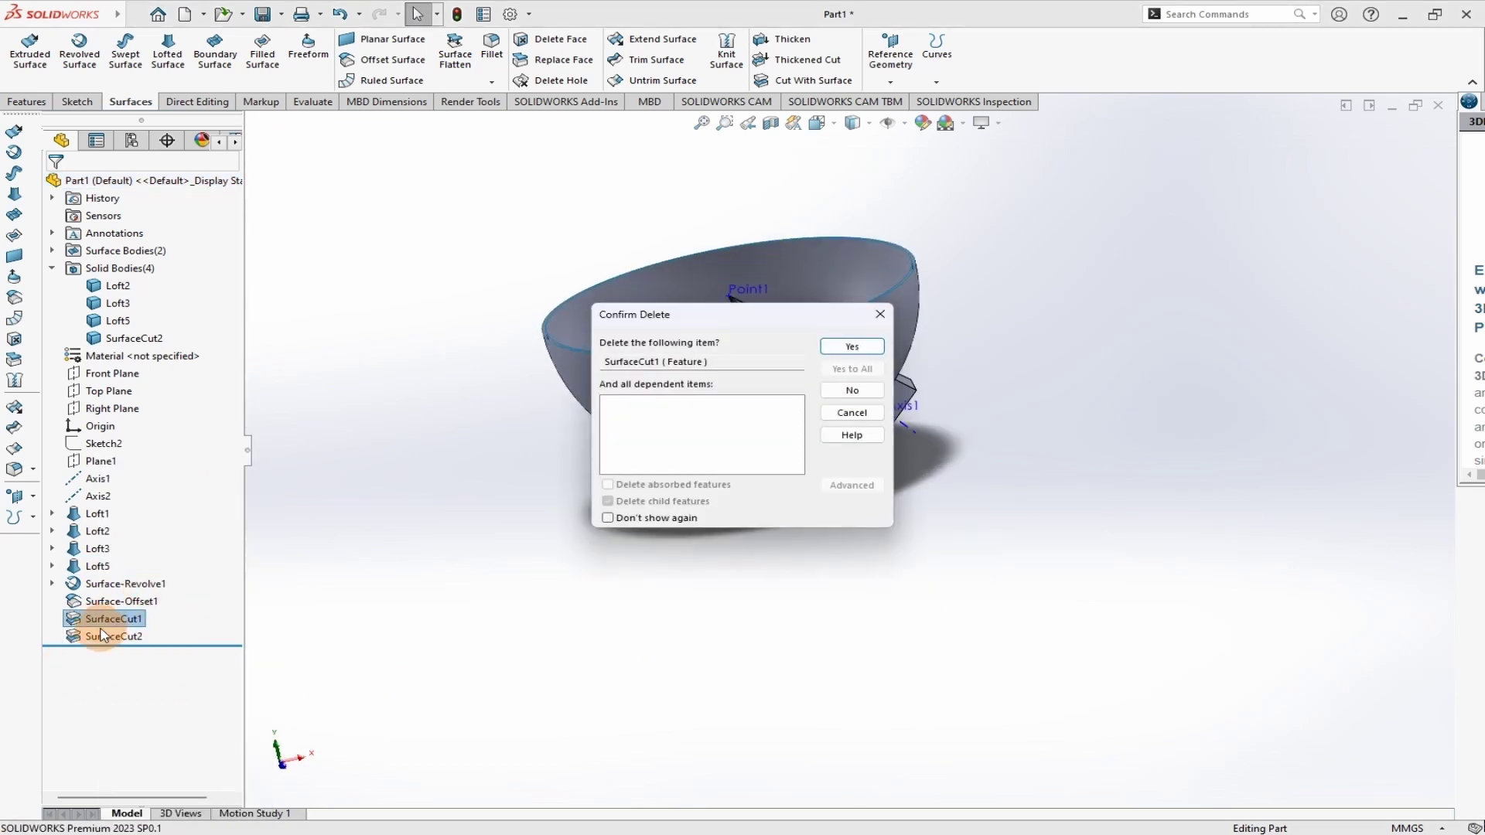
left_click(855, 345)
left_click(114, 625)
right_click(114, 625)
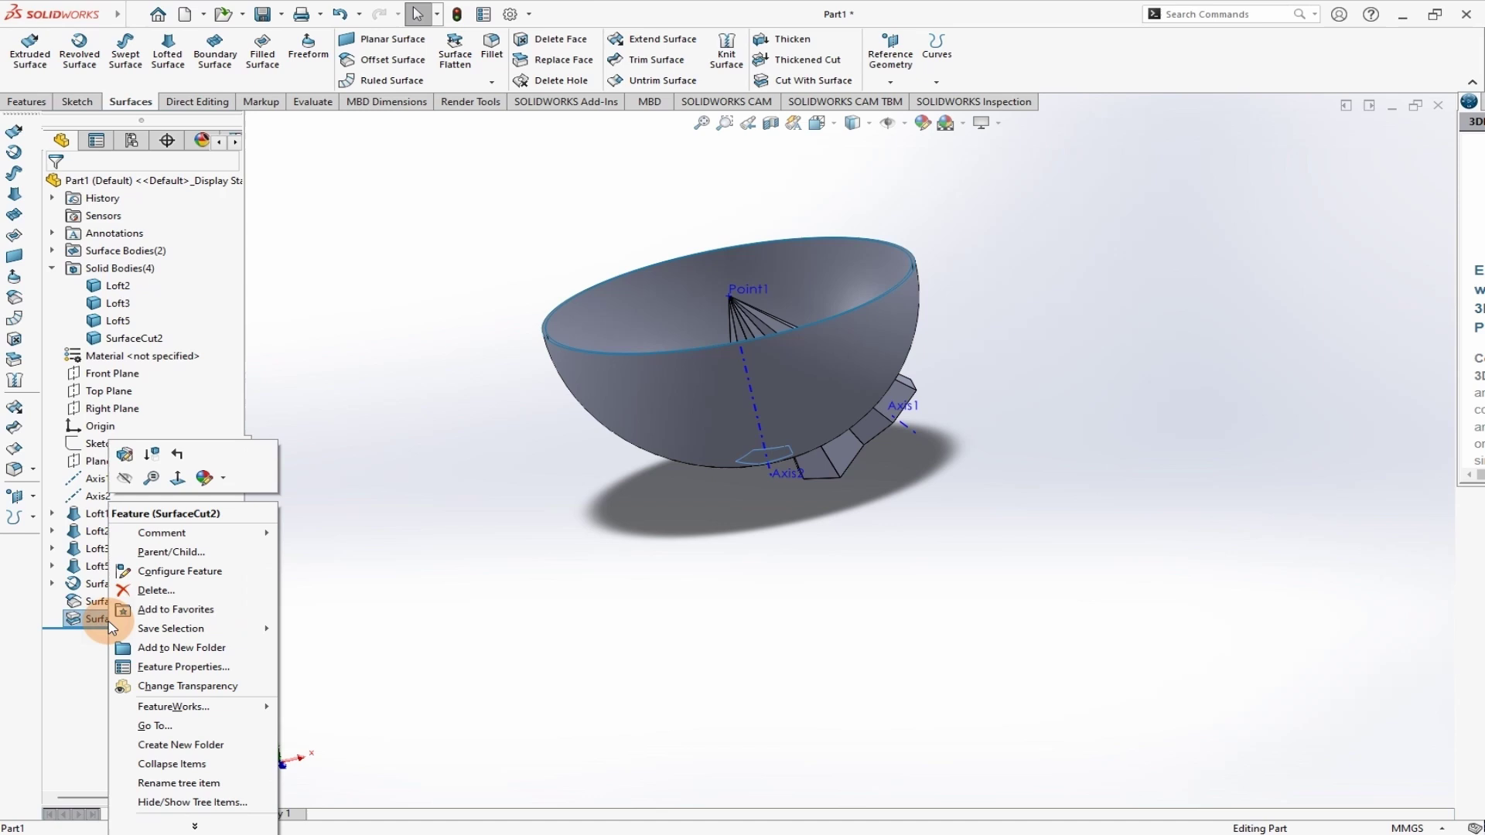
left_click(155, 588)
left_click(848, 352)
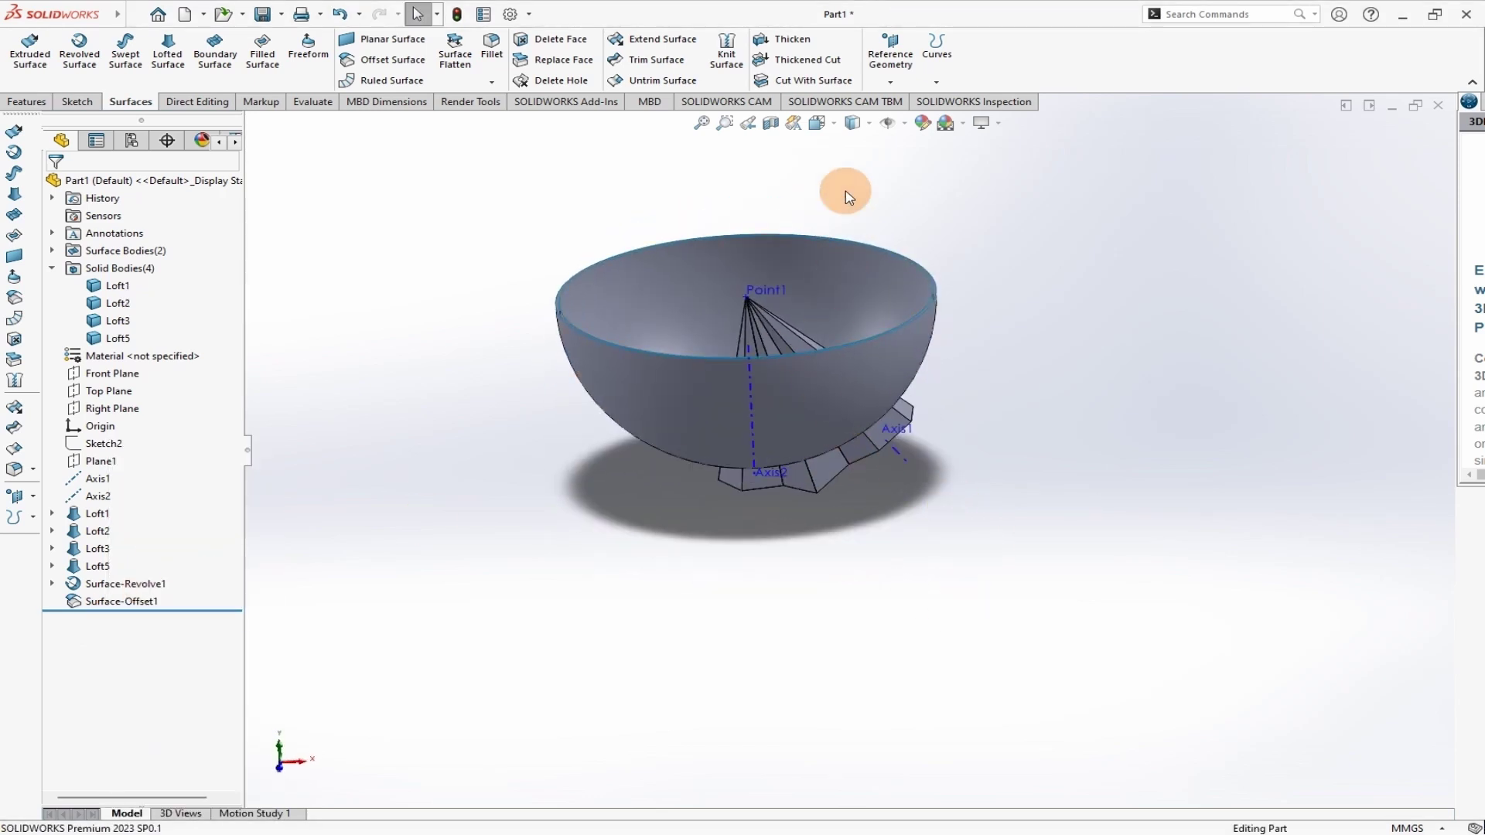
- Cut the loft bodies with Surface-Revolve1, and cut all bodies with Surface-Offset1 in the reversed direction to remove the material outside it
left_click(806, 82)
left_click(607, 290)
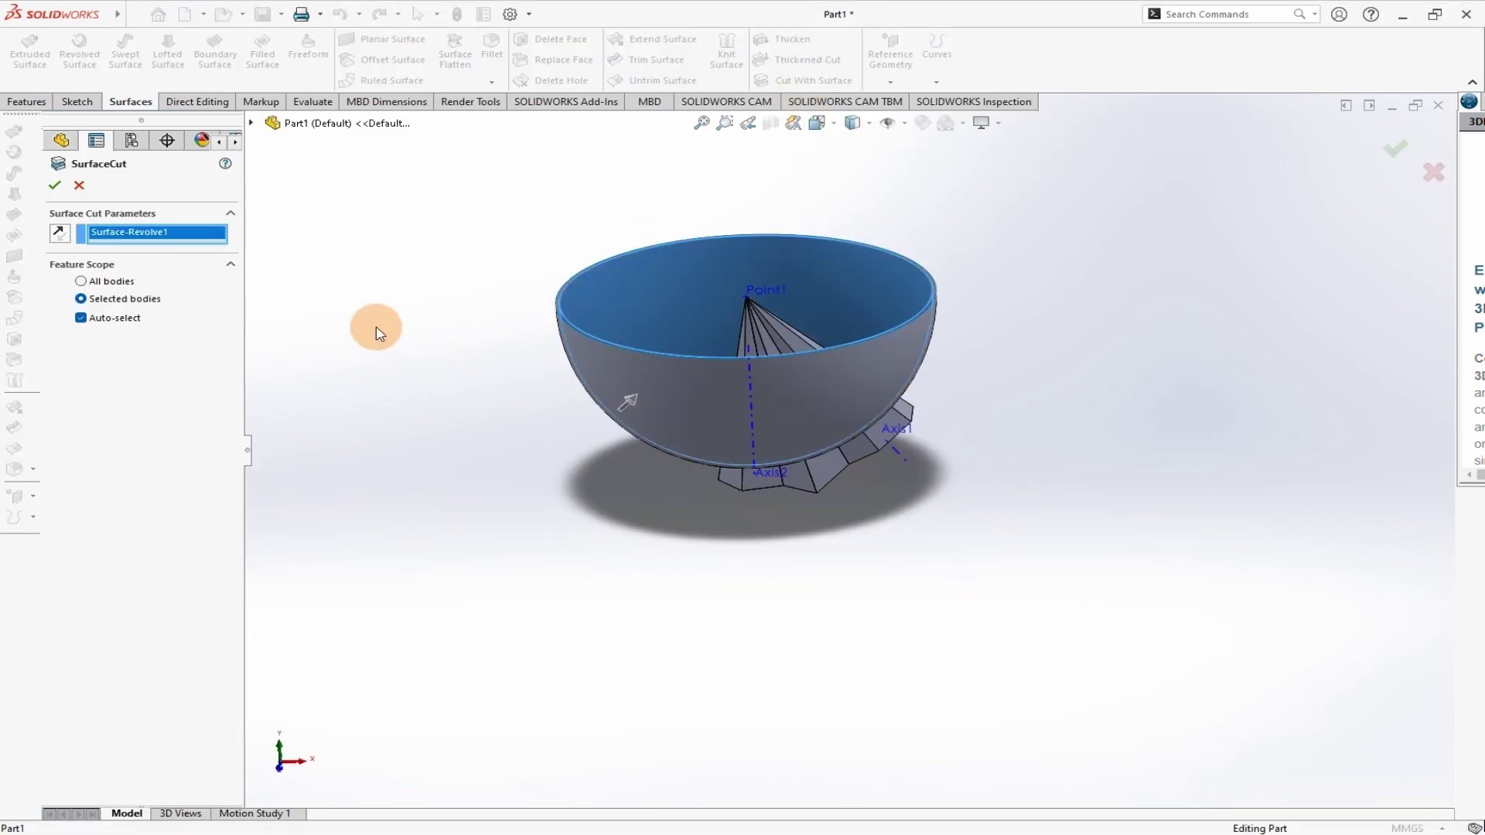
left_click(54, 185)
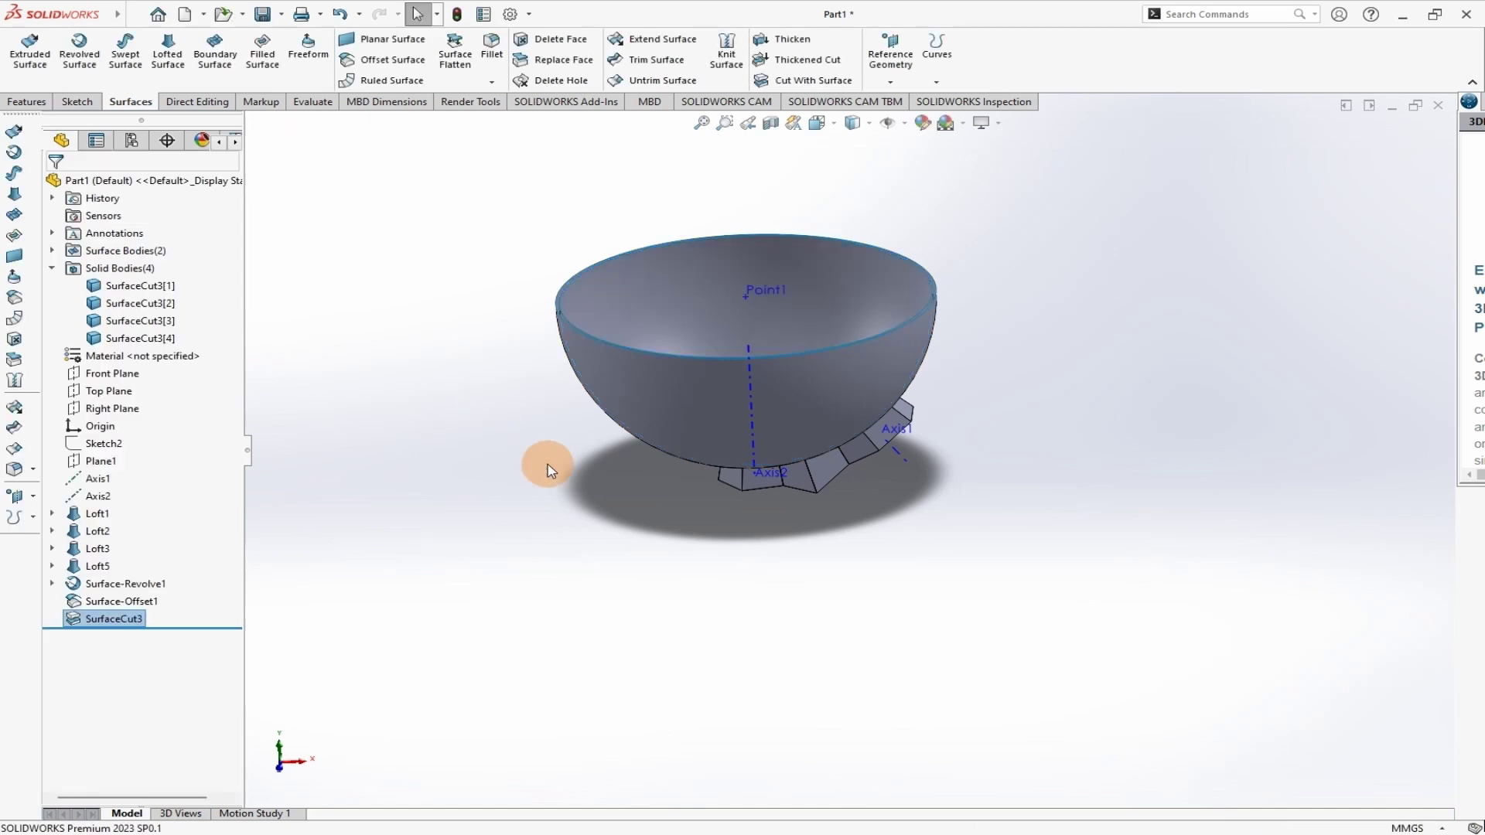
left_click(807, 81)
left_click(601, 373)
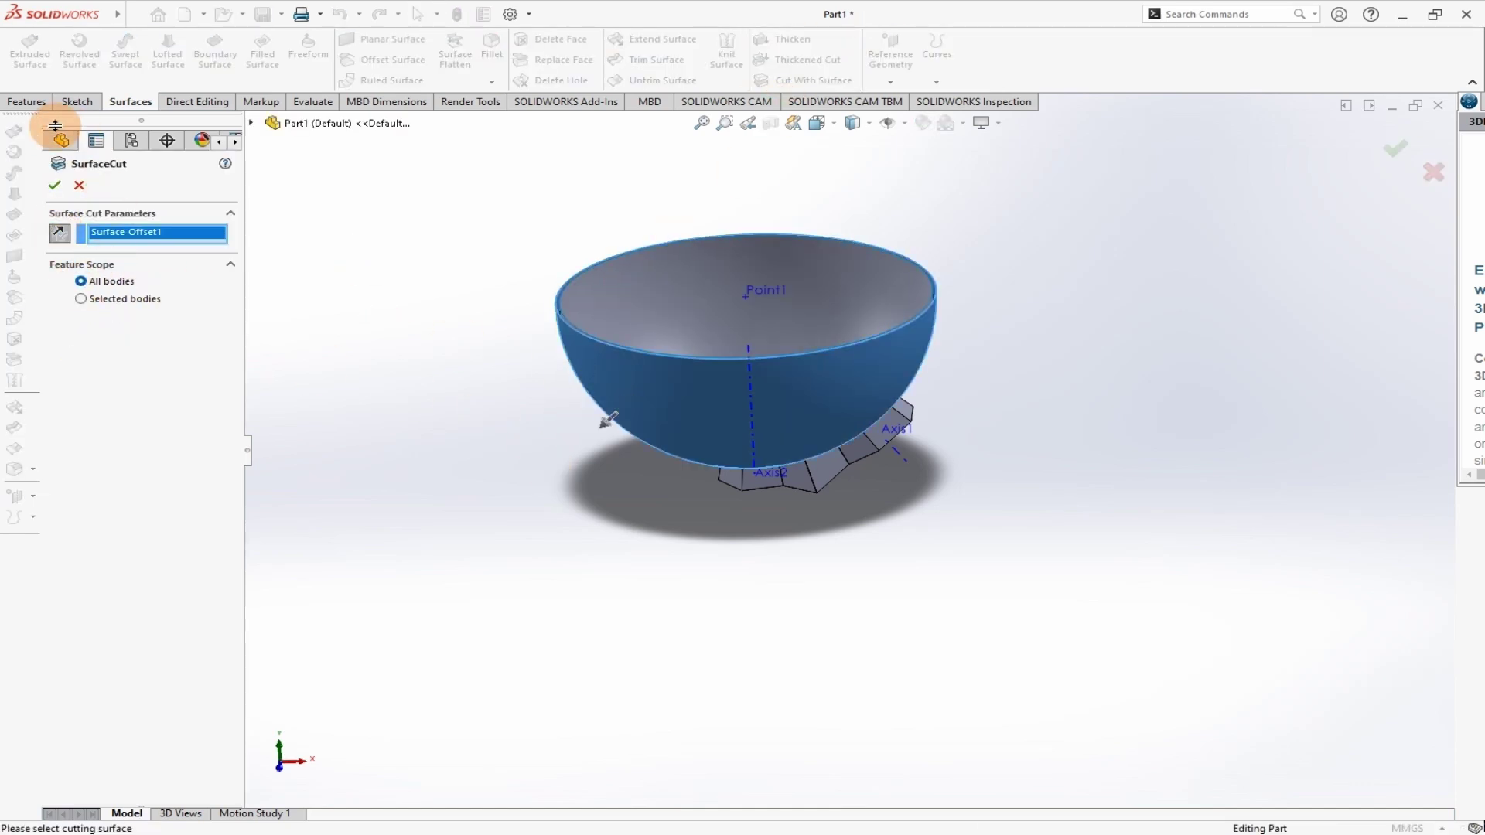
left_click(52, 185)
middle_click_drag(779, 387, 1171, 392)
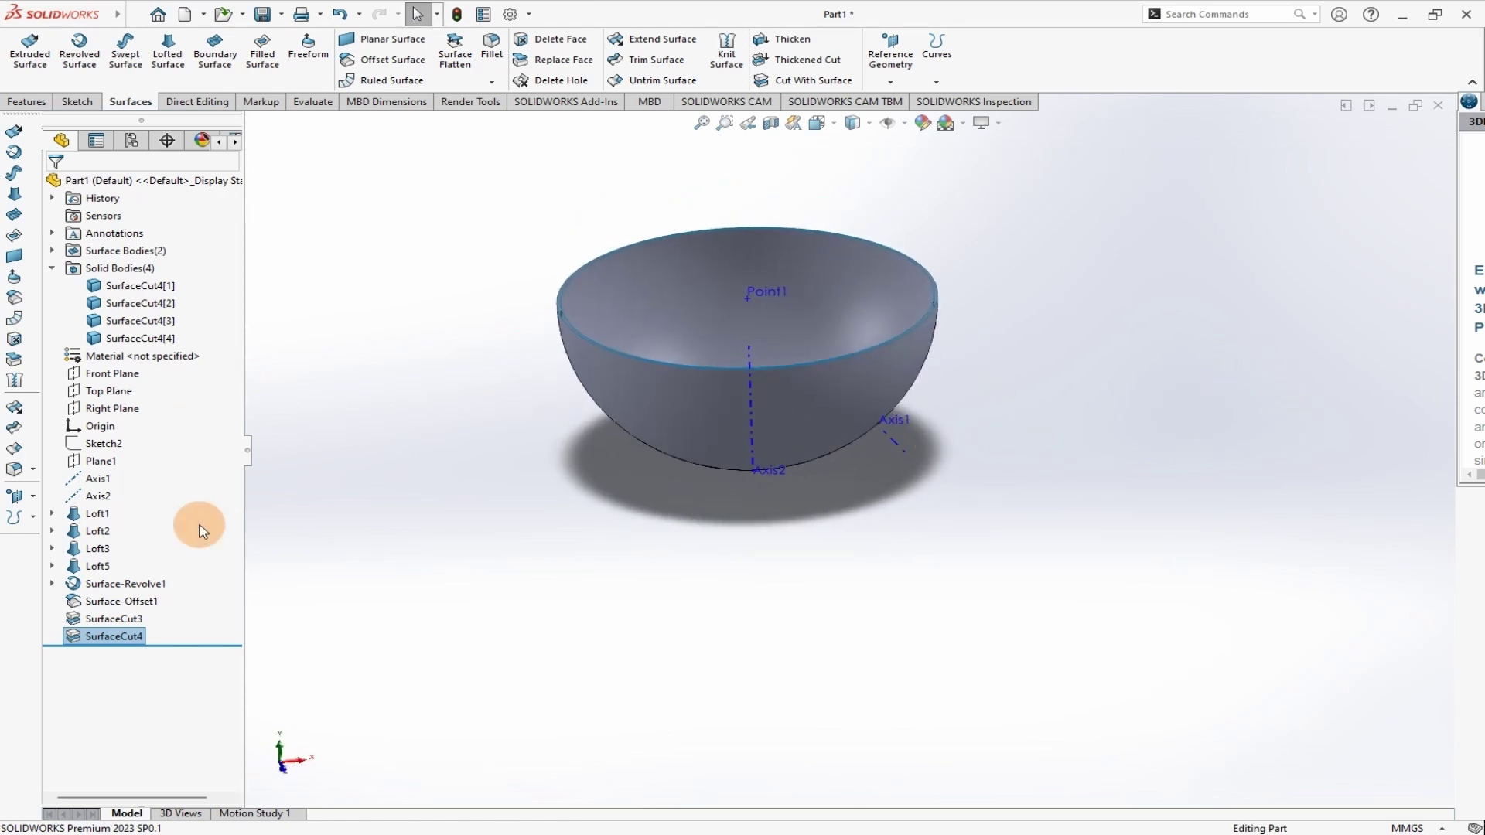
- Hide the outer offset surface and the revolved surface so that only the trimmed solid segments are shown
left_click(657, 401)
left_click(738, 342)
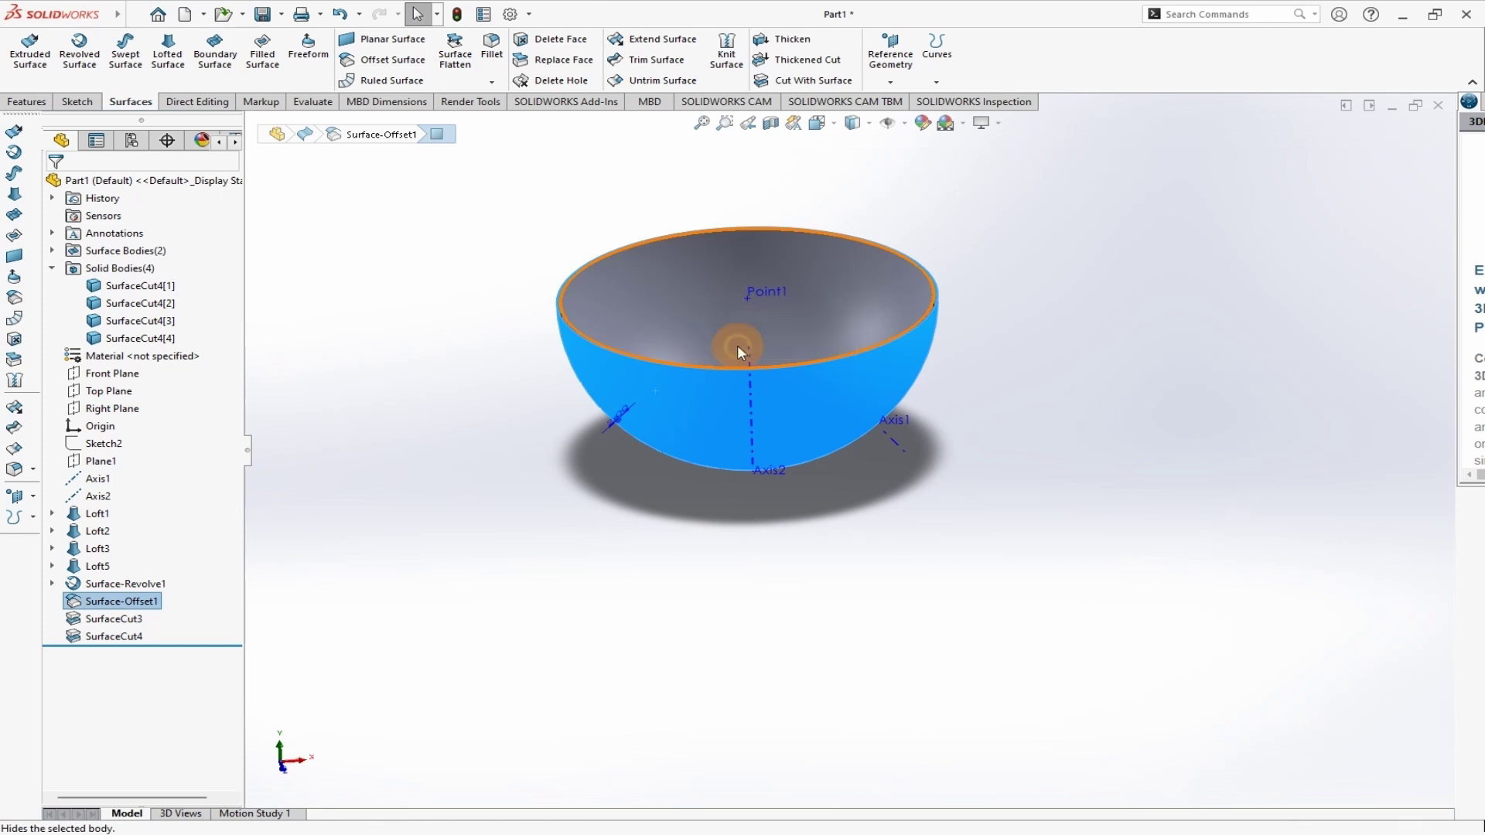
left_click(662, 395)
left_click(736, 341)
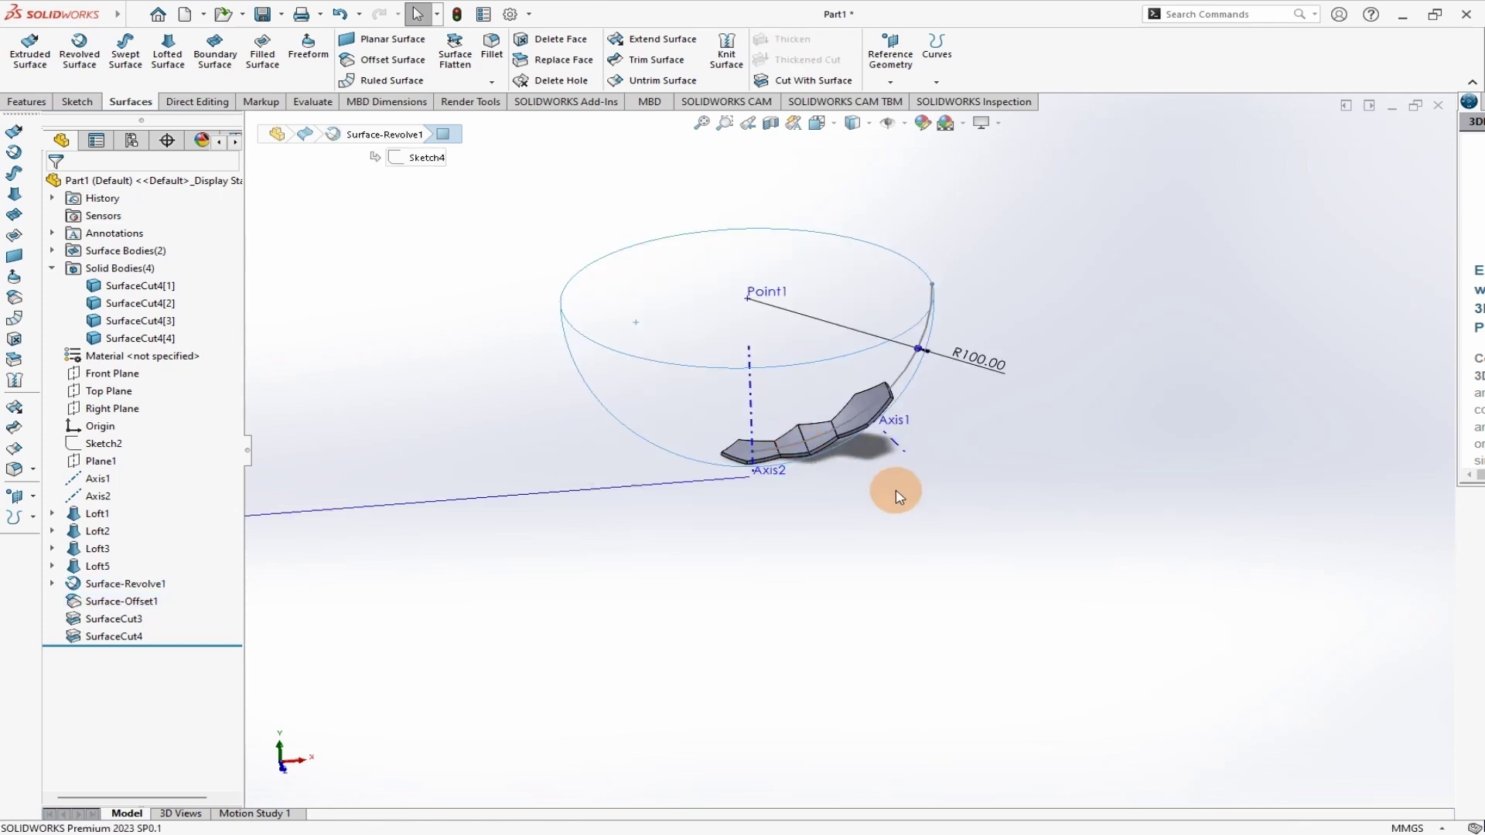
mouse_move(888, 497)
middle_mouse_down()
mouse_move(828, 575)
mouse_move(889, 421)
mouse_move(919, 461)
mouse_move(903, 465)
middle_mouse_up()
mouse_move(878, 582)
middle_mouse_down()
mouse_move(898, 657)
mouse_move(963, 615)
middle_mouse_up()
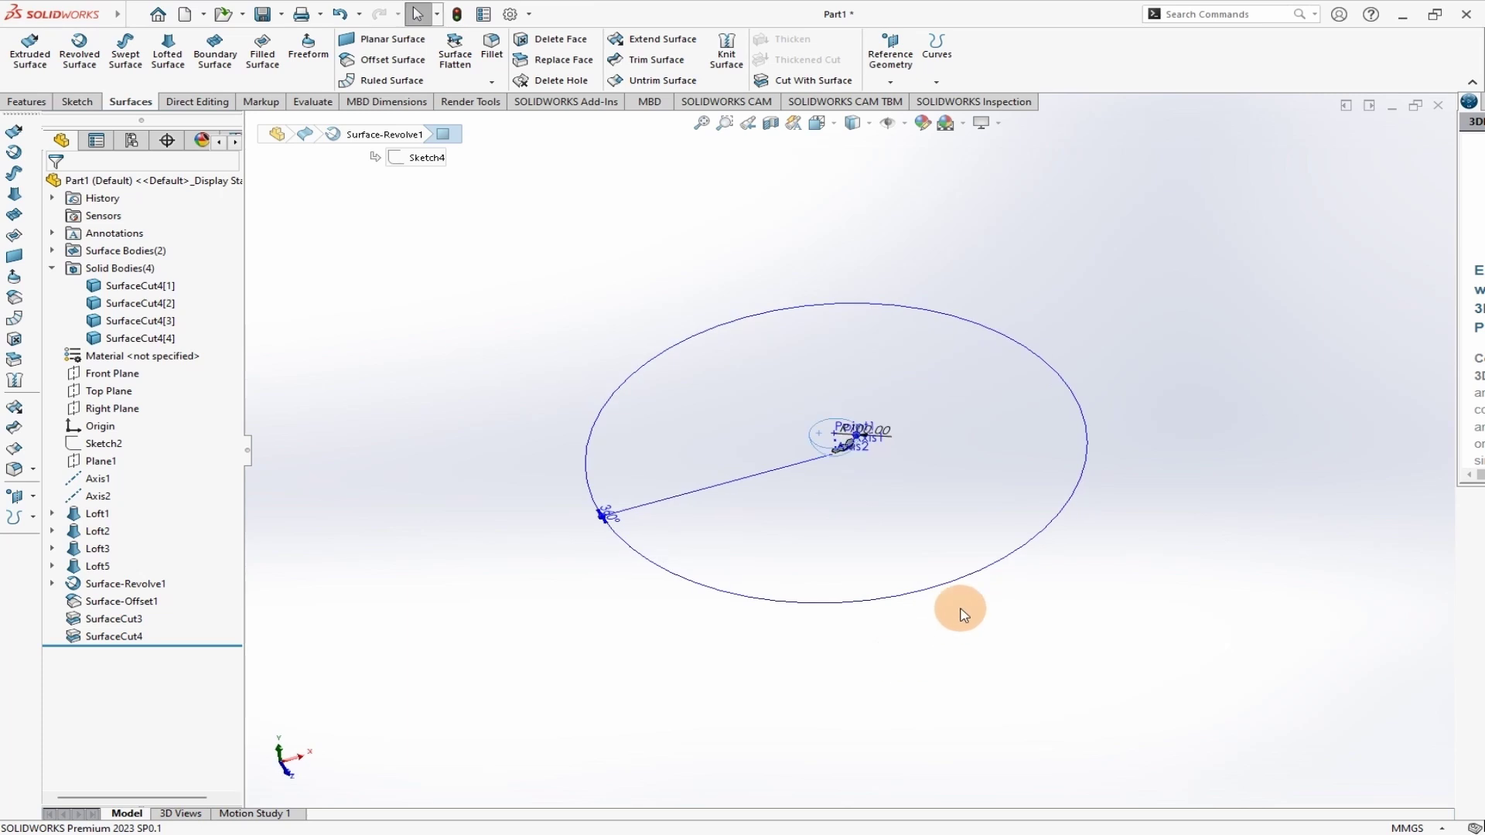
scroll(887, 470, "down", 5)
scroll(886, 464, "up", 2)
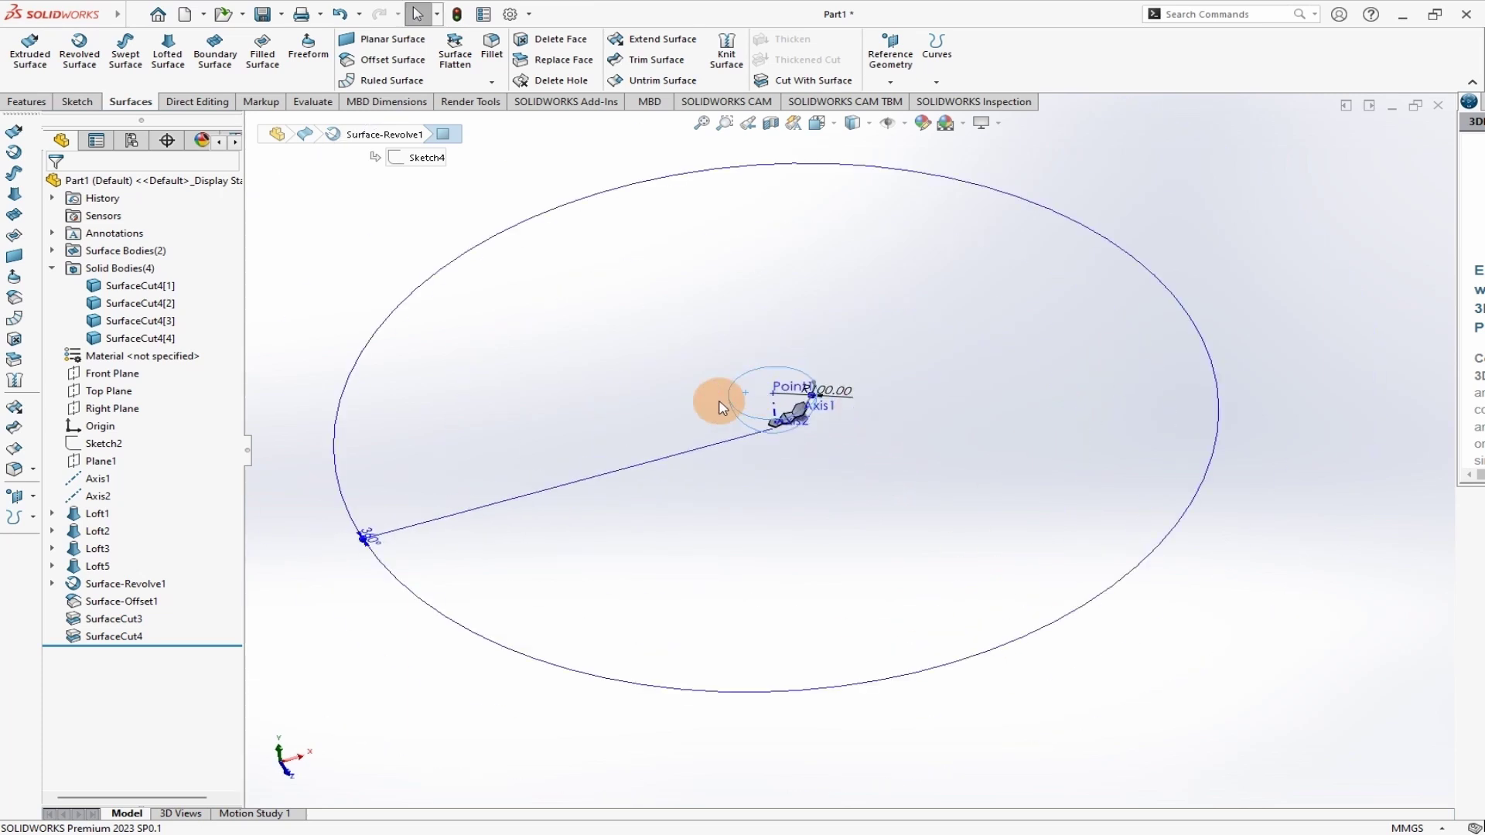
- Clear the sketch selection and examine the four trimmed solid segments beside Axis1 and Axis2
scroll(737, 416, "down", 3)
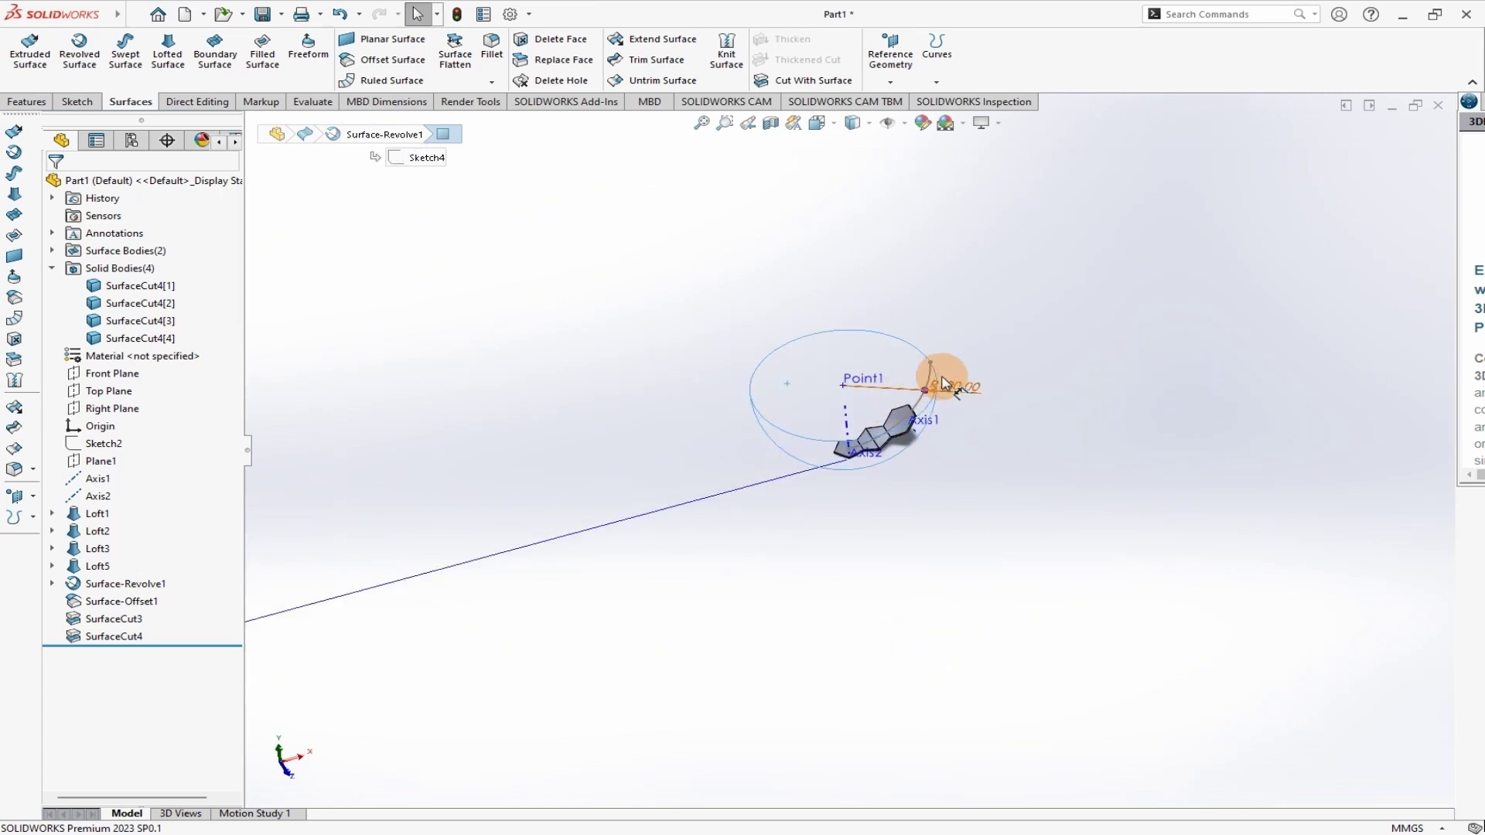
left_click(877, 392)
left_click(958, 340)
scroll(958, 446, "down", 3)
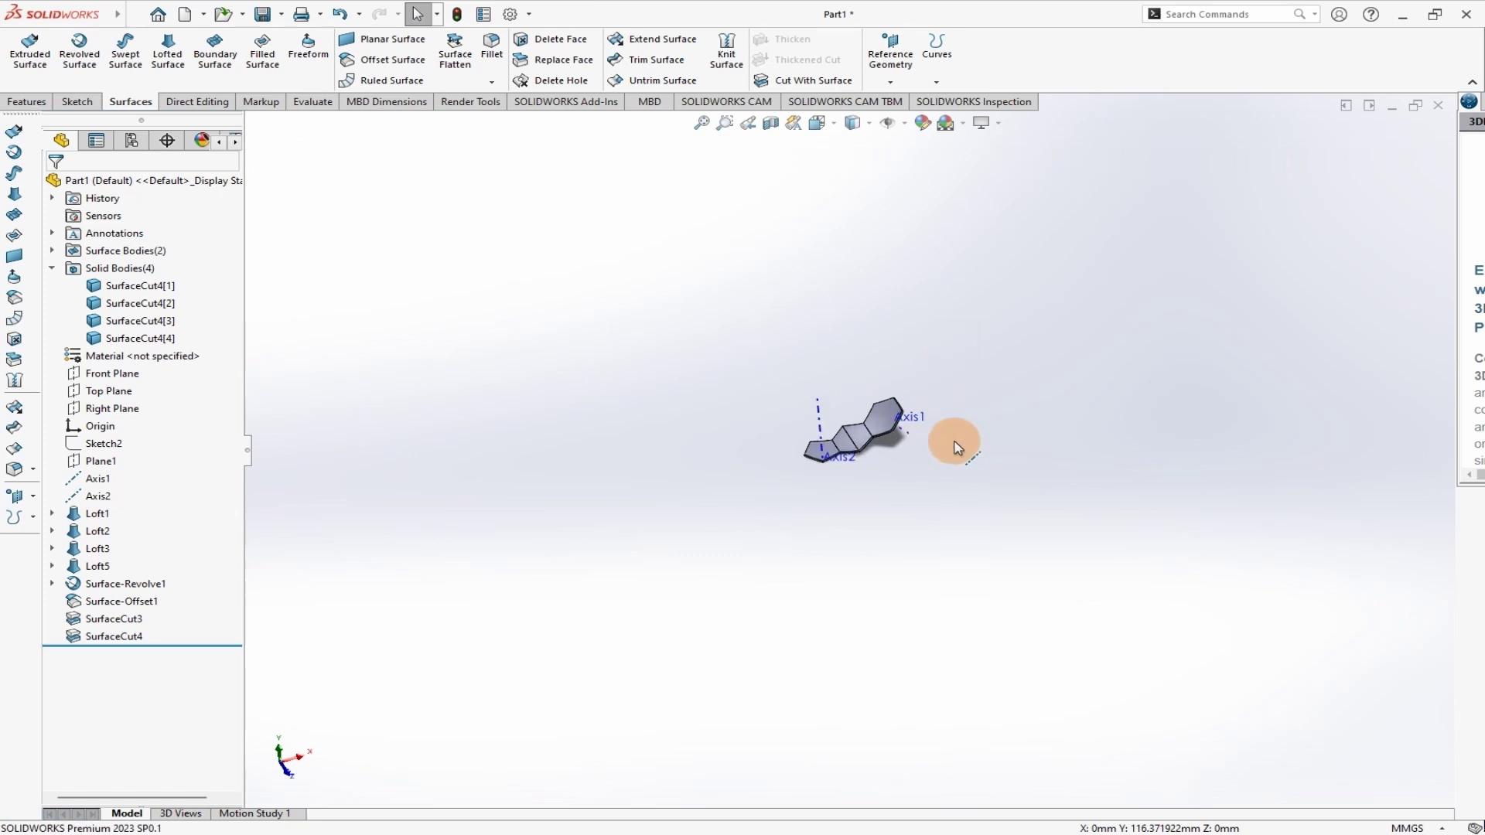
scroll(754, 455, "down", 4)
scroll(784, 468, "up", 3)
scroll(846, 520, "down", 6)
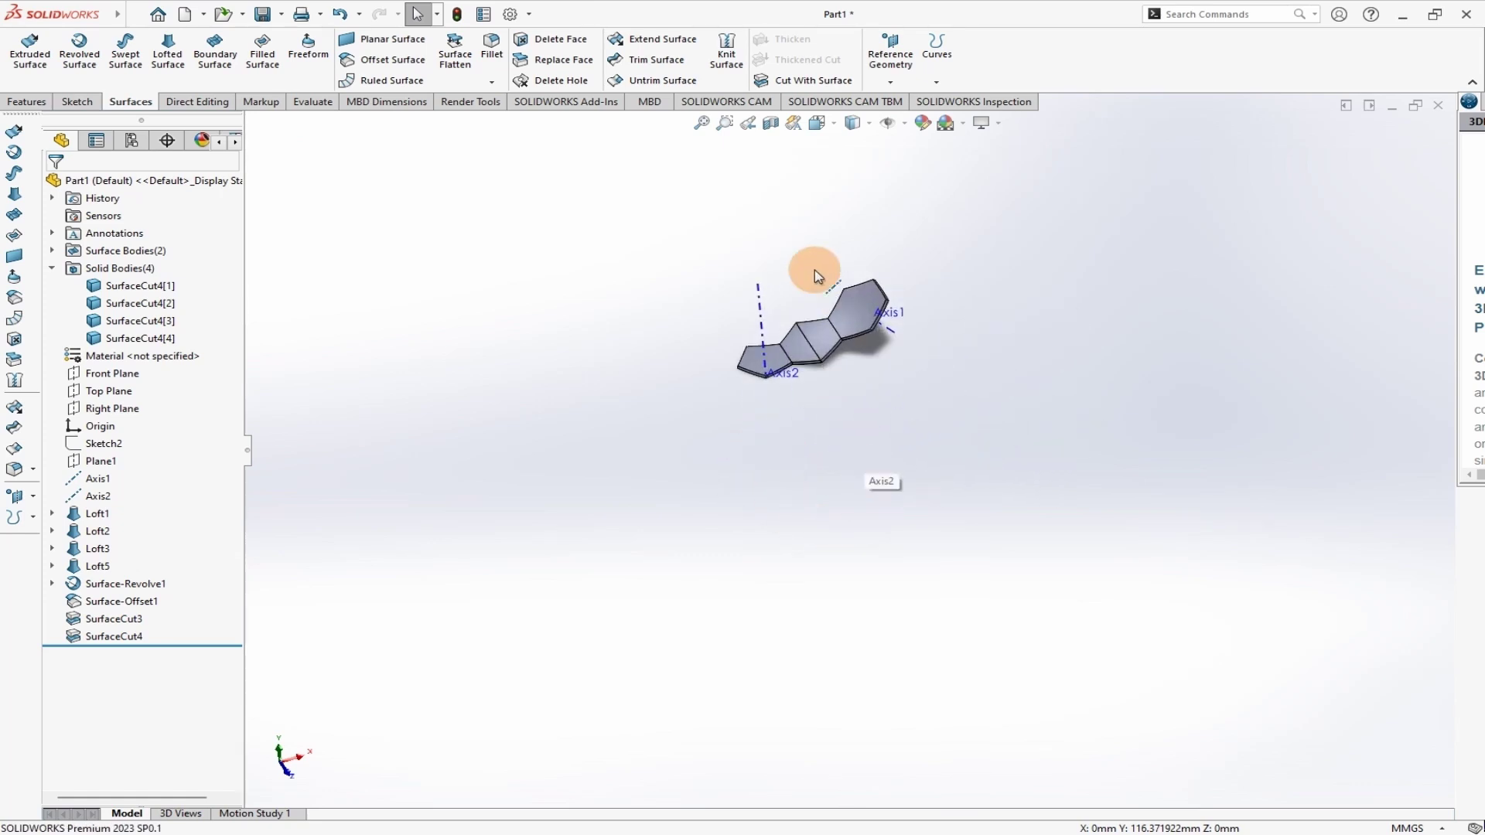
middle_click_drag(942, 520, 964, 456)
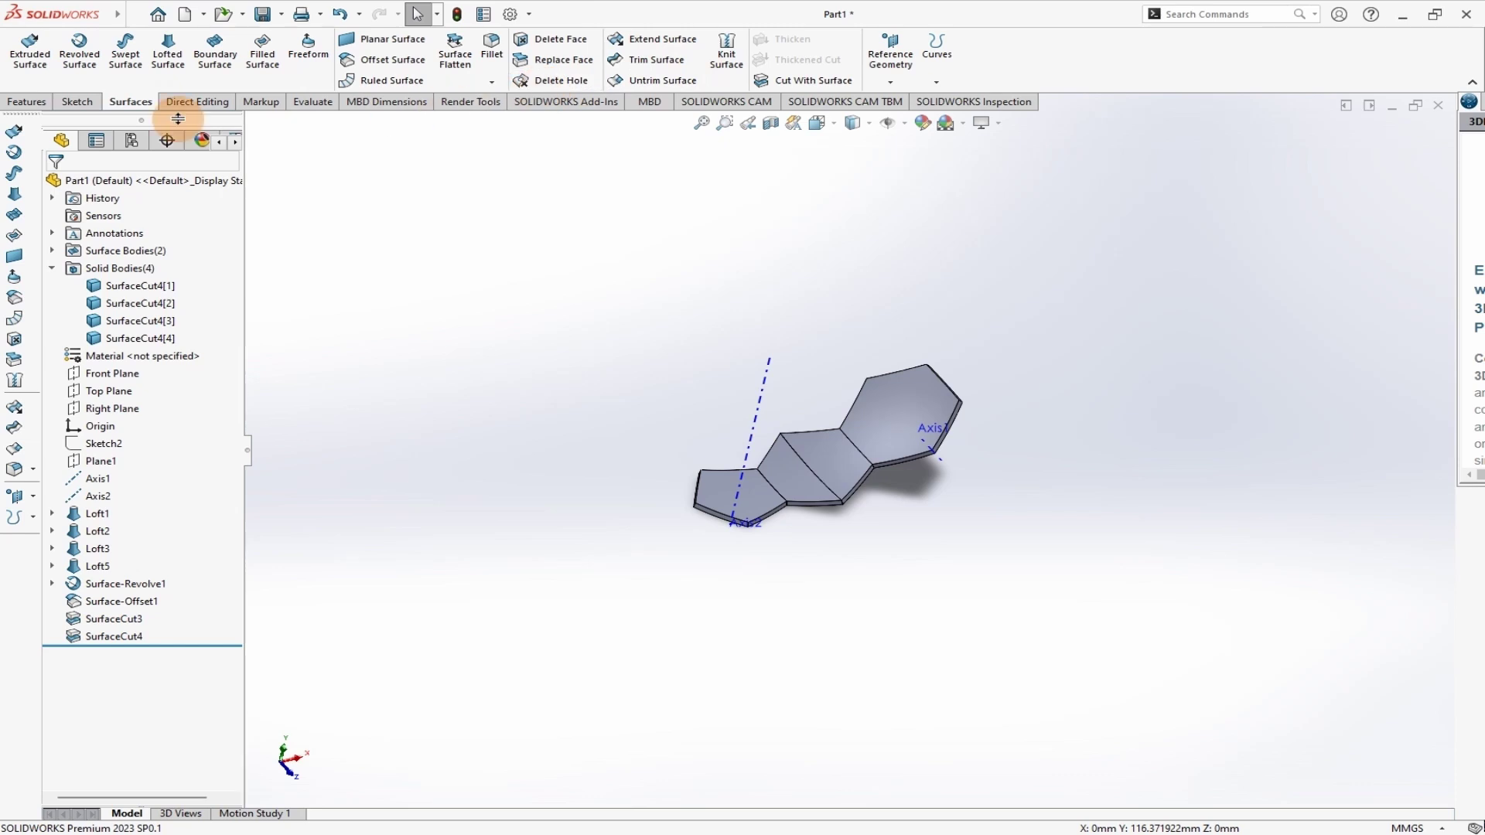
left_click(23, 101)
left_click(527, 82)
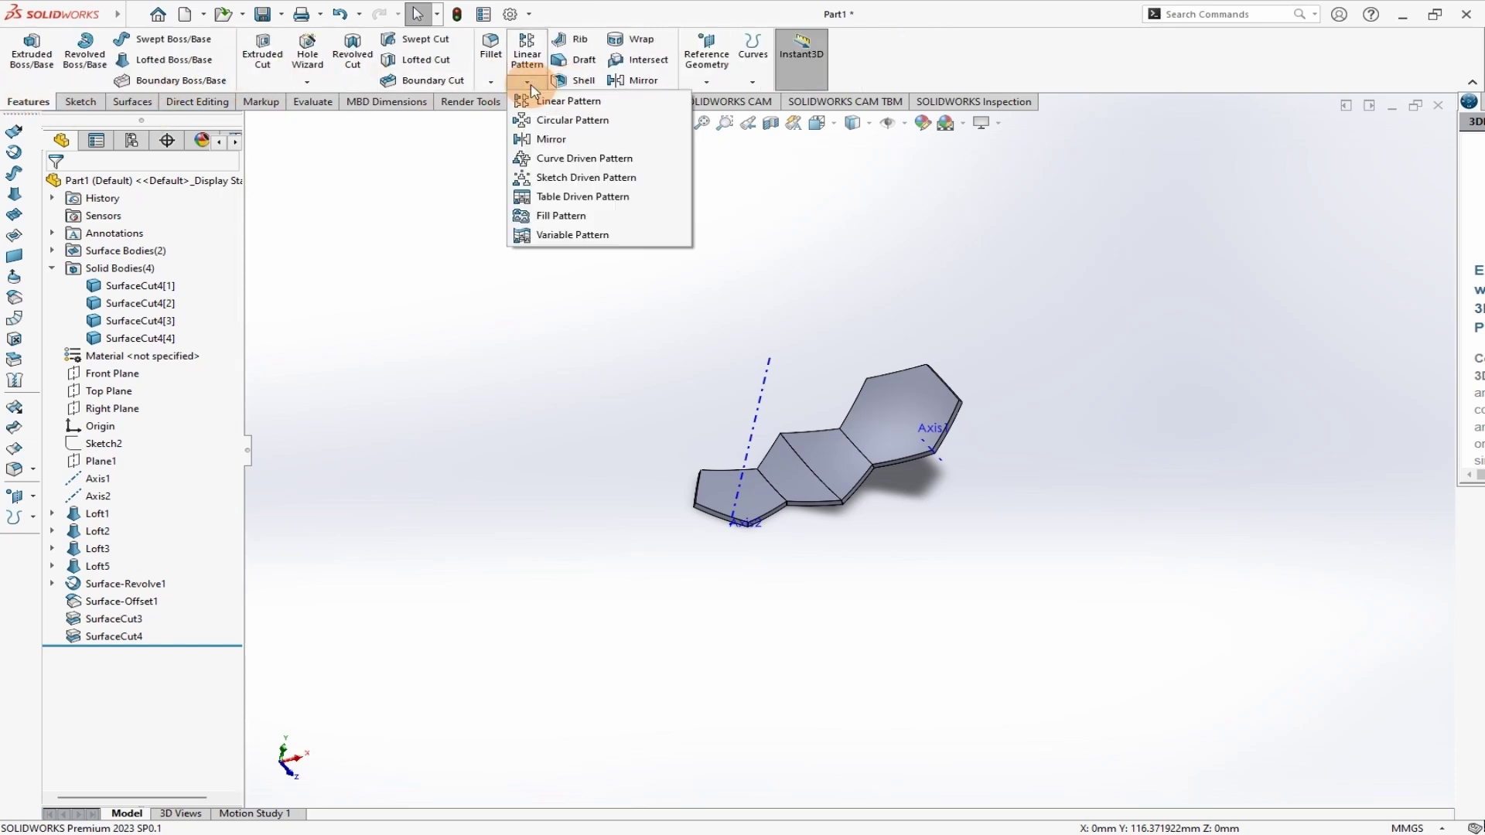
left_click(570, 122)
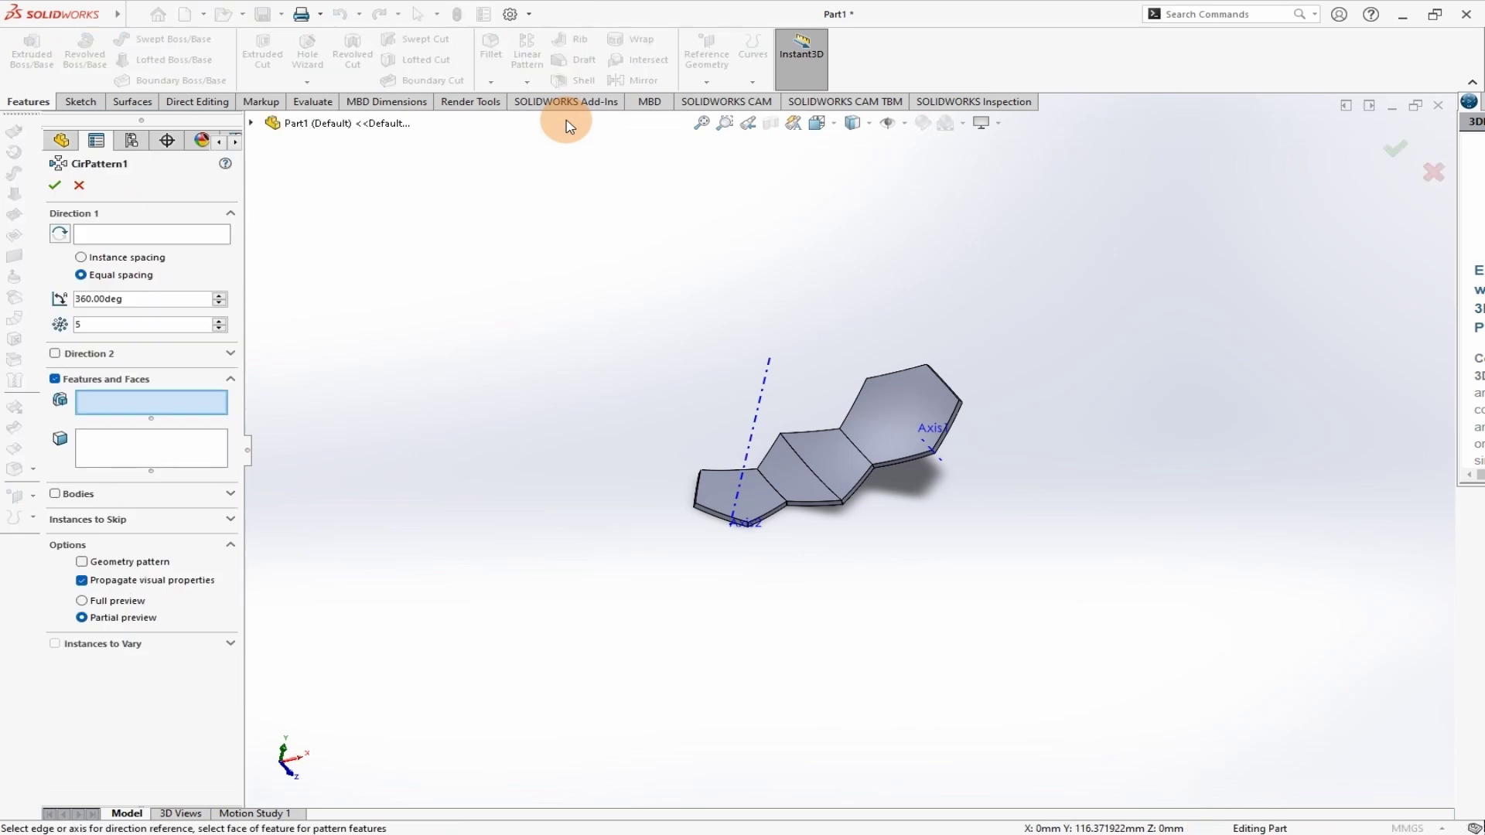
middle_click_drag(974, 365, 921, 292)
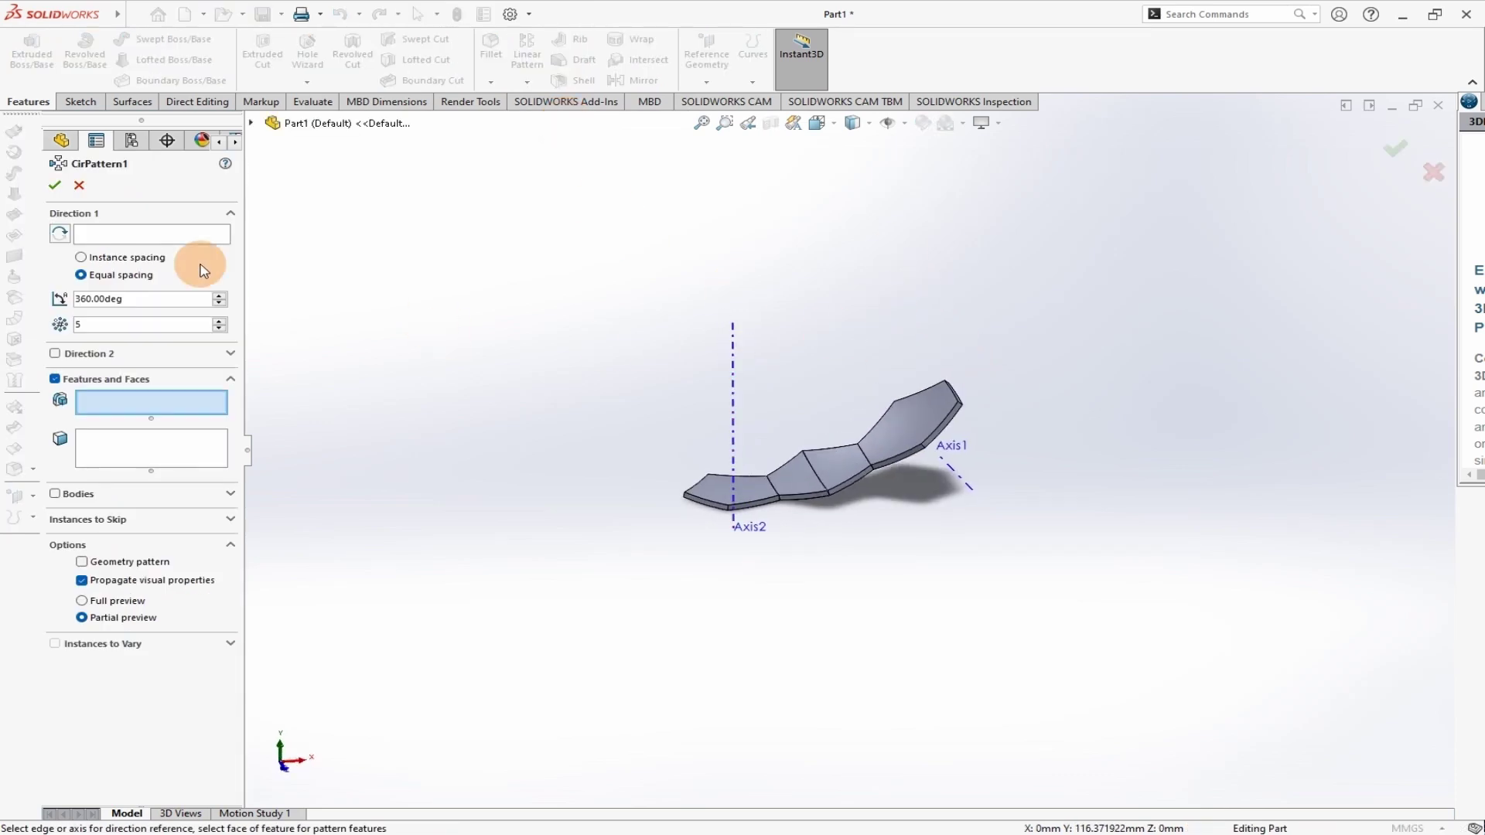
left_click(956, 482)
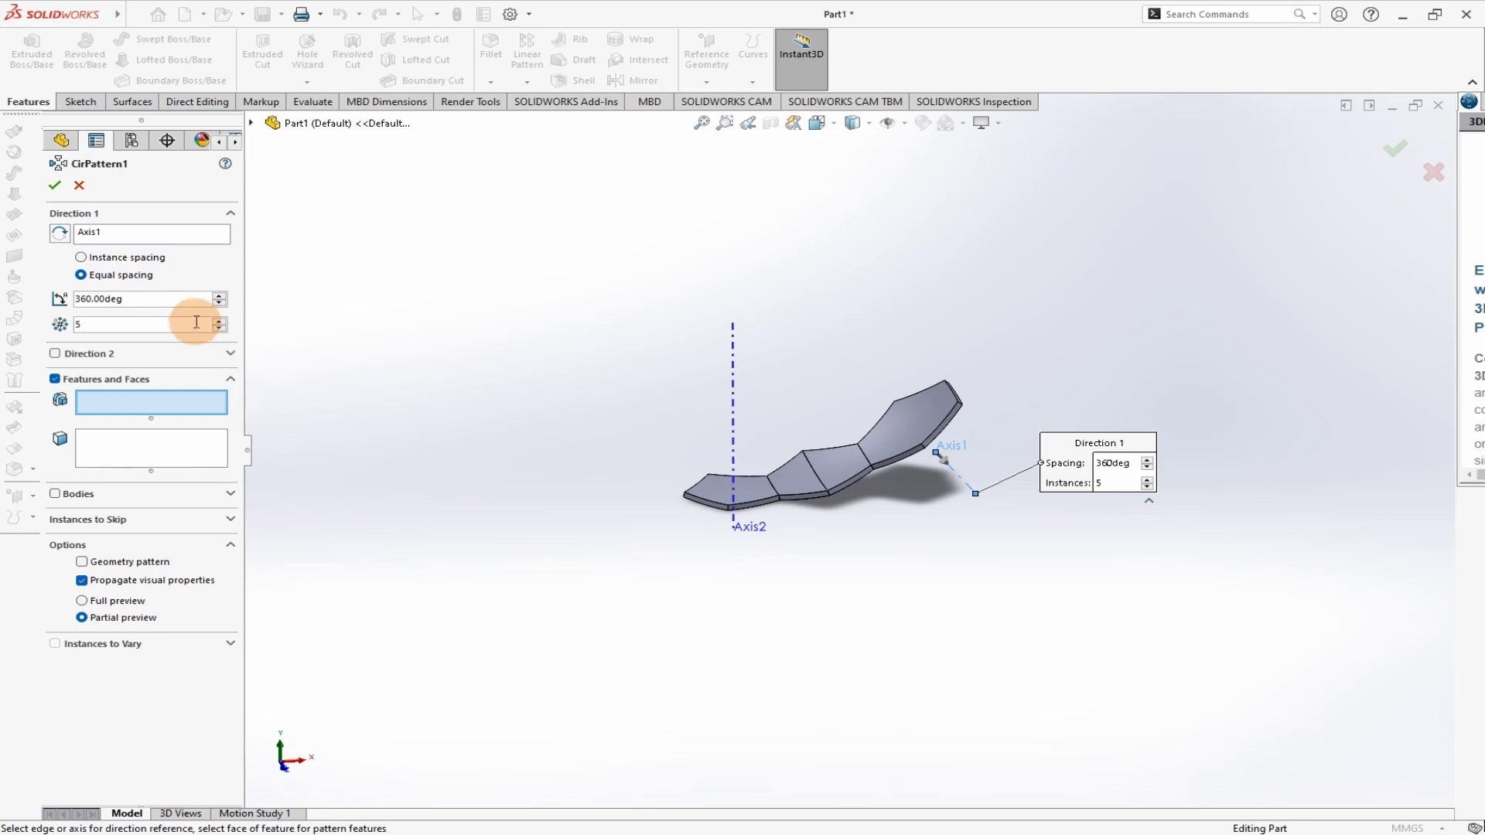
left_click(733, 386)
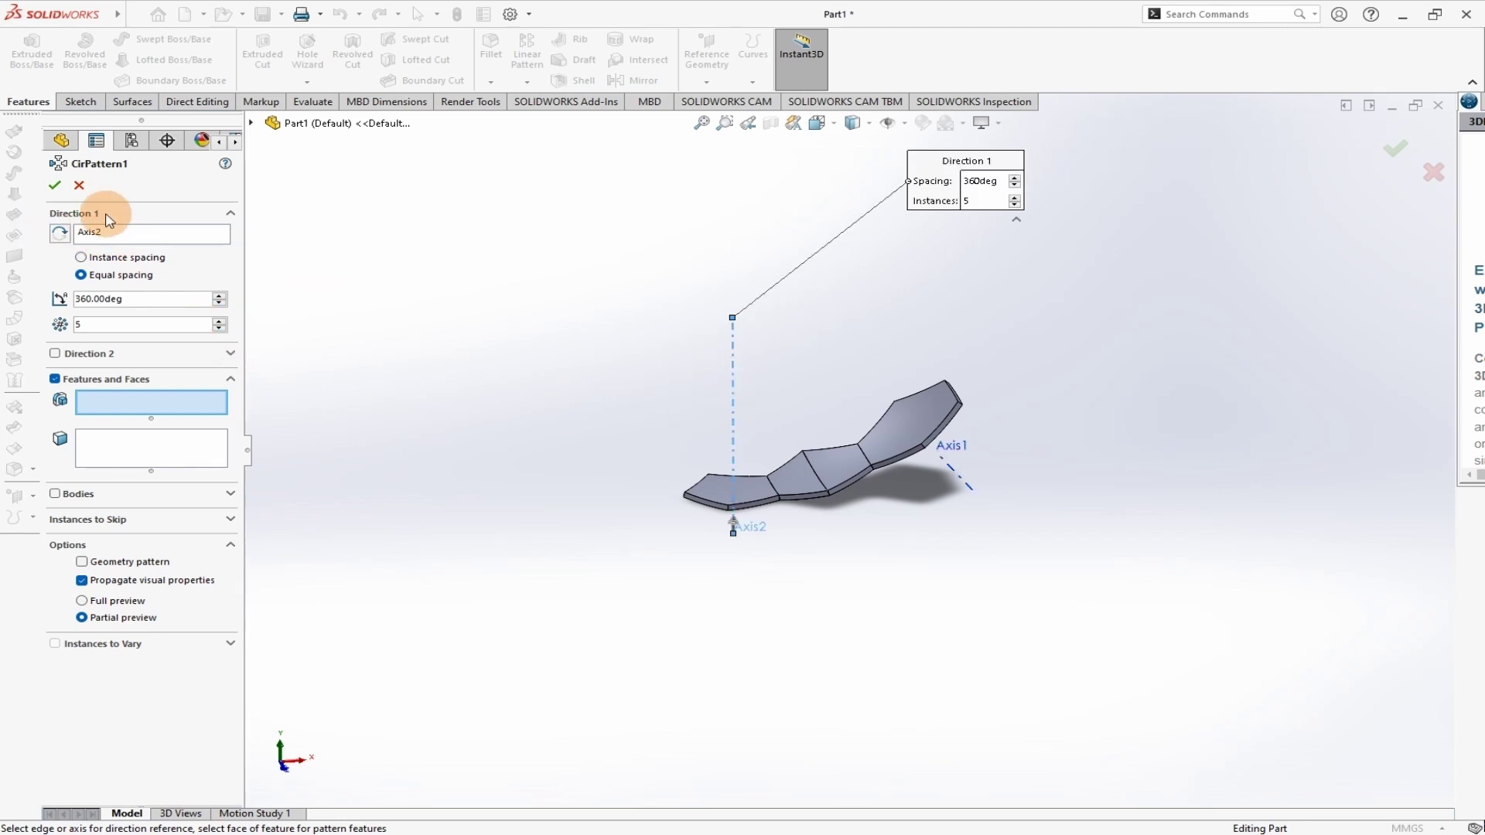
left_click(79, 185)
- Circular-pattern the segment body adjoining the hexagonal panel around Axis1 with 6 equally spaced instances over 360 degrees
left_click(527, 81)
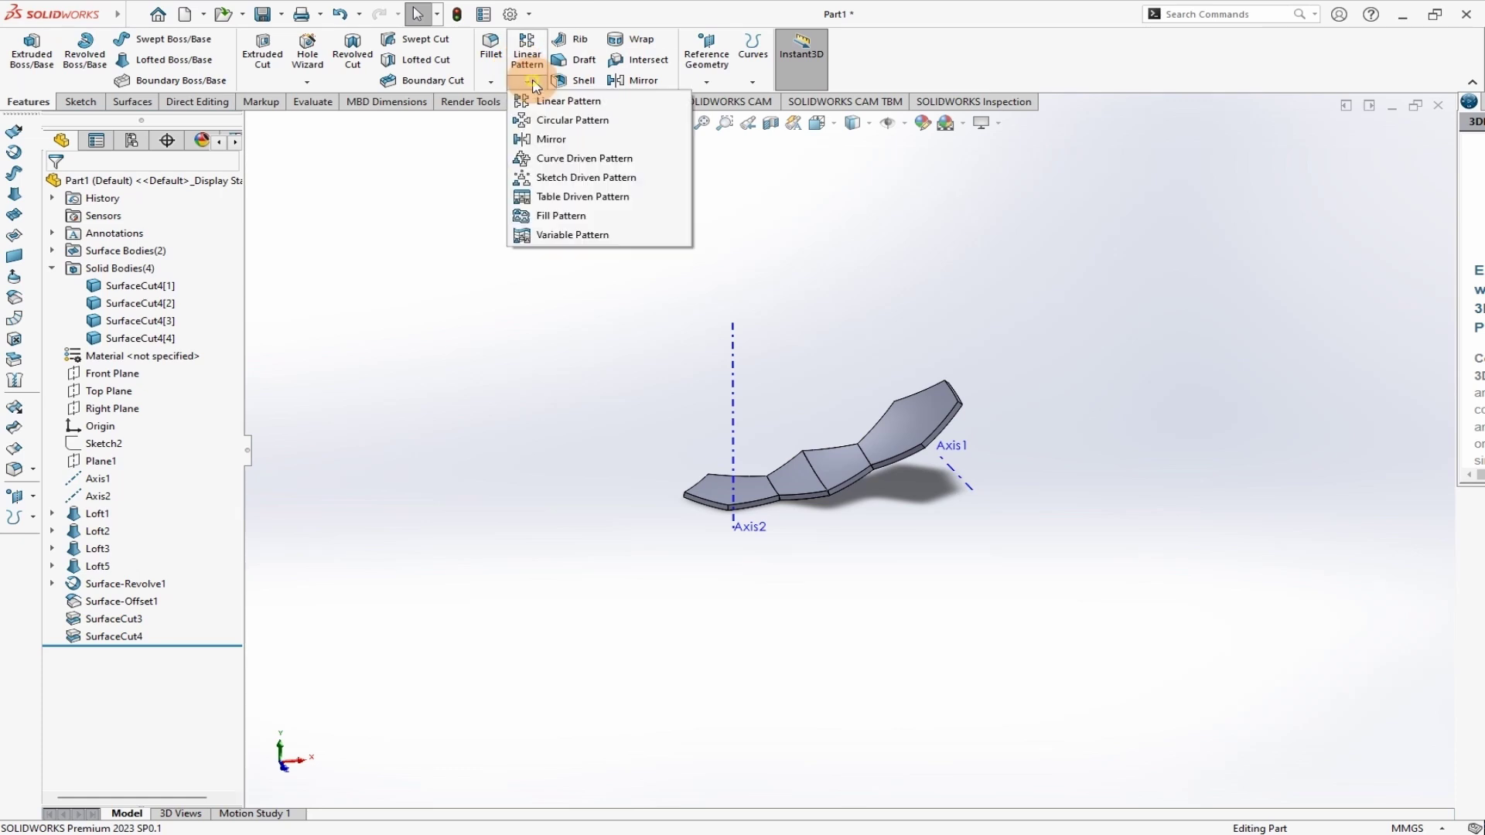
left_click(959, 479)
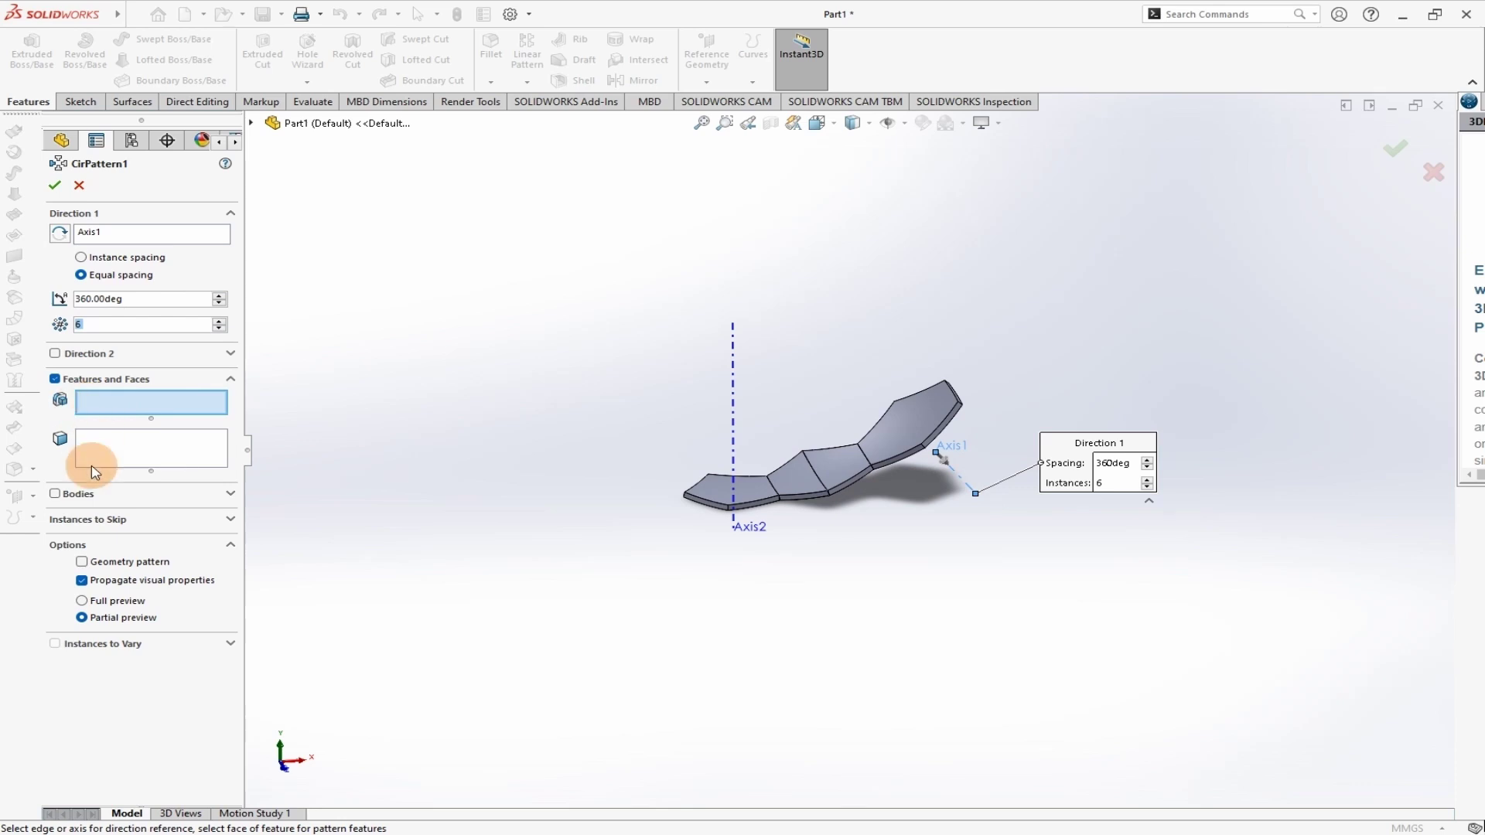
left_click(57, 495)
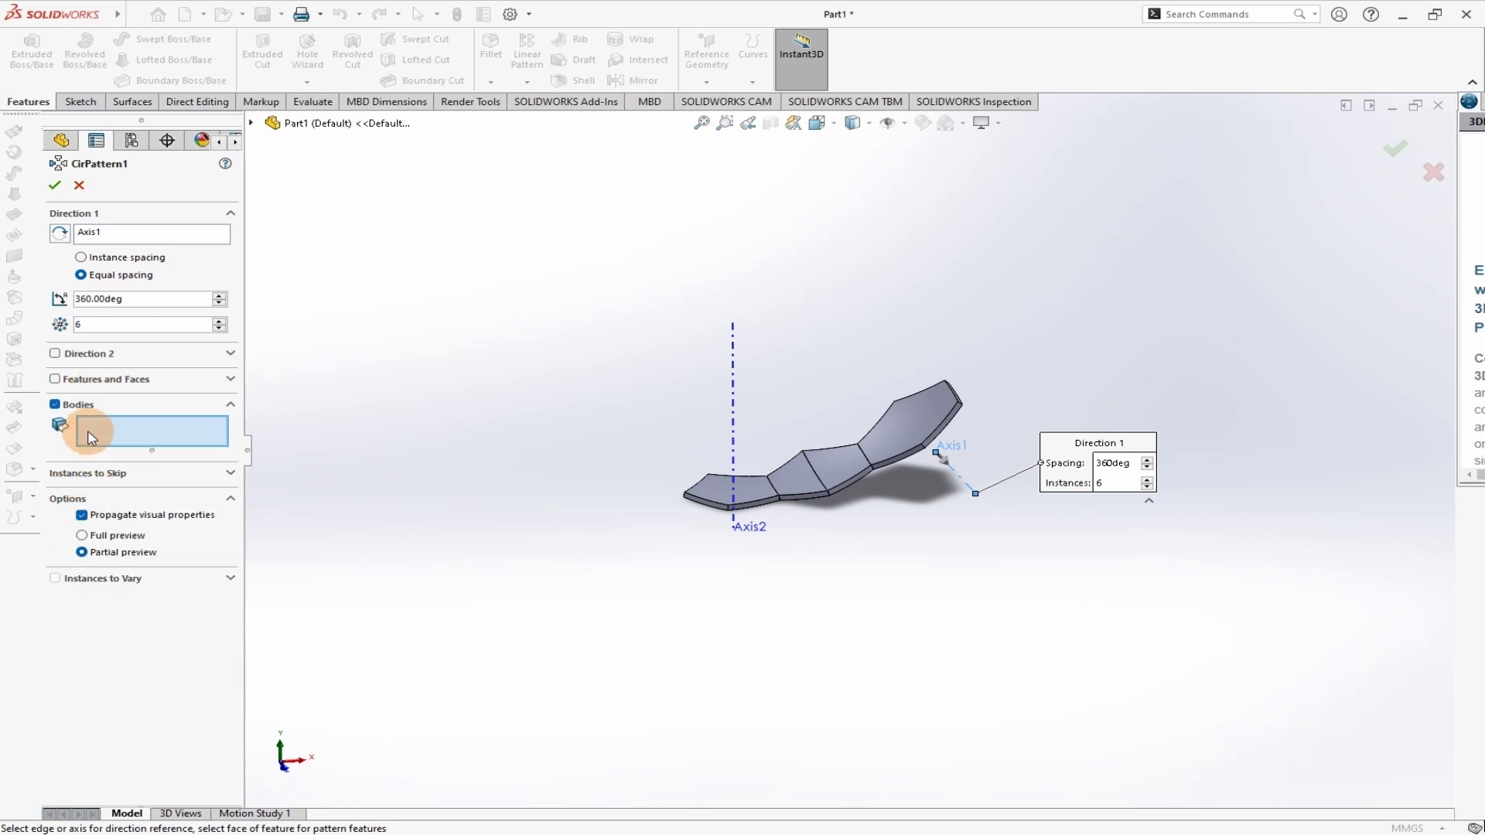
middle_click_drag(888, 590, 923, 627)
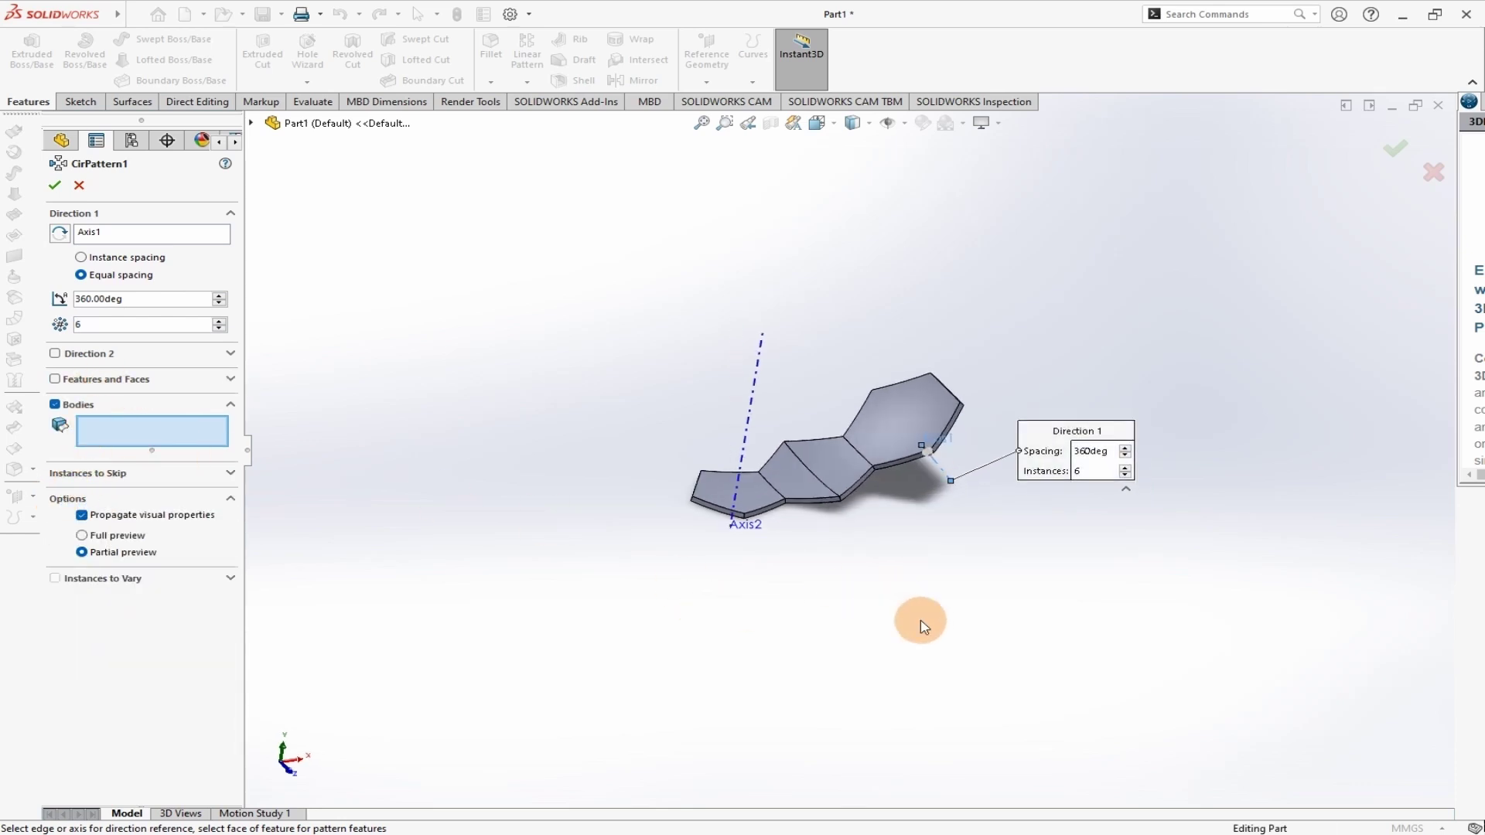
left_click(829, 451)
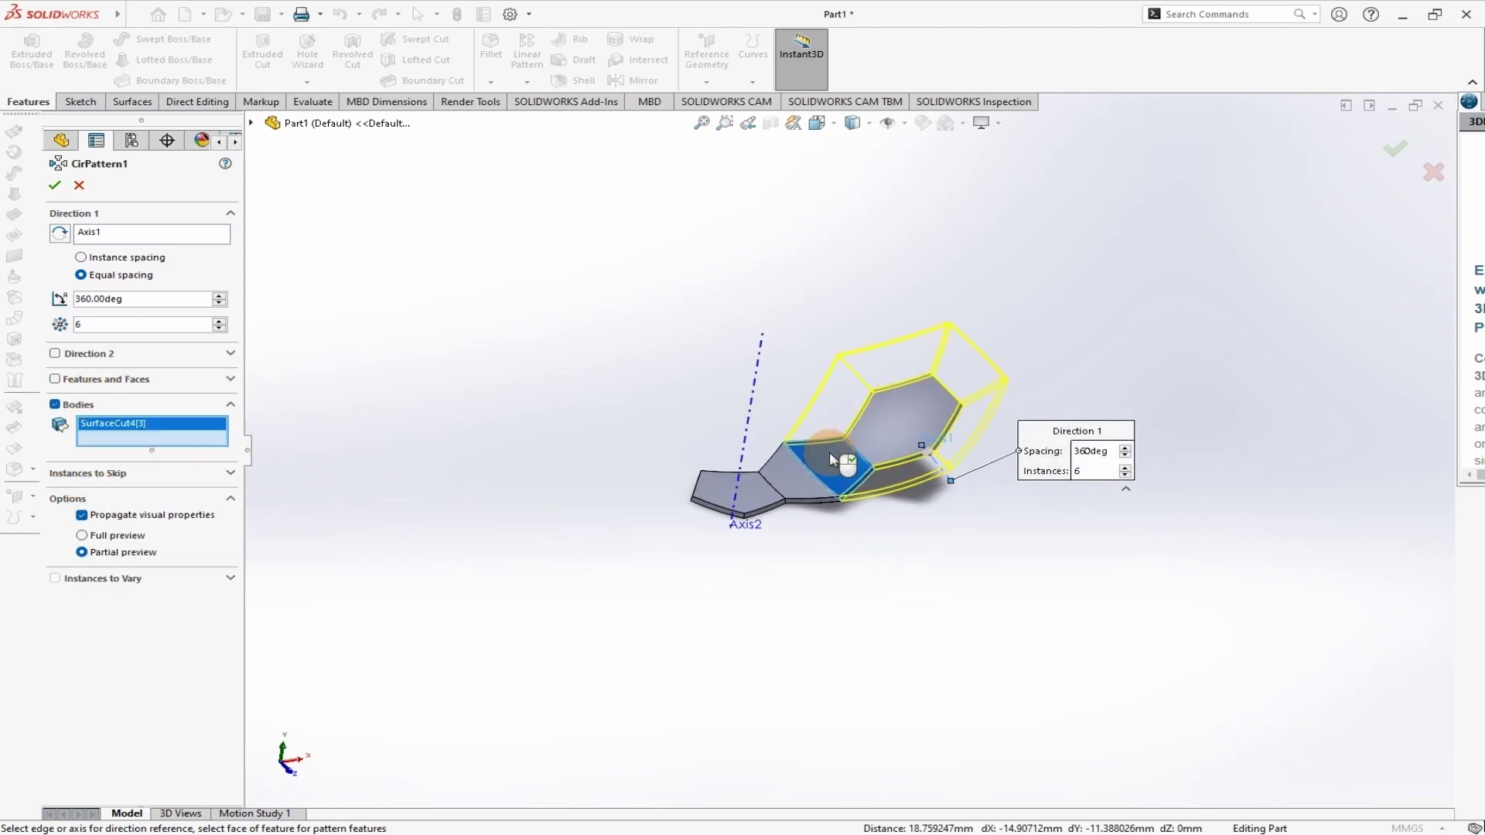
left_click(49, 187)
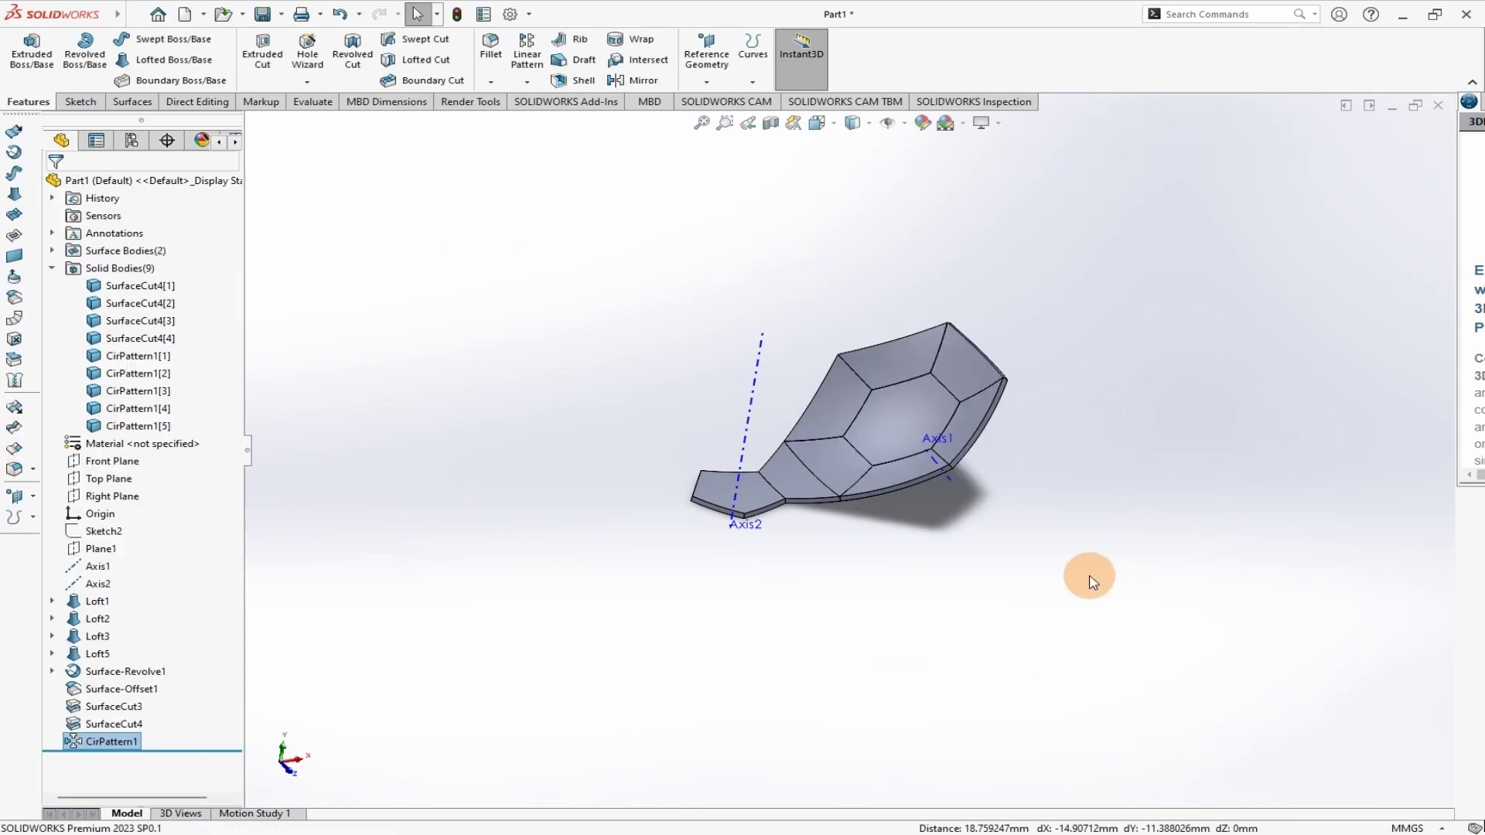
- Circular-pattern the segment body adjoining the pentagonal panel around Axis2 with 5 equally spaced instances over 360 degrees
scroll(841, 572, "down", 2)
scroll(842, 573, "down", 1)
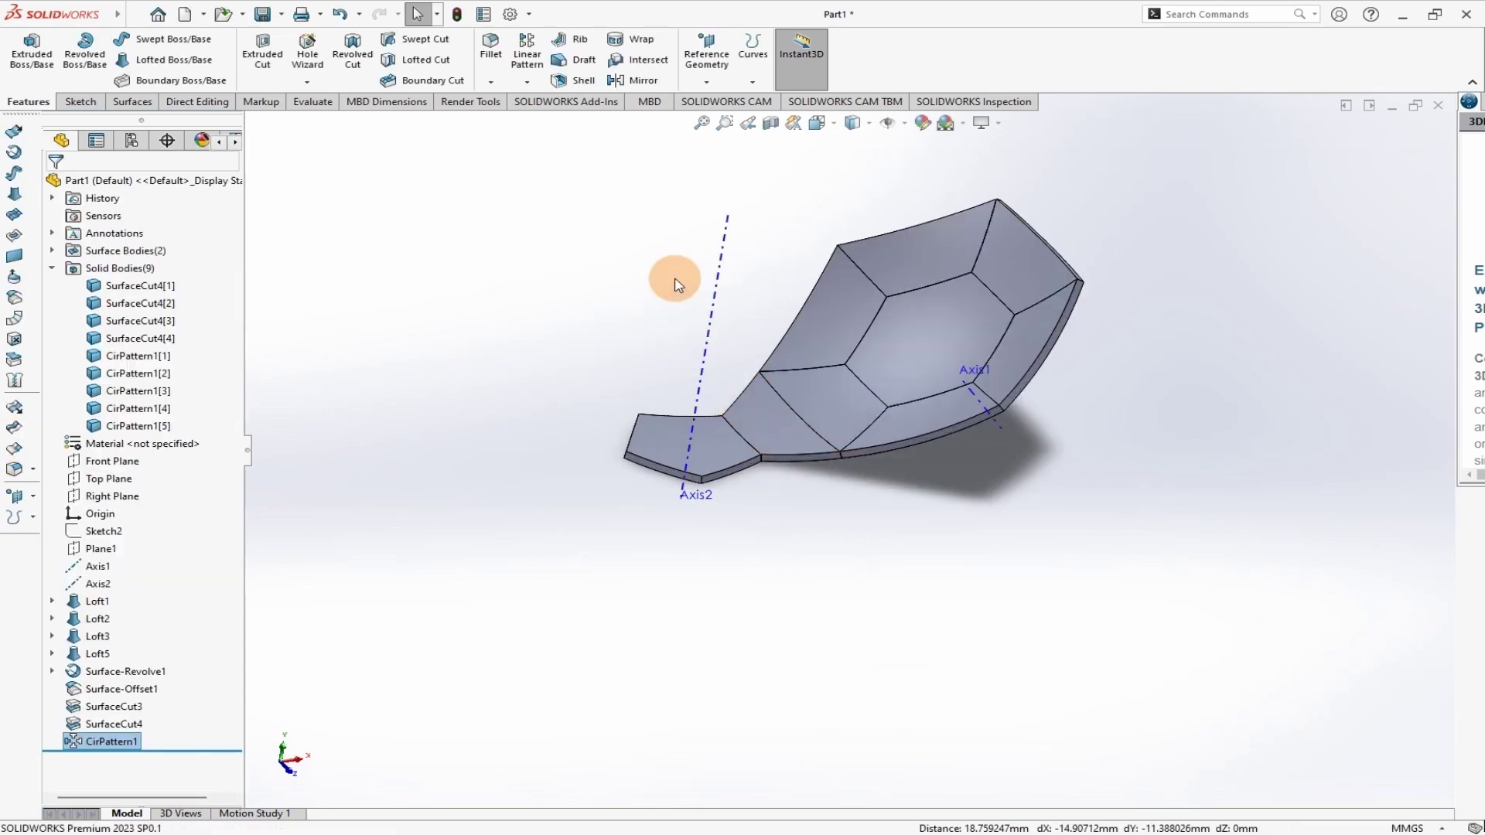
left_click(527, 82)
left_click(554, 122)
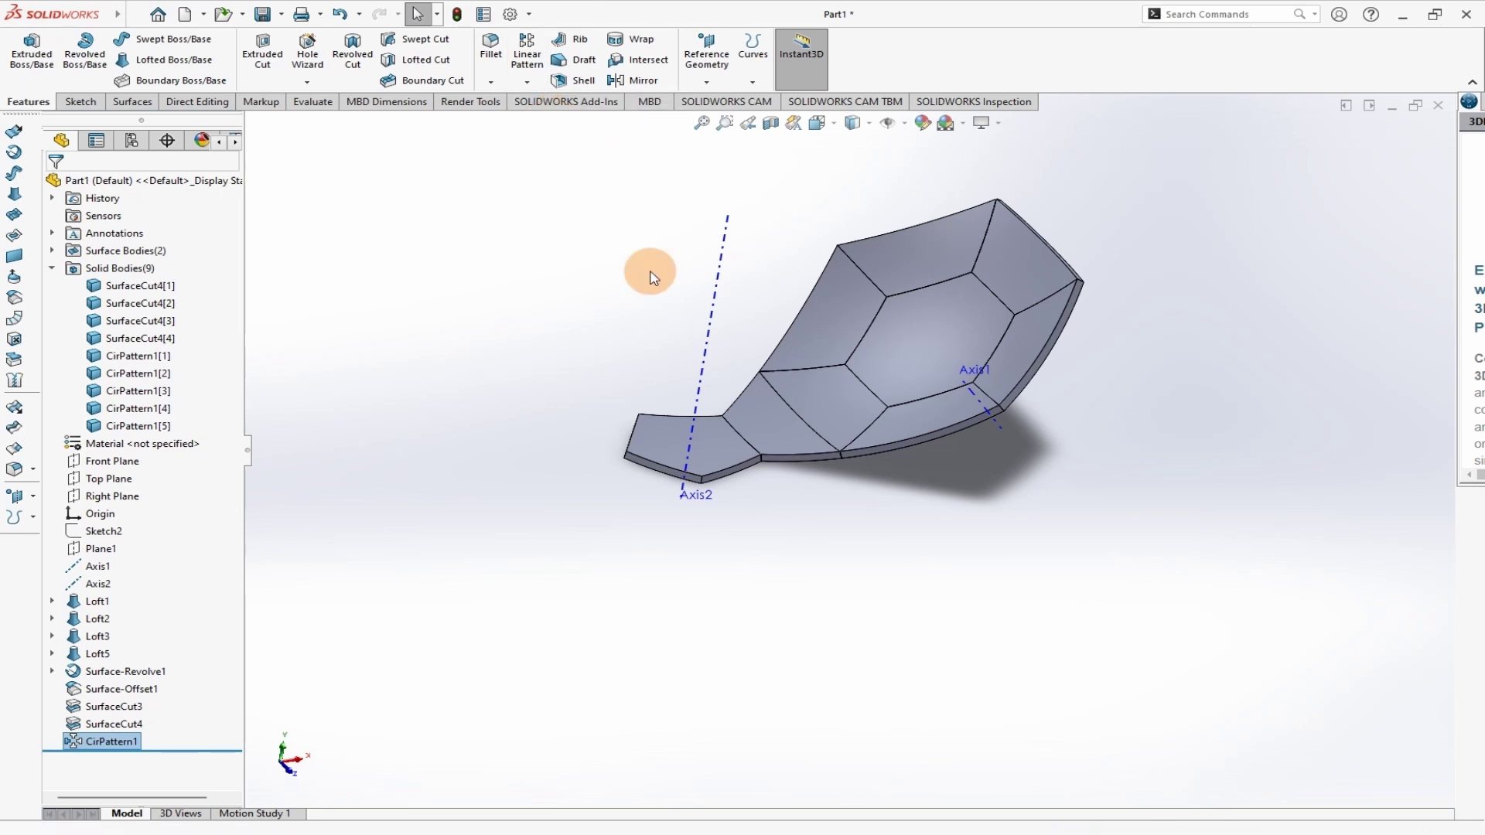
left_click(709, 347)
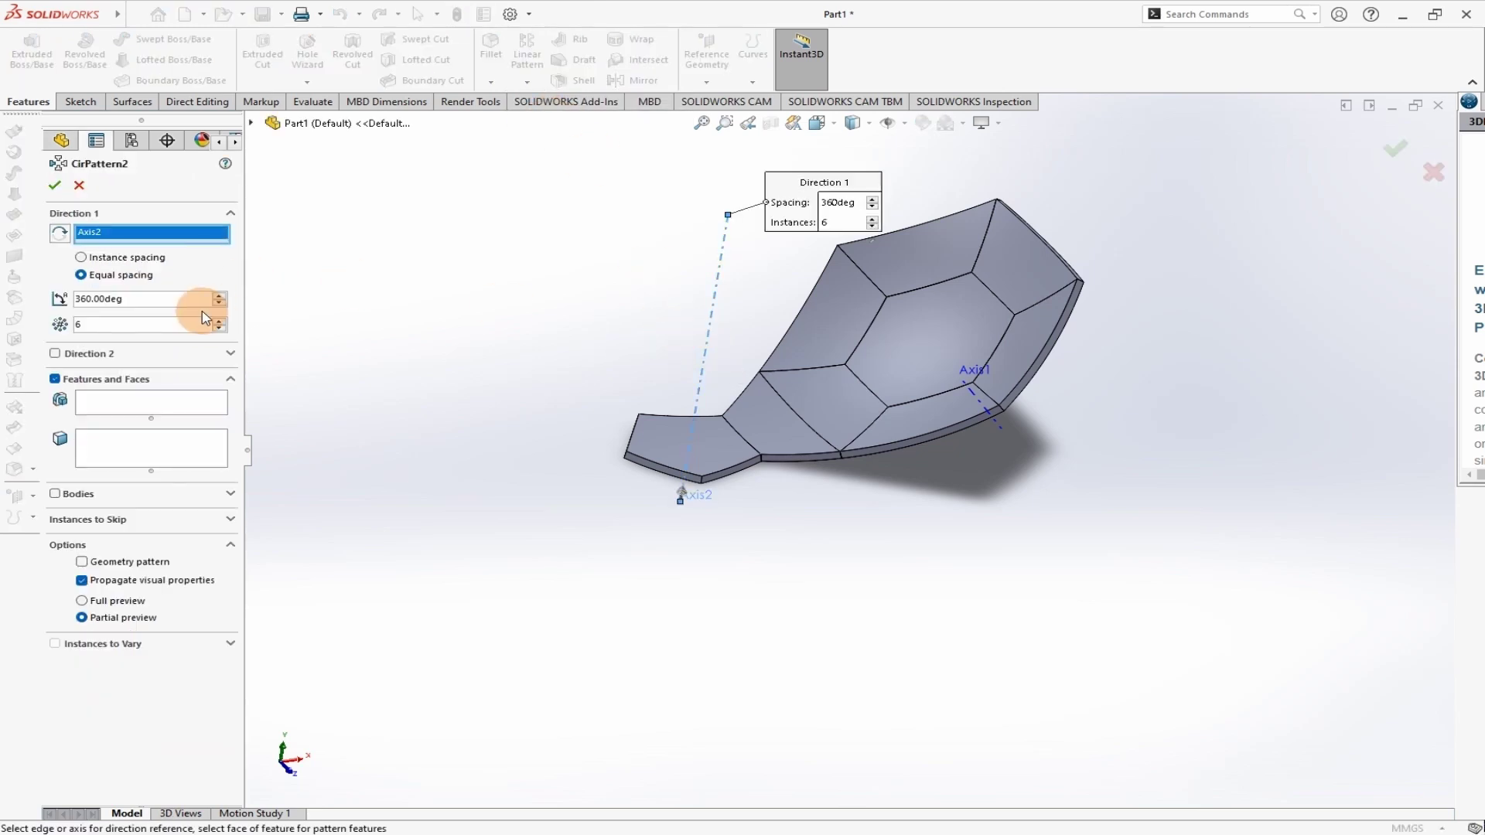
left_click(219, 329)
left_click(54, 493)
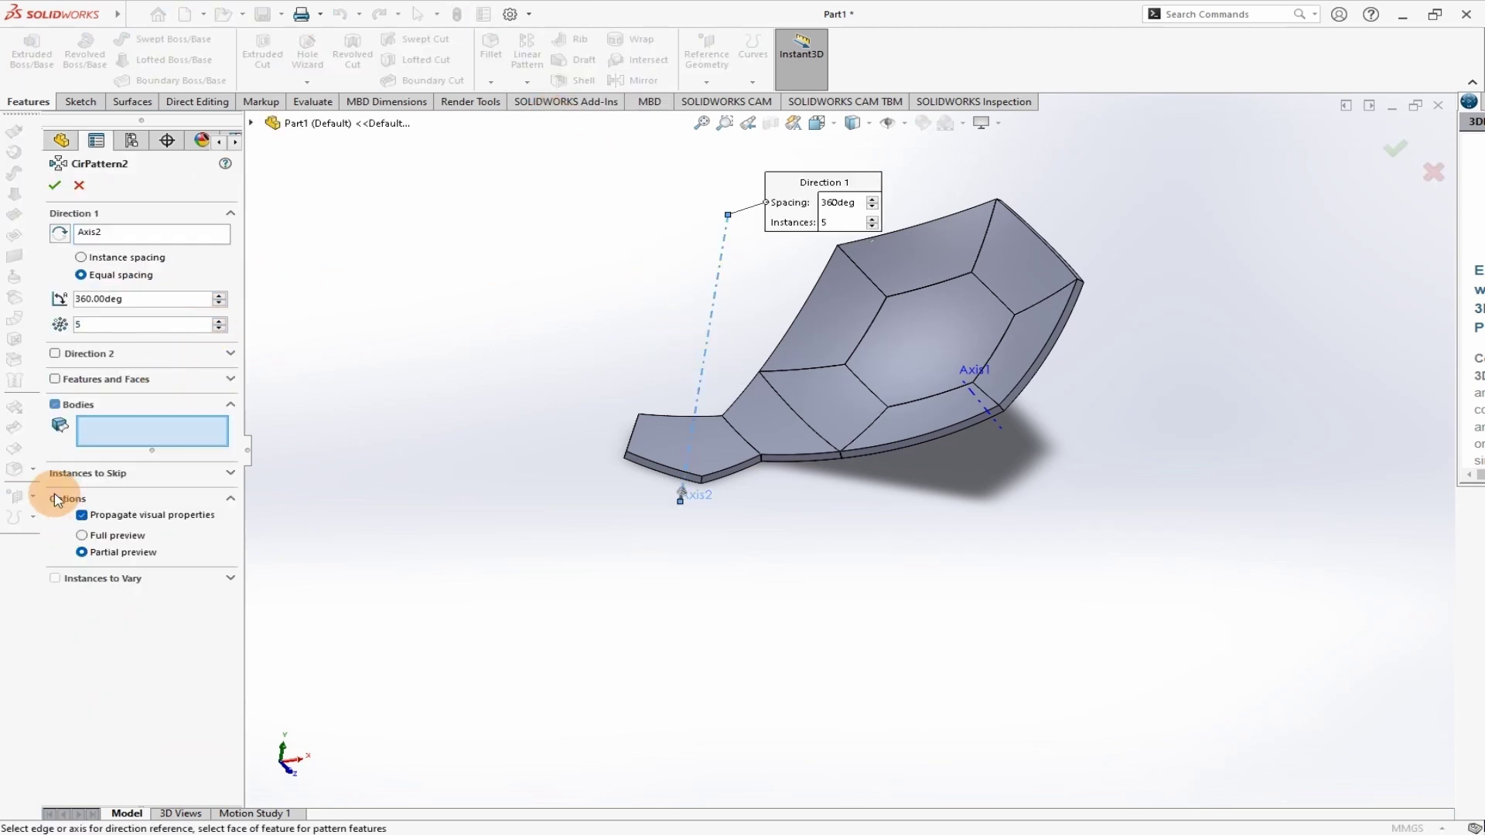
left_click(778, 433)
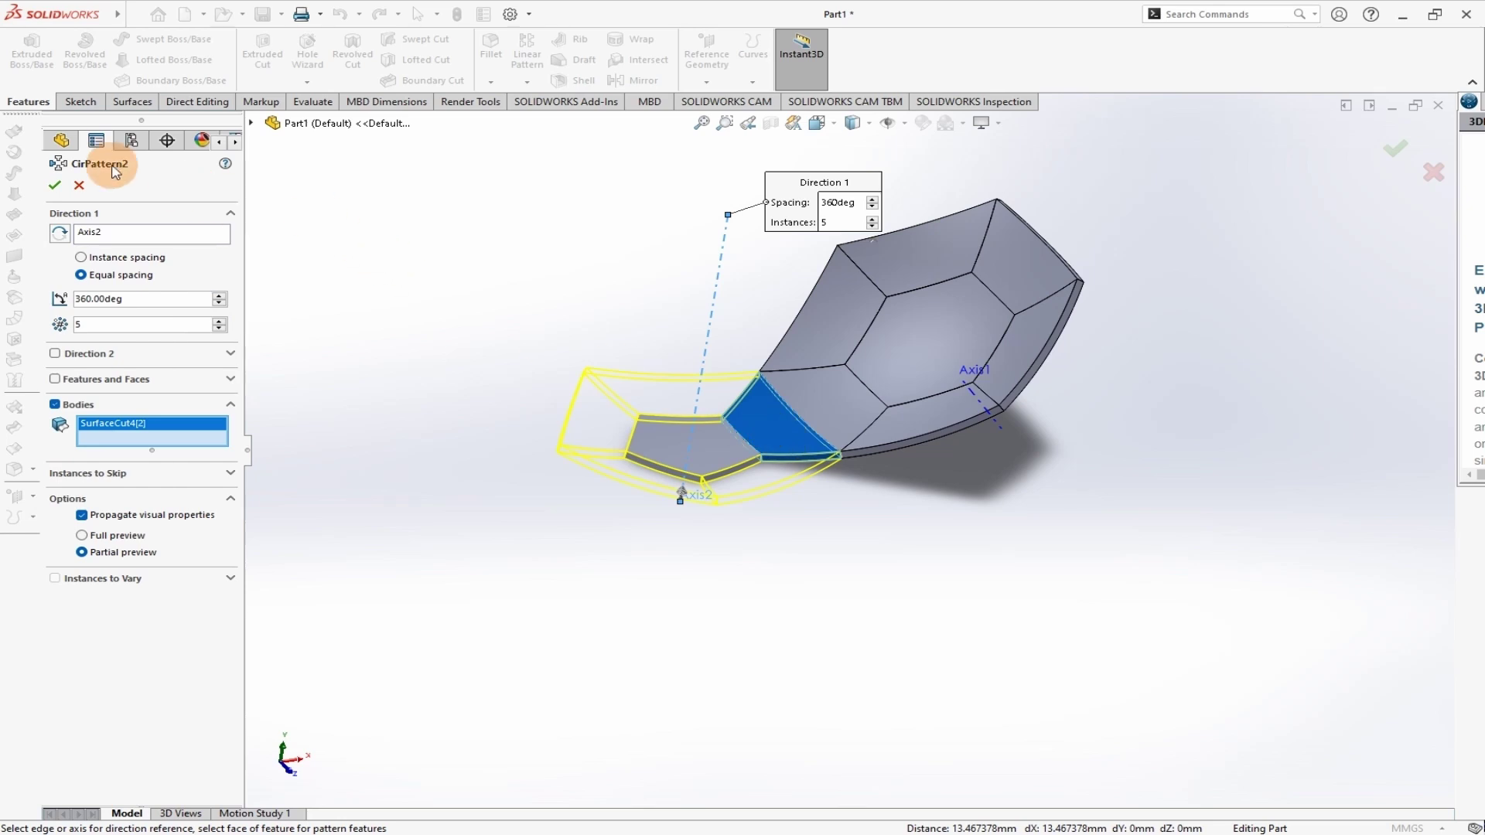
left_click(52, 185)
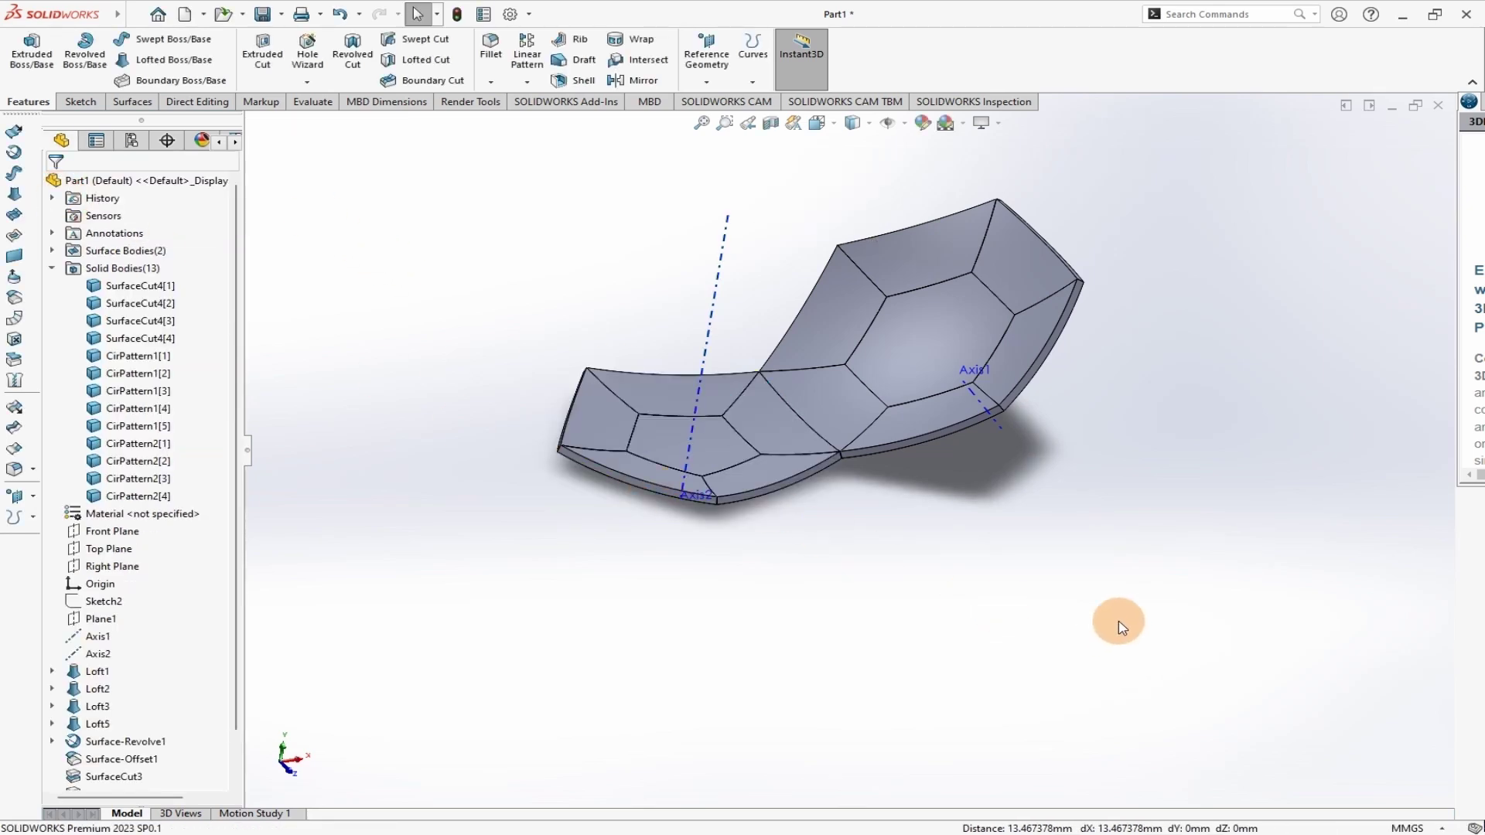
- Combine the central hexagon body and its six surrounding segments into one solid using the Add operation
middle_click_drag(1120, 620, 1075, 541)
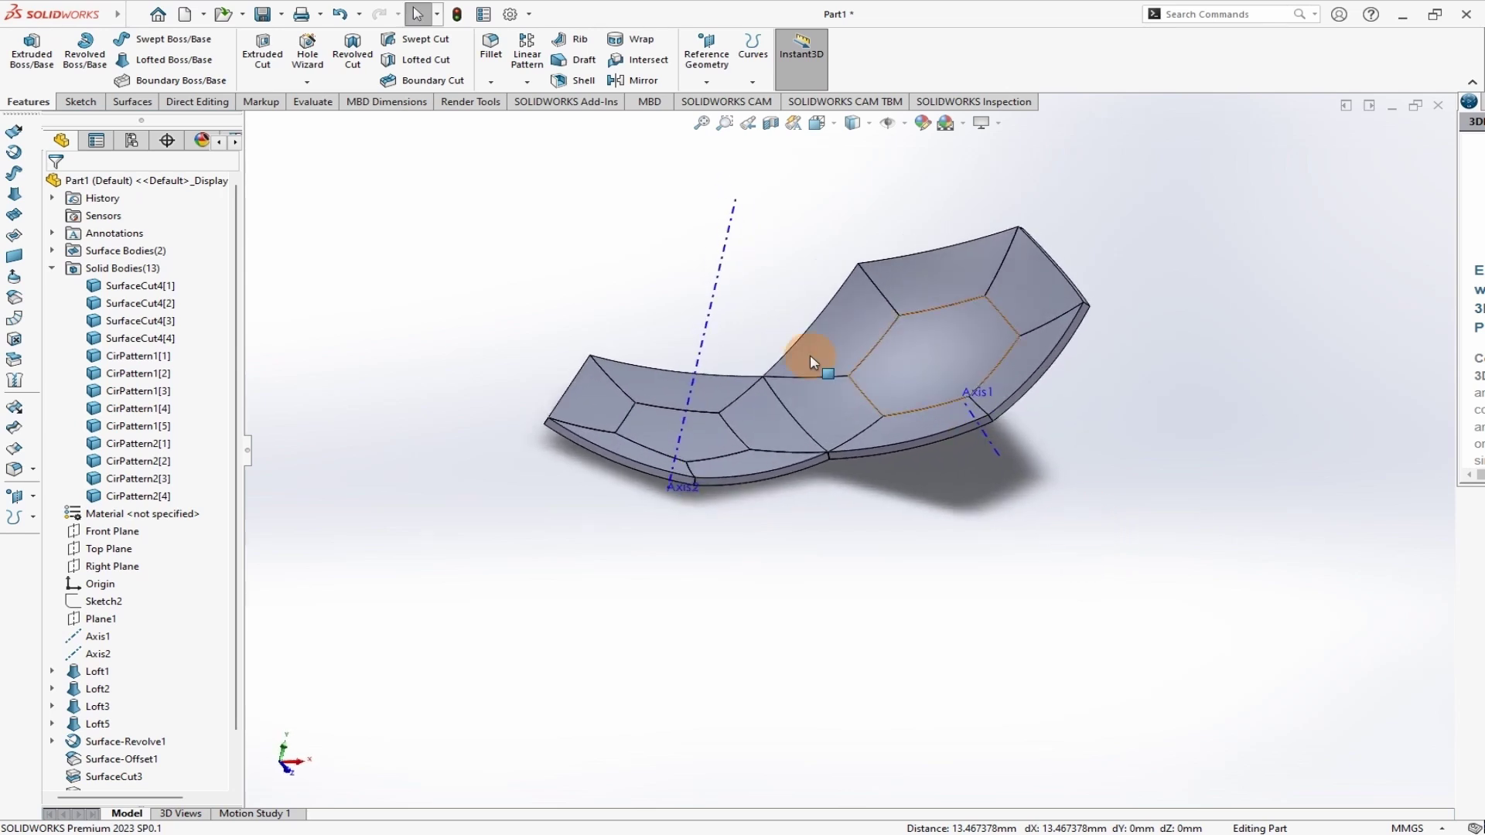
left_click(189, 102)
left_click(384, 45)
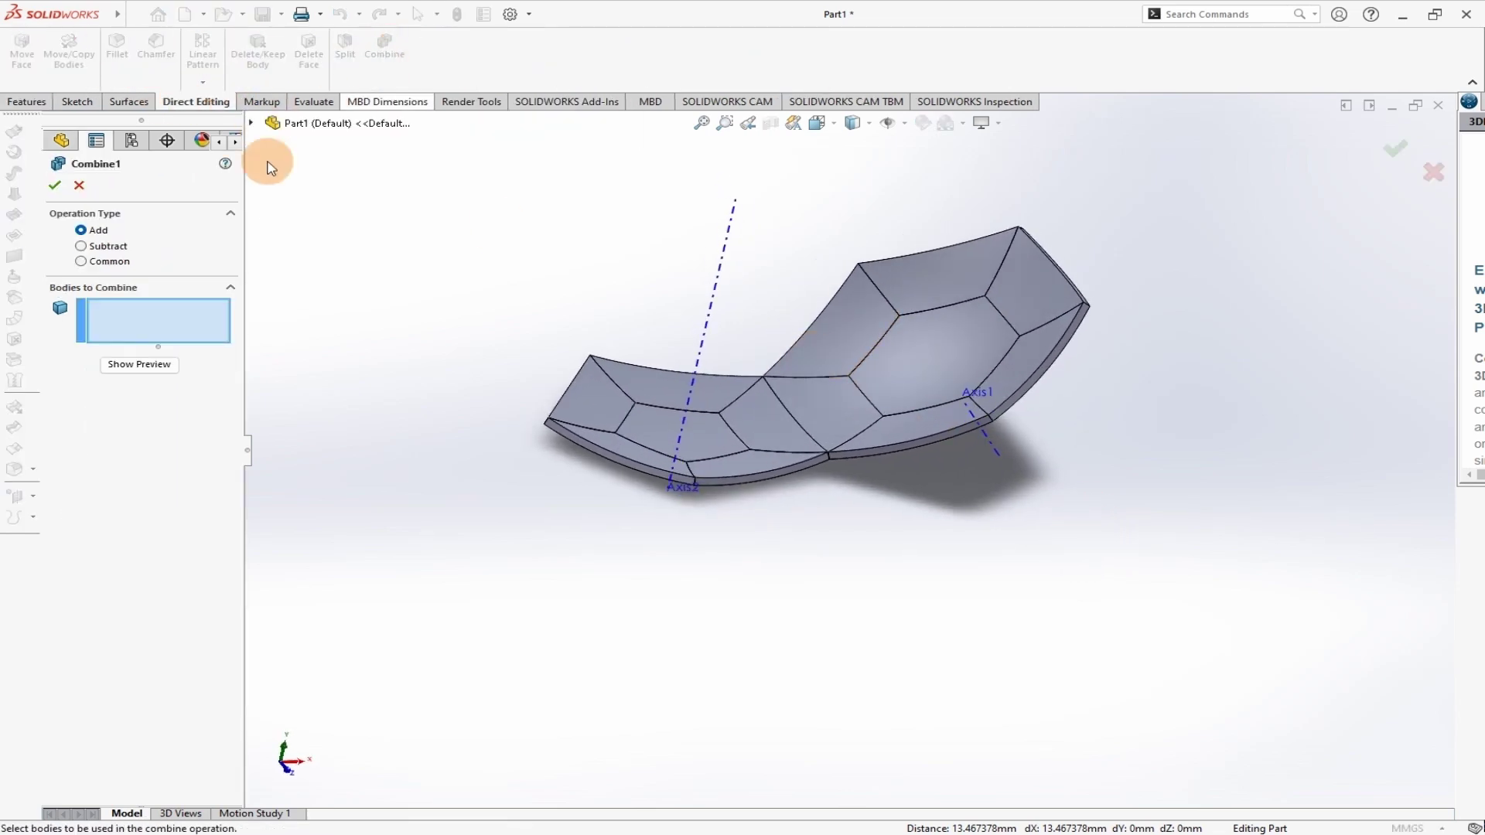
left_click(941, 273)
left_click(947, 350)
left_click(1033, 362)
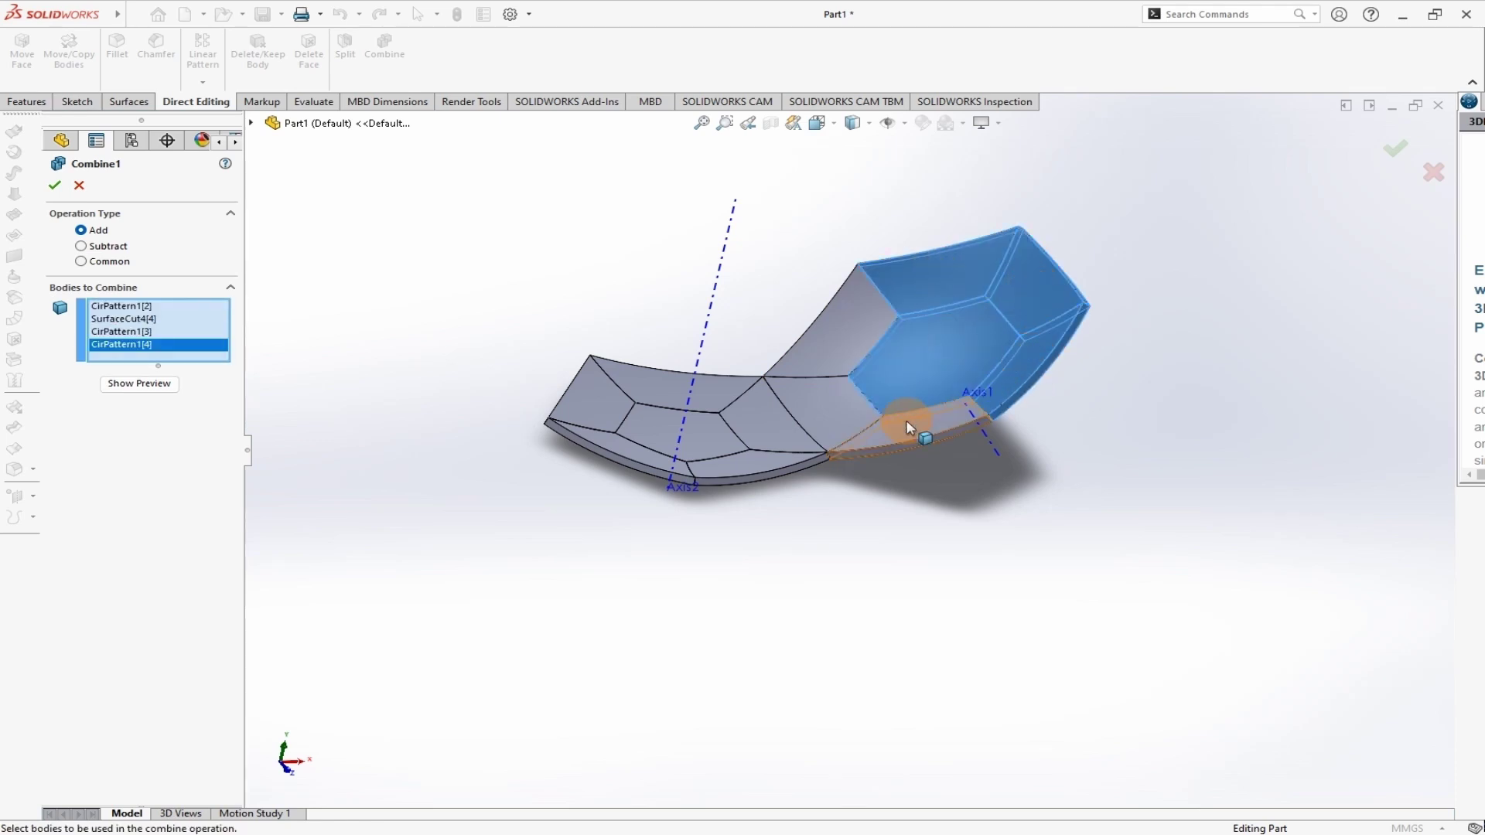
left_click(902, 425)
left_click(818, 414)
left_click(818, 338)
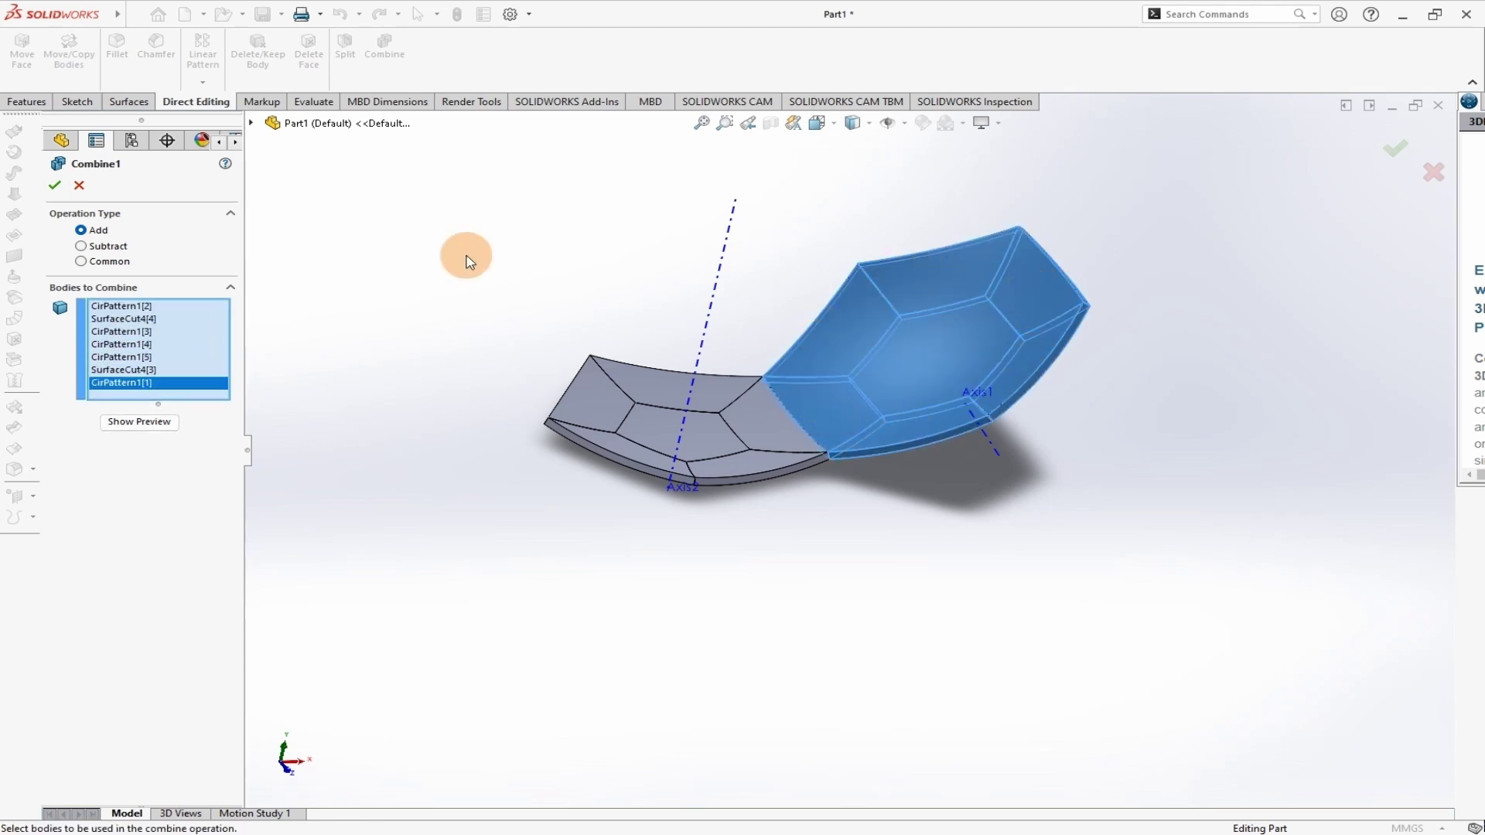
left_click(54, 187)
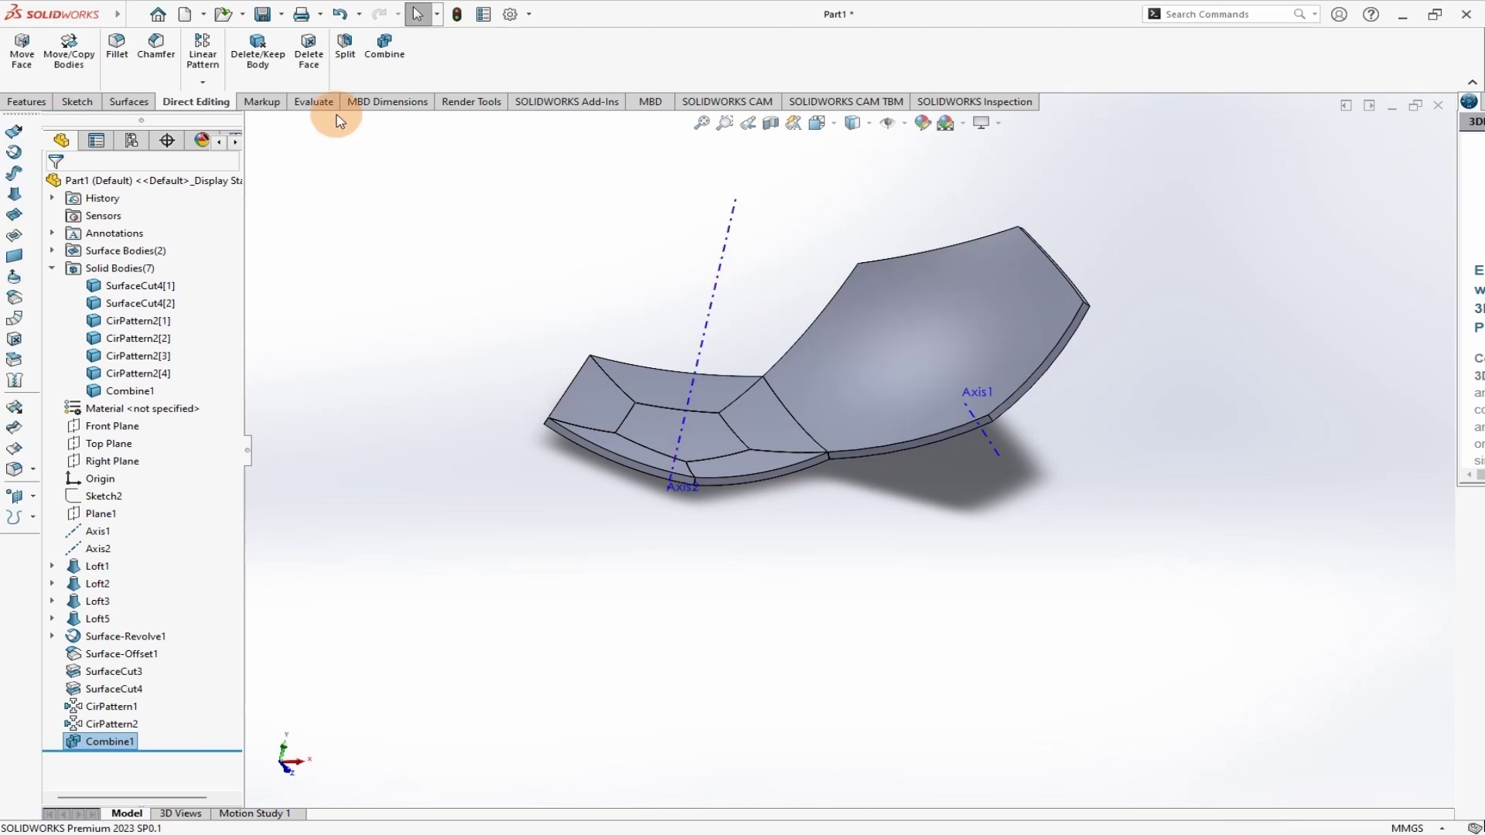
- Combine the central pentagon body and its five surrounding segments into one solid using the Add operation
left_click(384, 45)
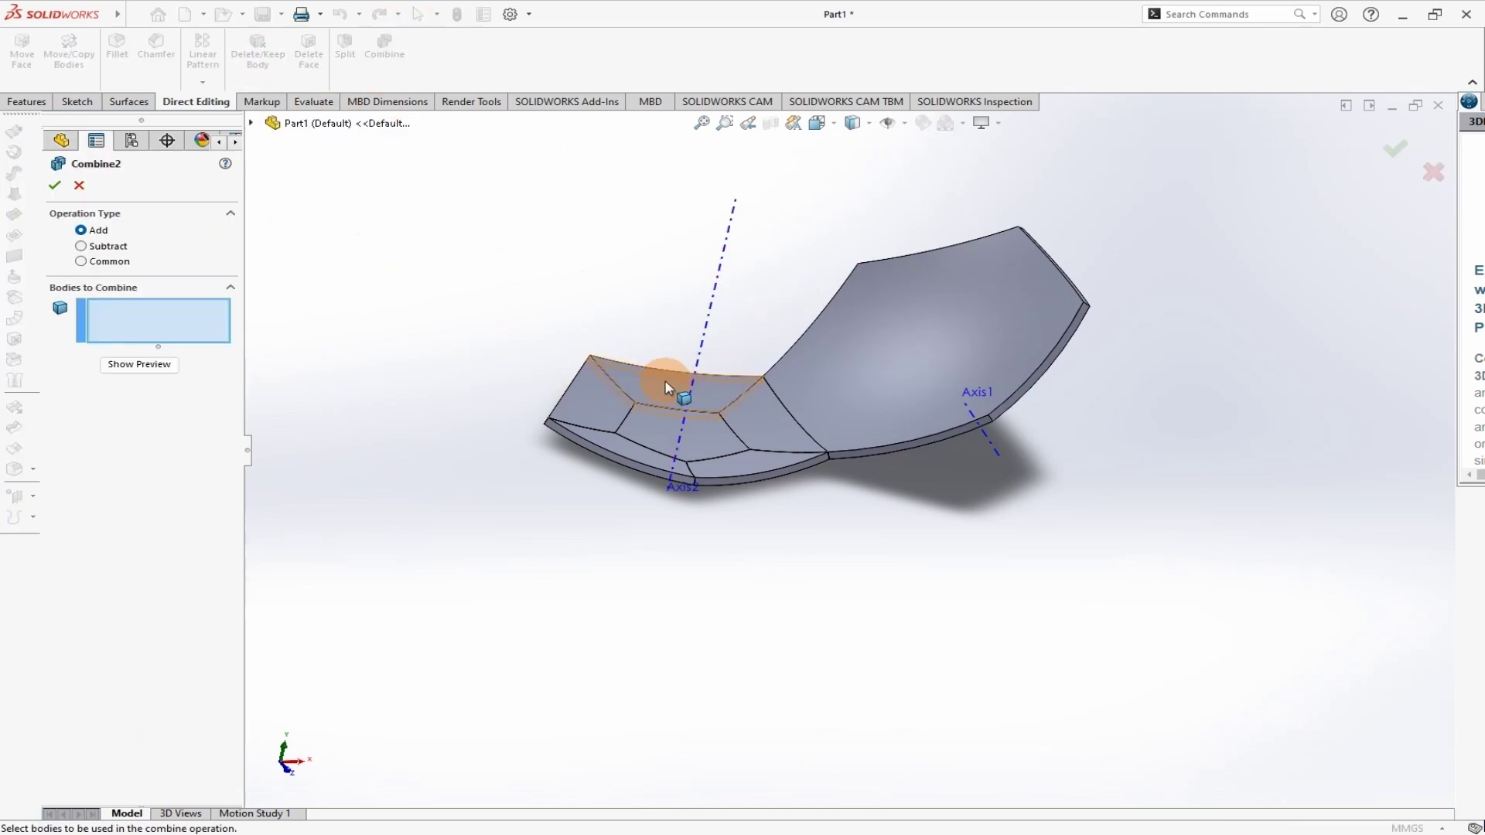
left_click(667, 387)
left_click(738, 405)
left_click(712, 421)
left_click(730, 466)
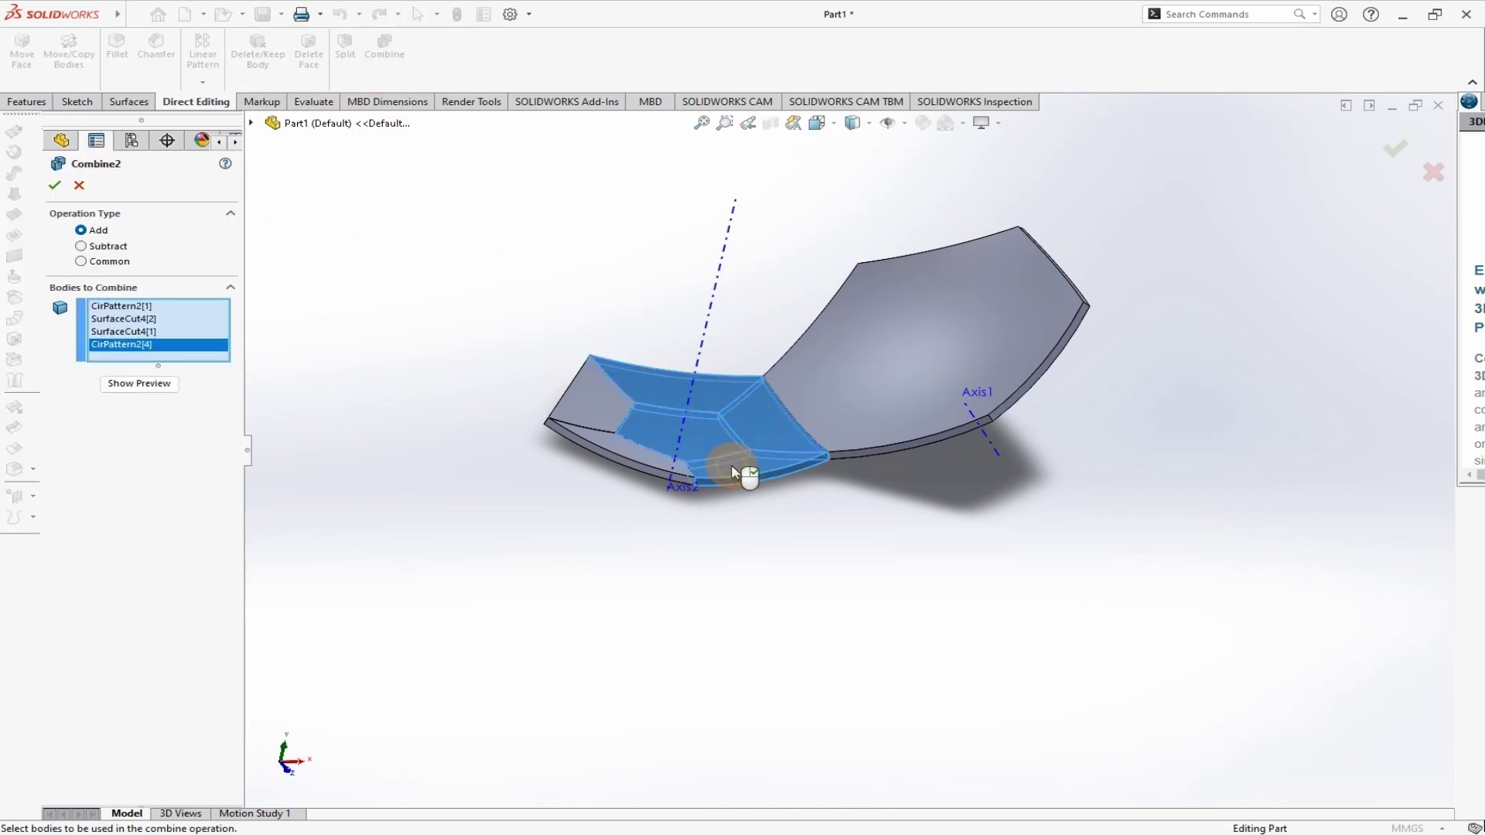
left_click(643, 456)
left_click(576, 396)
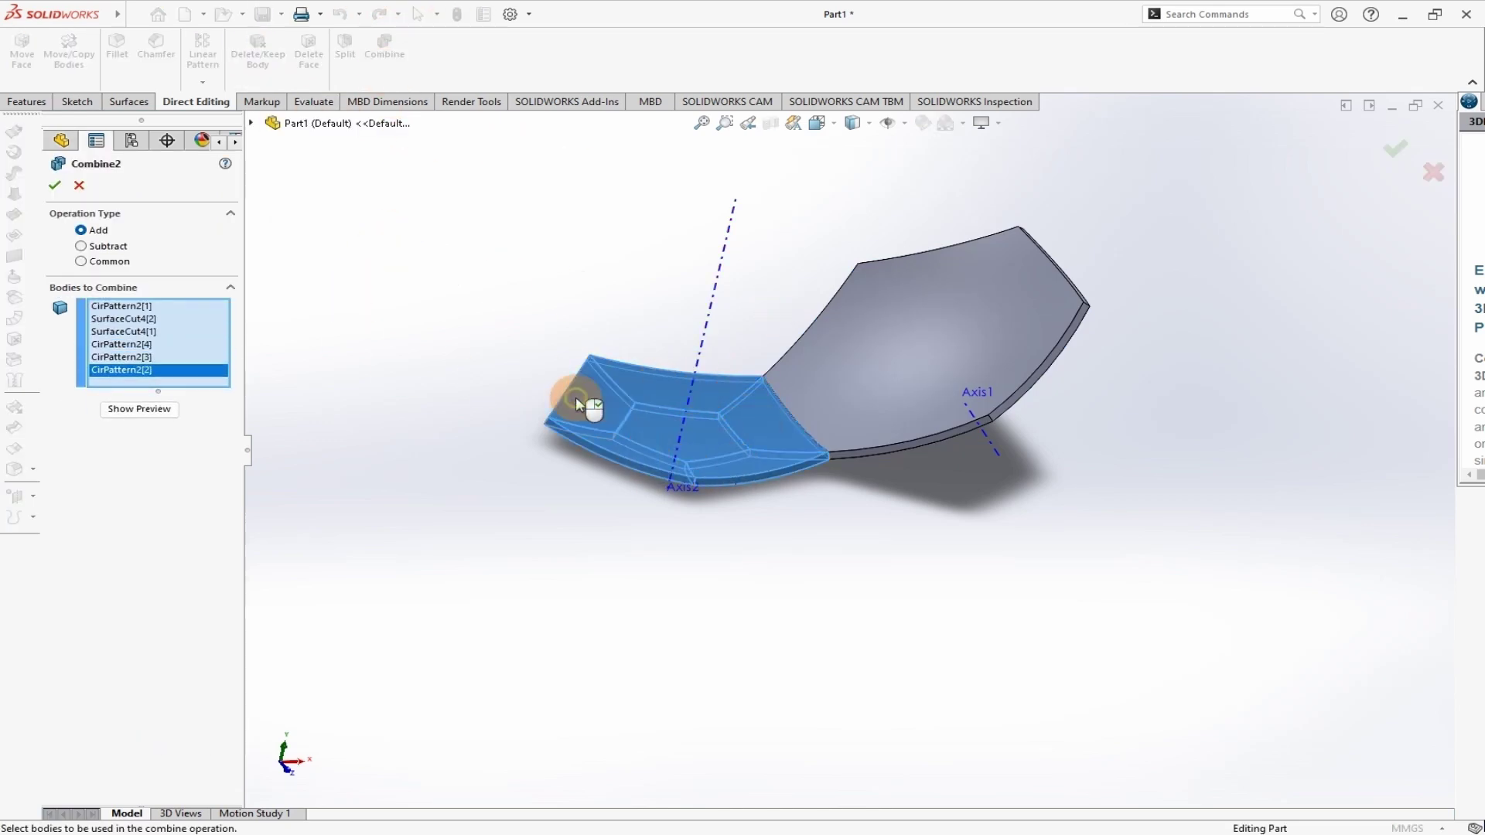
left_click(55, 186)
middle_click_drag(961, 662, 1122, 529)
scroll(1064, 445, "down", 3)
scroll(1064, 445, "up", 2)
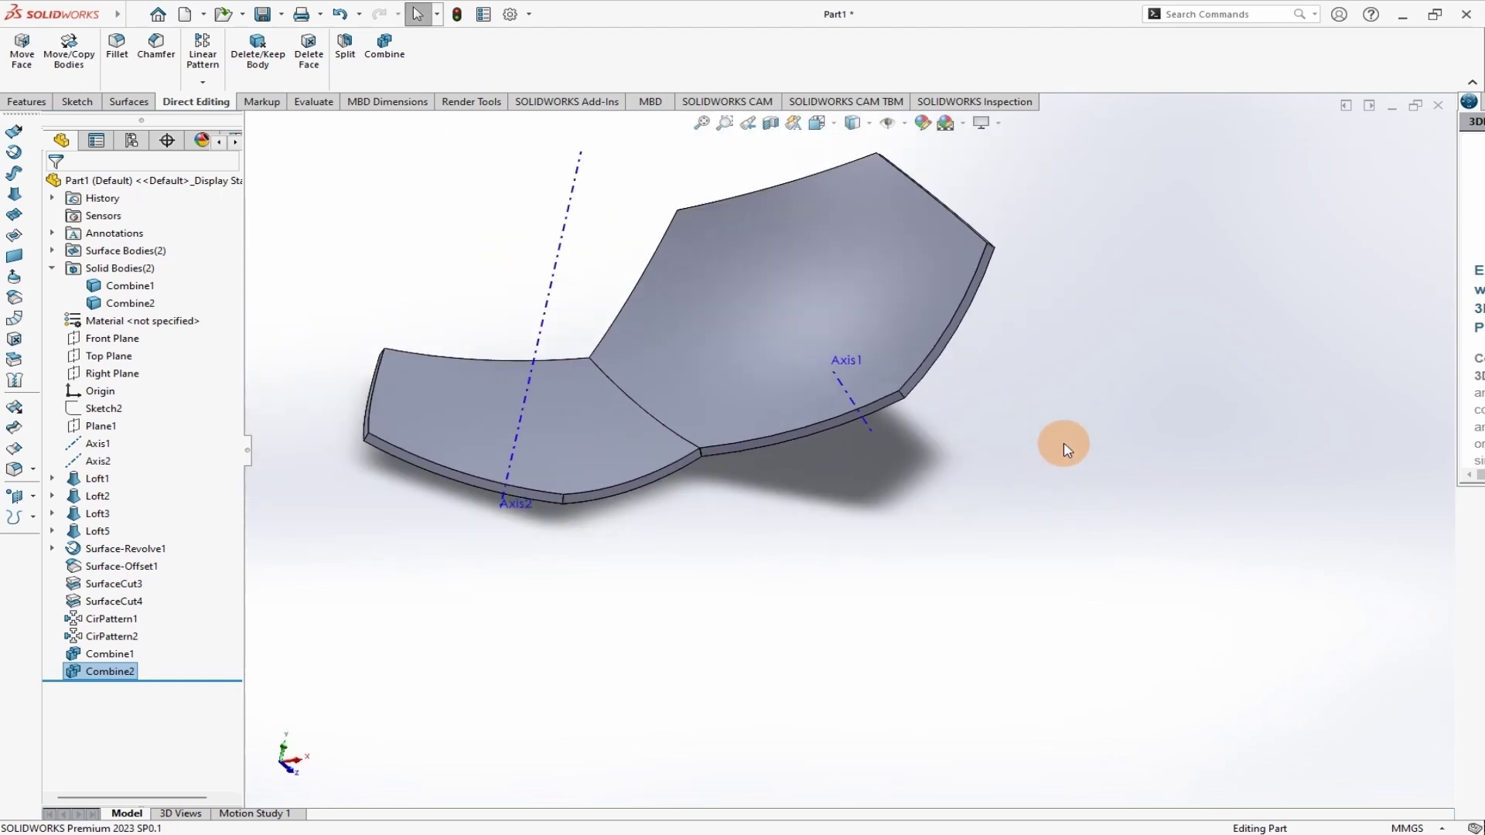
scroll(852, 455, "up", 2)
middle_click_drag(973, 291, 842, 461)
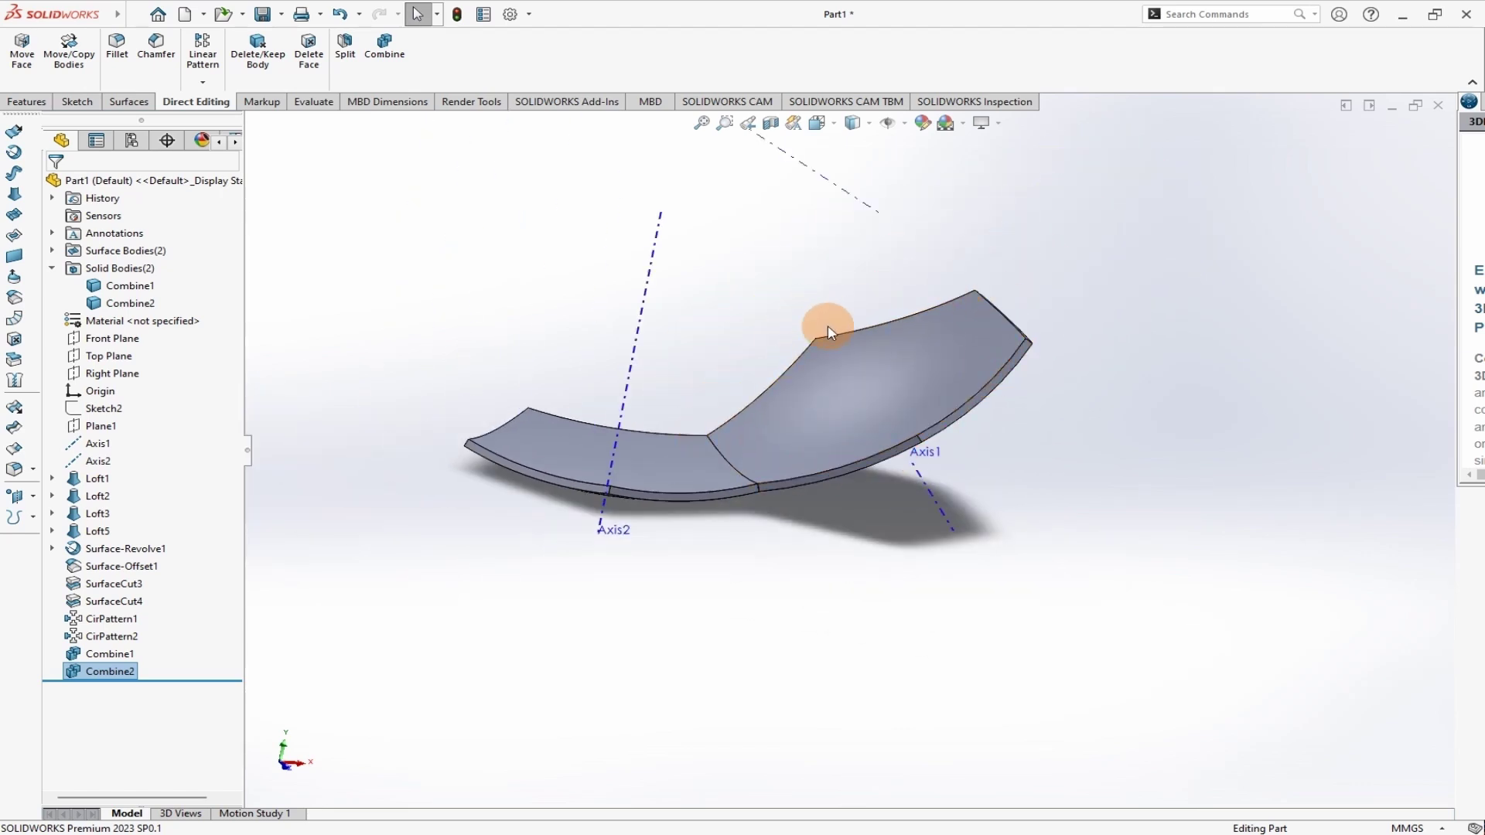
- Fillet all edges of the hexagonal panel with a symmetric 0.75 mm radius and a circular profile
left_click(130, 82)
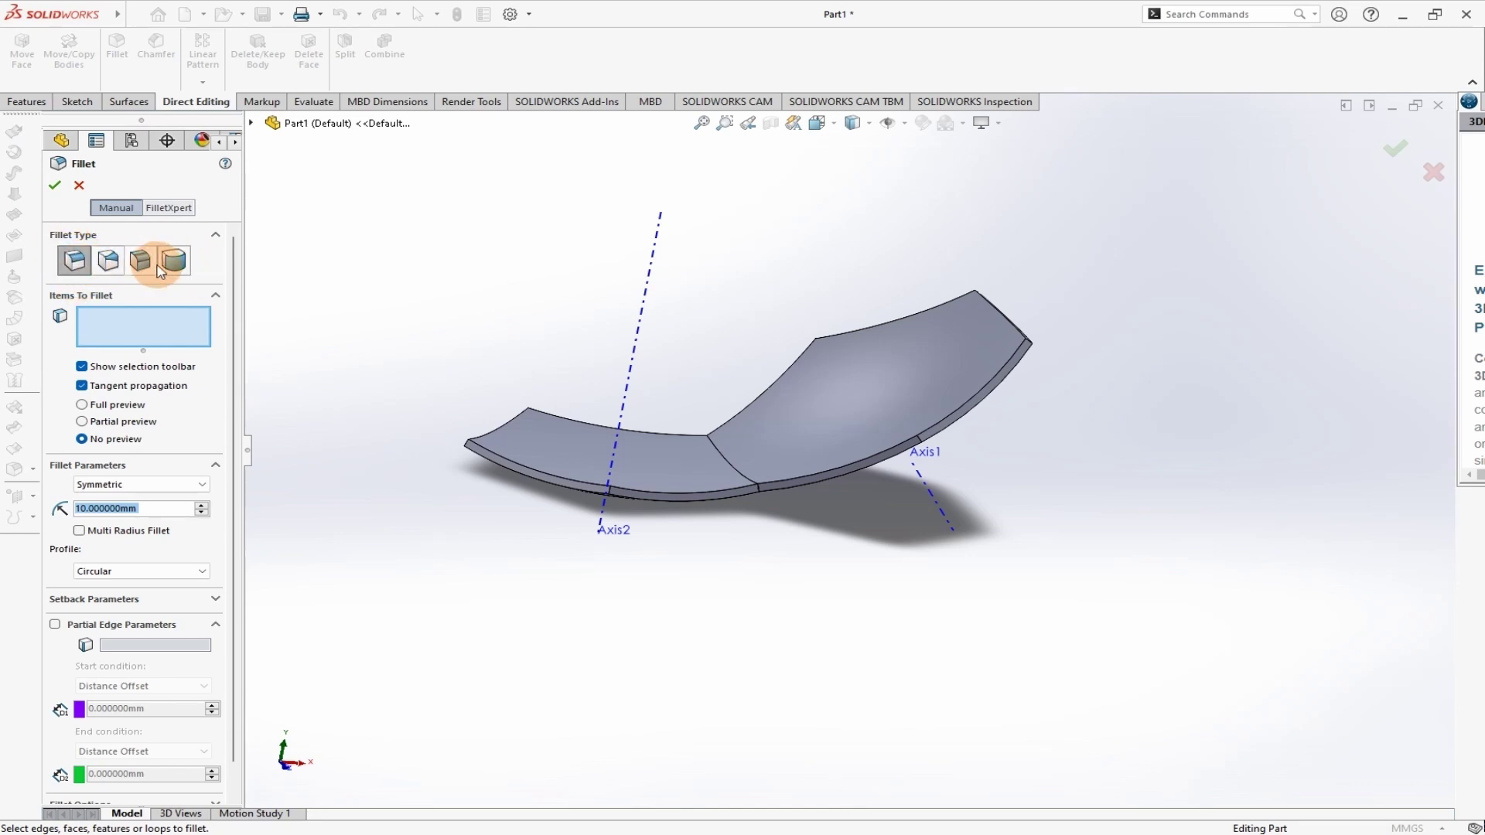
left_click(168, 208)
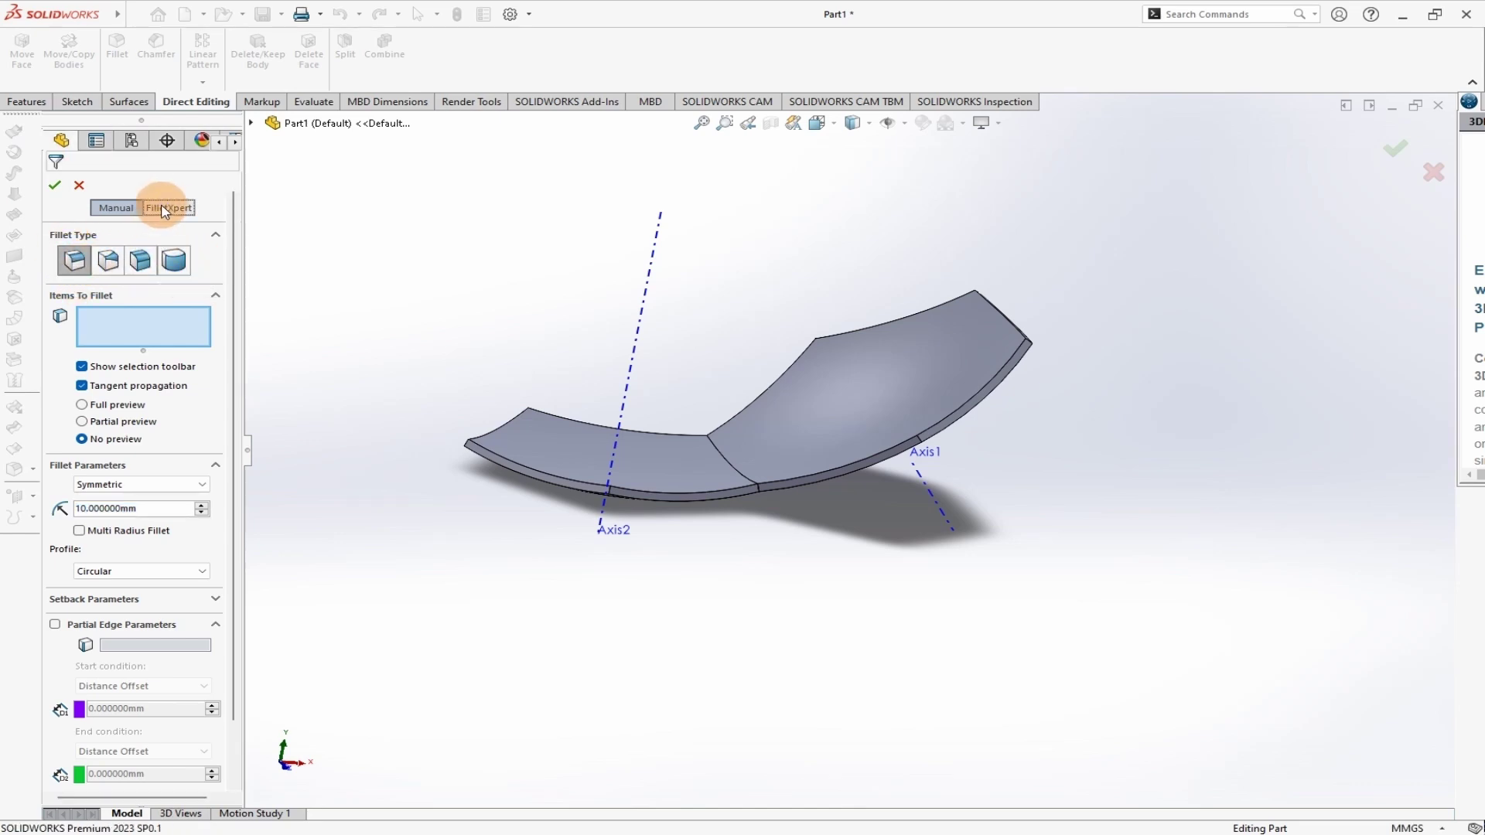
left_click(118, 209)
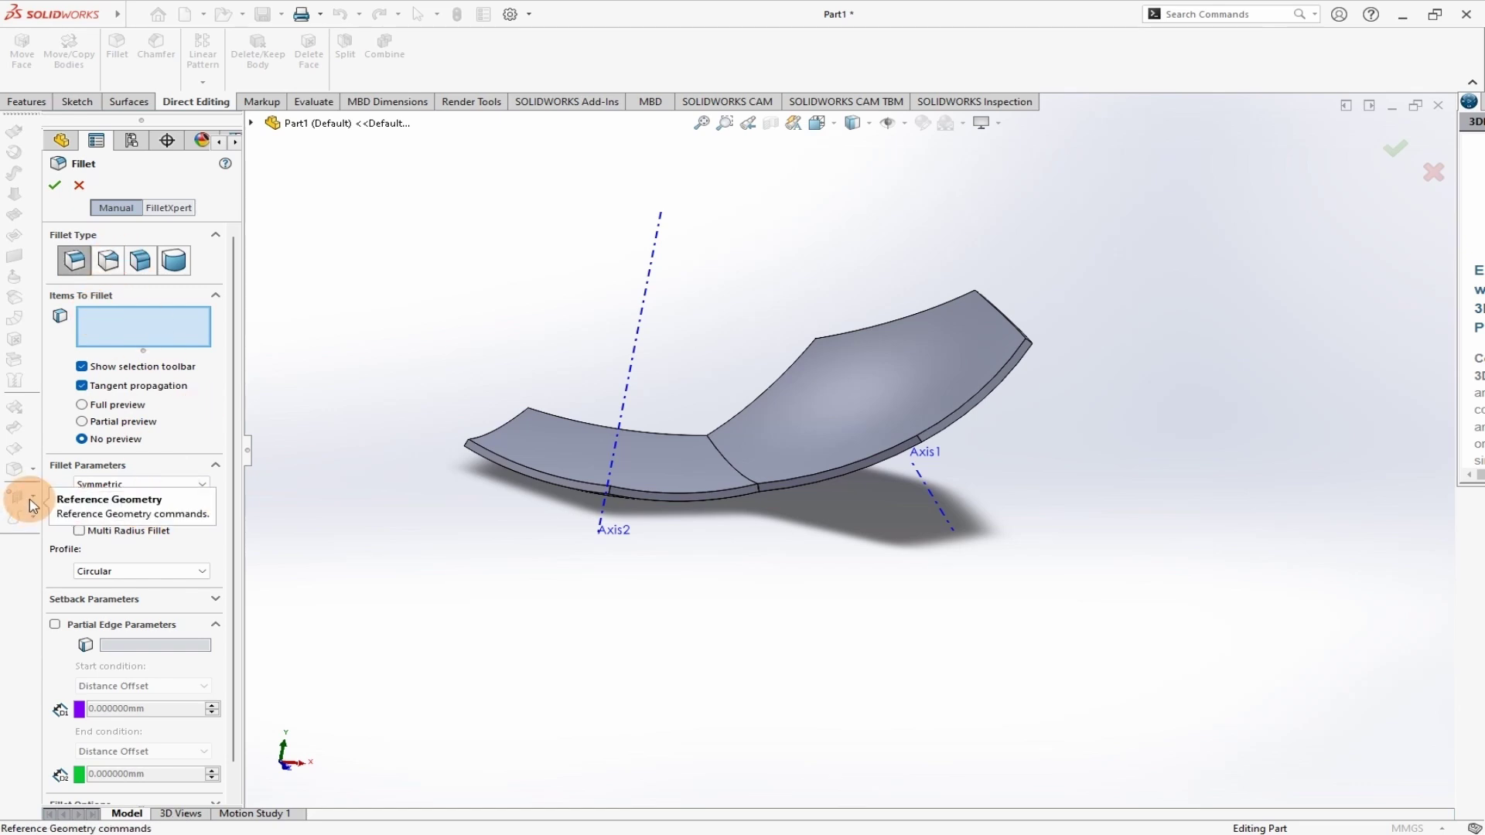
type(".75")
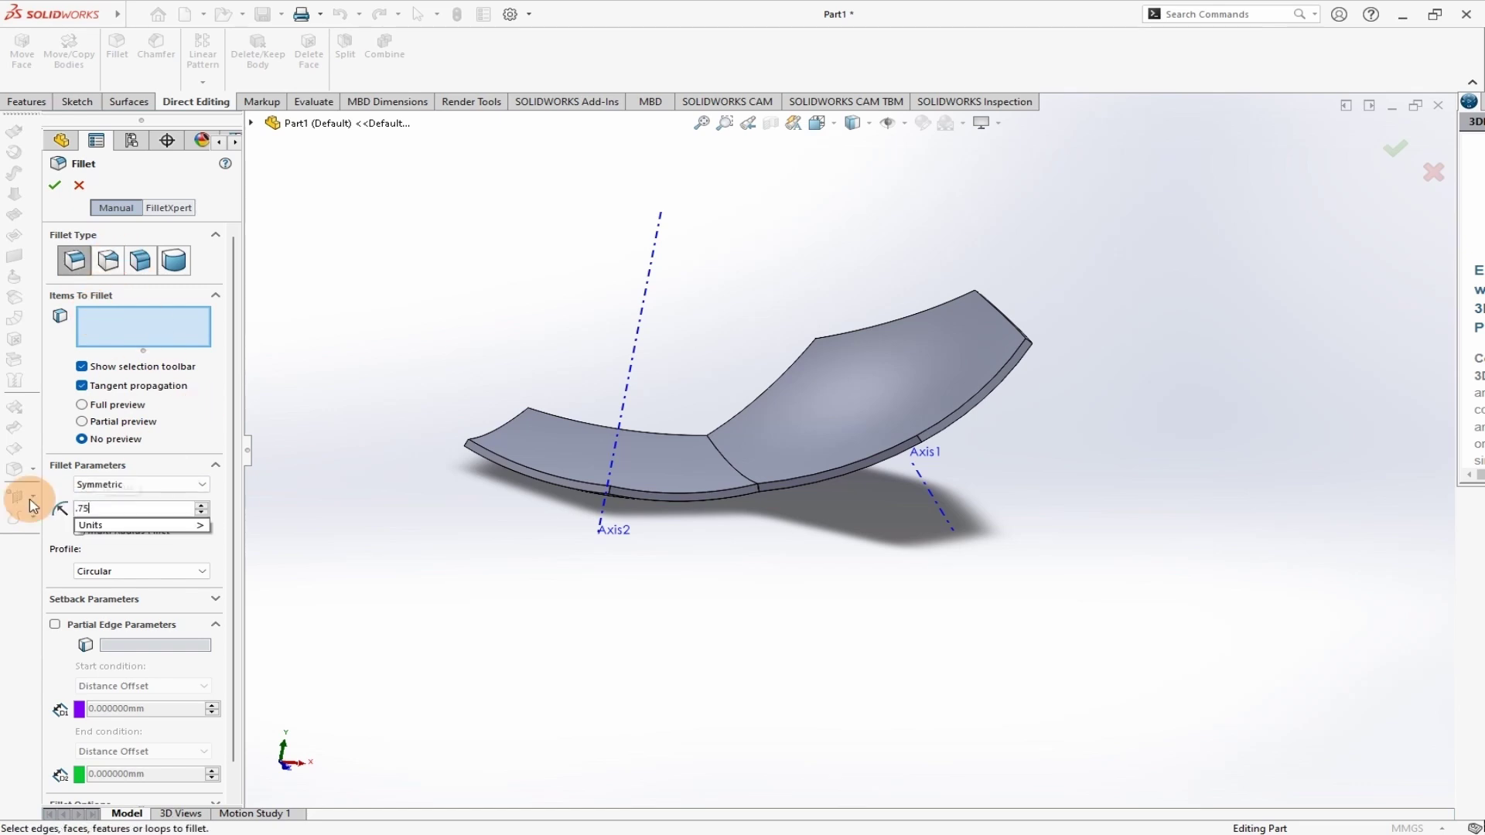
key("Return")
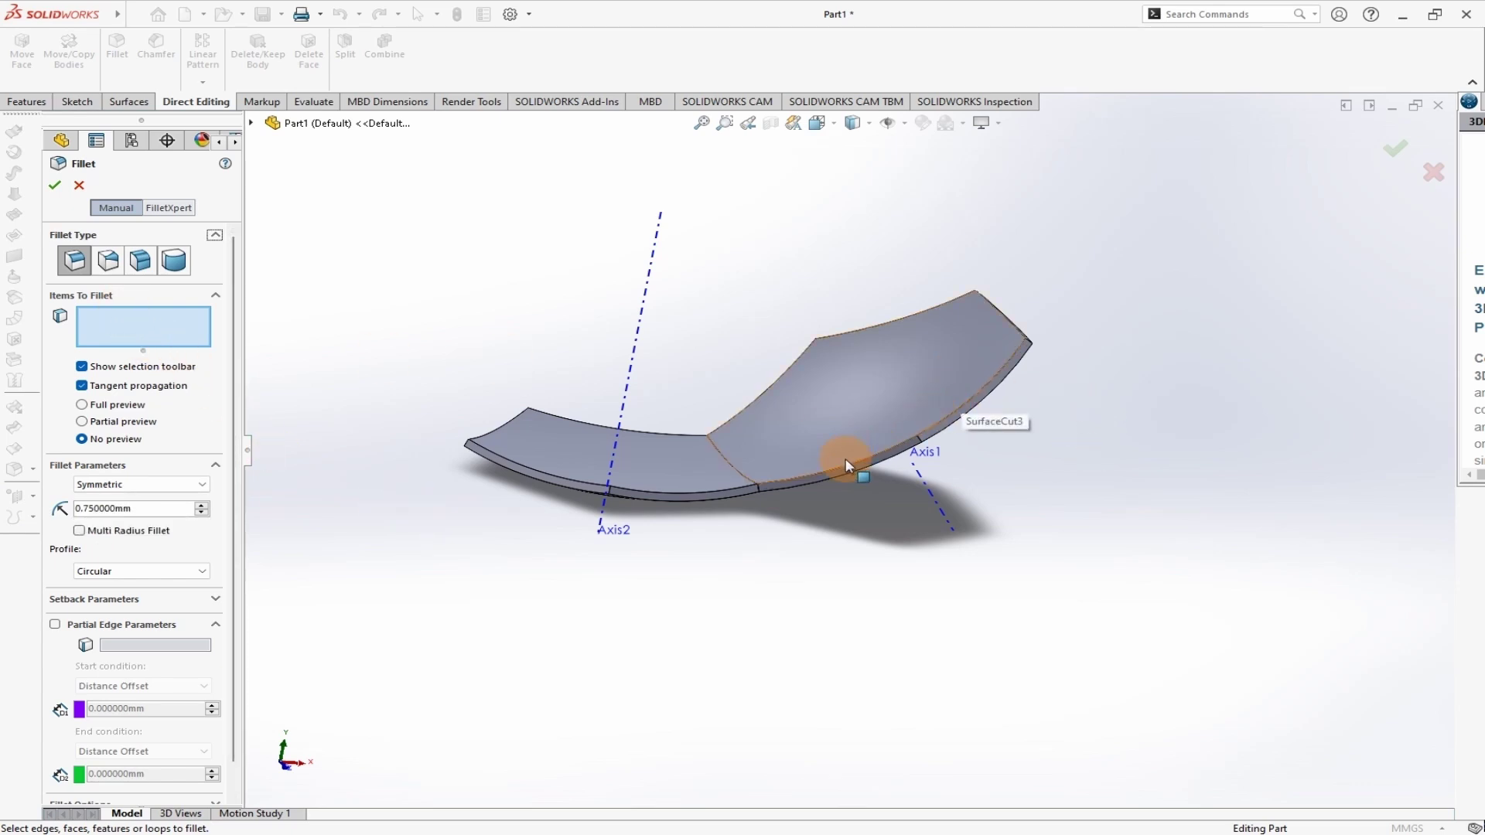
scroll(819, 441, "up", 3)
middle_click_drag(1143, 438, 1110, 546)
left_click(966, 485)
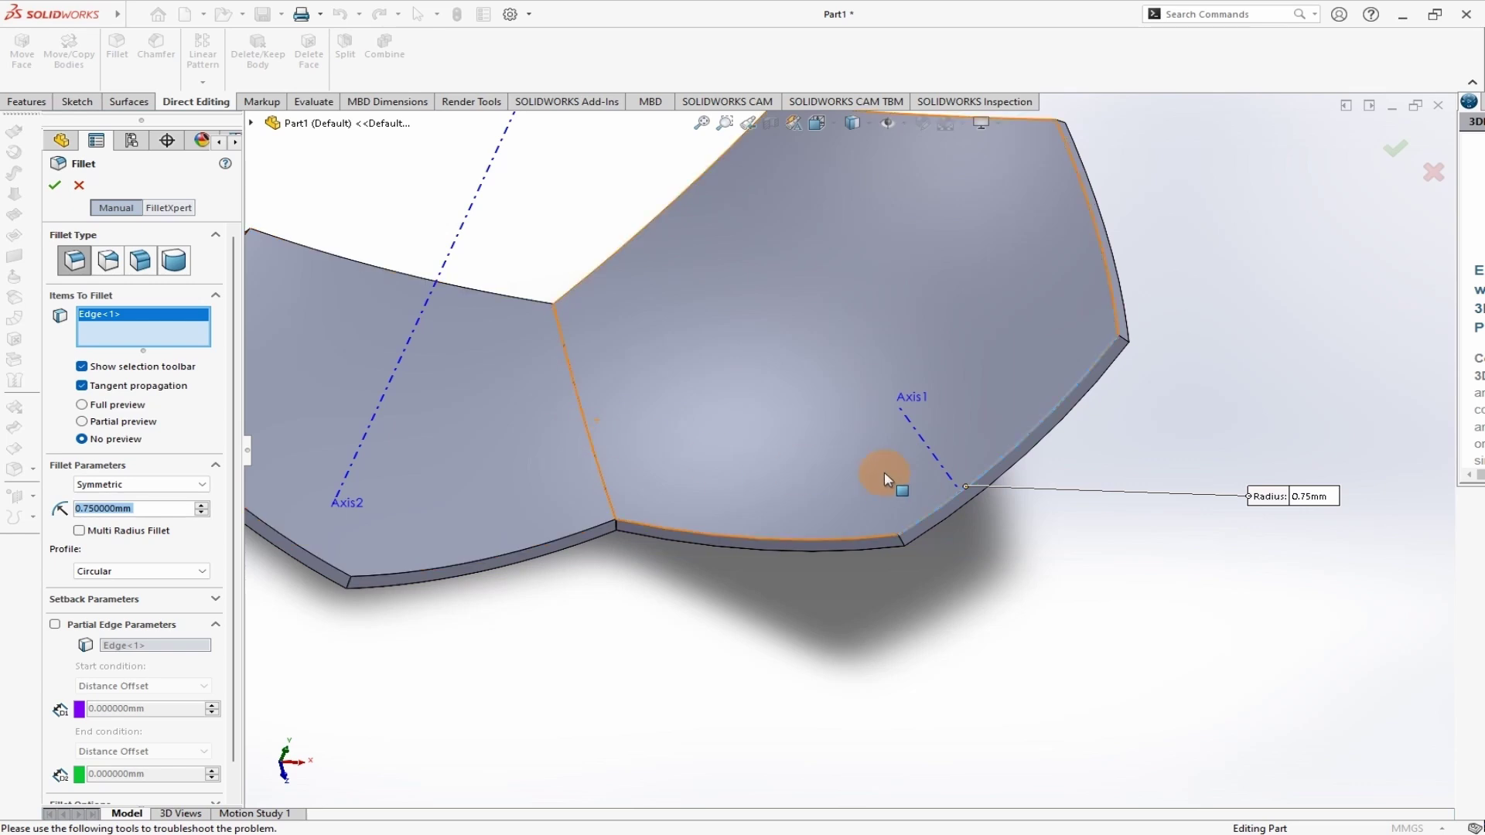
left_click(1010, 456)
left_click(1010, 457)
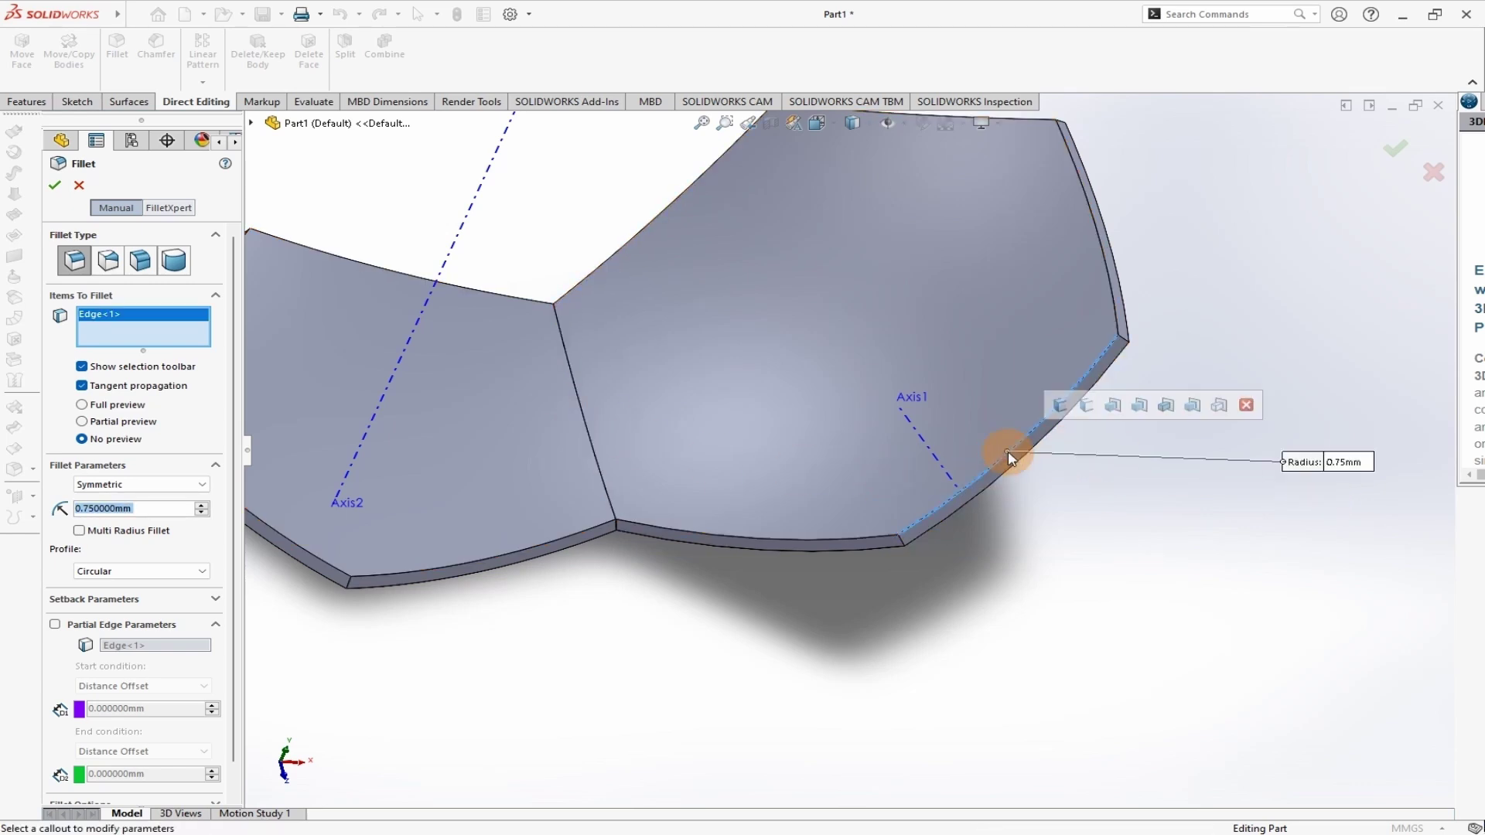
left_click(1219, 408)
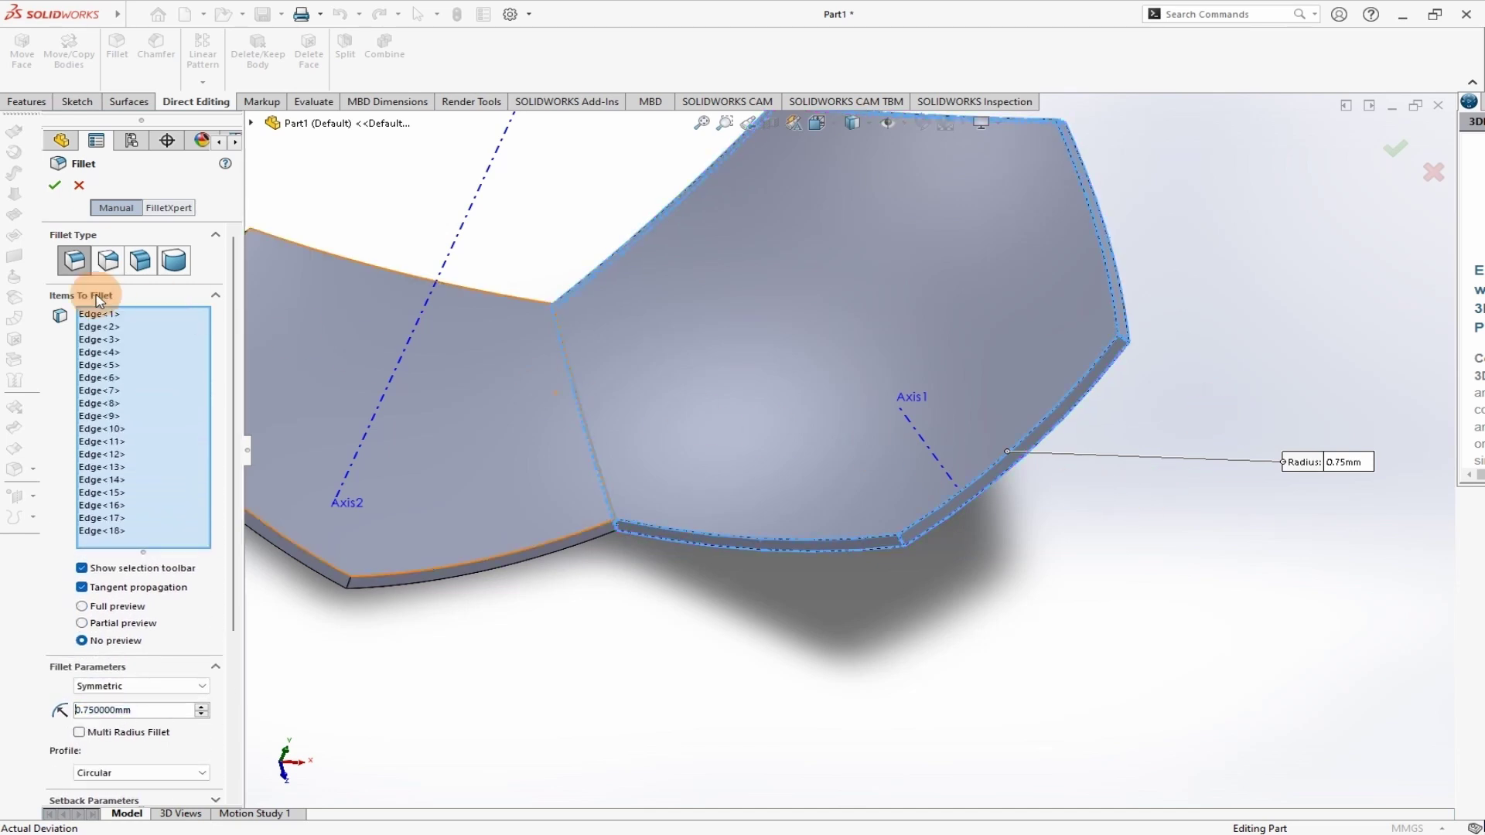
left_click(55, 191)
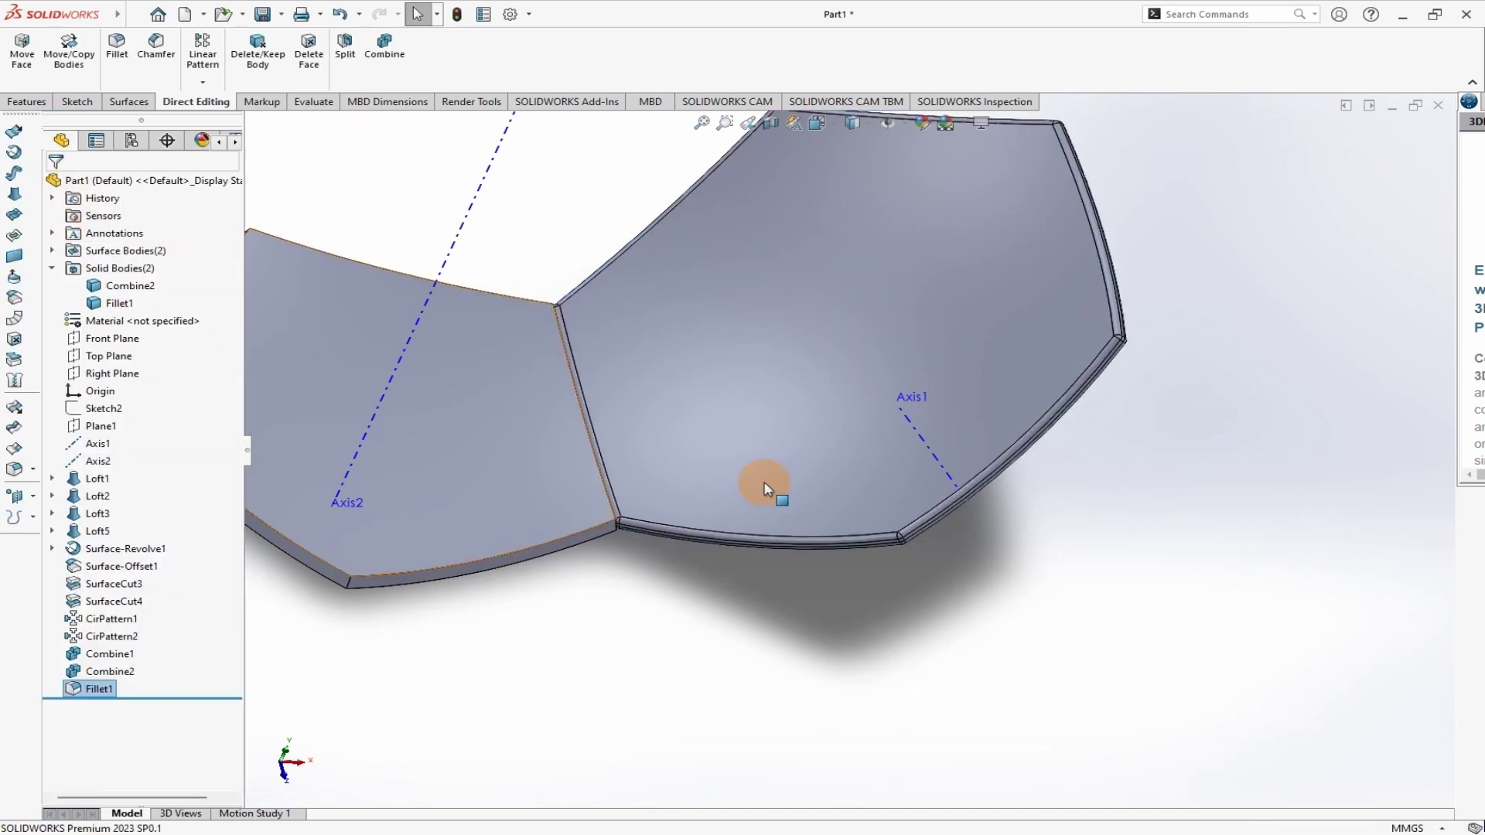
- Fillet all edges of the pentagonal panel with a symmetric 0.75 mm radius
scroll(774, 492, "up", 4)
middle_click_drag(576, 597, 590, 421)
scroll(615, 350, "down", 2)
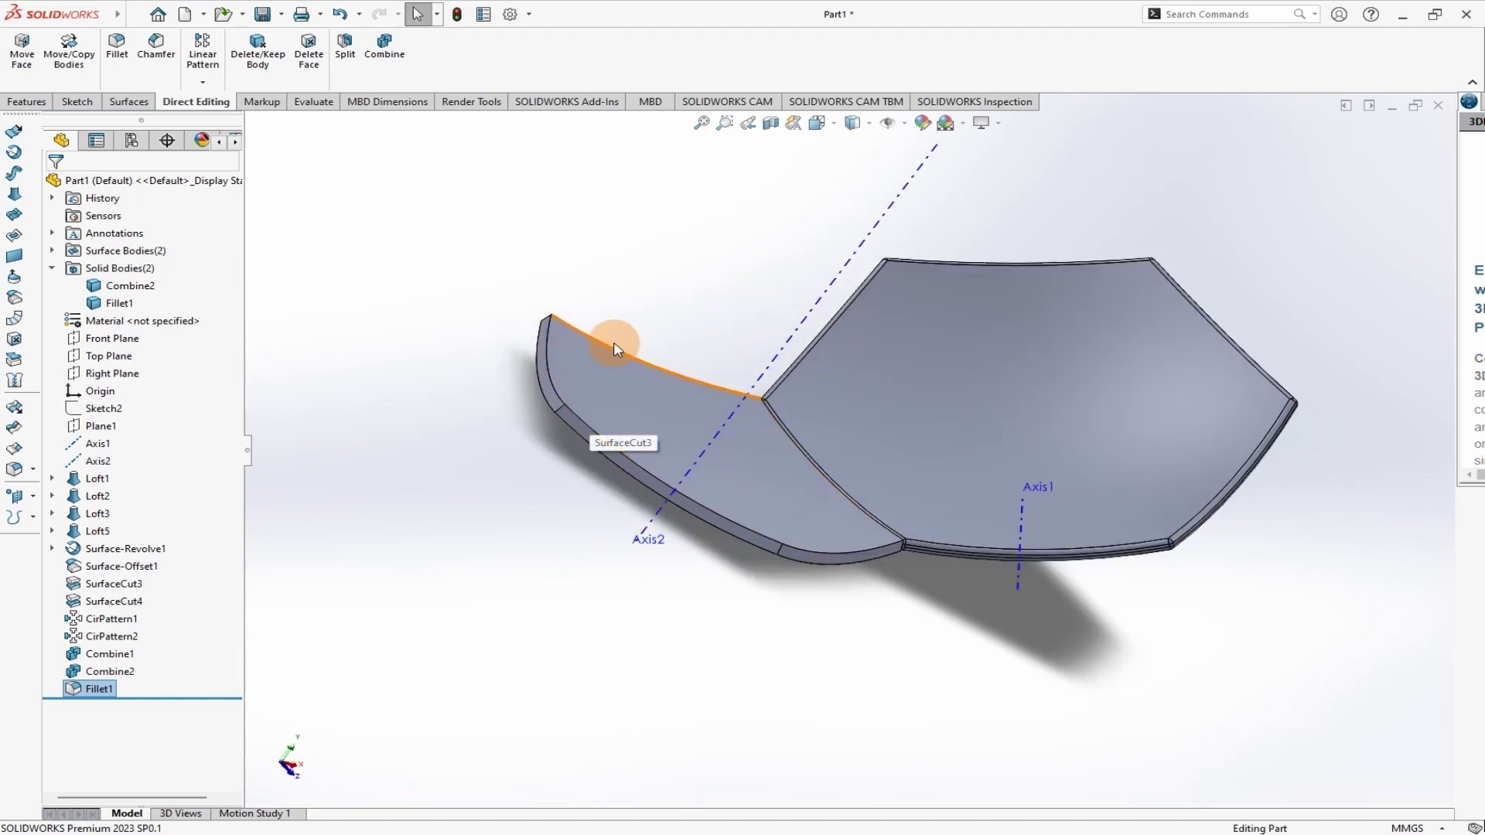
right_click(592, 251)
mouse_move(681, 303)
left_click(675, 351)
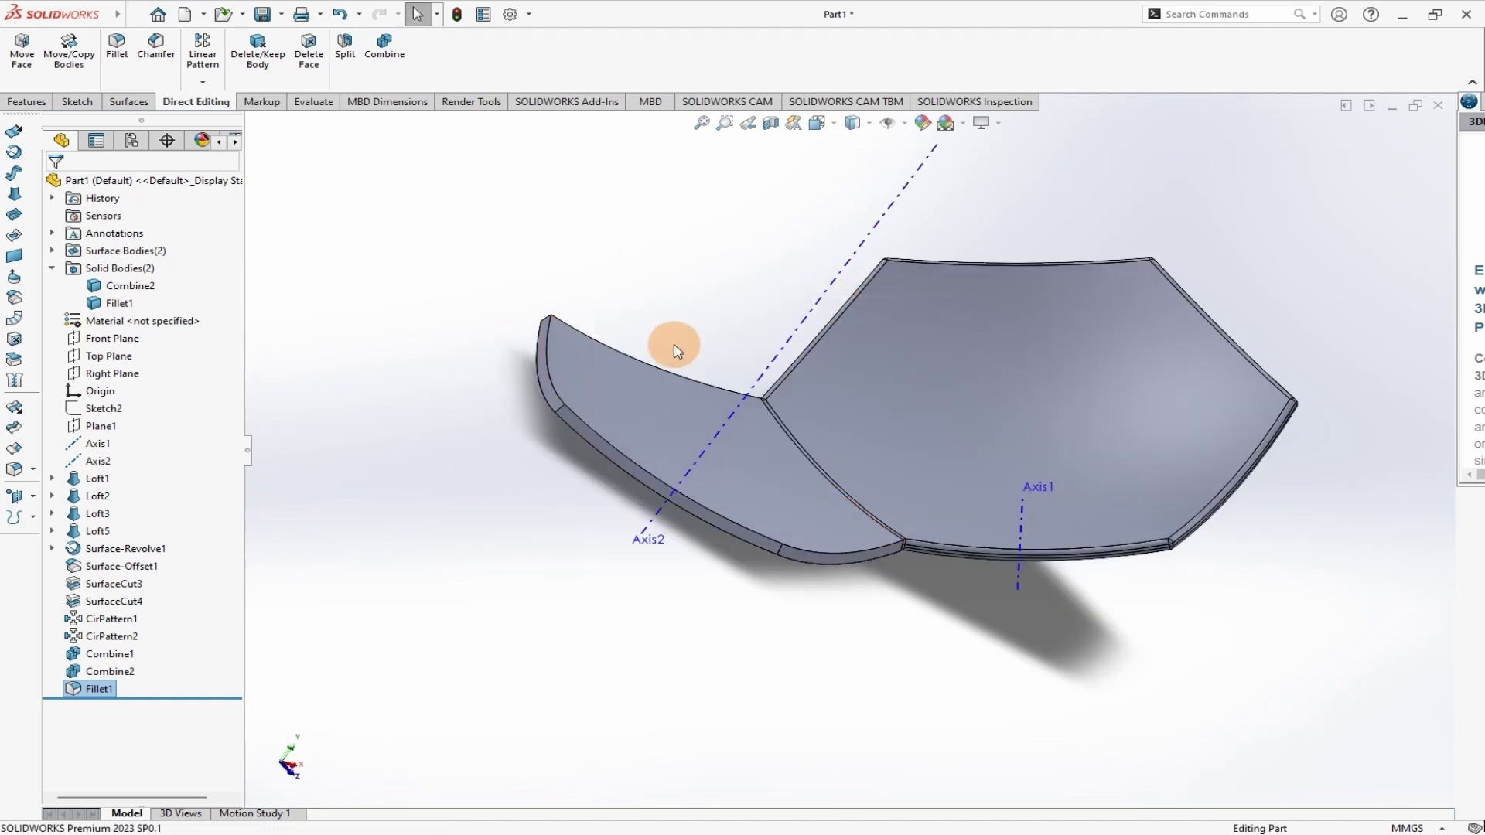
left_click(630, 458)
left_click(842, 414)
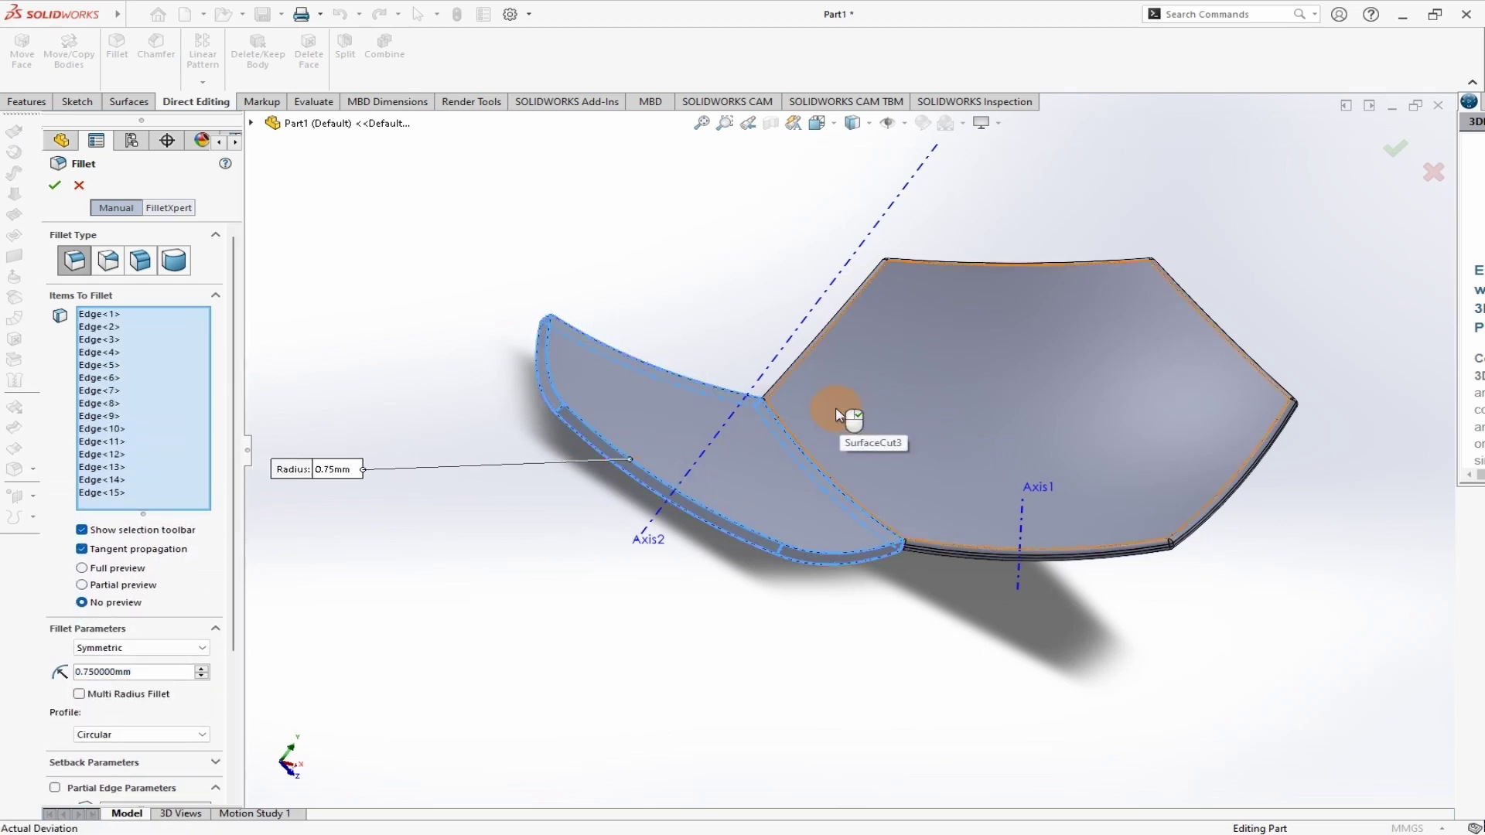
left_click(55, 186)
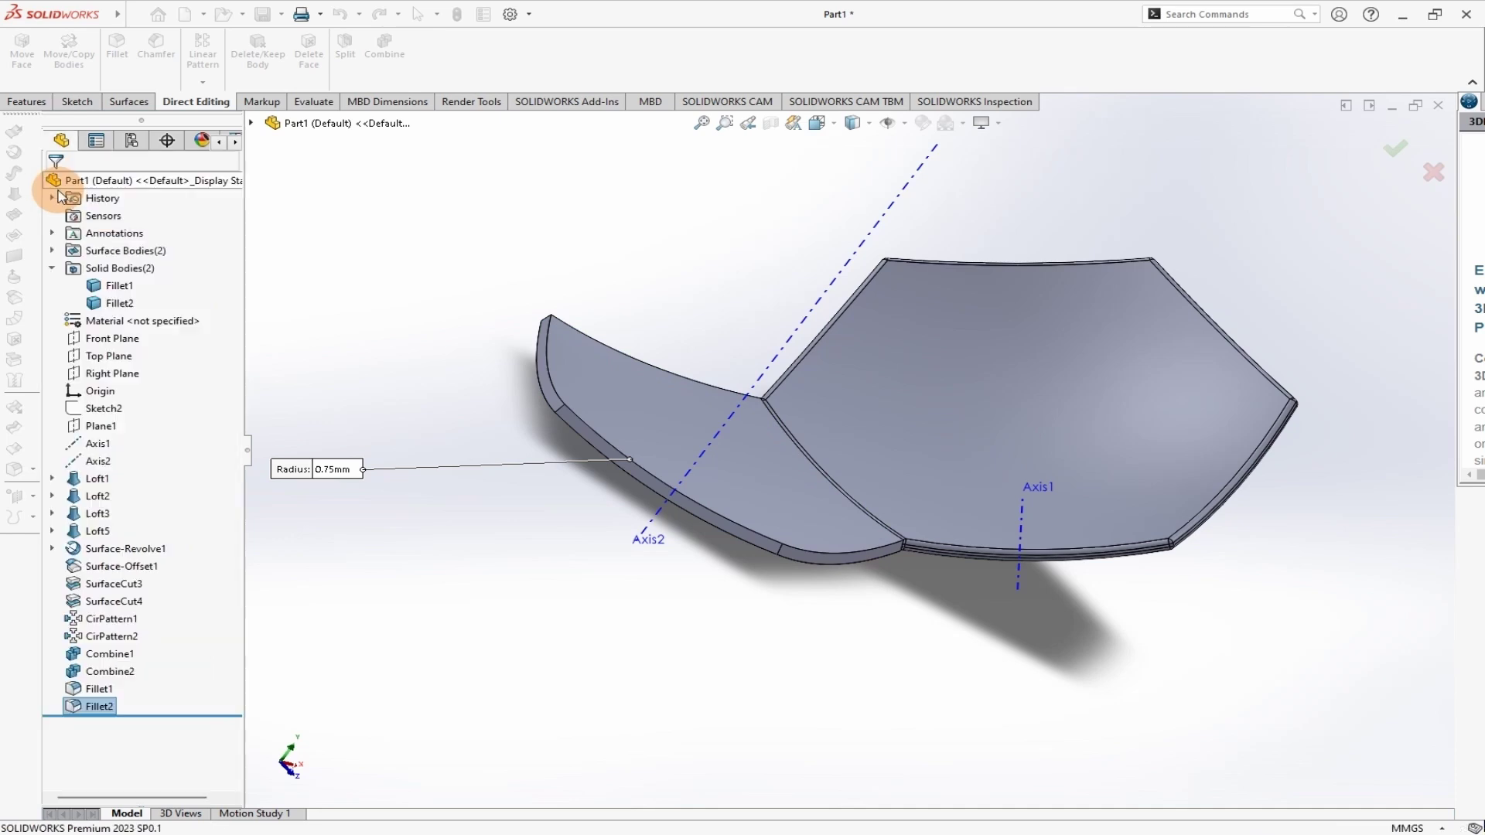
- Circular-pattern the filleted hexagonal panel body around Axis2 with 5 equally spaced instances over 360 degrees
middle_click_drag(1019, 667, 928, 553)
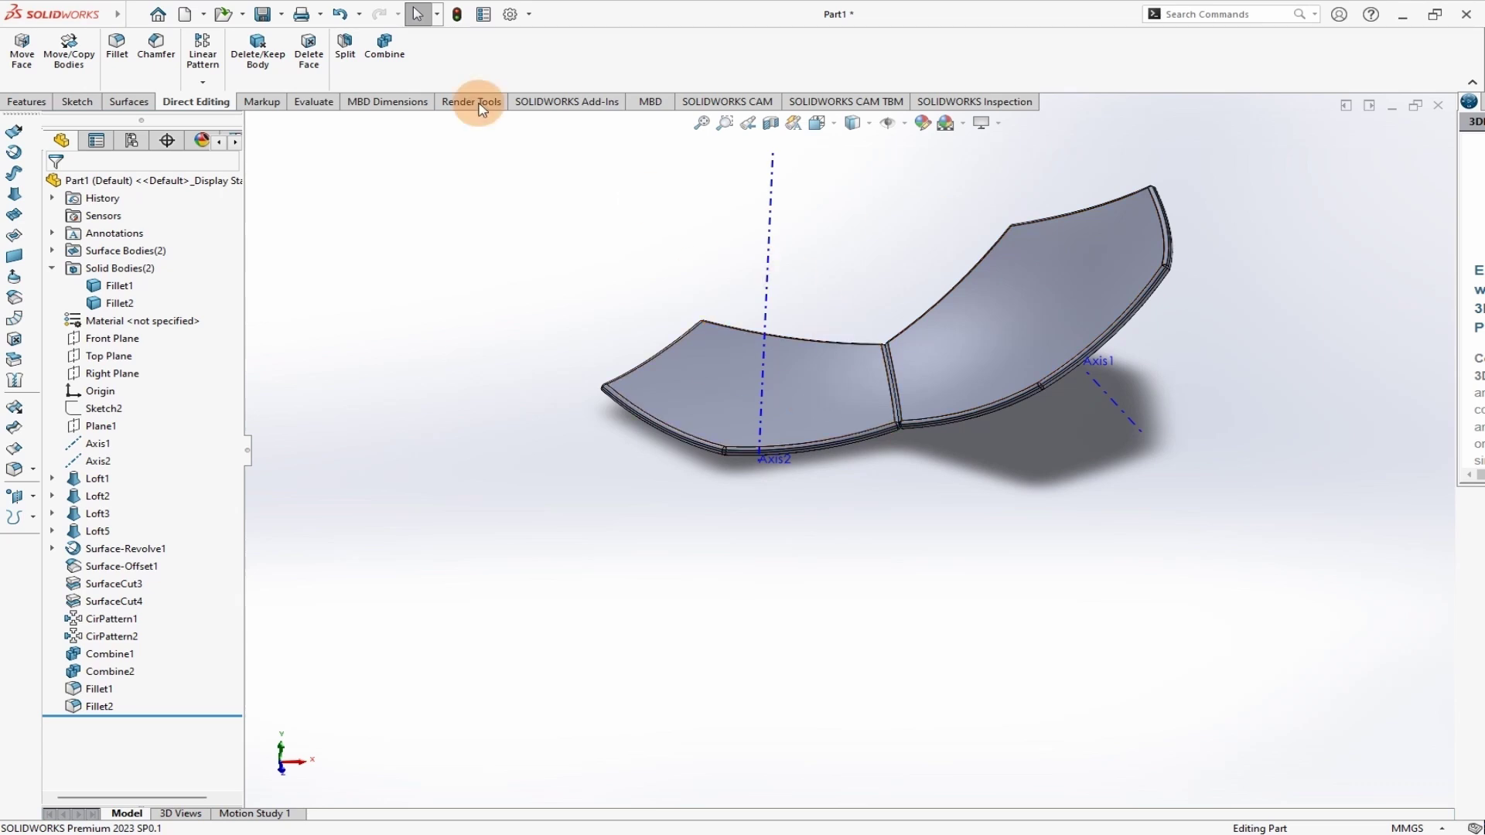
right_click(522, 209)
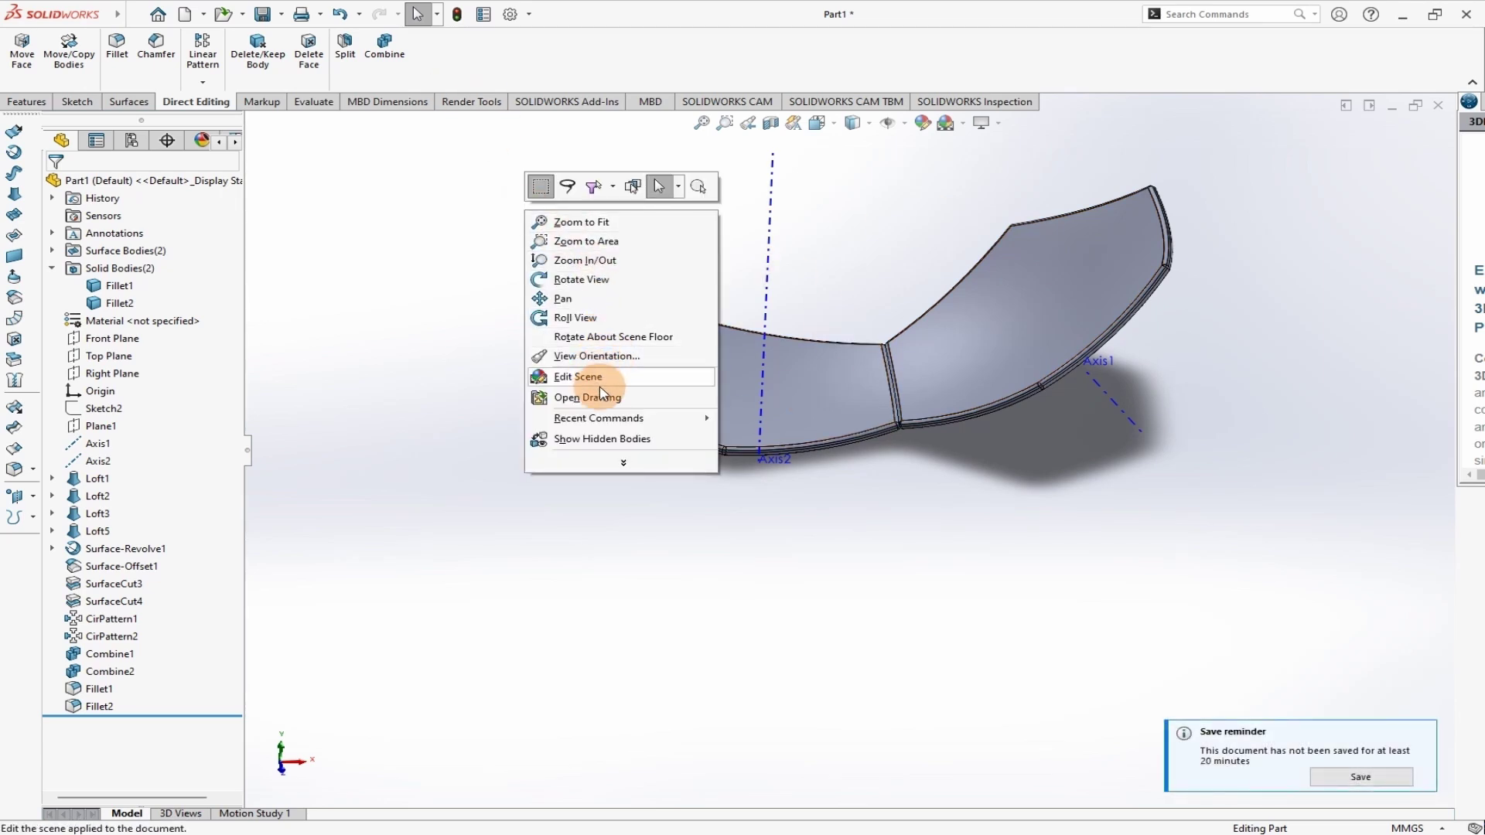
mouse_move(693, 424)
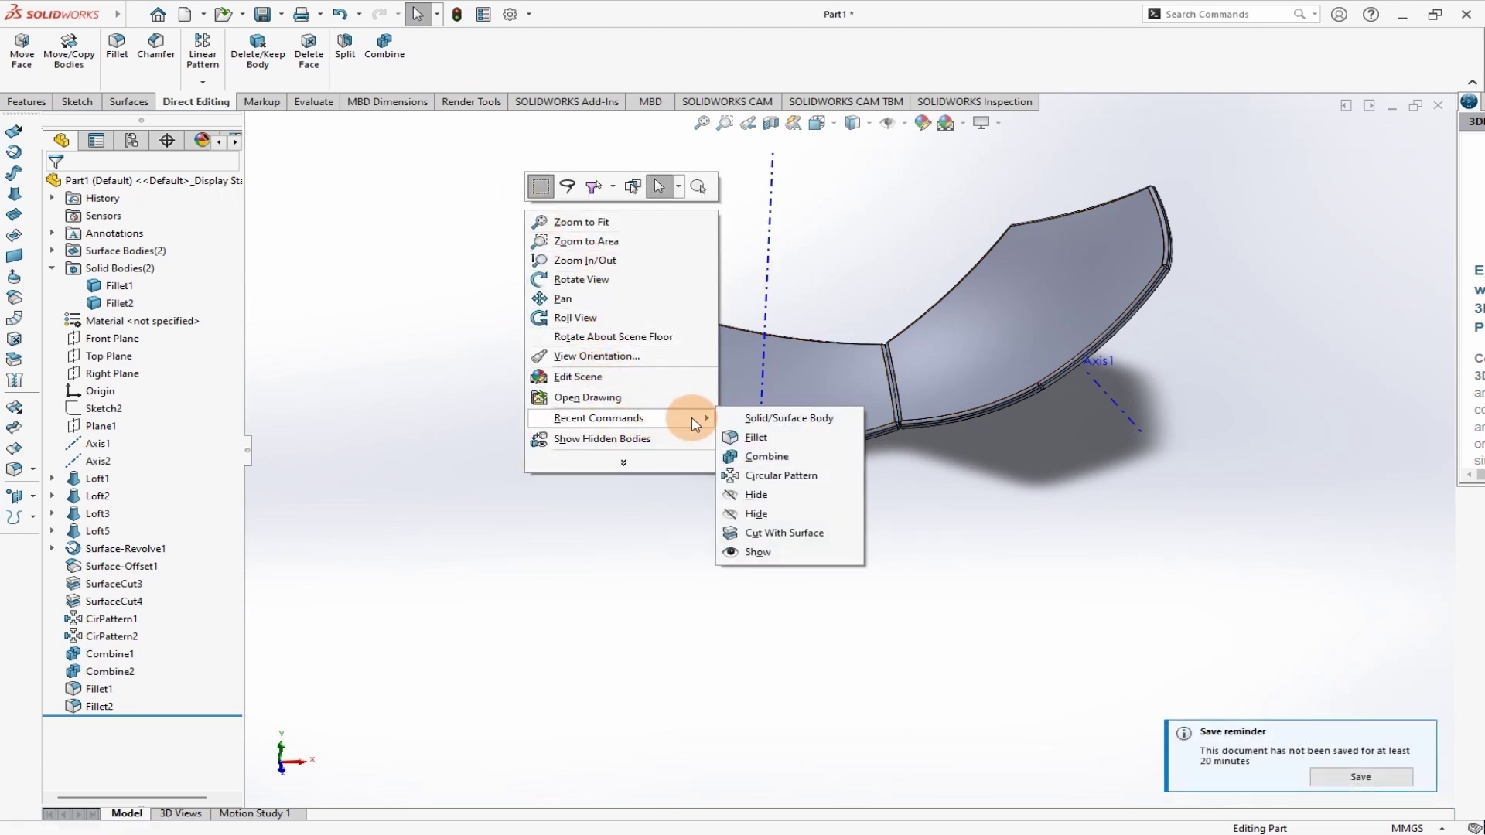
left_click(781, 474)
left_click(765, 286)
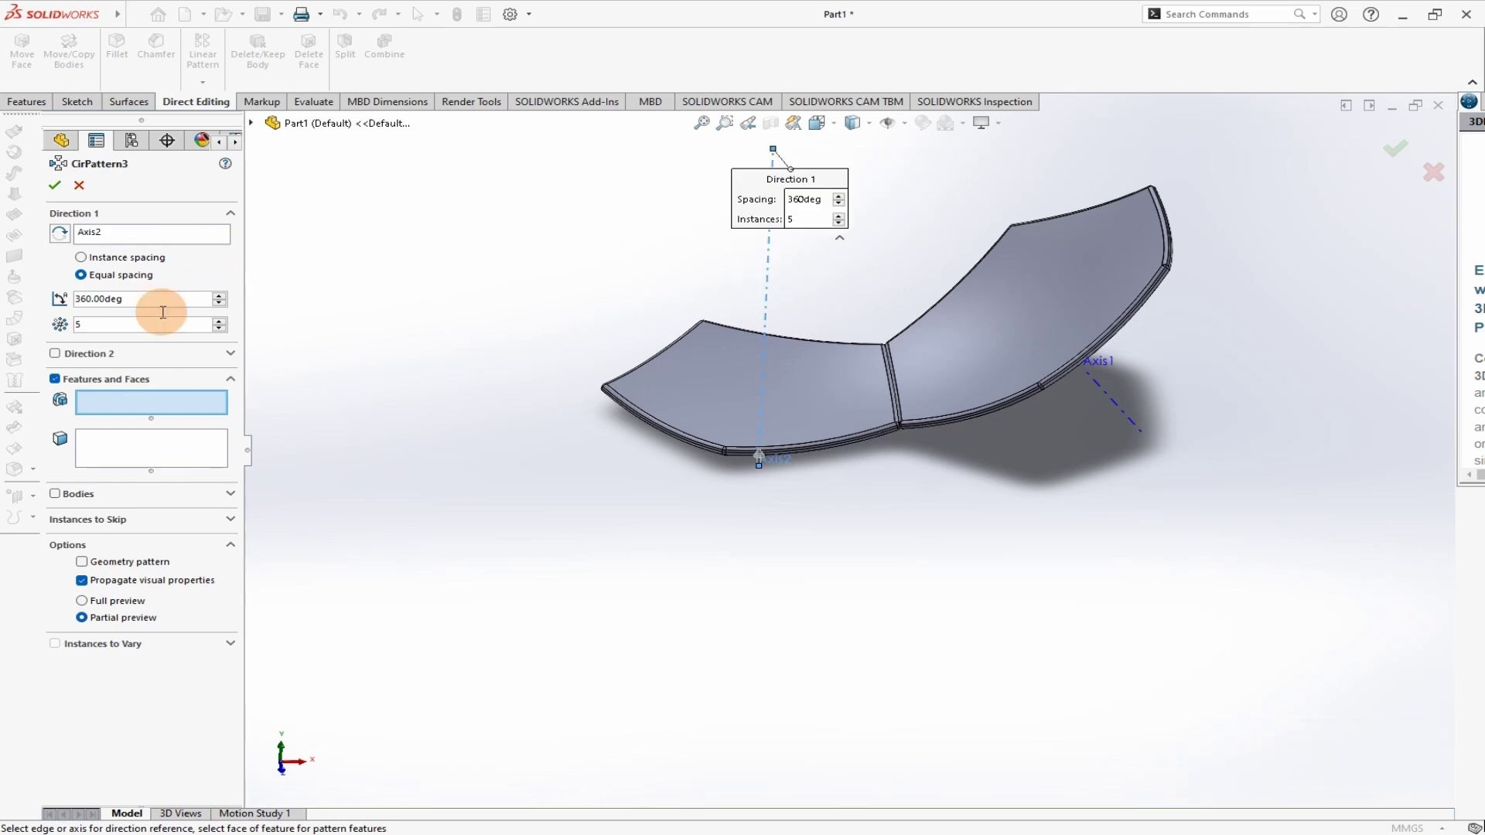
left_click(54, 494)
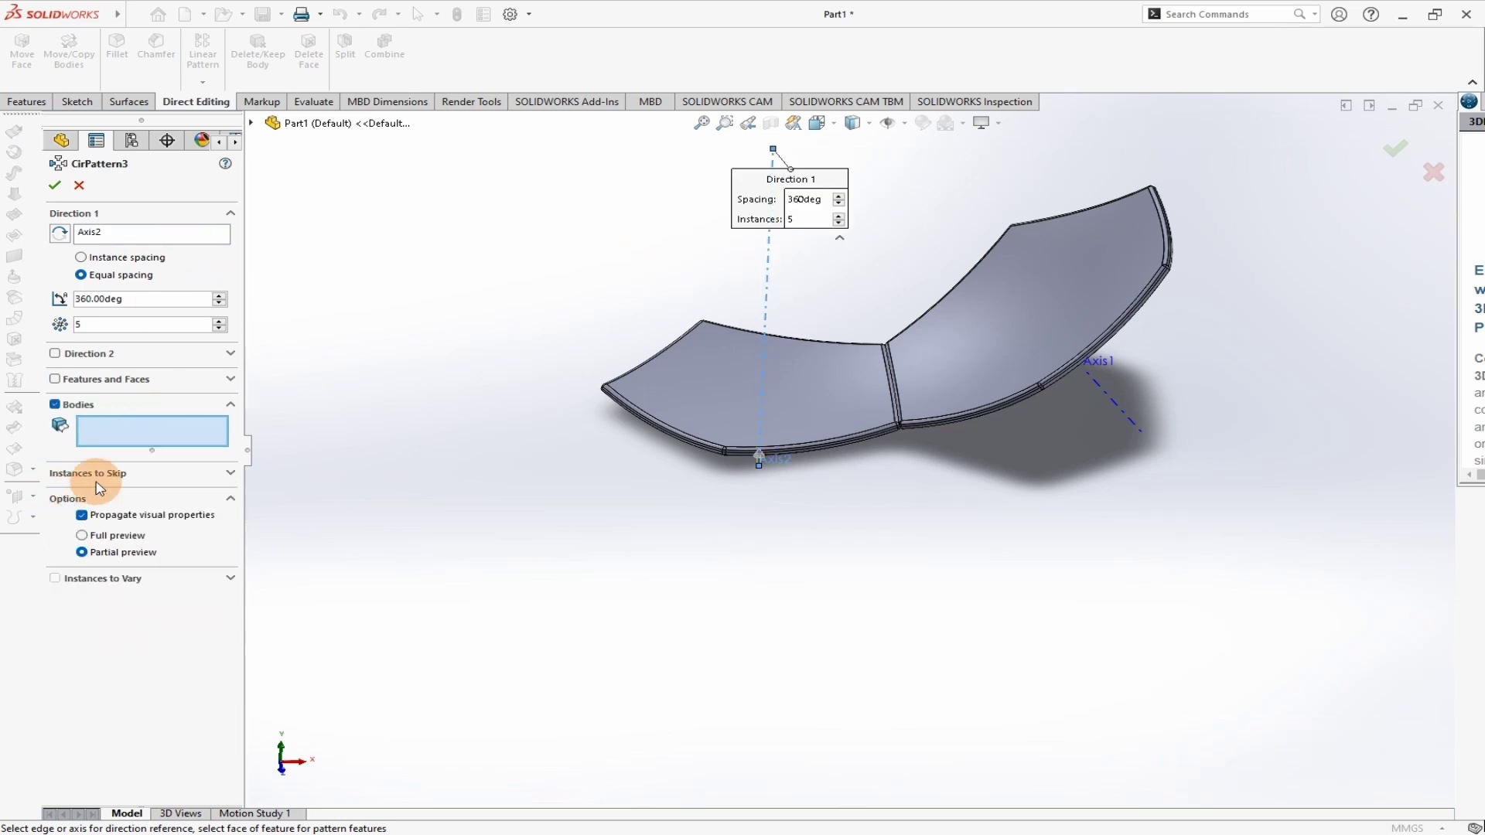
left_click(1016, 333)
scroll(846, 448, "up", 2)
scroll(672, 356, "up", 2)
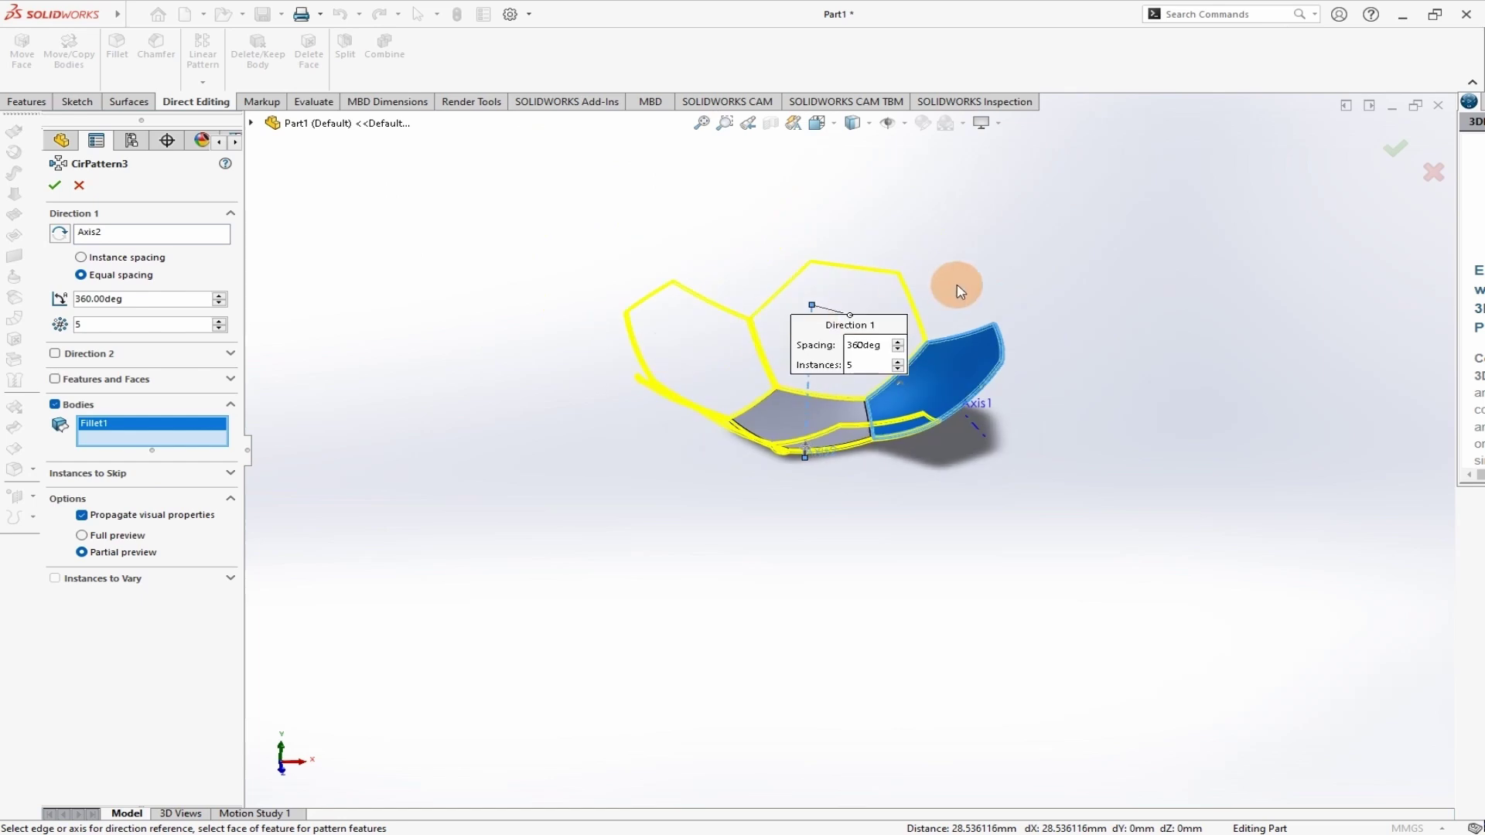
left_click(54, 186)
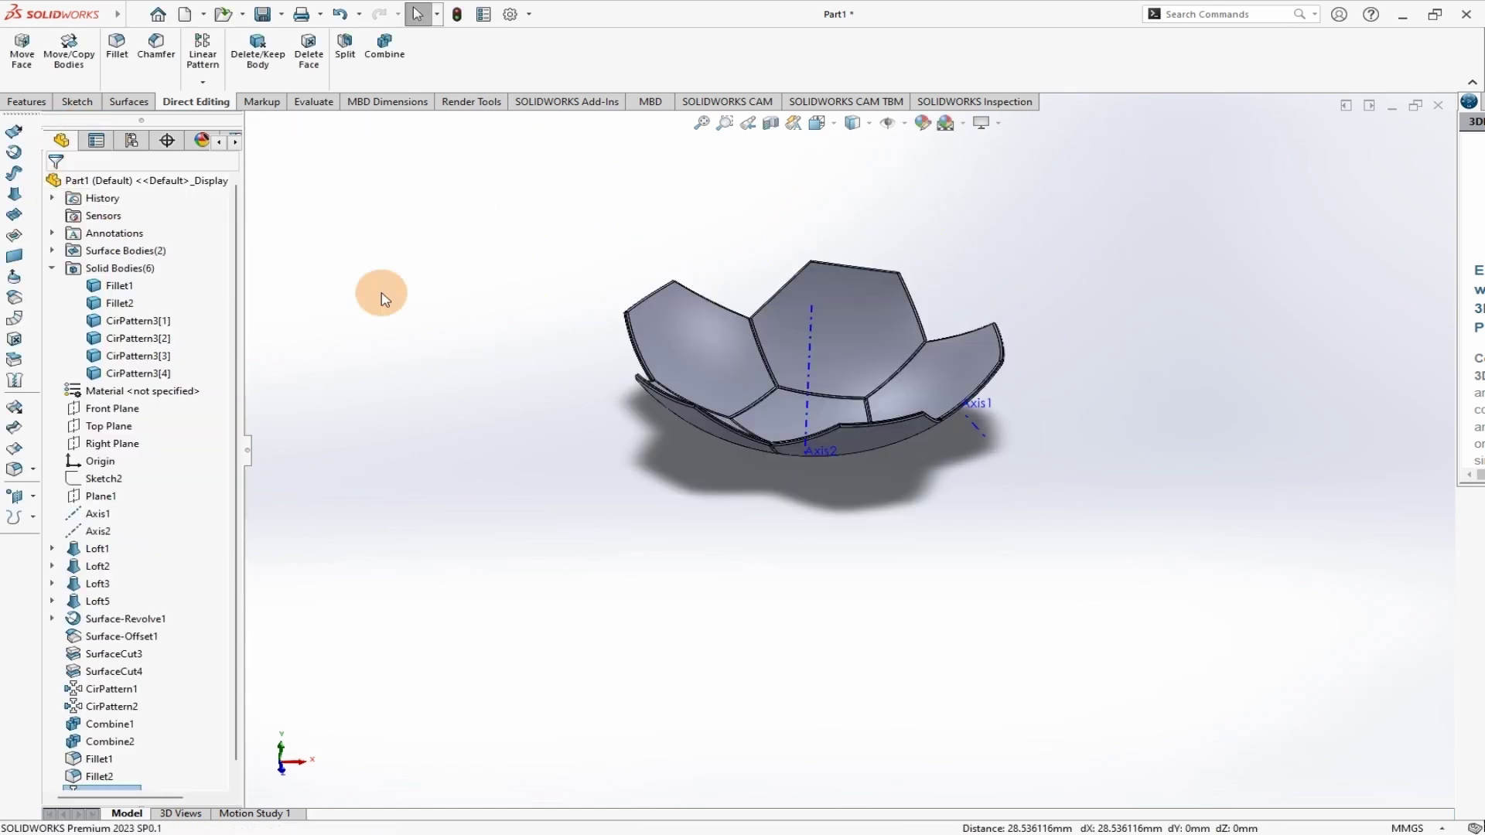
- Make one copy of the pentagonal panel and its rear adjoining hexagonal panel, rotated 120 degrees about Axis1
middle_click_drag(1056, 304, 919, 365)
scroll(911, 396, "down", 2)
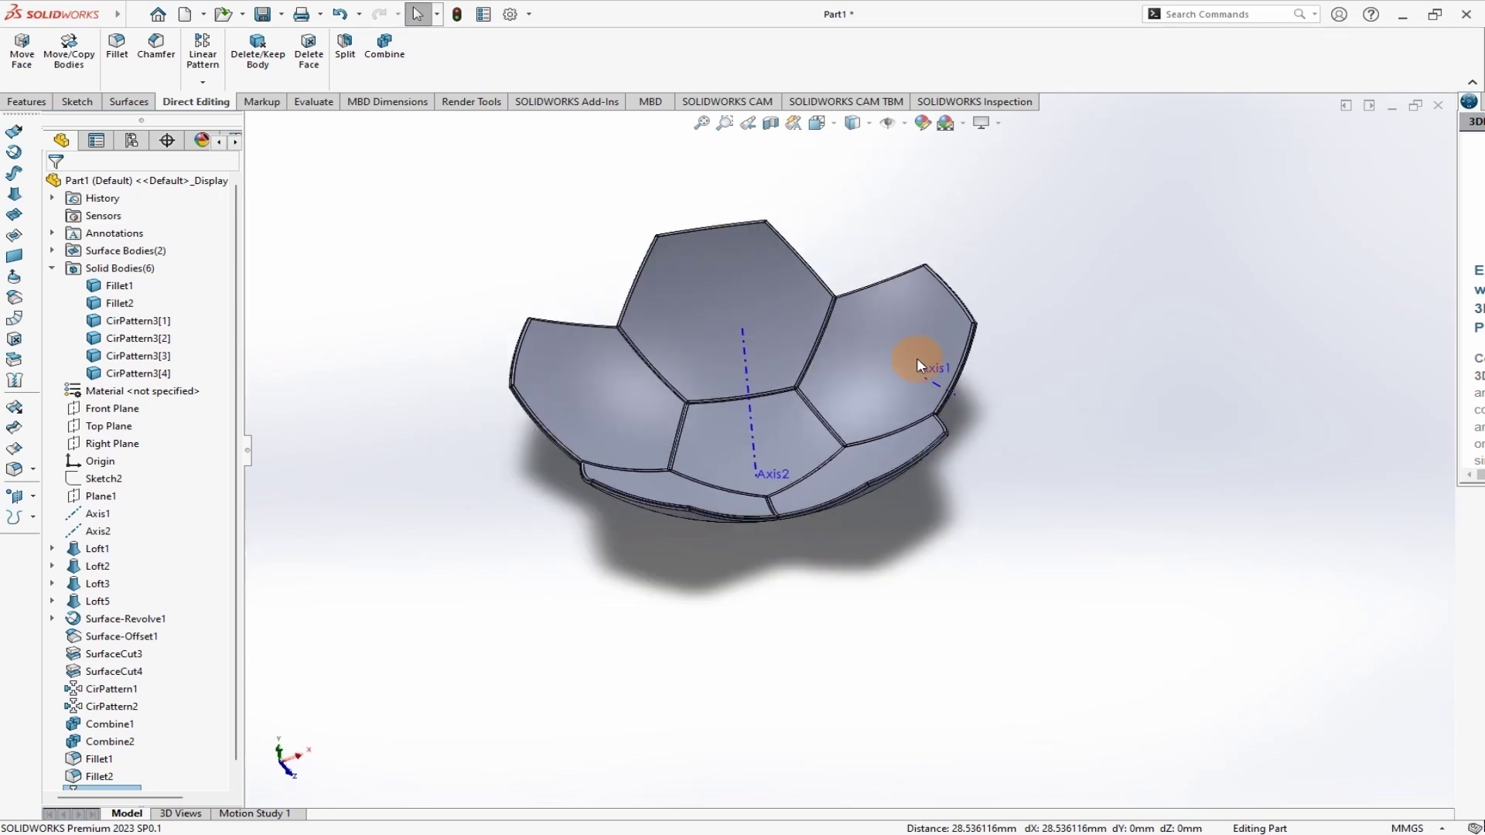
left_click(68, 62)
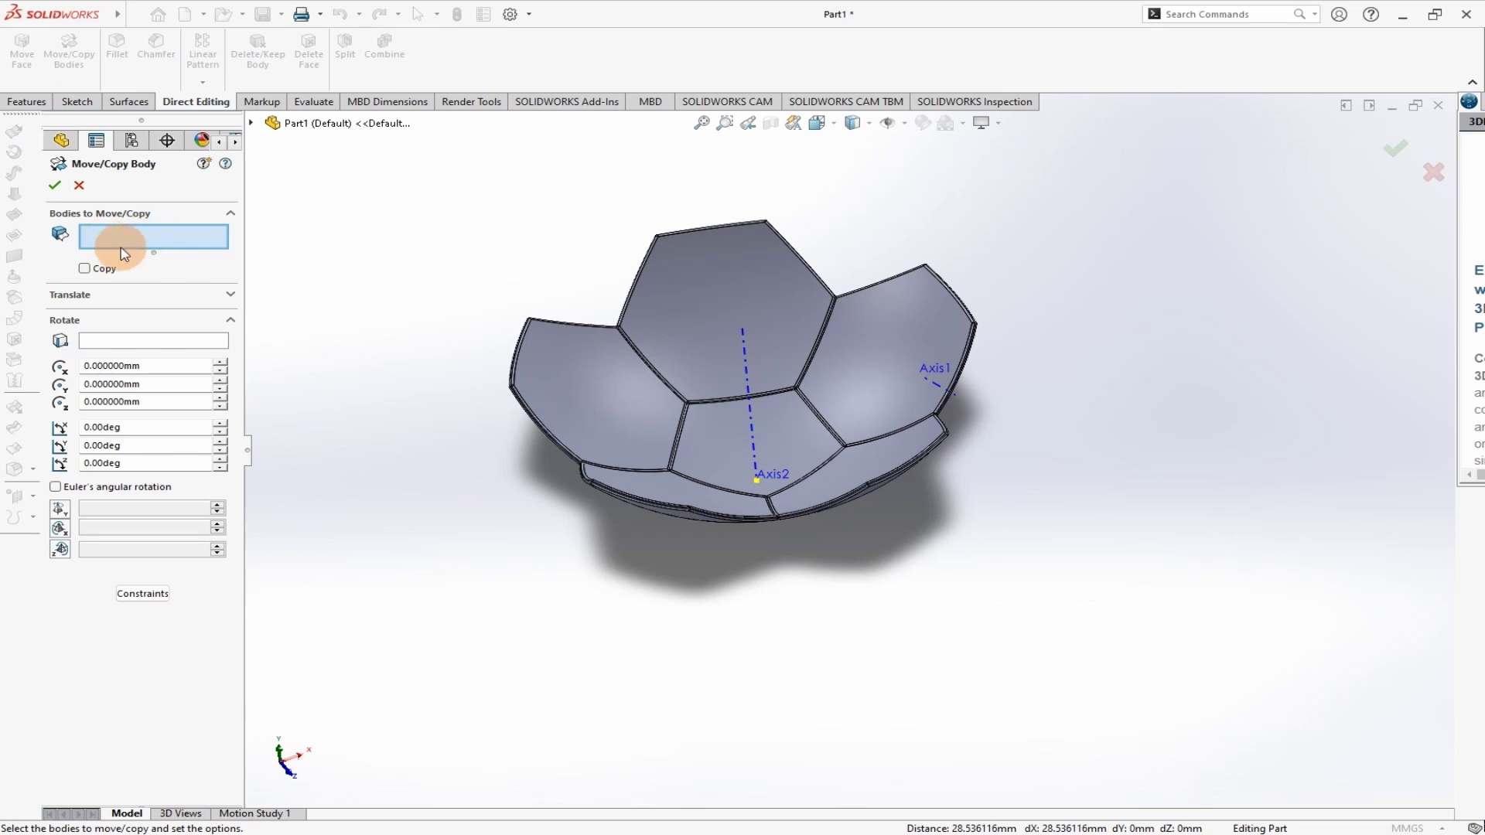
left_click(769, 424)
left_click(754, 305)
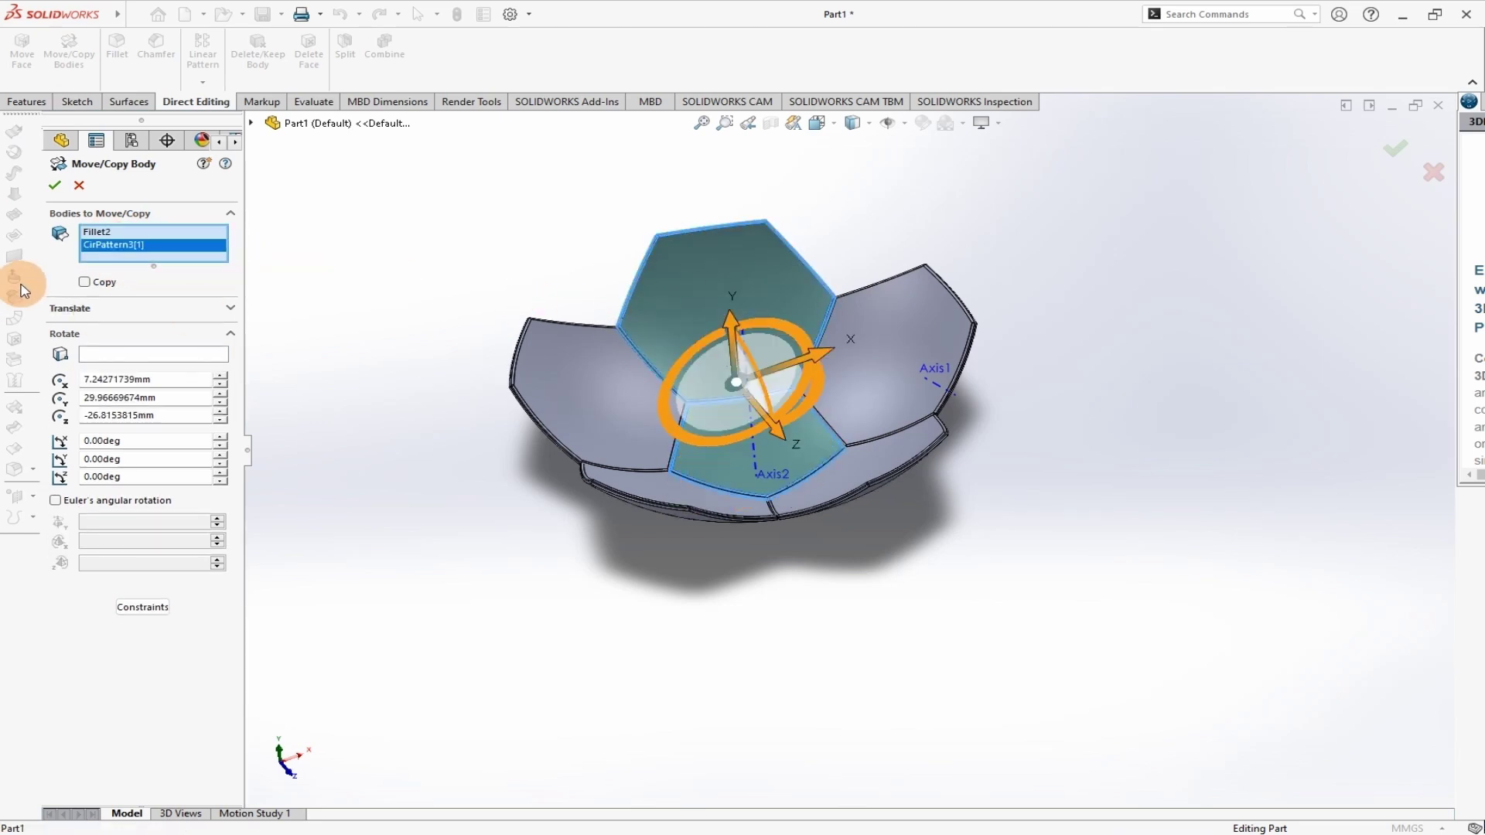
left_click(85, 283)
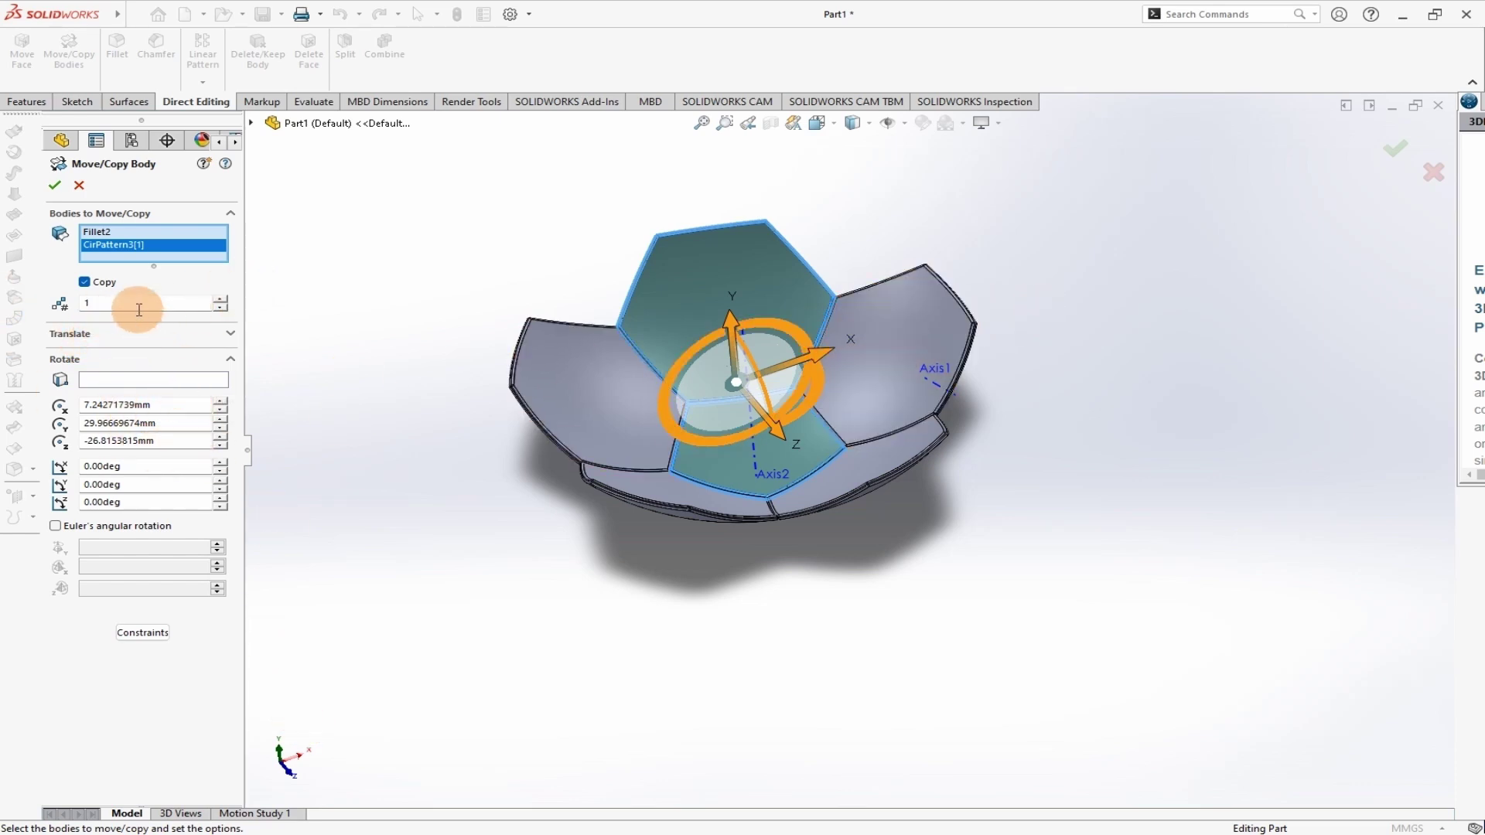
left_click(101, 380)
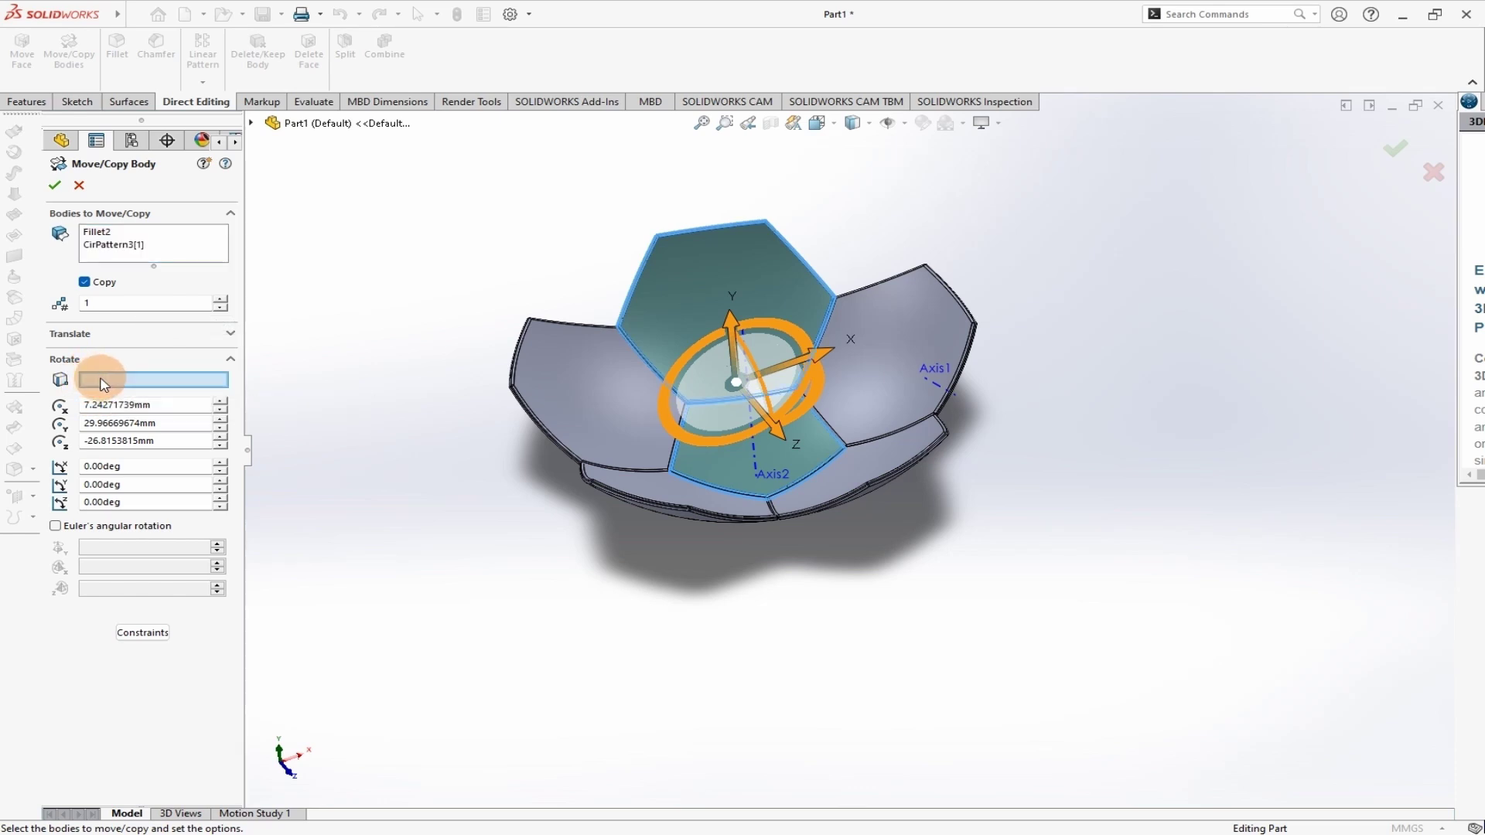
middle_click_drag(1011, 646, 978, 620)
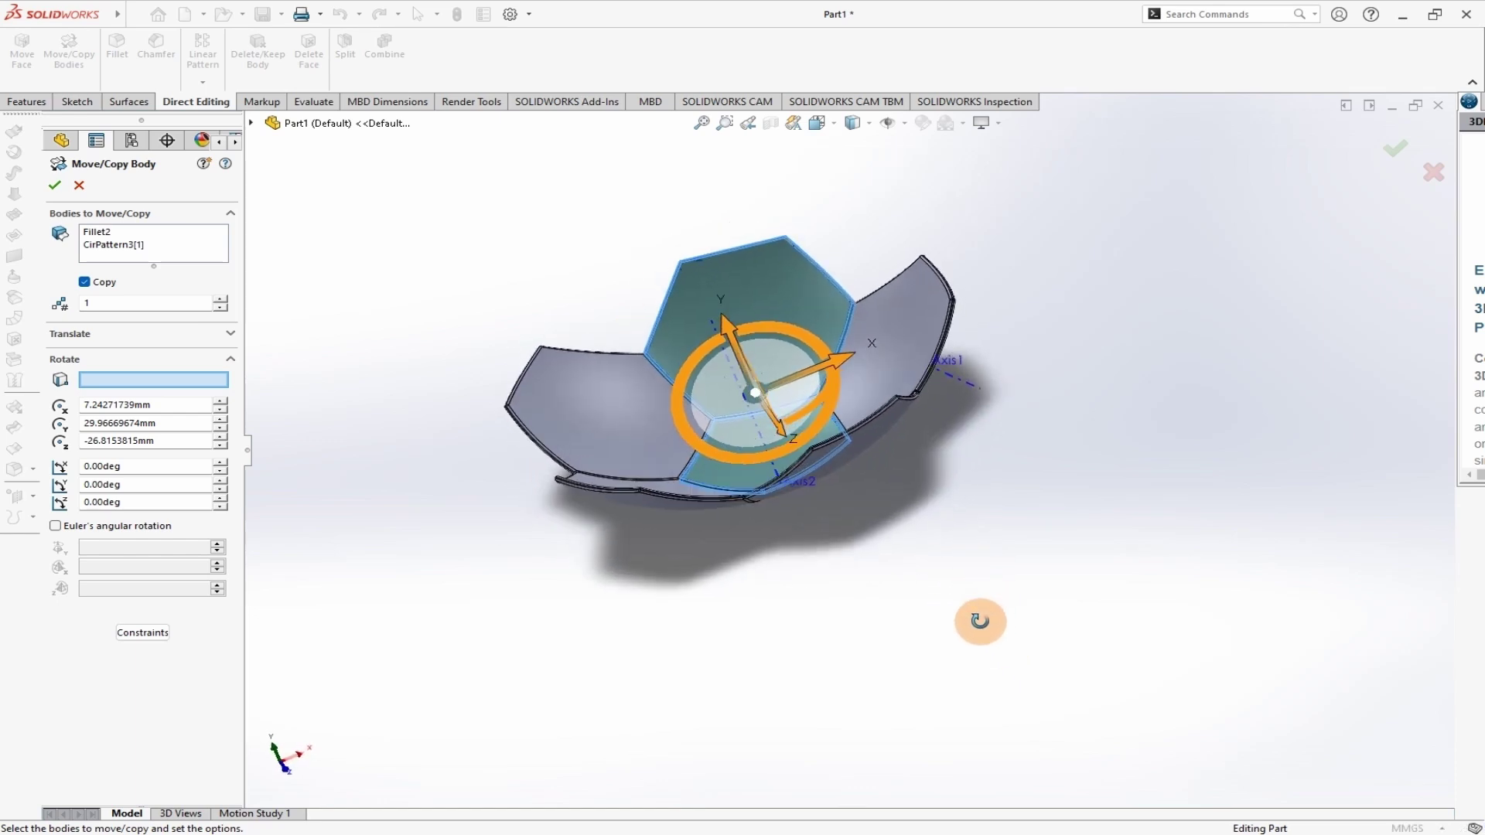
left_click(954, 378)
double_click(140, 409)
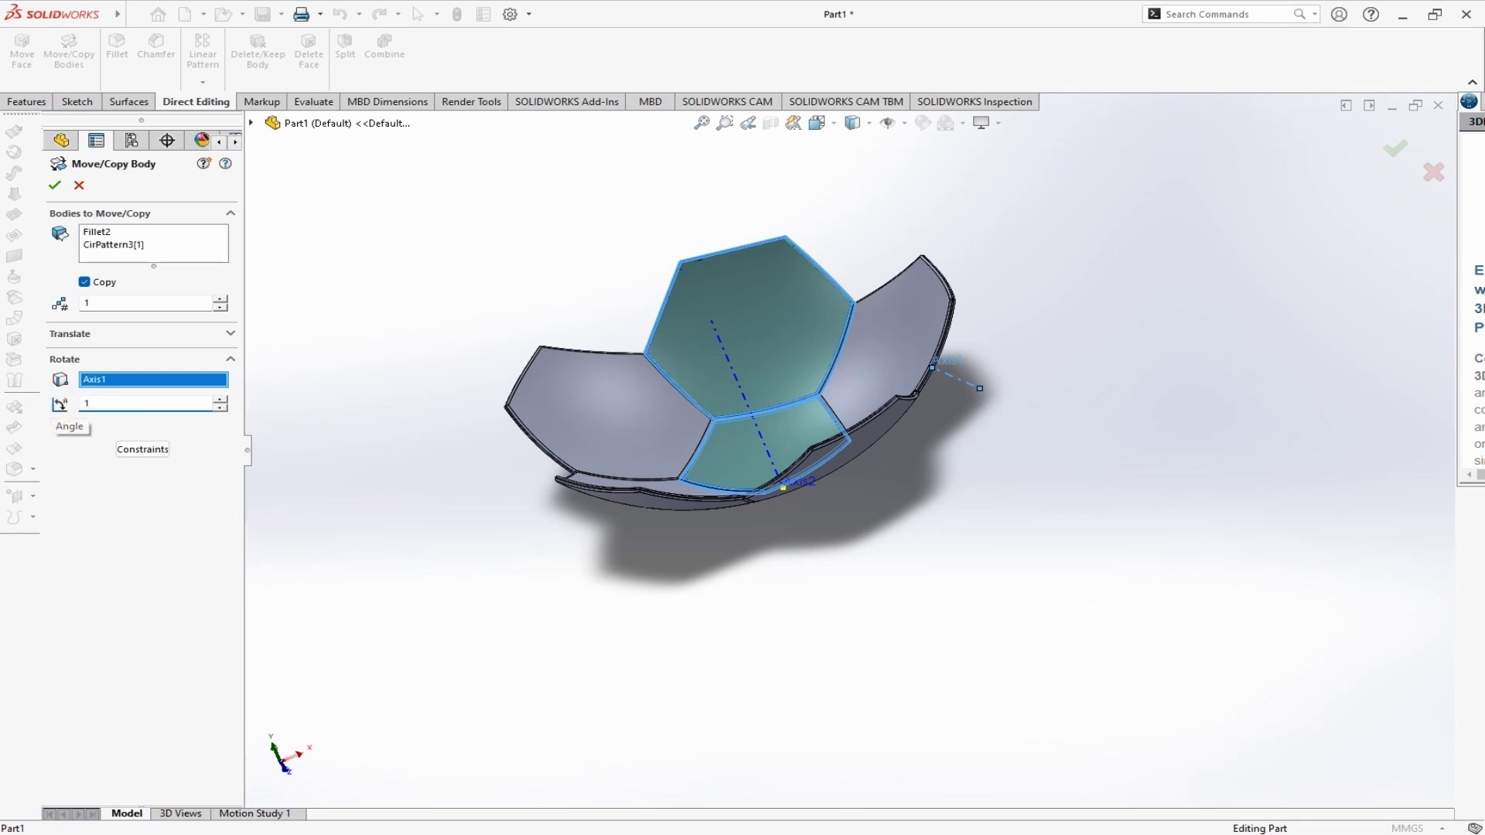
type("120")
key("Return")
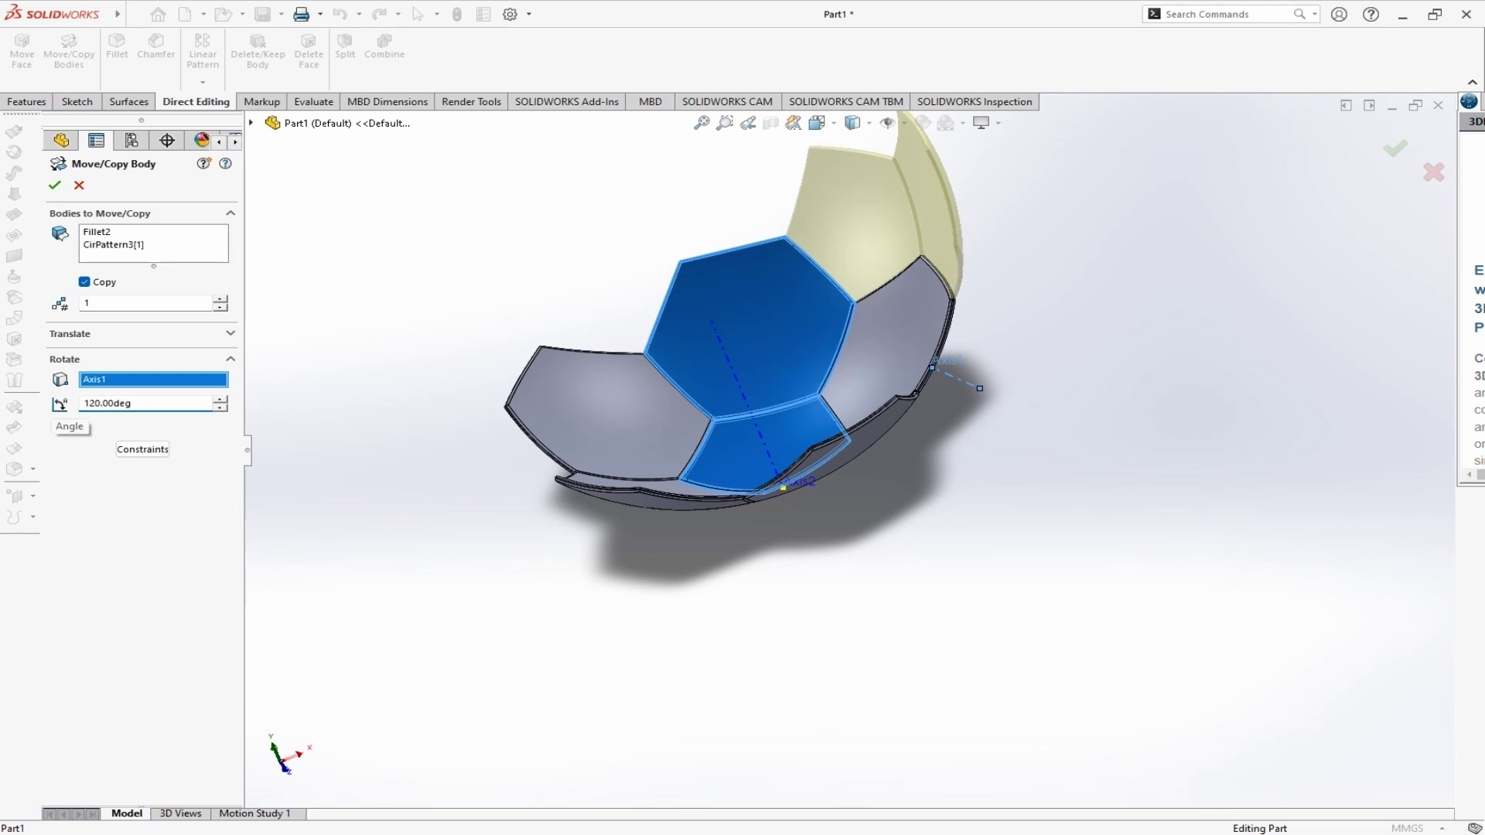
left_click(51, 188)
- Circular-pattern the copied pentagonal and hexagonal panel bodies around Axis2 with 5 equally spaced instances over 360 degrees
middle_click_drag(384, 463, 629, 504)
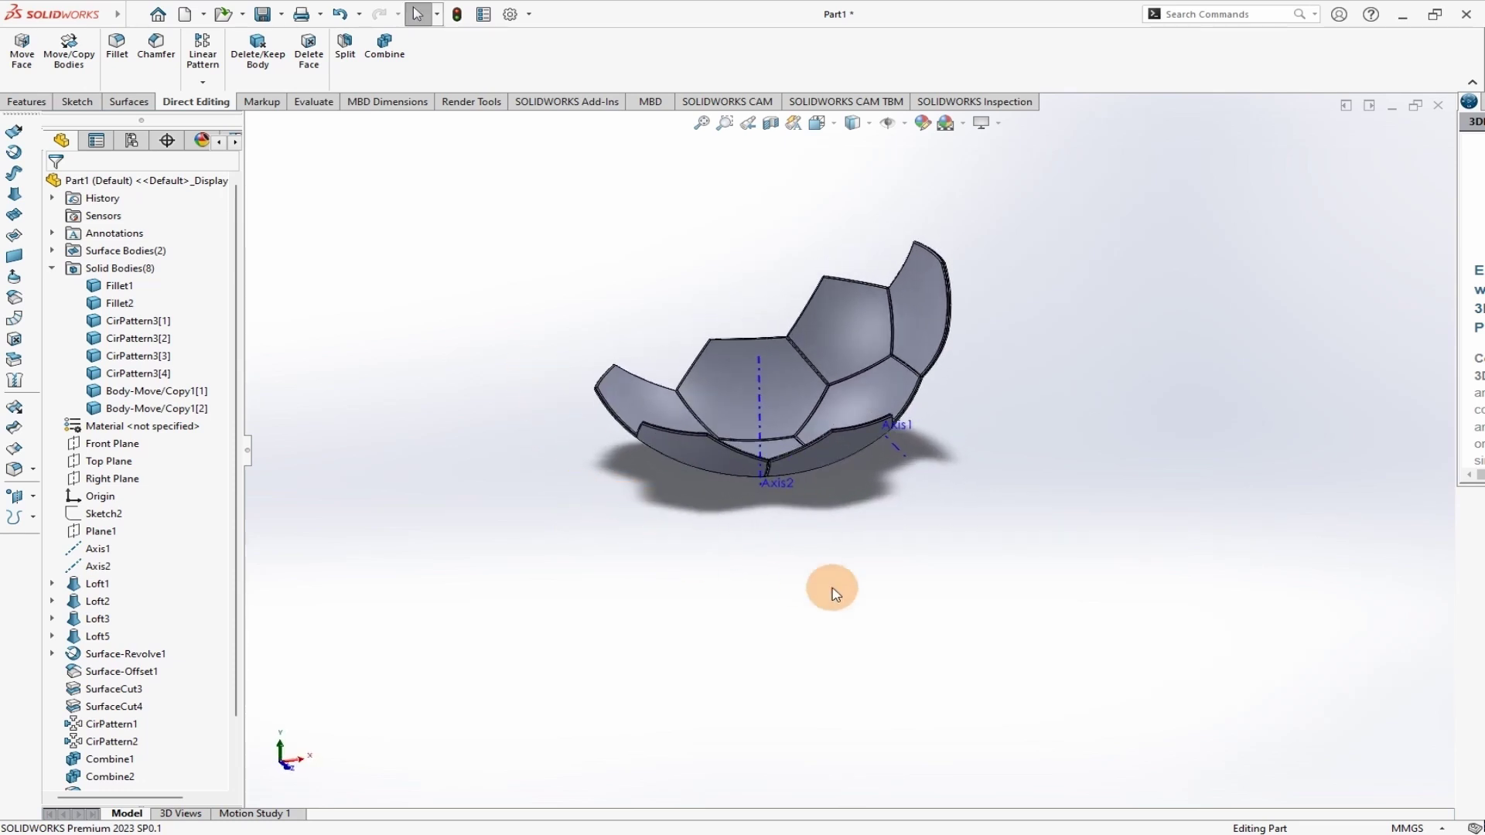
right_click(546, 275)
mouse_move(736, 322)
left_click(824, 346)
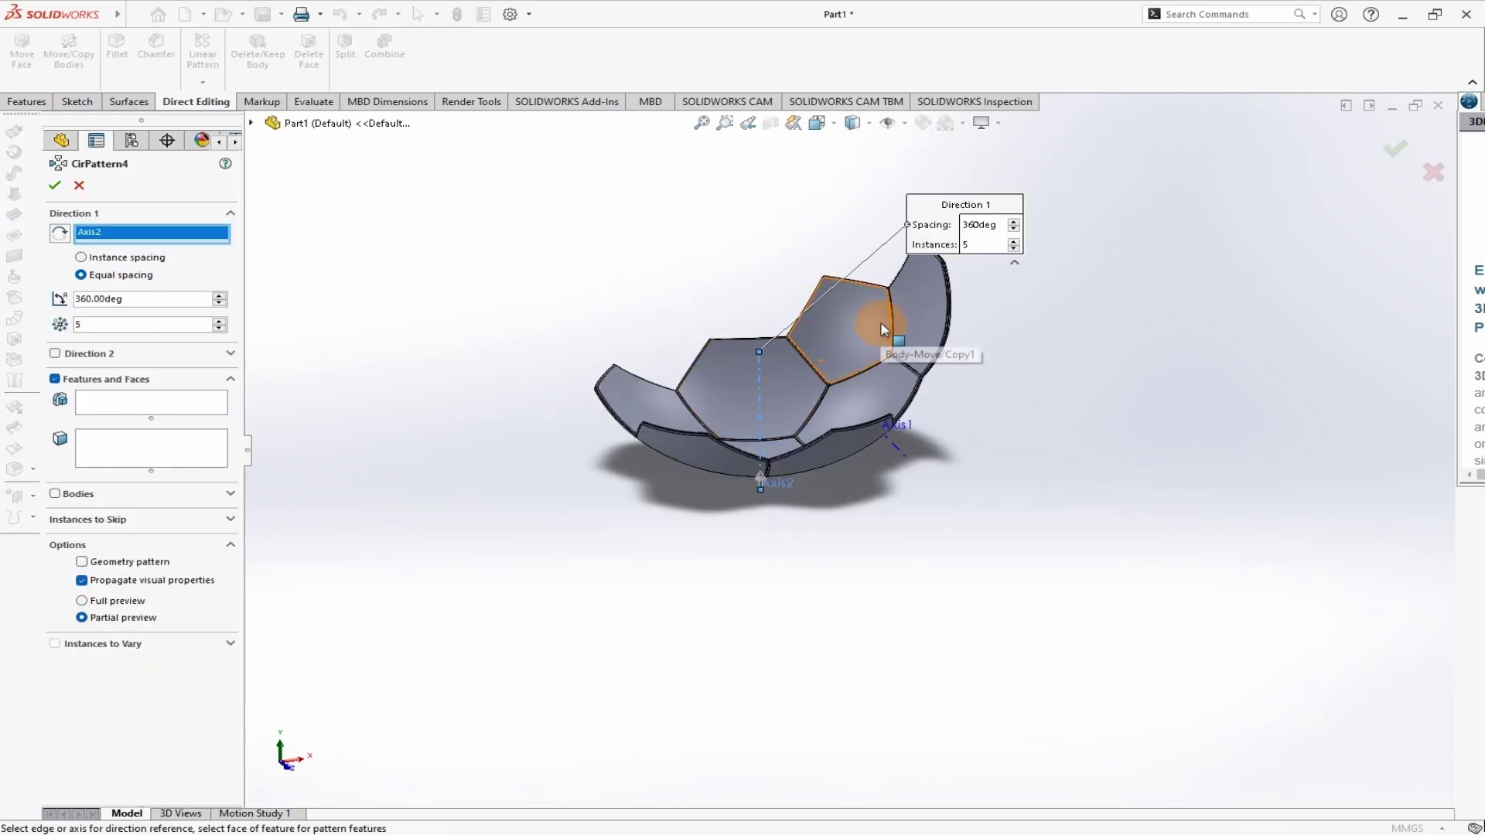
left_click(55, 494)
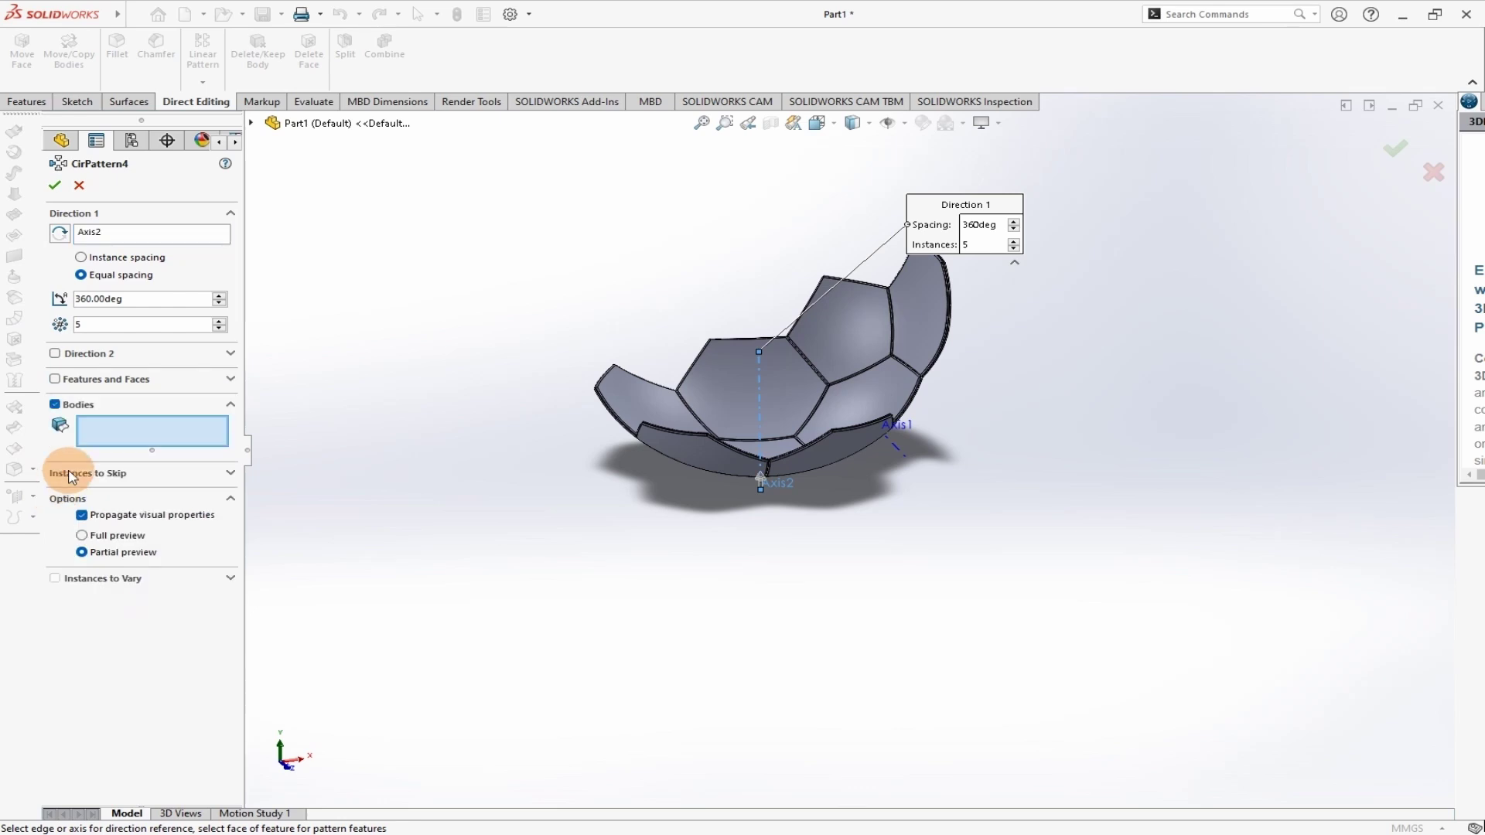
left_click(855, 320)
left_click(915, 321)
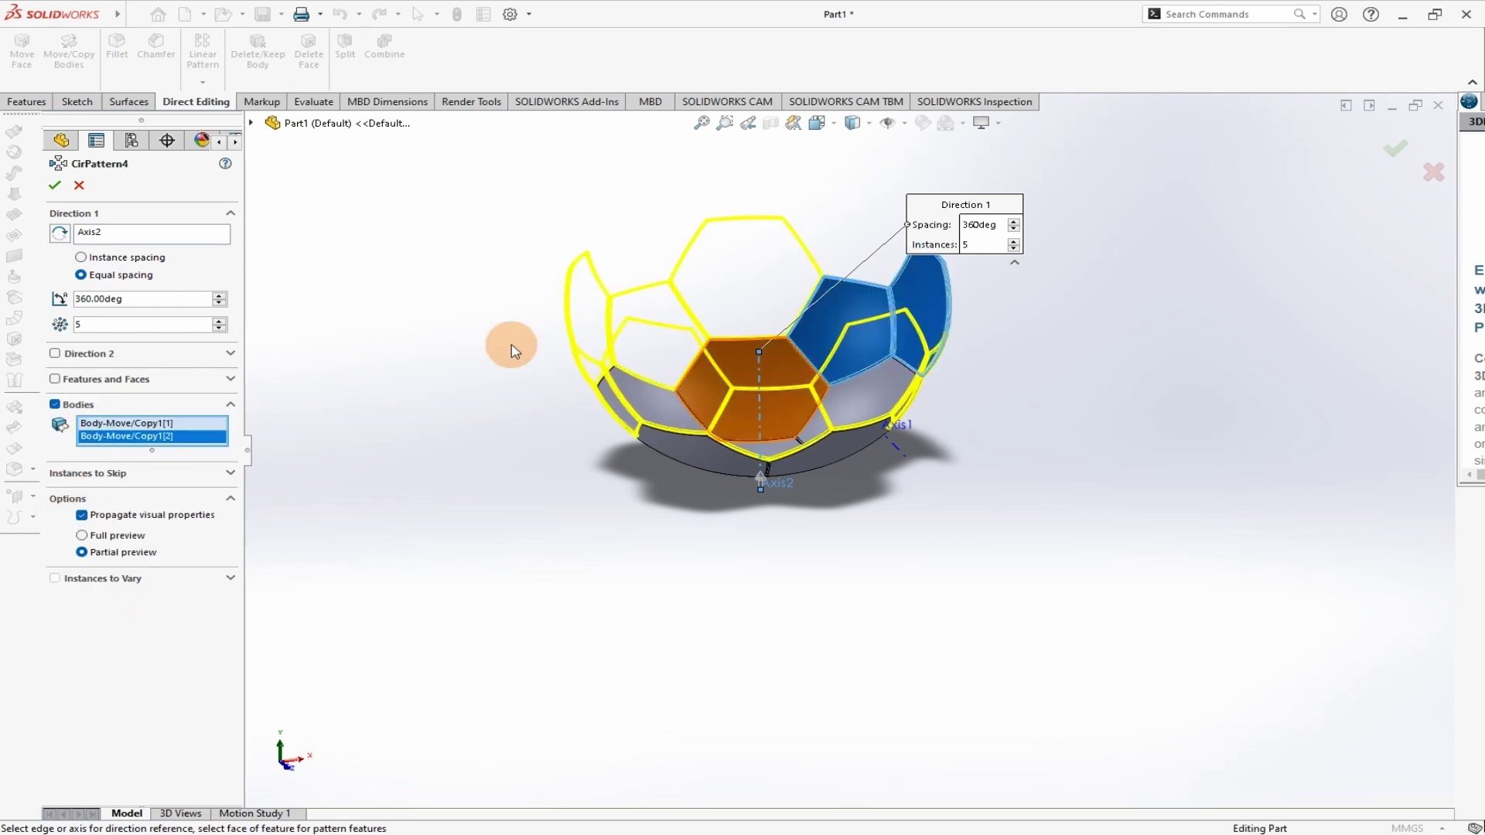
left_click(50, 185)
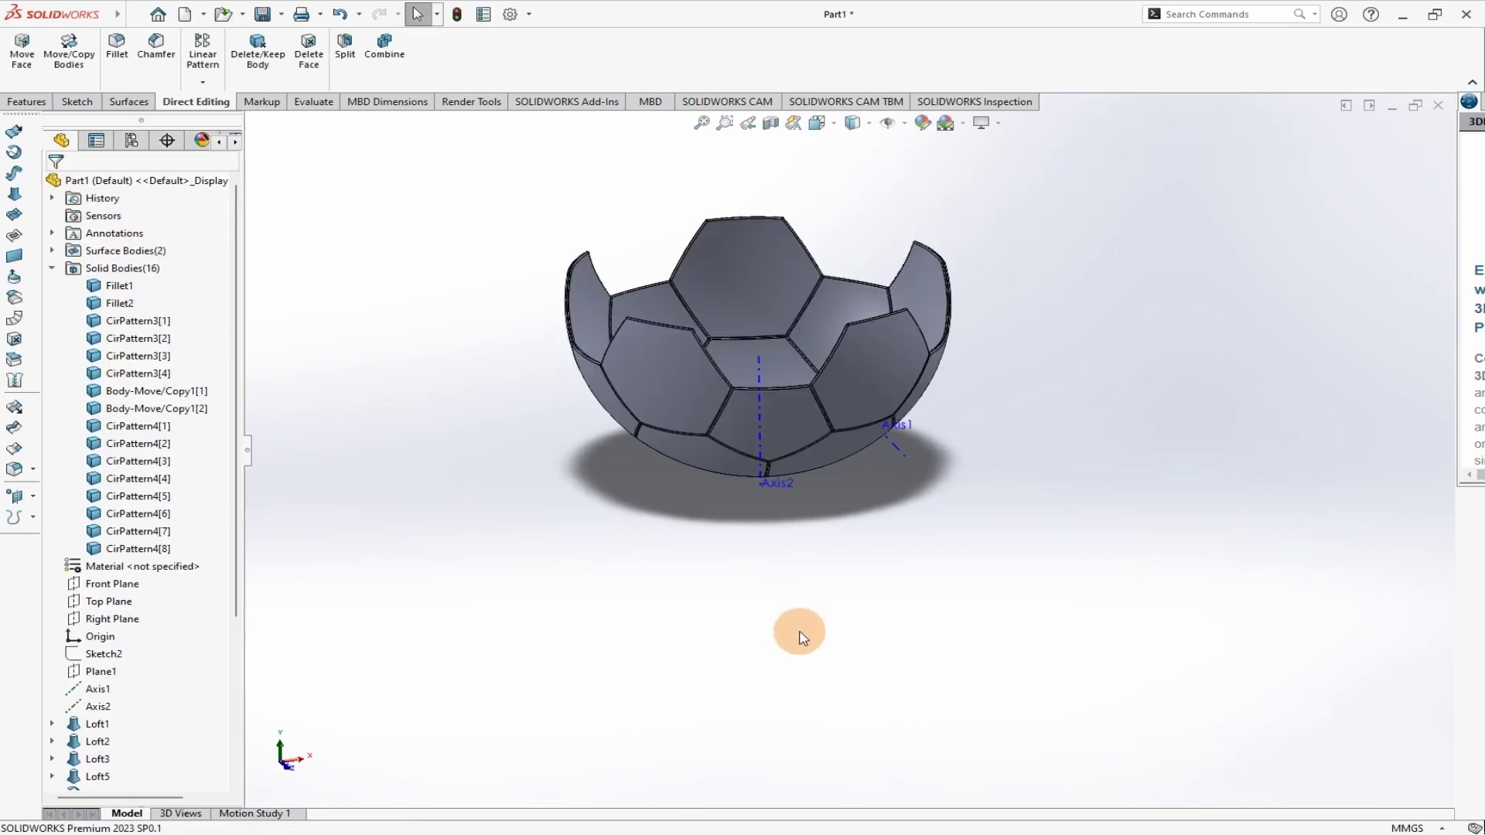
middle_click_drag(850, 611, 796, 603)
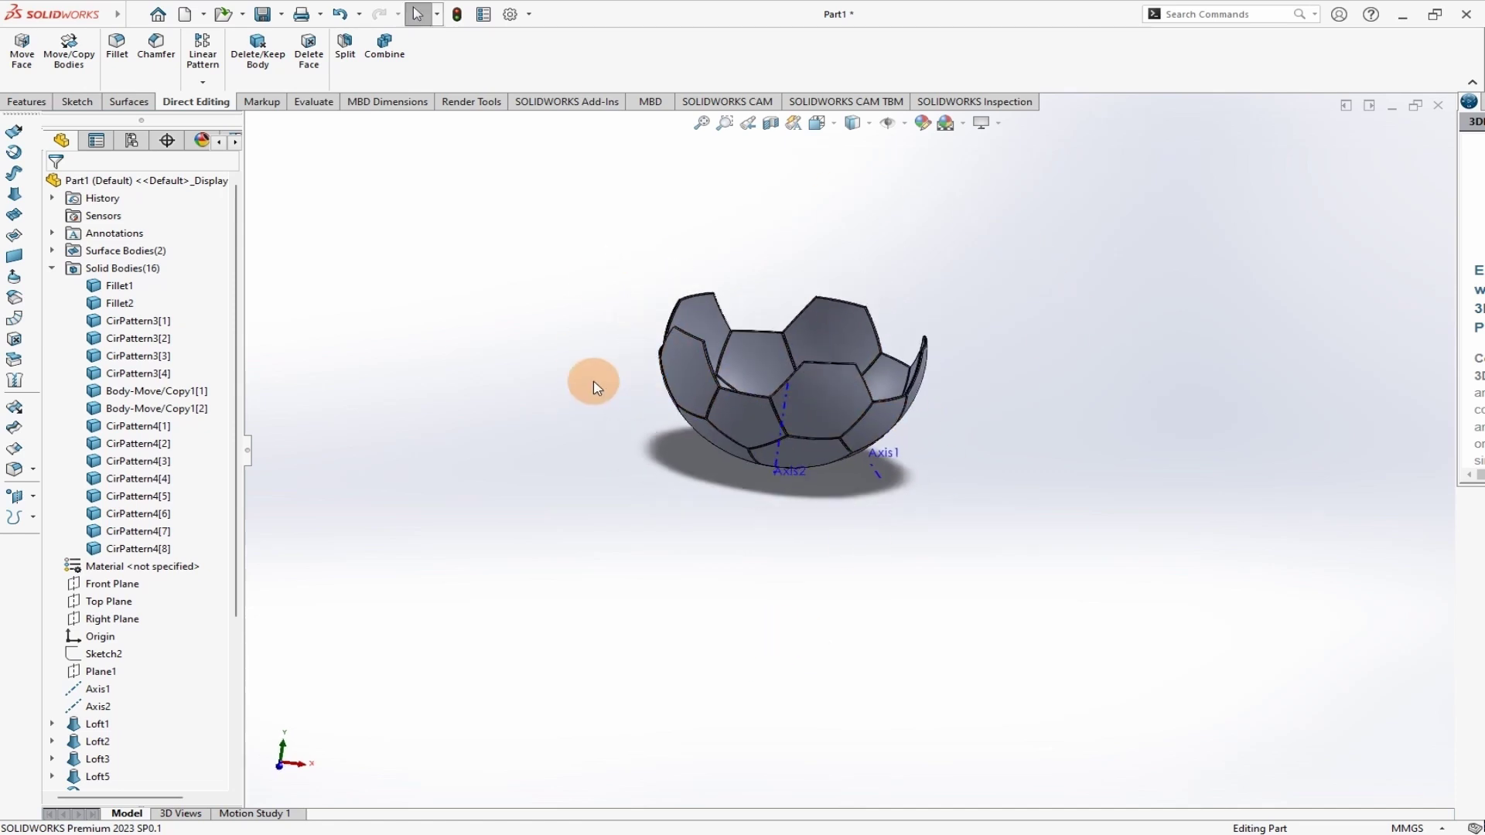
scroll(832, 332, "down", 3)
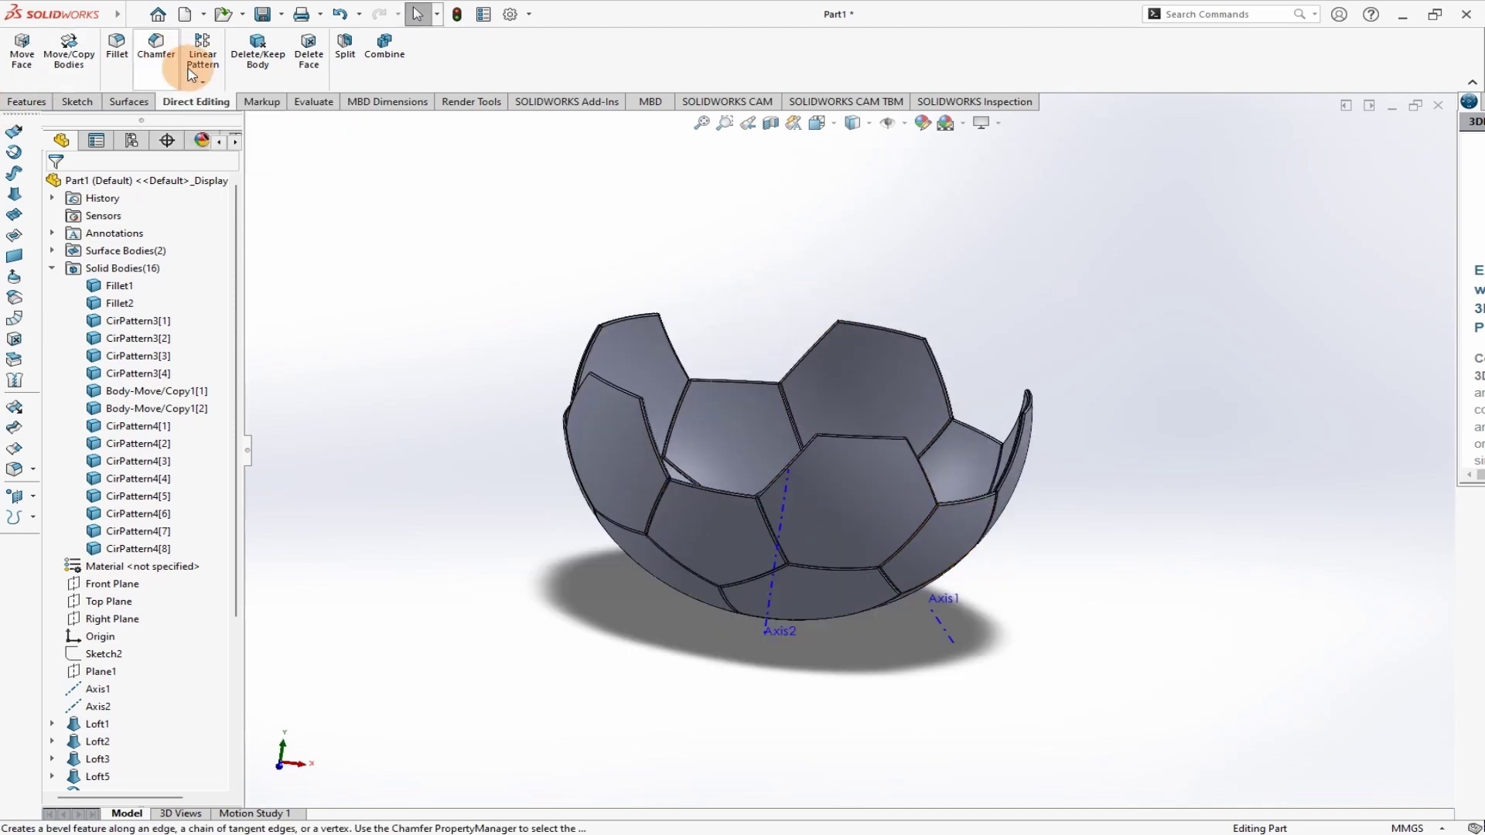
left_click(47, 102)
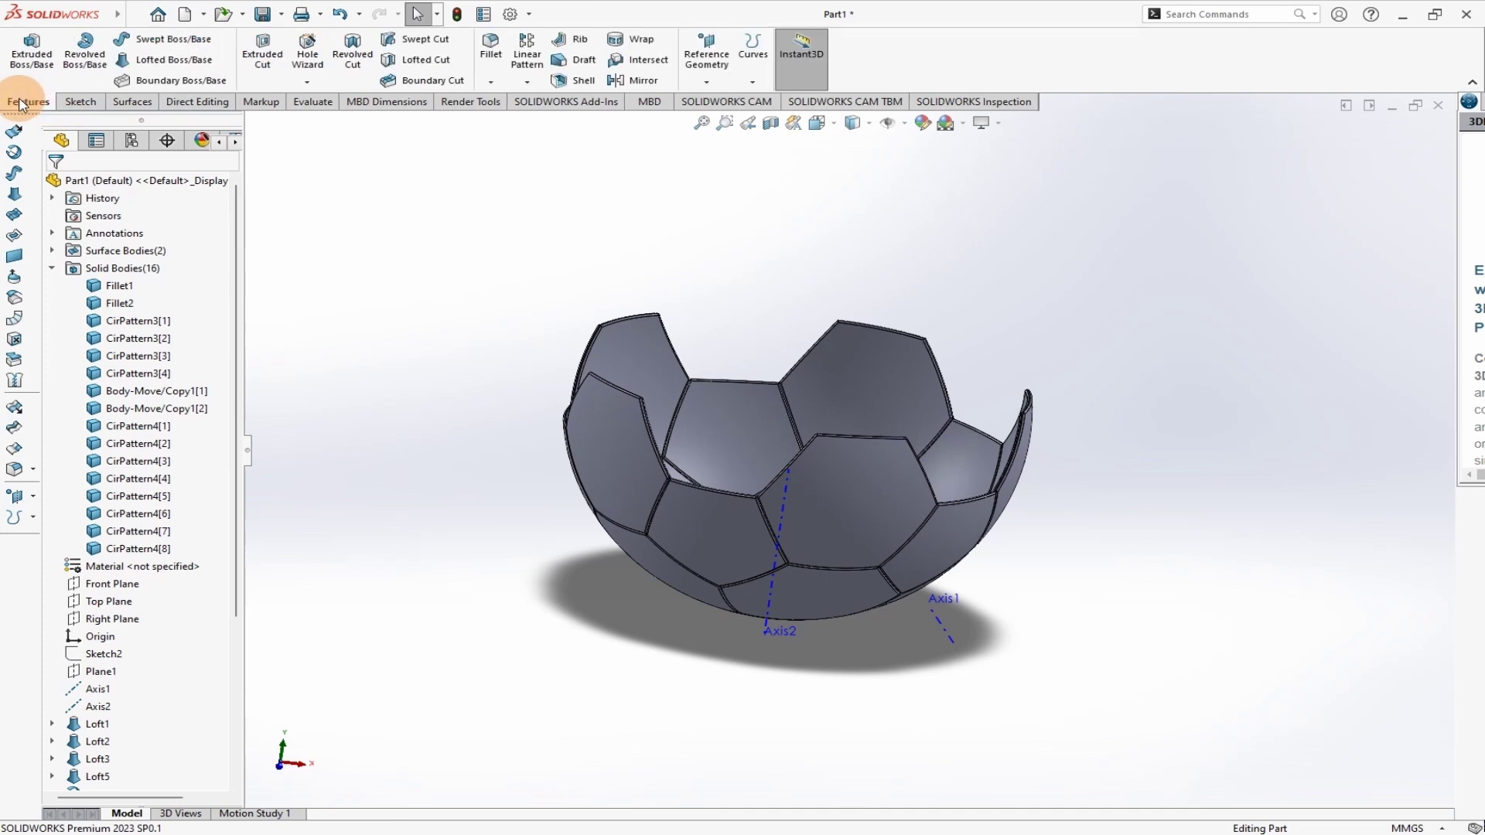
left_click(526, 82)
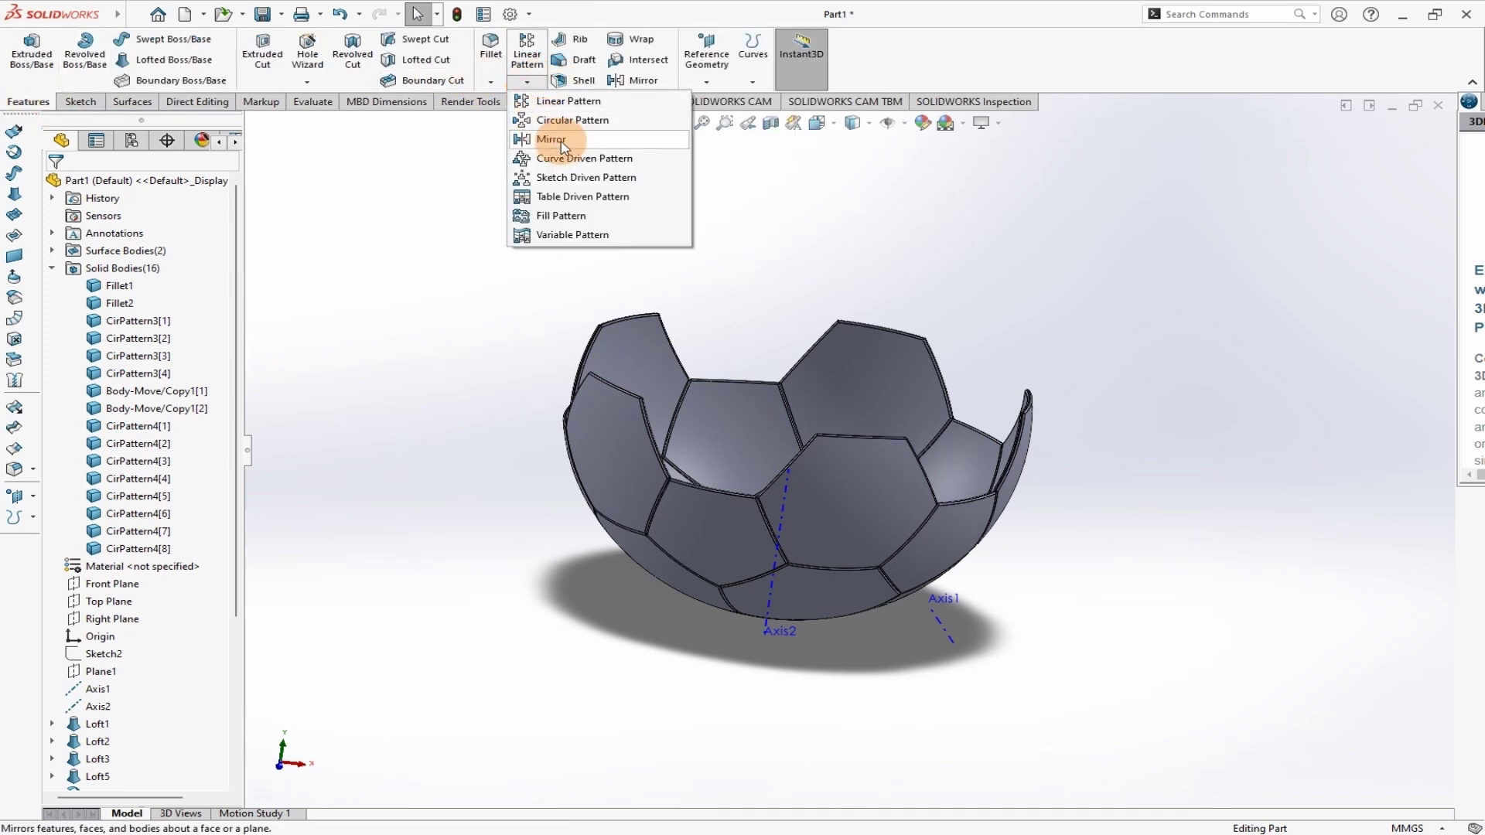
left_click(552, 139)
key("z")
middle_click_drag(1006, 567, 1031, 586)
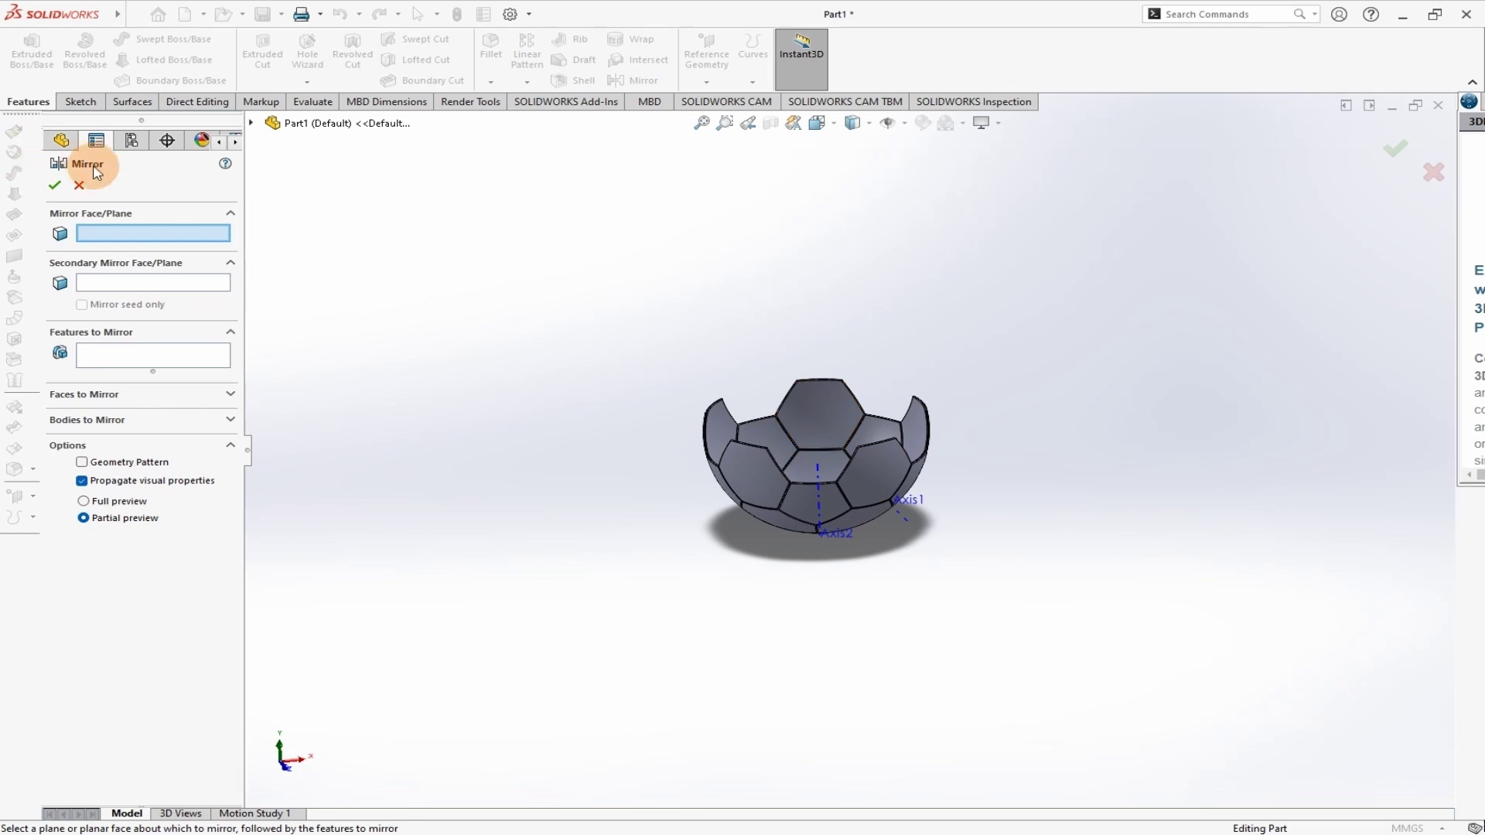
left_click(79, 185)
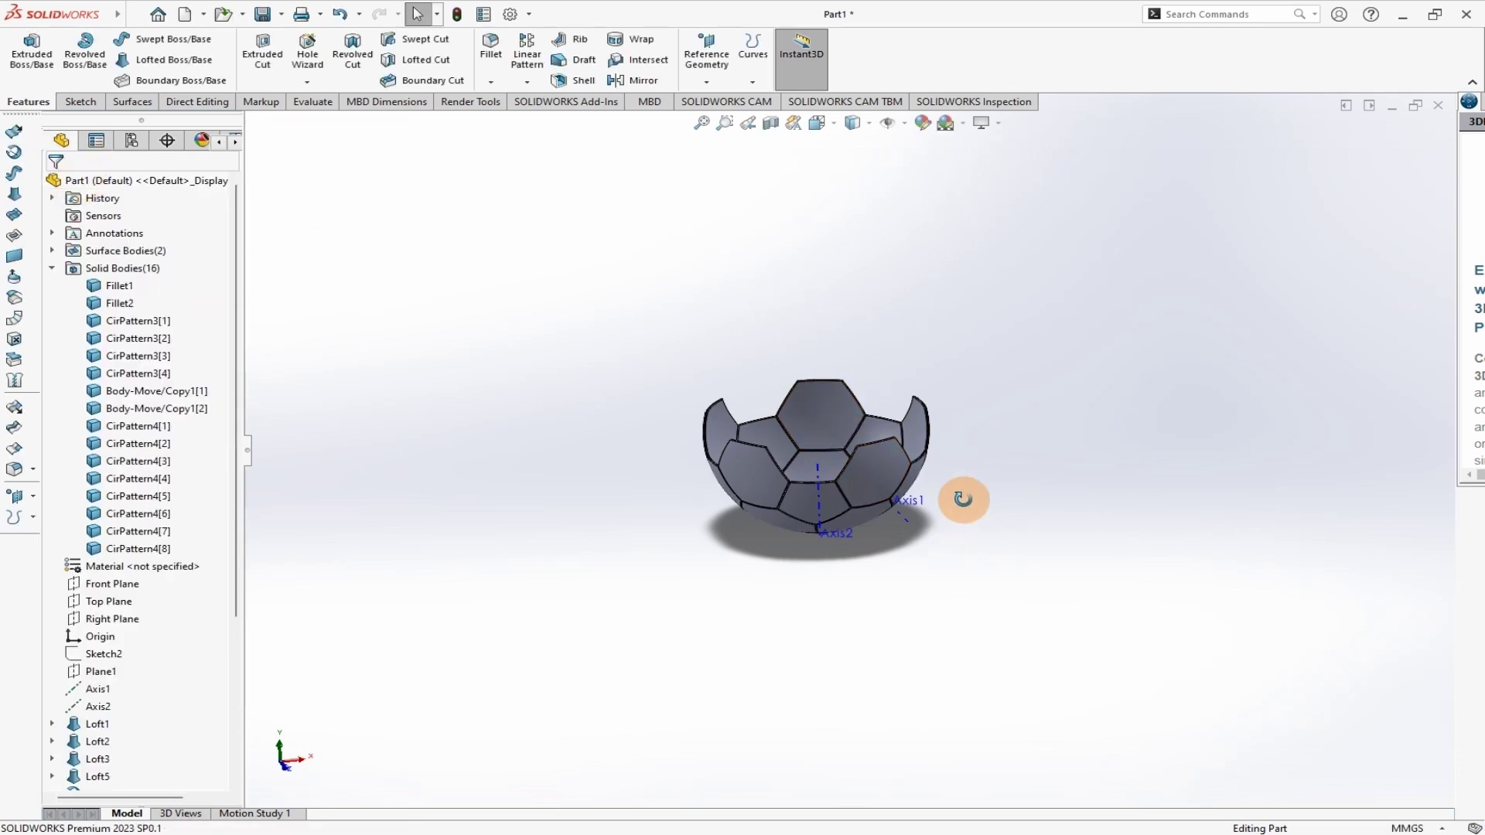
- Create a reference plane parallel to the Top Plane and coincident with Point1 under Loft2
middle_click_drag(963, 499, 987, 564)
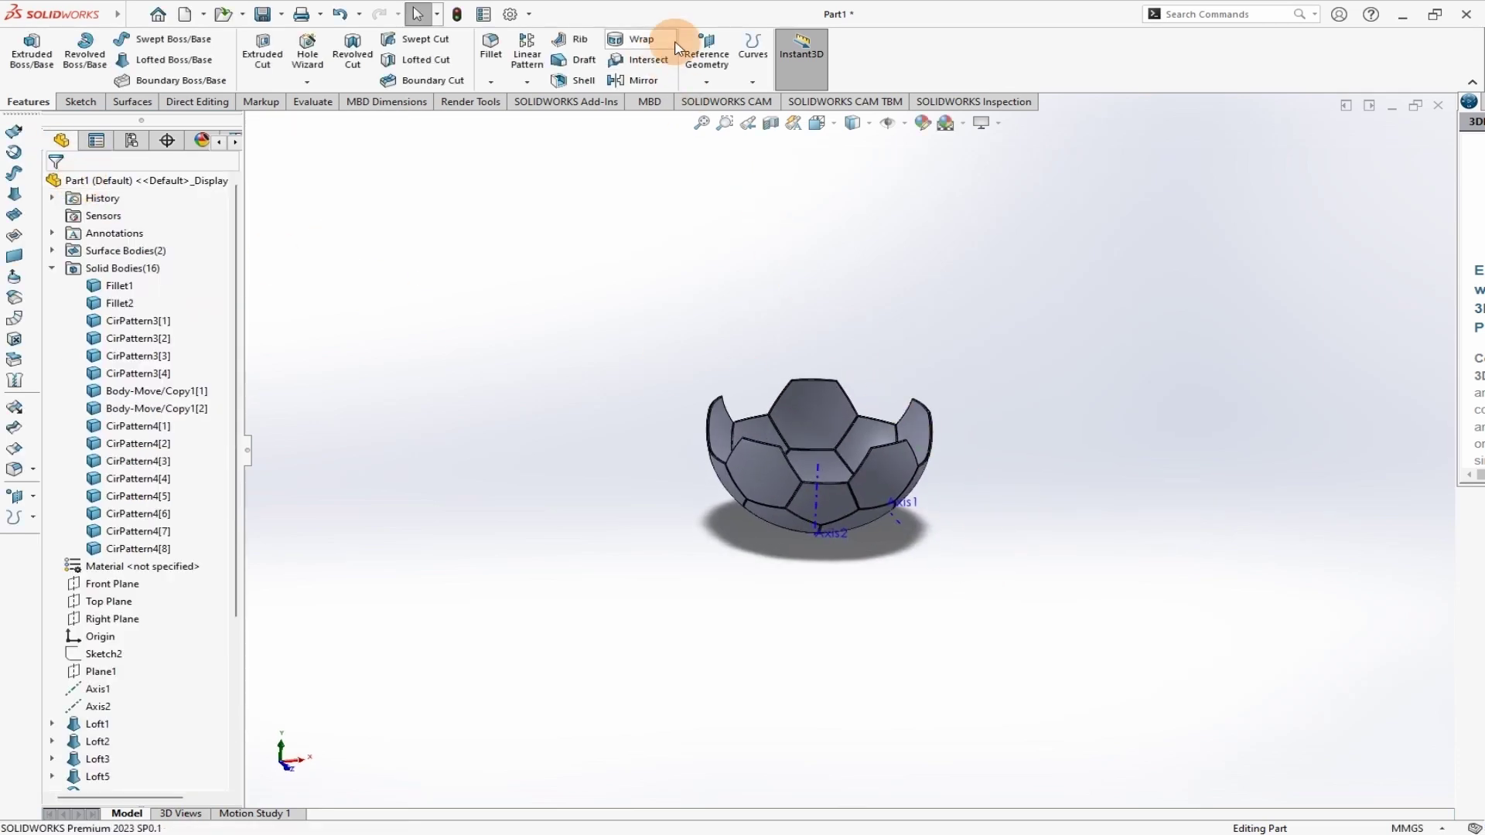
left_click(704, 50)
left_click(714, 104)
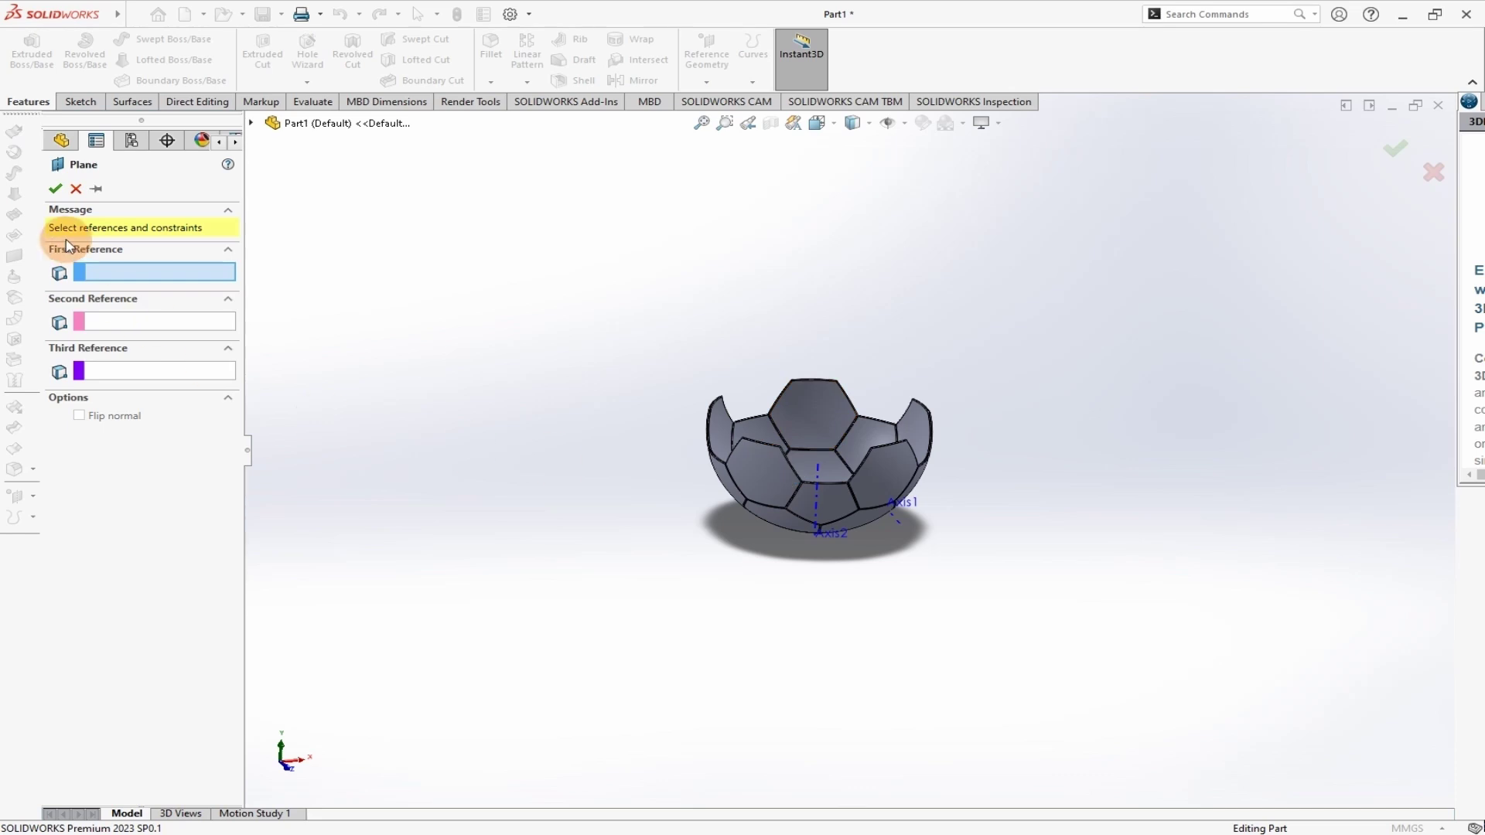
left_click(254, 125)
left_click(300, 197)
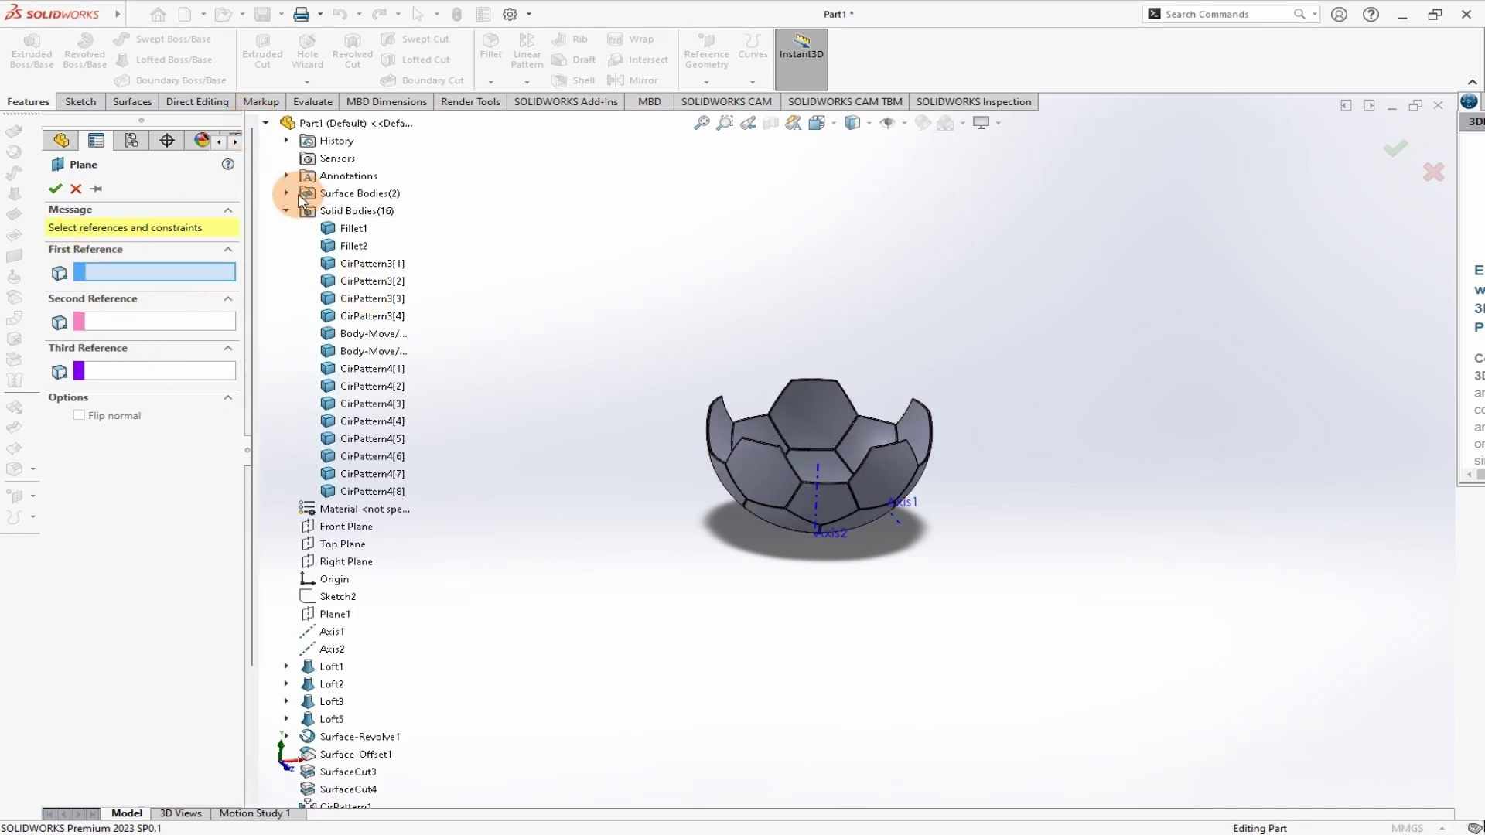
left_click(342, 543)
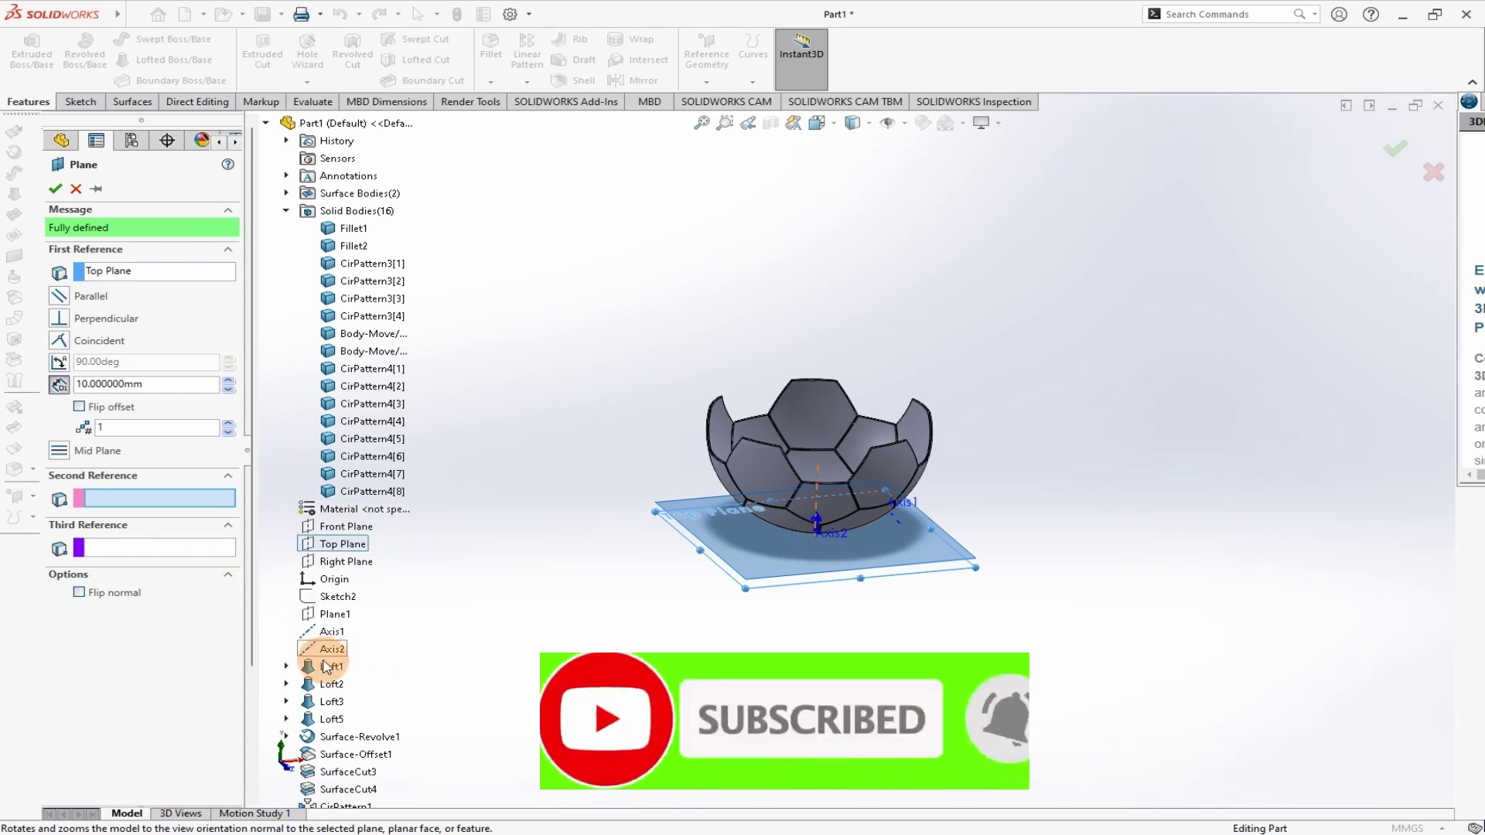
scroll(360, 708, "down", 2)
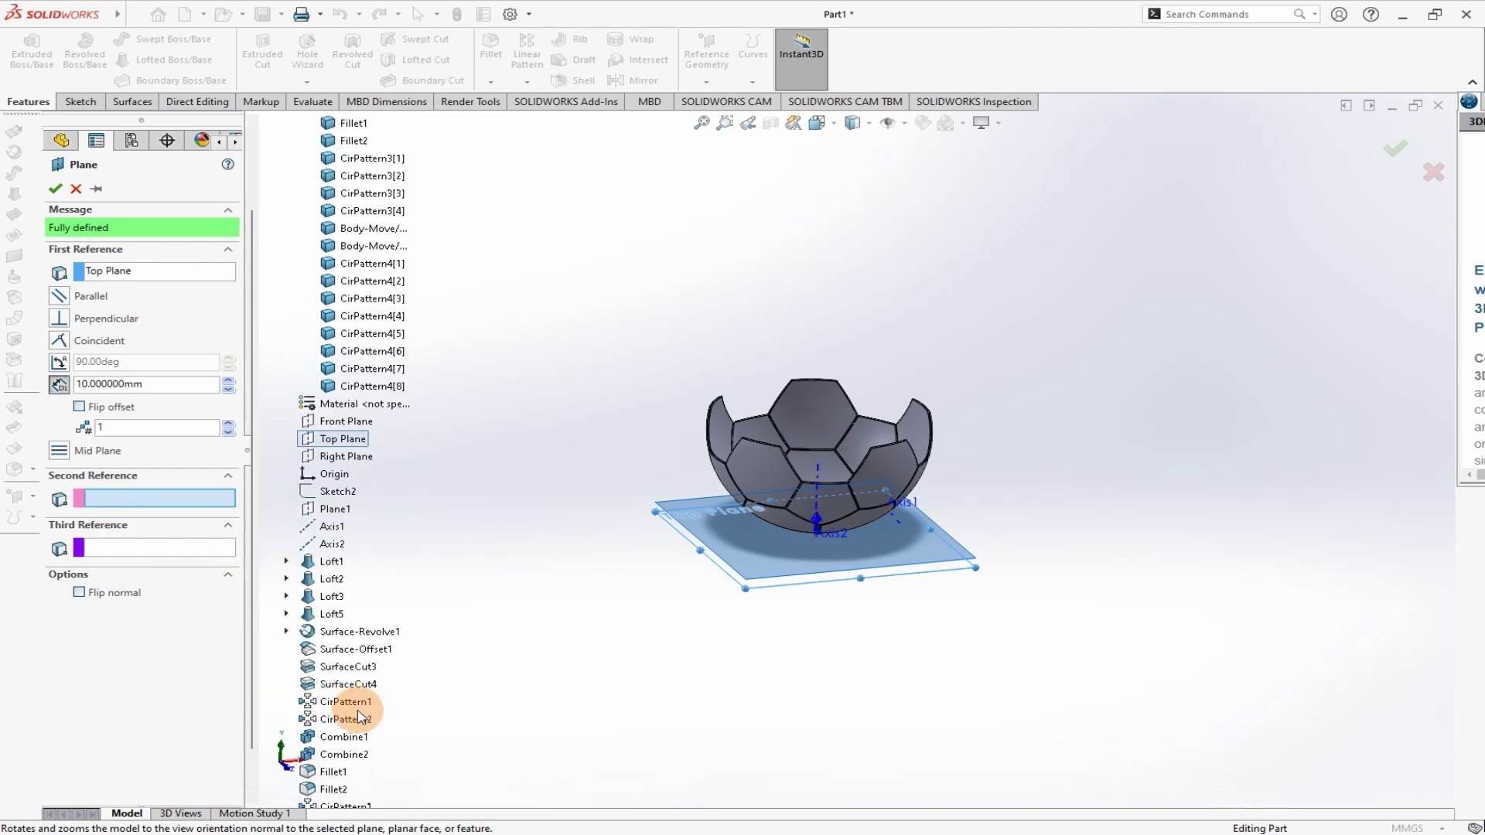
left_click(286, 579)
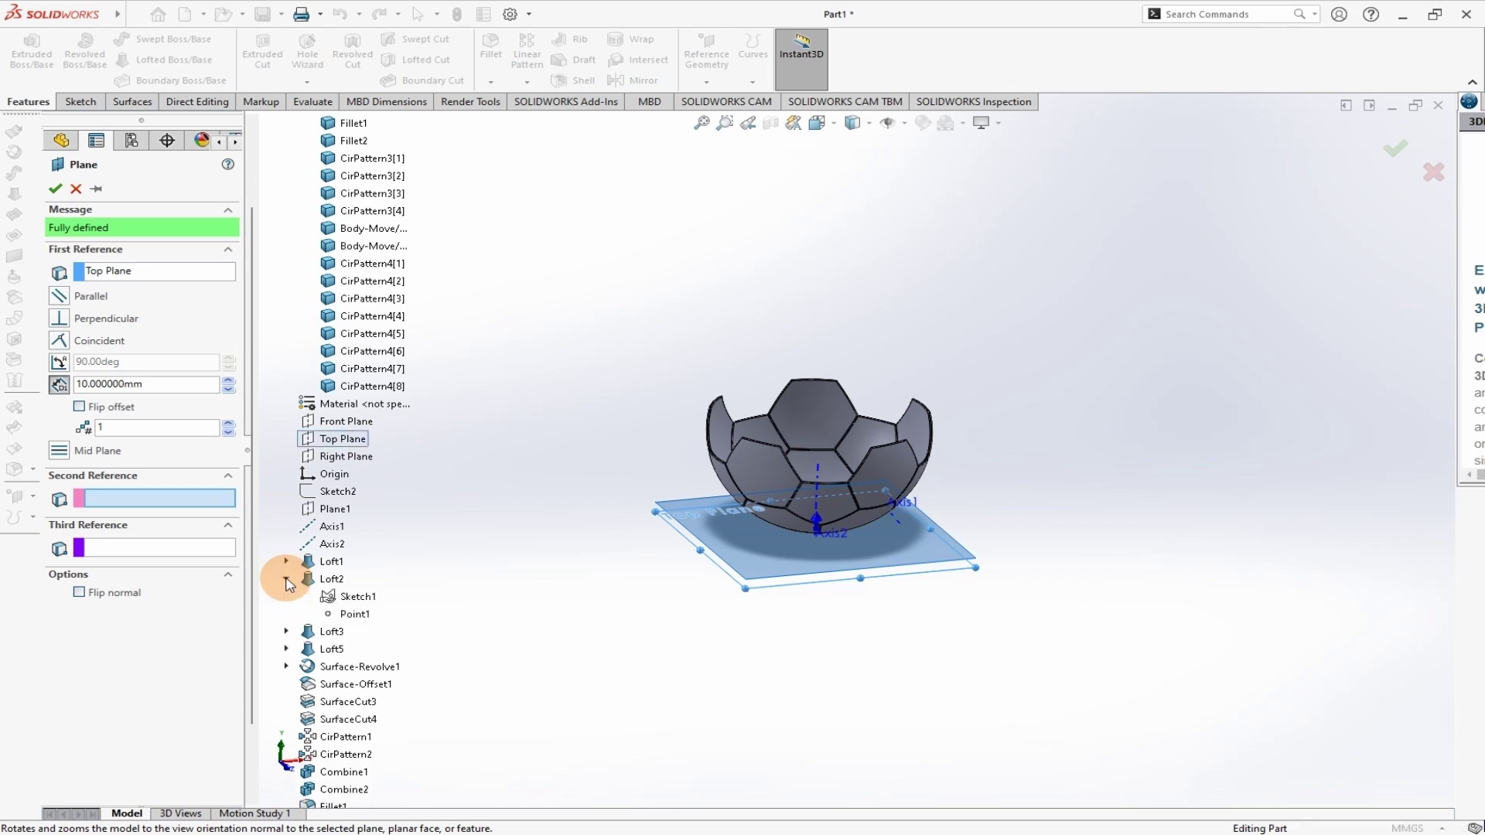
left_click(357, 617)
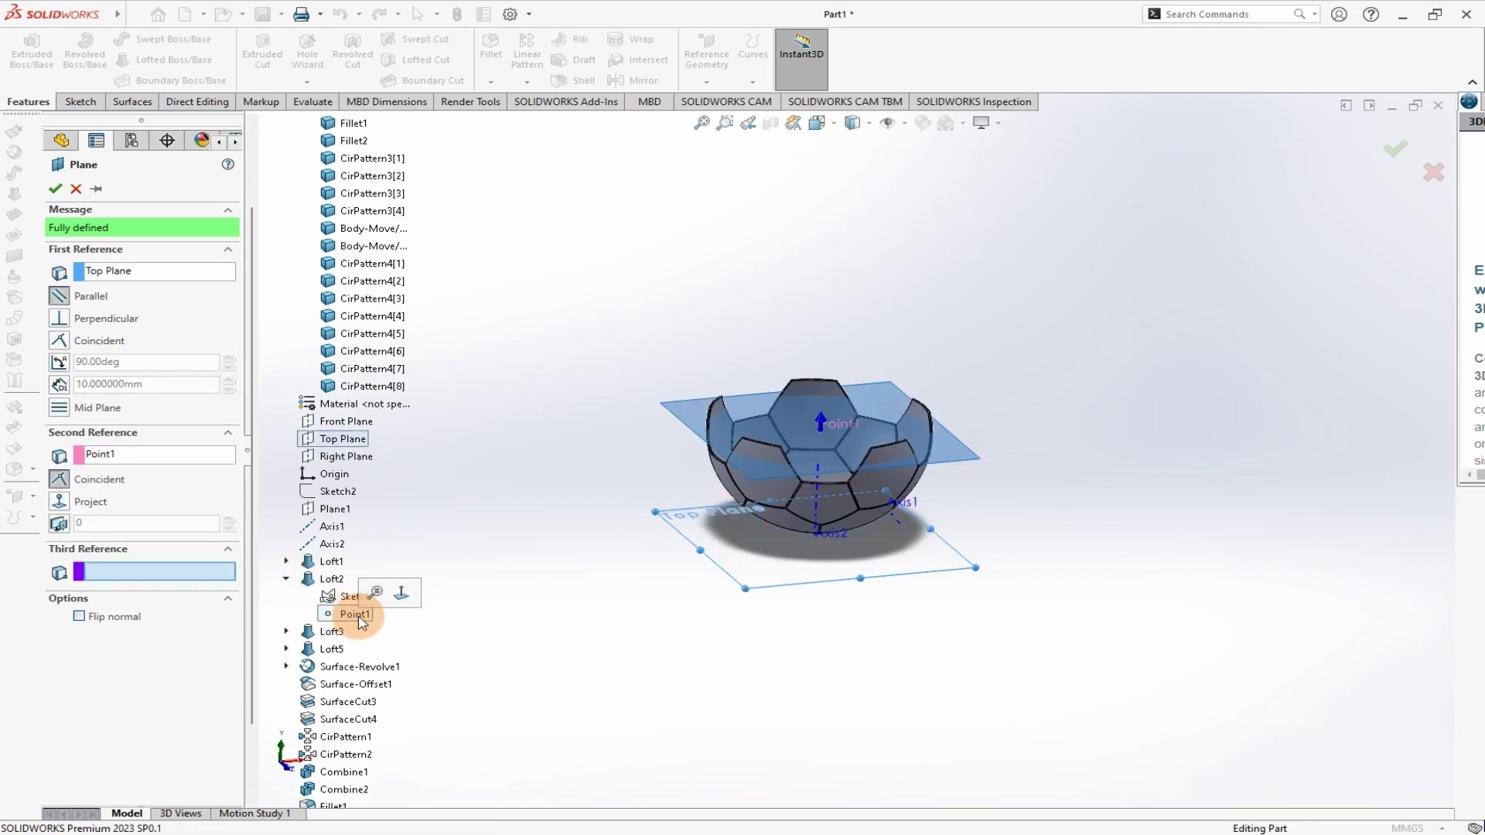
left_click(54, 189)
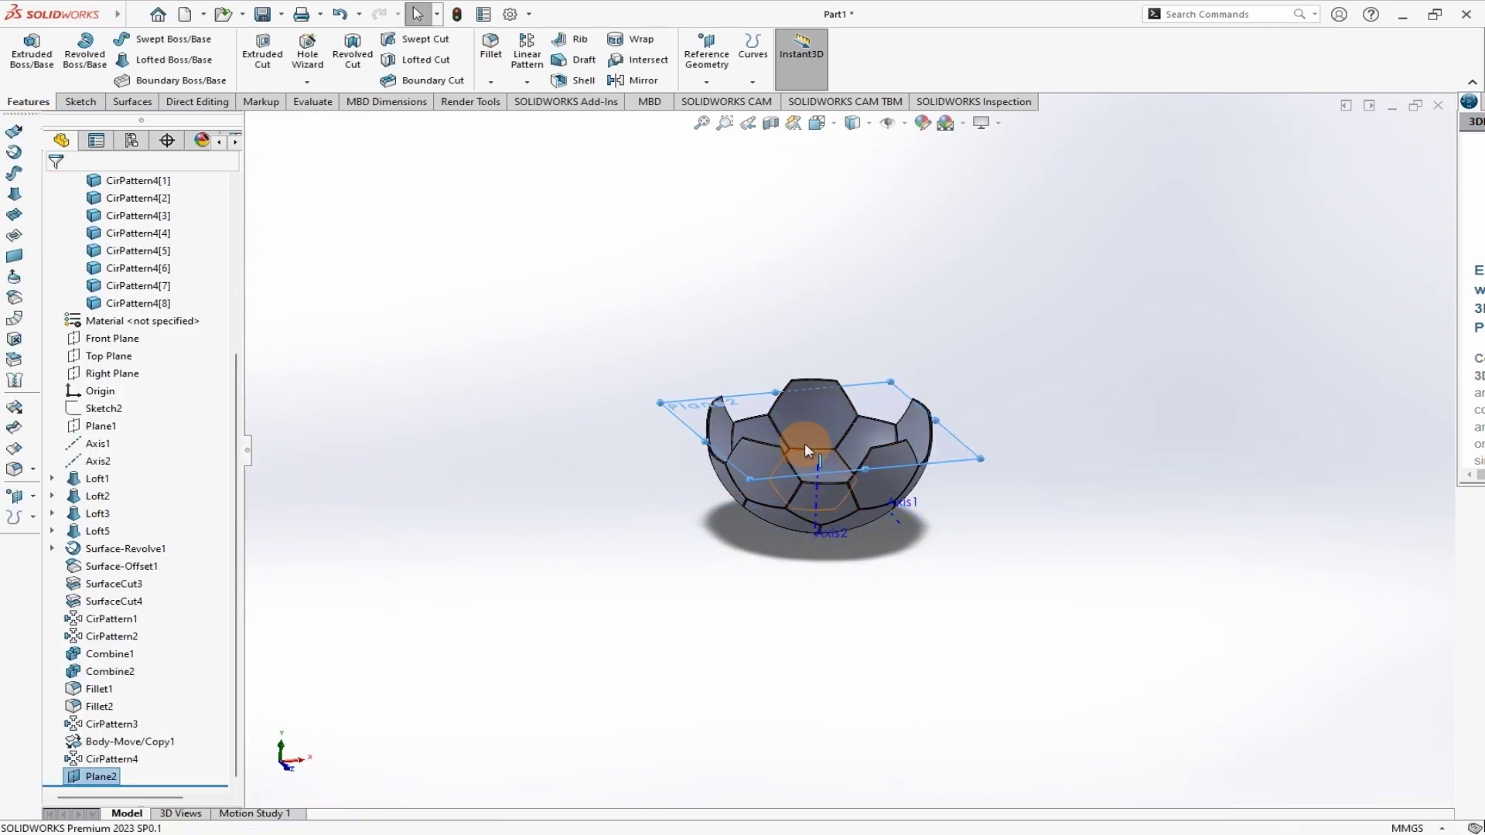
- Mirror all 16 panel bodies of the lower half-ball about Plane2
left_click(527, 81)
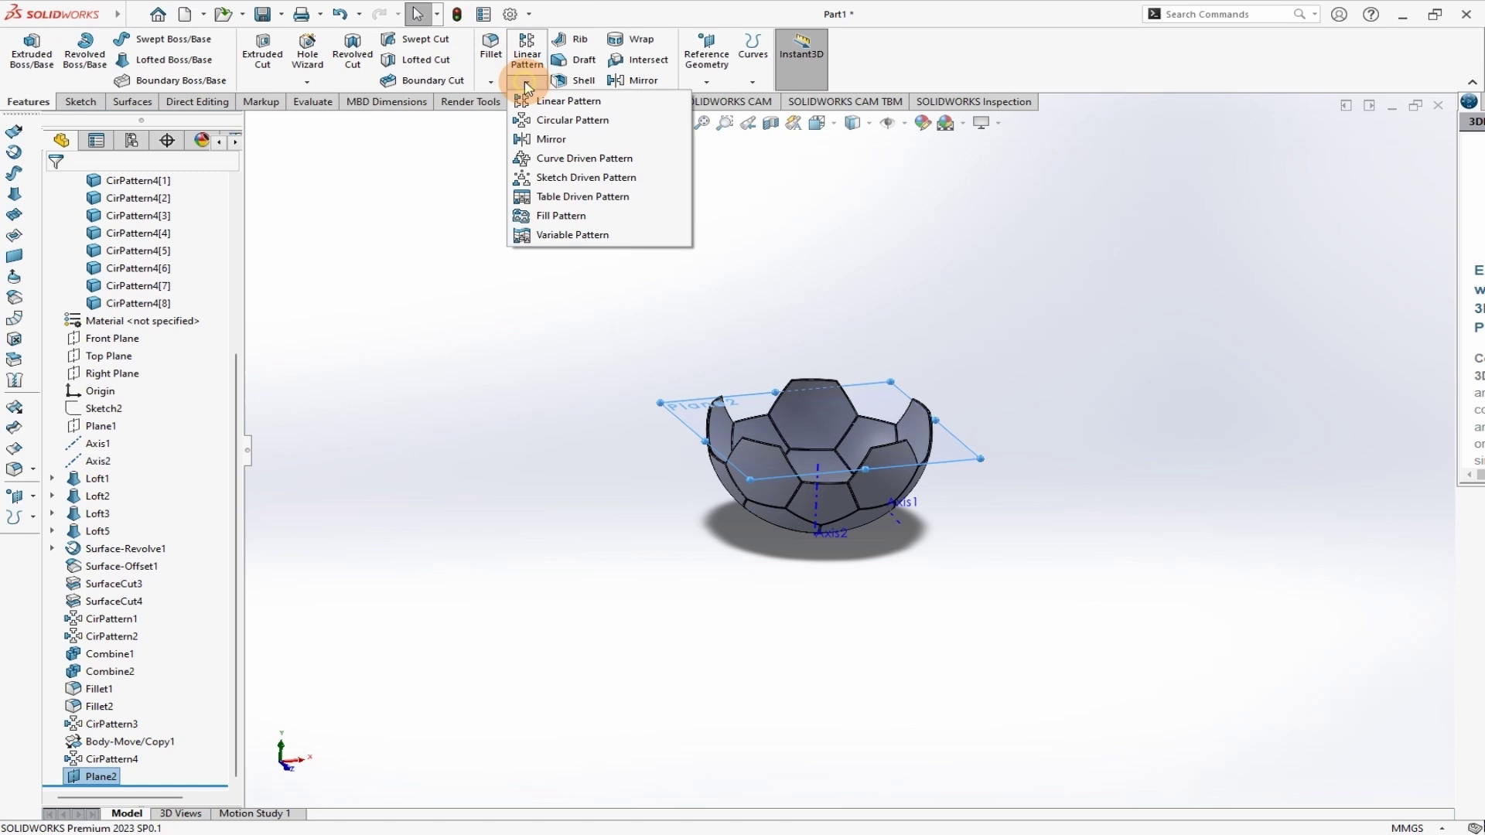
left_click(554, 139)
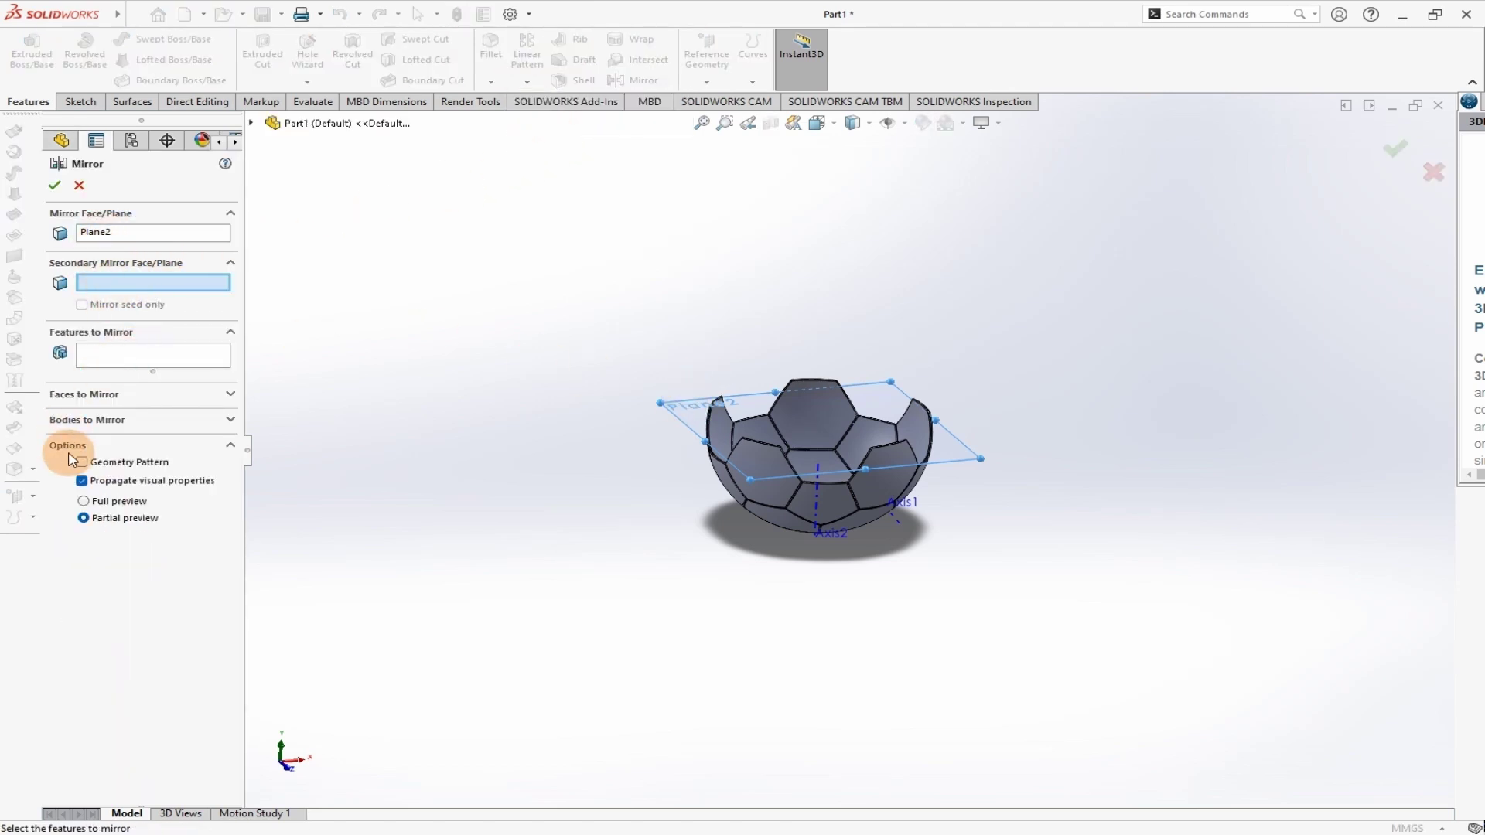
left_click(152, 429)
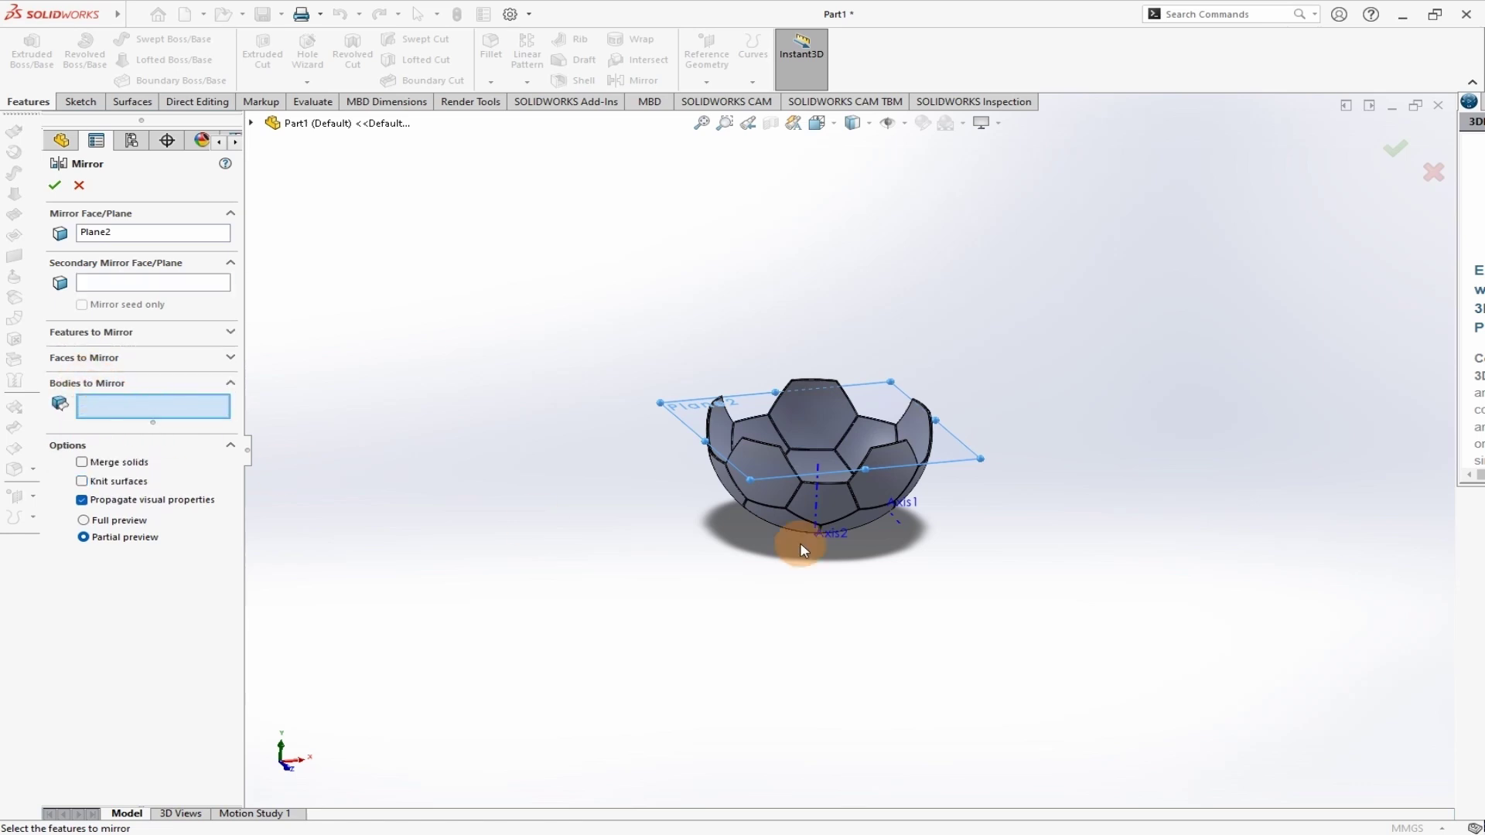
left_click_drag(646, 321, 1054, 587)
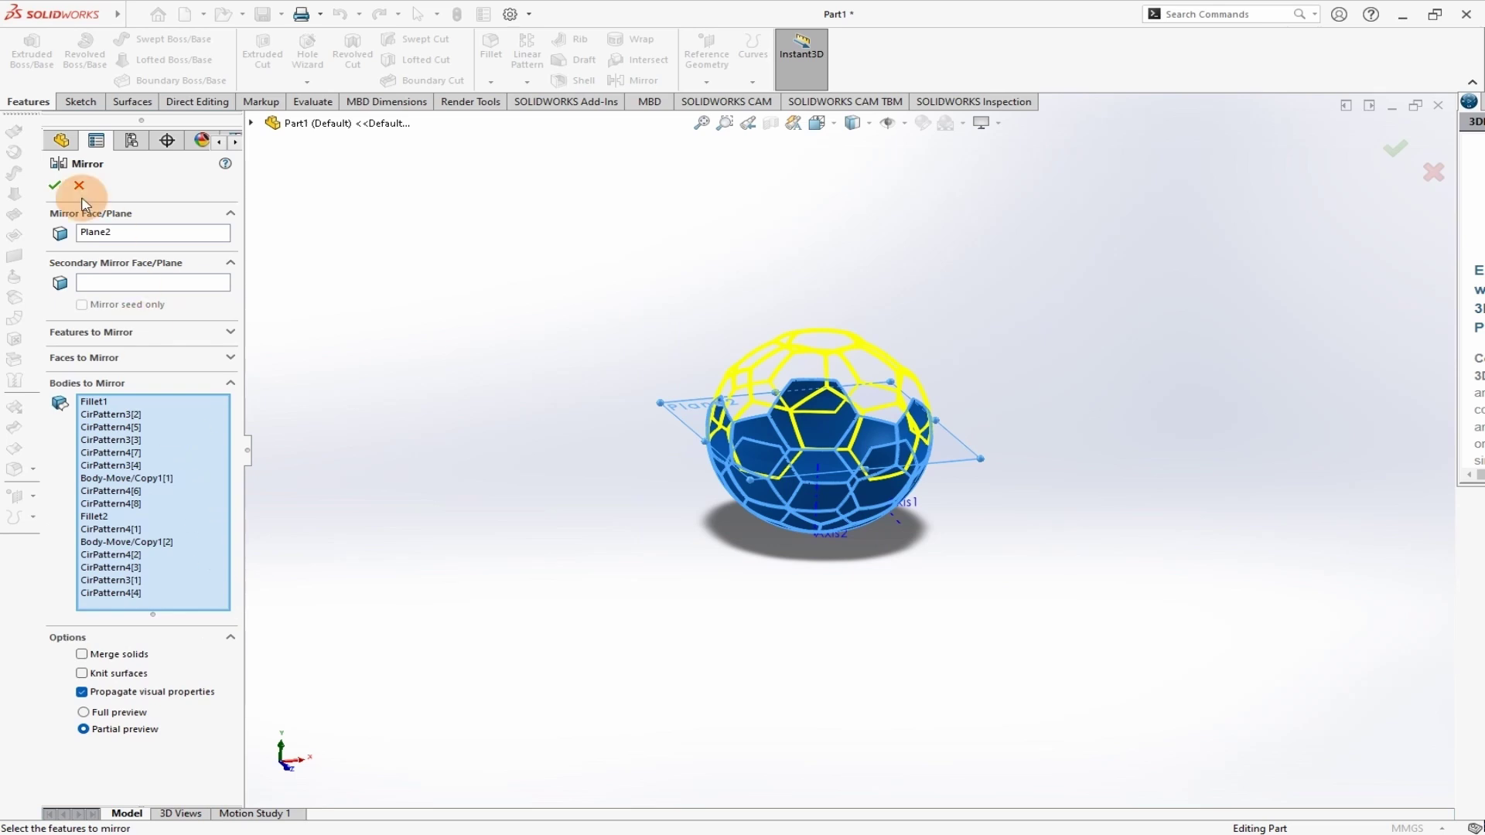
left_click(55, 188)
left_click(994, 468)
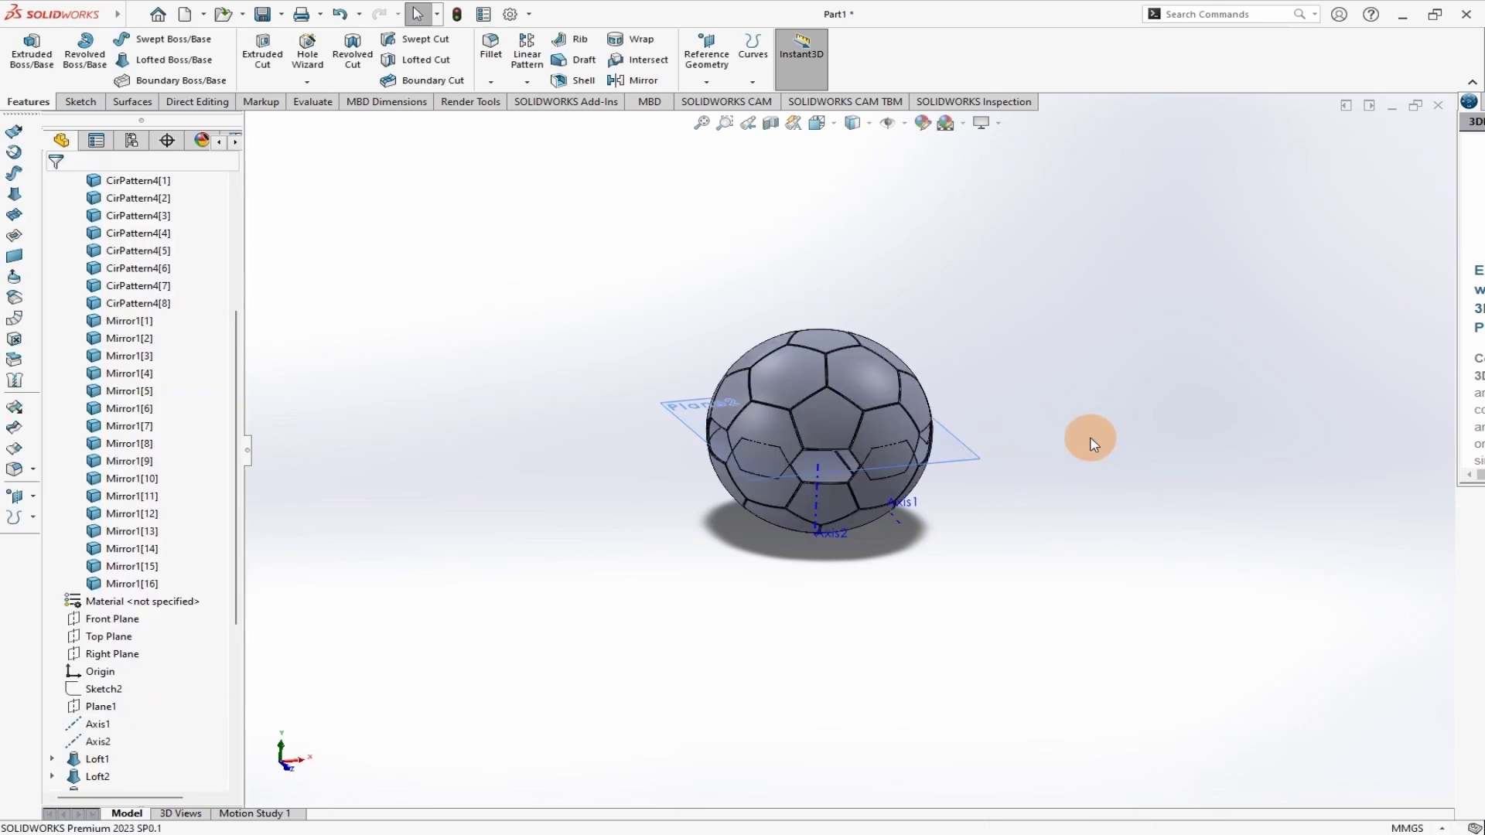
- Collapse the solid bodies list and hide Plane2
middle_click_drag(1092, 441, 1060, 565)
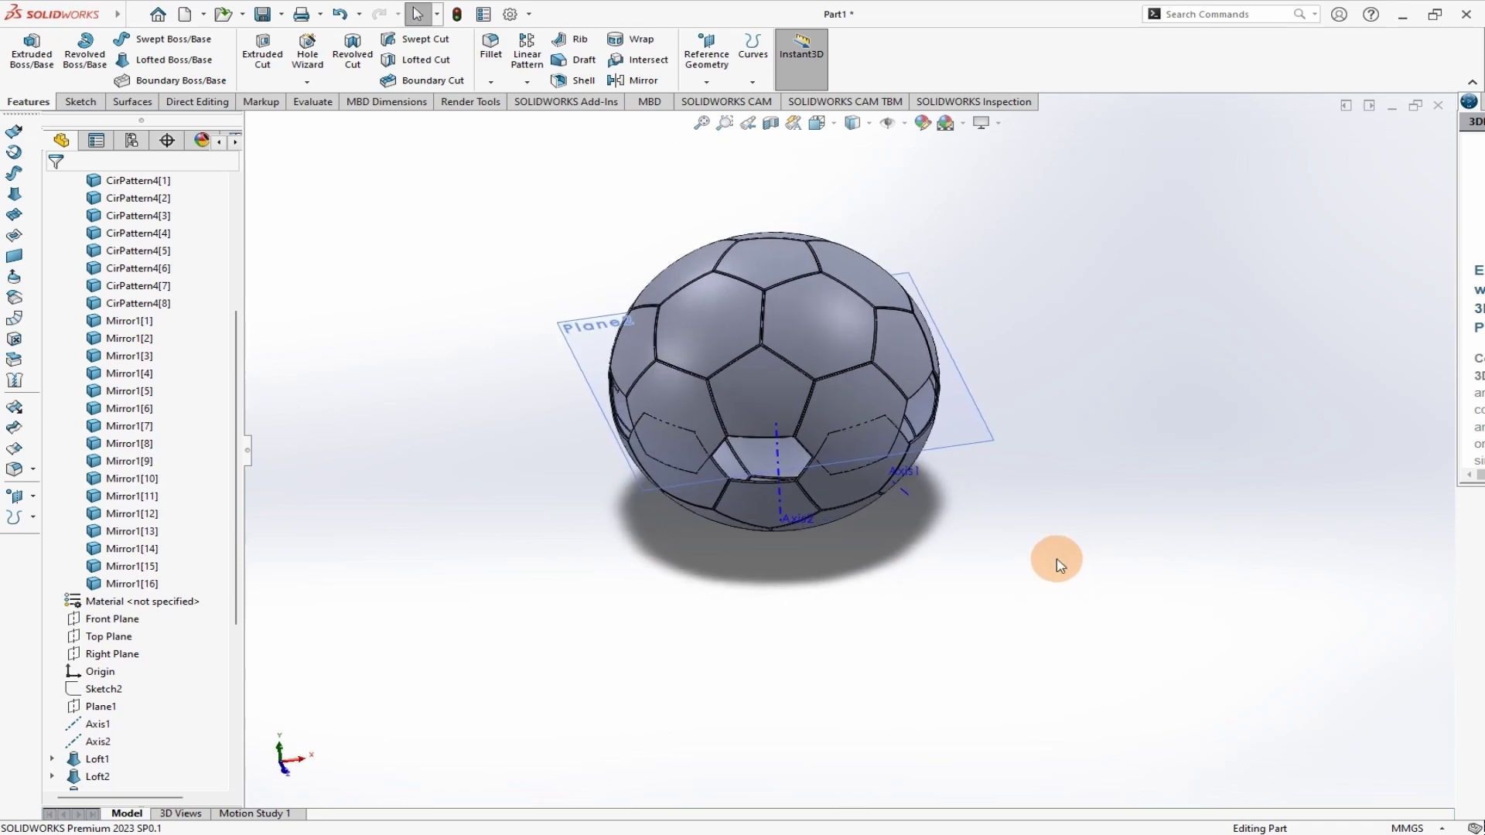
scroll(189, 573, "up", 5)
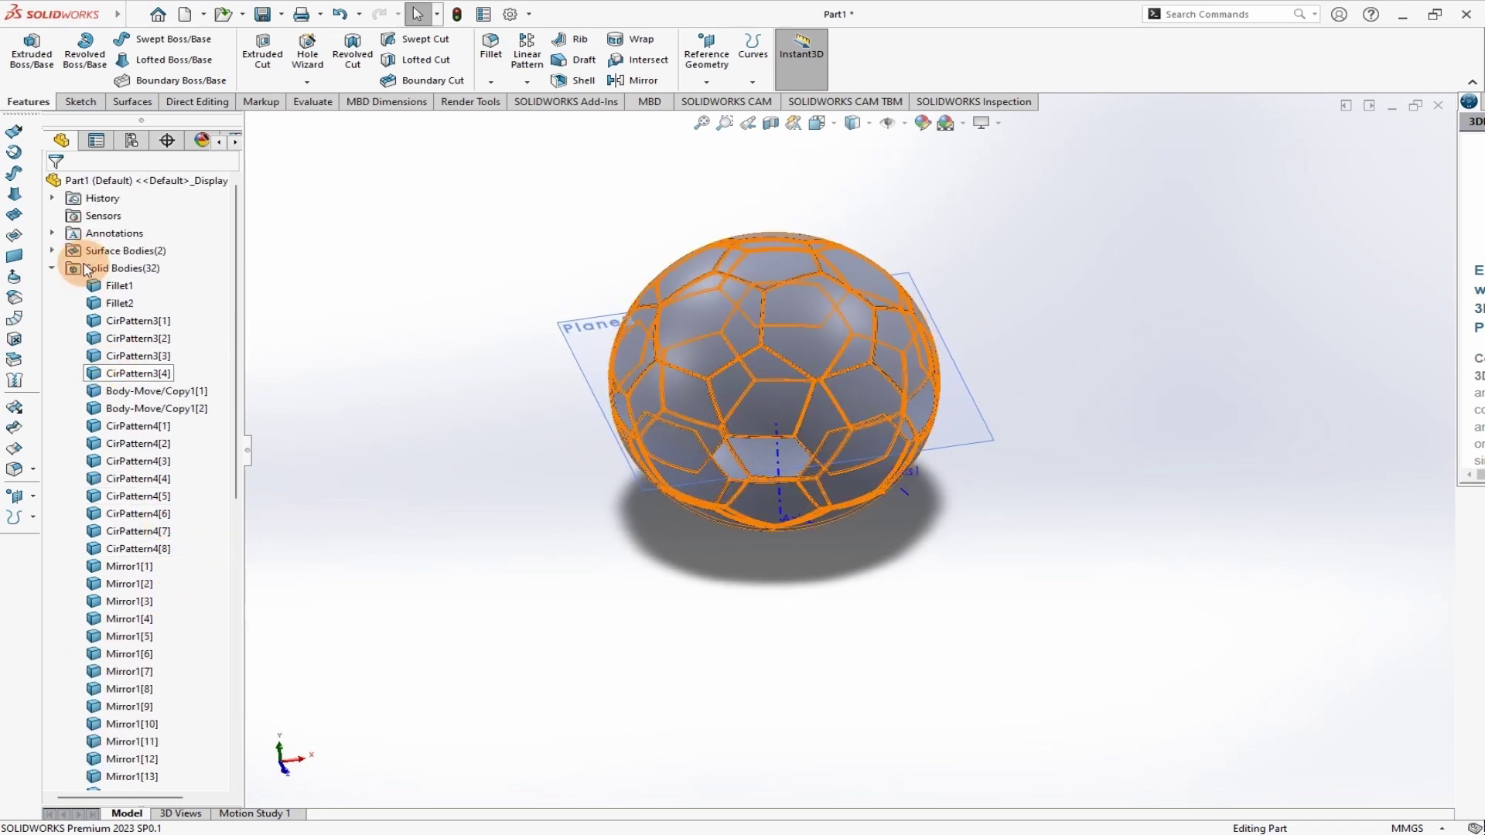
left_click(51, 271)
left_click(666, 411)
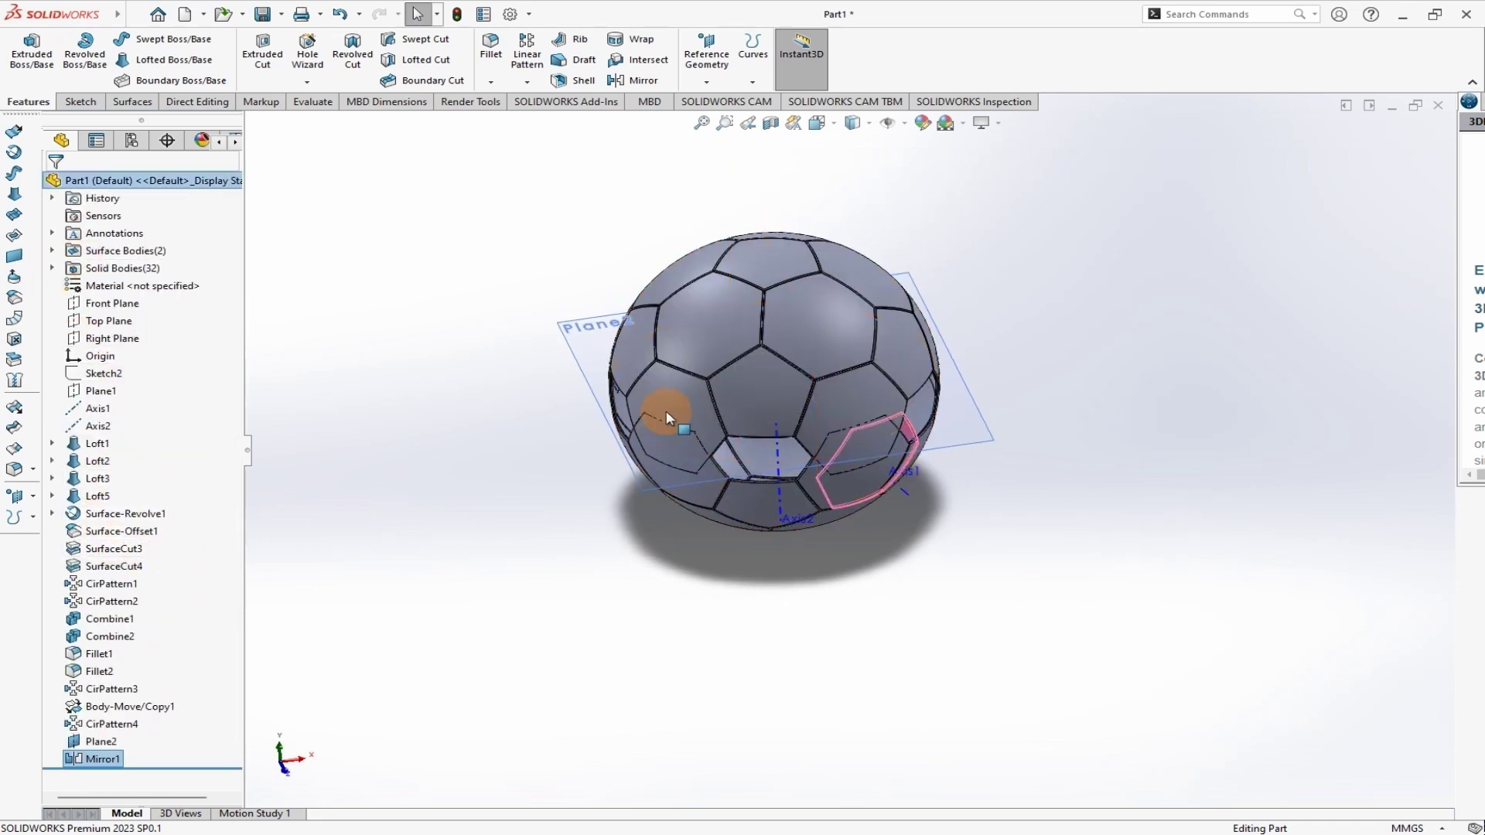
middle_click_drag(995, 520, 825, 434)
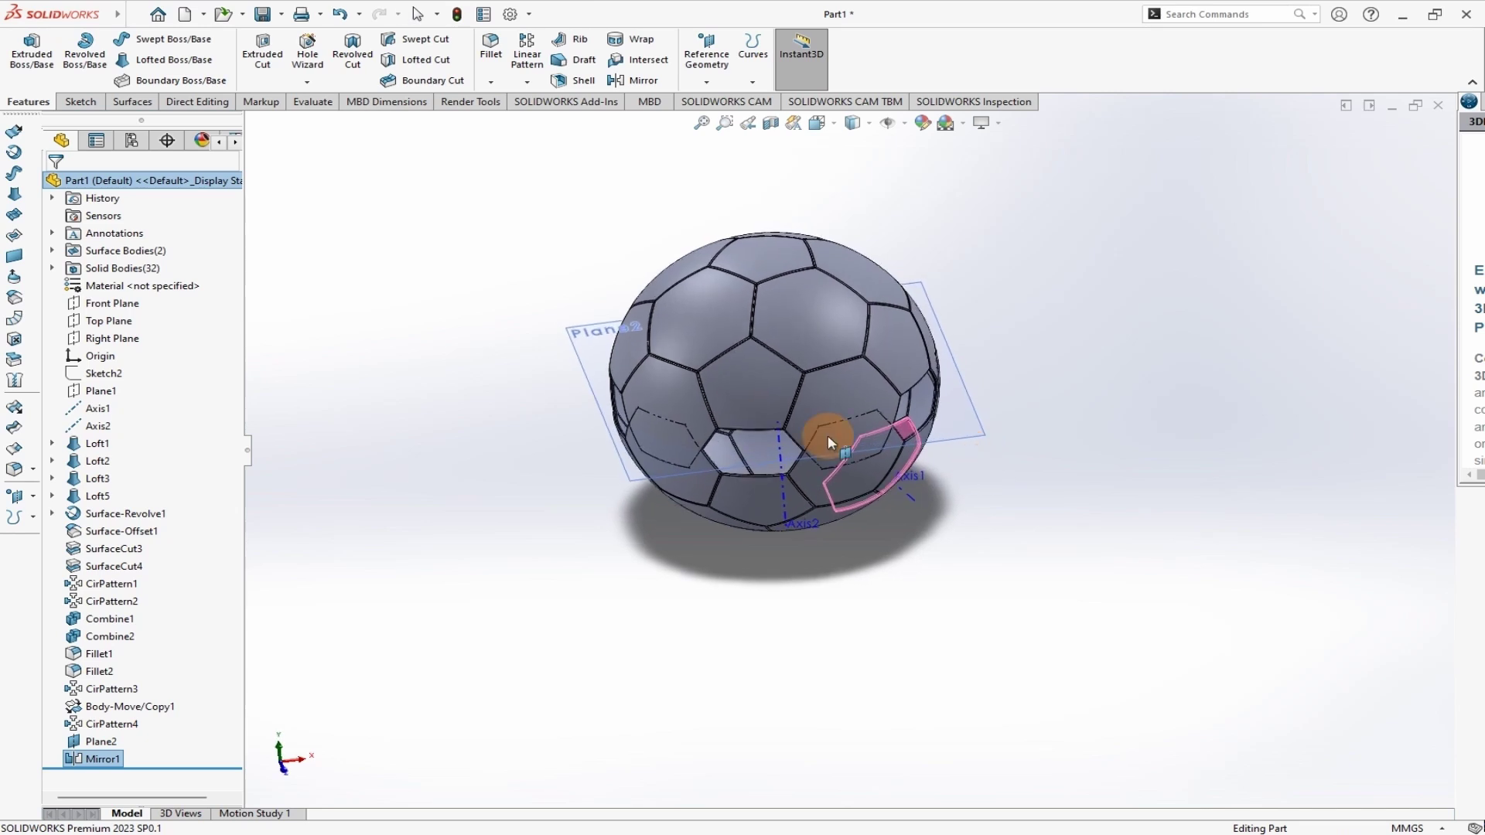
left_click(588, 389)
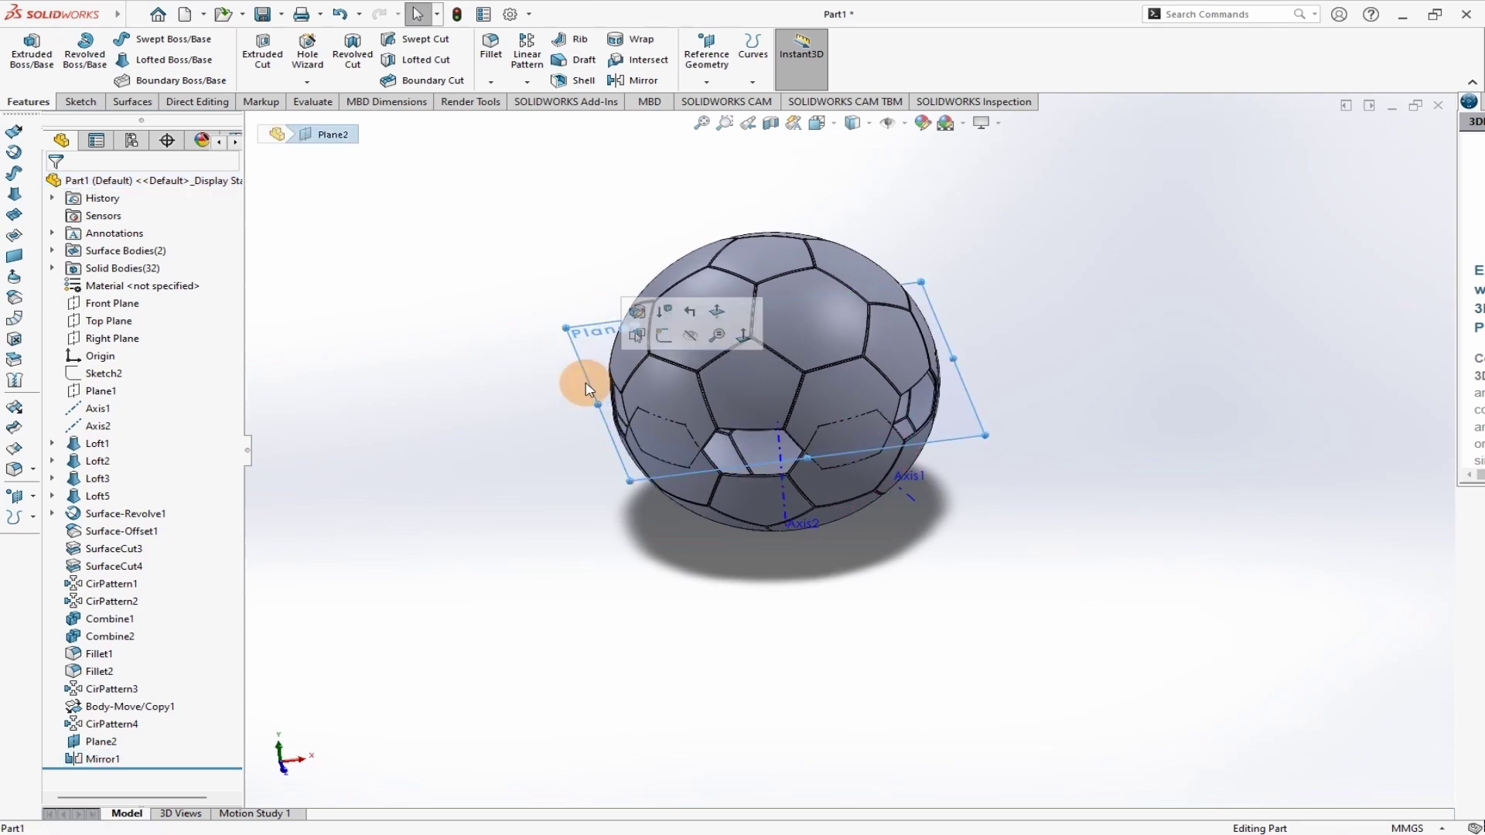
left_click(673, 334)
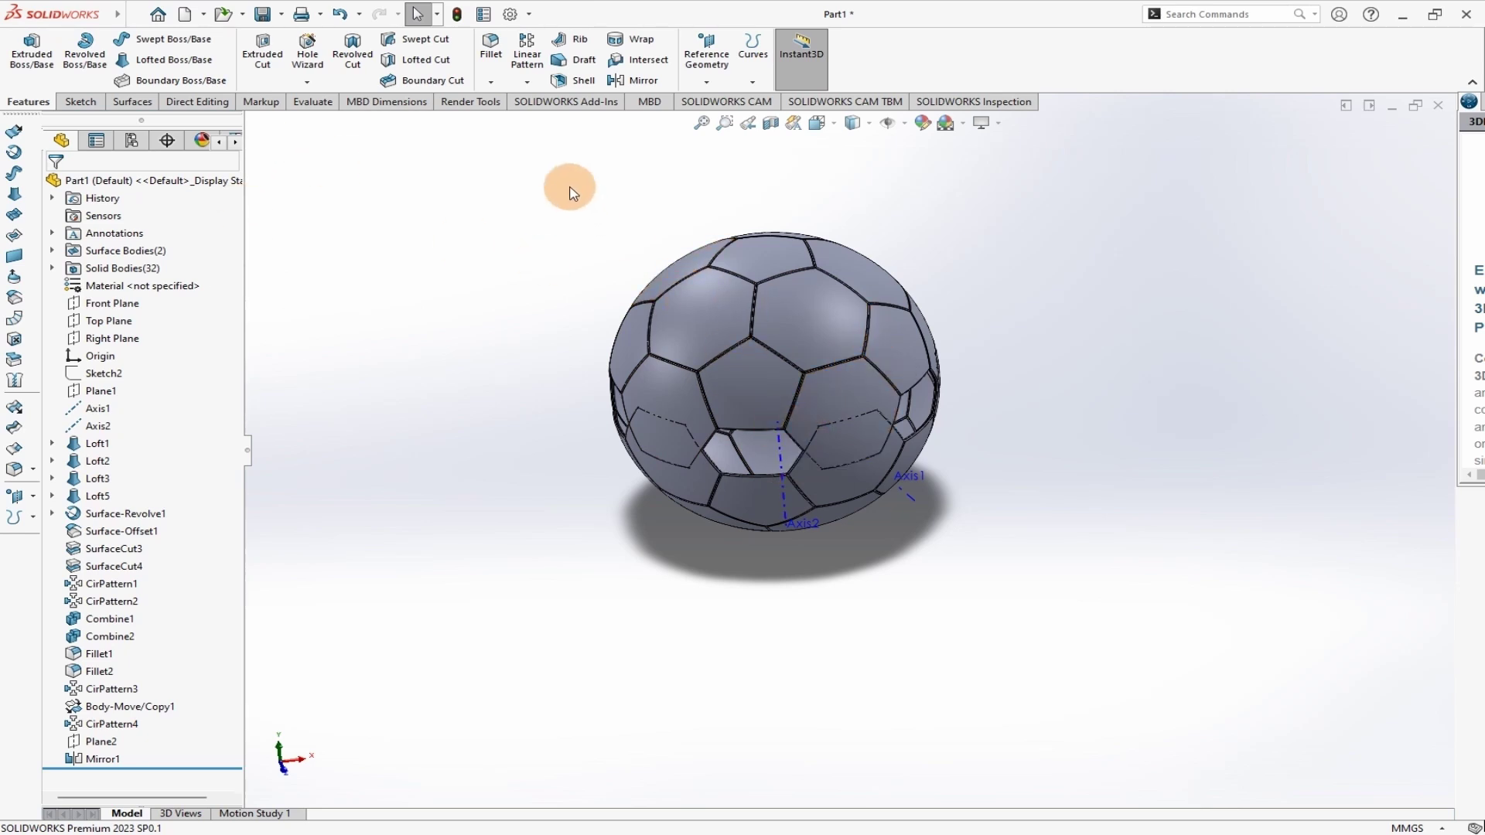
- Start the Move/Copy Bodies command with copying turned off
left_click(195, 103)
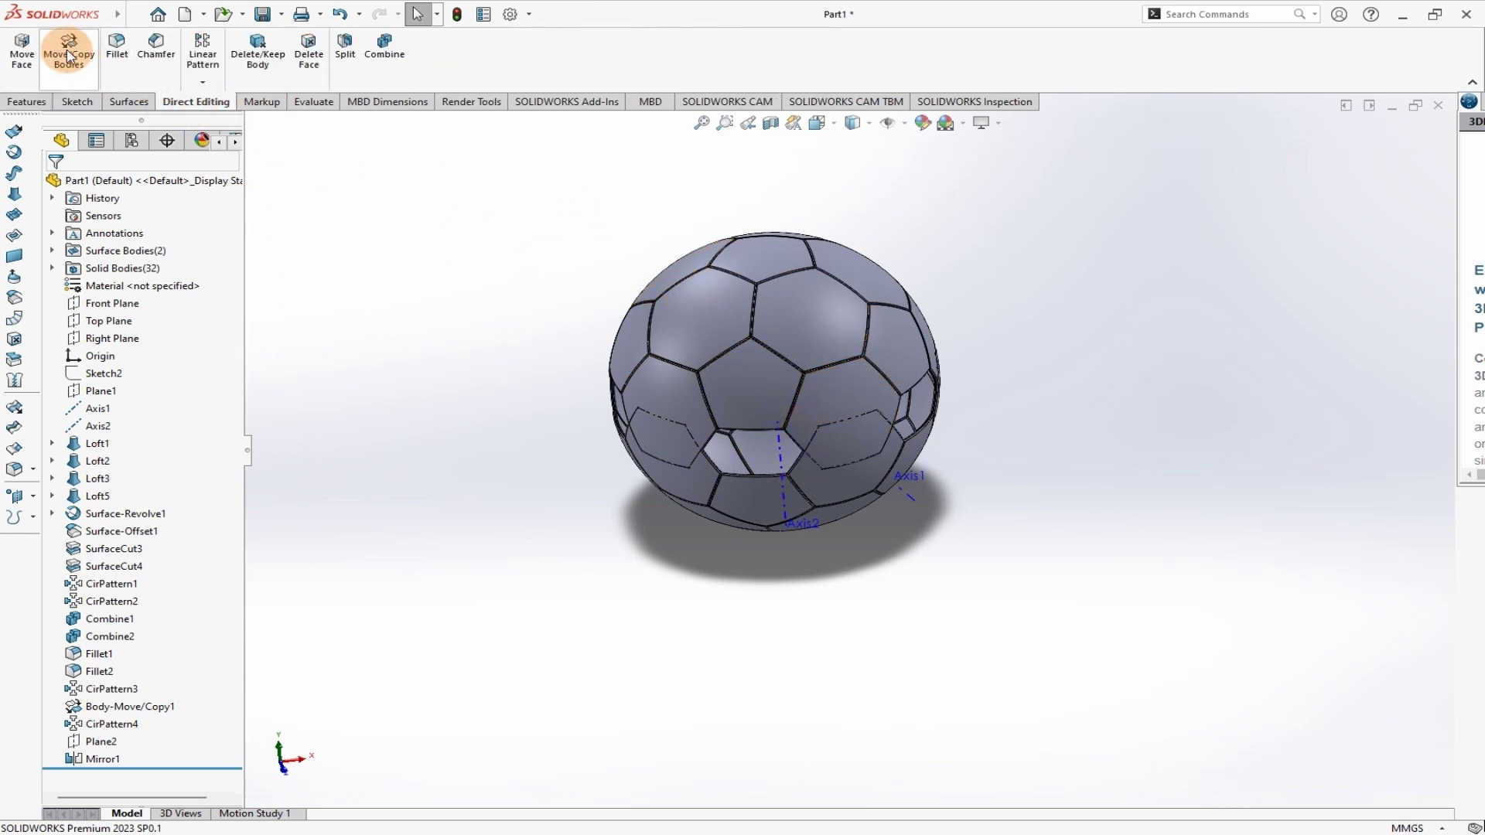
left_click(75, 66)
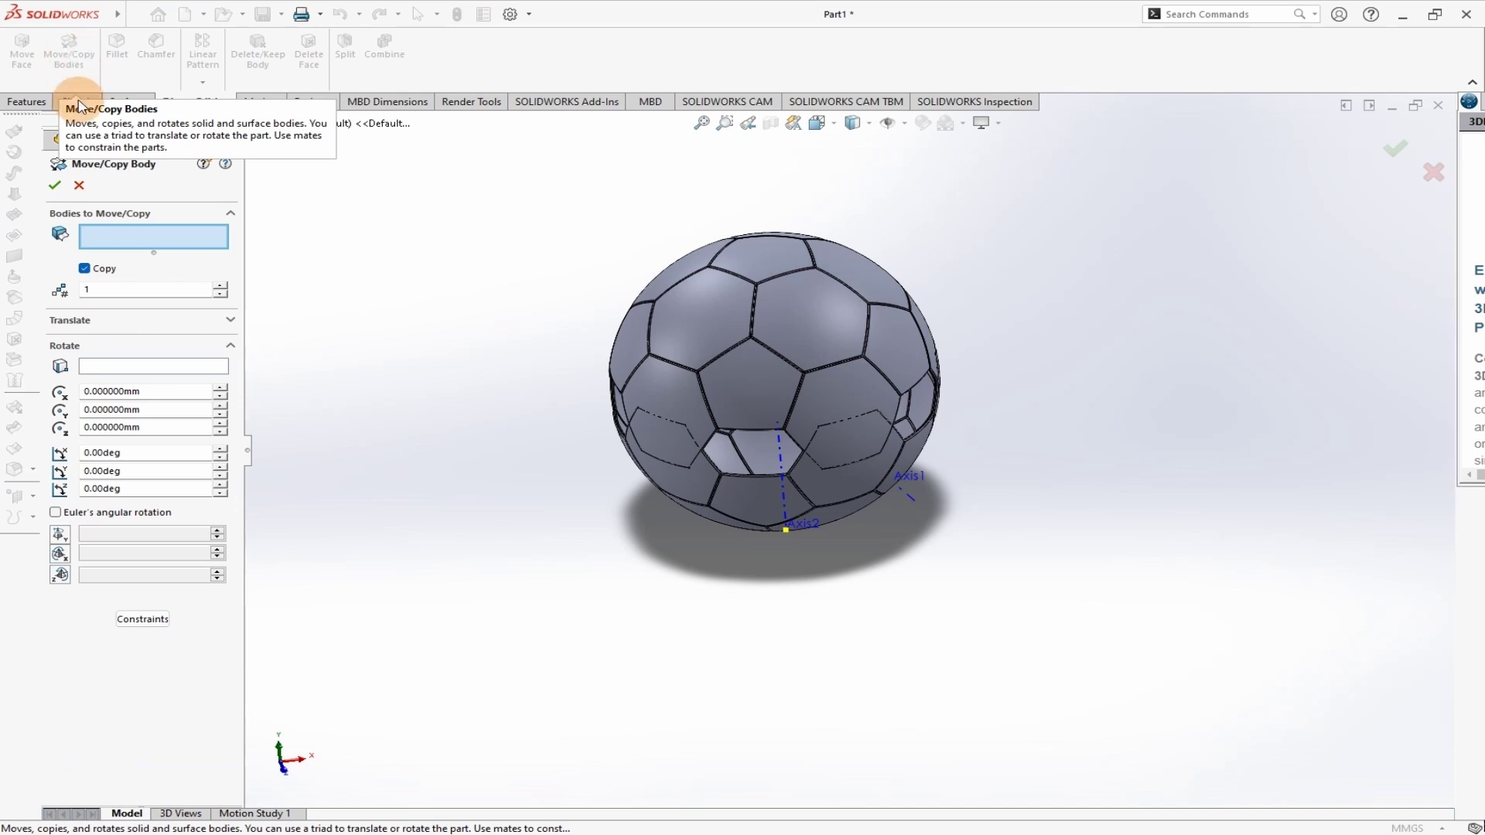
left_click(85, 269)
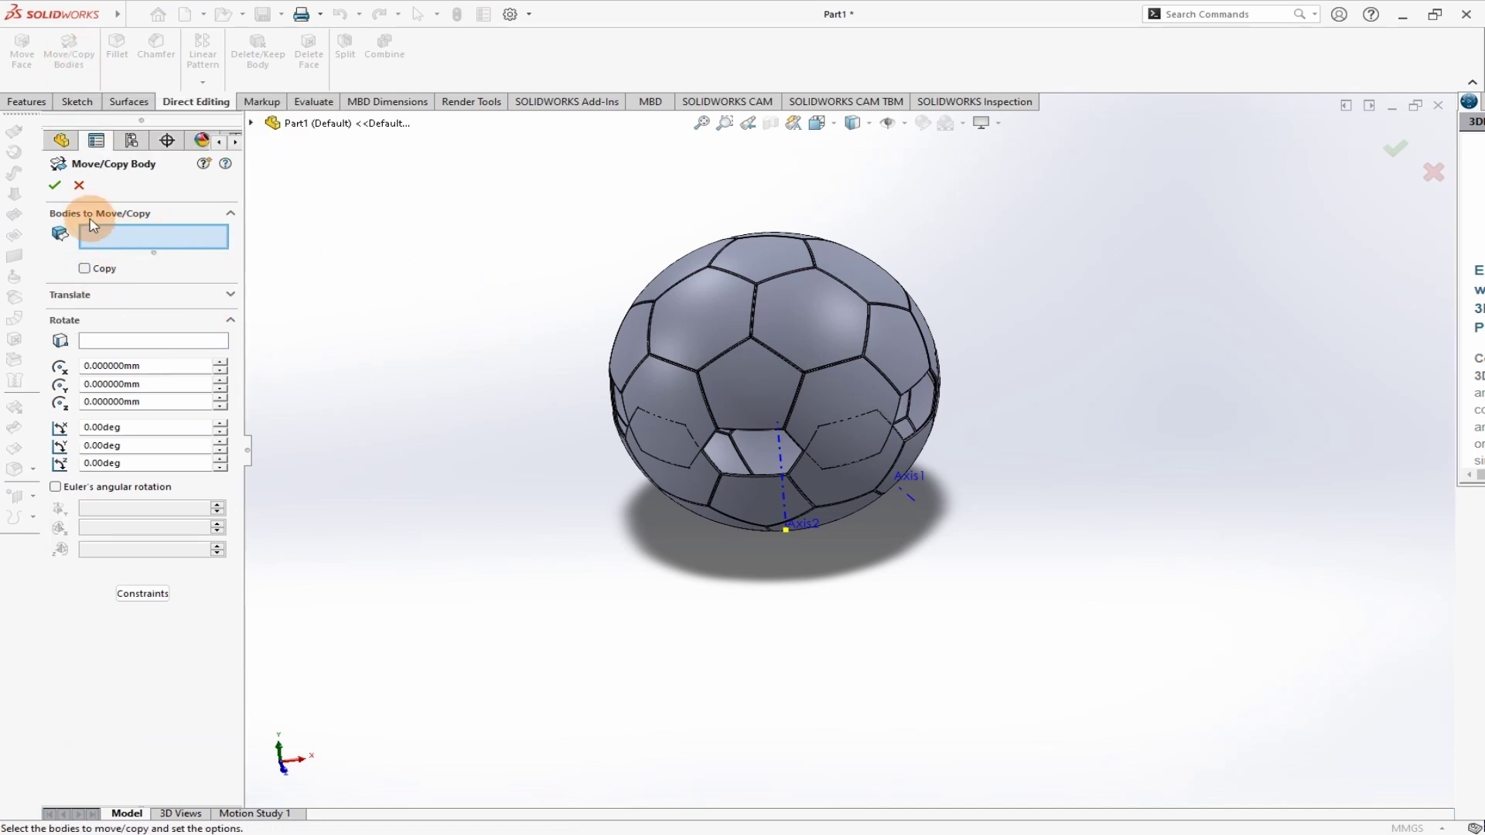
- Try to choose the whole Mirror1 feature as the bodies to move
left_click(252, 124)
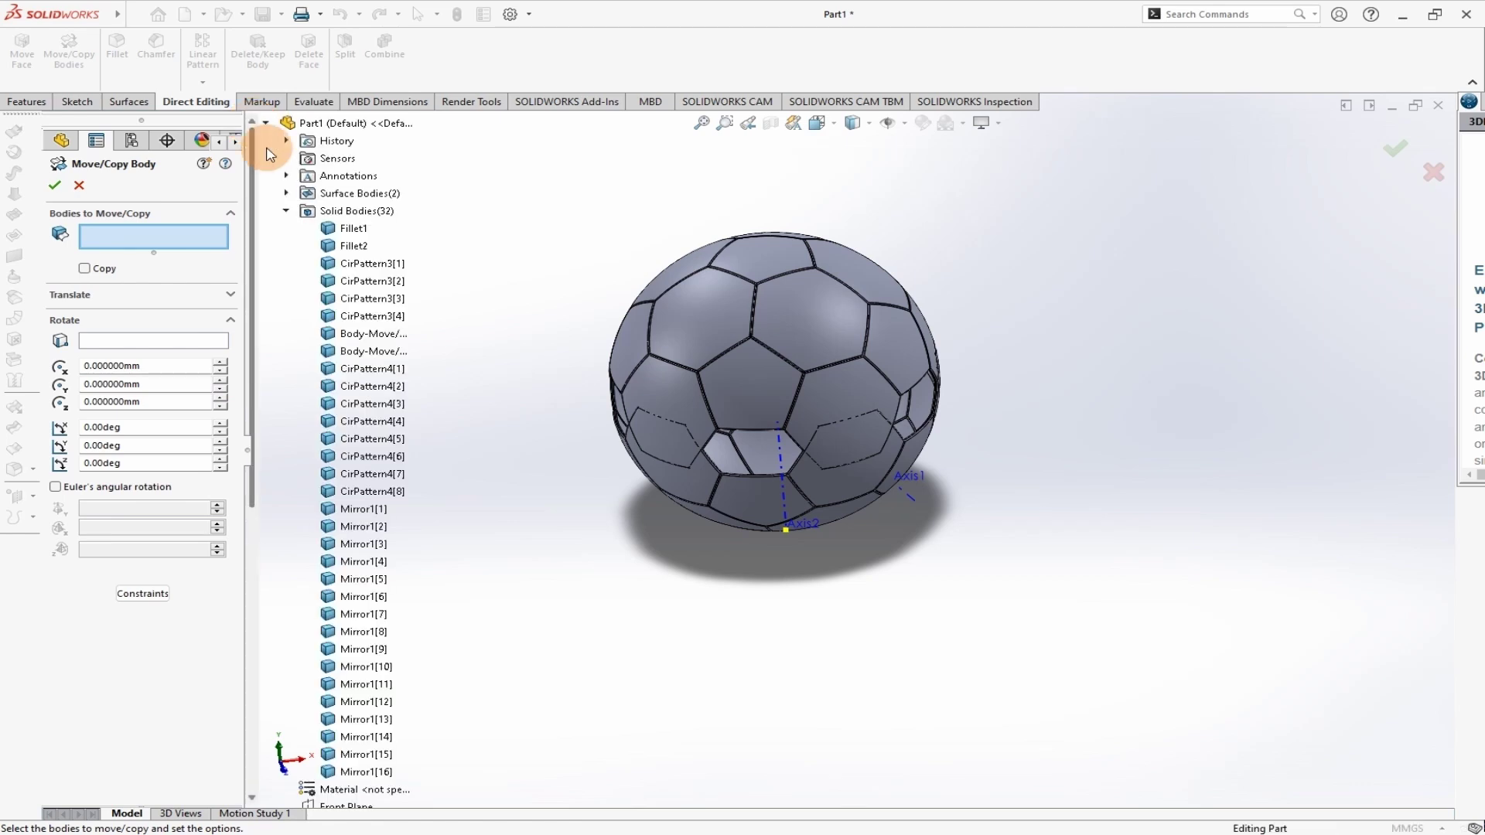
scroll(341, 727, "down", 10)
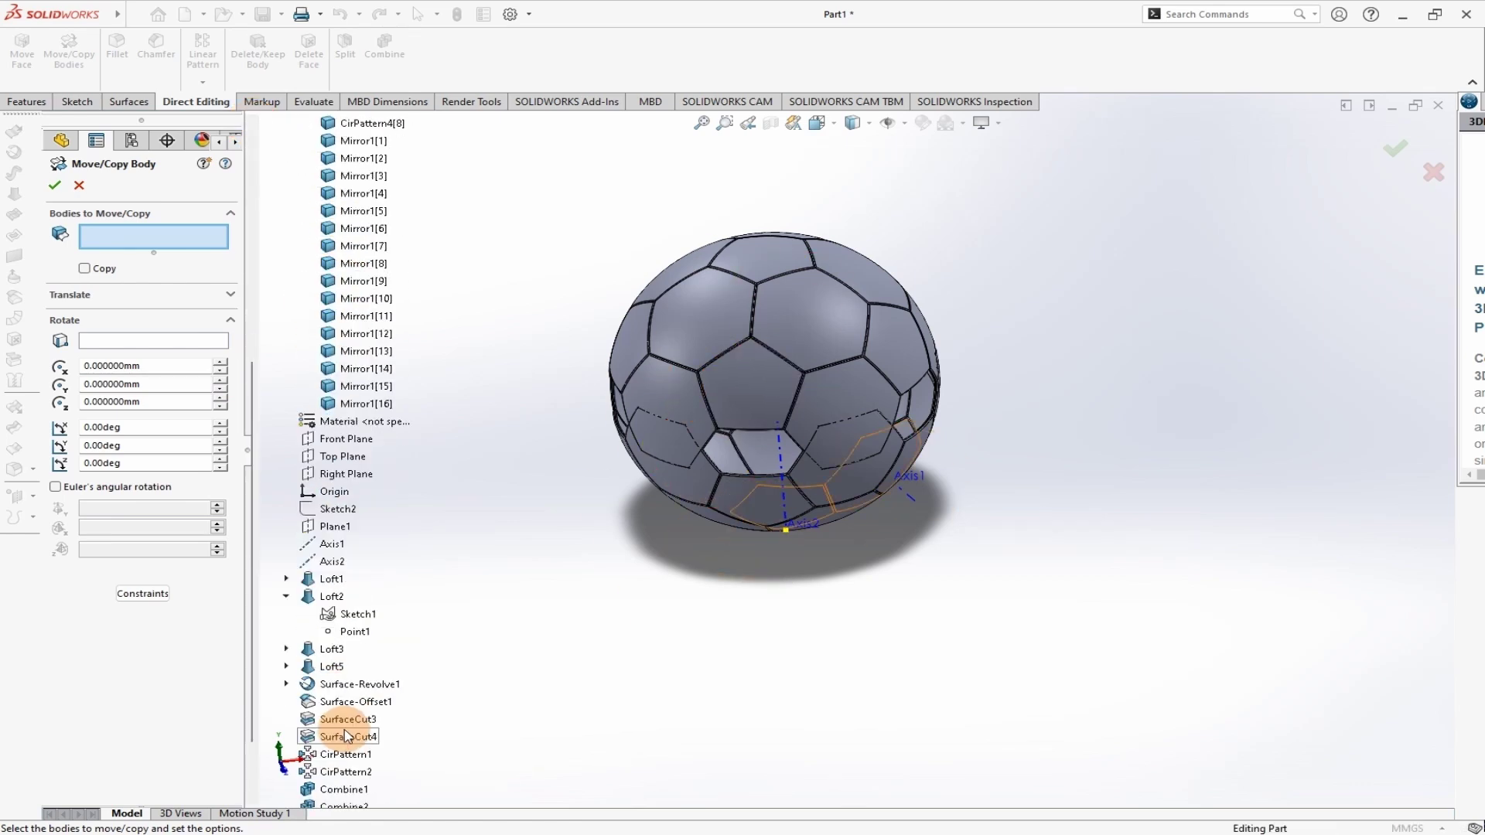
left_click(333, 789)
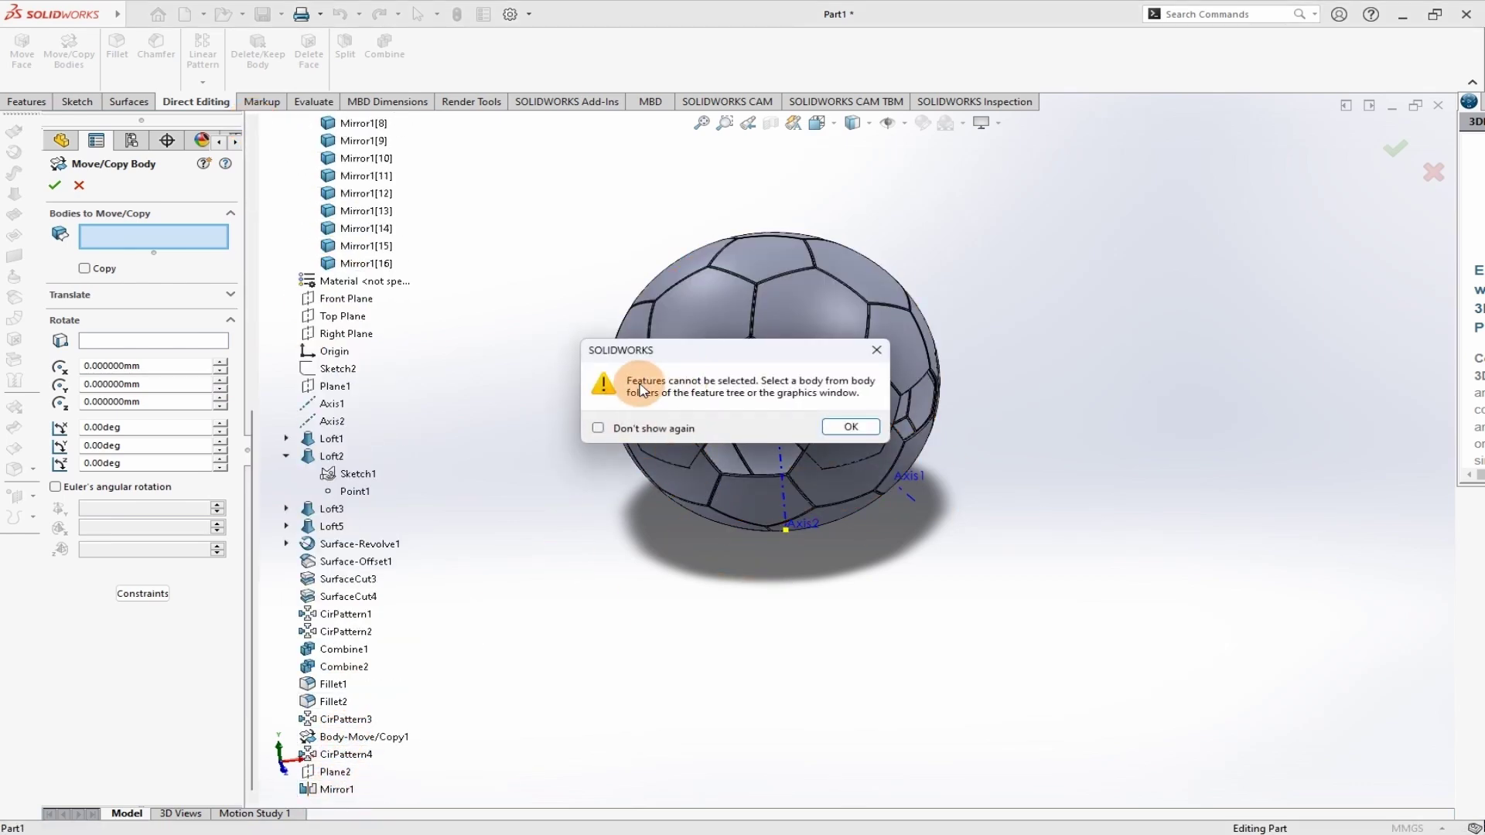
left_click(877, 352)
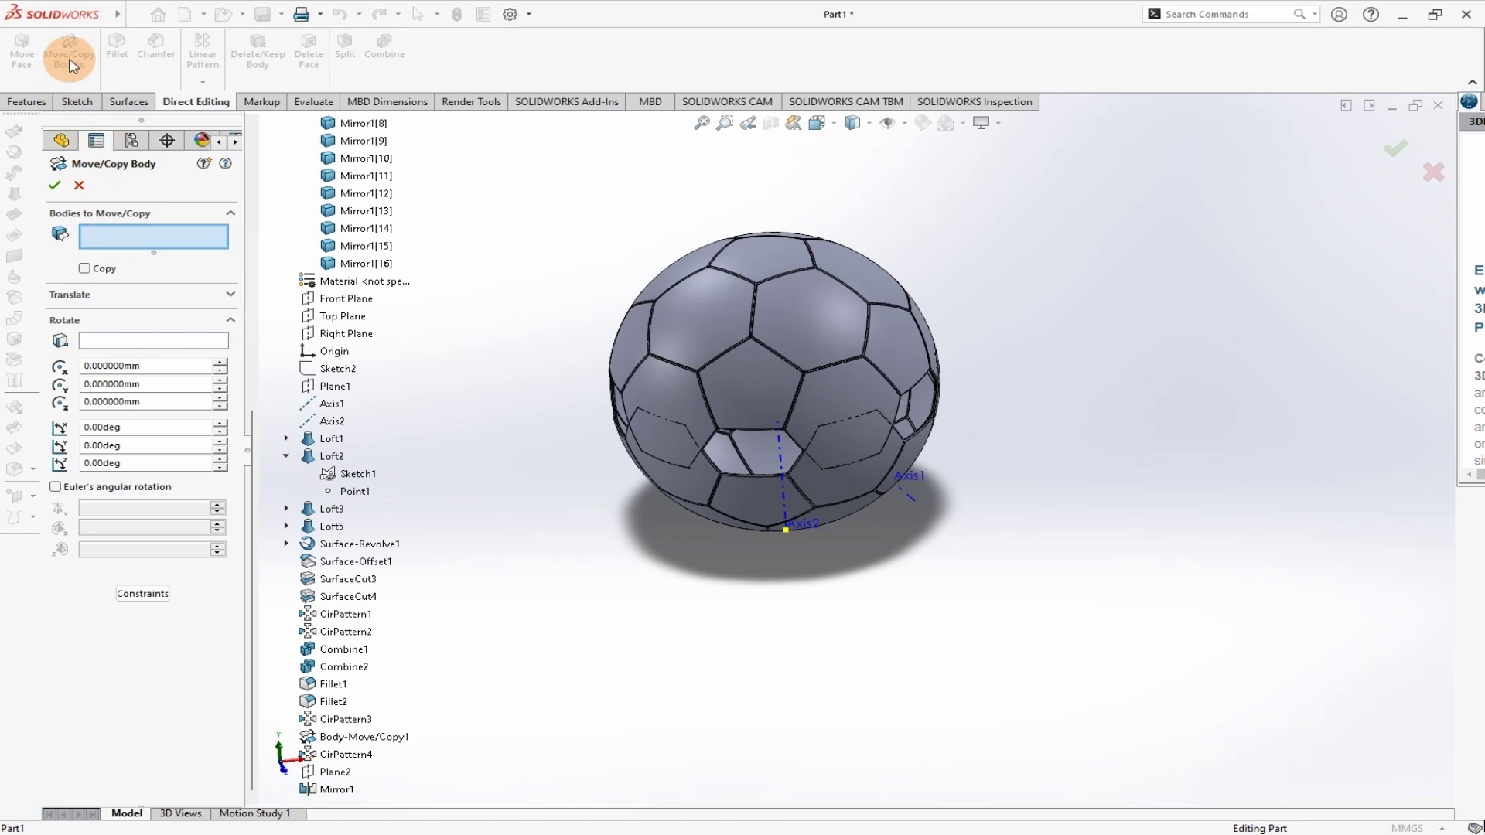
- Select ten mirrored panel bodies to move: Mirror1[5], [9], [16], [6], [1], [12], [7], [11], [15] and [10]
left_click(765, 417)
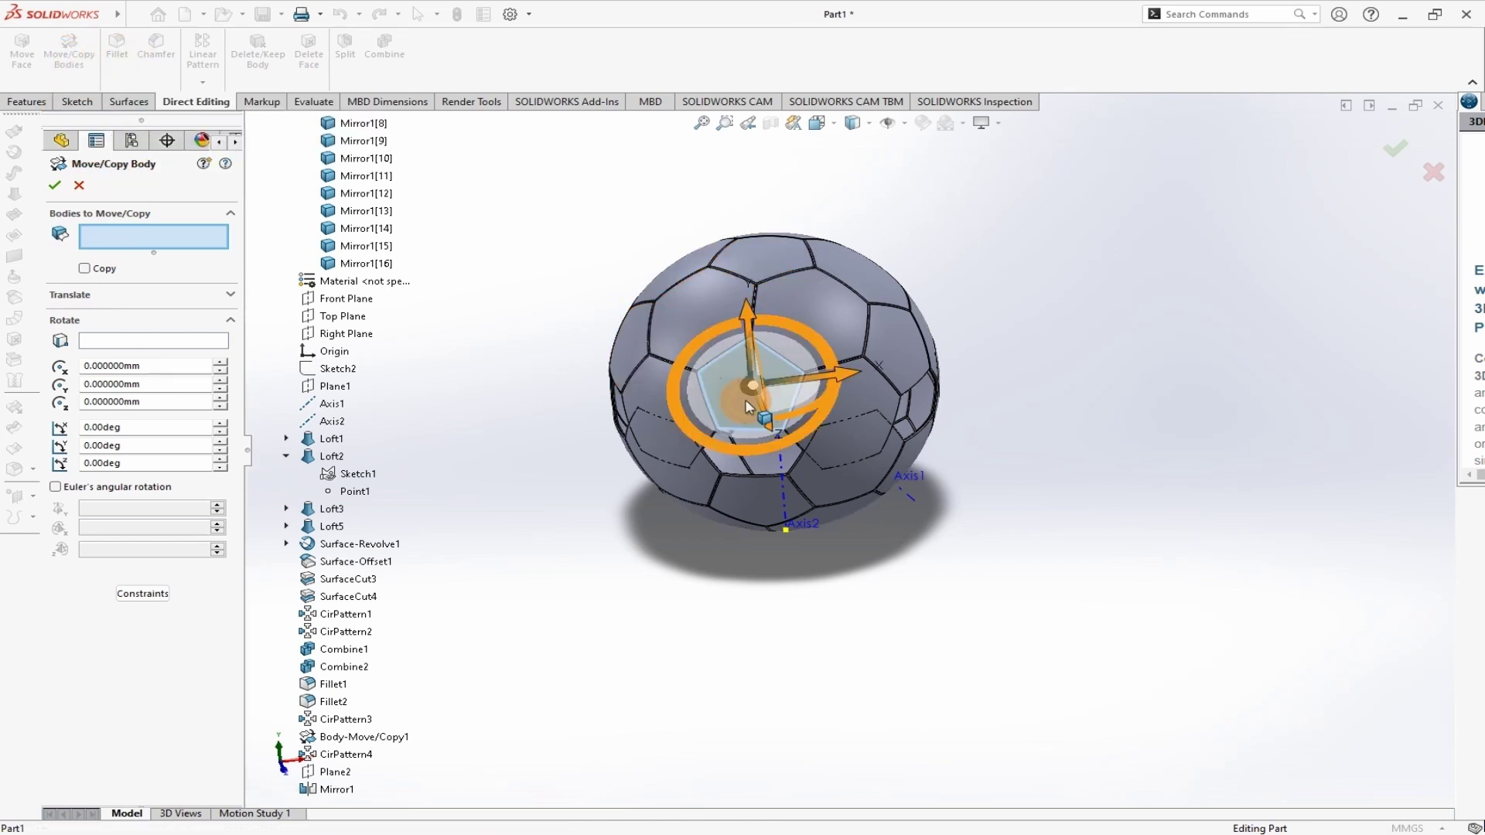
left_click(899, 354)
middle_click_drag(936, 408, 936, 330)
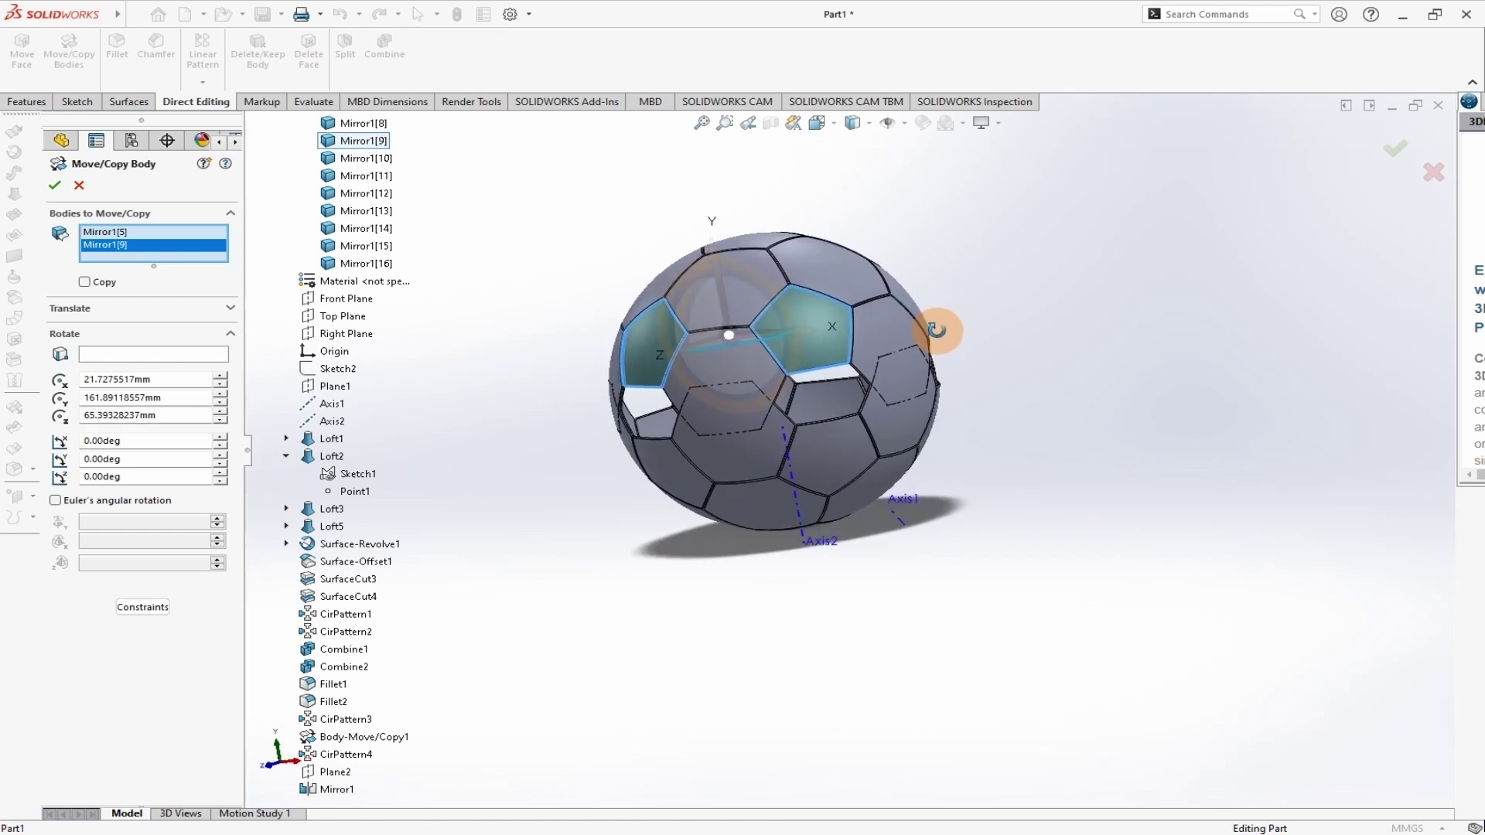
left_click(730, 359)
left_click(800, 263)
left_click(839, 268)
left_click(882, 341)
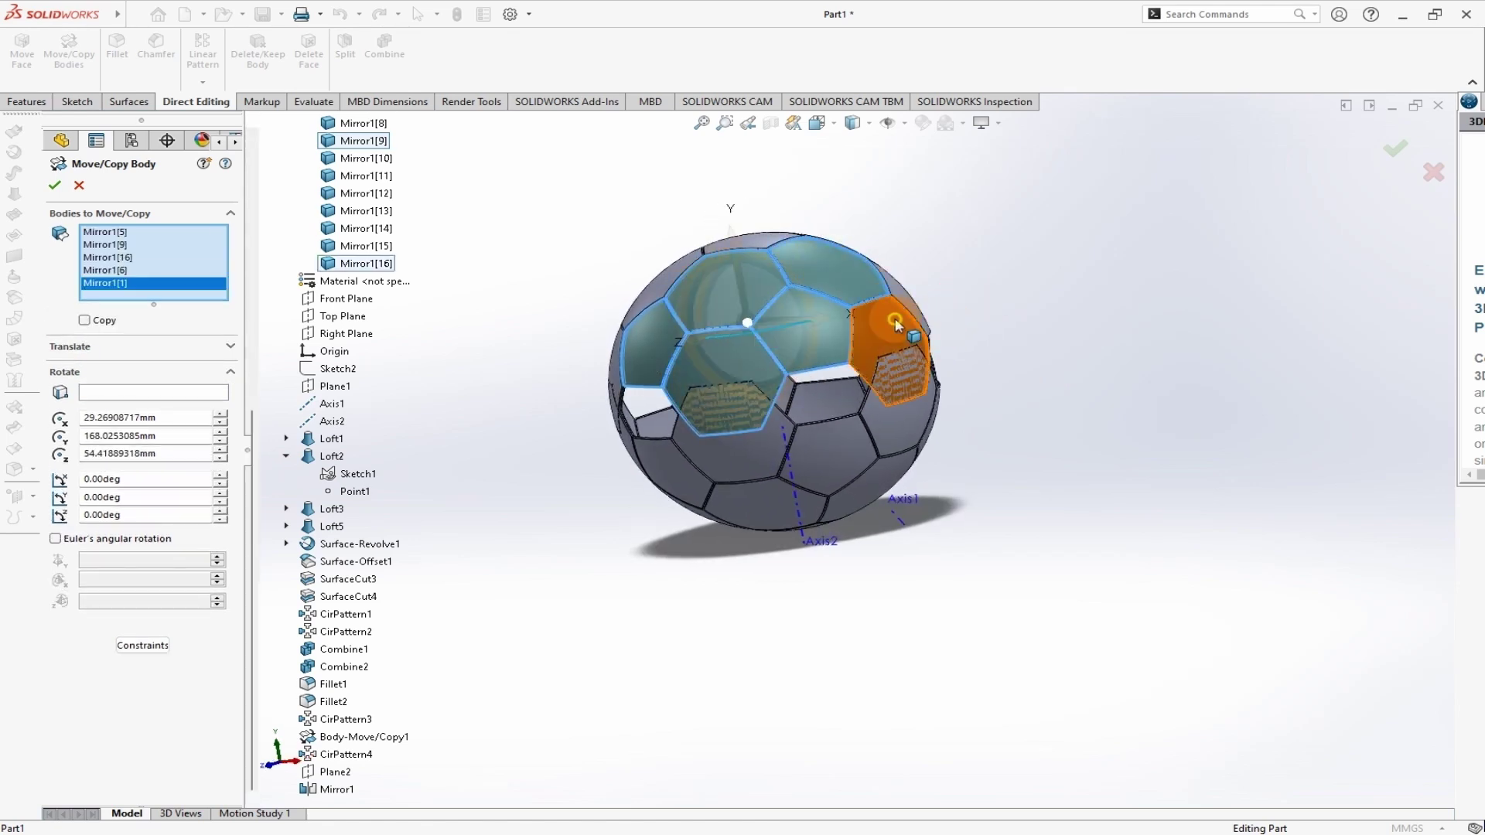
middle_click_drag(1005, 334, 905, 333)
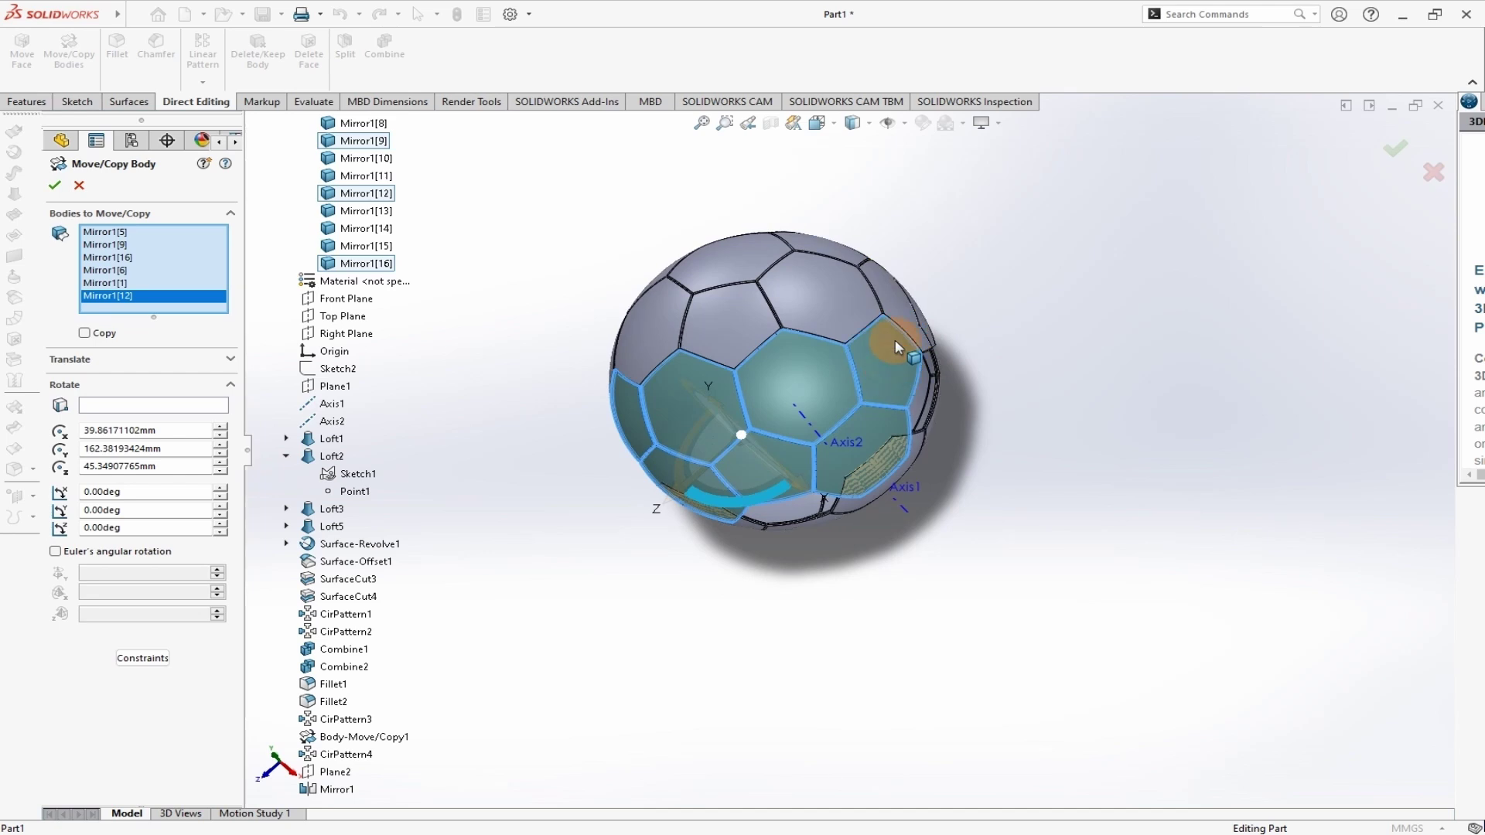
left_click(890, 337)
left_click(825, 297)
left_click(824, 292)
left_click(745, 310)
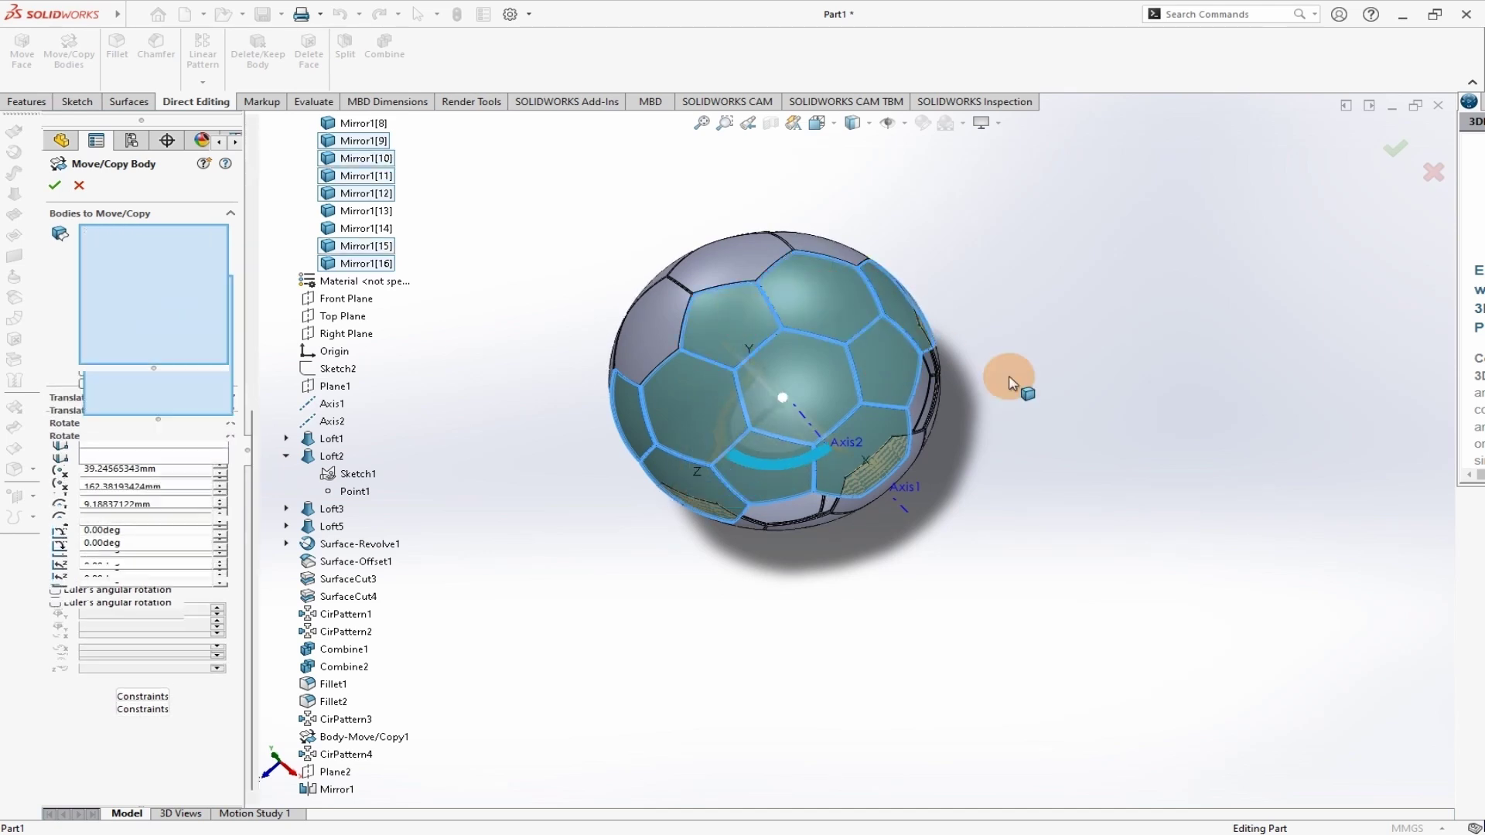
- Add the remaining six mirrored panels, Mirror1[4], [8], [14], [2], [3] and [13], to the bodies to move
mouse_move(1010, 381)
middle_mouse_down()
mouse_move(1126, 381)
mouse_move(1294, 420)
mouse_move(1237, 444)
mouse_move(1109, 414)
middle_mouse_up()
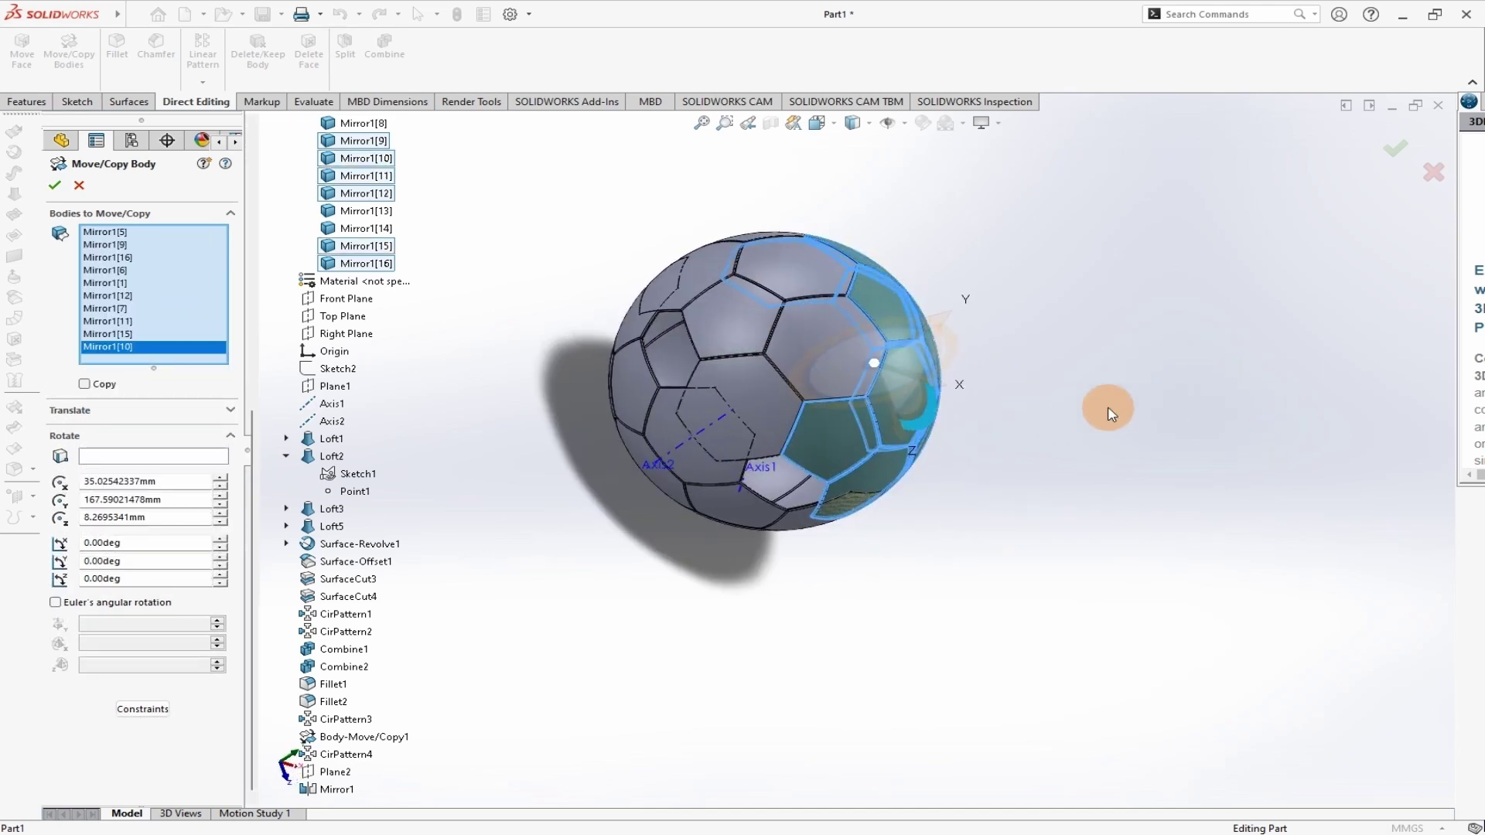
left_click(839, 353)
left_click(716, 319)
left_click(738, 383)
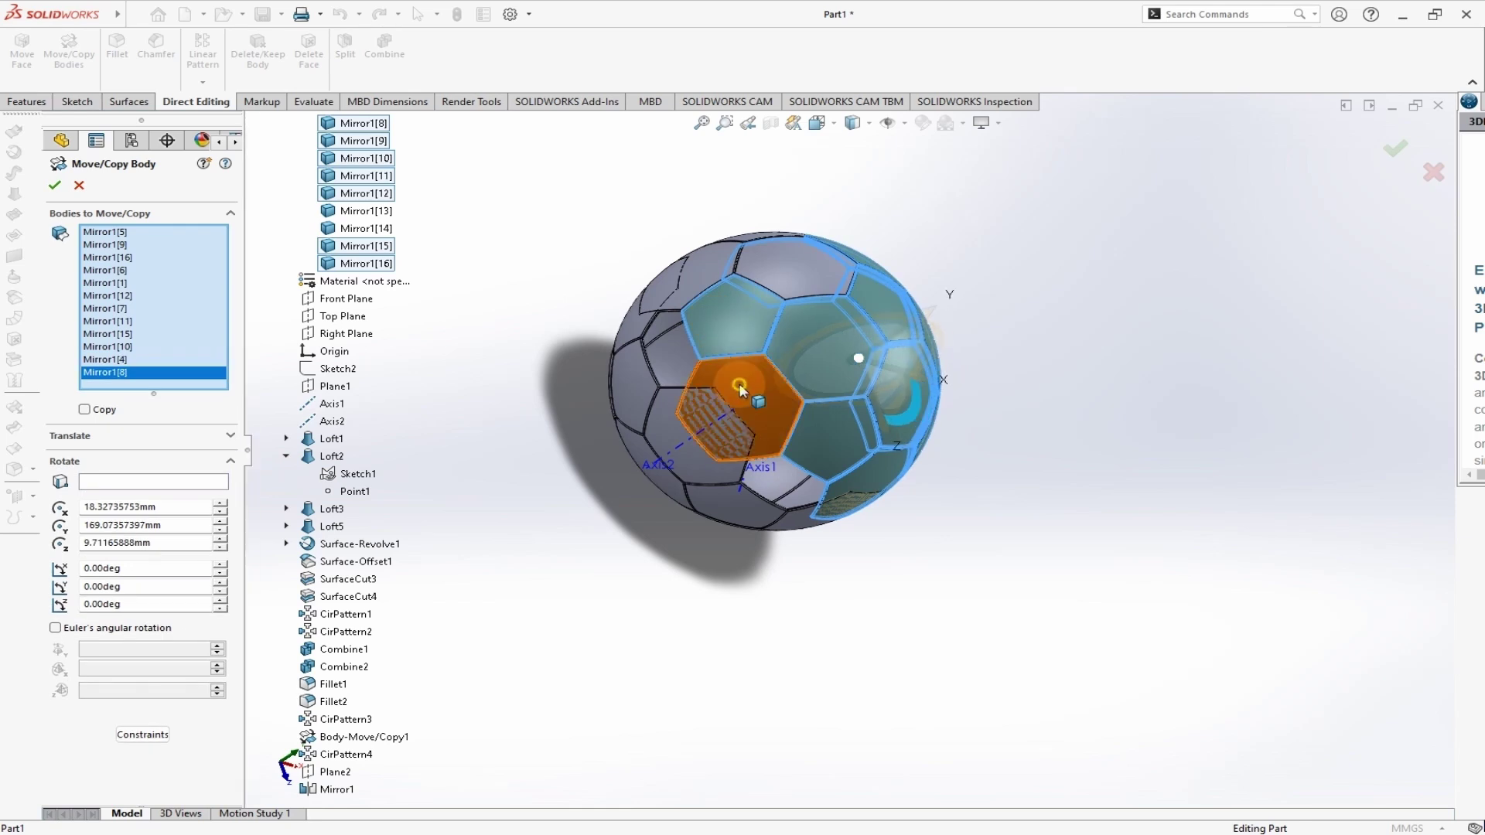
middle_click_drag(1048, 337, 889, 387)
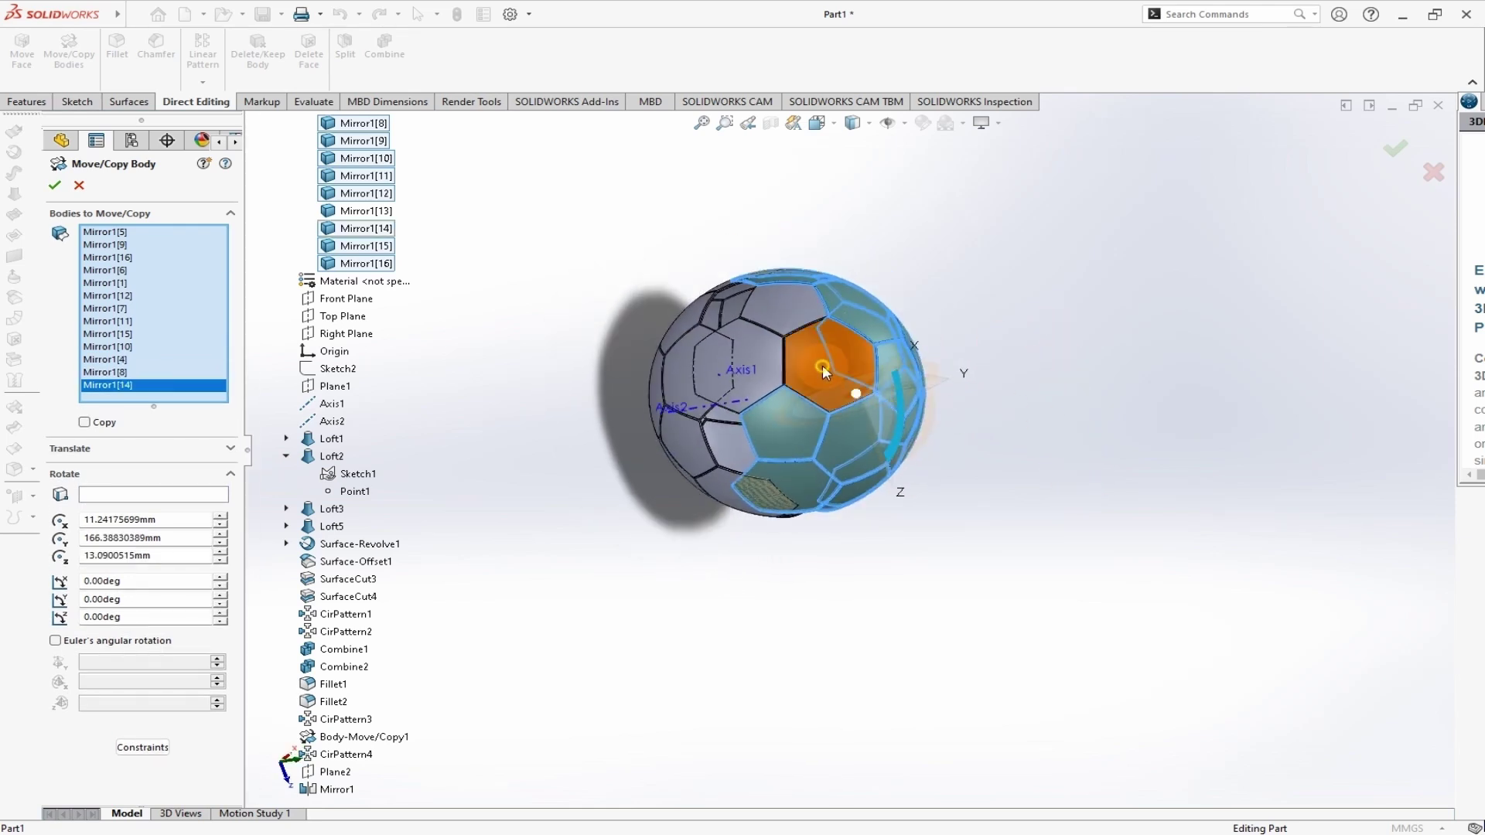
left_click(792, 302)
left_click(712, 331)
left_click(748, 335)
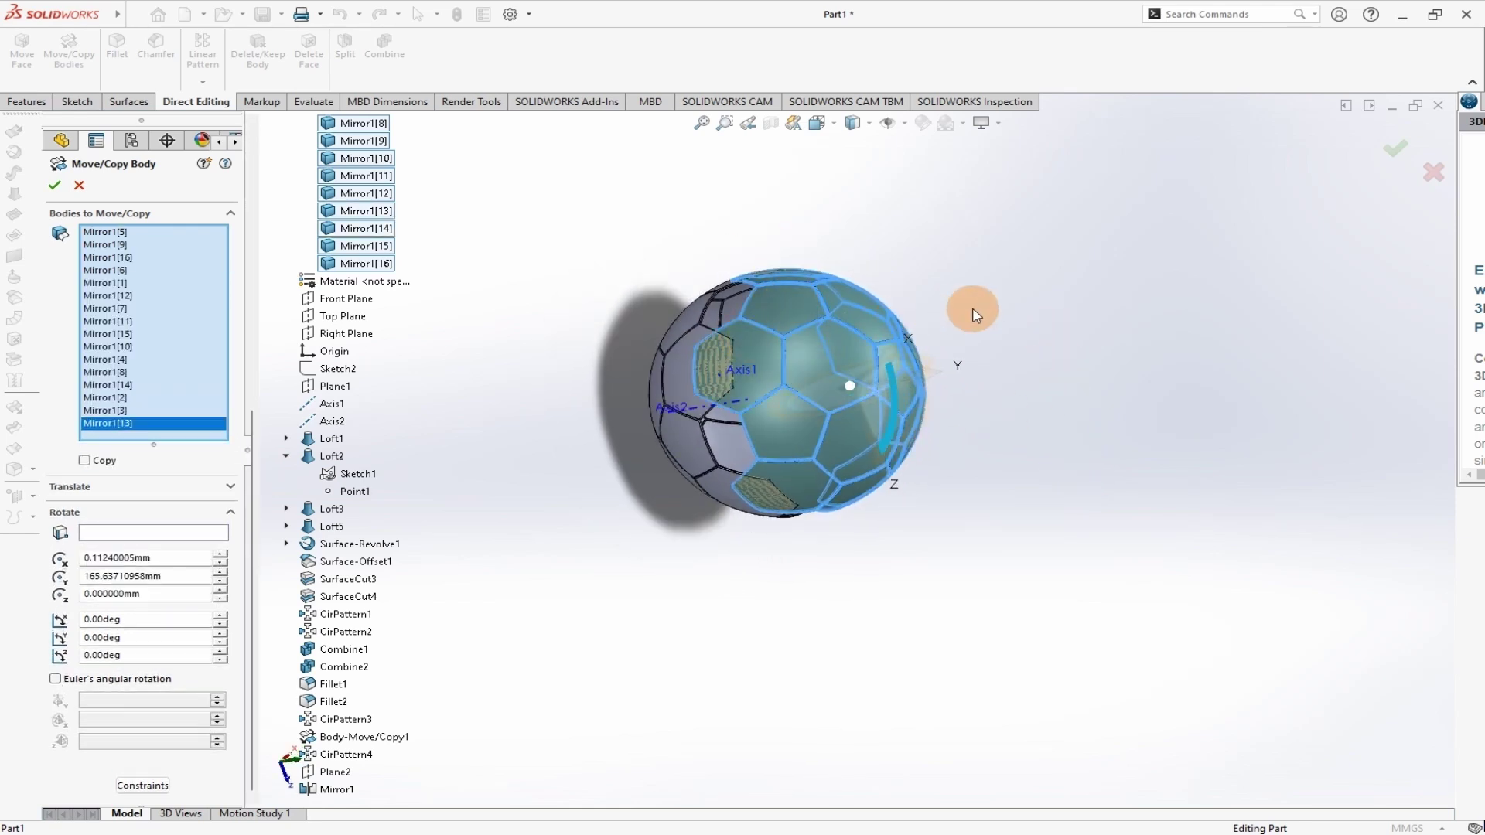
- Rotate the selected mirrored half-ball 36 degrees about Axis2 and finish the body move
middle_click_drag(968, 308, 1088, 368)
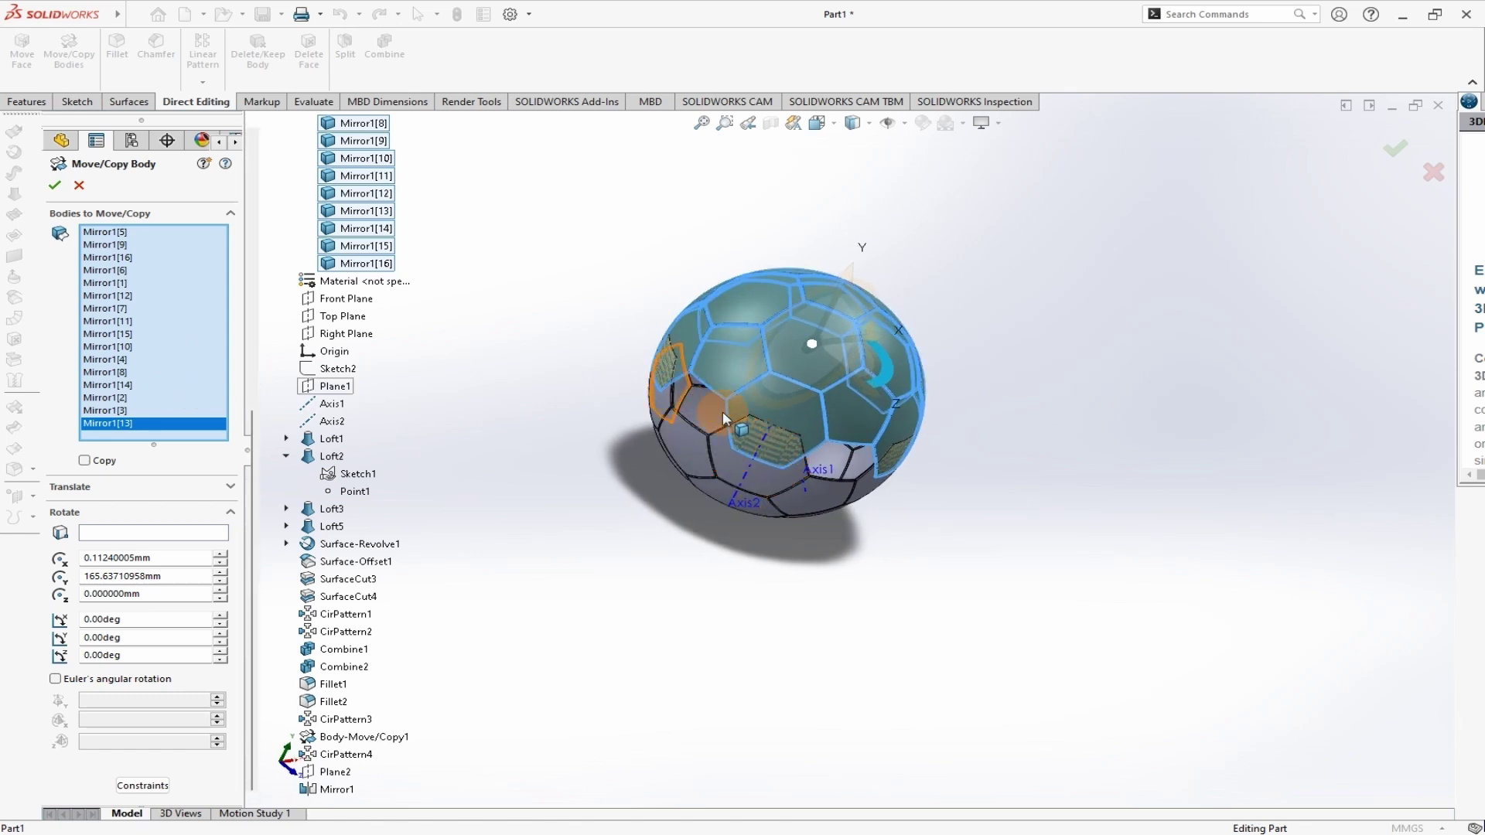
left_click(103, 536)
scroll(762, 452, "down", 3)
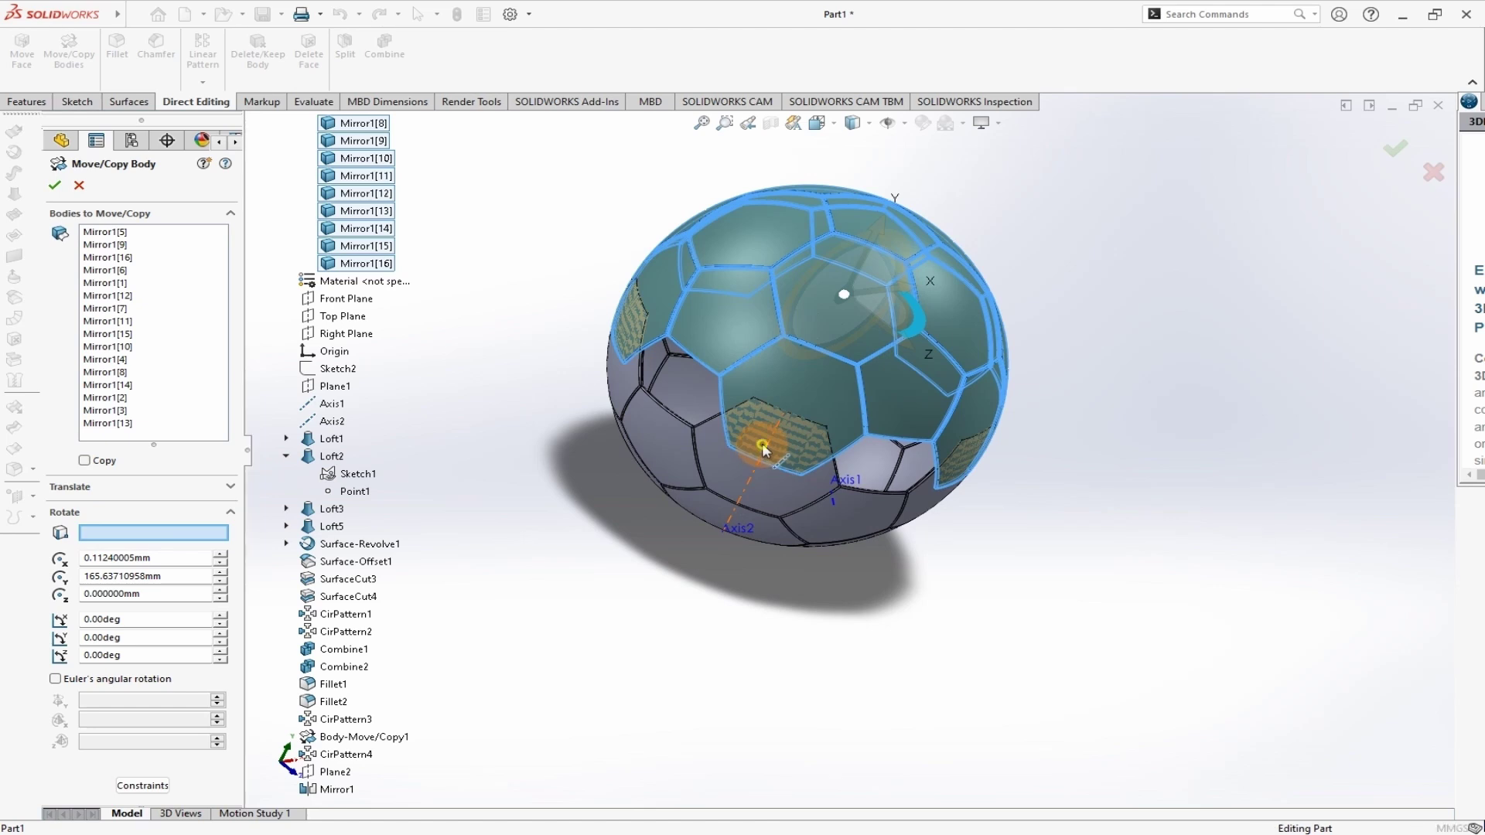
left_click(762, 443)
left_click_drag(138, 555, 72, 559)
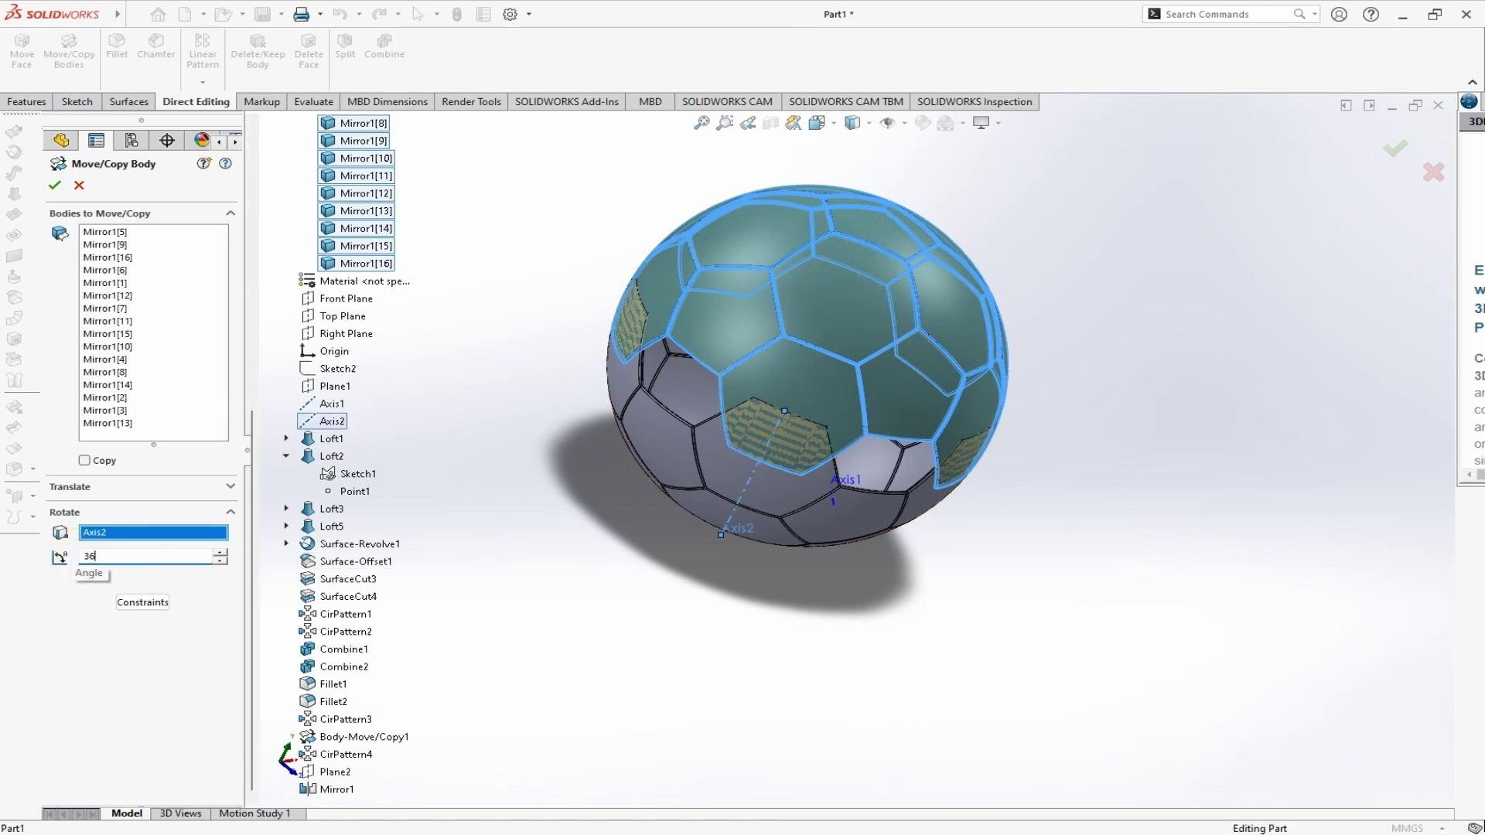
left_click(126, 334)
type("36")
left_click(65, 187)
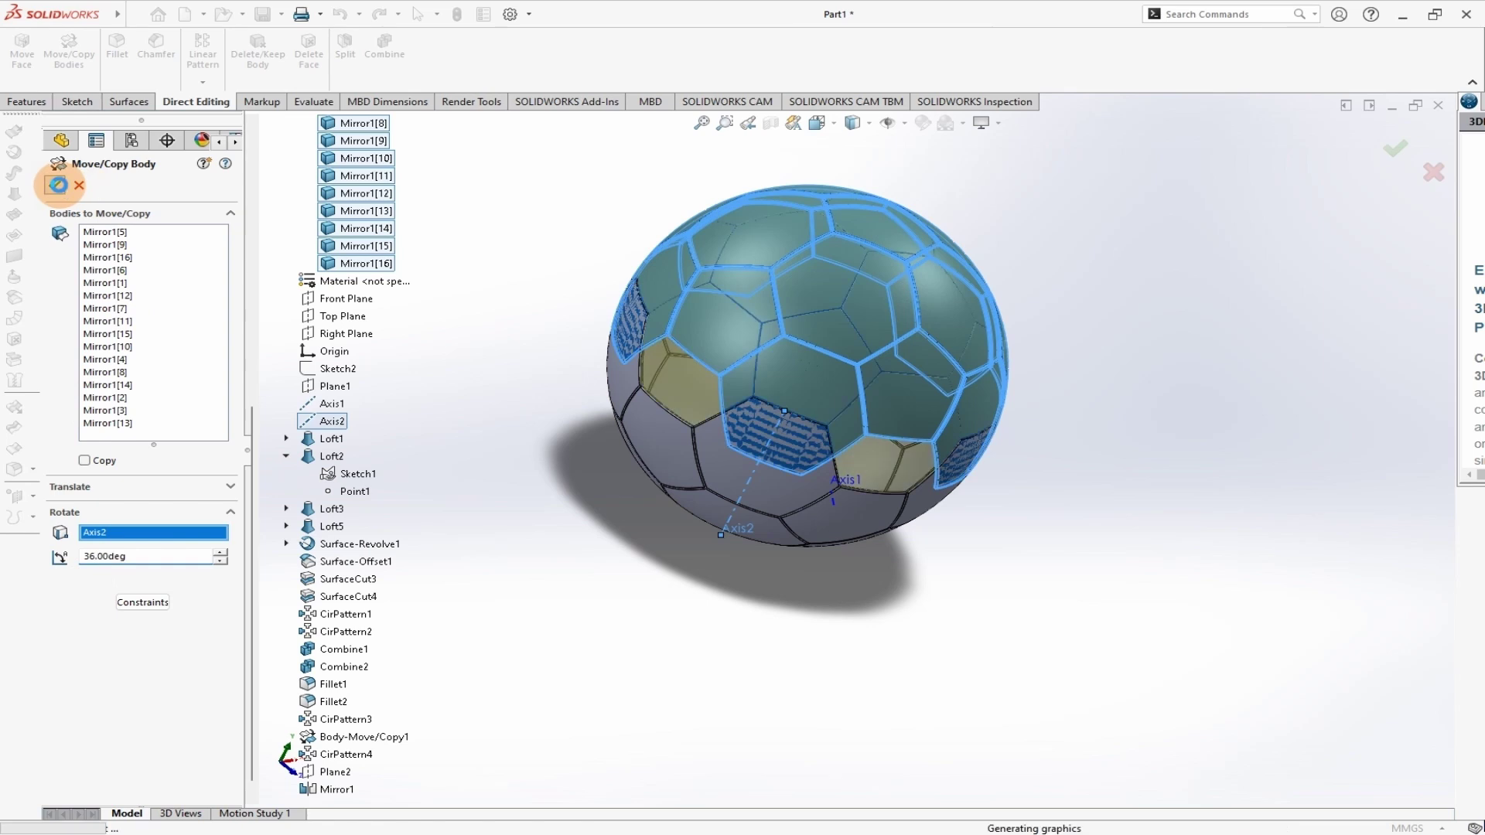
left_click(880, 571)
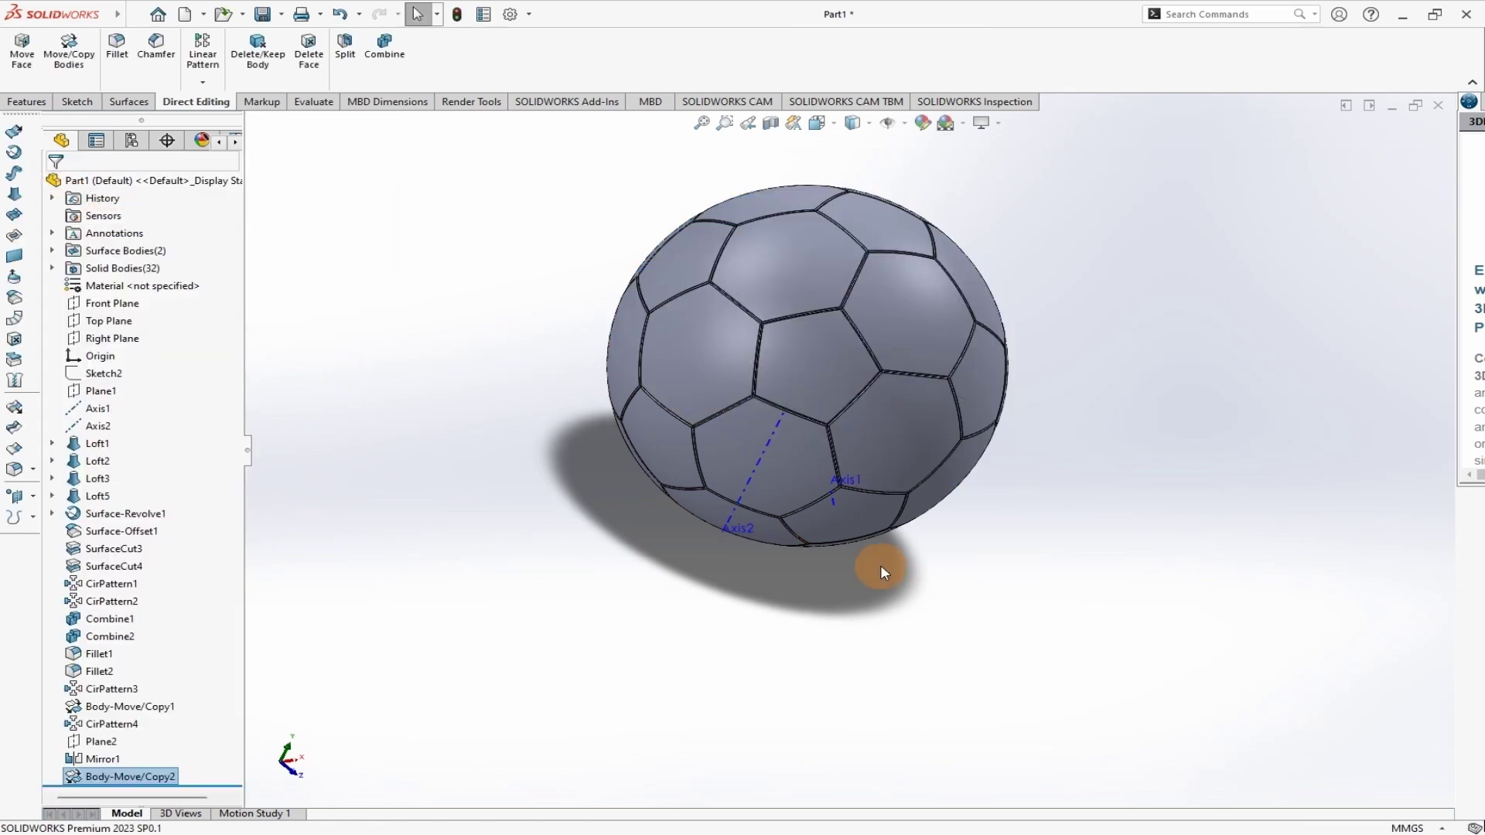
- Hide Axis2 and Axis1 in the model view
left_click(754, 474)
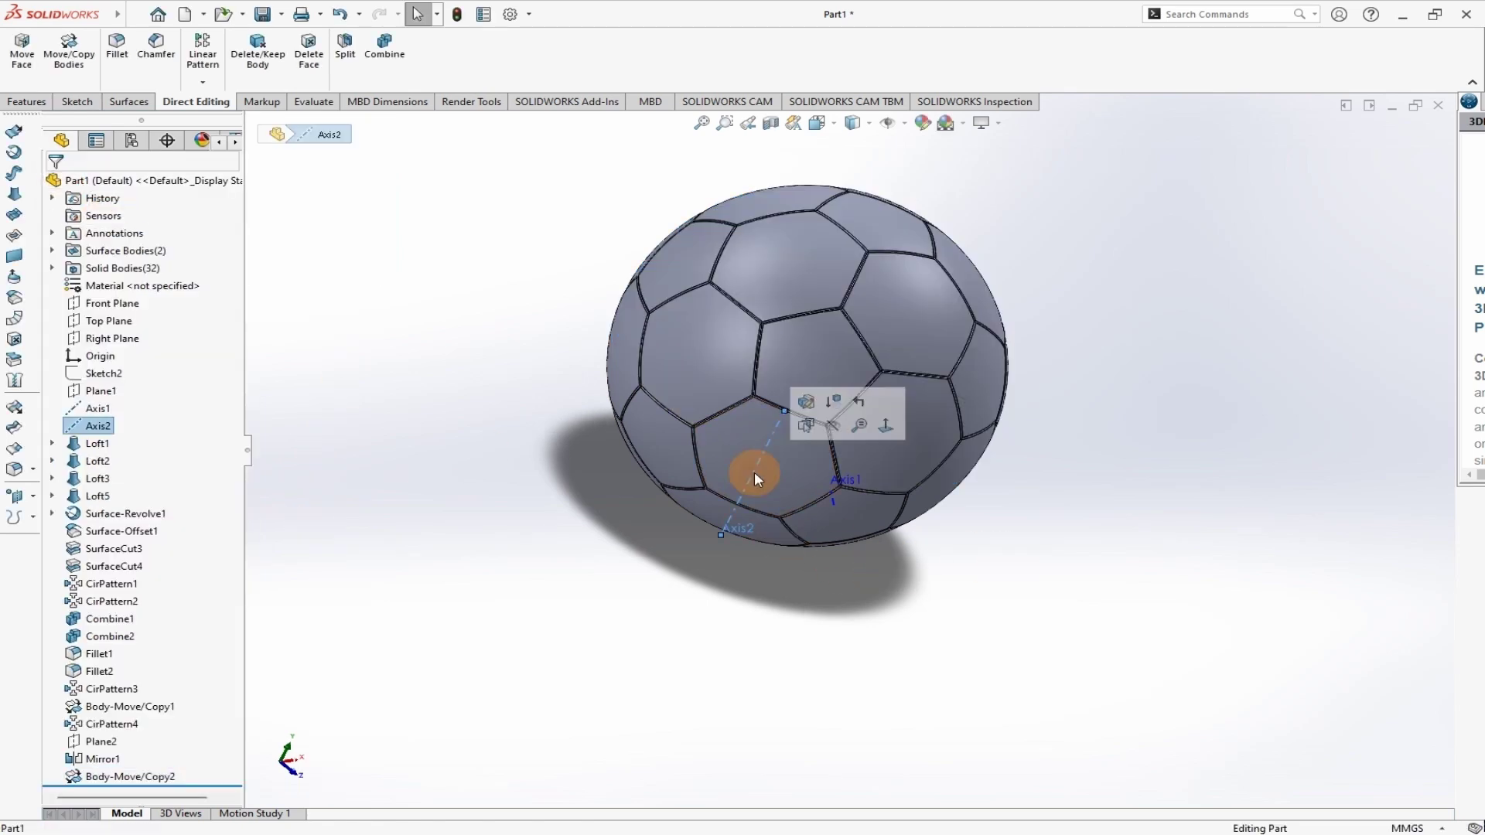
left_click(833, 428)
middle_click_drag(1050, 547, 884, 458)
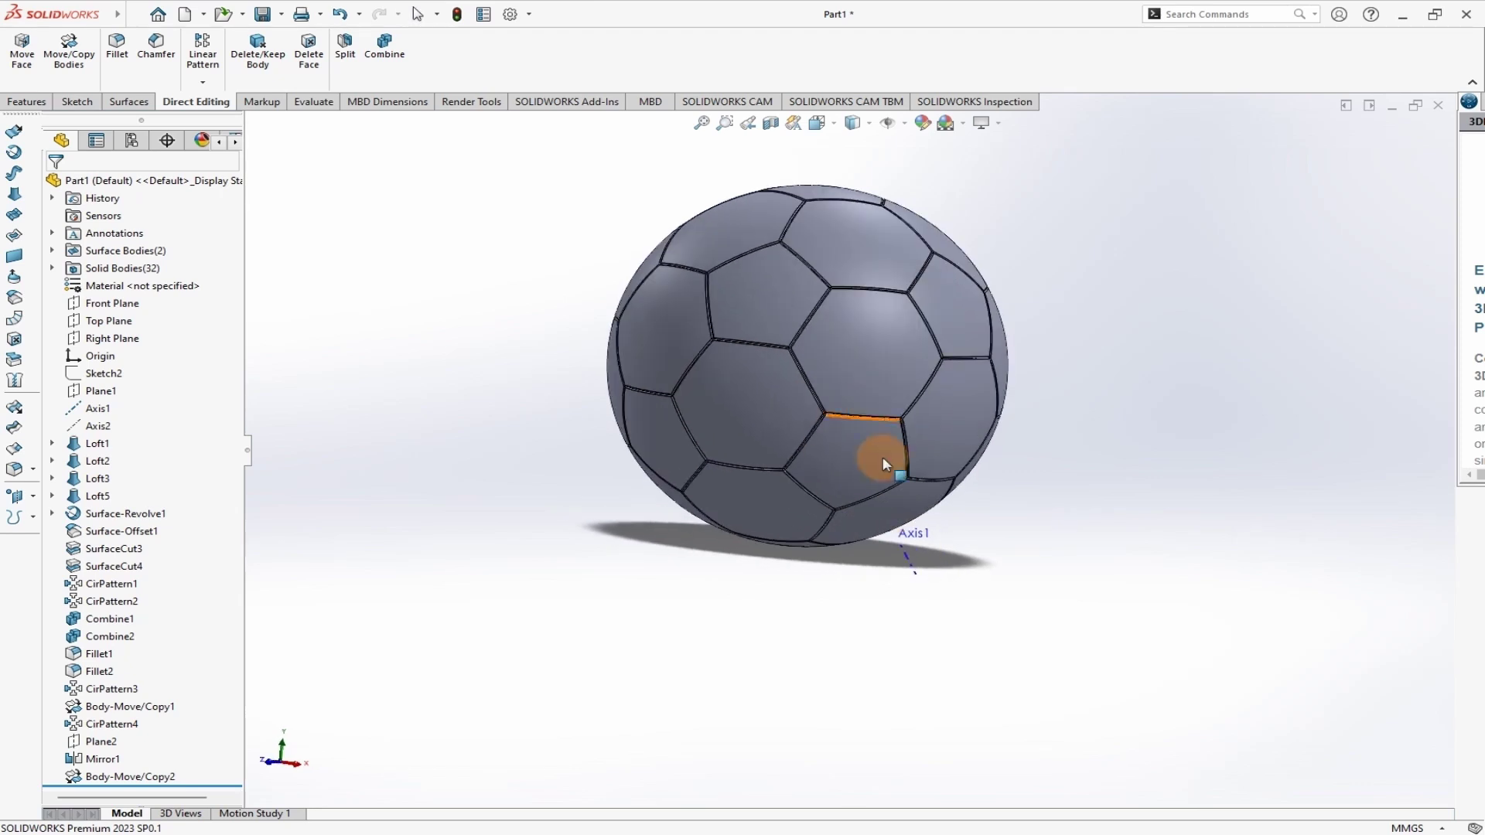
left_click(905, 566)
left_click(974, 515)
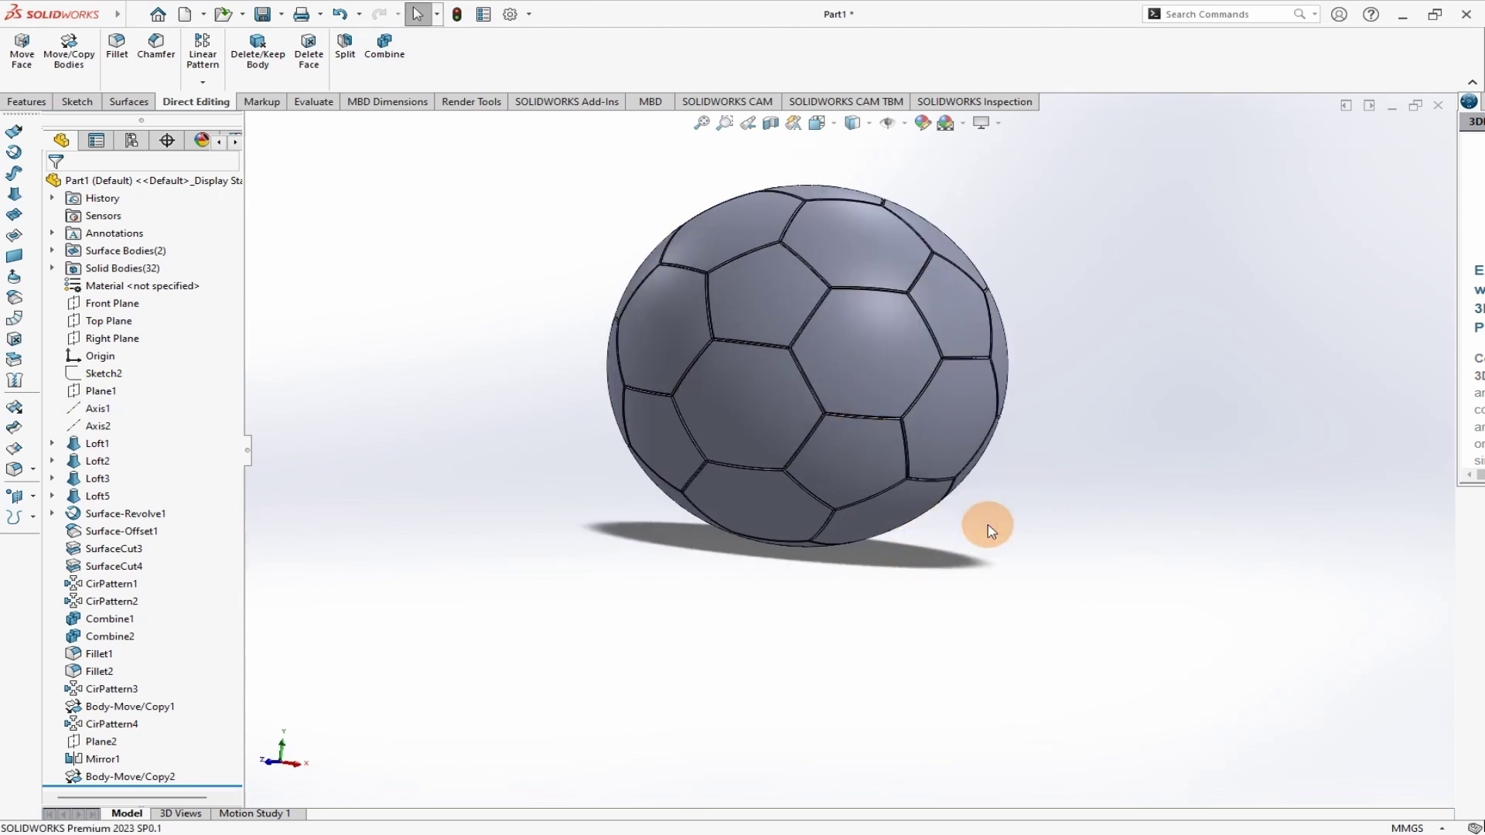
- Examine the panels and seams of the assembled ball from several angles and distances
middle_click_drag(984, 523, 1077, 508)
scroll(860, 520, "up", 4)
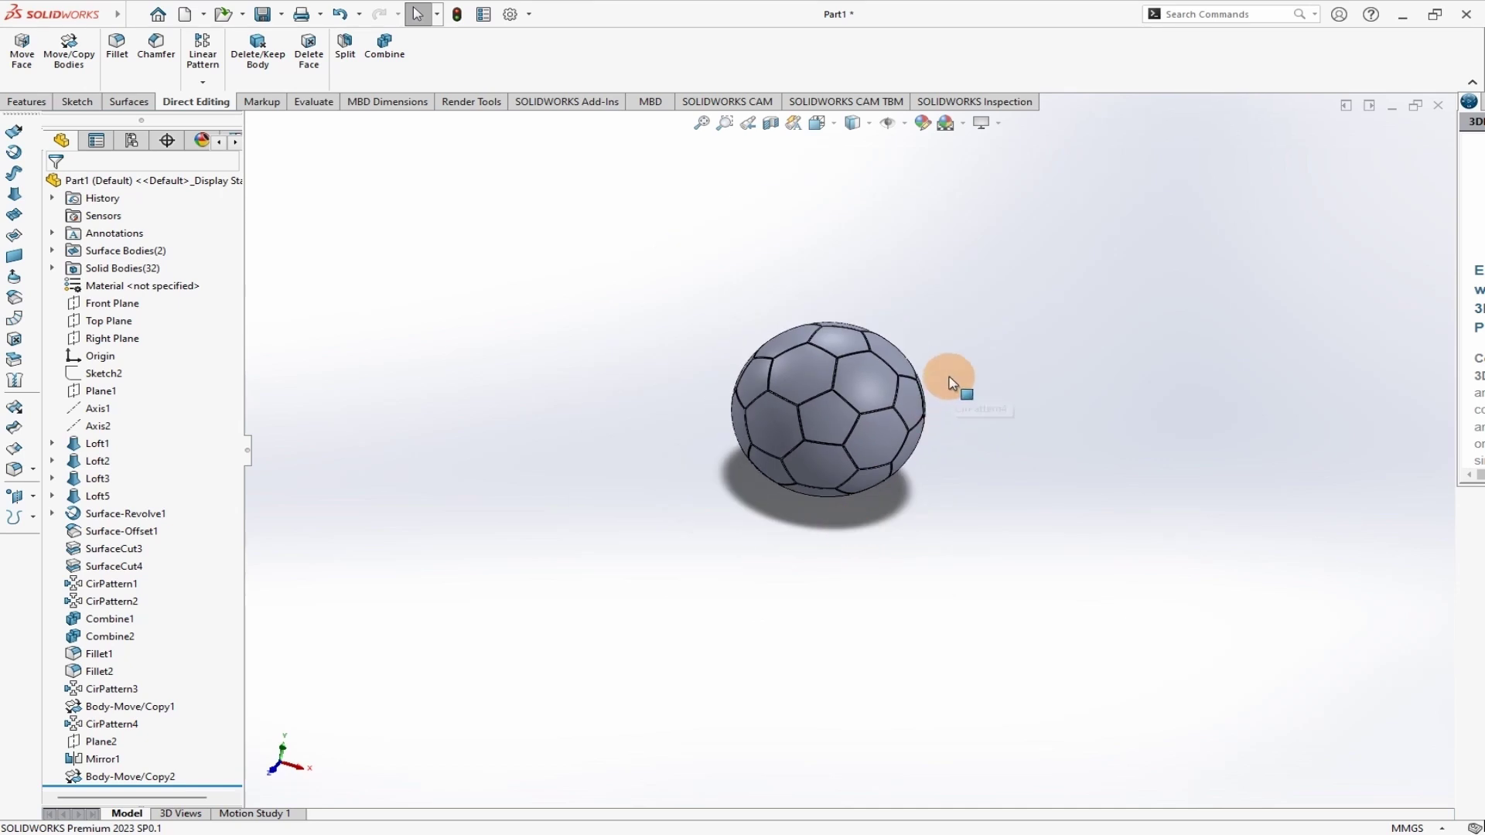
scroll(878, 388, "down", 5)
middle_click_drag(878, 388, 928, 390)
left_click(987, 123)
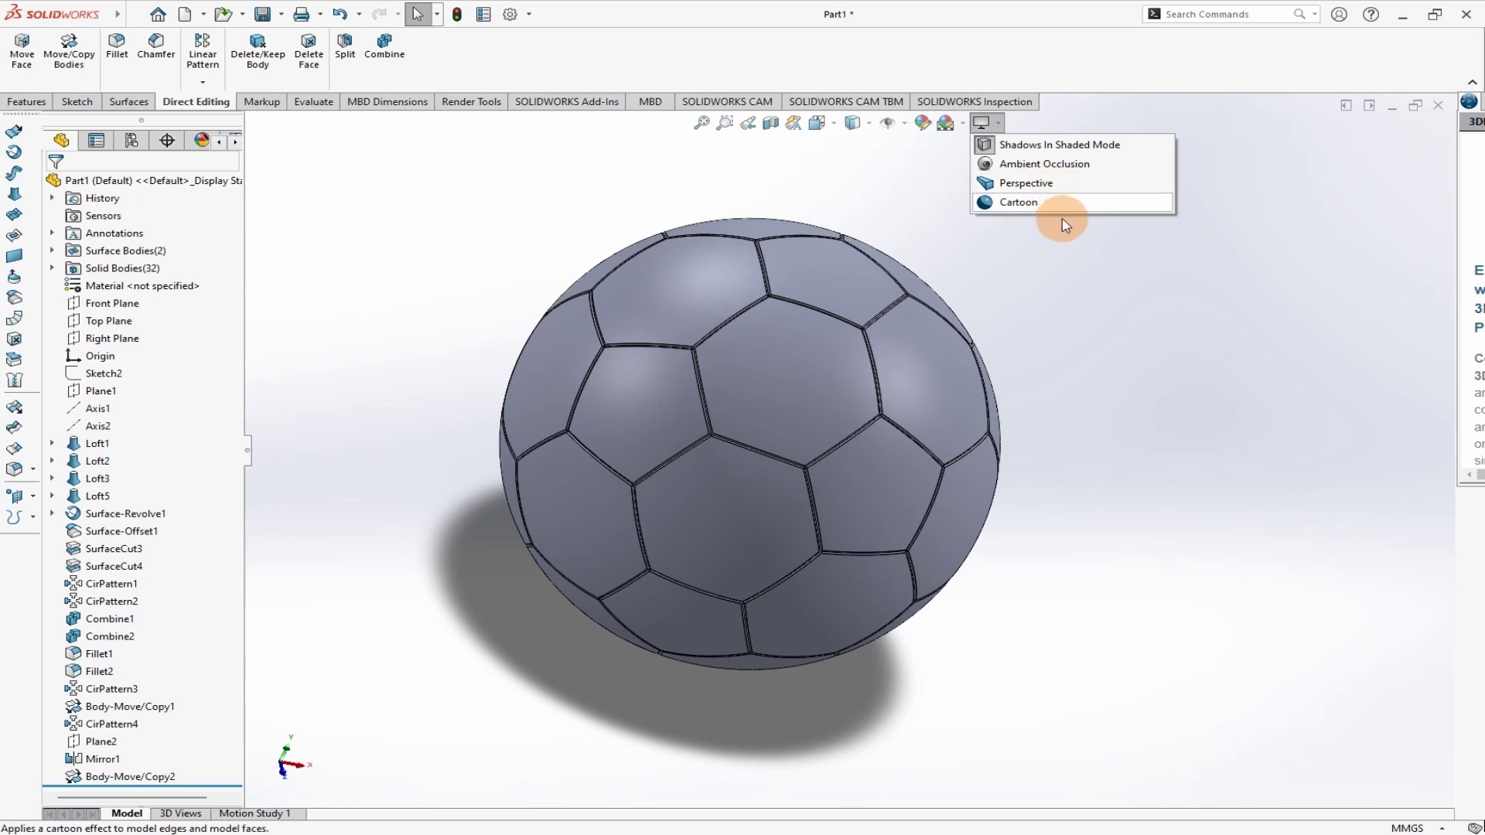
left_click(1112, 315)
middle_click_drag(1071, 325, 1011, 305)
scroll(999, 300, "up", 3)
scroll(813, 504, "down", 4)
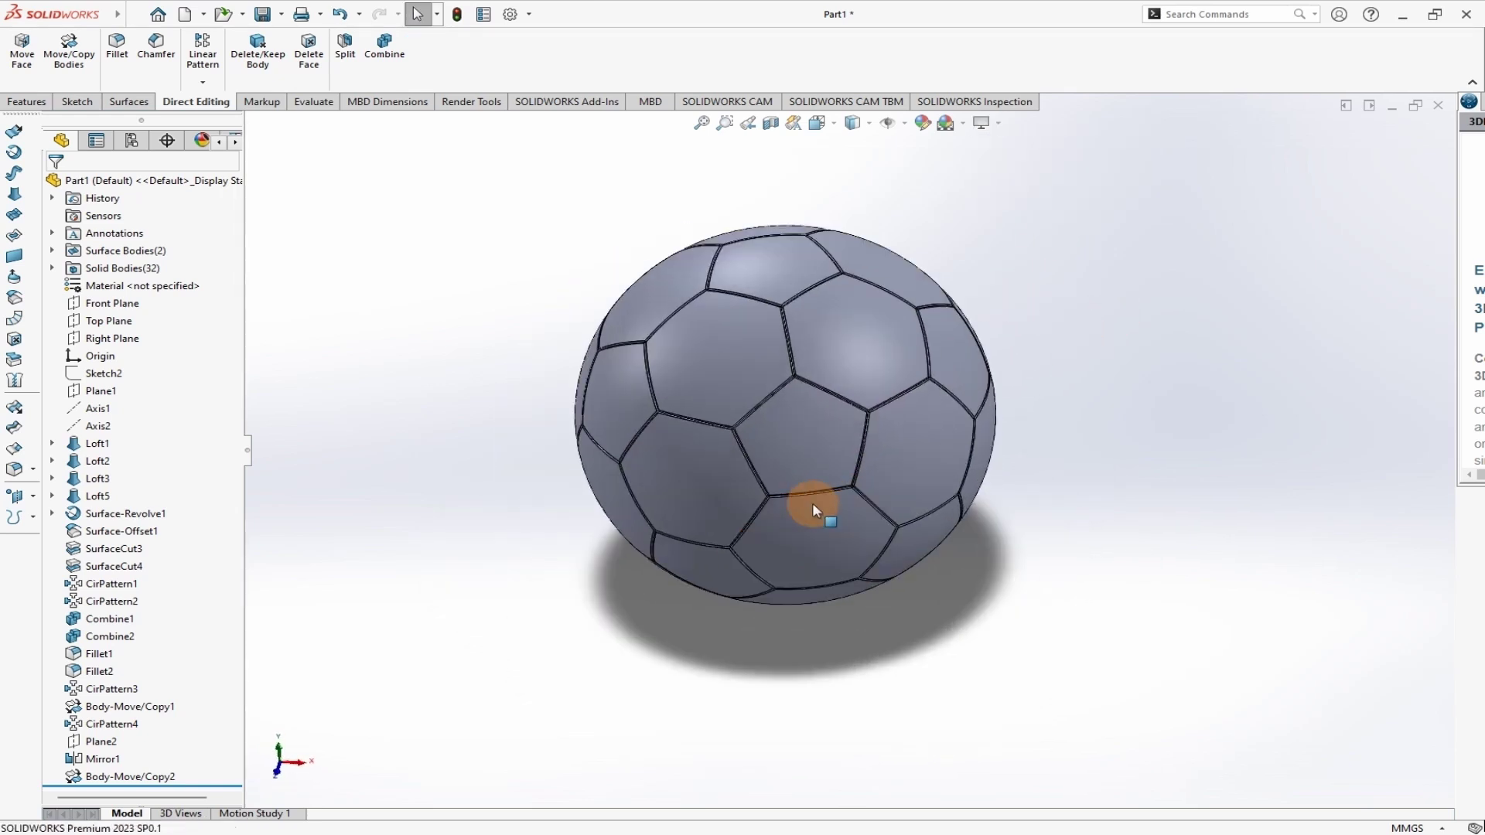
scroll(812, 505, "up", 1)
scroll(814, 508, "up", 2)
scroll(855, 328, "down", 3)
scroll(855, 328, "up", 3)
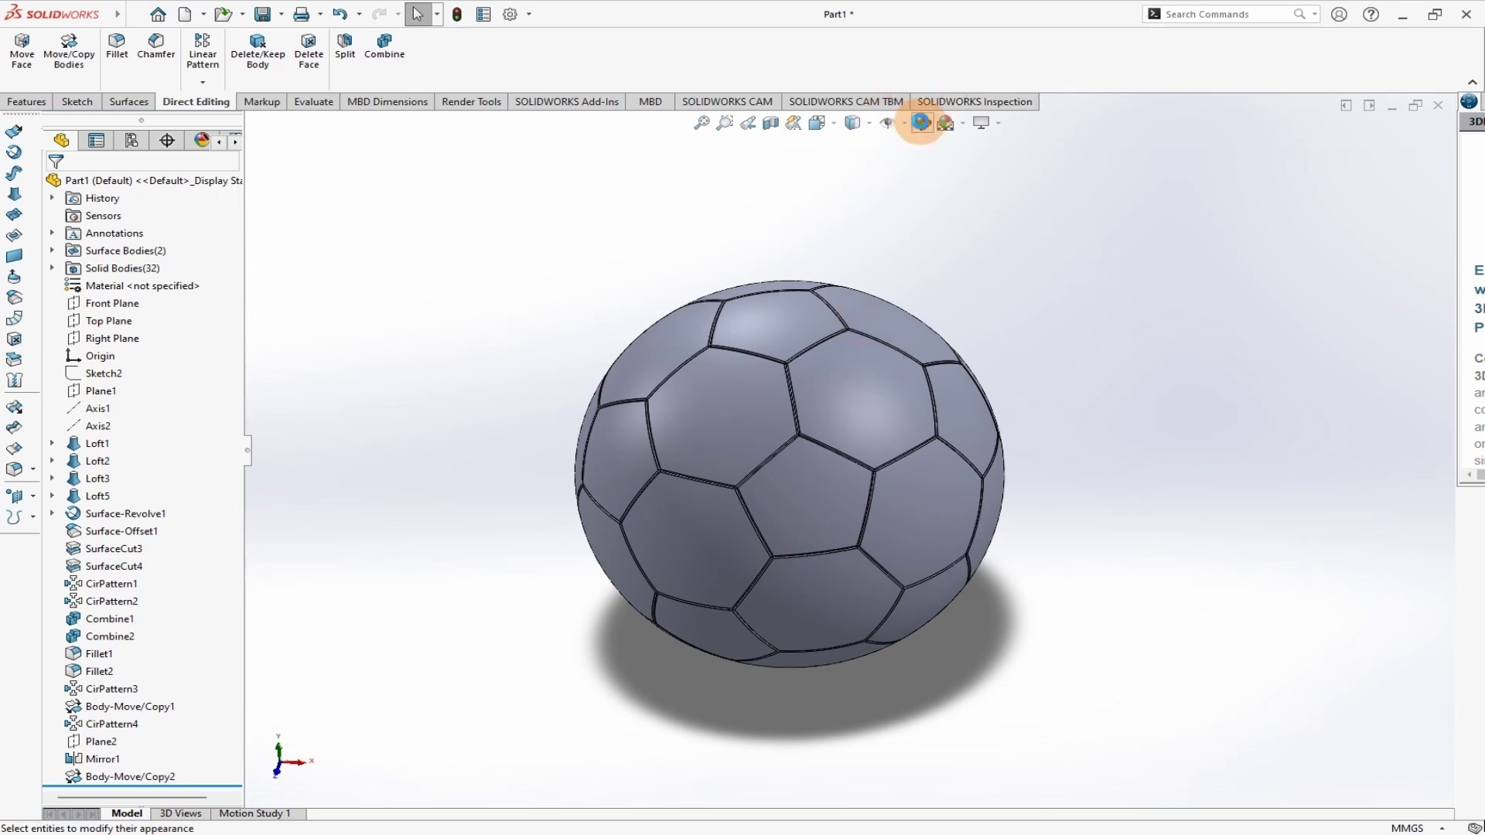
- Start editing the appearance color, remove the whole part from the selected geometry and restrict selection to solid bodies
left_click(921, 122)
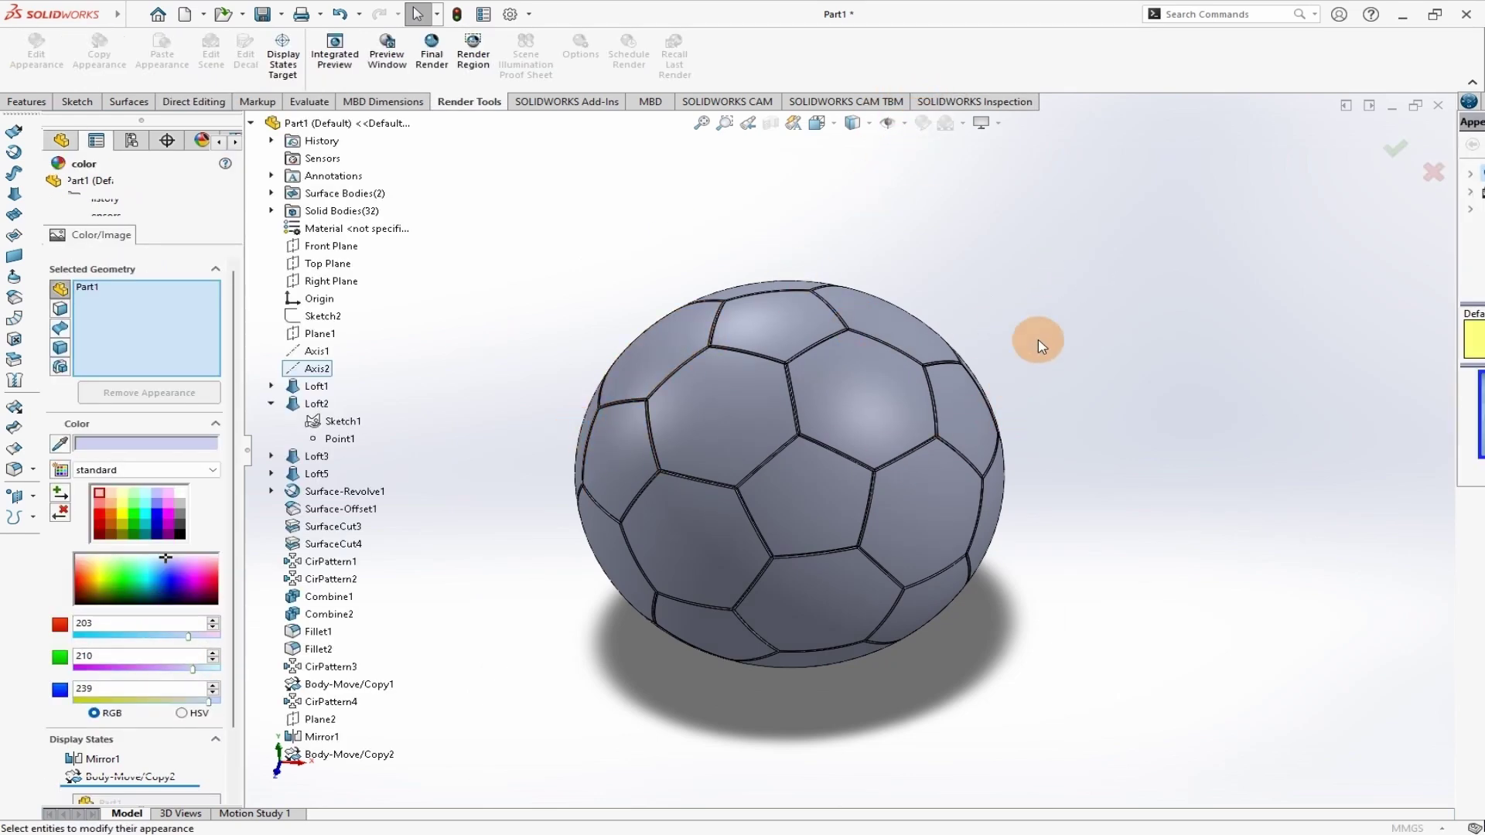
scroll(852, 499, "up", 3)
scroll(803, 515, "down", 3)
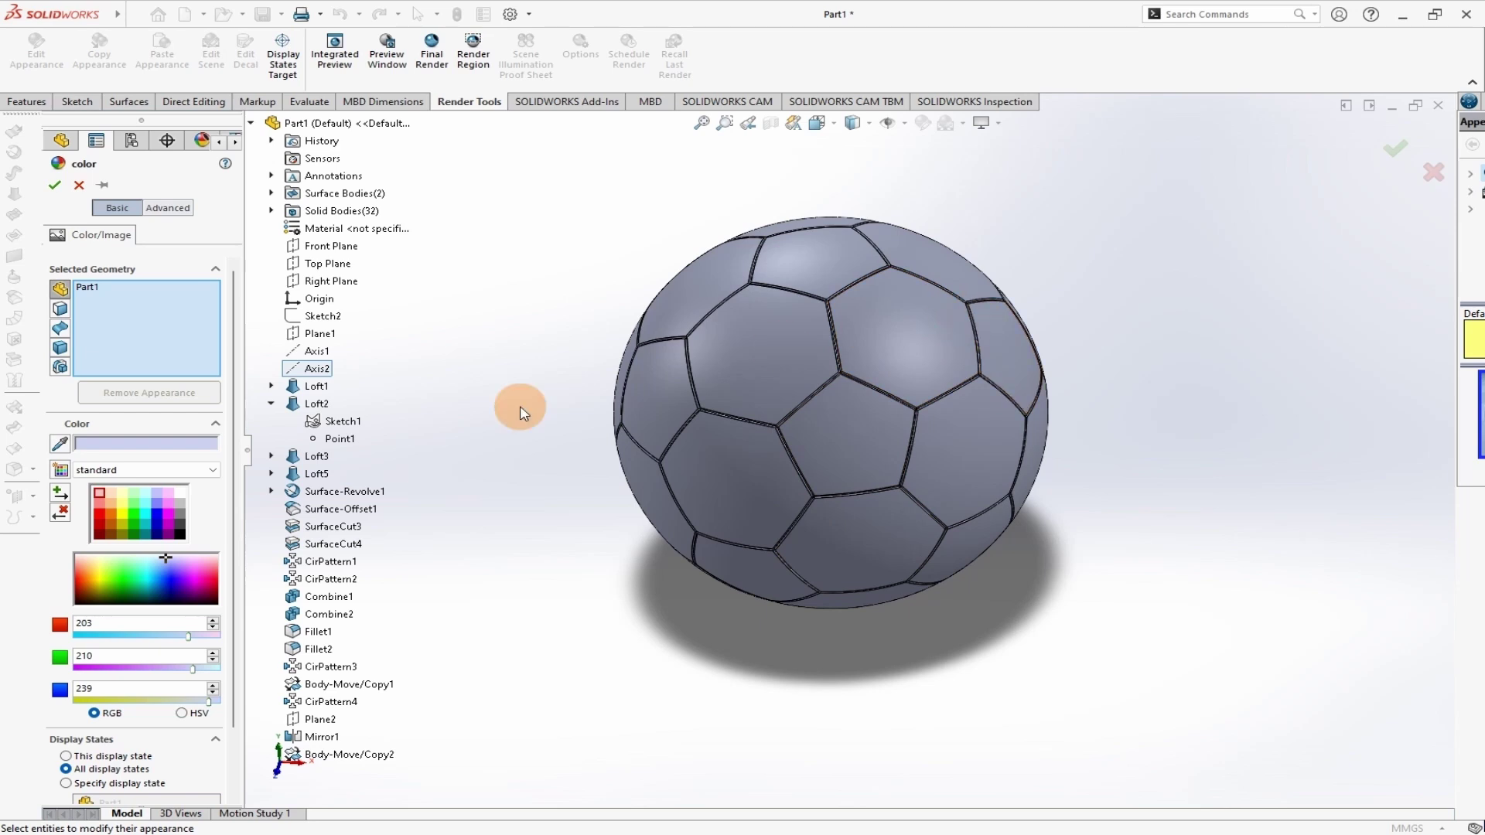
left_click(767, 363)
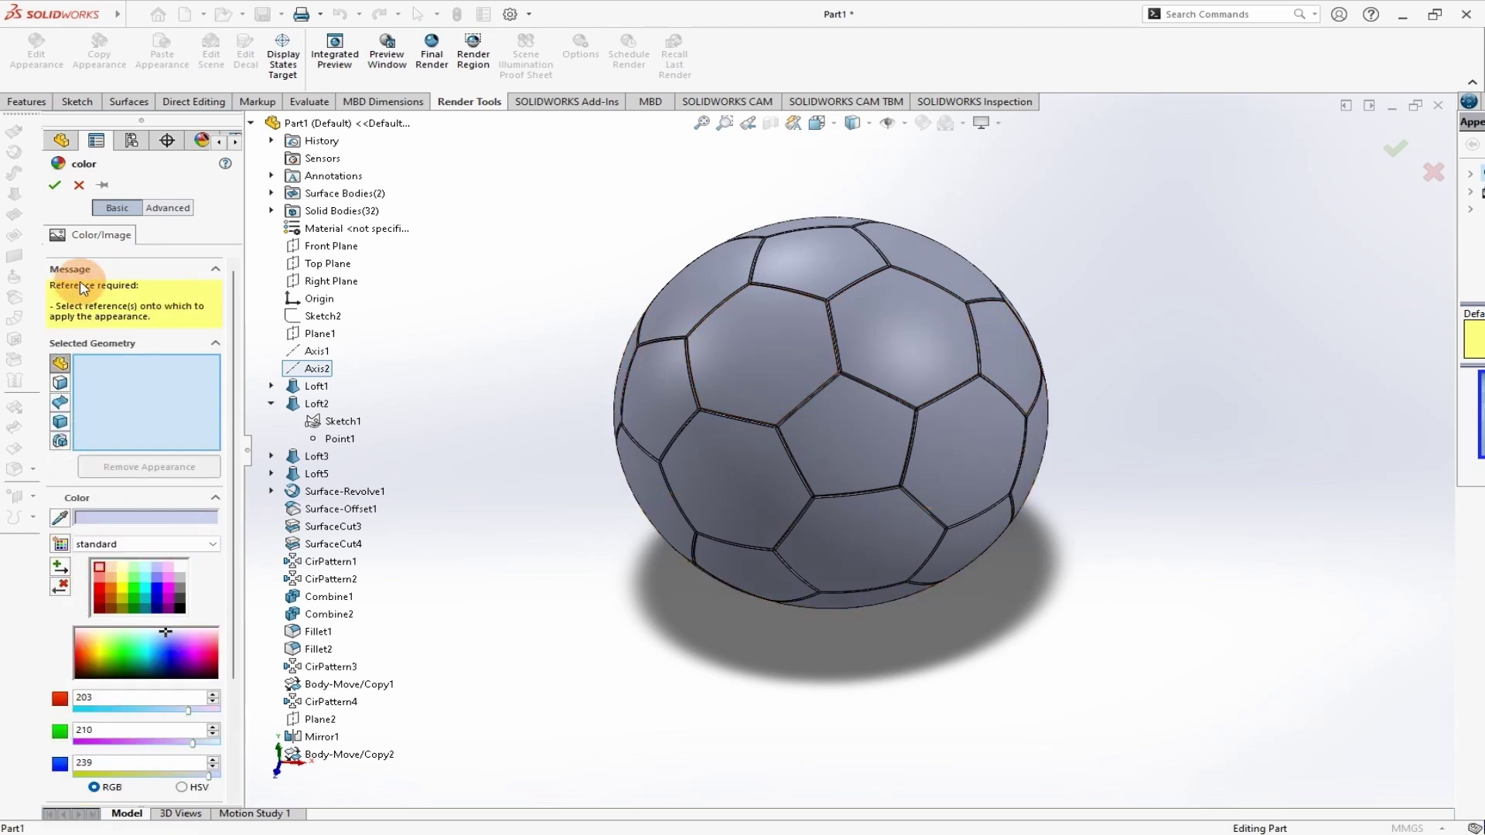
left_click(60, 424)
- Select four separate panel bodies for coloring: Body-Move/Copy2[11], Body-Move/Copy2[3], CirPattern4[7] and Fillet1
left_click(764, 334)
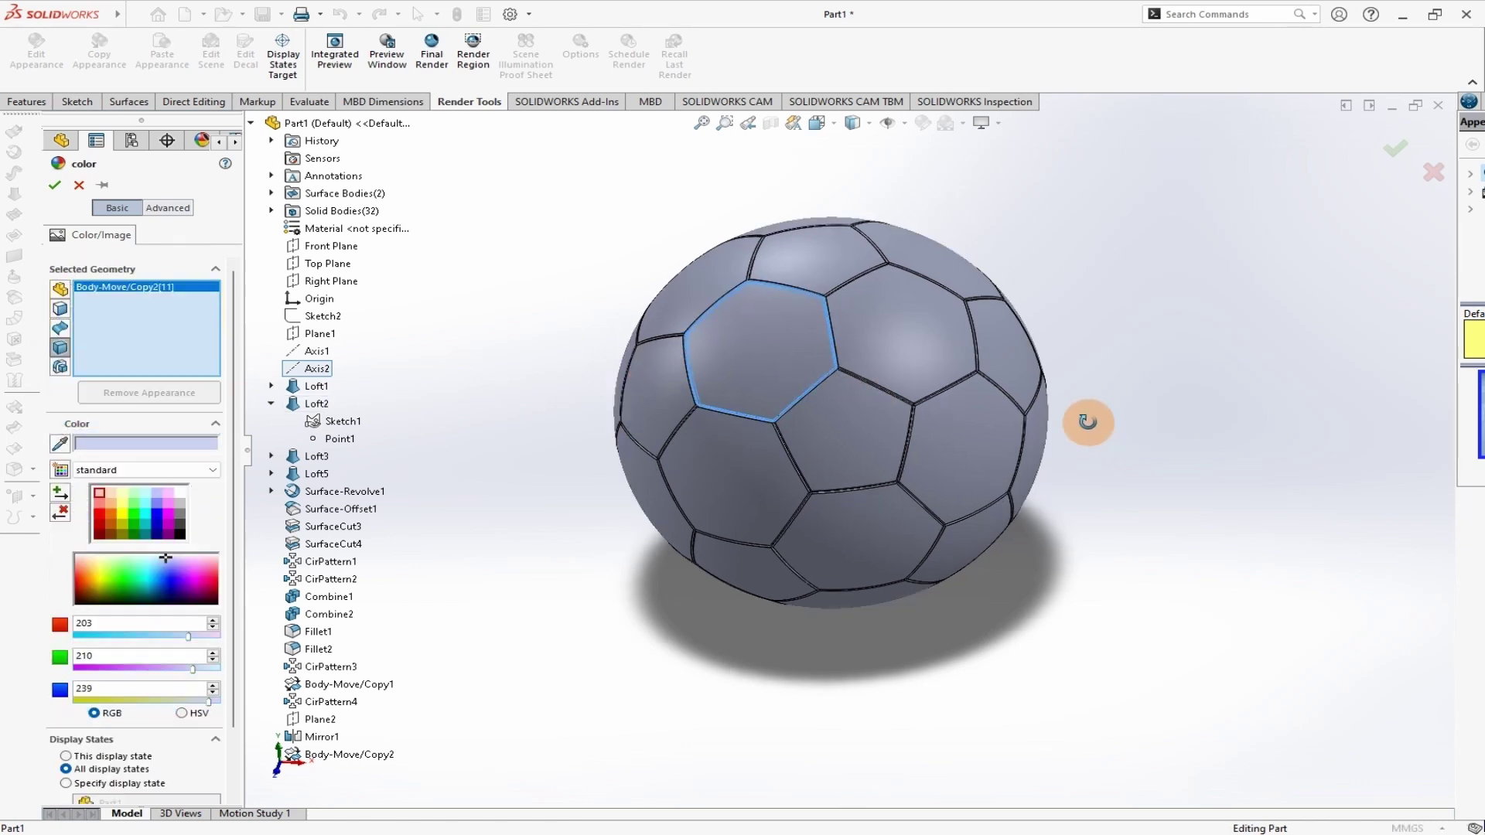
middle_click_drag(1087, 422, 965, 386)
left_click(949, 389)
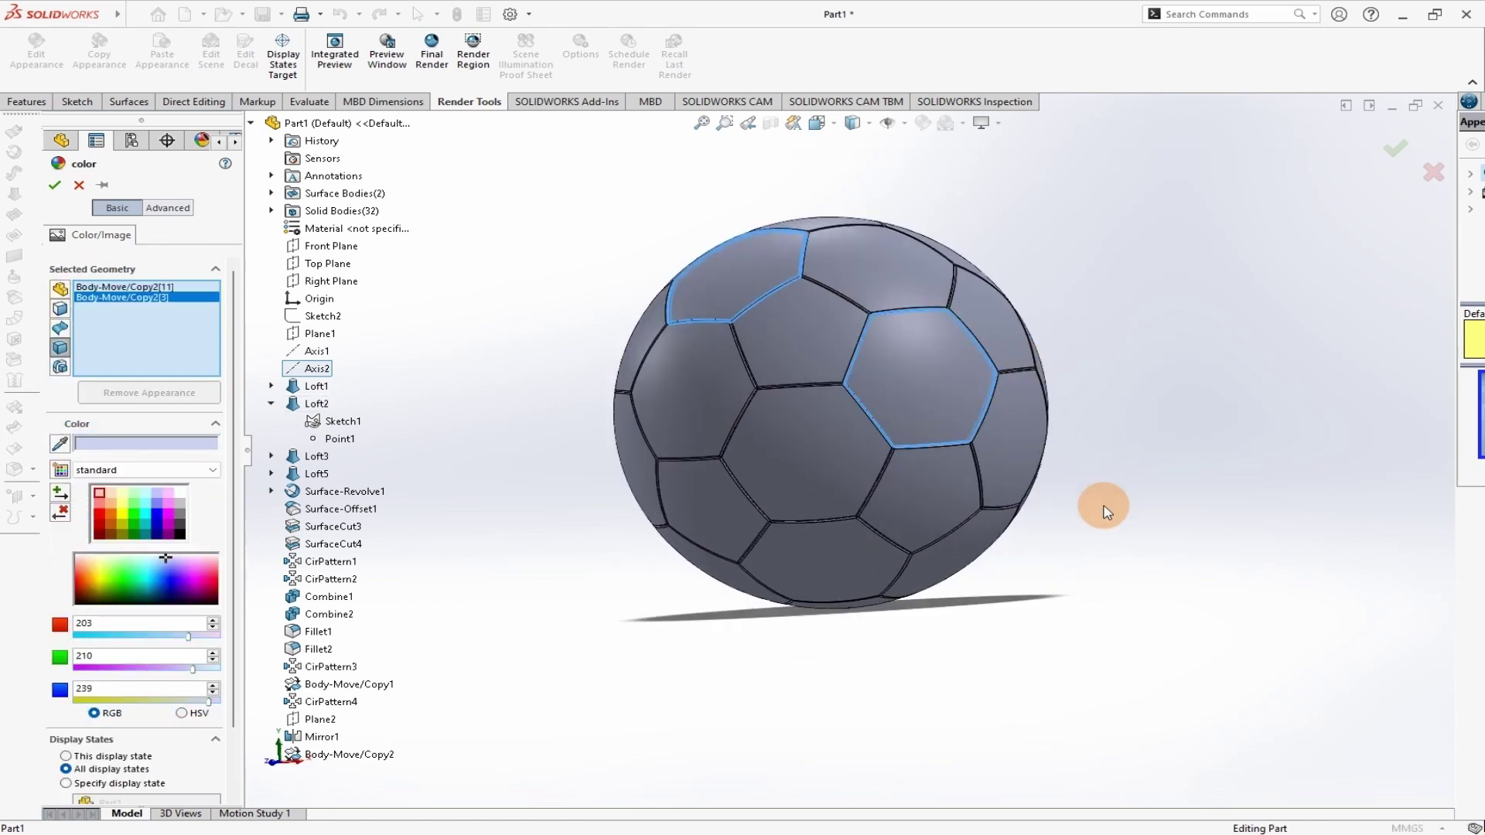
middle_click_drag(1104, 504, 1167, 407)
left_click(811, 440)
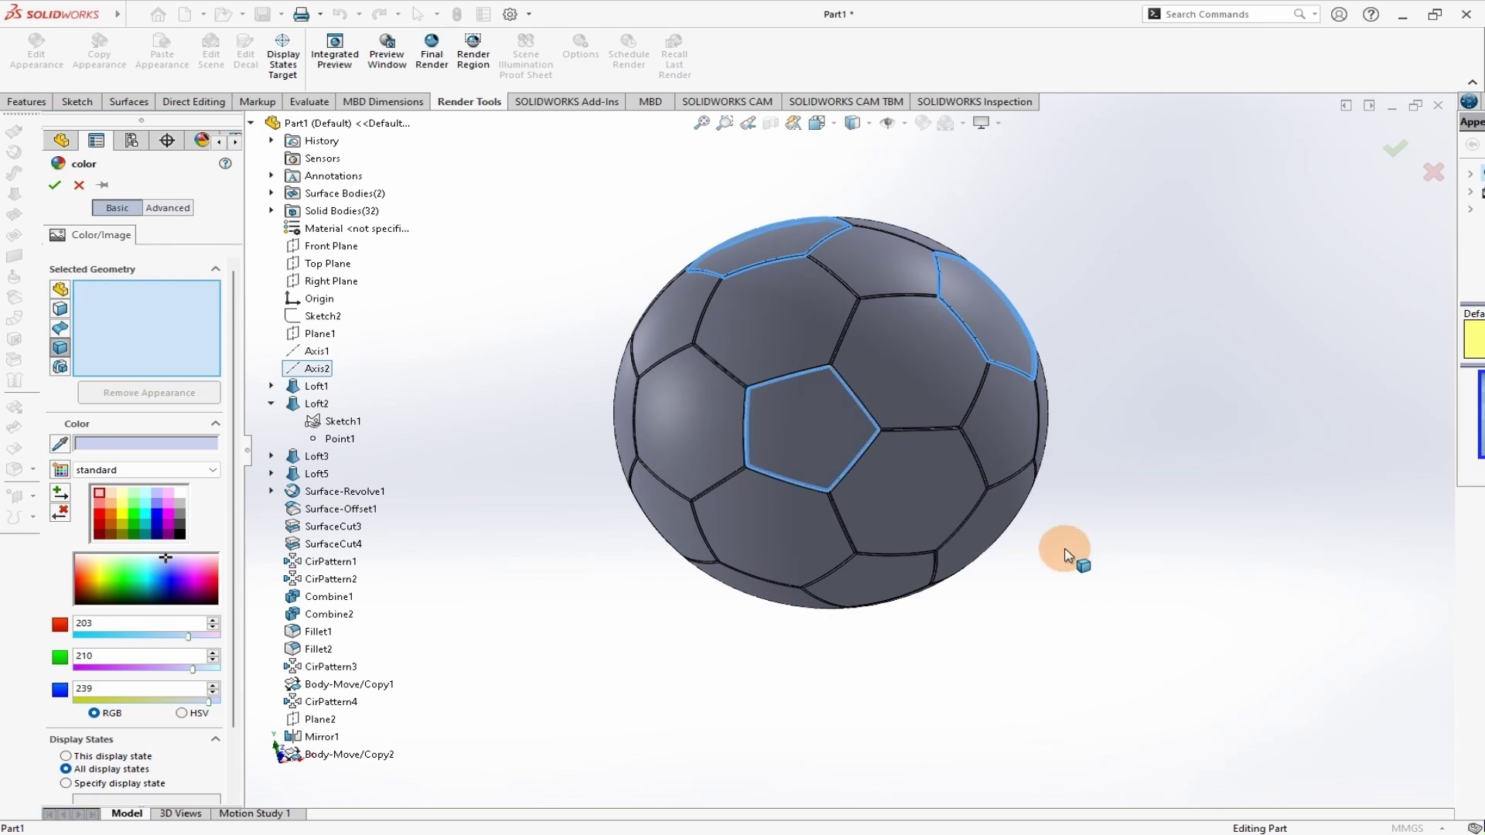
middle_click_drag(1060, 557, 895, 481)
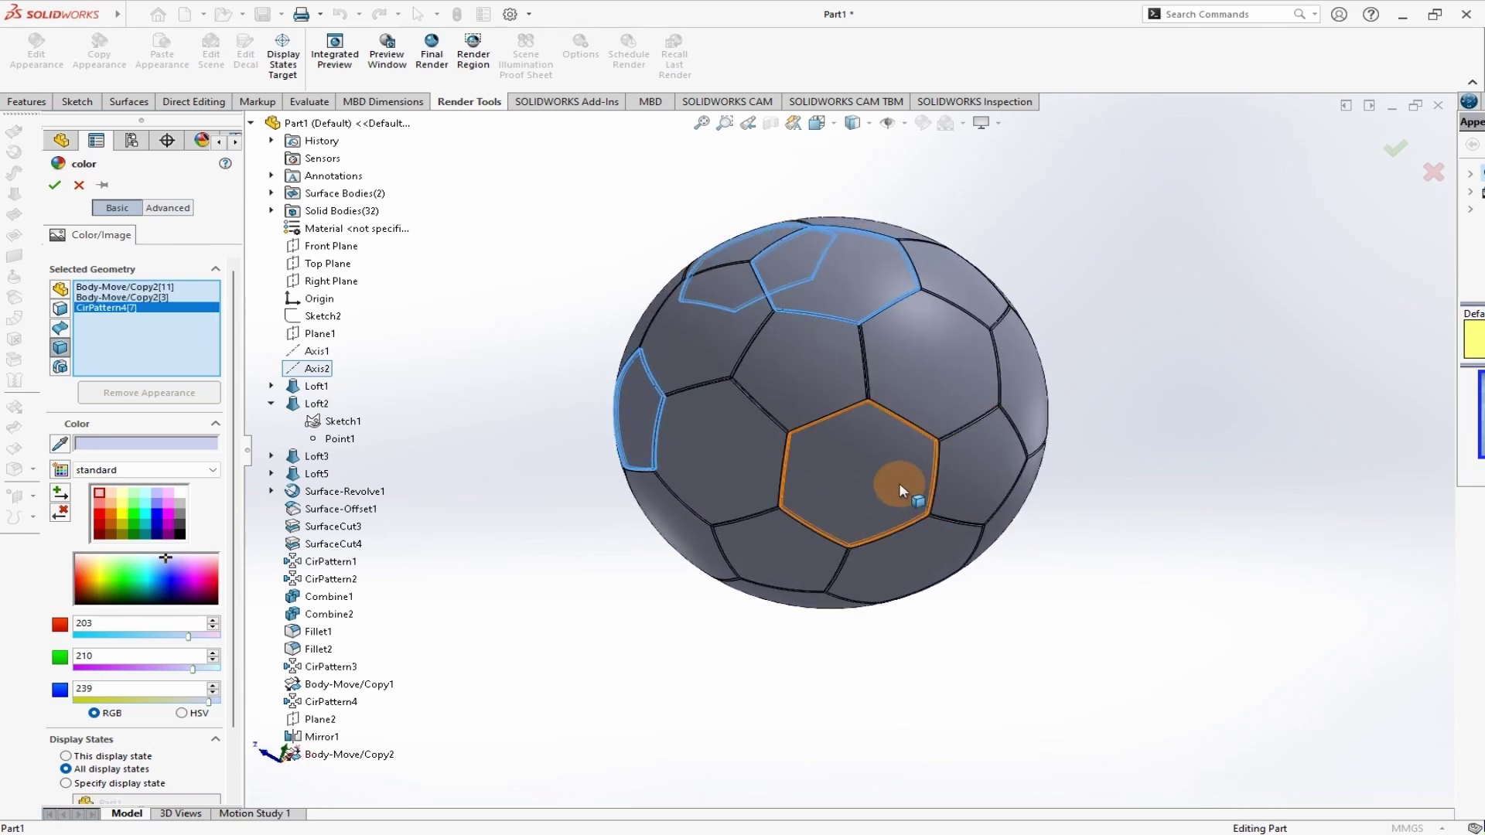
left_click(872, 474)
- Add four more separate panels to the color selection: Body-Move/Copy2[6], Body-Move/Copy2[9], CirPattern4[5] and CirPattern4[6]
middle_click_drag(1160, 497, 1001, 563)
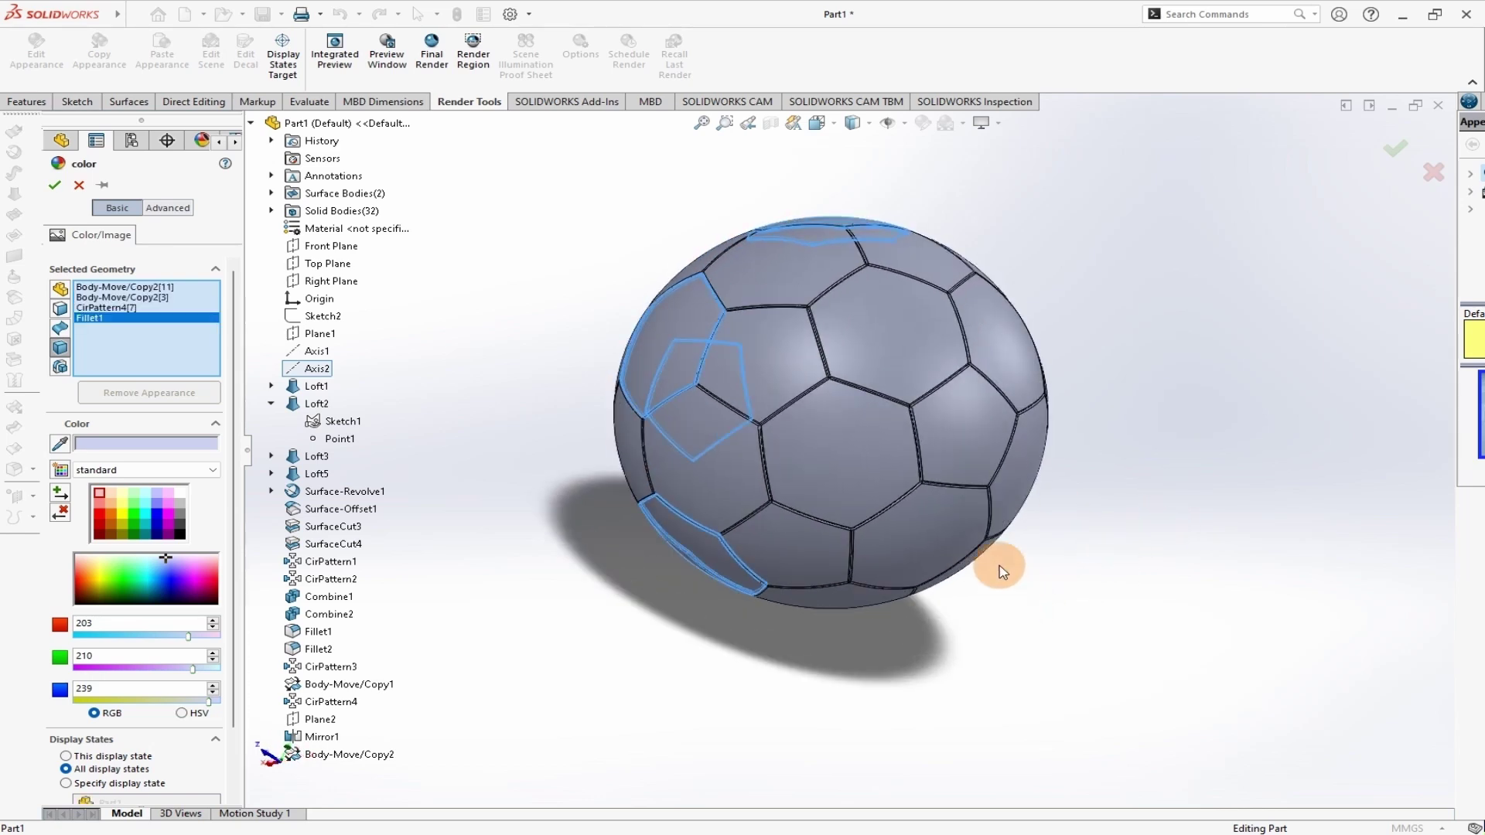
middle_click_drag(1198, 506, 1232, 536)
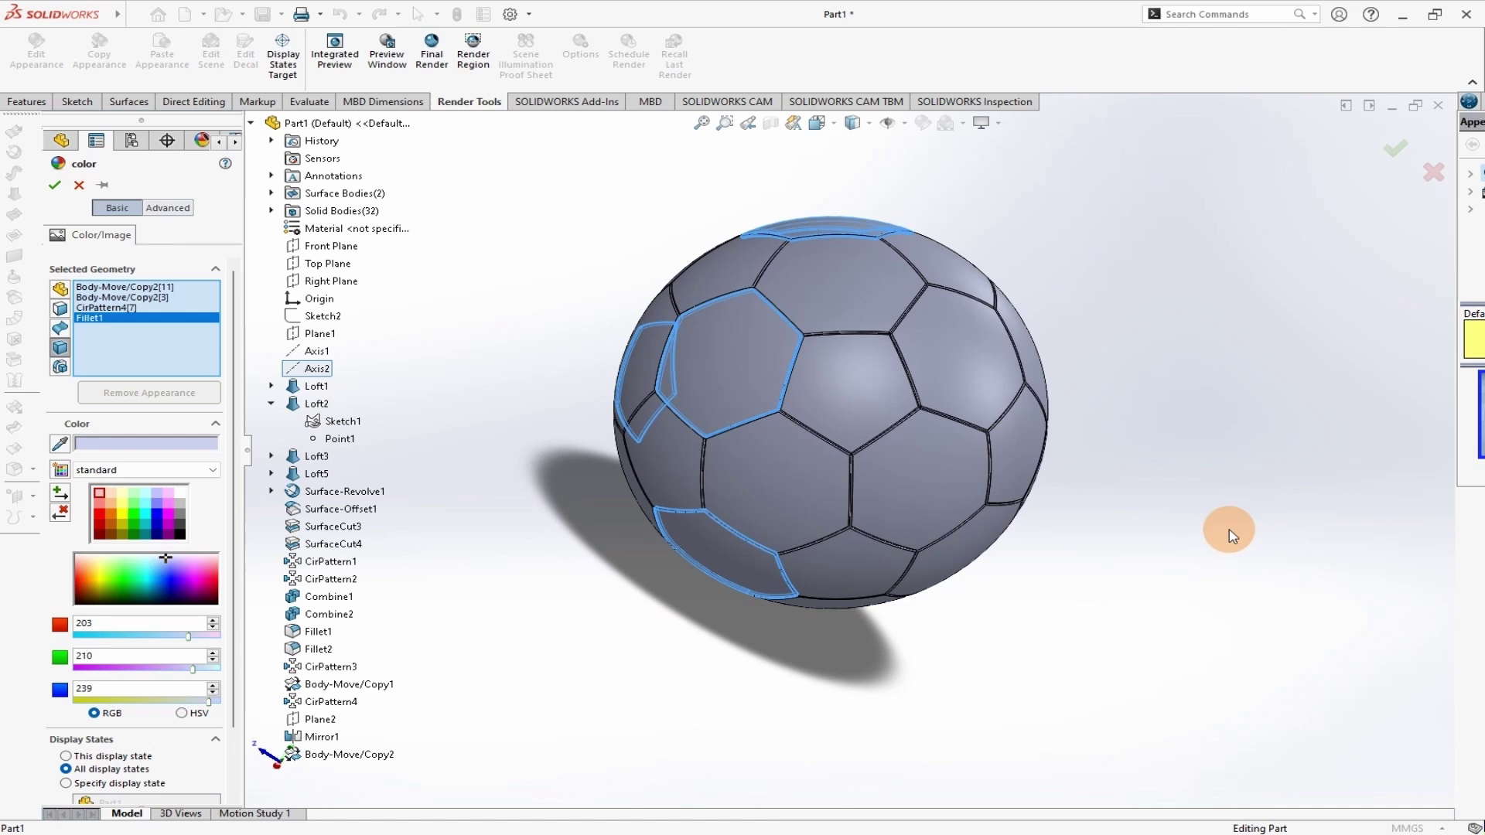
left_click(936, 486)
middle_click_drag(1225, 447, 998, 447)
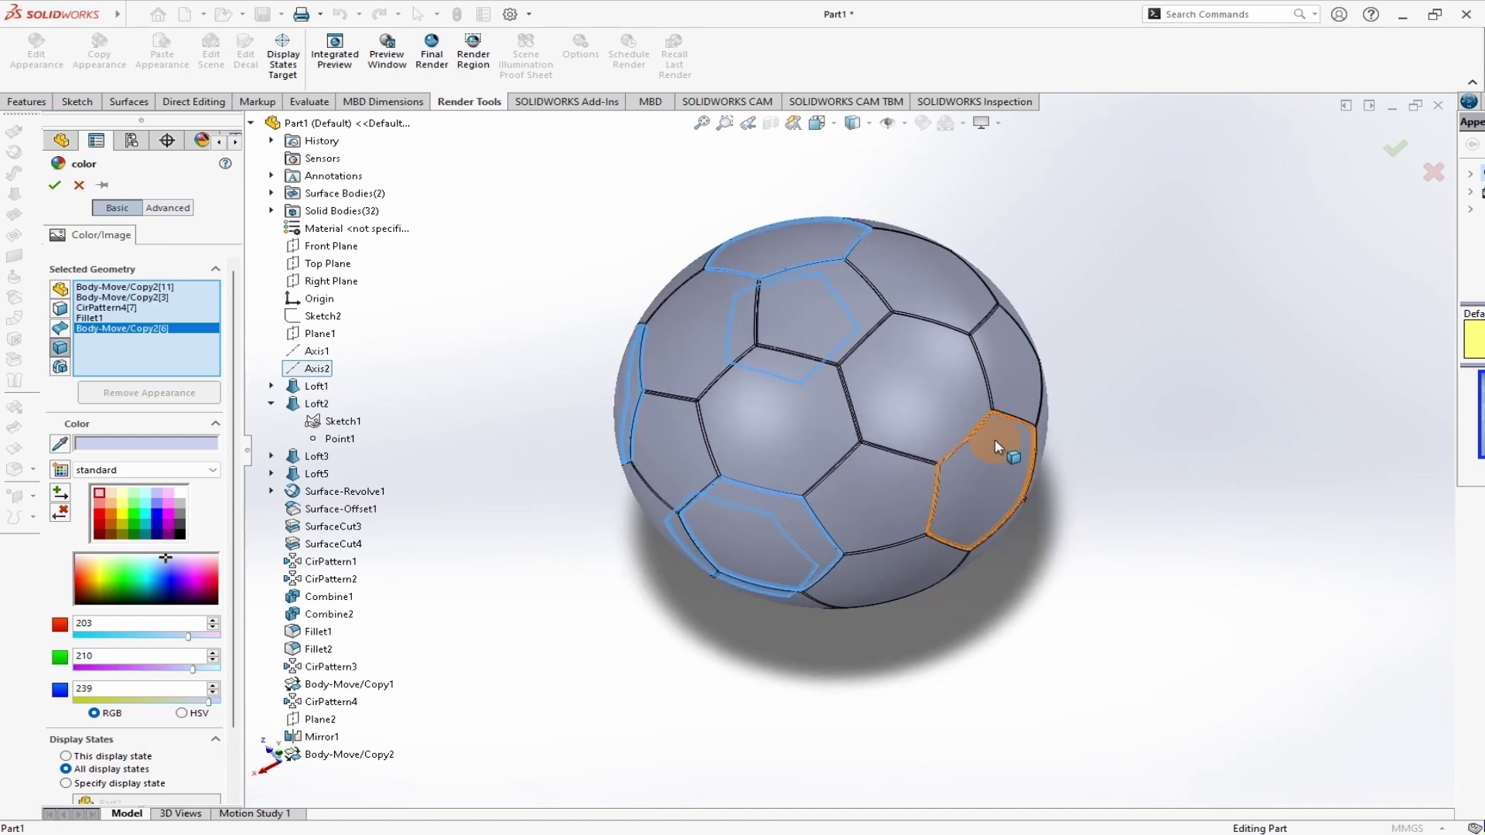
left_click(996, 447)
middle_click_drag(932, 394, 1236, 177)
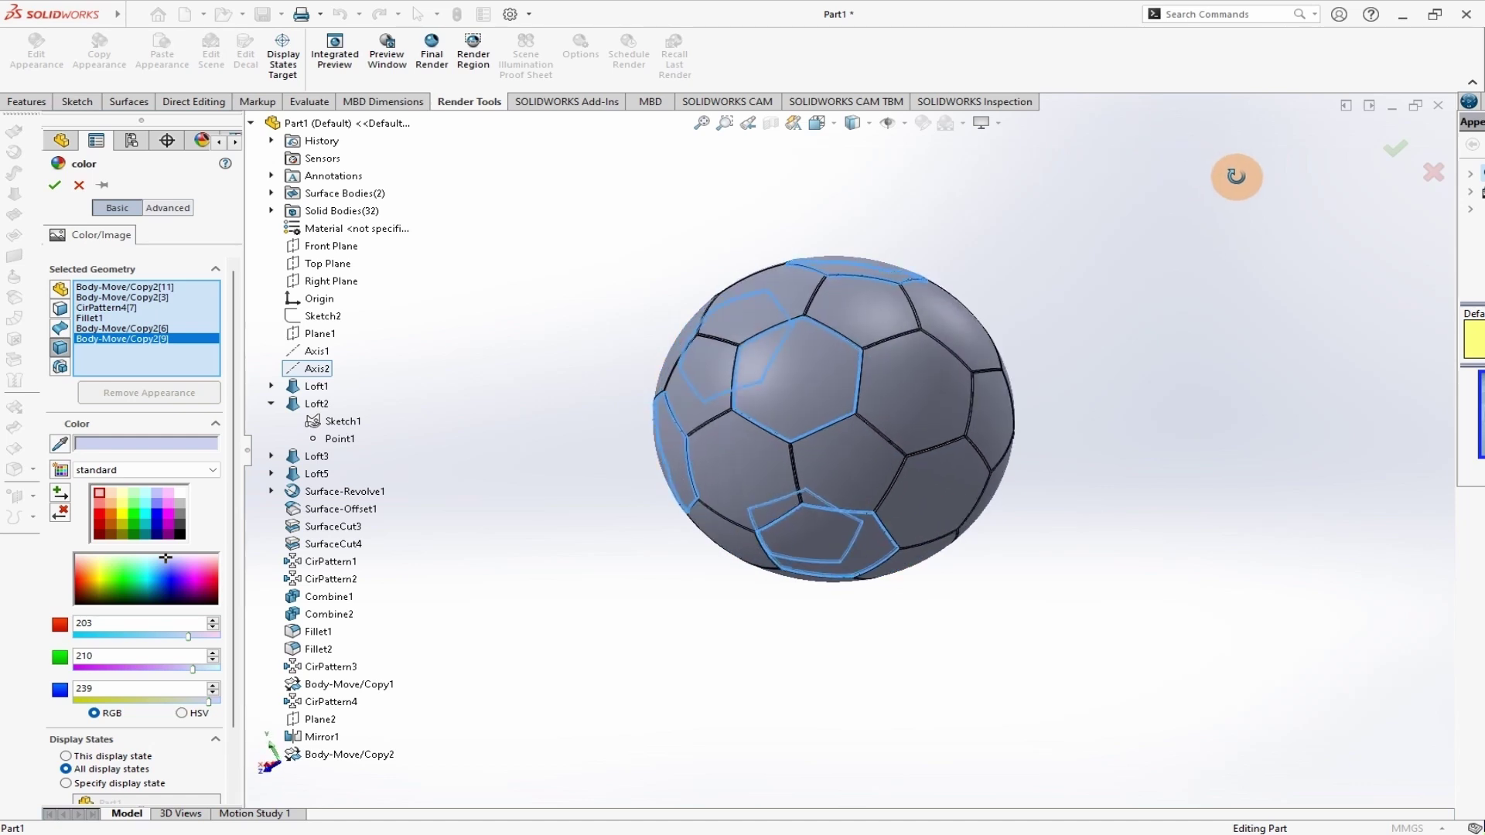
left_click(971, 418)
middle_click_drag(1144, 451, 1044, 247)
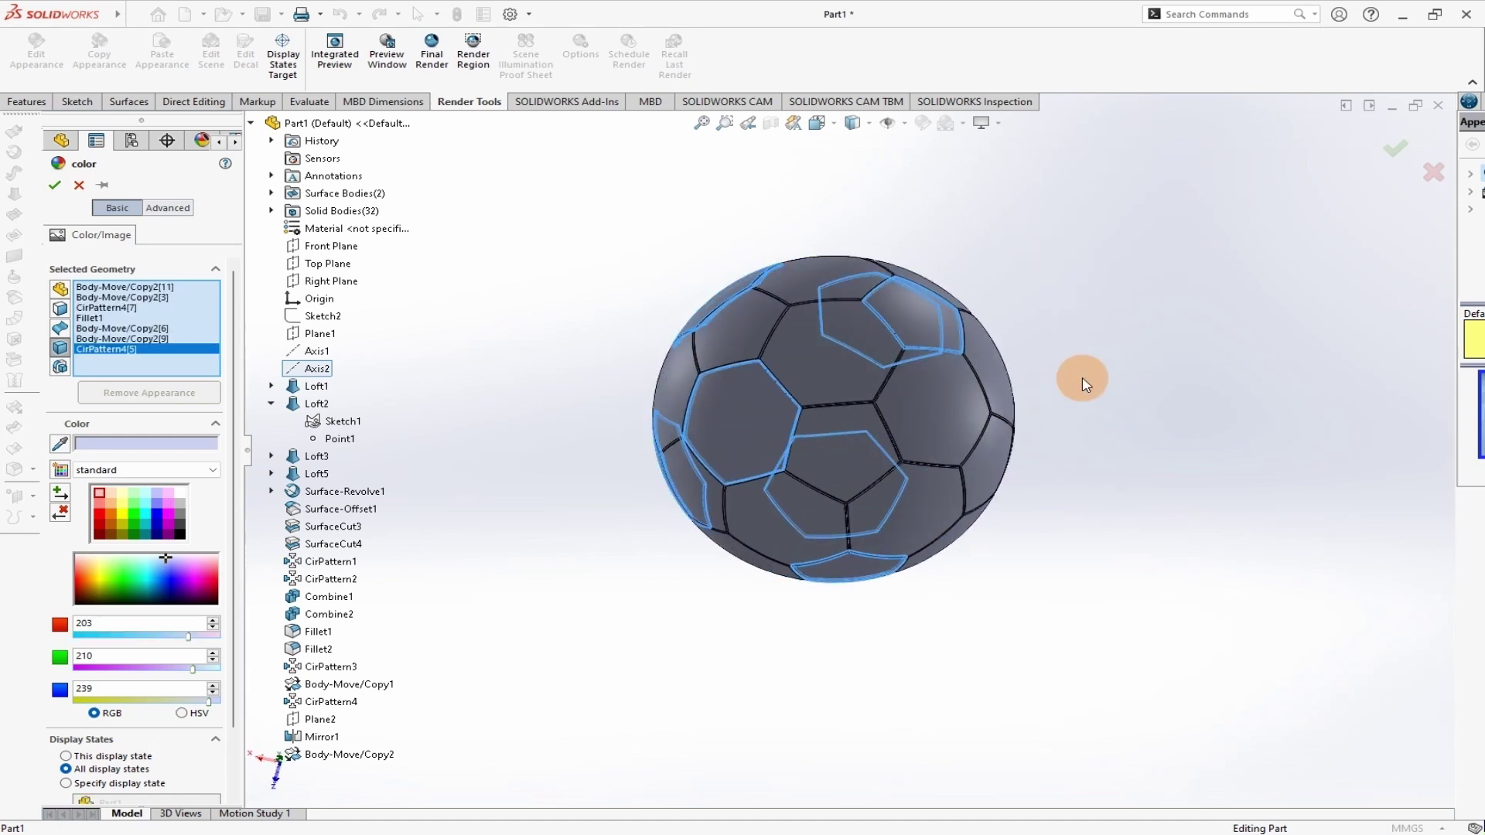
left_click(998, 439)
middle_click_drag(1214, 455, 1288, 446)
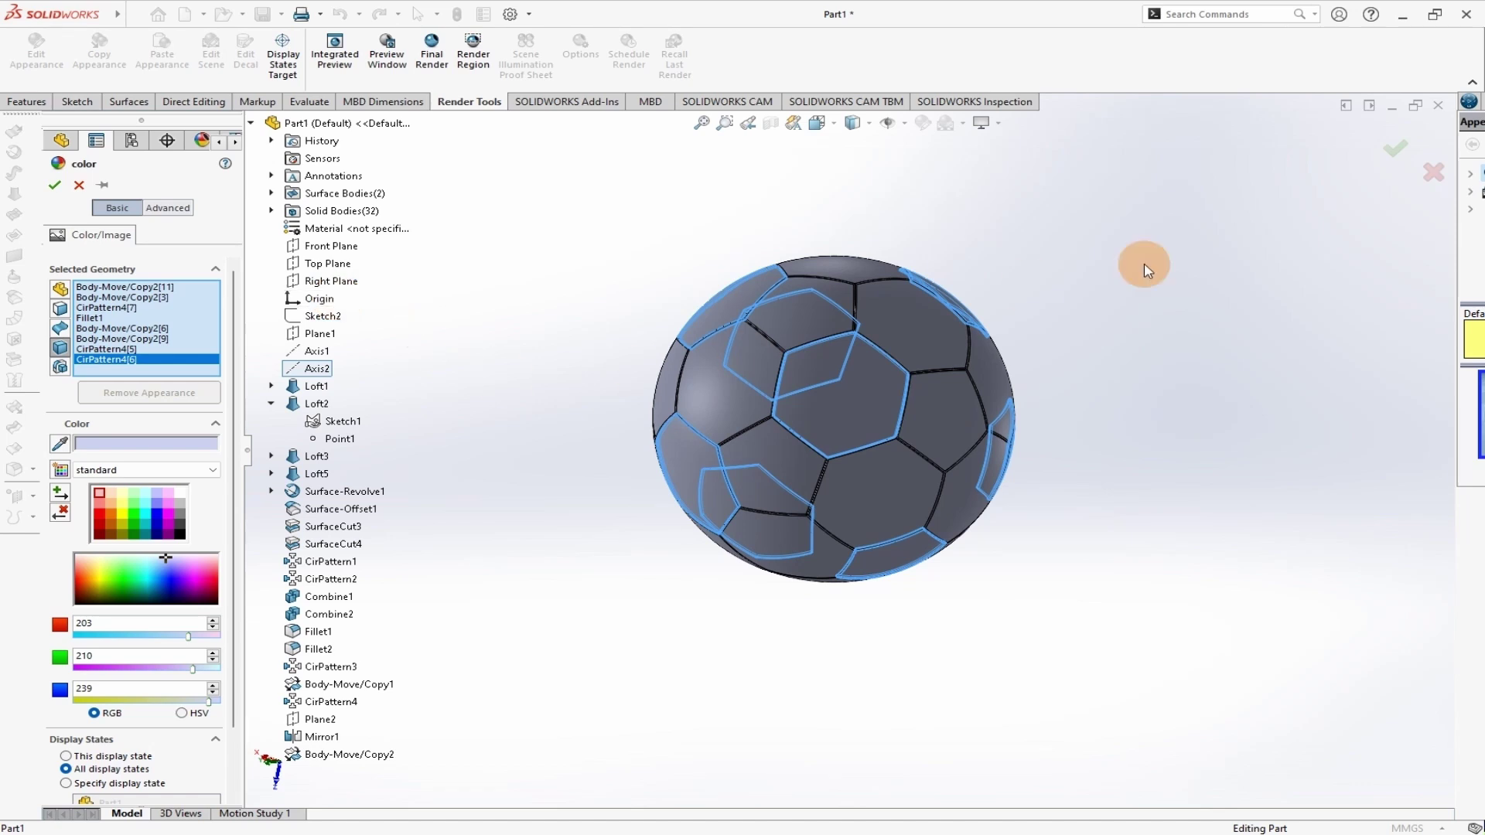
middle_click_drag(1127, 255, 1153, 341)
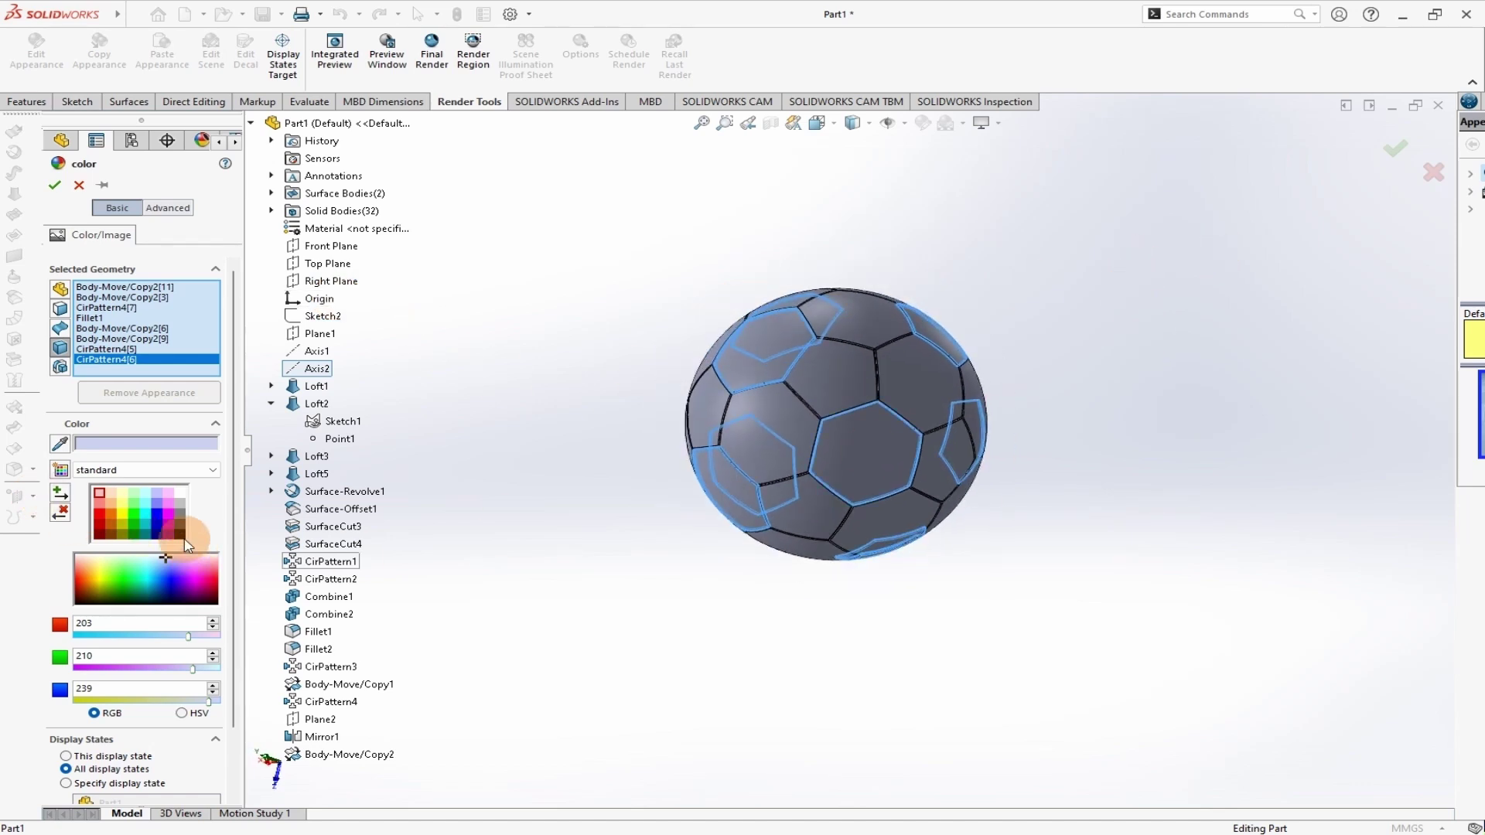
- Color the selected panel bodies dark blue with RGB 0, 20, 135 and apply the appearance
left_click_drag(167, 563, 168, 597)
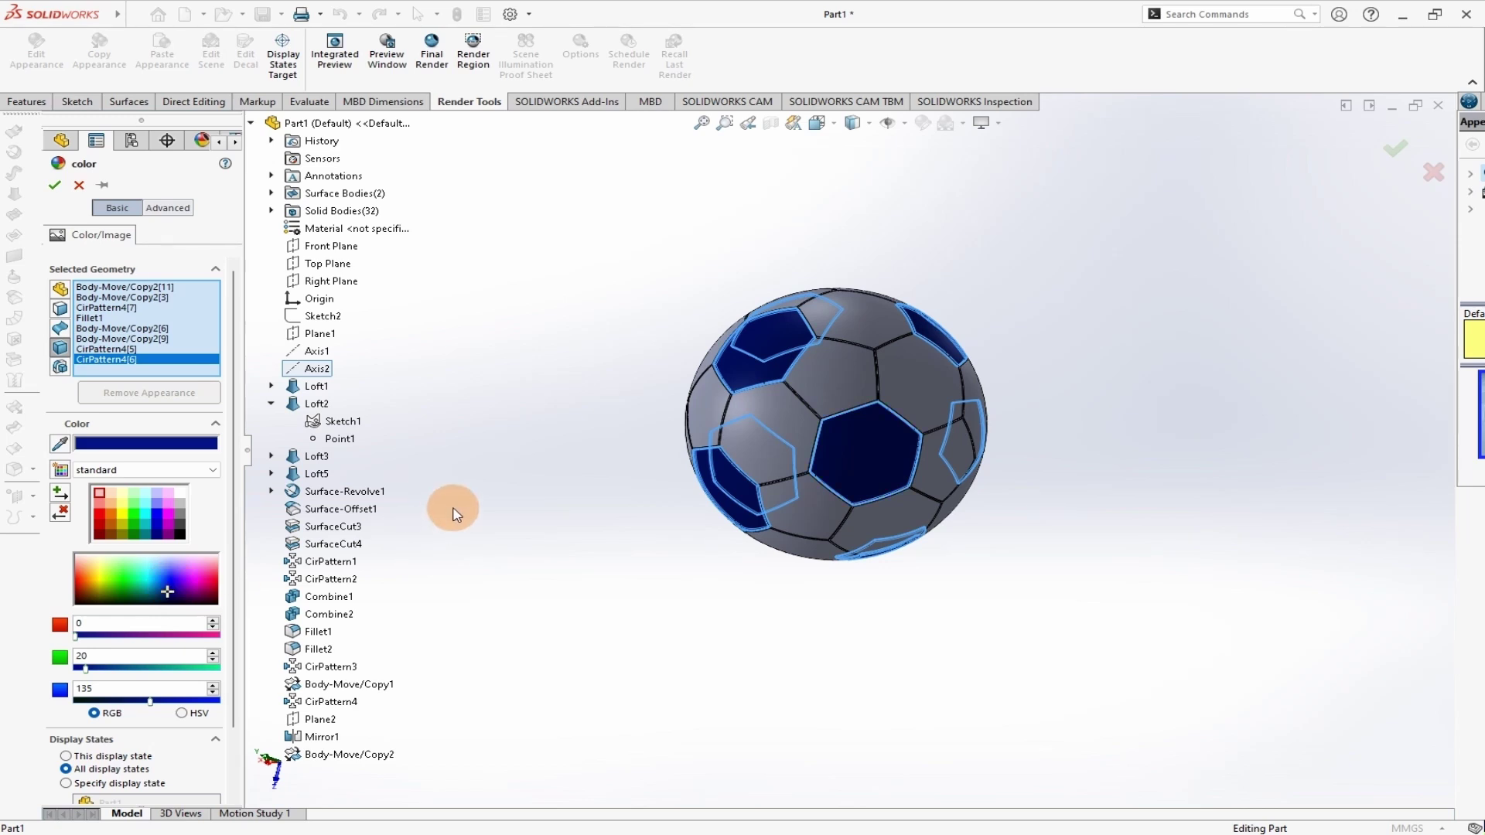
scroll(763, 419, "down", 5)
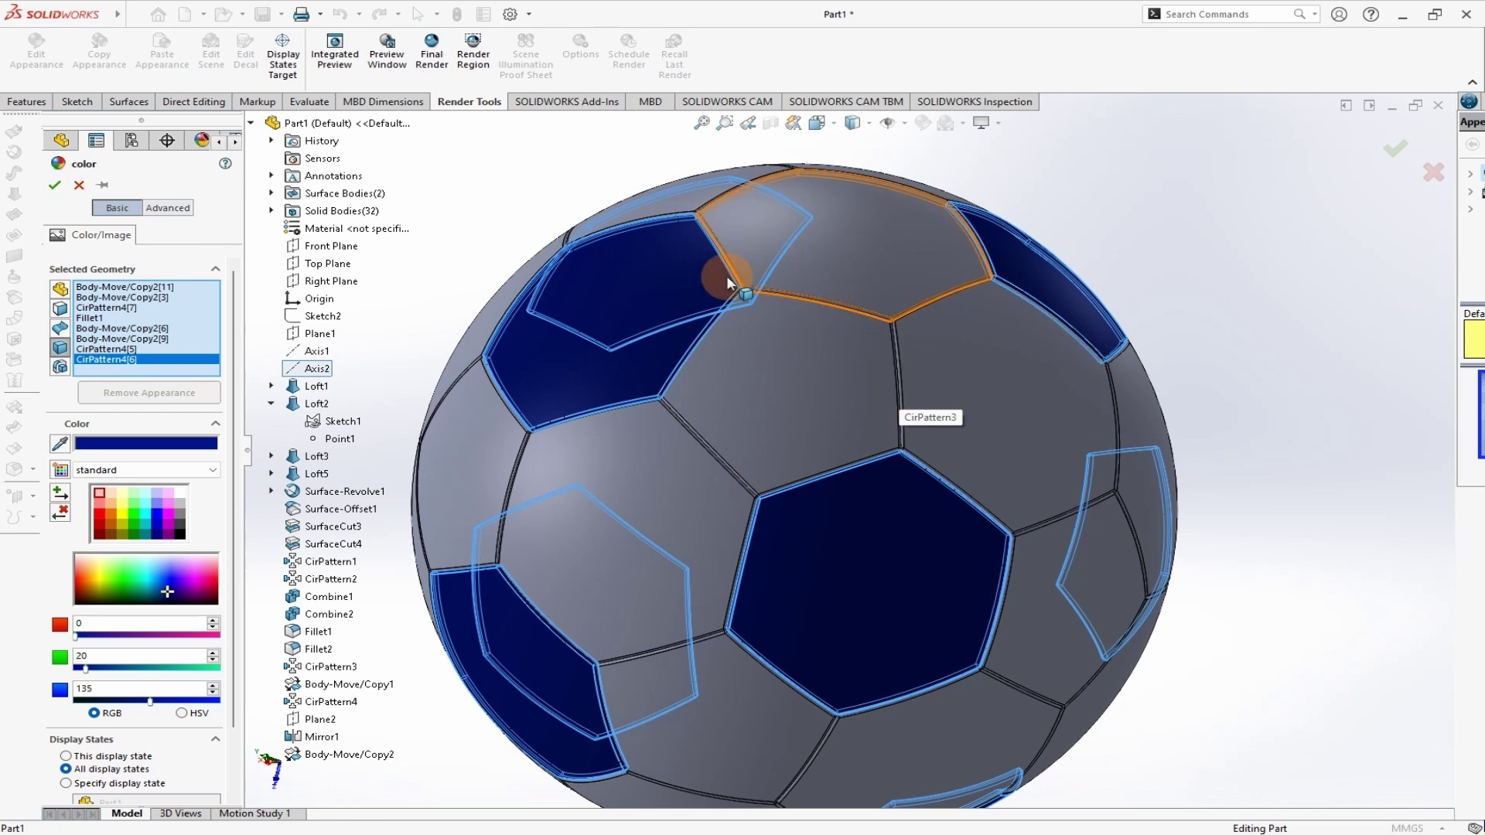
scroll(784, 463, "up", 5)
scroll(797, 568, "down", 3)
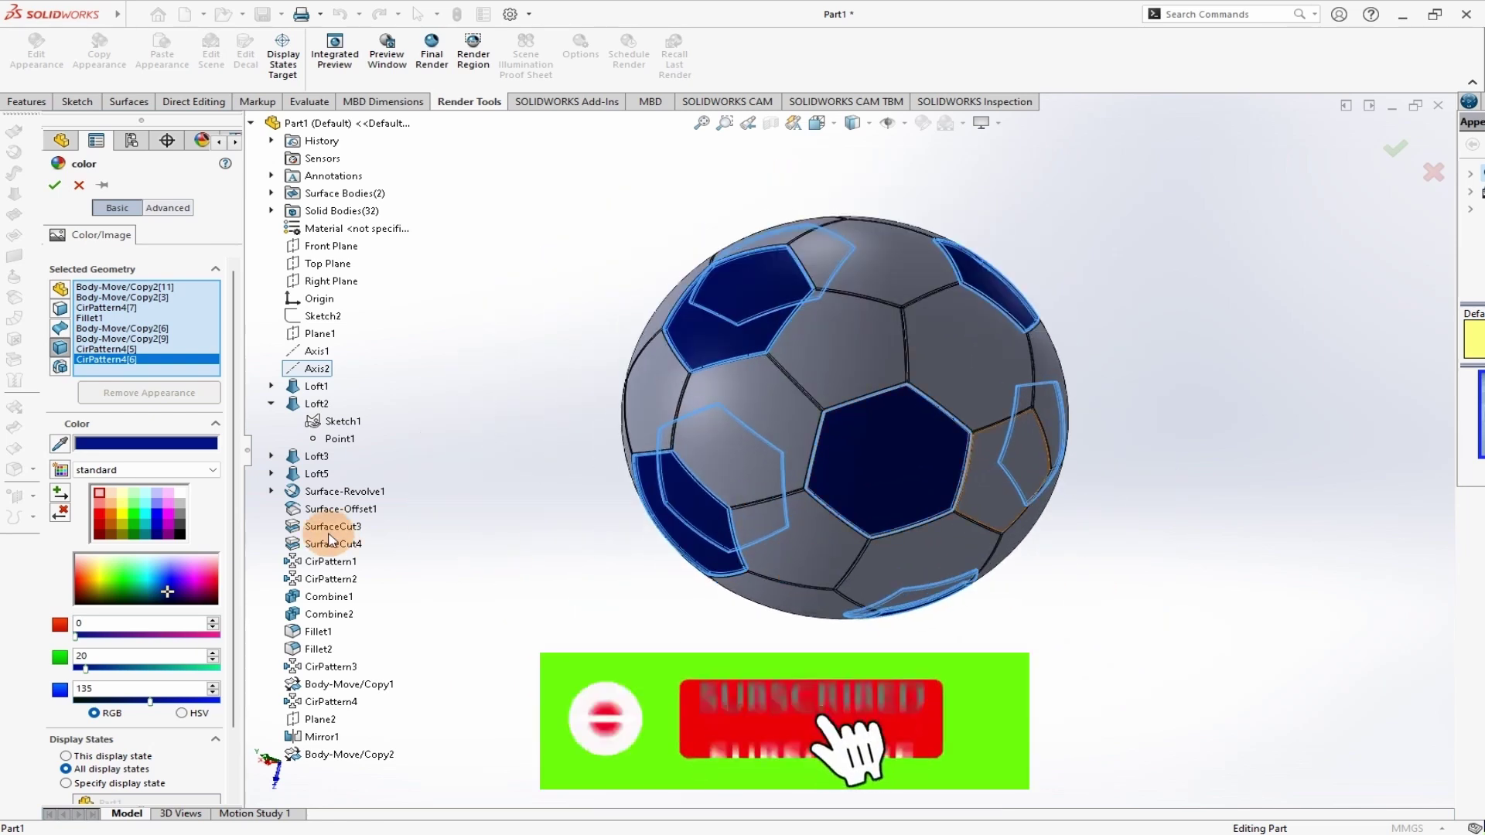
left_click(54, 185)
- Start another color edit limited to solid bodies and select panels CirPattern4[3], CirPattern3[3], CirPattern3[2] and CirPattern4[2]
middle_click_drag(1147, 450, 830, 369)
scroll(1031, 285, "up", 2)
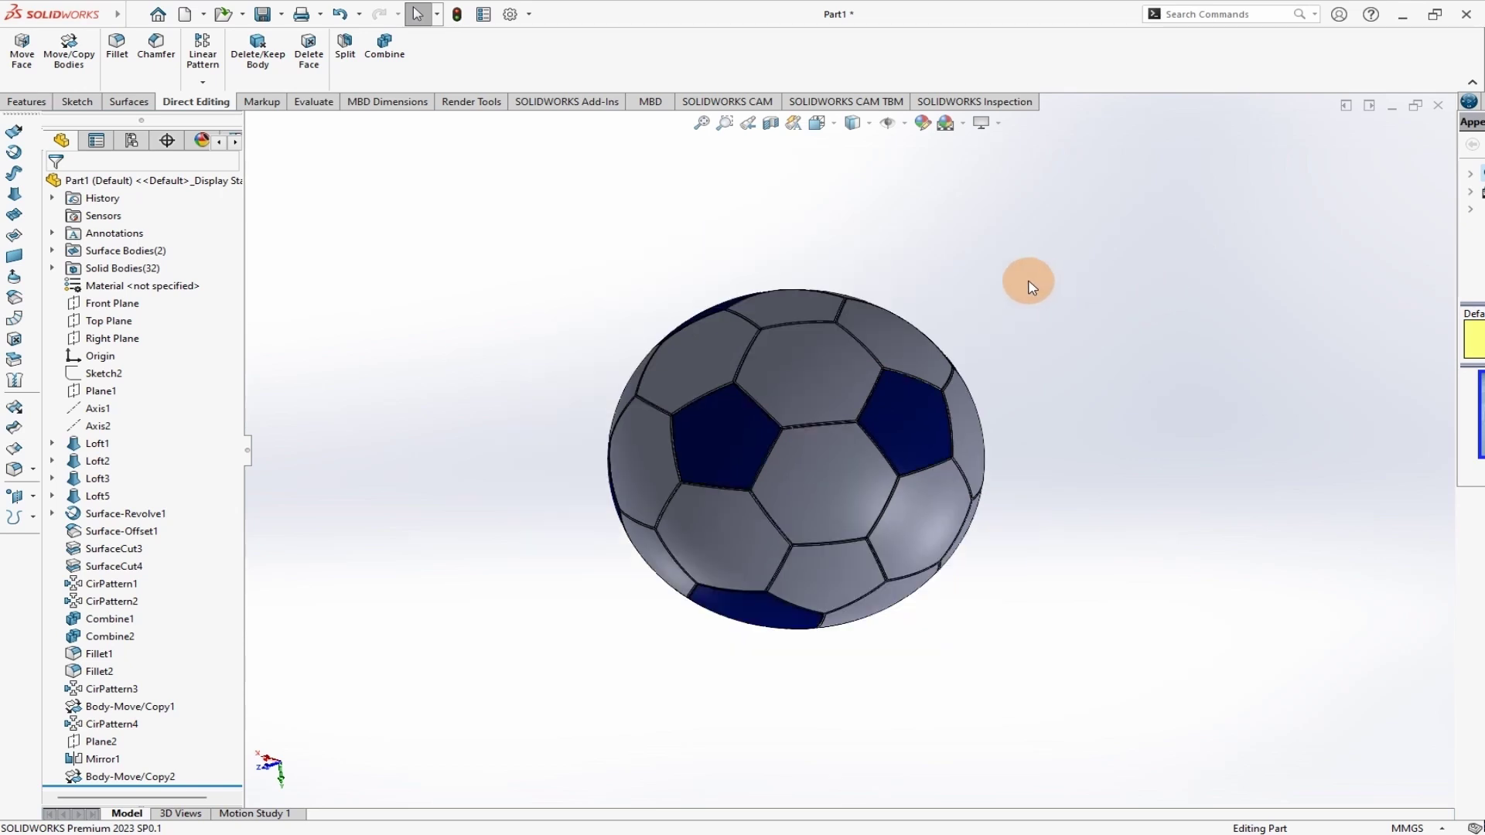
left_click(922, 123)
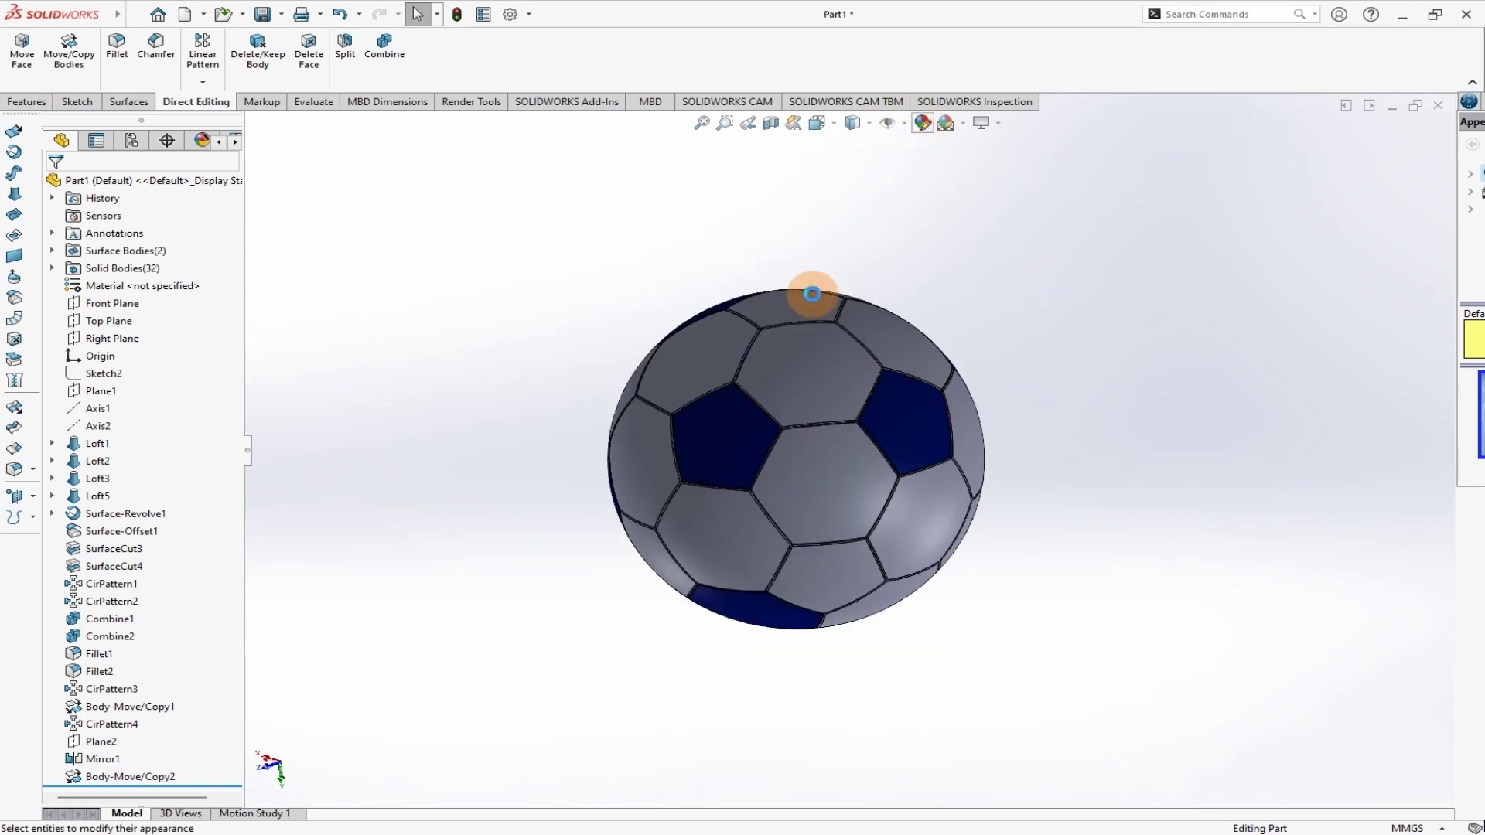
left_click(731, 350)
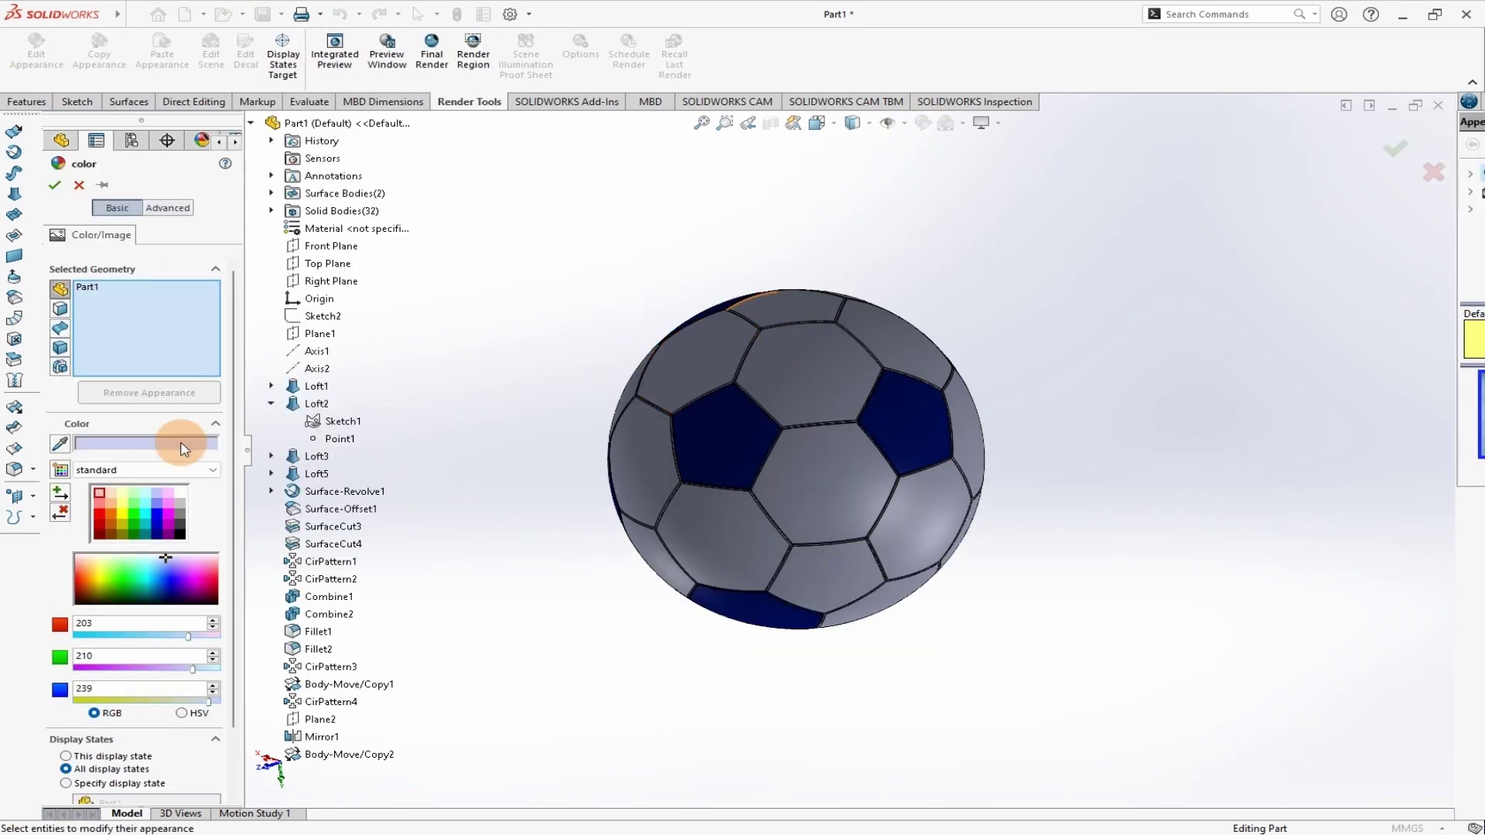
left_click(60, 348)
left_click(826, 474)
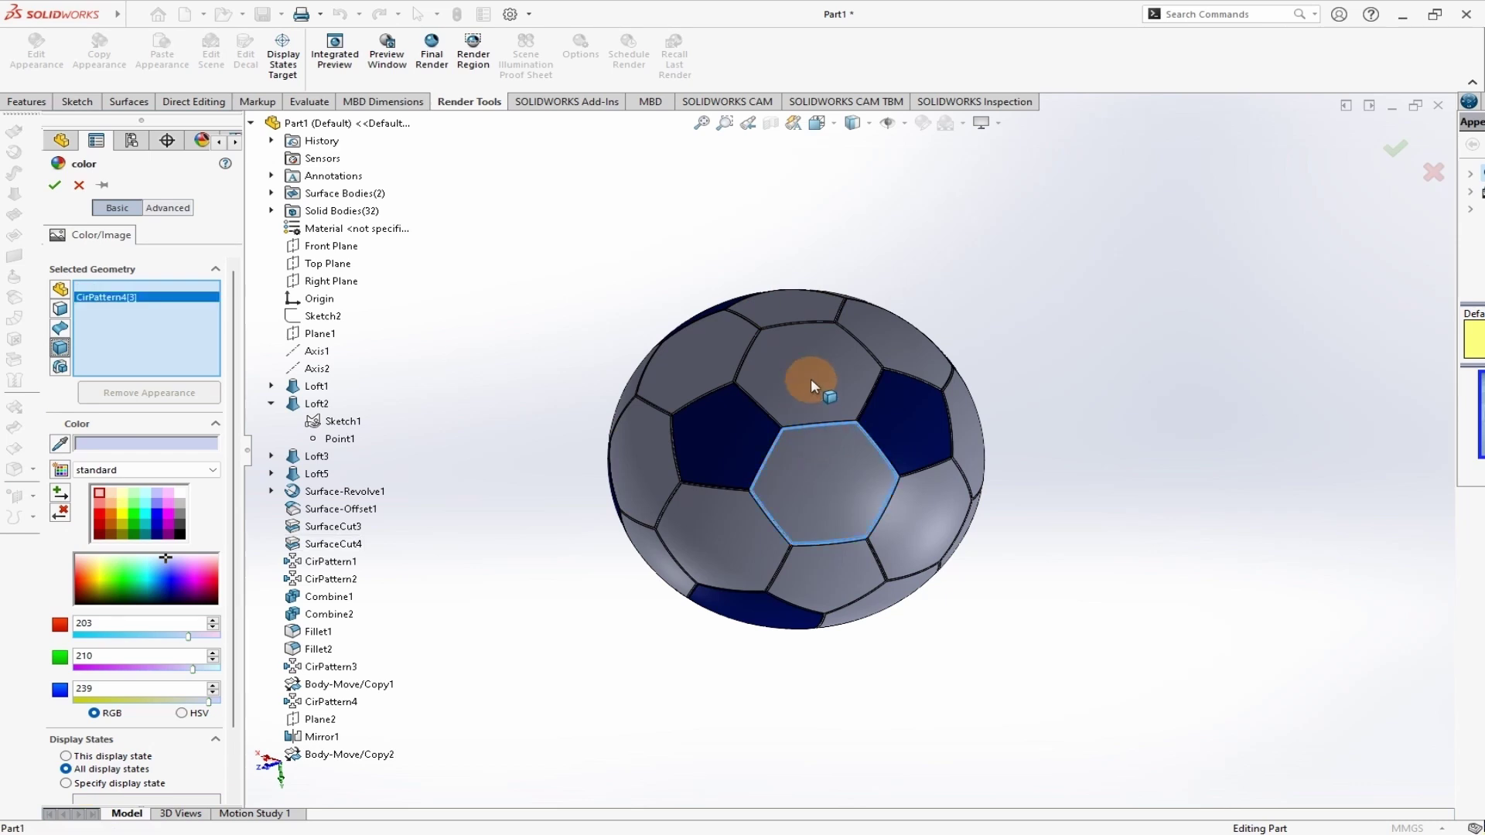
left_click(811, 381)
left_click(903, 342)
left_click(977, 434)
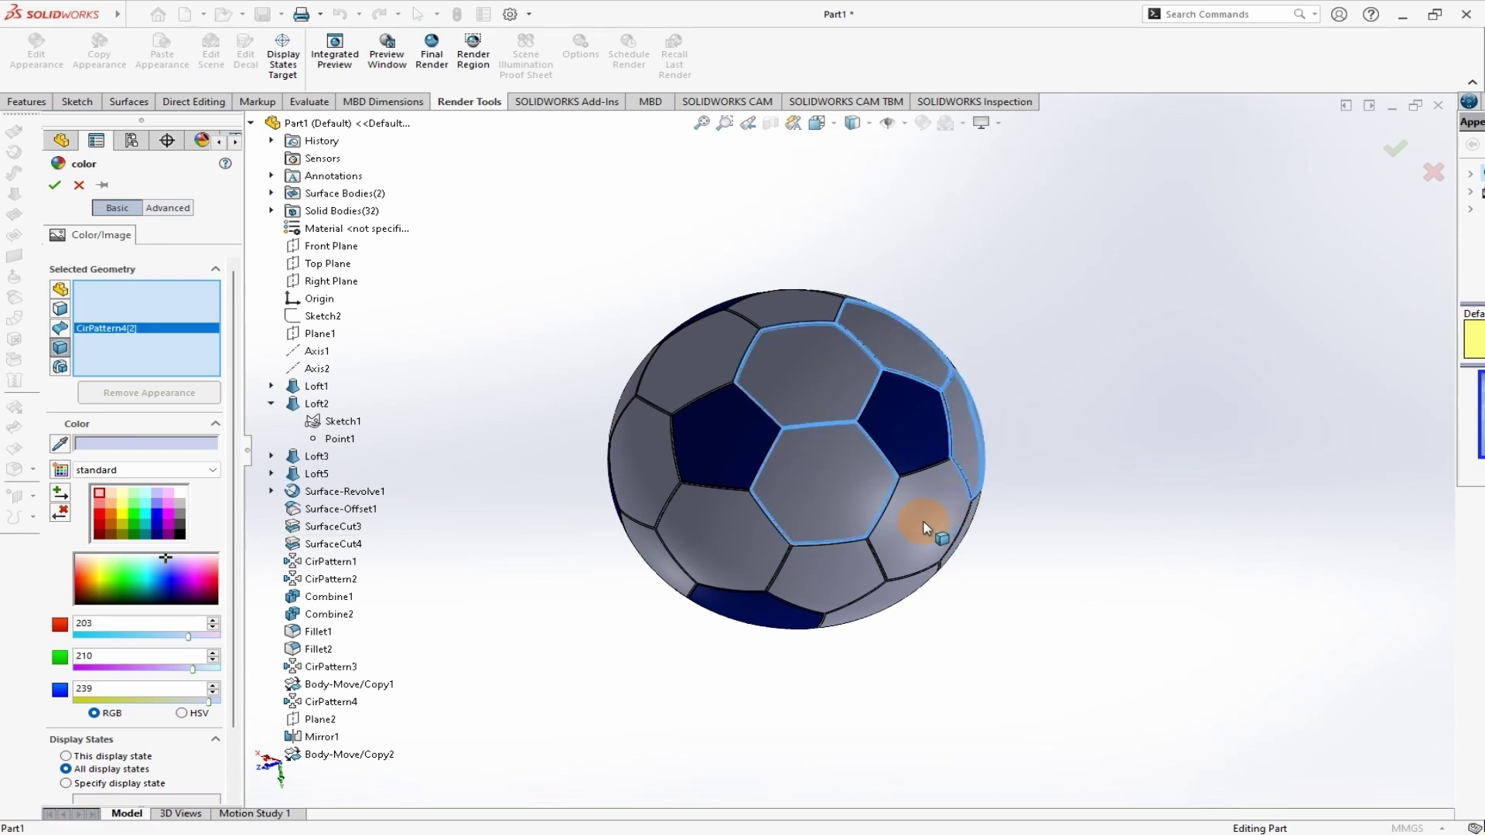
- Add six uncolored panels to the selection: Body-Move/Copy2[16], [12] and [13], CirPattern4[4], CirPattern3[4] and Fillet2
left_click(924, 528)
left_click(822, 590)
left_click(735, 570)
left_click(639, 474)
left_click(673, 408)
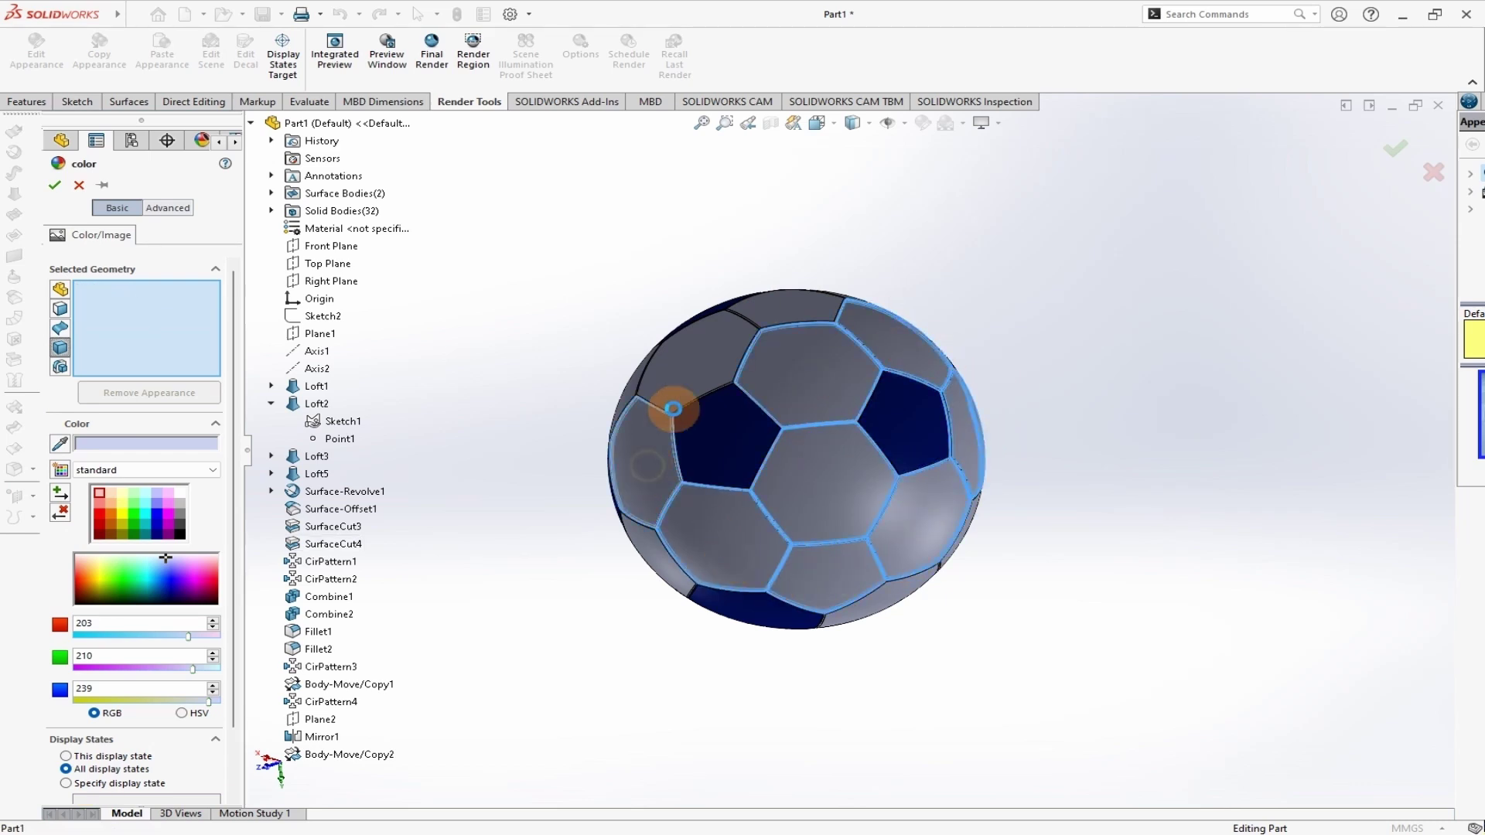
left_click(720, 345)
left_click(786, 312)
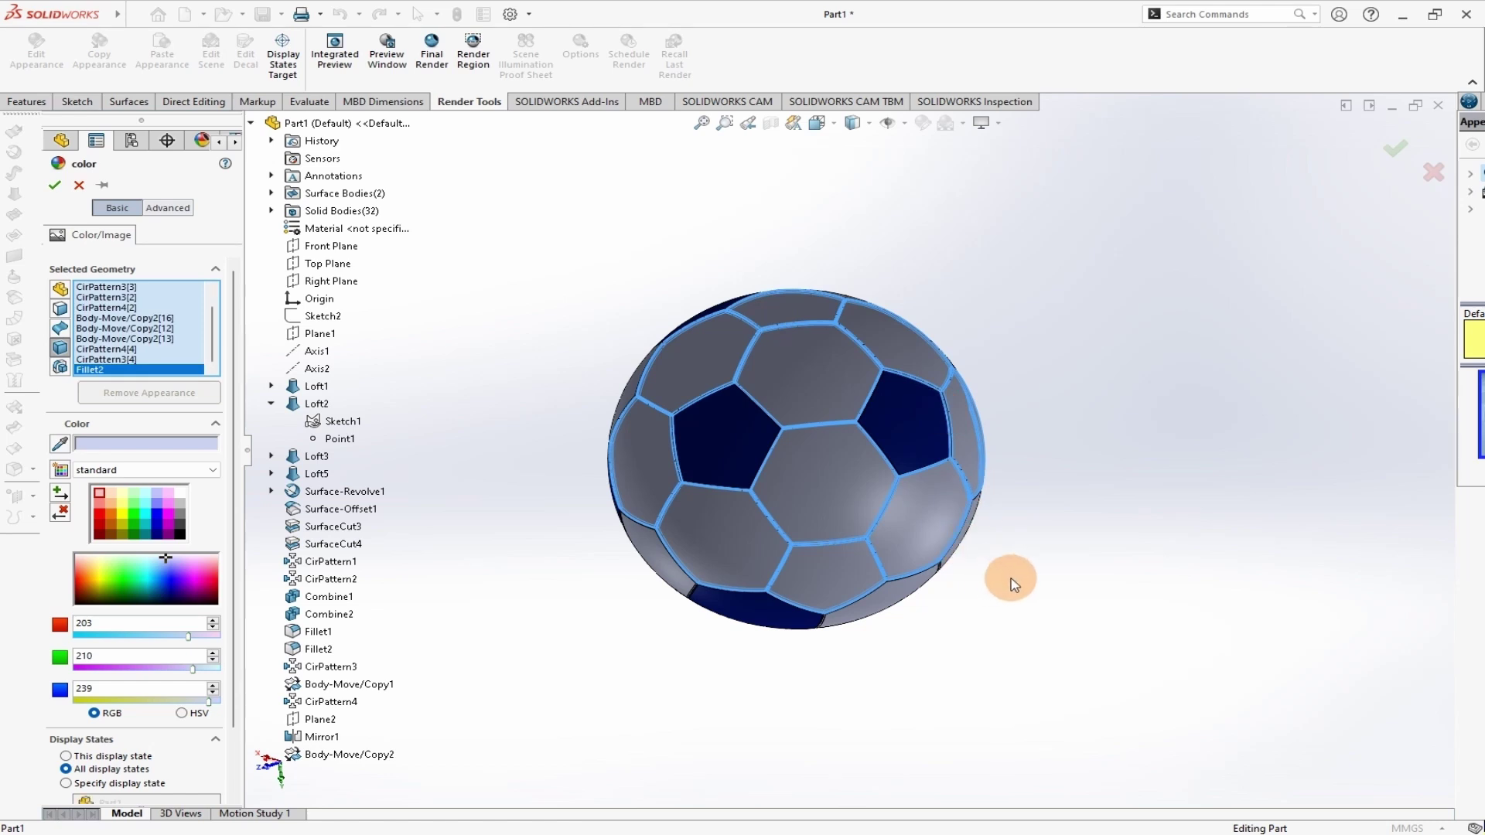
- Add uncolored panels Body-Move/Copy2[14], [10], [4], [1] and [2] and Body-Move/Copy1[2] to the color selection
middle_click_drag(1014, 584, 1033, 427)
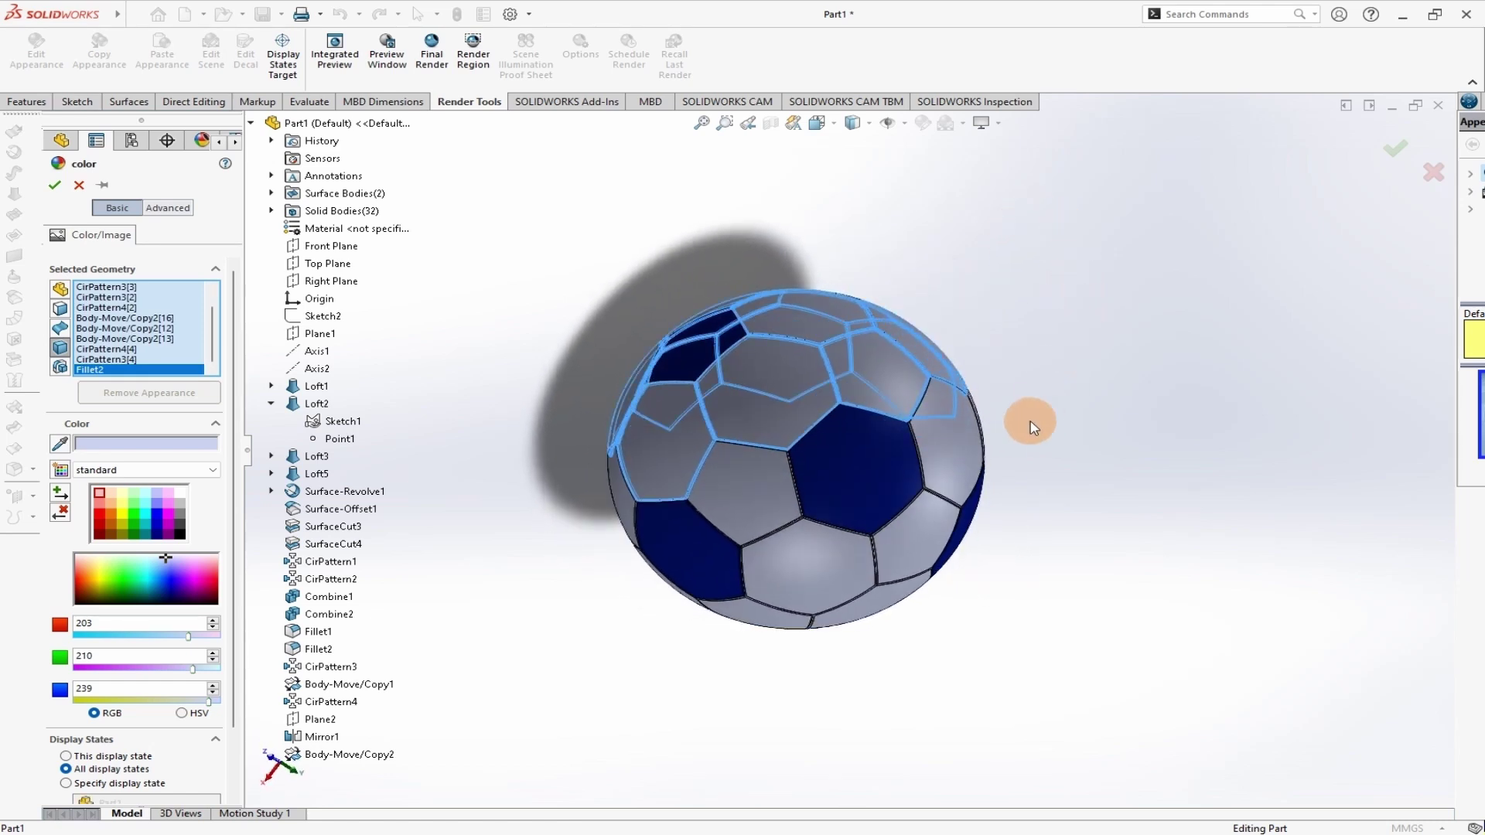
left_click(950, 451)
left_click(814, 558)
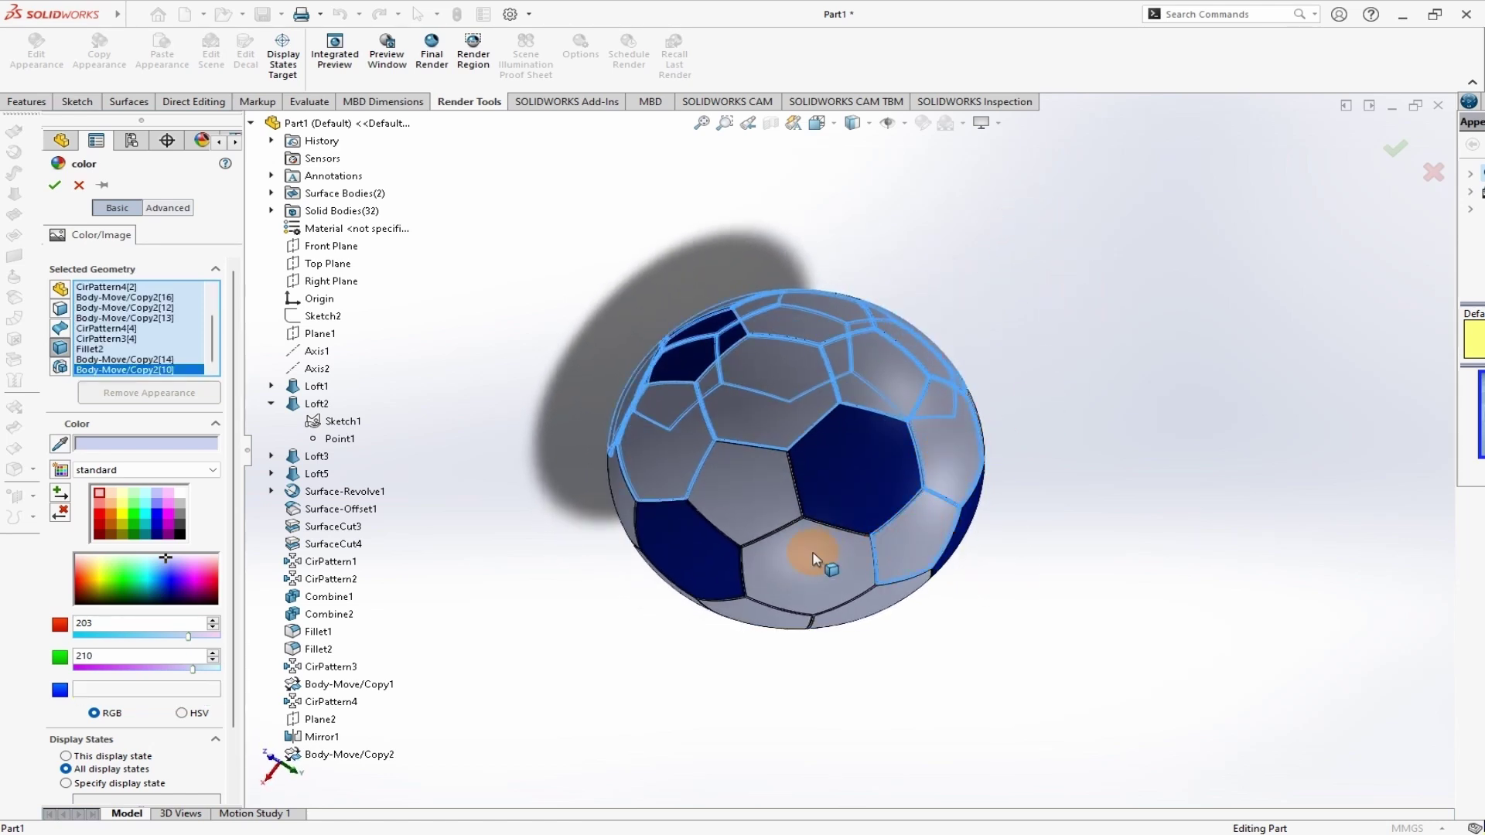
left_click(749, 511)
middle_click_drag(1054, 587, 1125, 465)
left_click(872, 558)
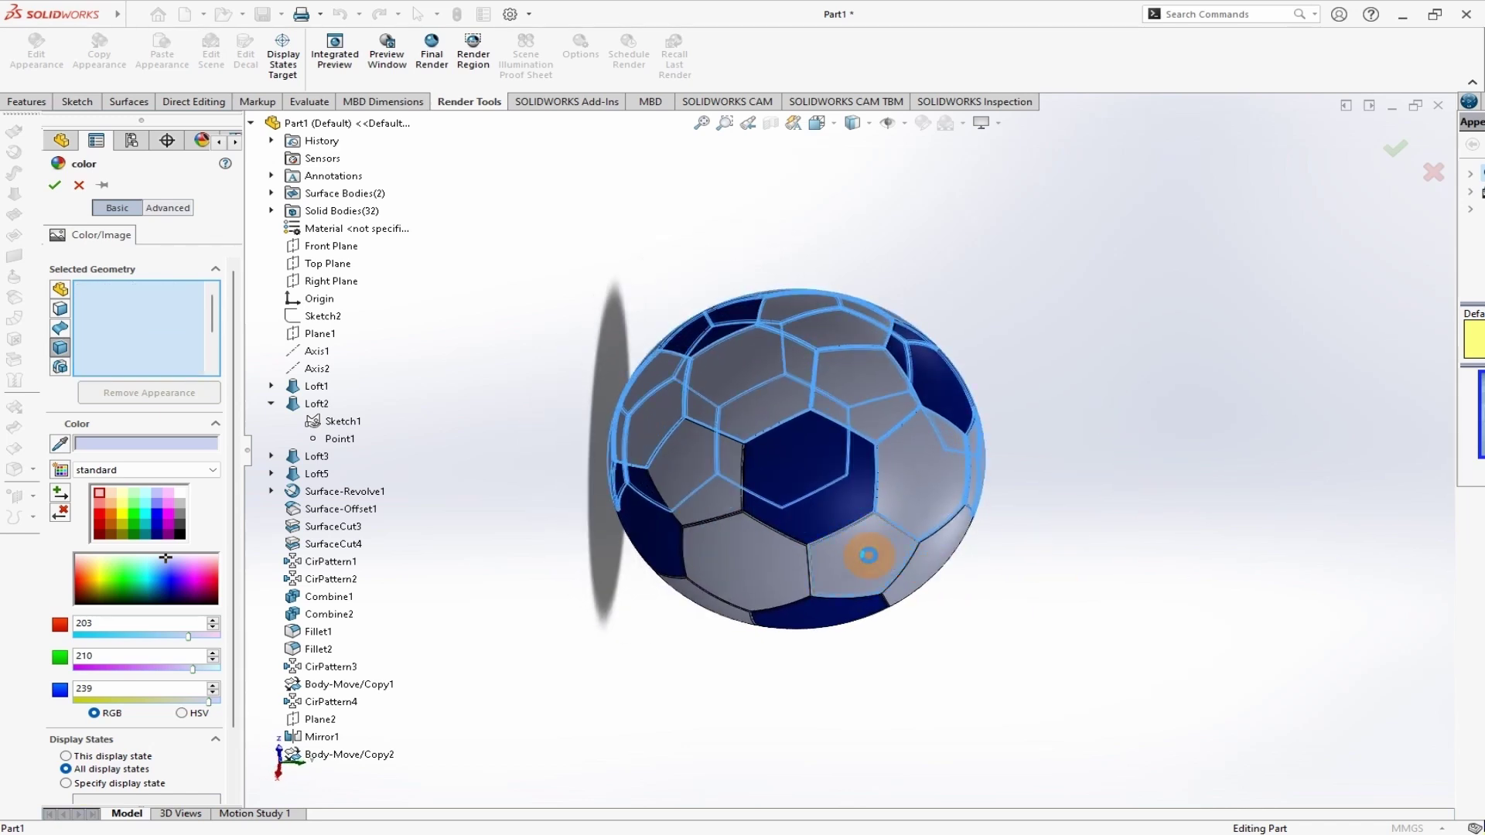
left_click(739, 576)
- Add the remaining uncolored panels CirPattern3[1], Body-Move/Copy1[1], CirPattern4[1] and Body-Move/Copy2[8], [7] and [15] to the selection
middle_click_drag(915, 630, 1203, 570)
left_click(838, 557)
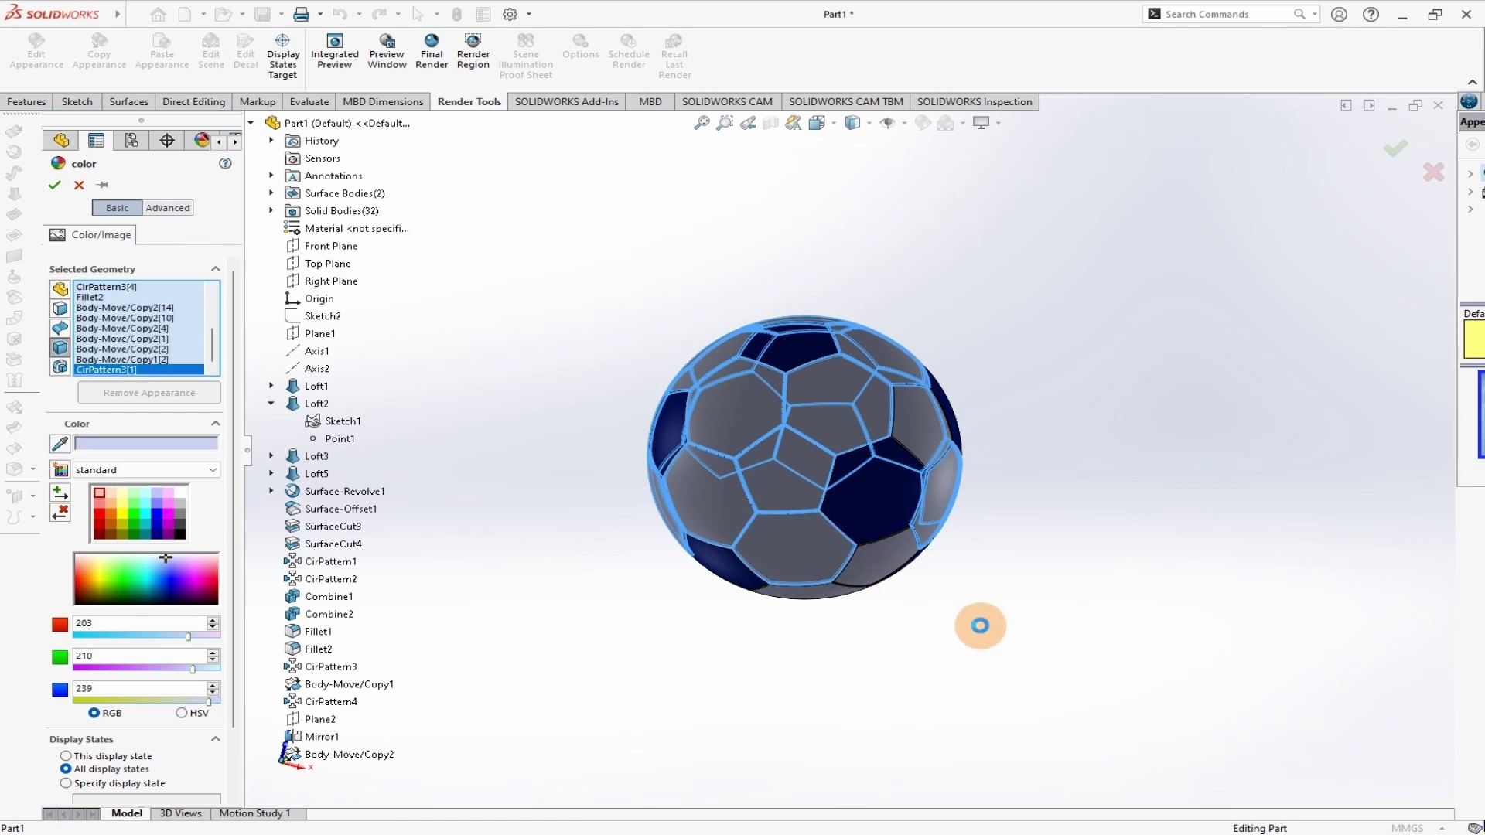
left_click(879, 570)
middle_click_drag(1001, 603, 1081, 504)
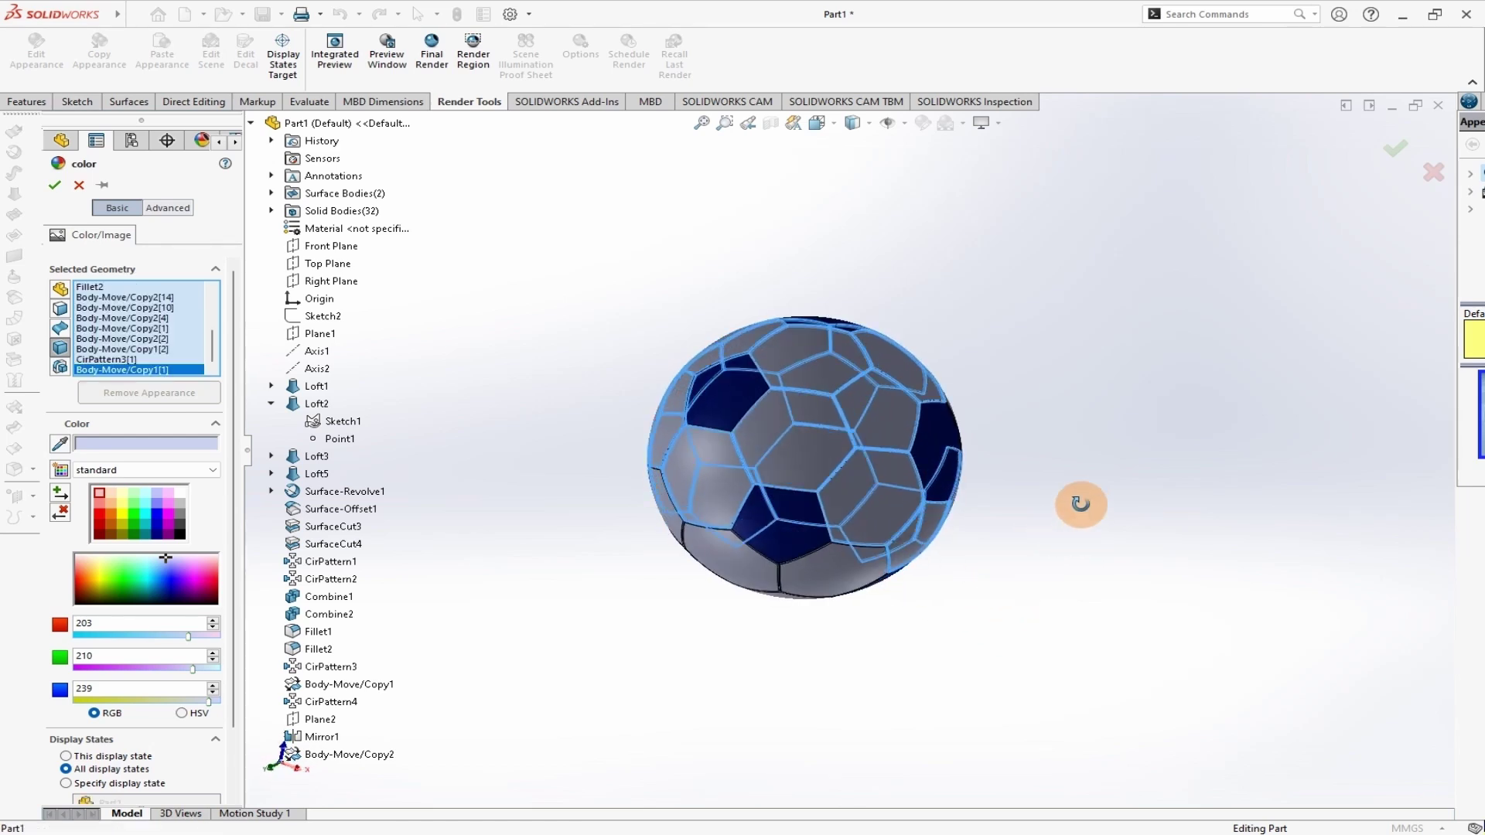
left_click(828, 590)
left_click(703, 570)
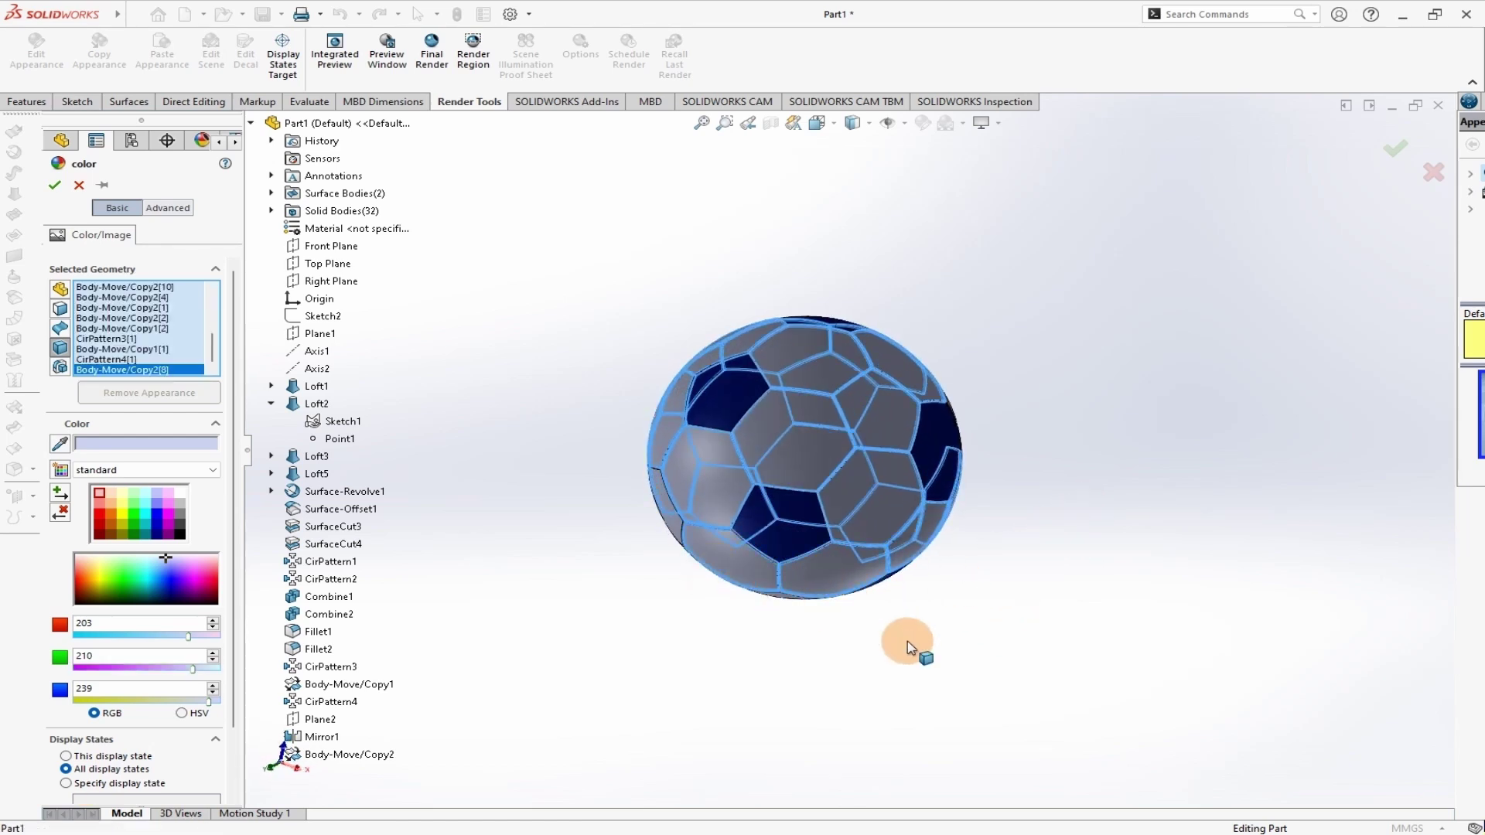
middle_click_drag(909, 648, 1051, 448)
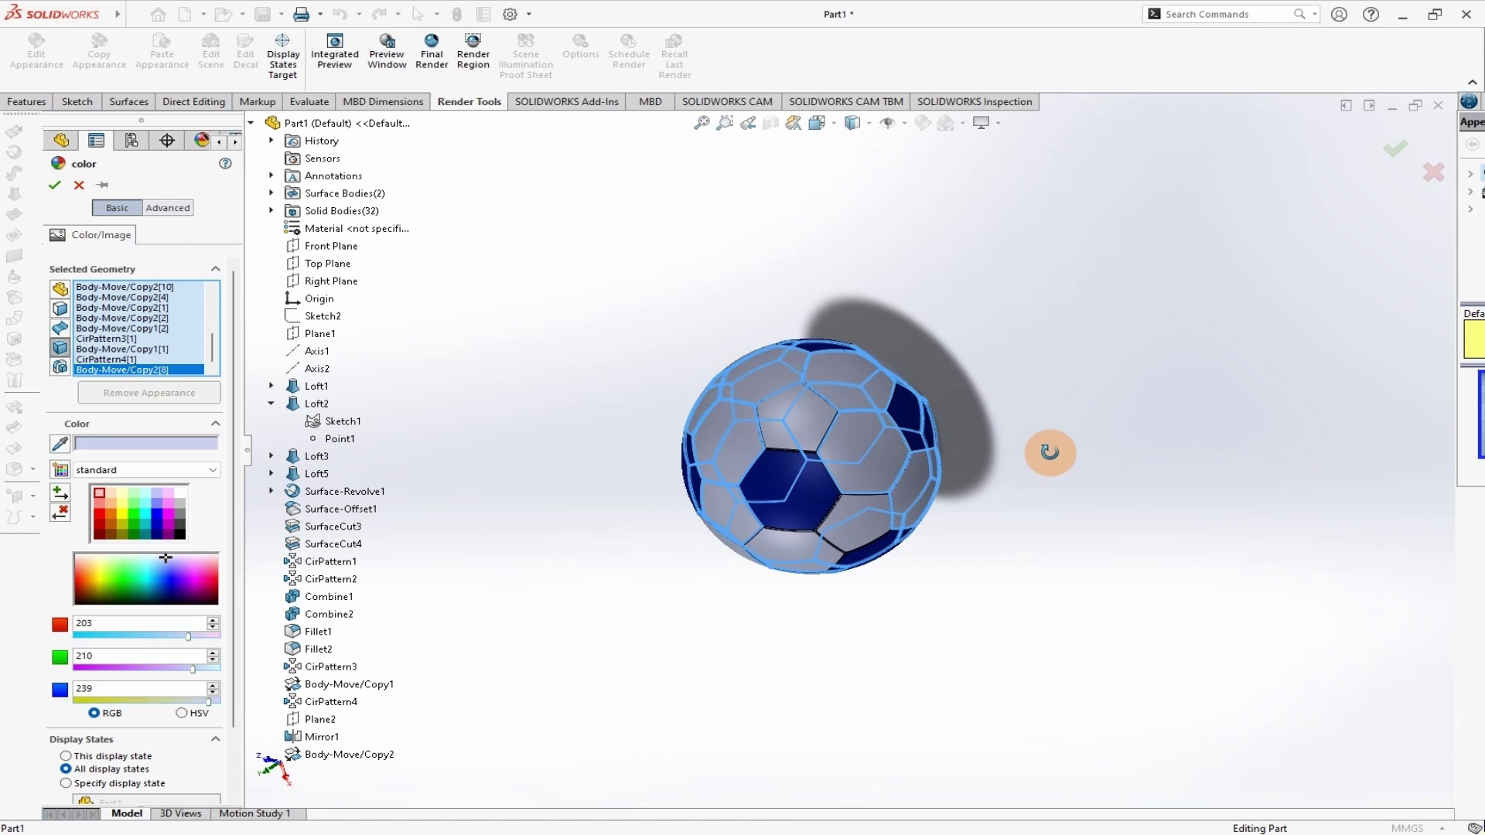
left_click(848, 524)
left_click(789, 408)
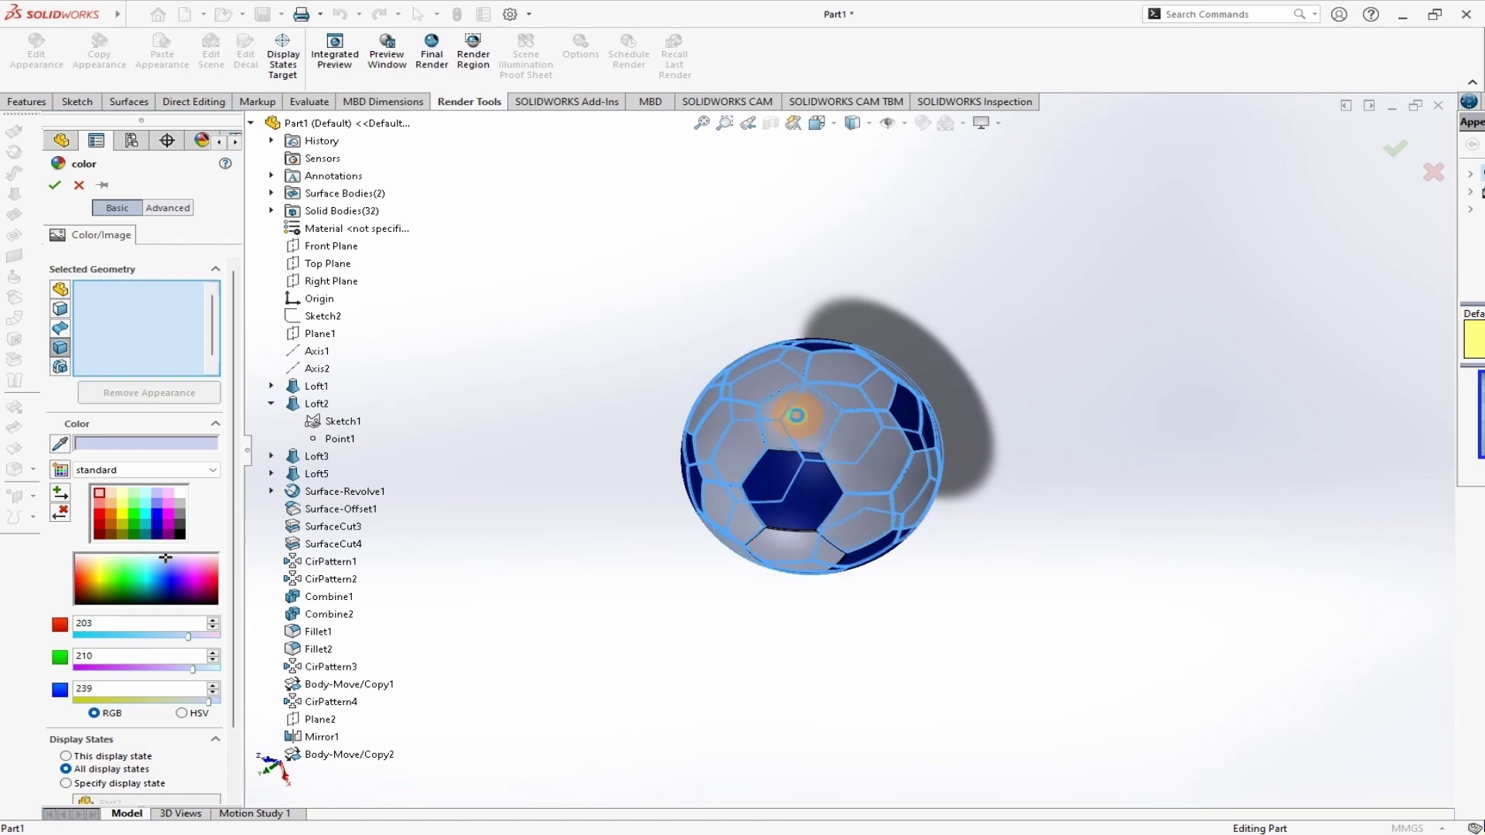
- Color the selected panels dark yellow with RGB 207, 199, 0
middle_click_drag(1040, 461, 547, 580)
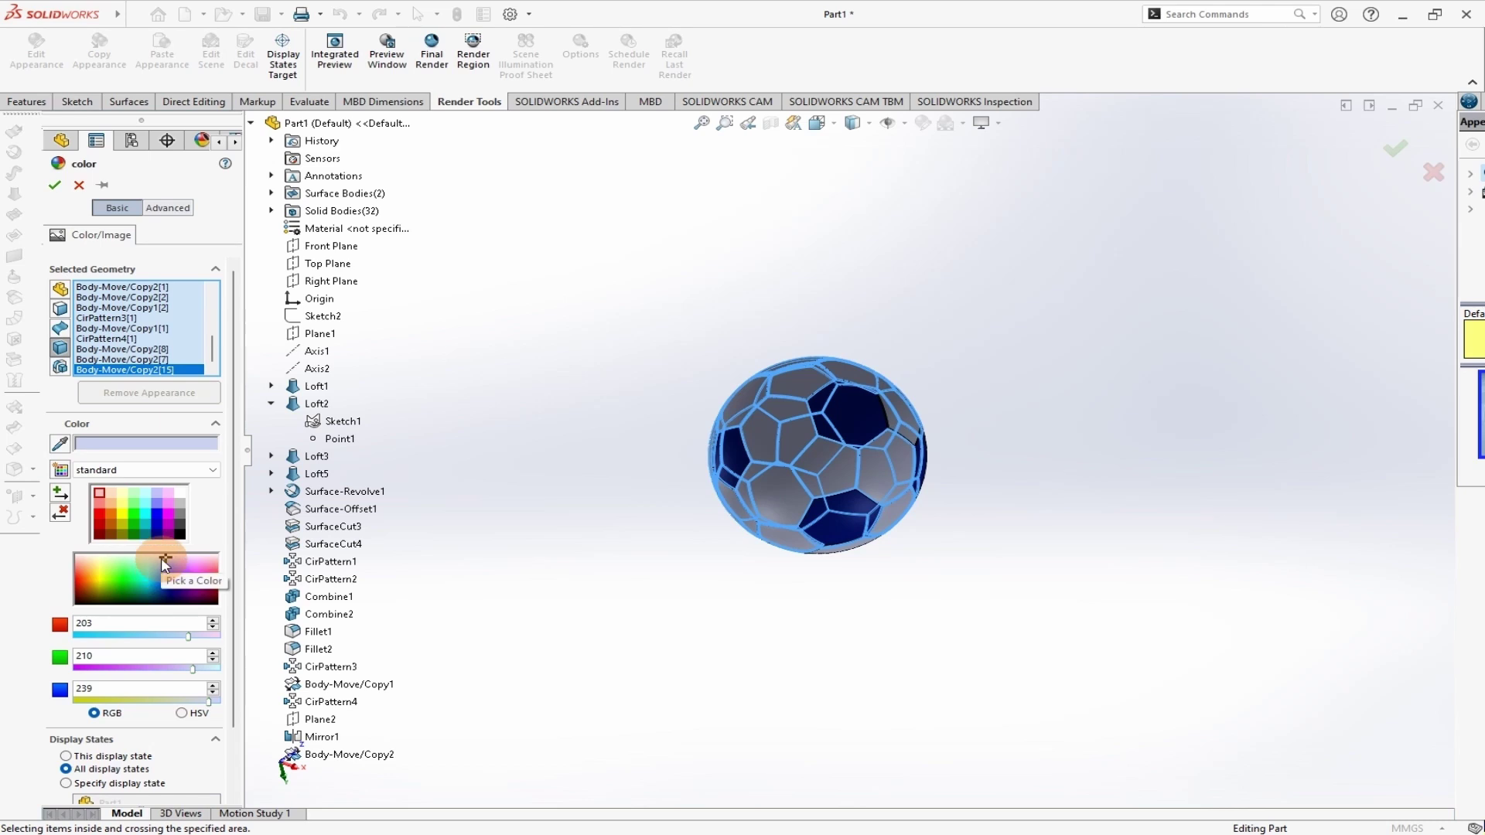
left_click(153, 569)
left_click_drag(155, 571, 106, 577)
left_click(59, 443)
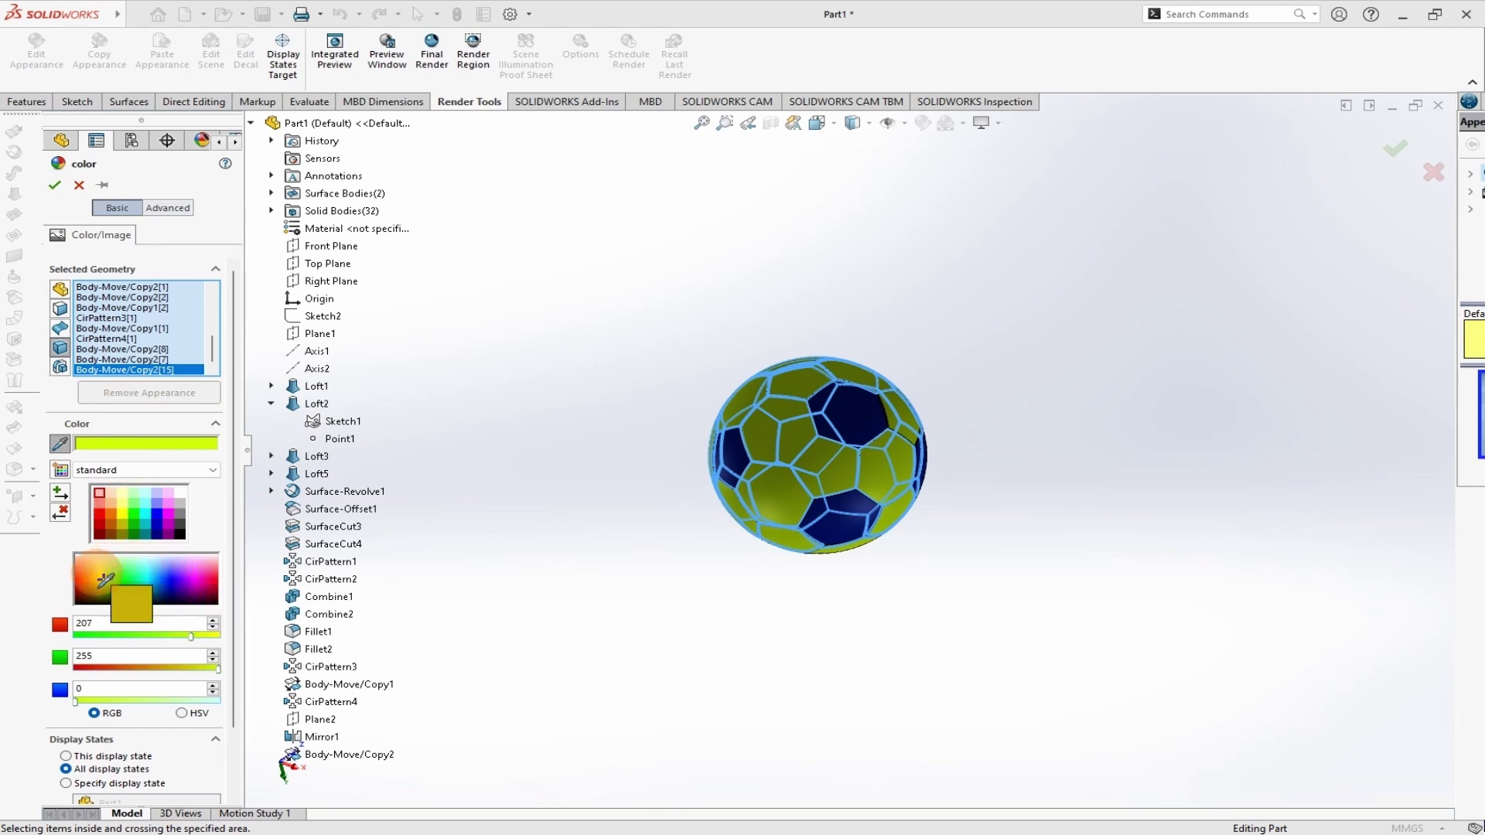
left_click(103, 584)
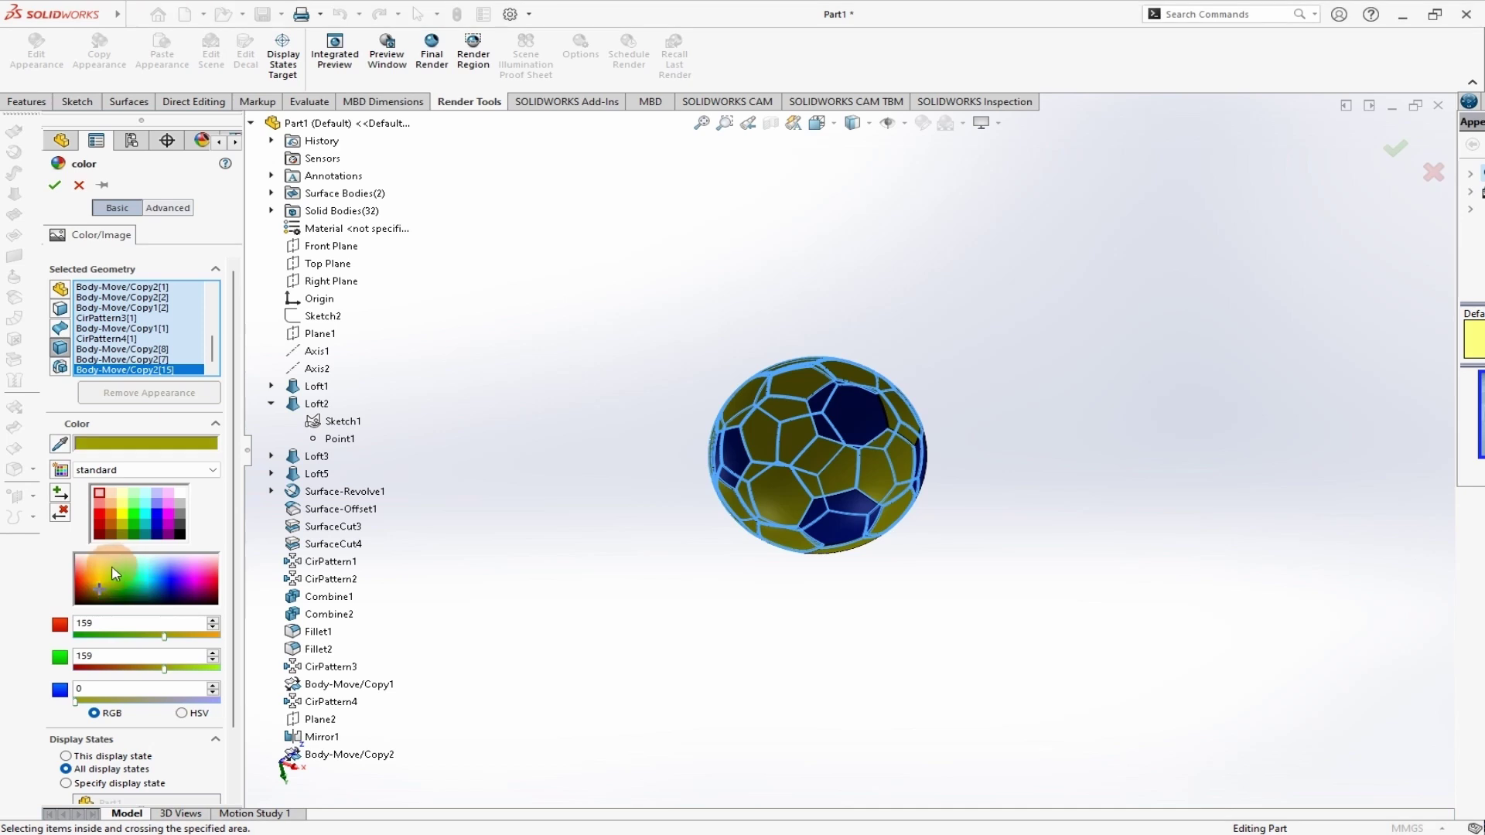
left_click(109, 585)
mouse_move(113, 583)
left_mouse_down()
mouse_move(104, 595)
mouse_move(82, 577)
mouse_move(129, 582)
mouse_move(100, 594)
mouse_move(99, 581)
left_mouse_up()
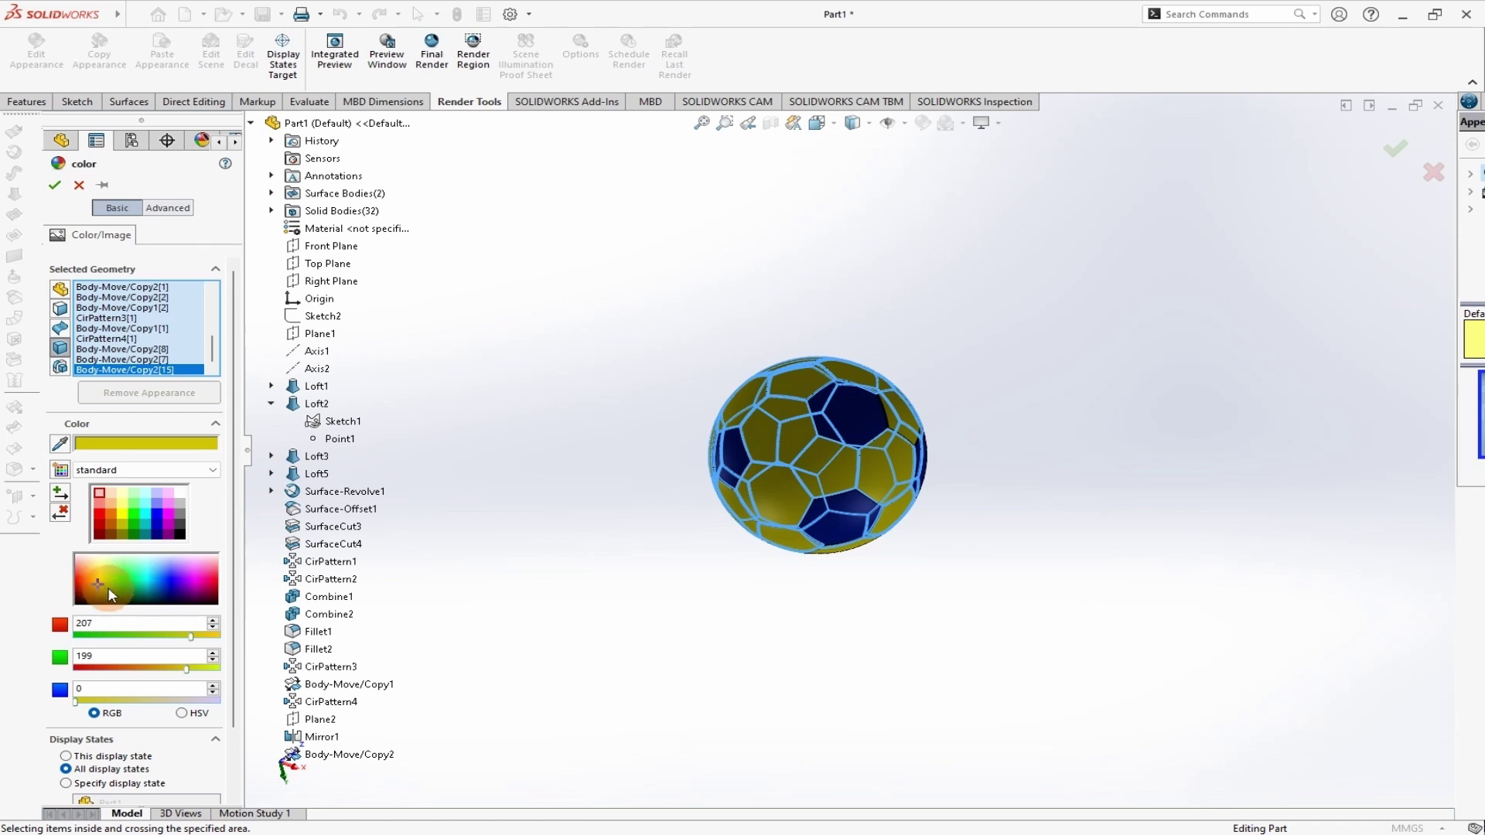
left_click(94, 722)
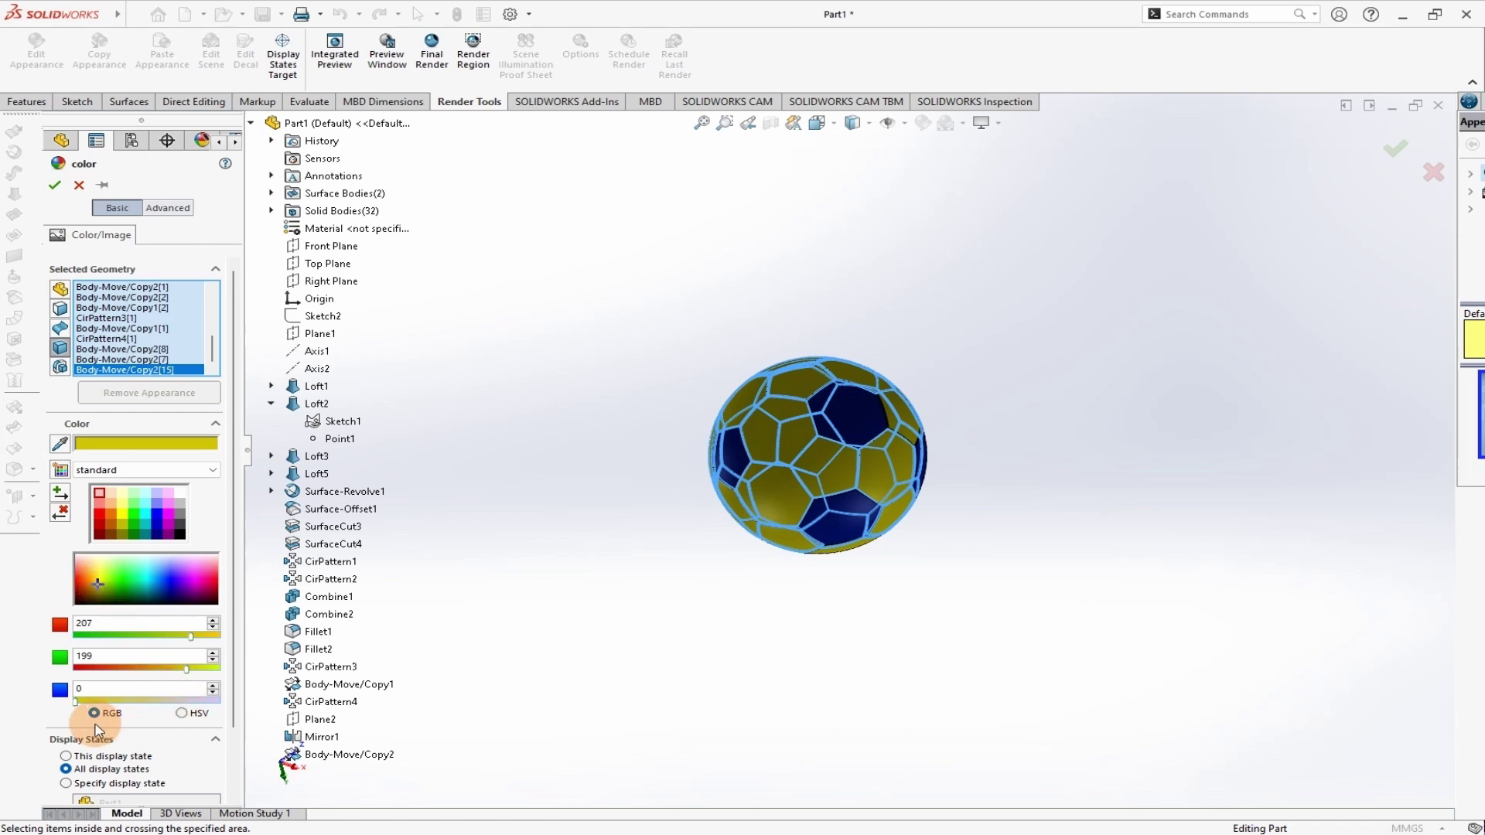
- Color the selected seam faces near-black with RGB 7, 0, 1 and apply the appearance
left_click(232, 734)
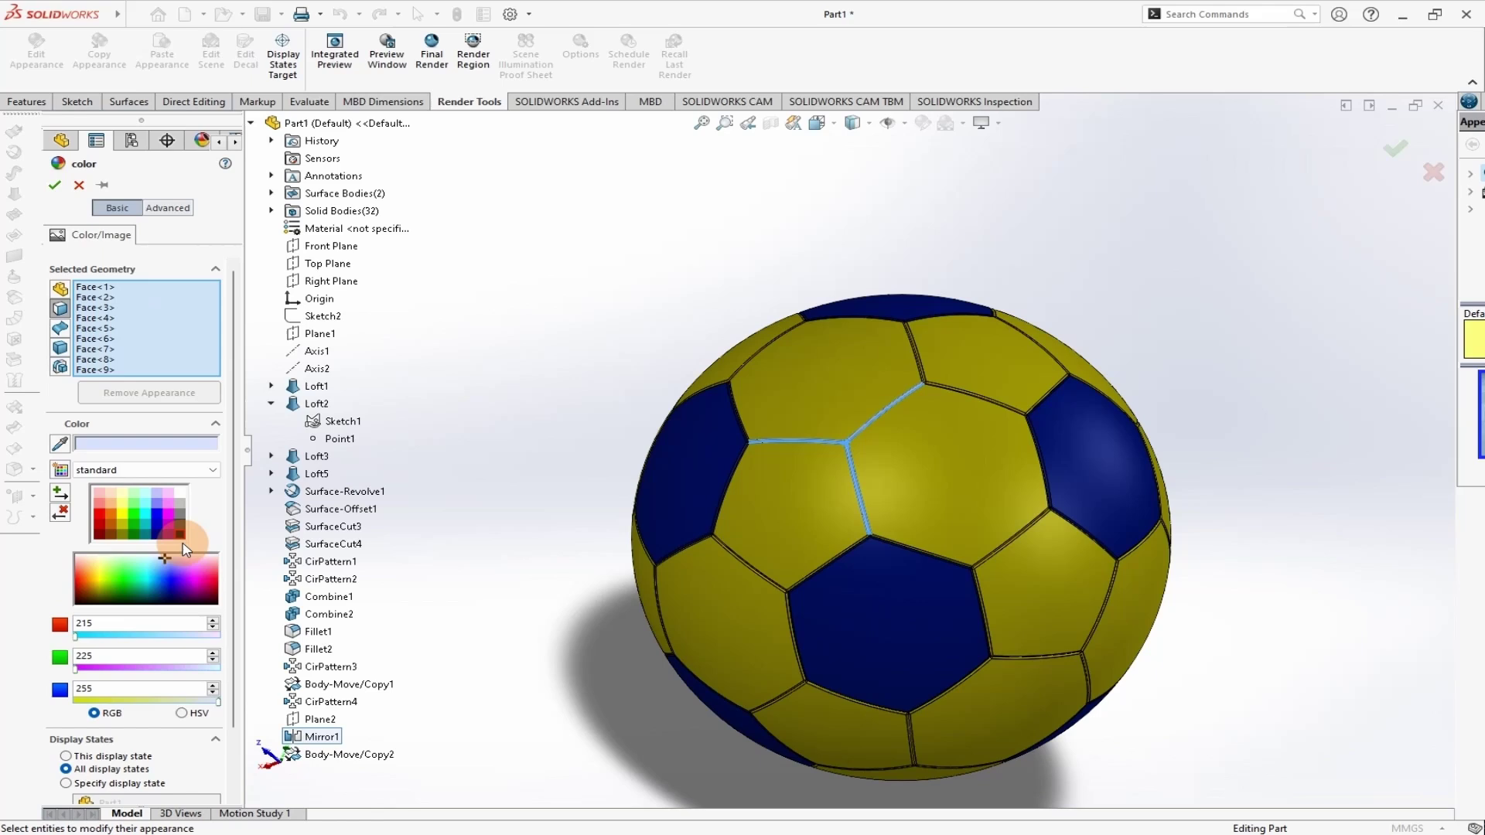
left_click(178, 580)
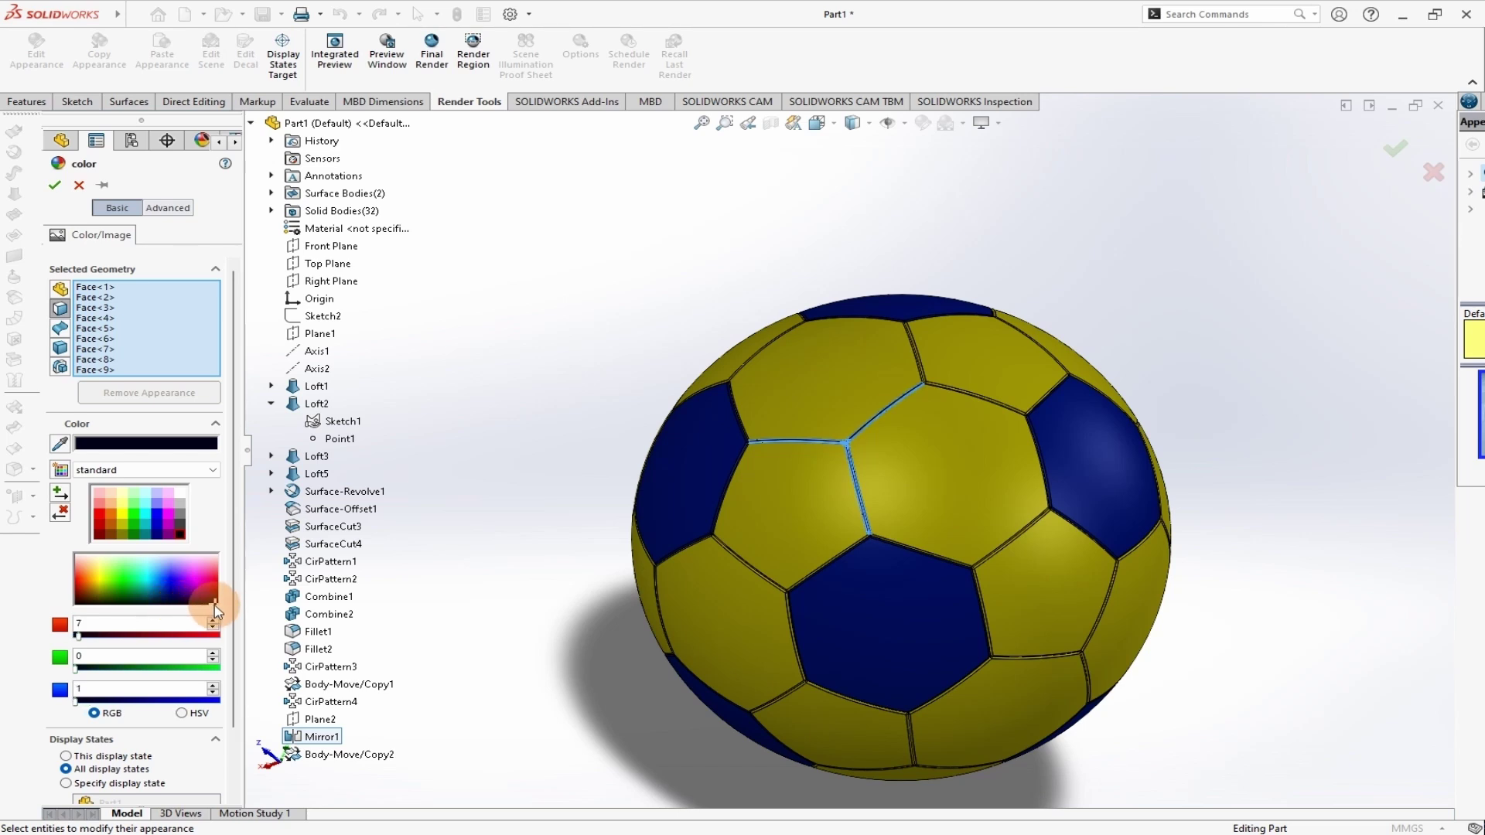
left_click(54, 185)
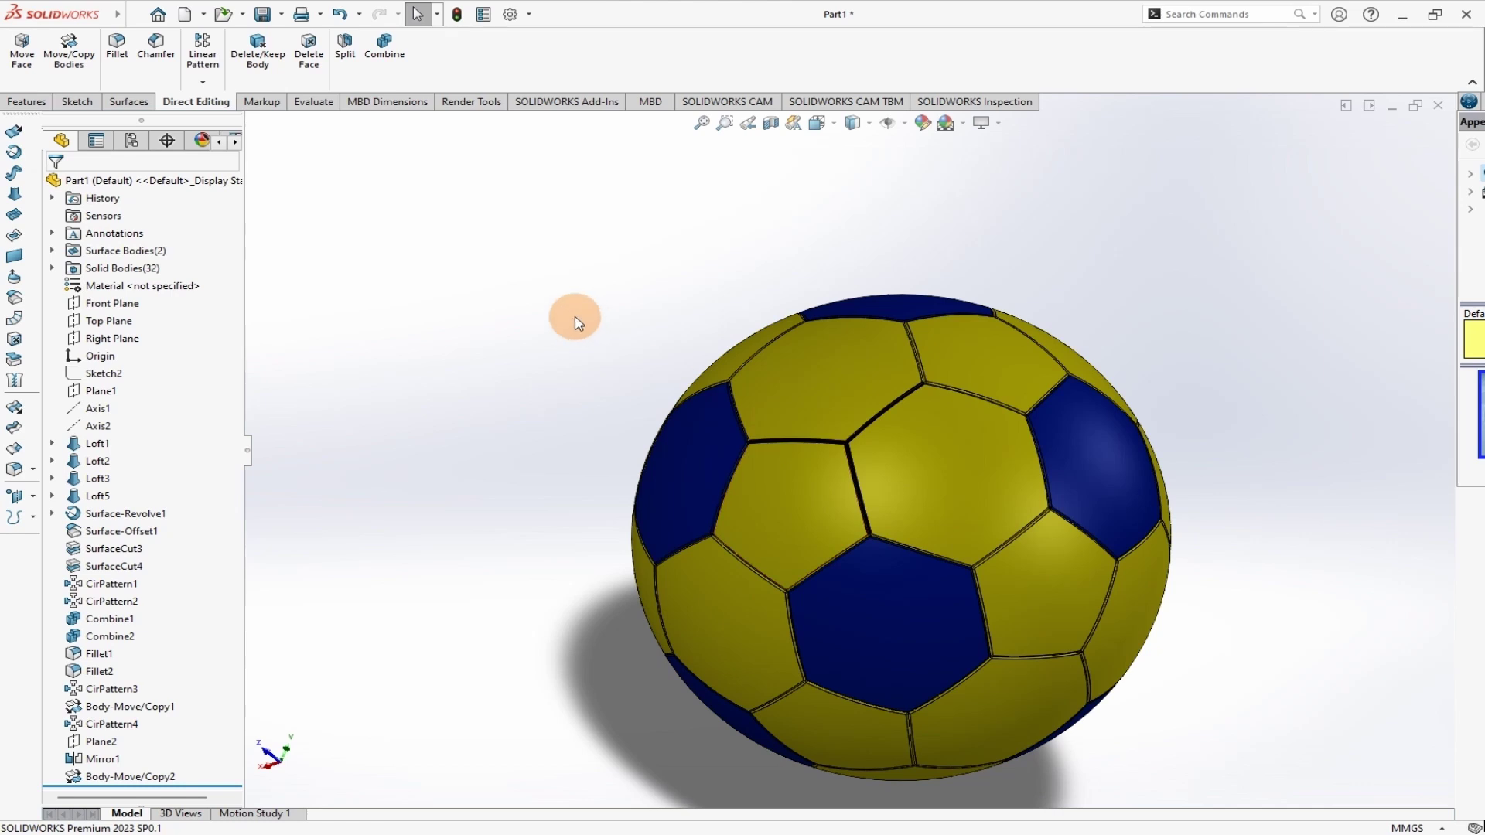
- Examine the blackened seam and the blue and yellow panels up close and from several sides of the ball
middle_click_drag(573, 318, 576, 402)
scroll(880, 363, "down", 5)
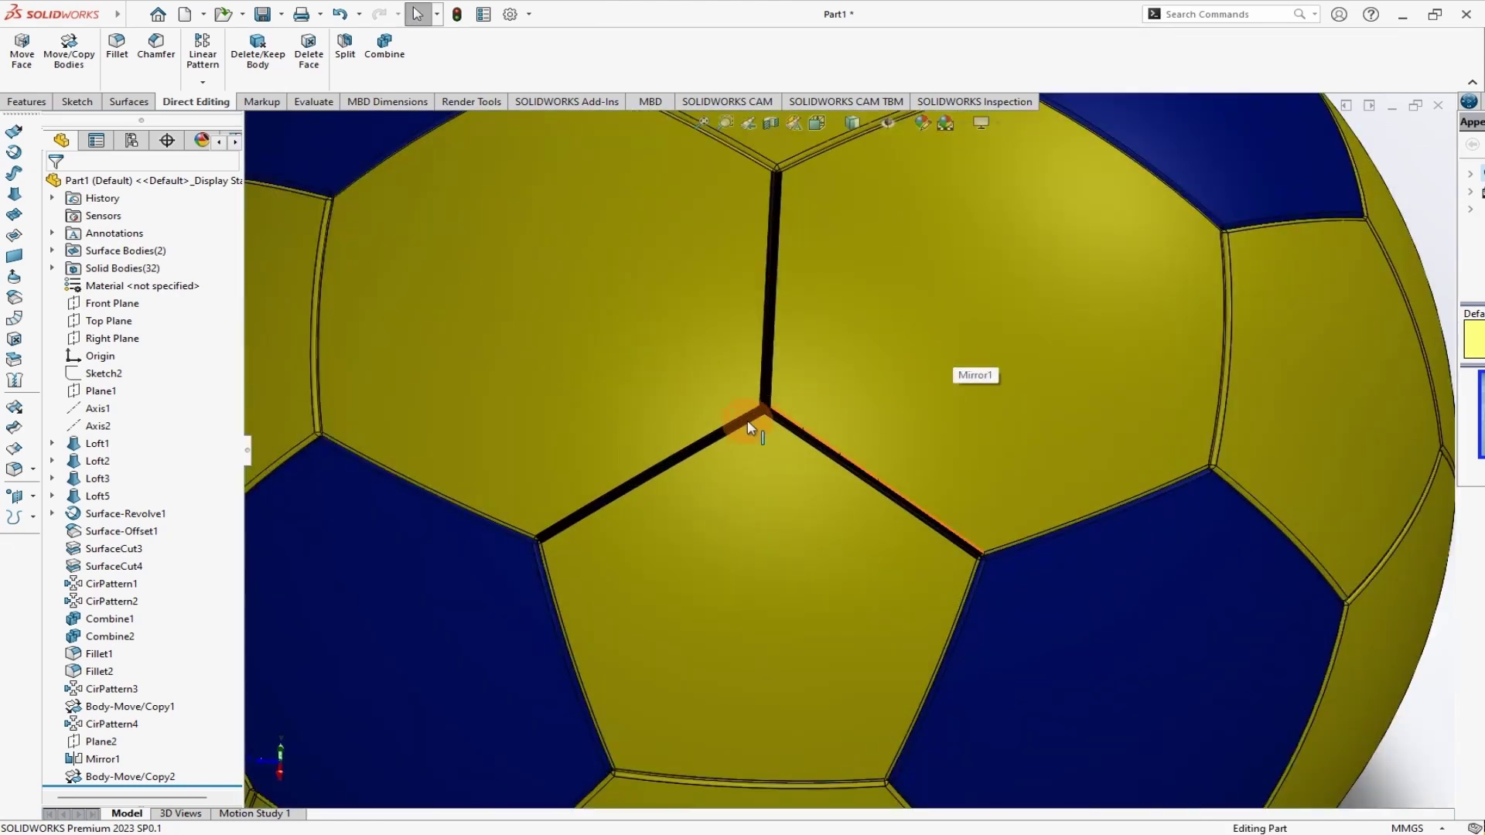
scroll(749, 428, "up", 10)
middle_click_drag(1078, 454, 855, 503)
scroll(838, 453, "up", 4)
scroll(843, 402, "down", 8)
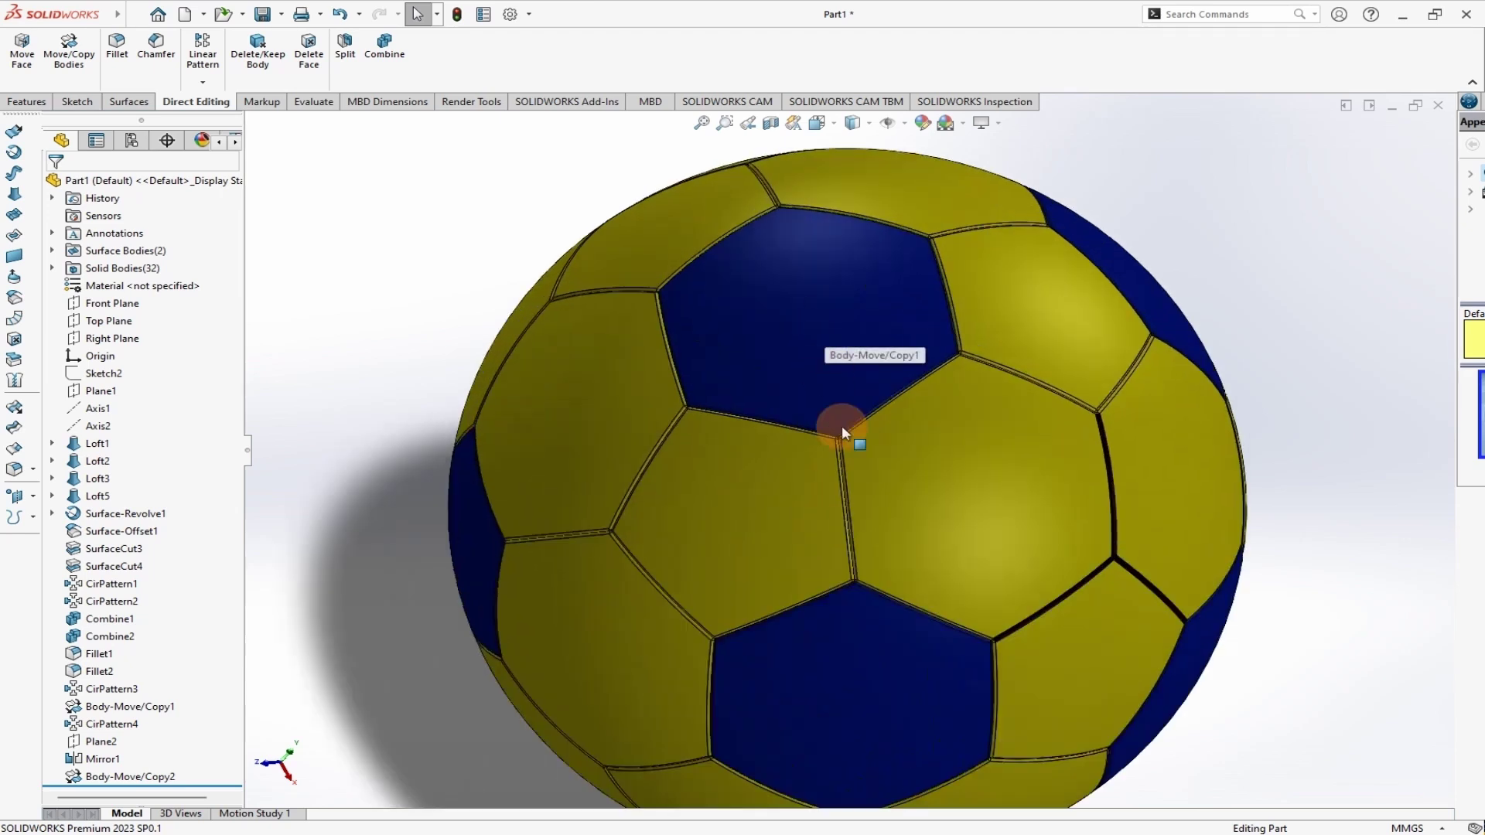
scroll(959, 517, "down", 3)
scroll(971, 511, "up", 3)
middle_click_drag(1232, 498, 1168, 514)
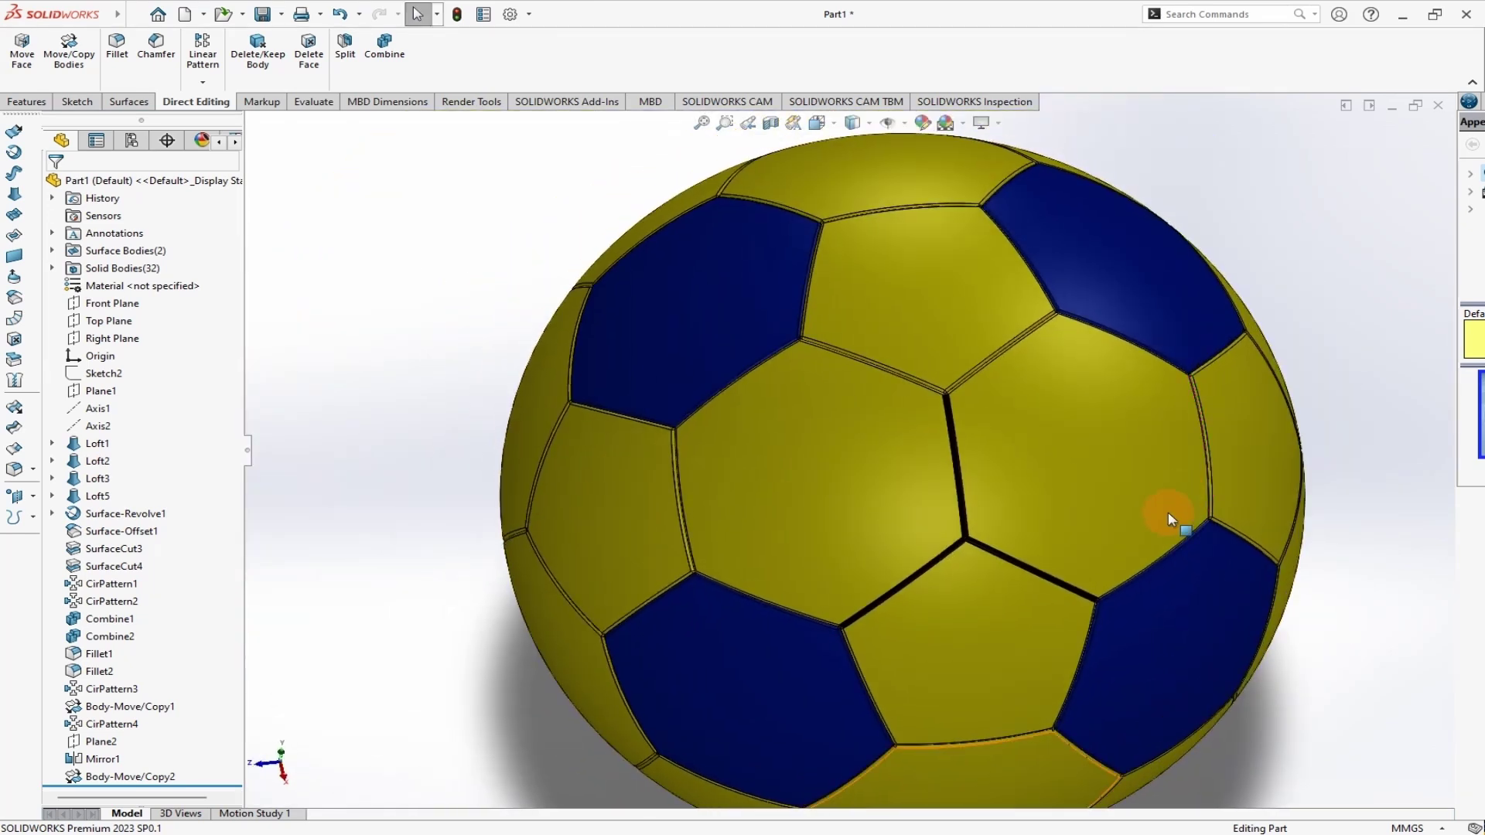
scroll(1029, 561, "down", 6)
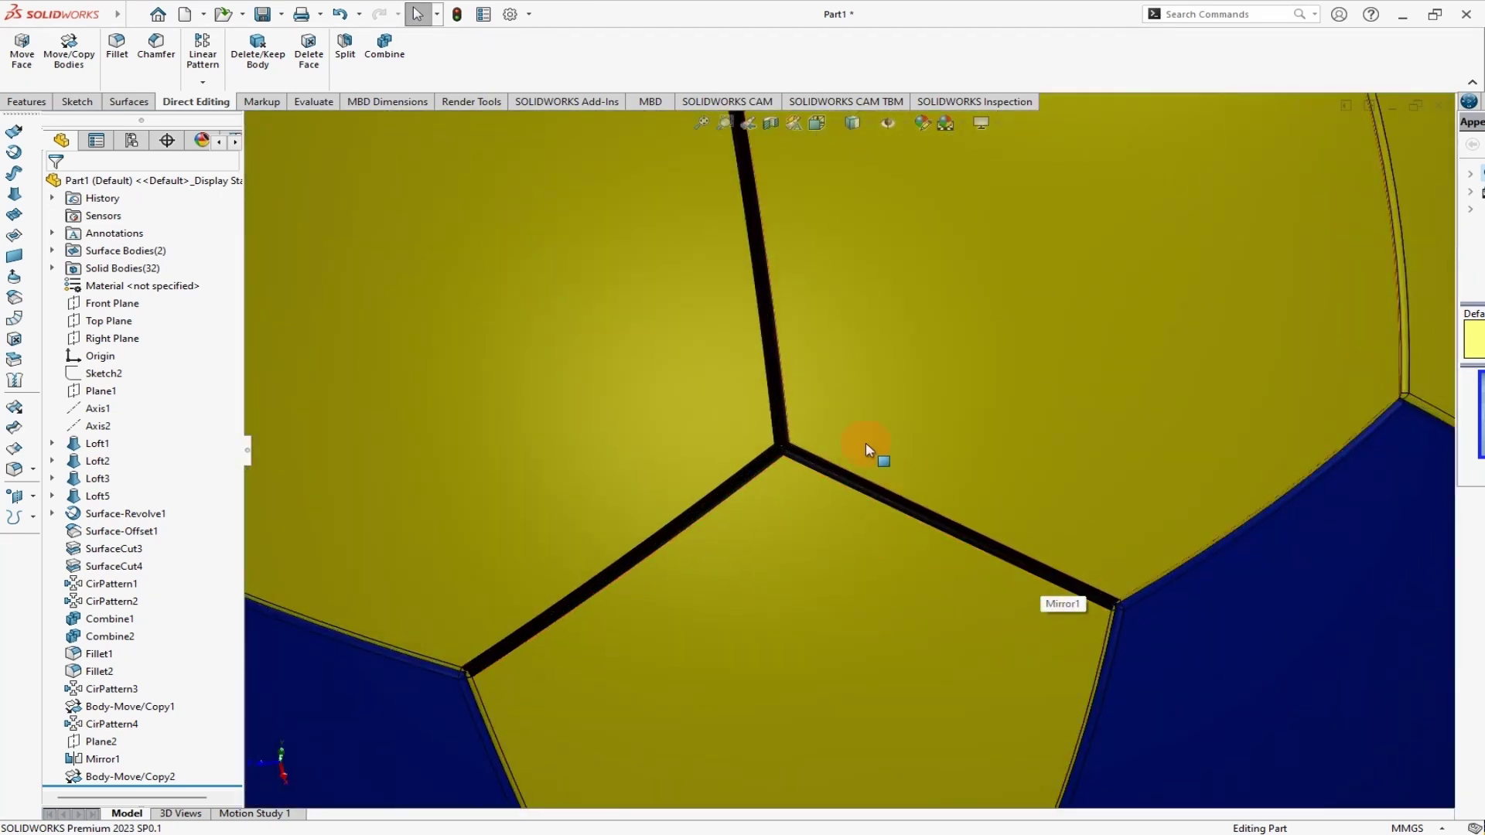
scroll(769, 406, "up", 8)
middle_click_drag(769, 406, 1068, 418)
scroll(830, 390, "down", 3)
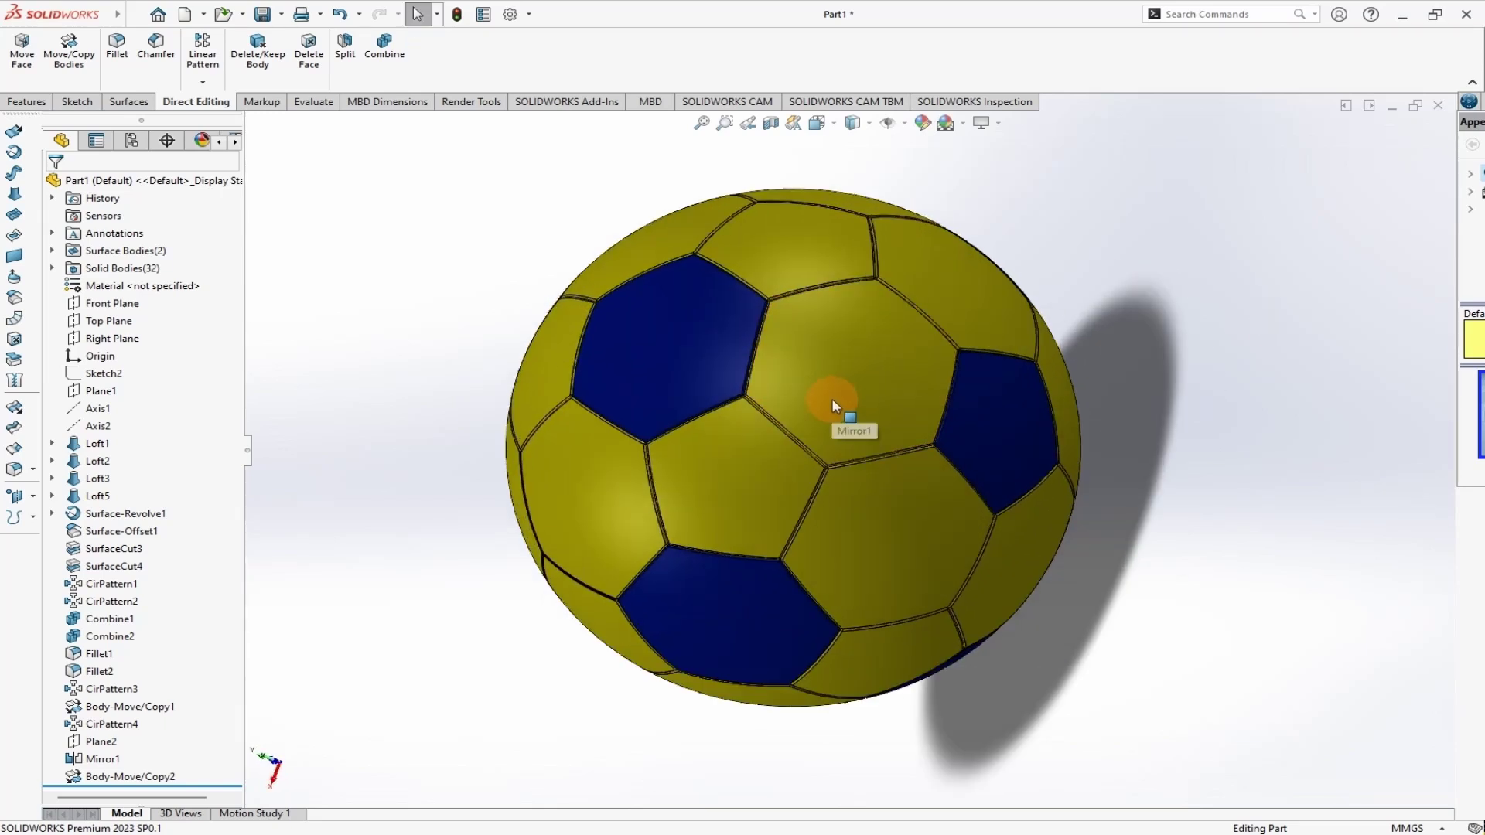
- Start editing the scene and look through the Landscape 1 presentation scenes
left_click(466, 102)
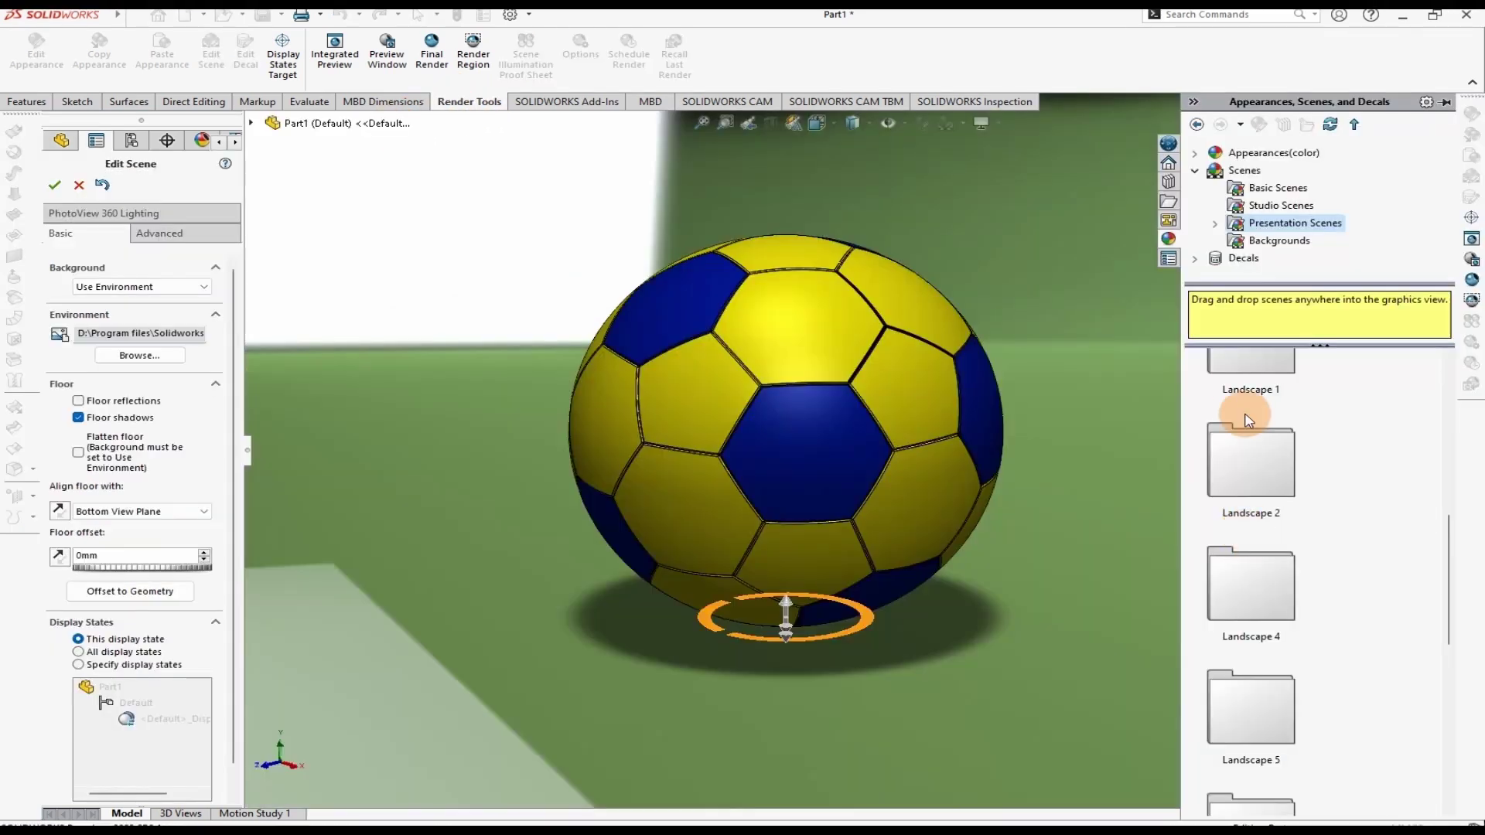
scroll(1250, 407, "up", 2)
left_click(1247, 519)
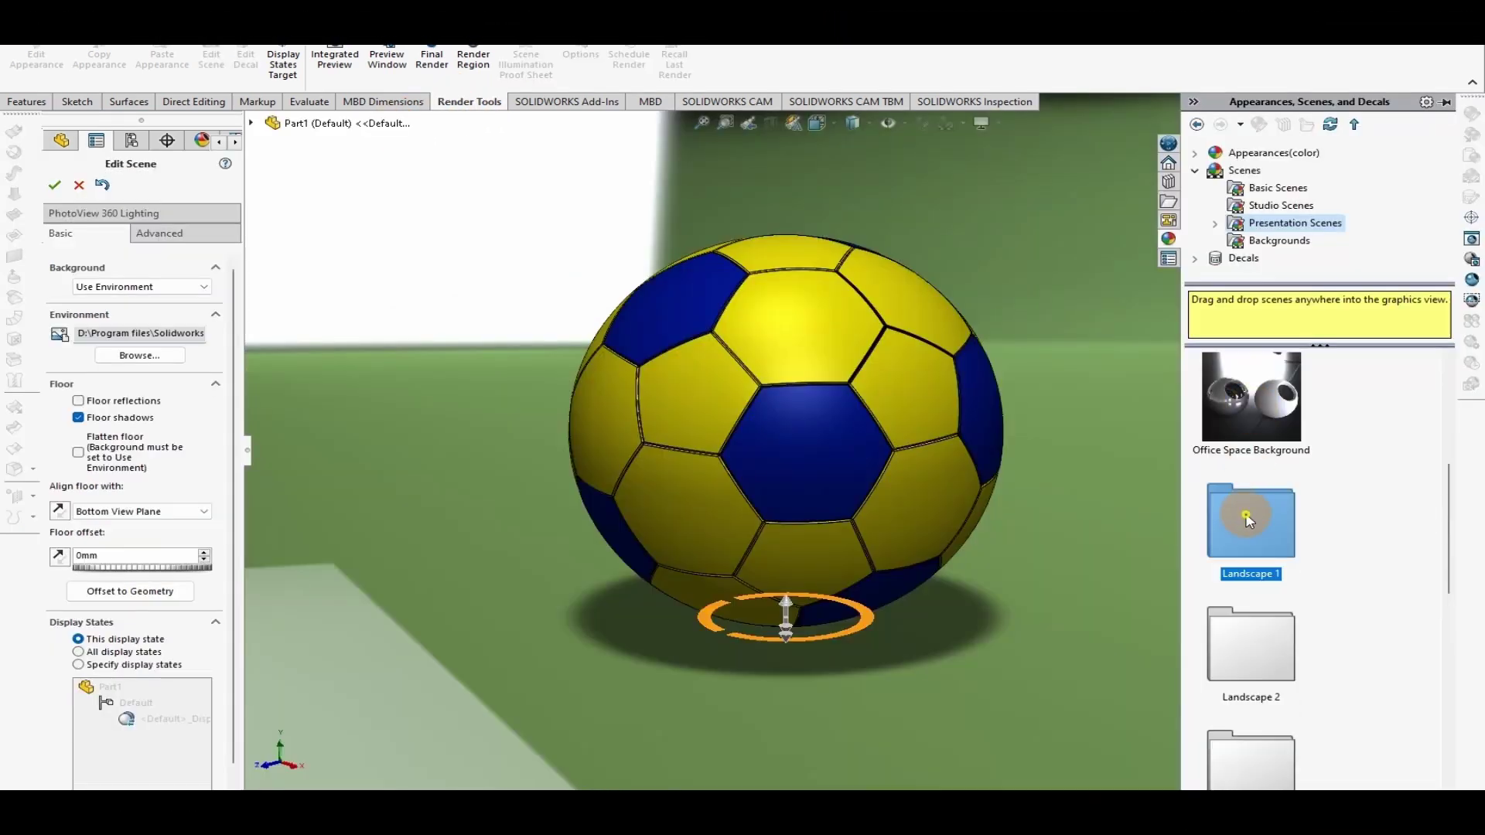
double_click(1247, 518)
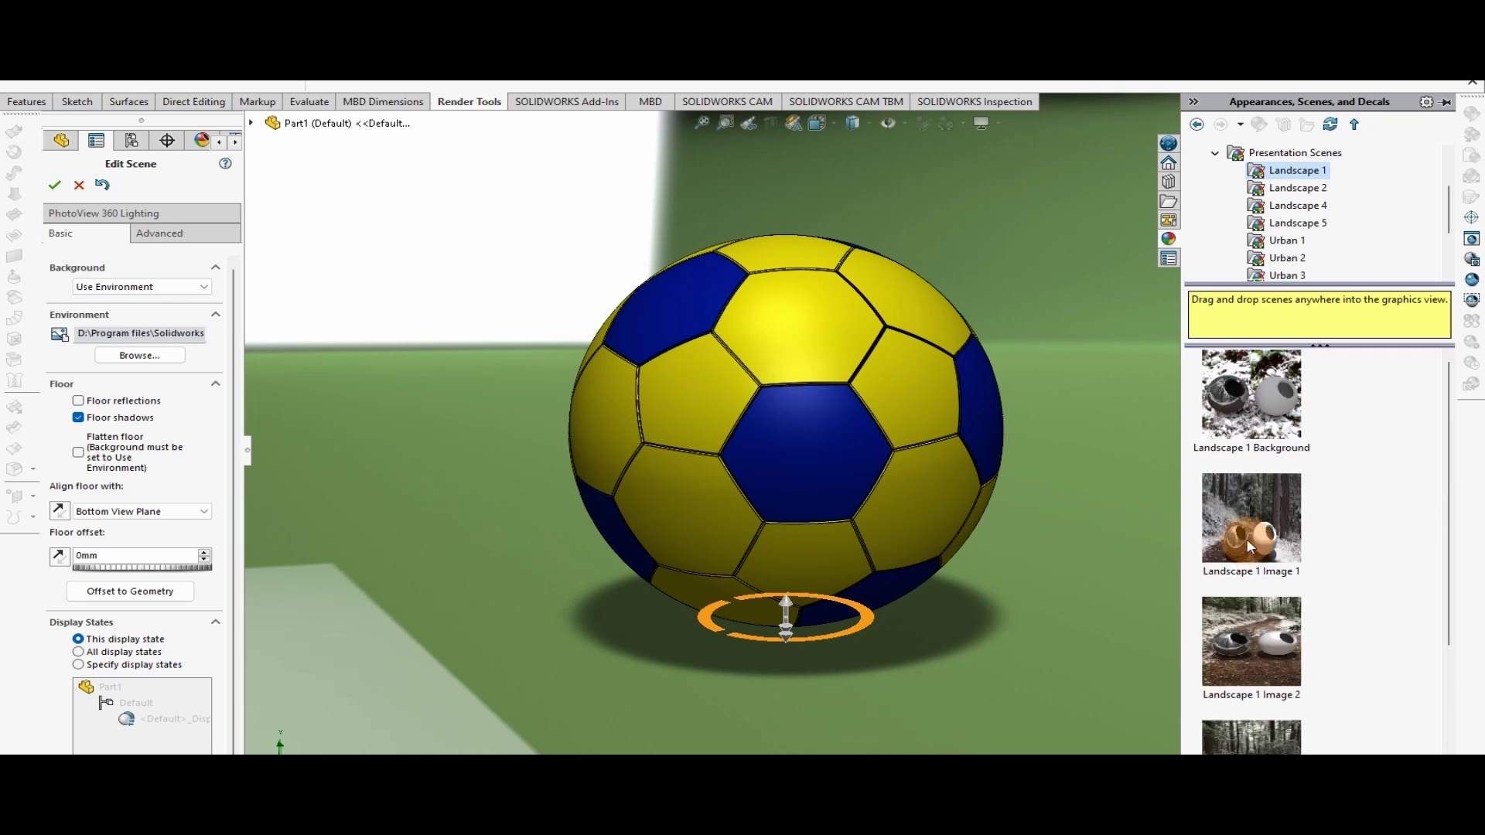
scroll(1250, 541, "down", 3)
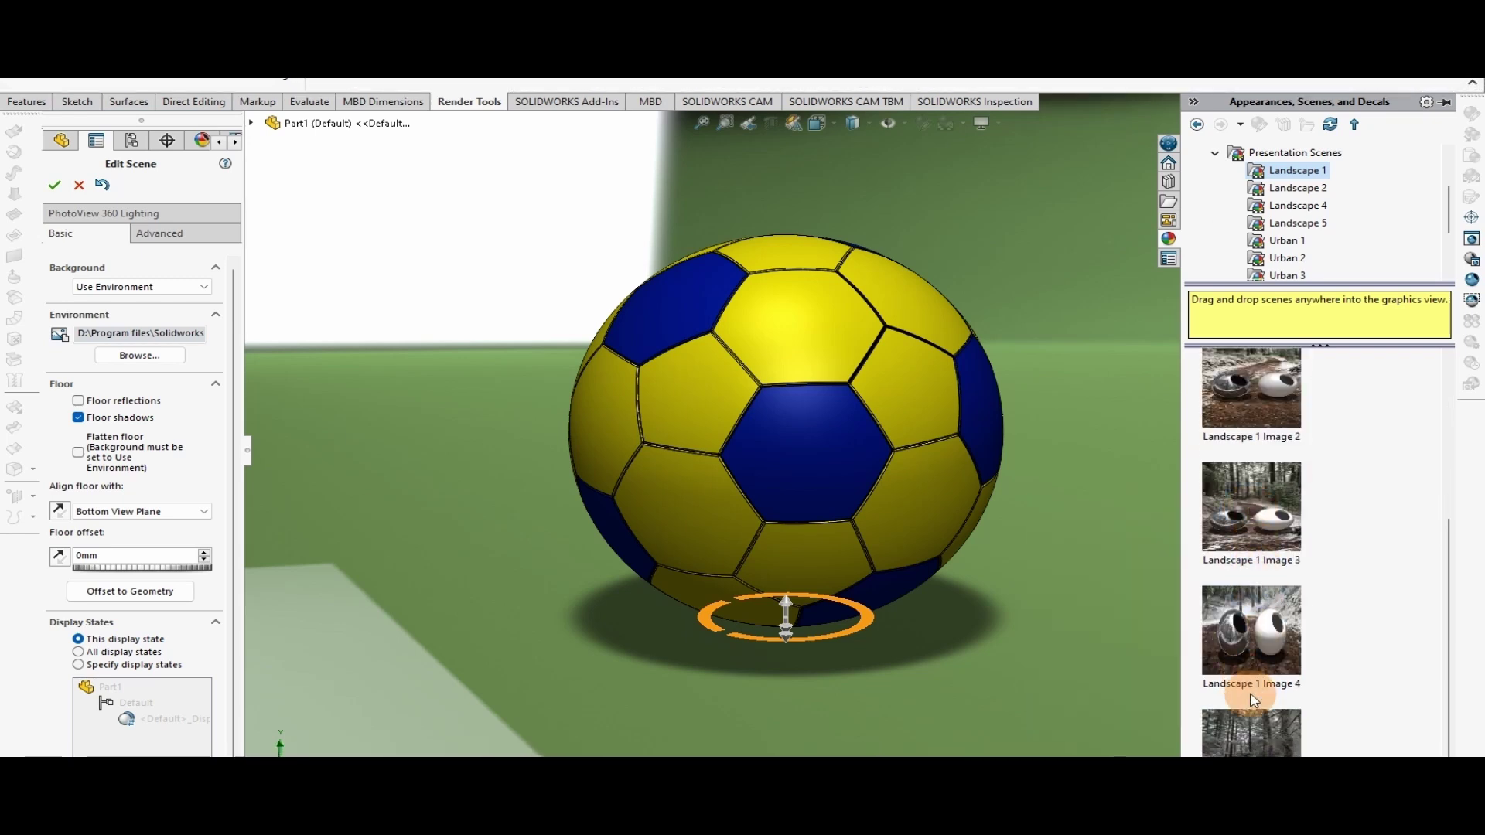
- Look through the Landscape 2 and Landscape 4 presentation scenes and apply the Landscape 4 Background scene to the model
left_click(1284, 189)
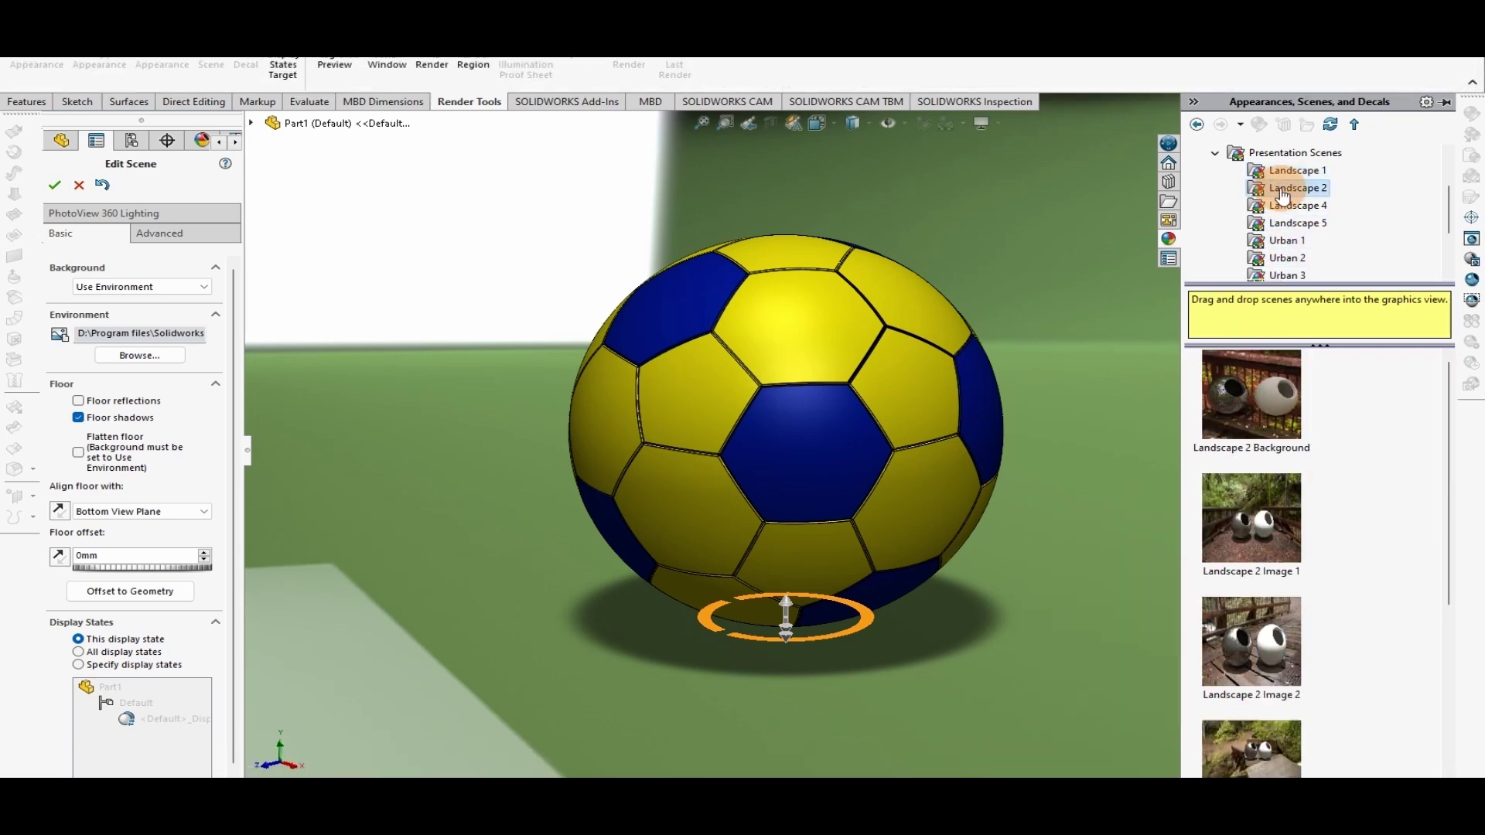
left_click(1287, 206)
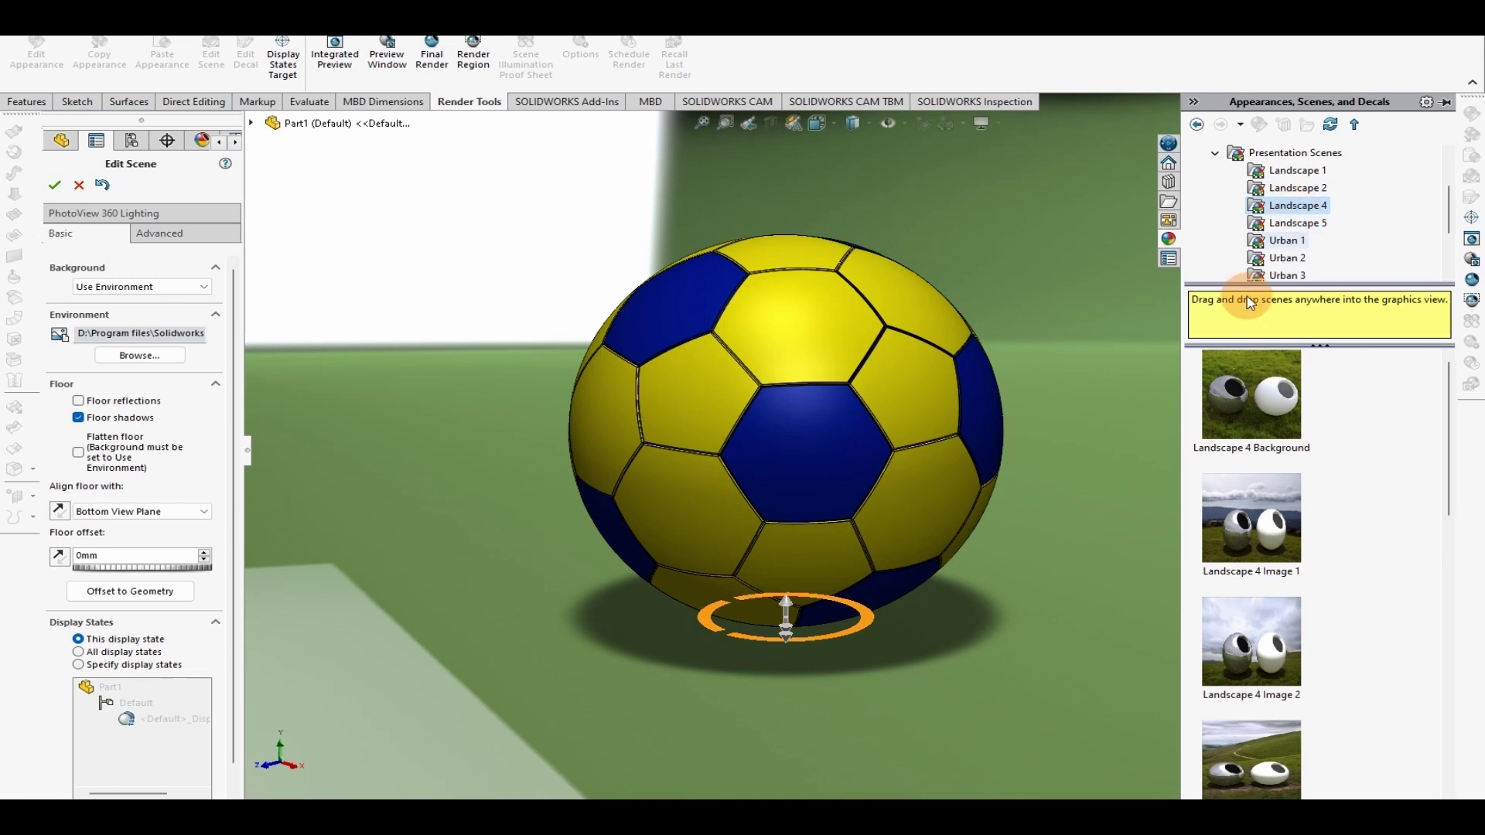
scroll(1243, 735, "down", 3)
scroll(1242, 734, "up", 3)
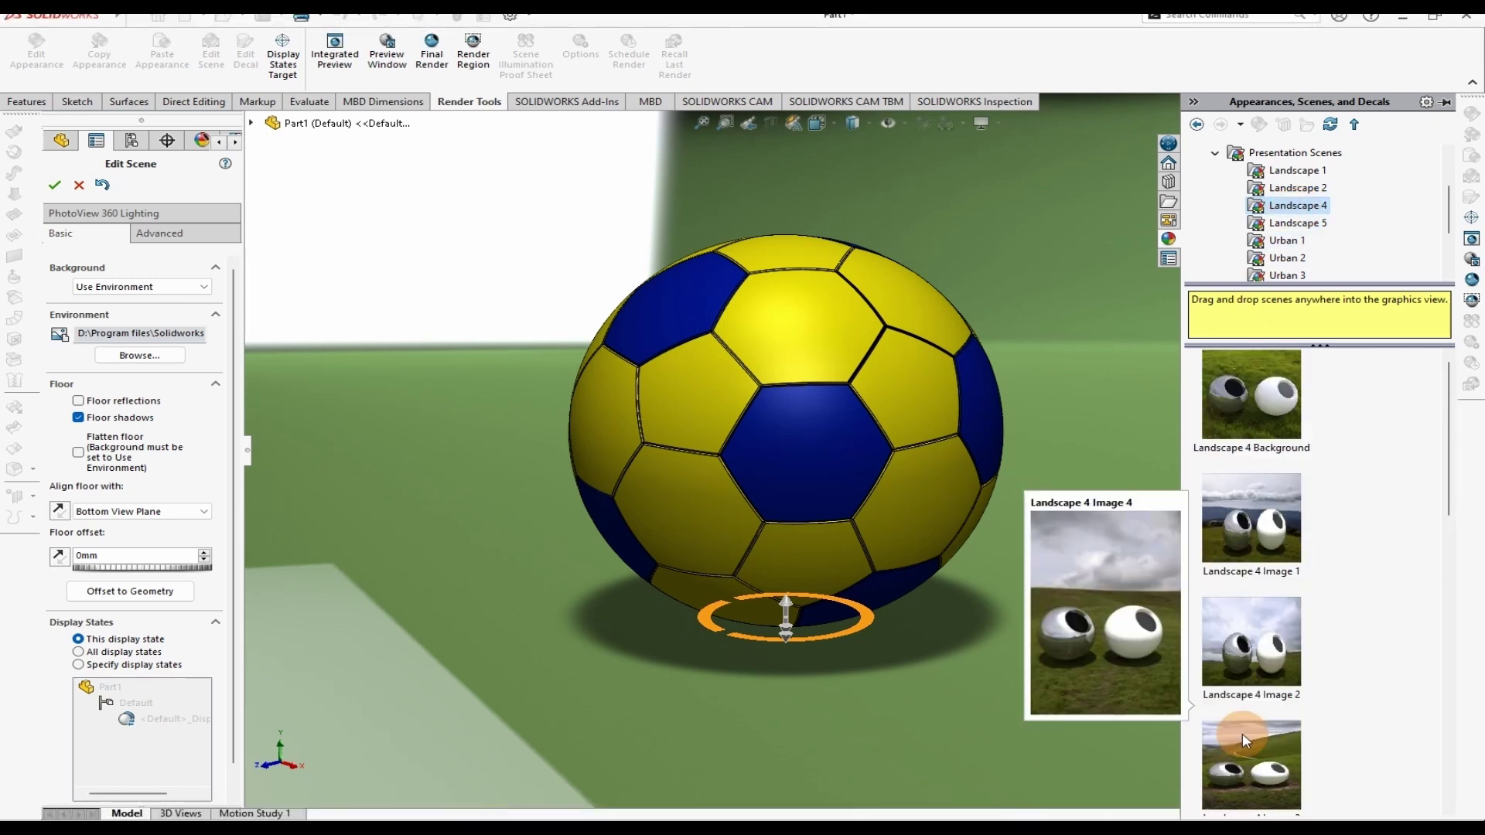
left_click_drag(1248, 373, 827, 396)
scroll(1126, 434, "up", 9)
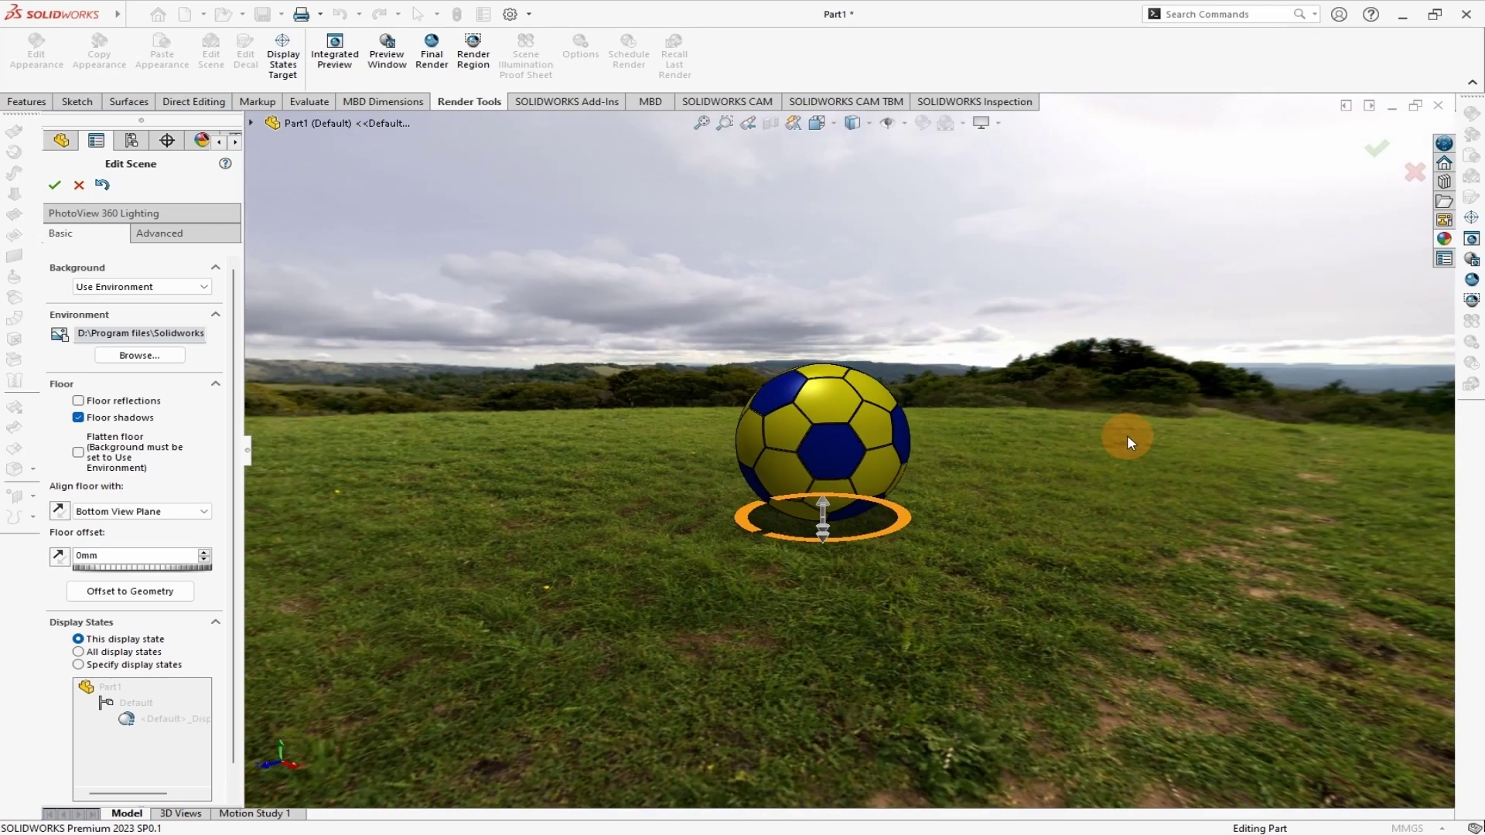
- Turn on the integrated render preview of the ball, continuing without a camera or perspective view
scroll(1126, 435, "down", 2)
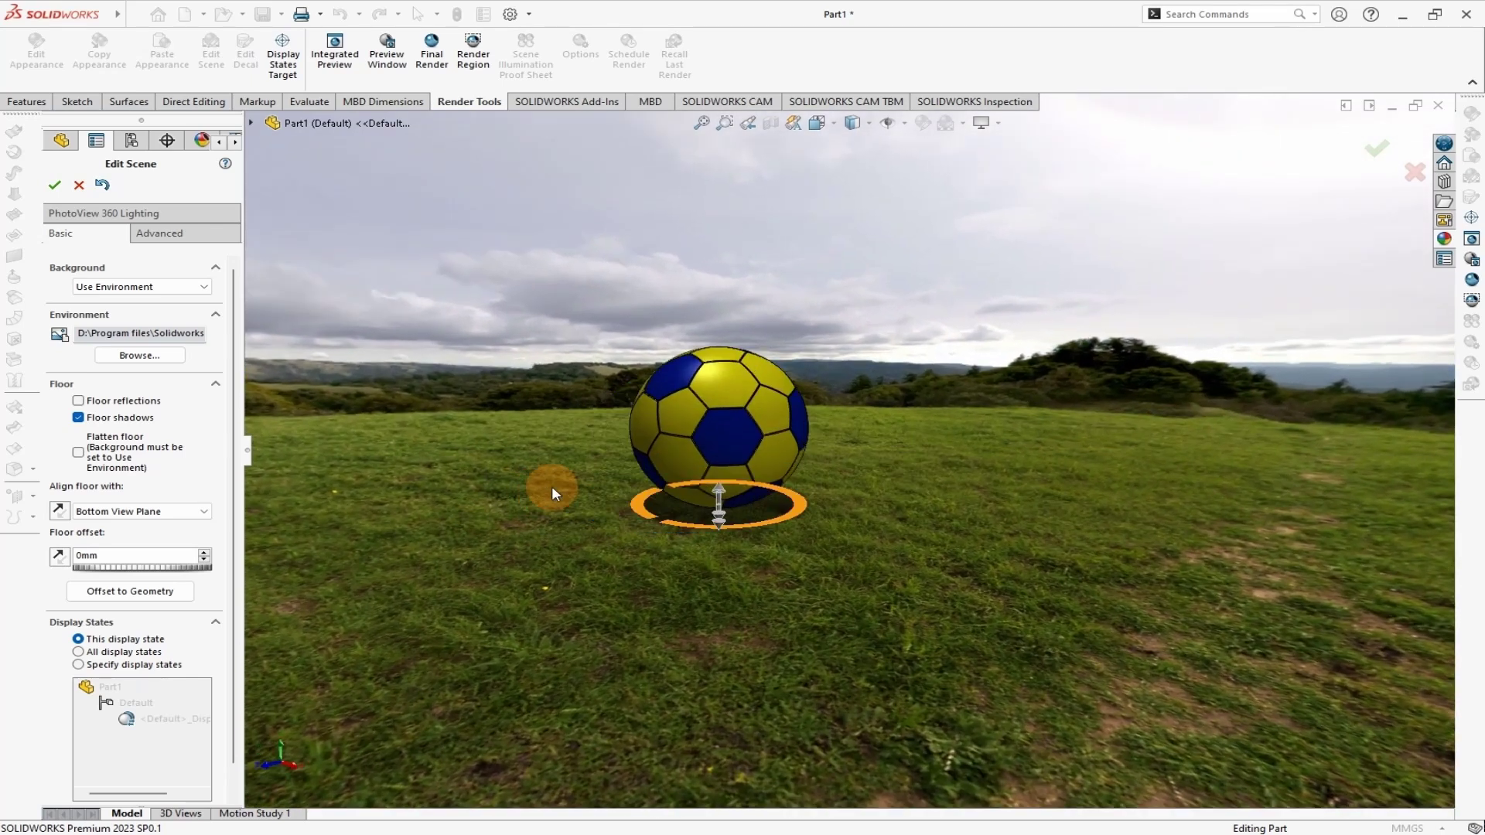
left_click(334, 51)
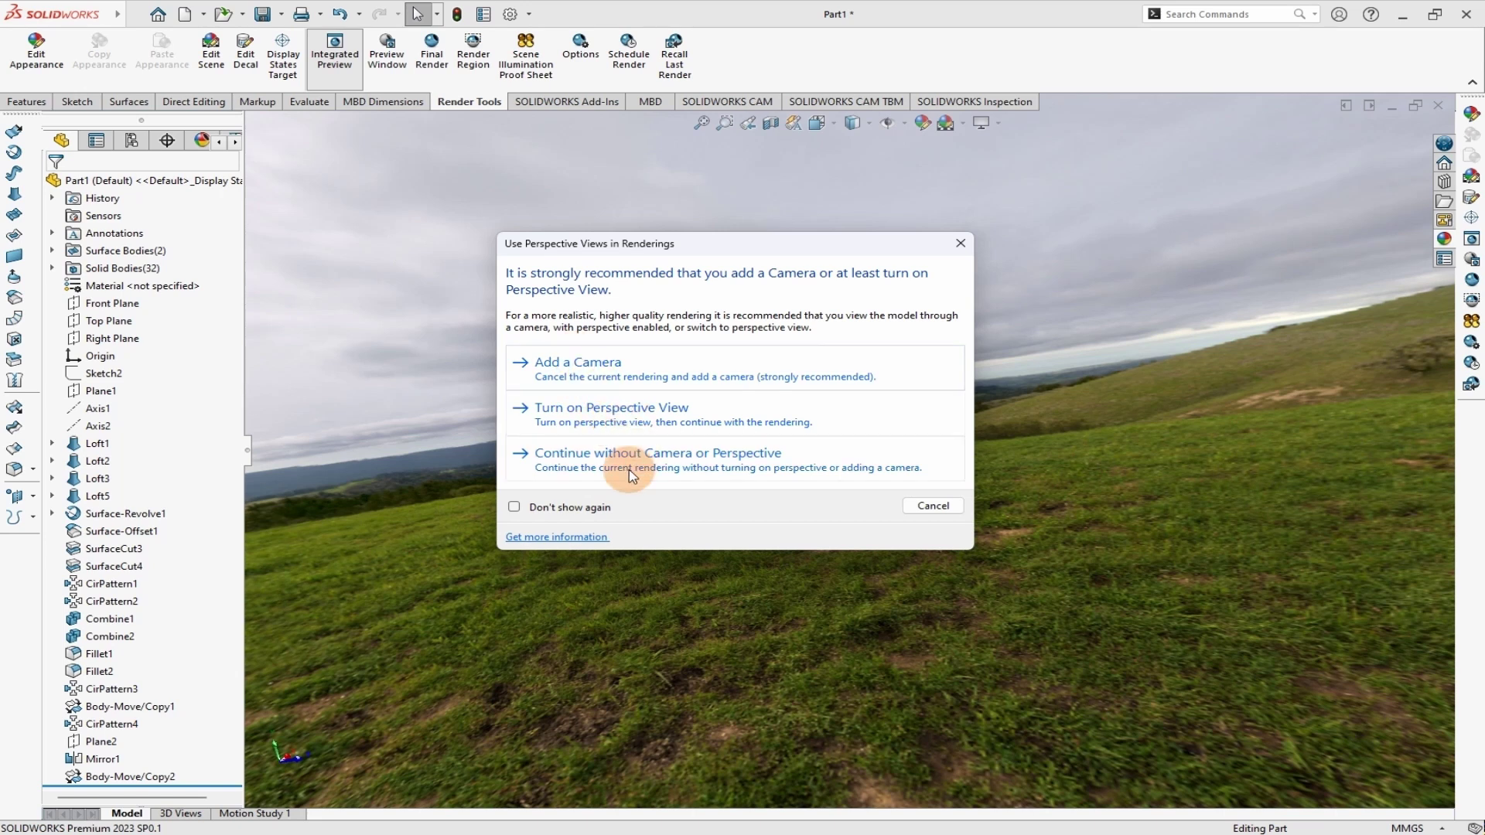
left_click(663, 464)
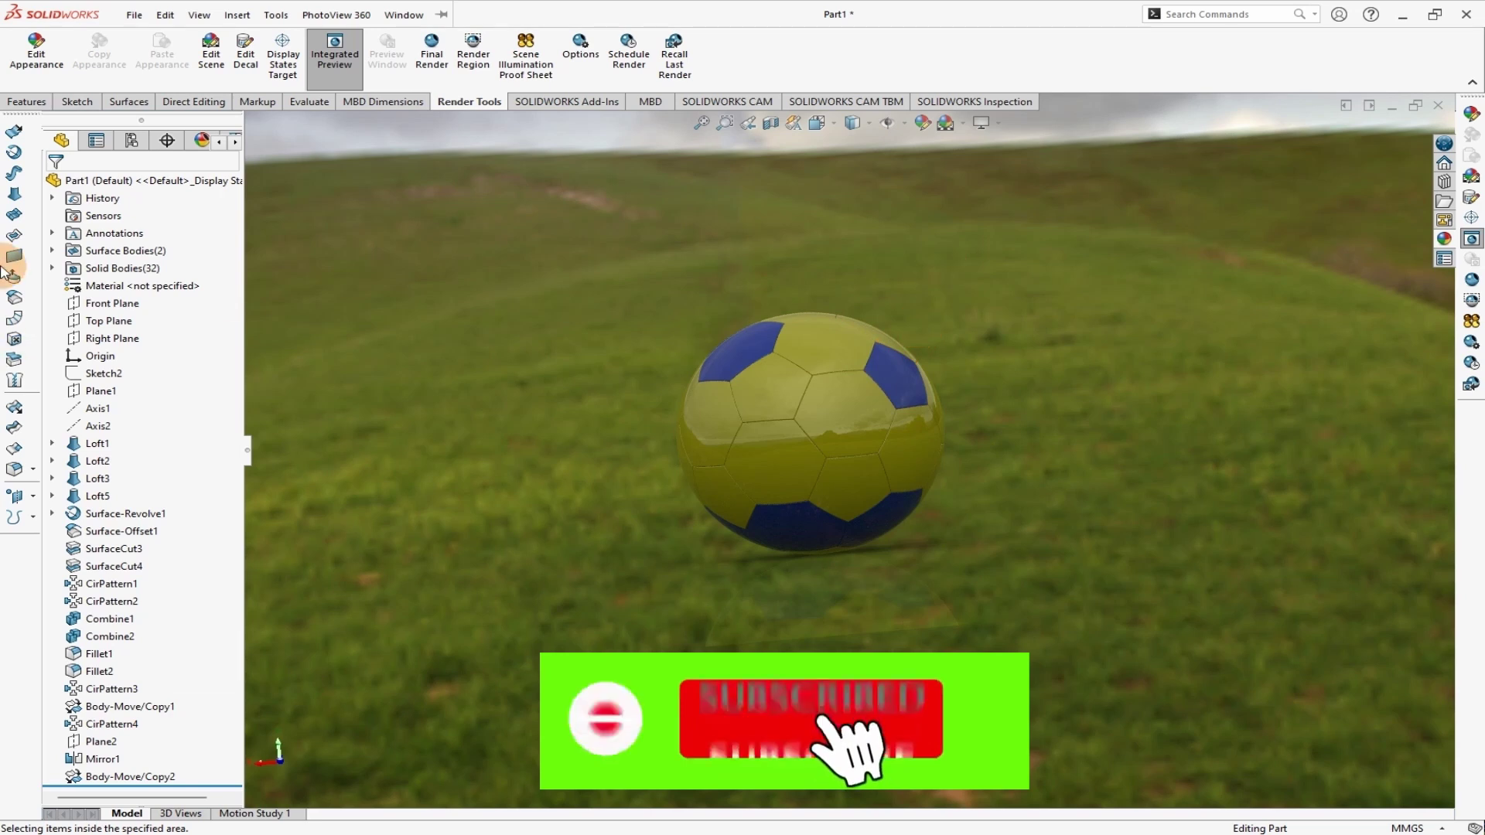
- Start a new decal and choose the soccer logo premier league image from the solidworks parts decal folder
left_click(246, 54)
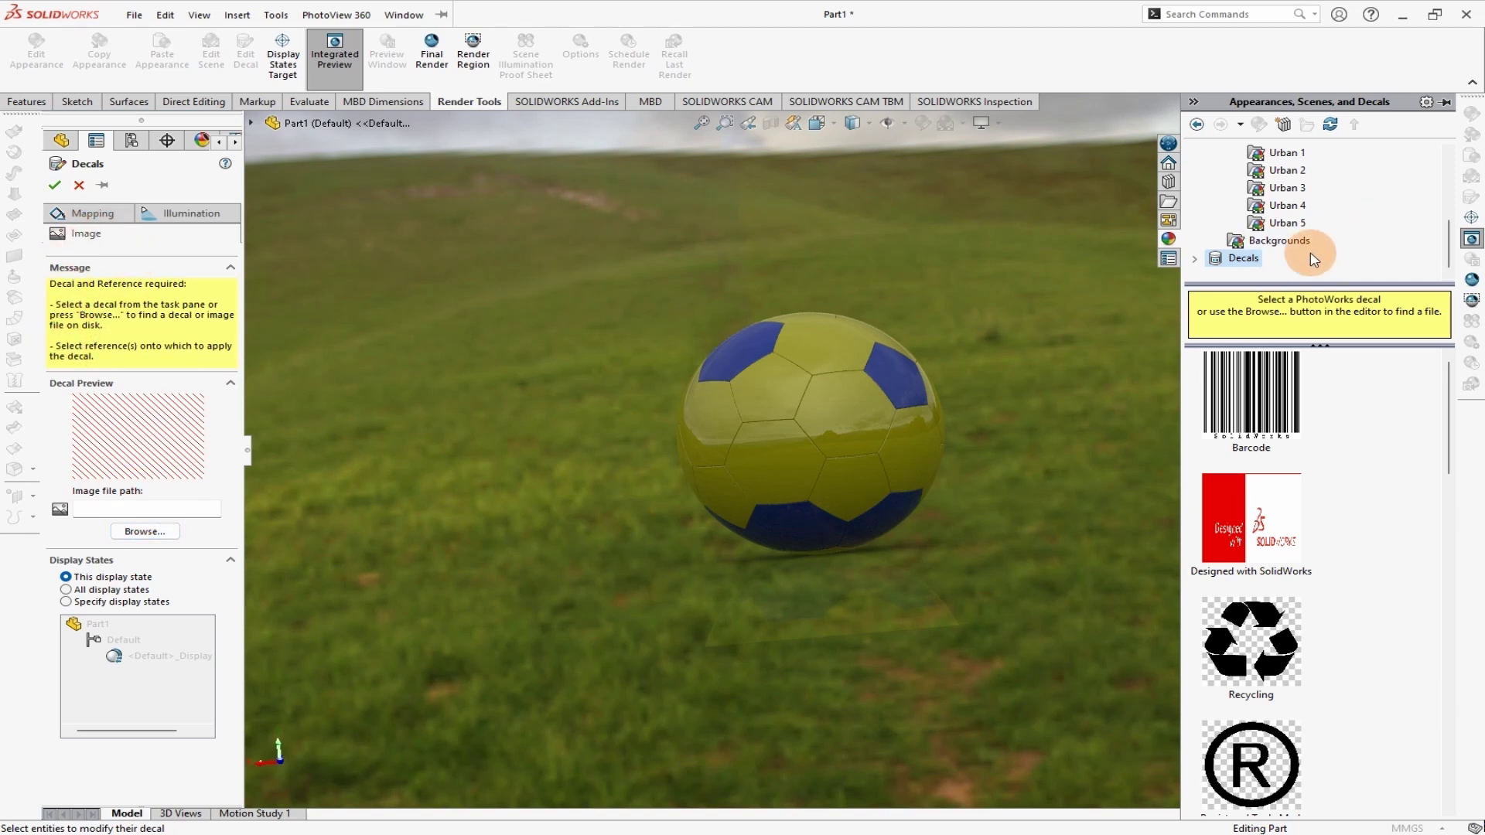
double_click(1243, 257)
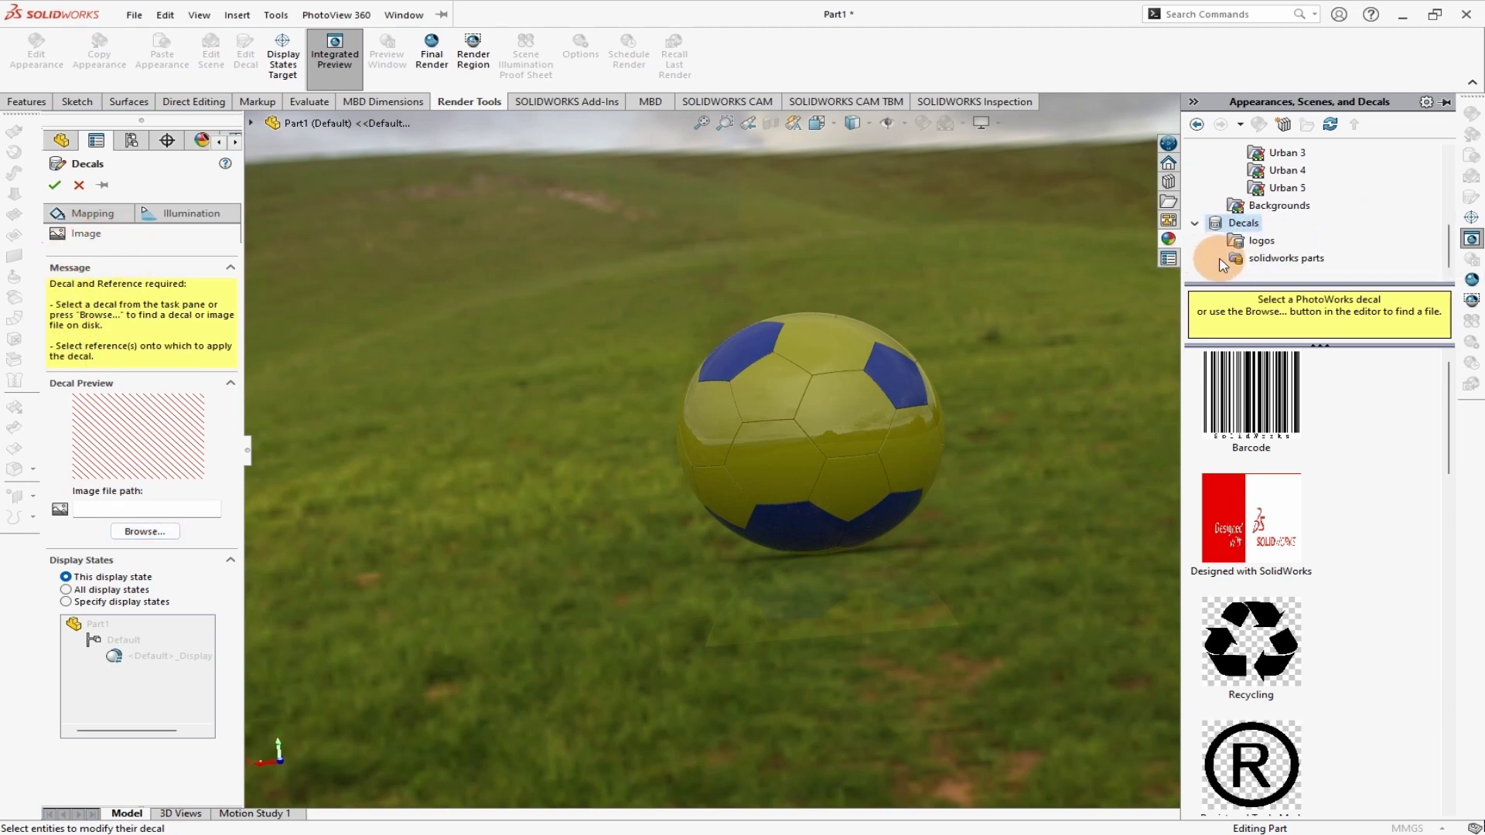
left_click(1262, 246)
scroll(1304, 577, "down", 5)
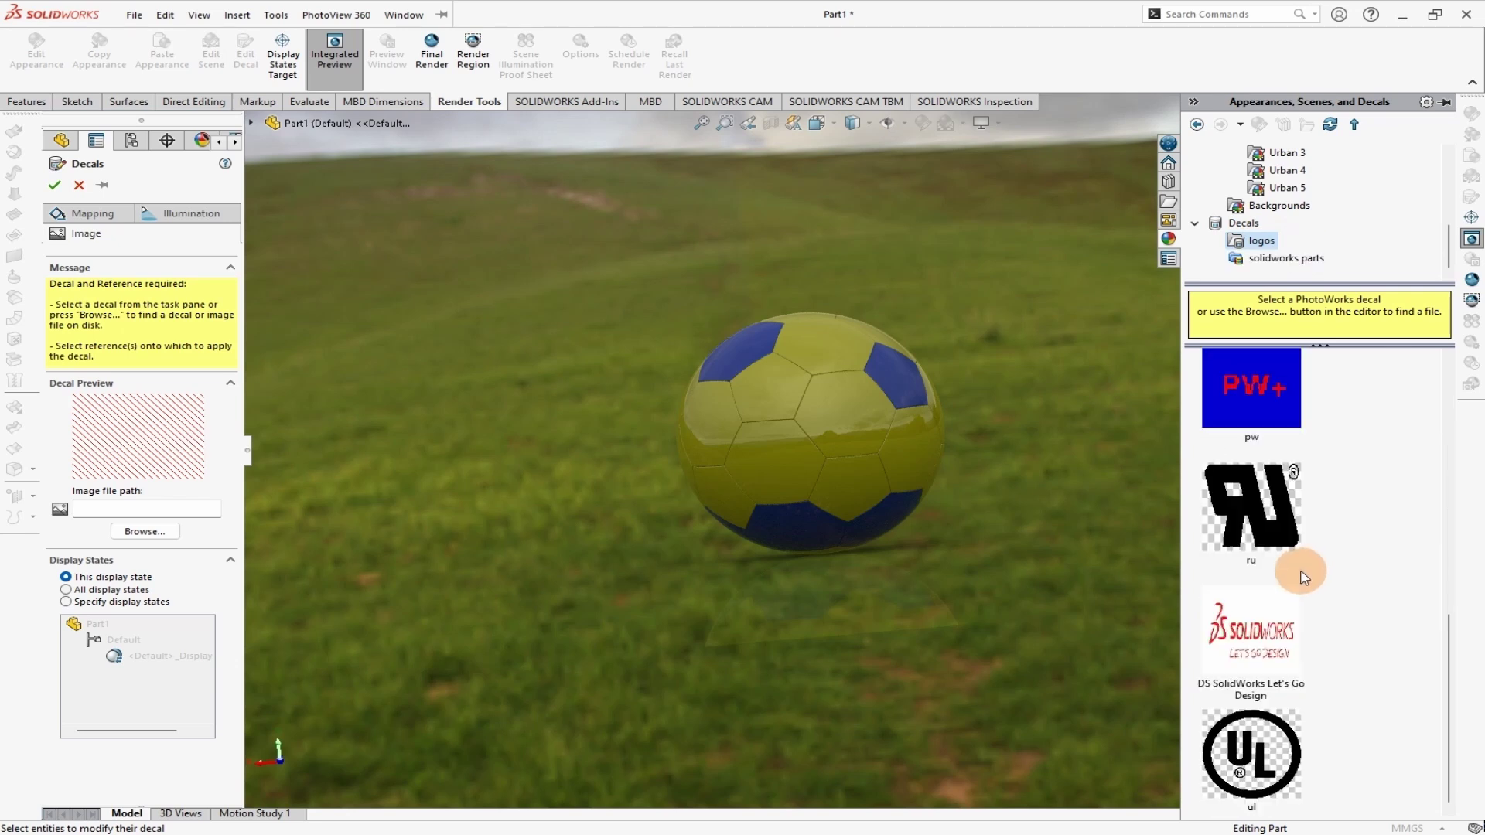
scroll(1304, 586, "up", 5)
left_click(1278, 258)
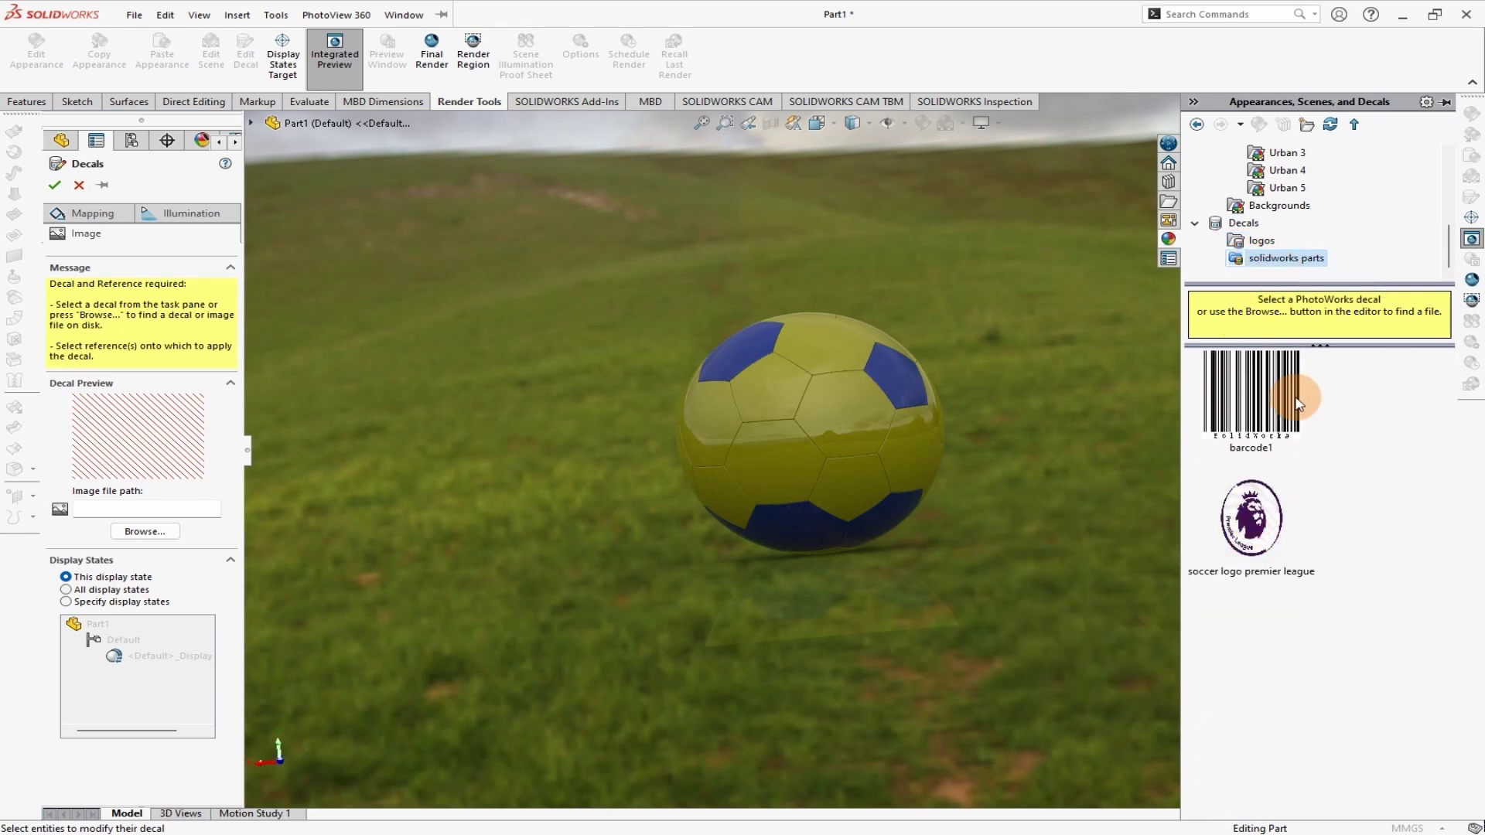
left_click(1263, 528)
mouse_move(1264, 527)
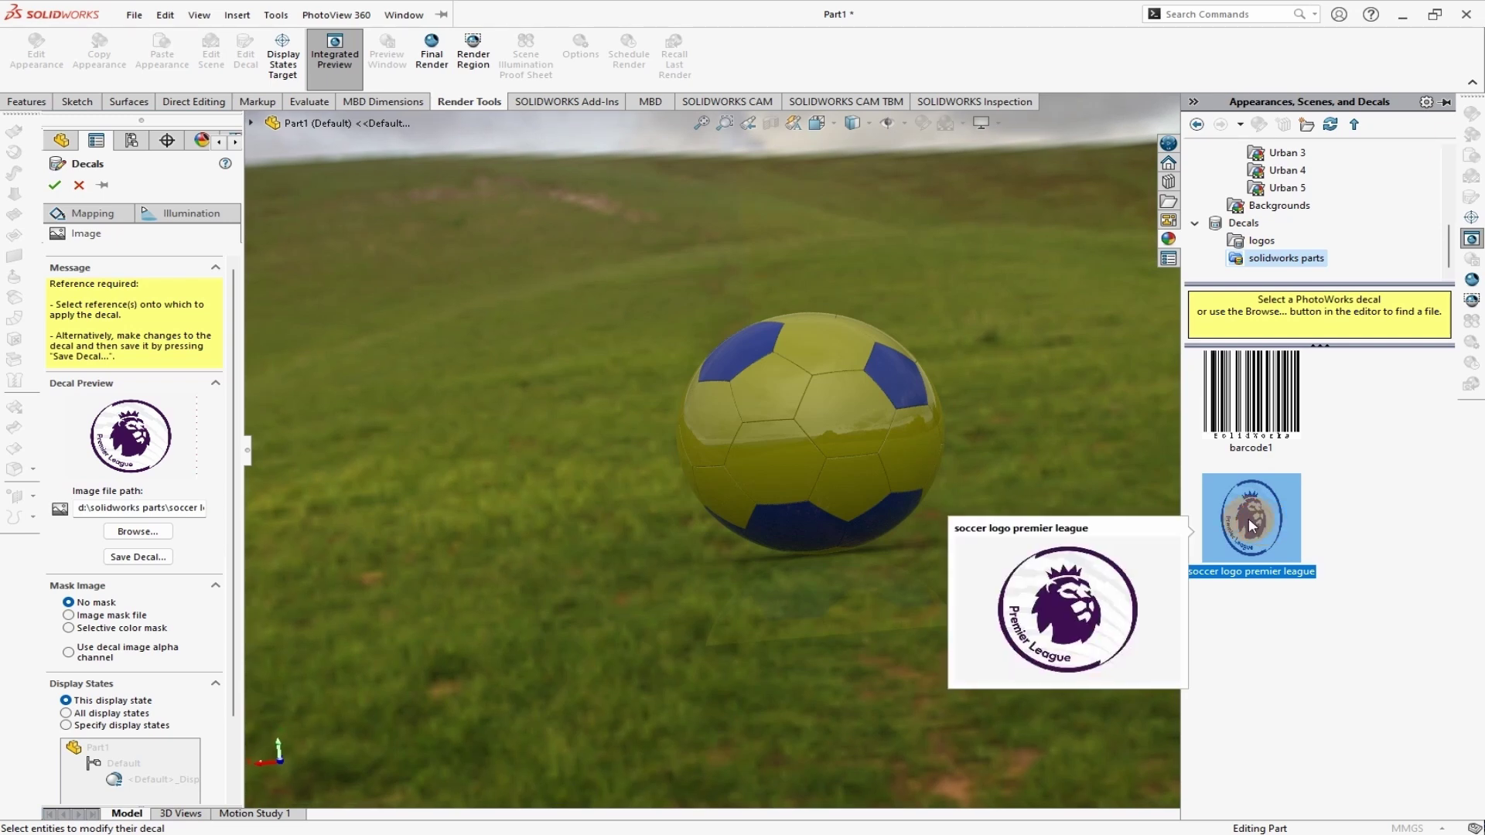
- Map the Premier League logo decal onto the yellow hexagonal panel body Body-Move/Copy2[8]
left_click(325, 298)
left_click(92, 214)
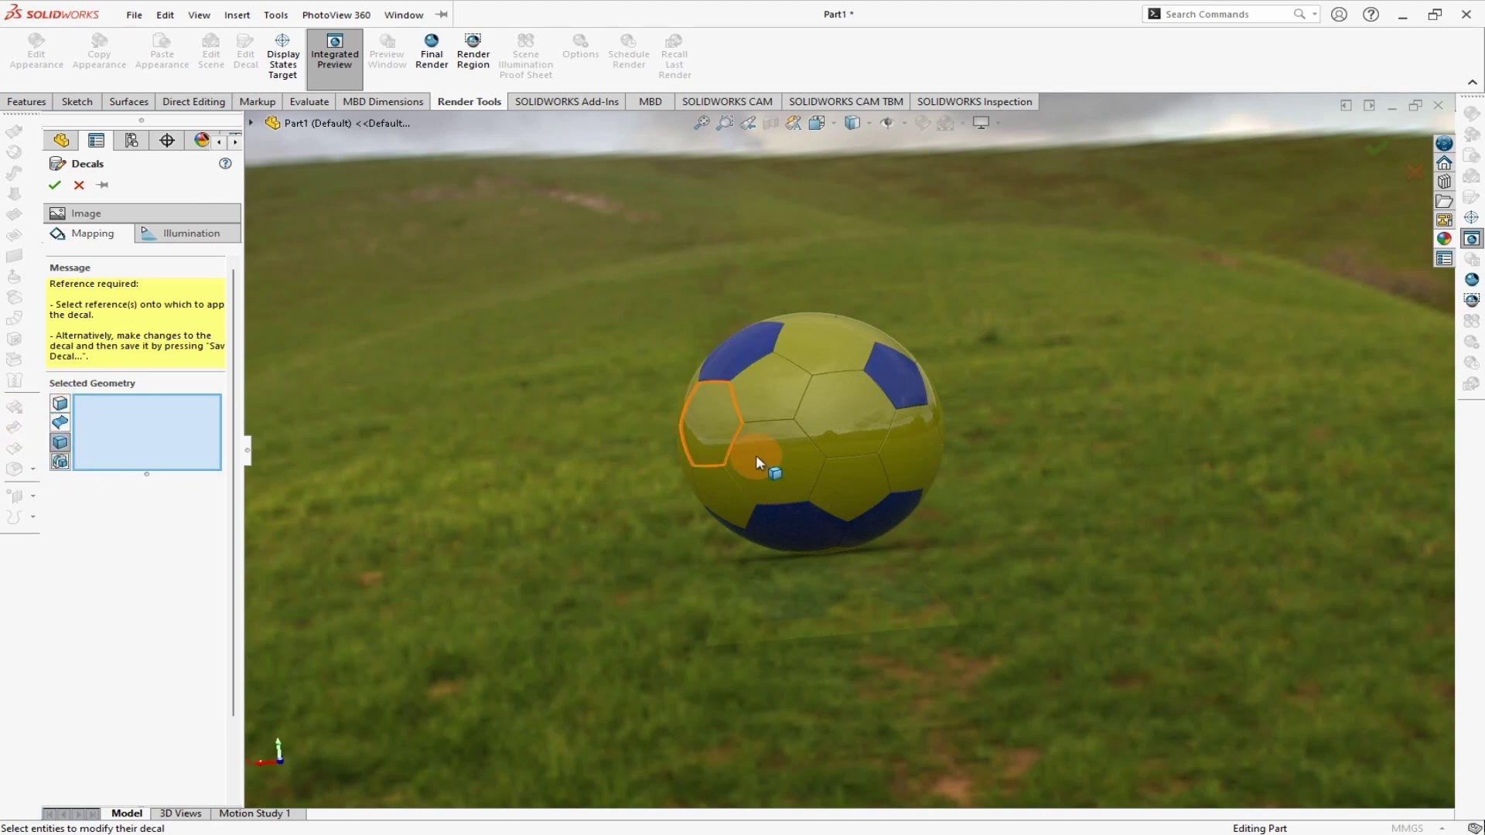
left_click(847, 423)
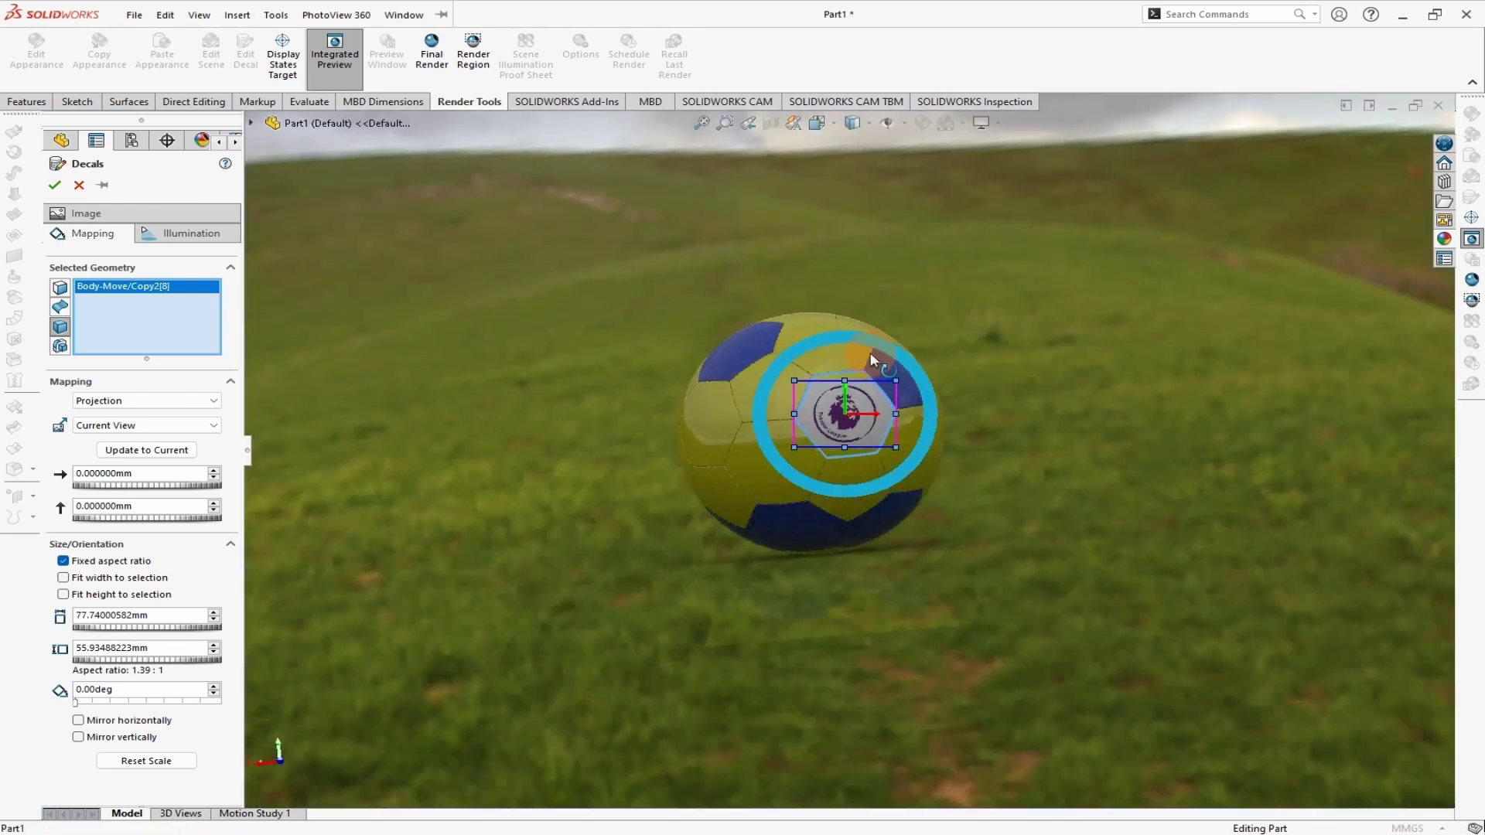
- Enlarge the Premier League decal at fixed aspect ratio until it covers the hexagonal panel, and apply it
left_click_drag(846, 376, 855, 373)
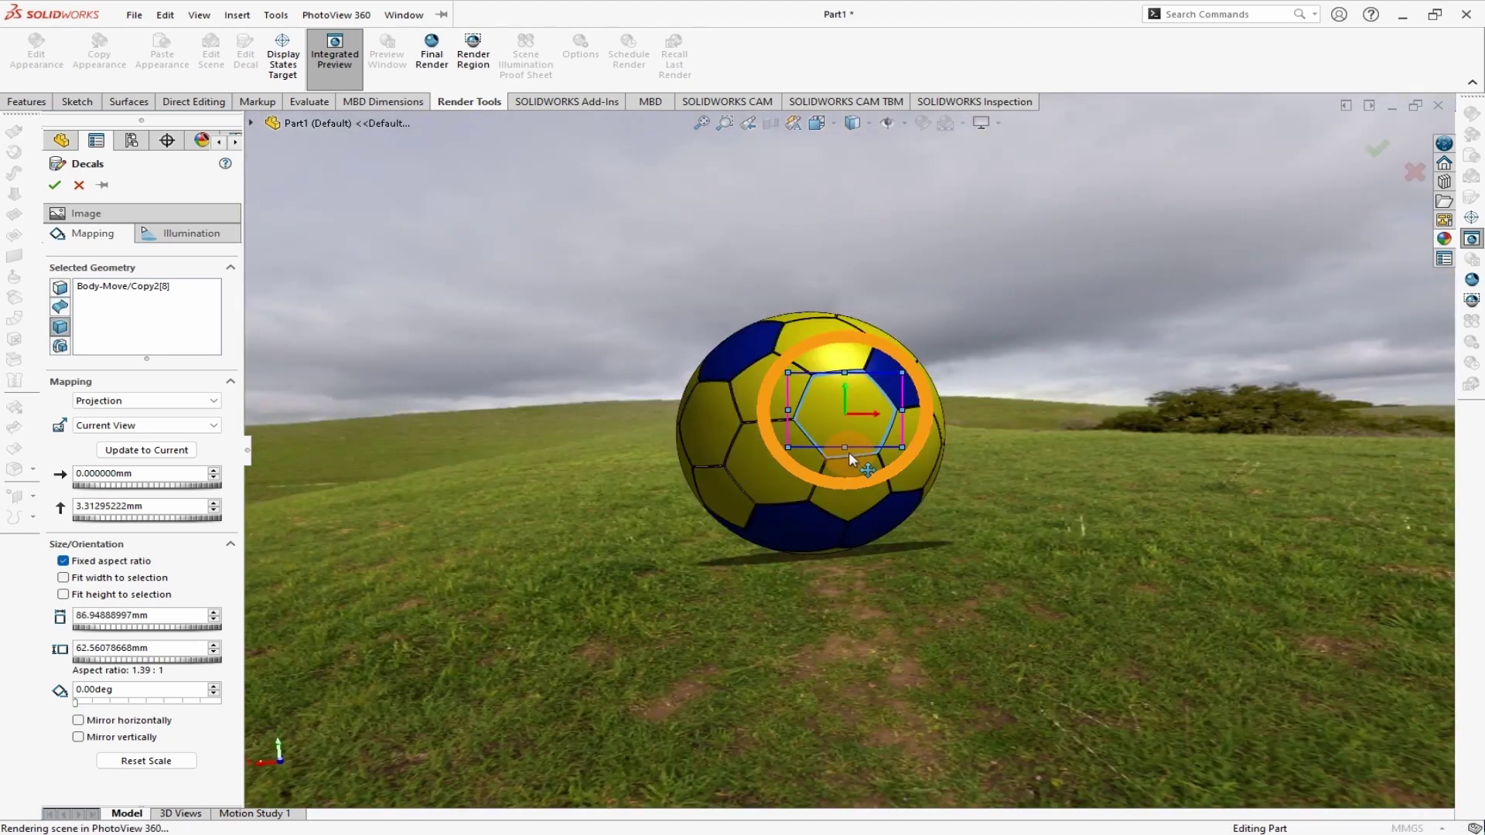
left_click_drag(849, 449, 851, 457)
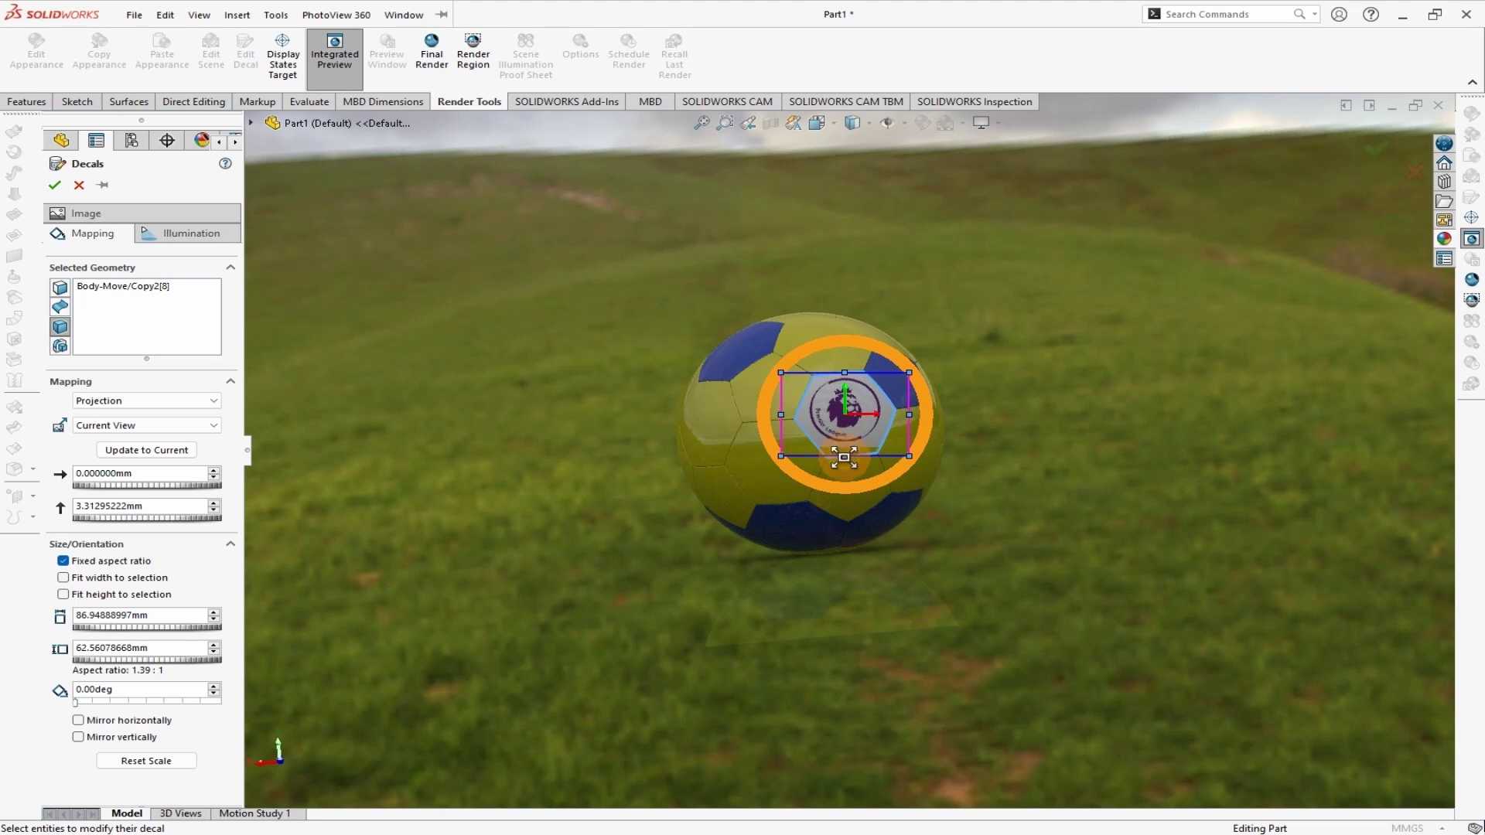
left_click_drag(844, 457, 845, 464)
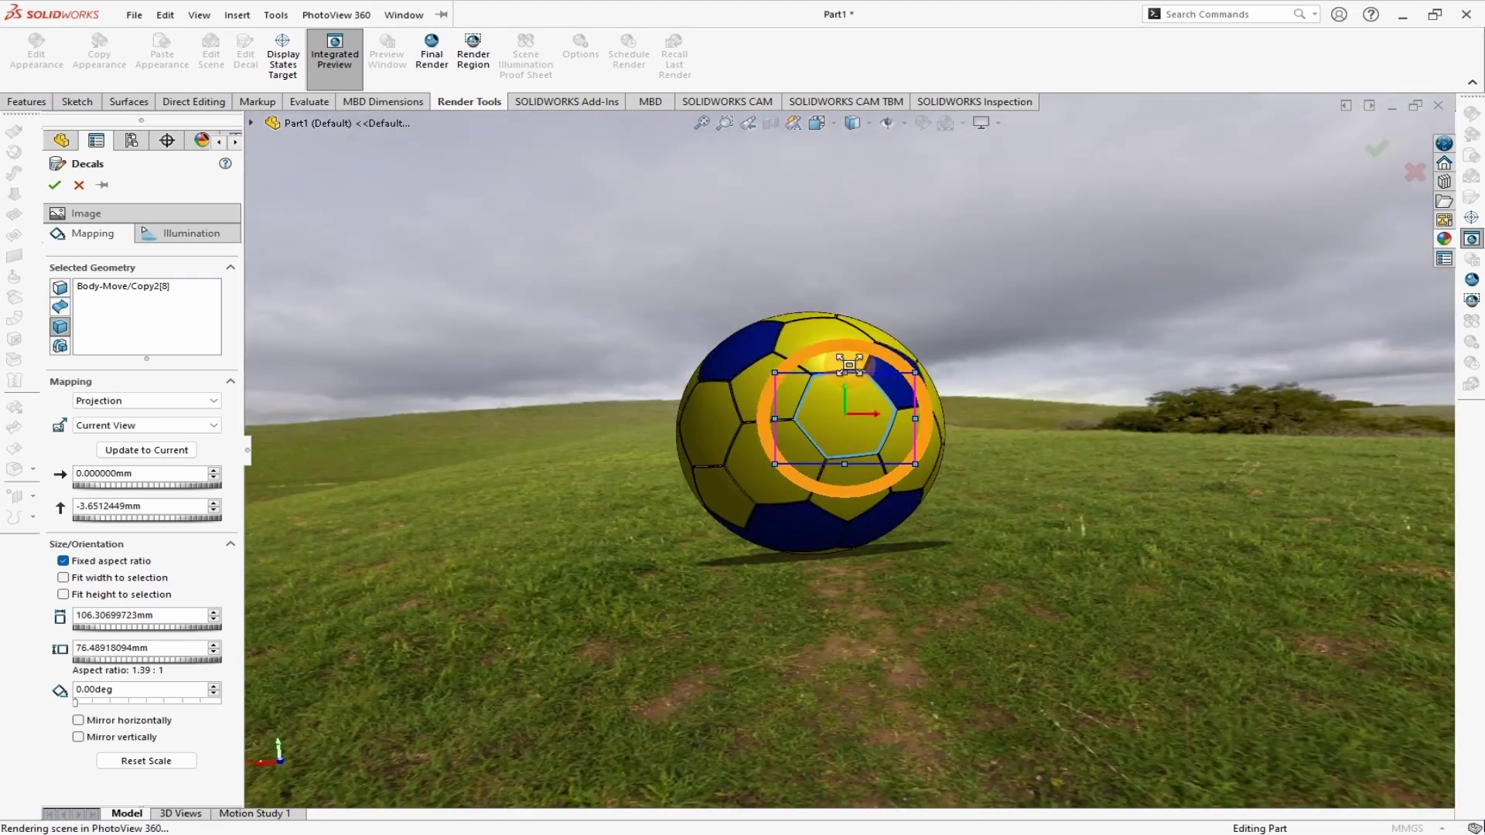
left_click_drag(849, 364, 849, 364)
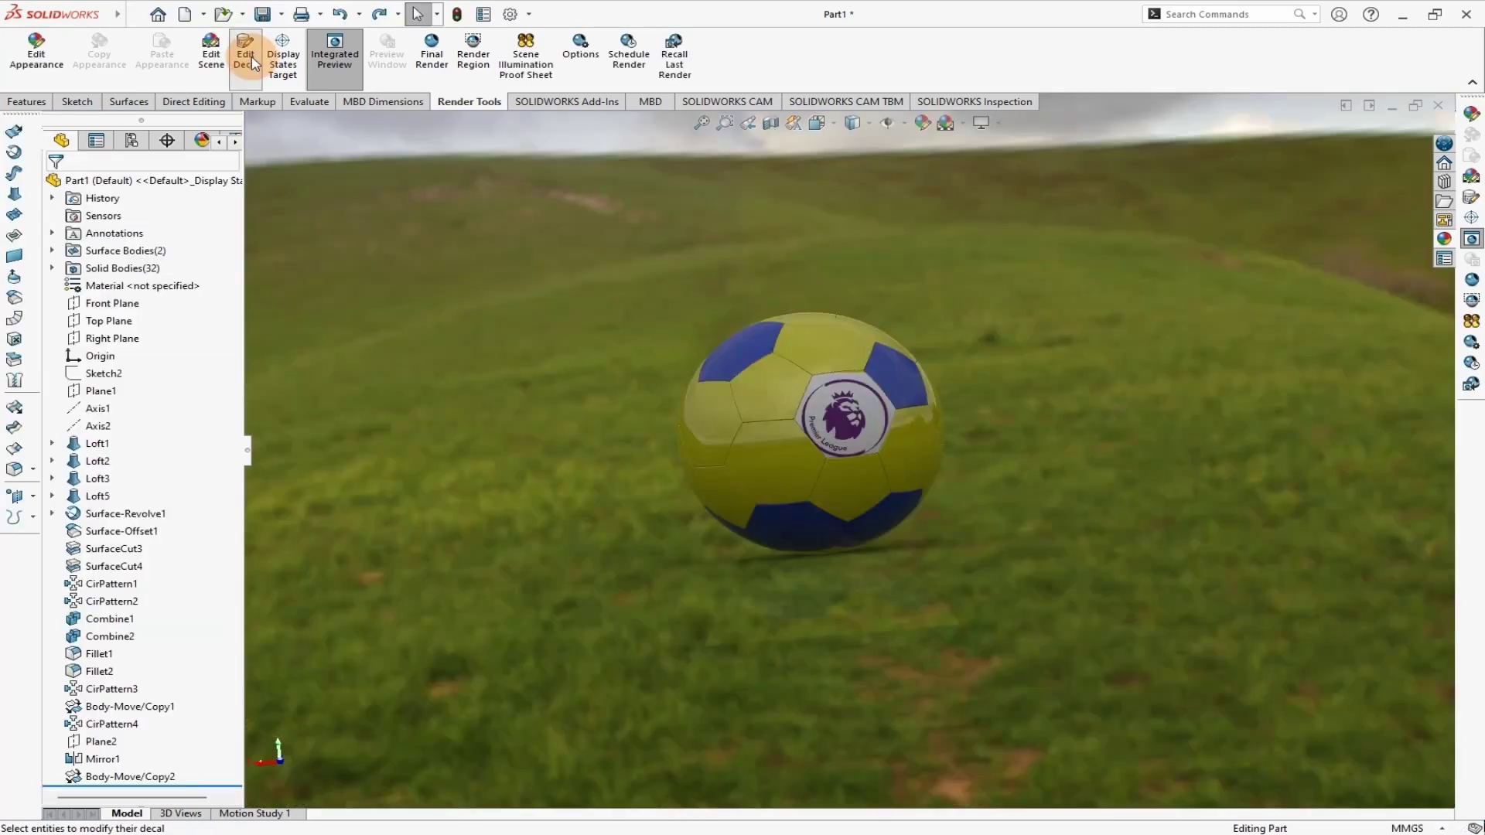
- Start a second decal and load the EC logo image from the logo folder on drive D as its picture
left_click(246, 58)
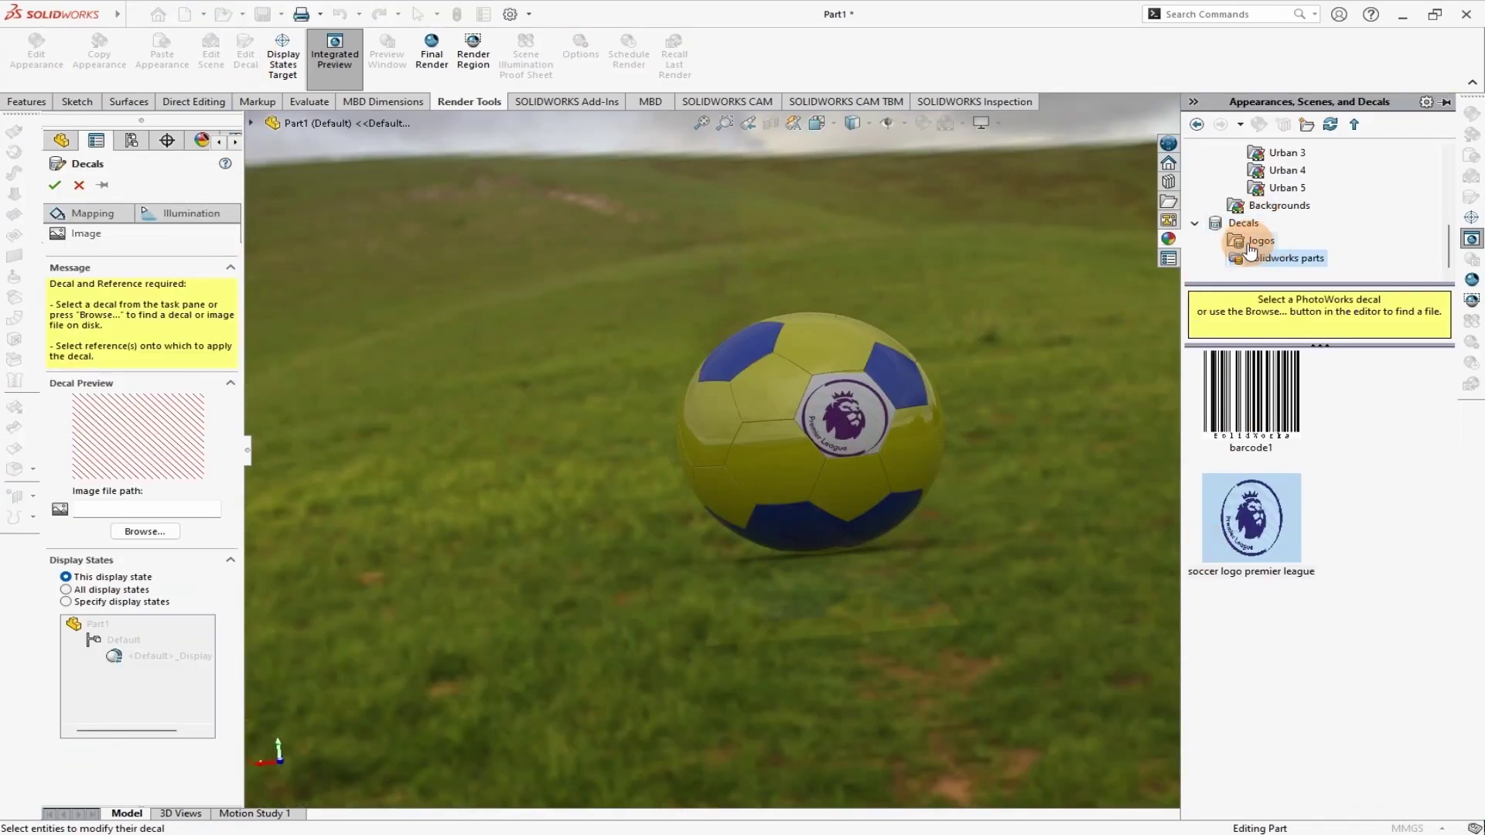
left_click(139, 530)
left_click(903, 342)
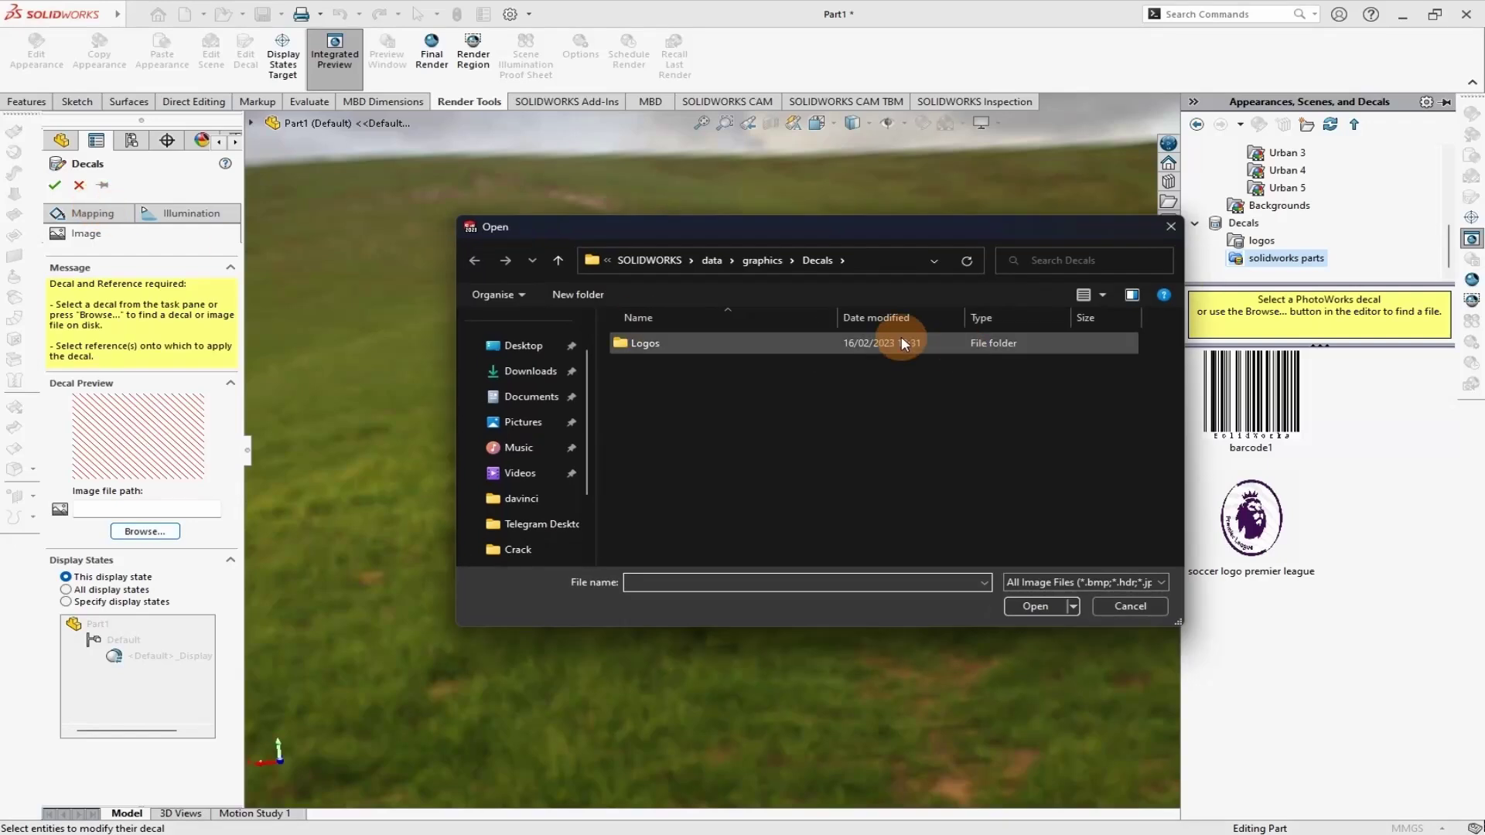
double_click(903, 342)
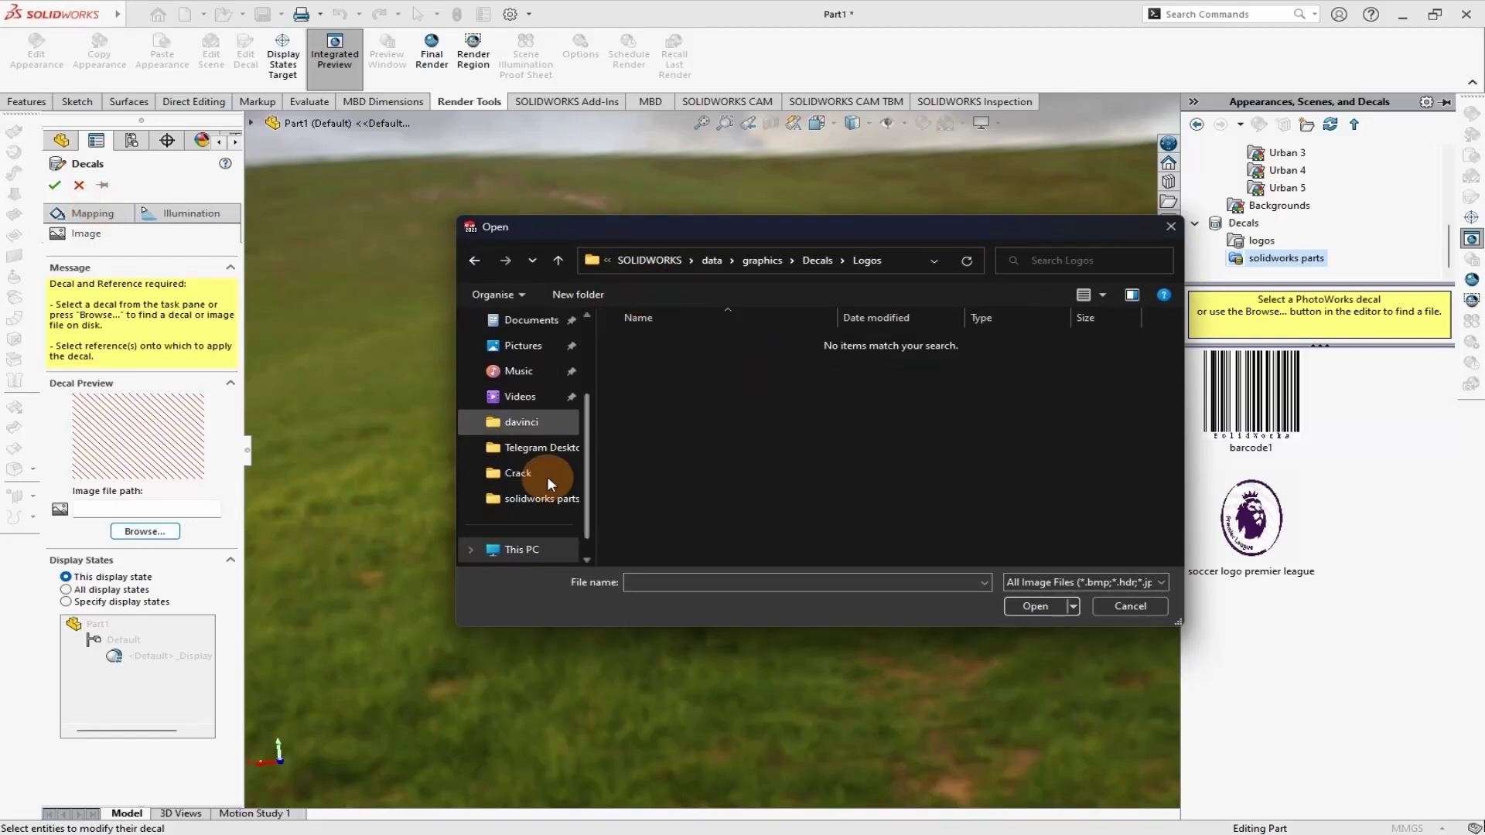
left_click(538, 498)
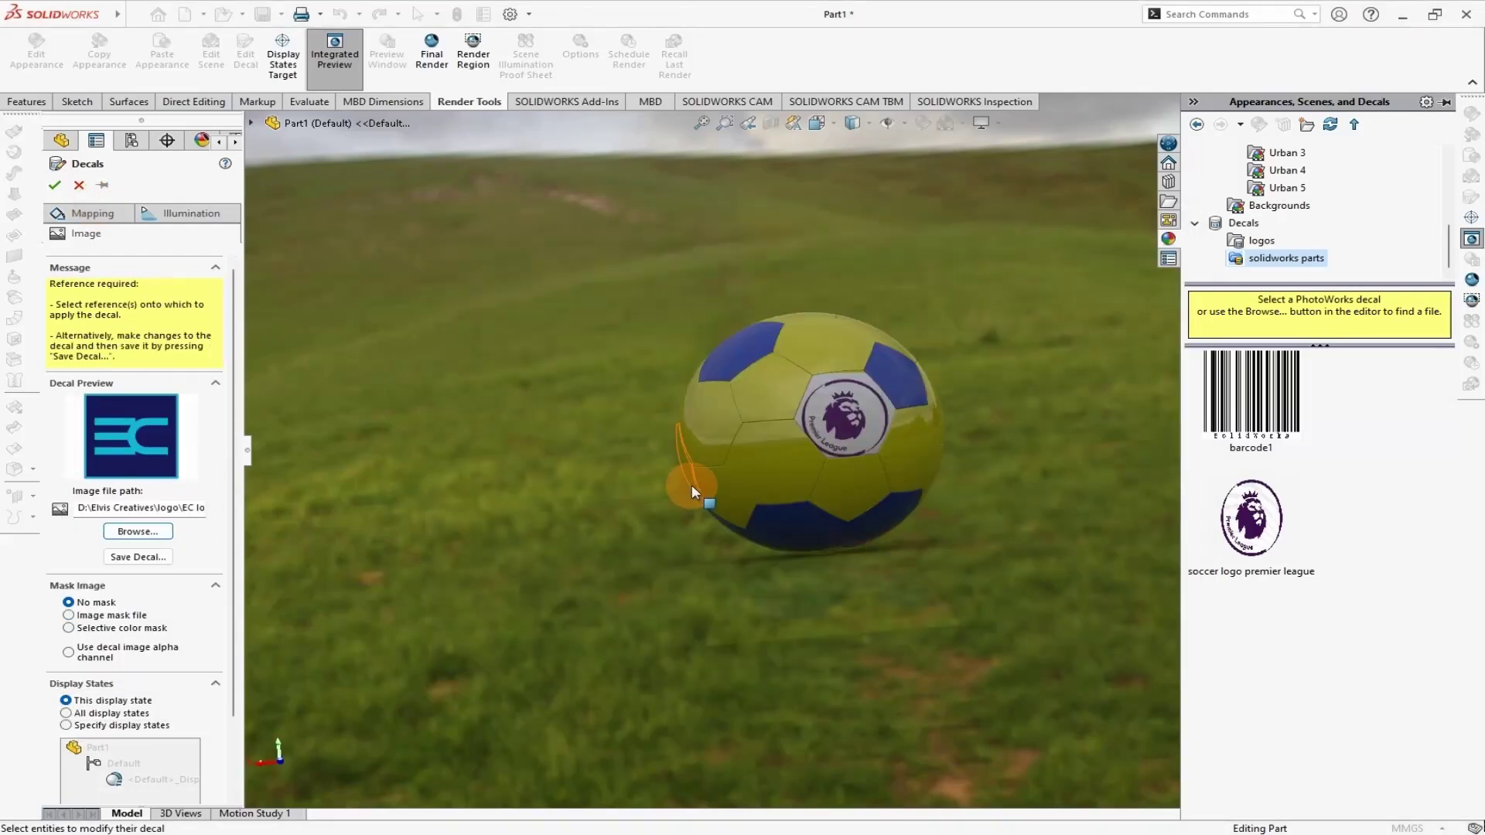
left_click(137, 532)
left_click(150, 508)
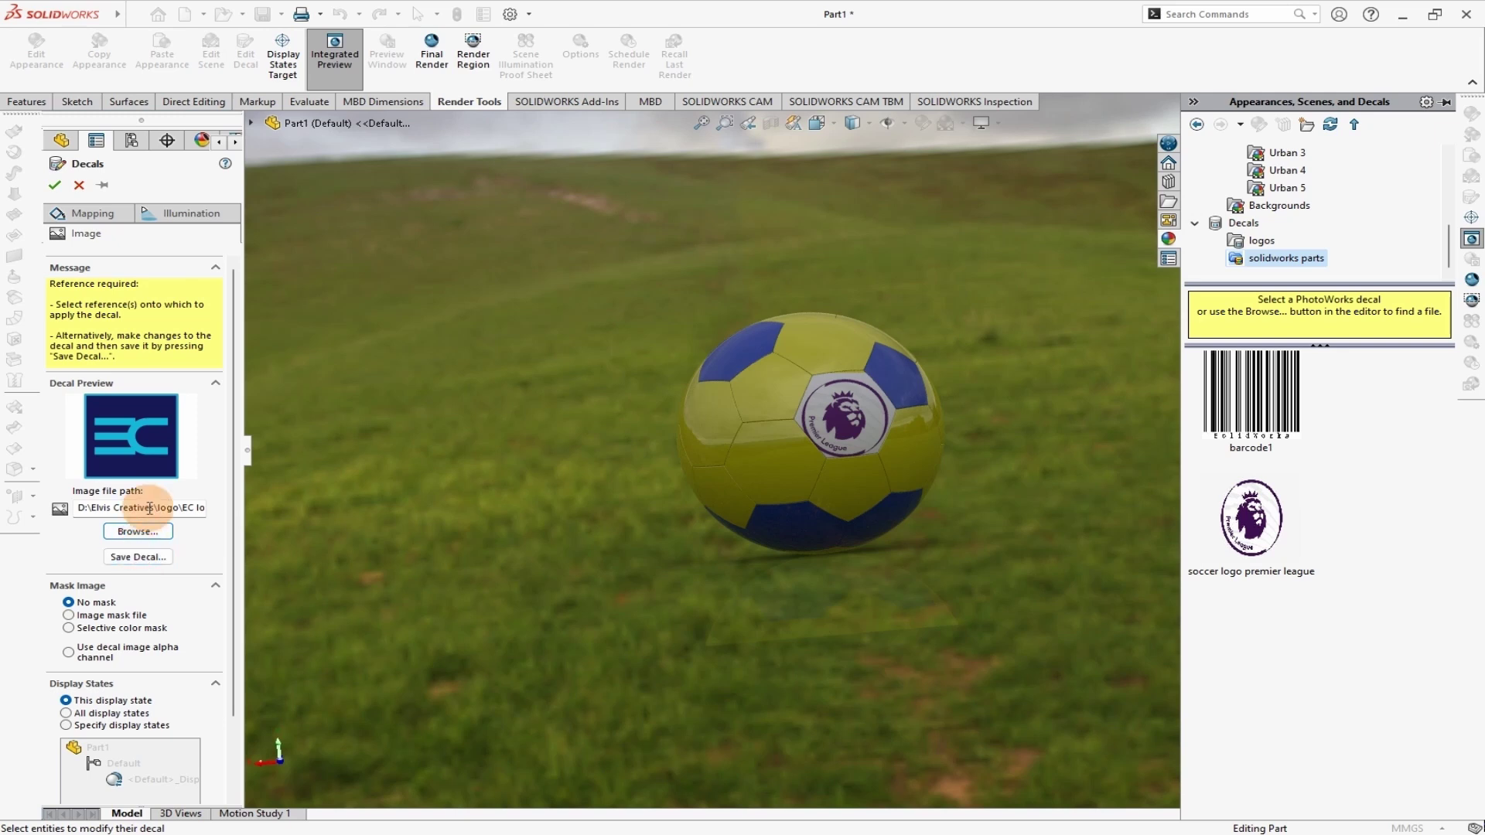
- Save the decal as EC logo Square, replacing the existing file, and make its logo folder visible among the decal folders
left_click(139, 557)
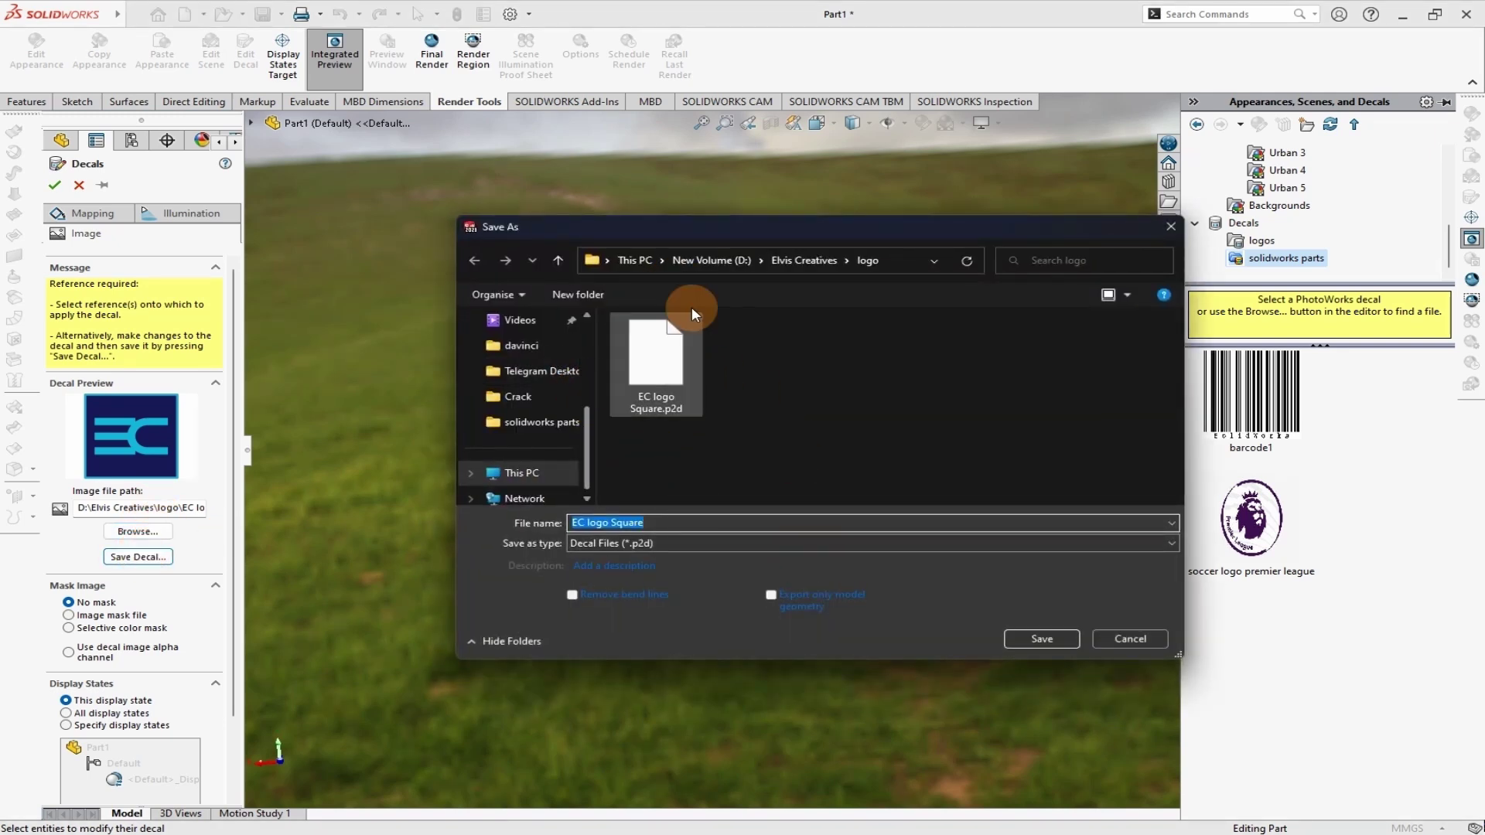
left_click(1040, 638)
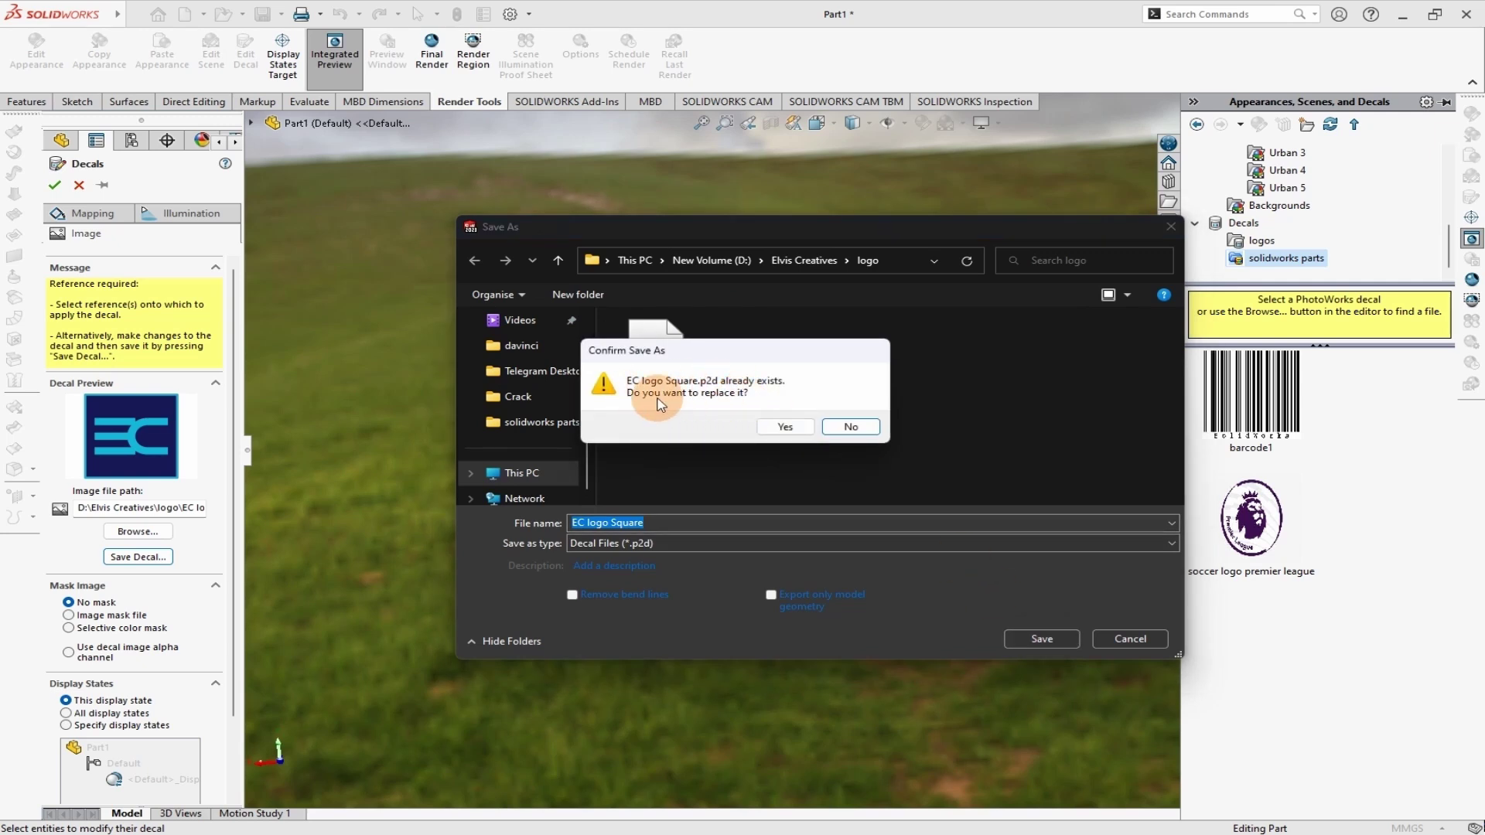
left_click(785, 427)
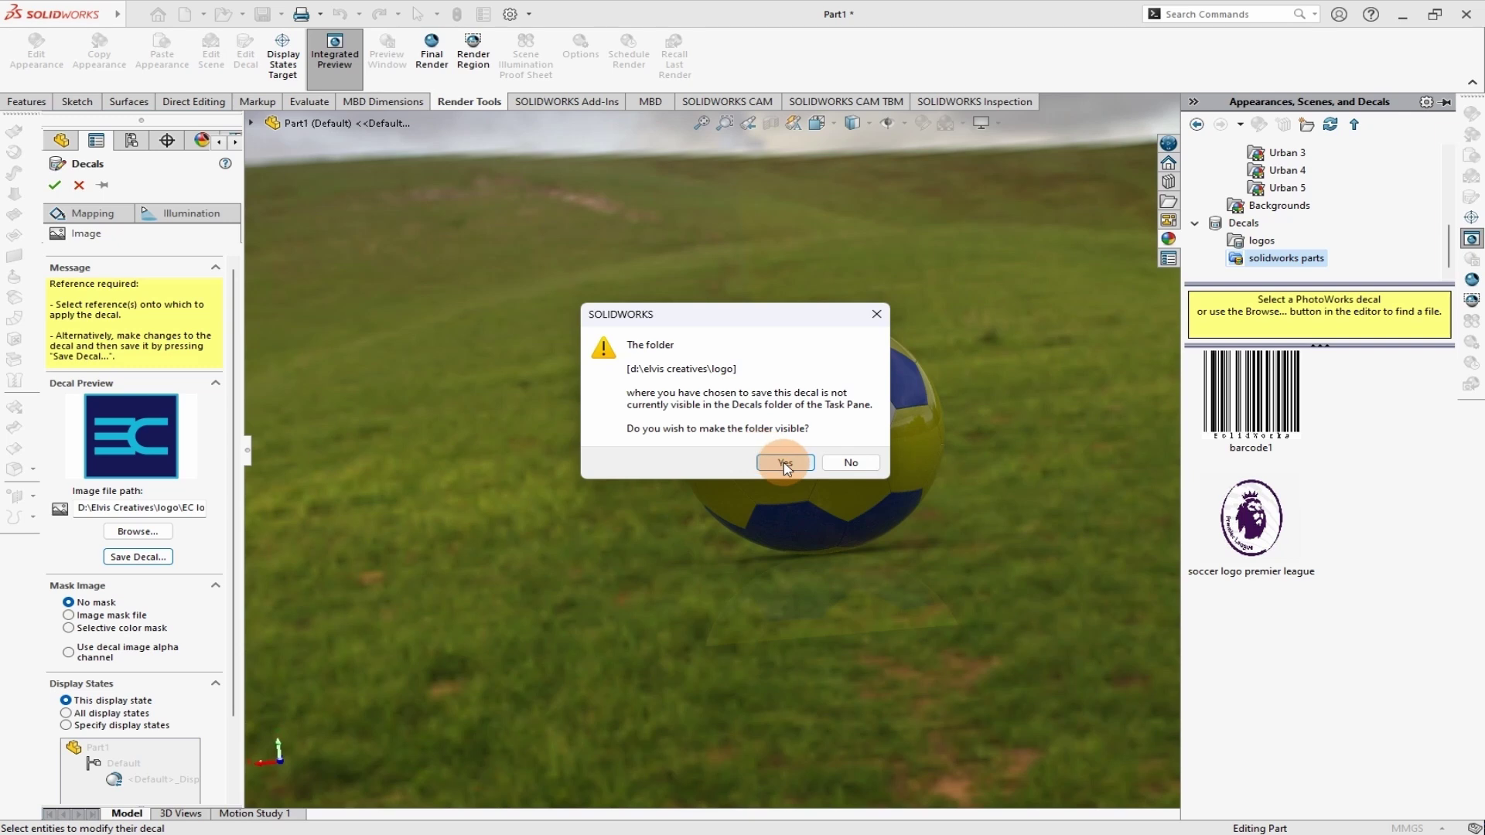
left_click(785, 463)
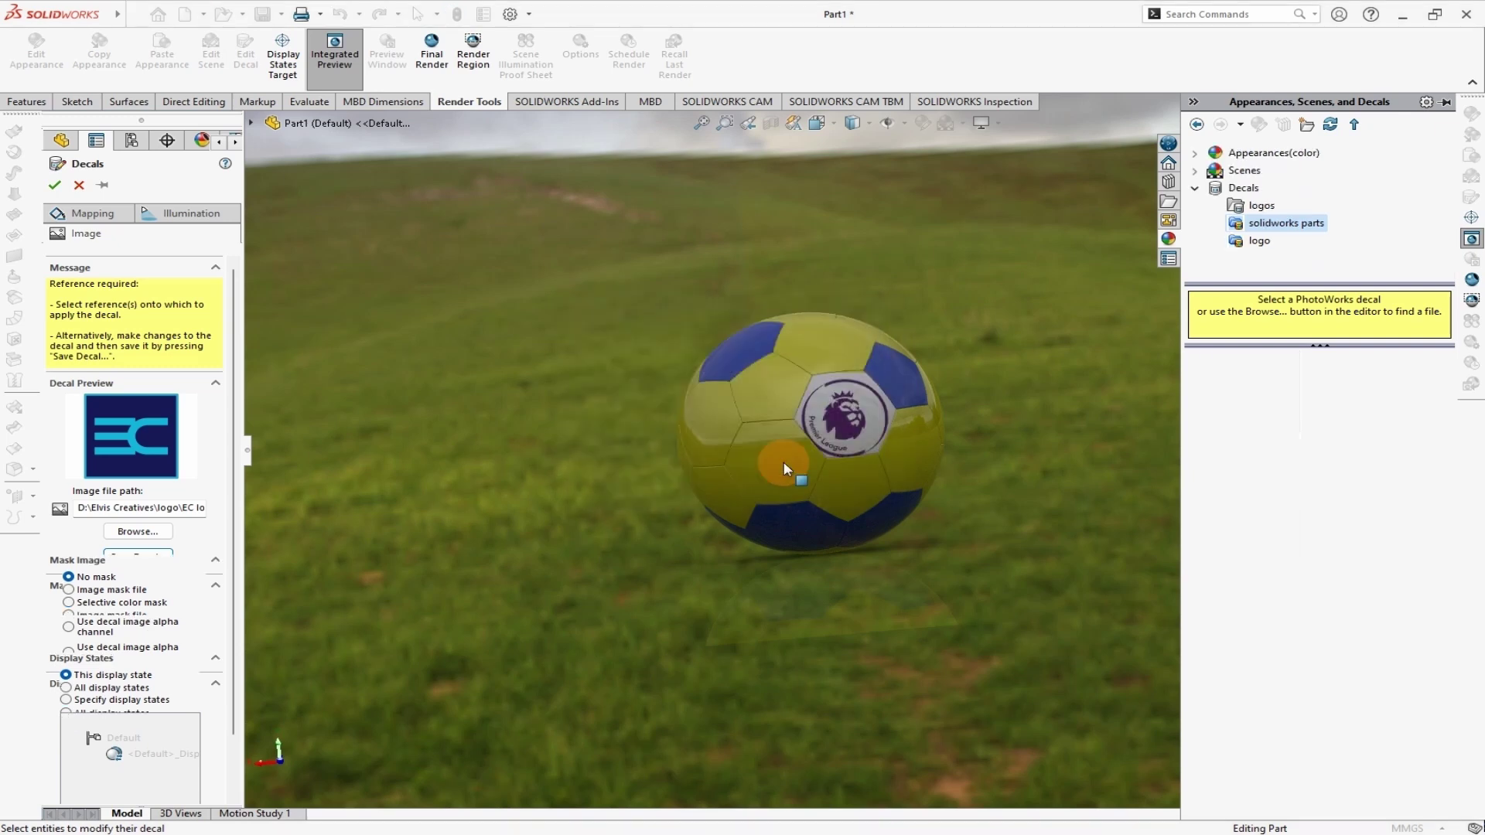
left_click(1254, 246)
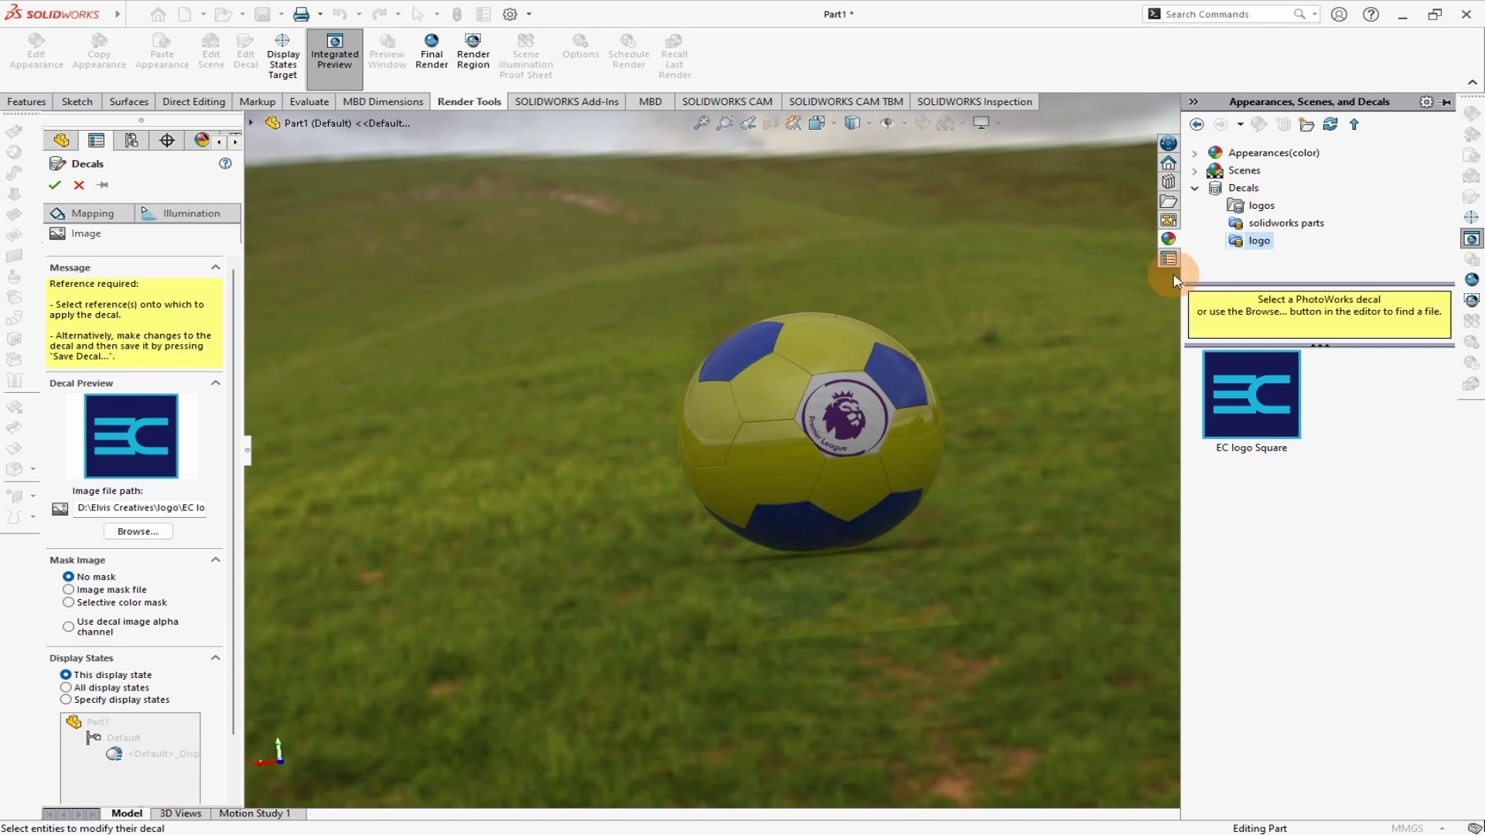
- Map the EC logo decal onto the yellow hexagonal panel body CirPattern4[1], restricting the selection to bodies
left_click(55, 207)
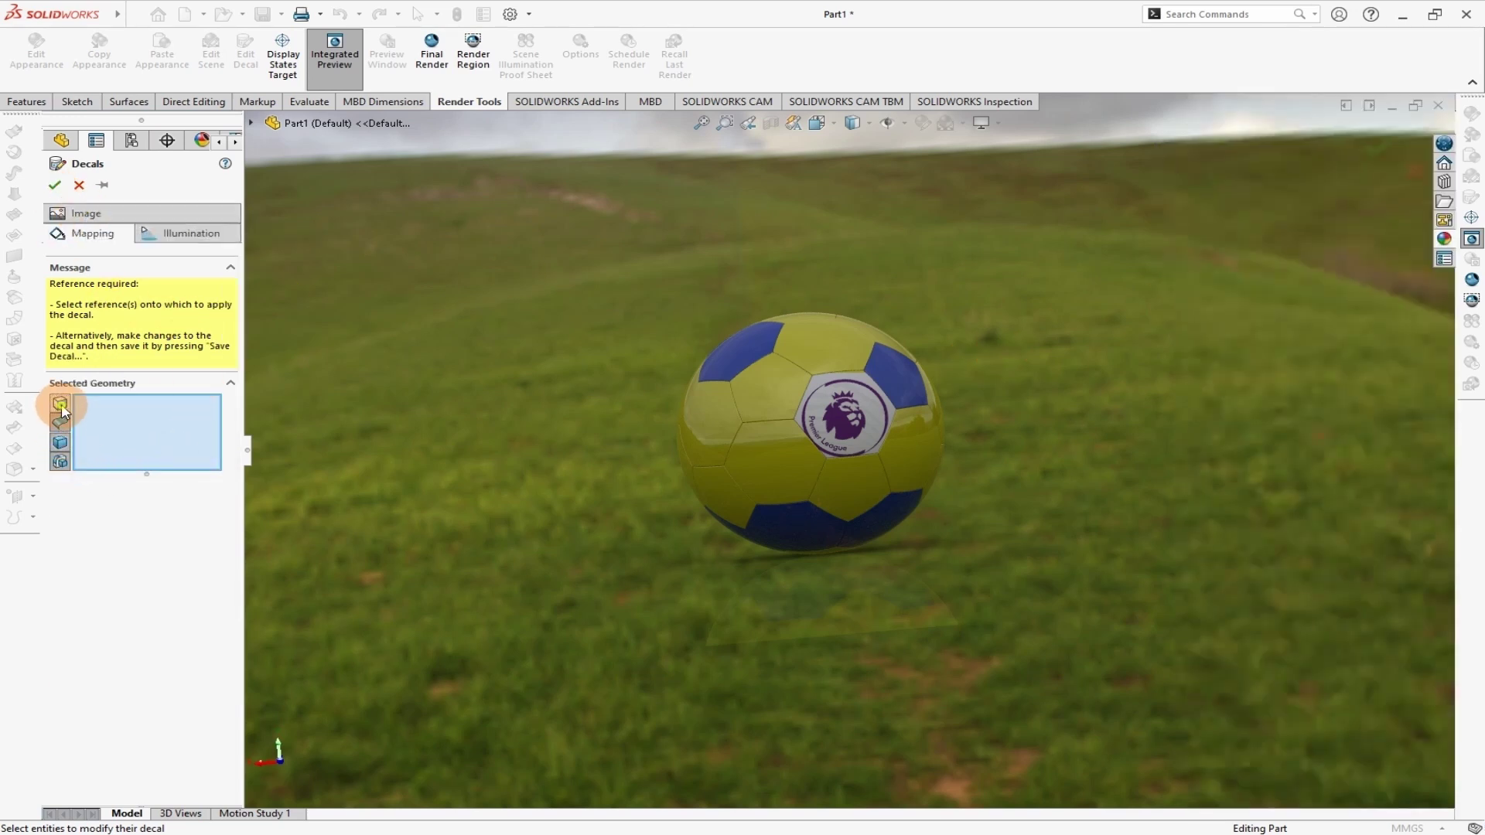
left_click(62, 443)
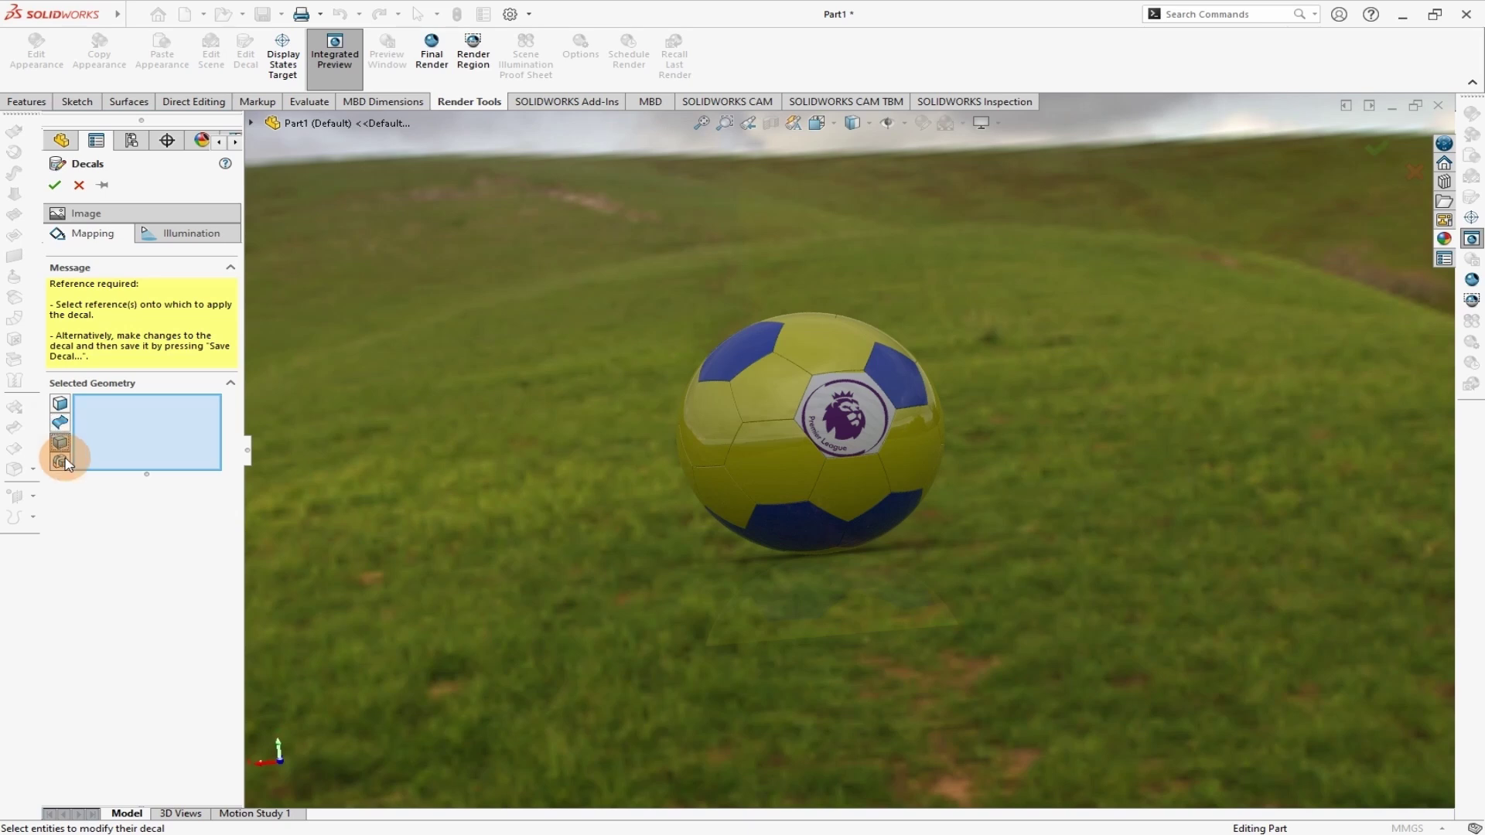
left_click(785, 453)
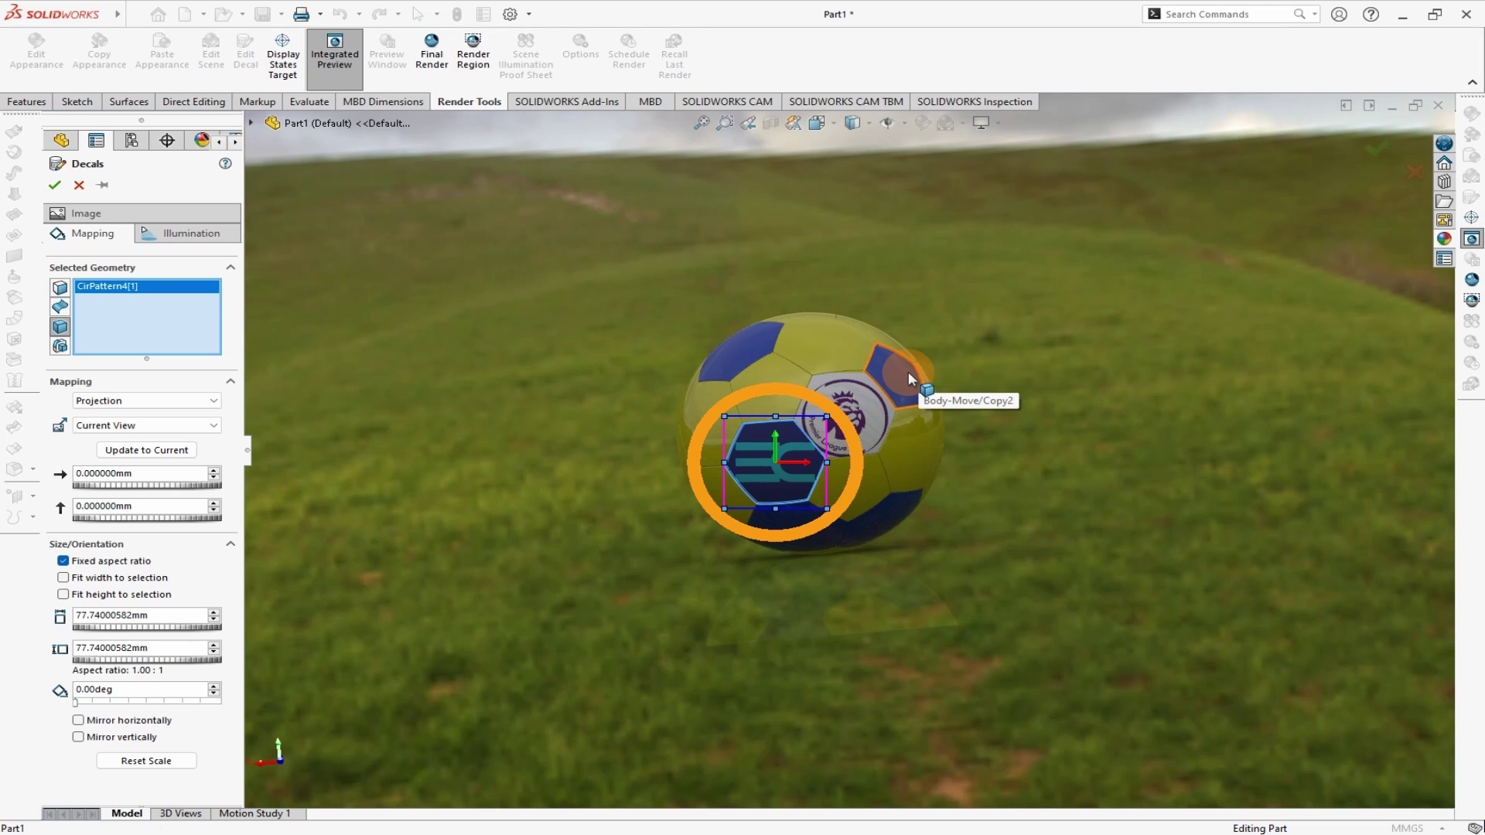
- Apply the EC logo decal to the selected hexagonal panel
key("Return")
- Set the PhotoView 360 preview render quality to Good and final quality to Best, with custom render settings turned off
left_click(580, 54)
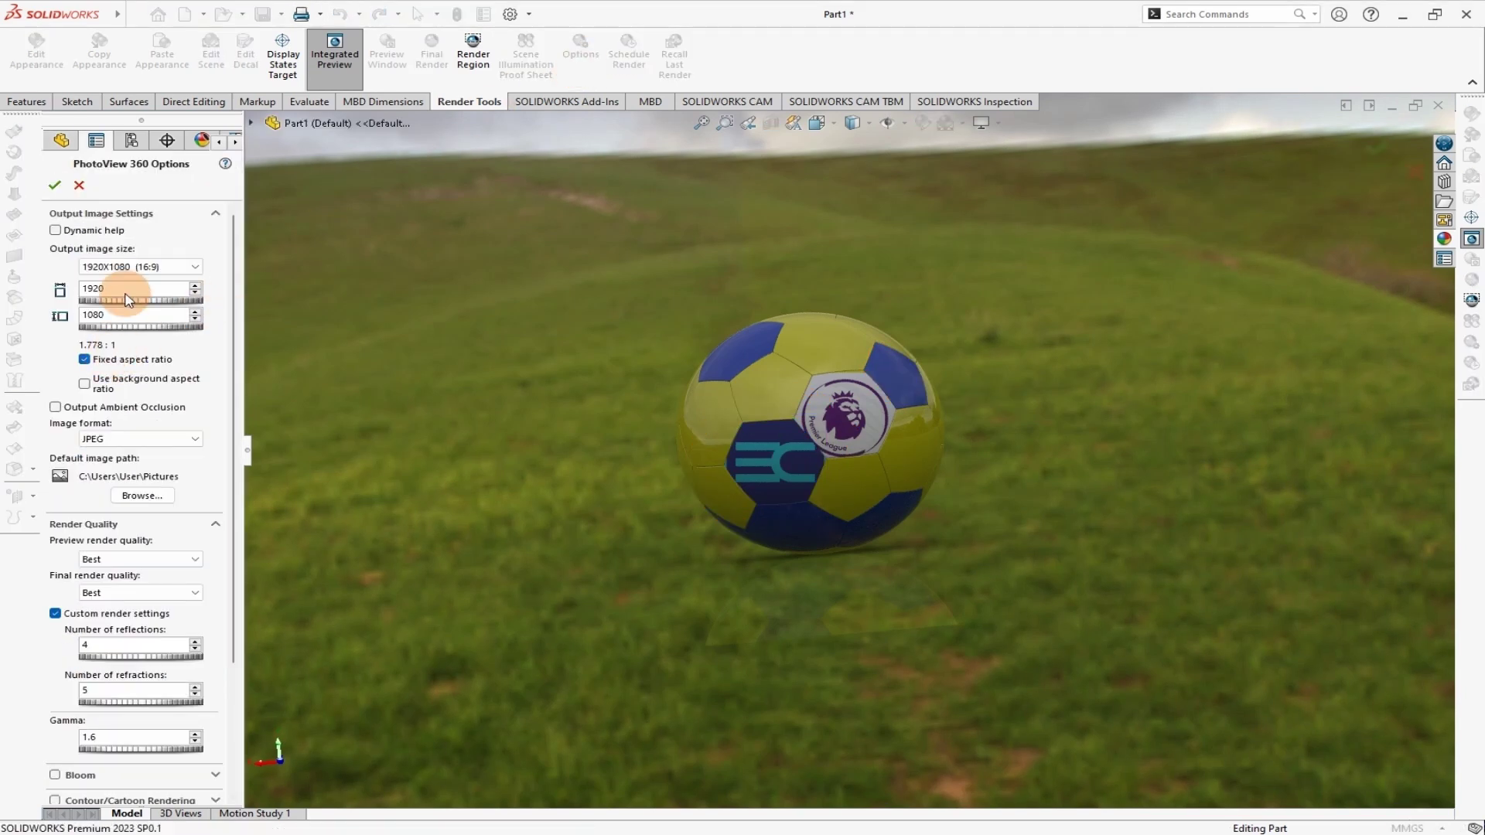
scroll(116, 634, "down", 3)
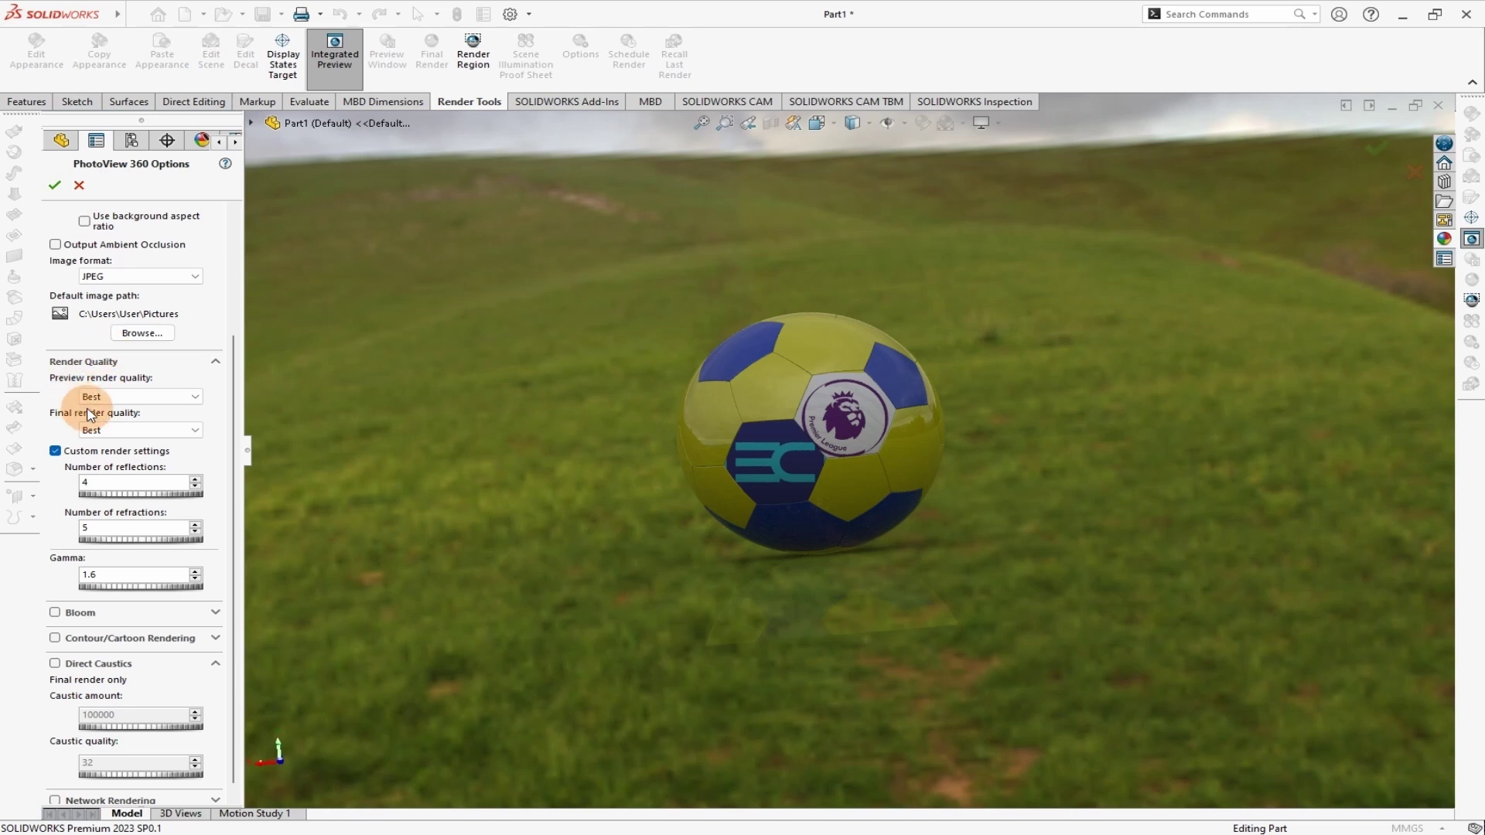
left_click(147, 397)
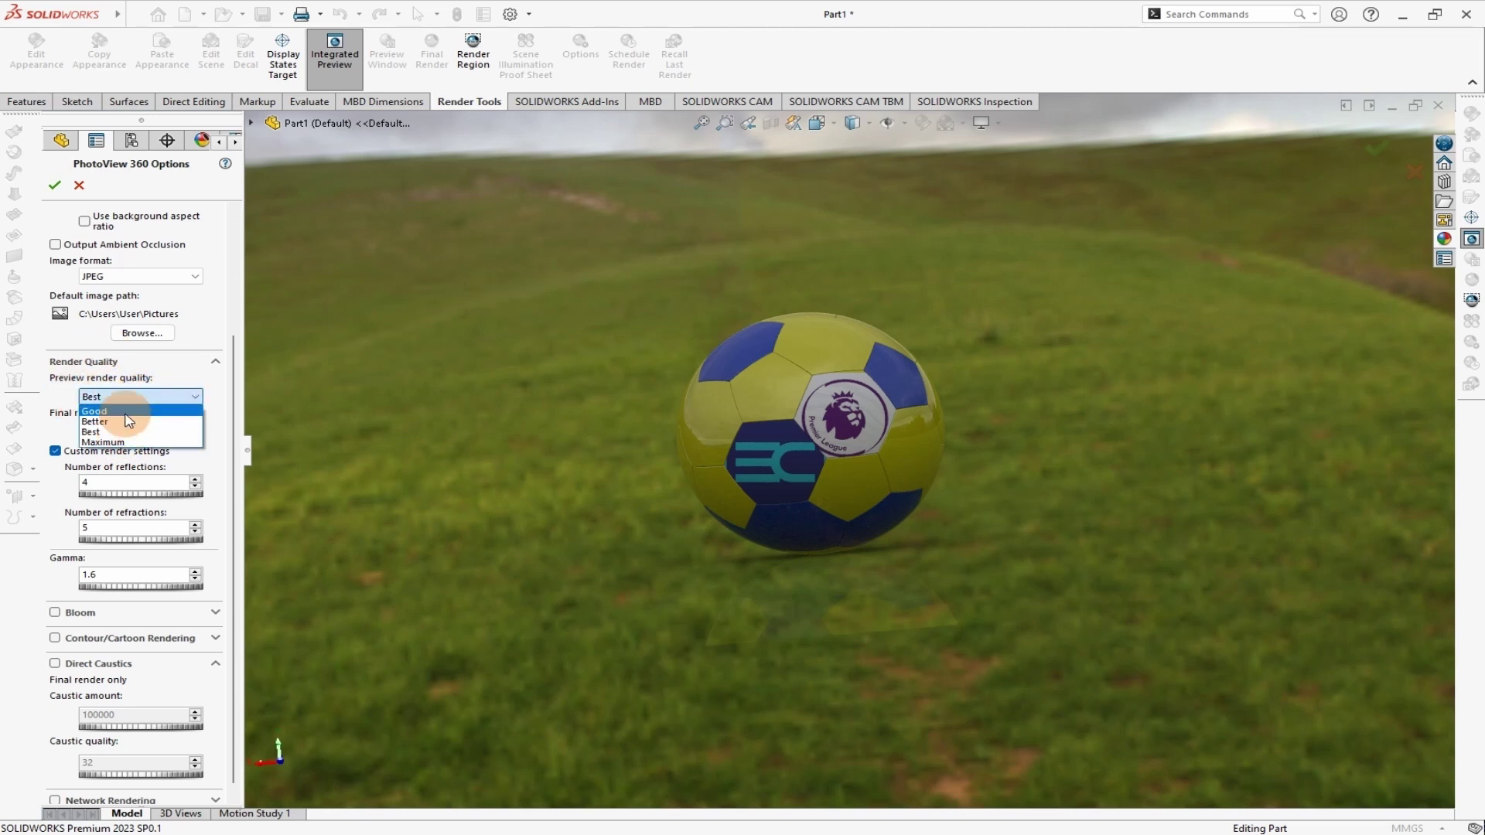
left_click(124, 411)
left_click(137, 433)
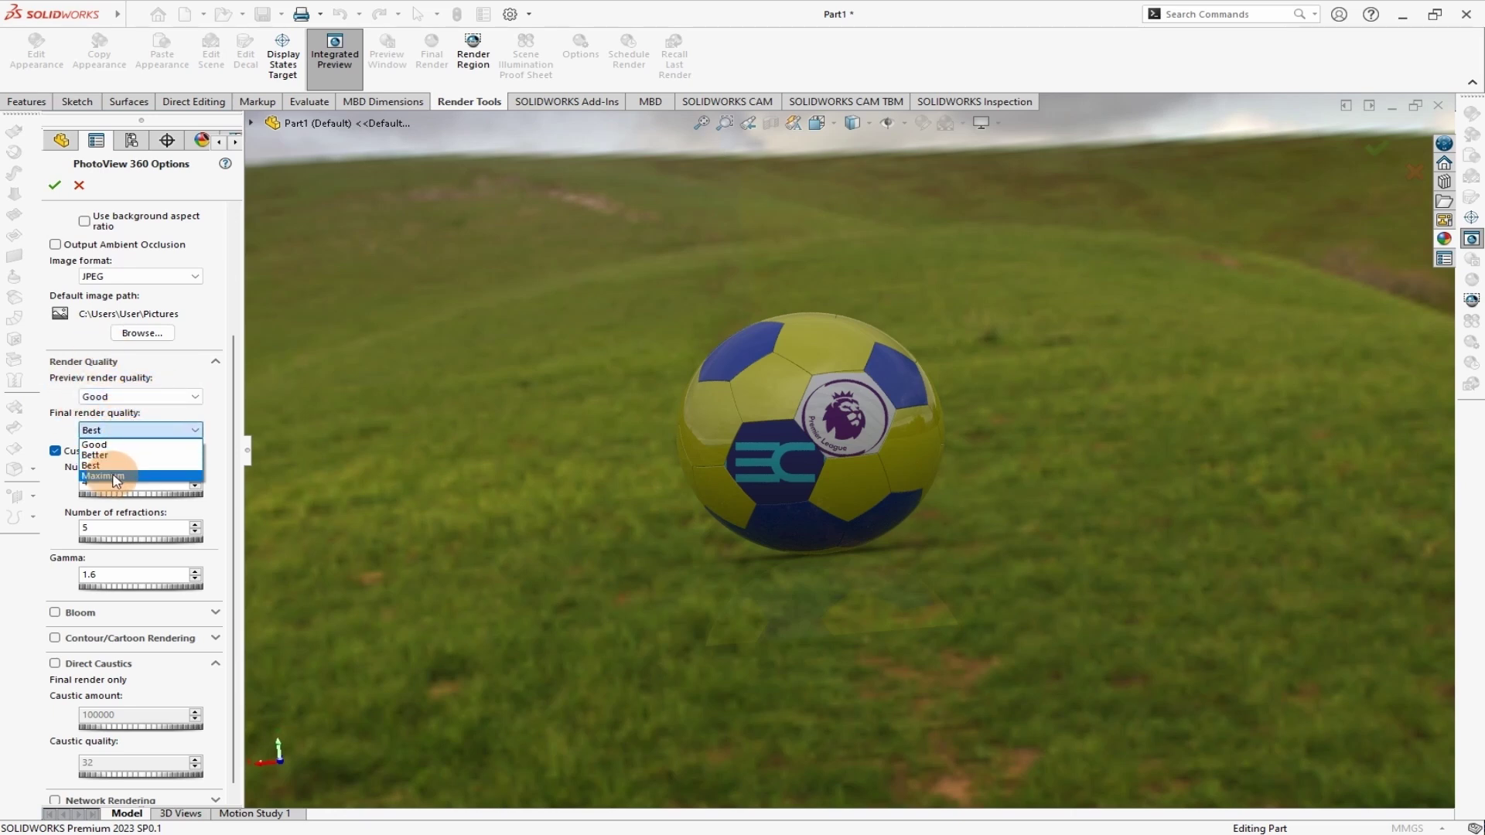
left_click(97, 468)
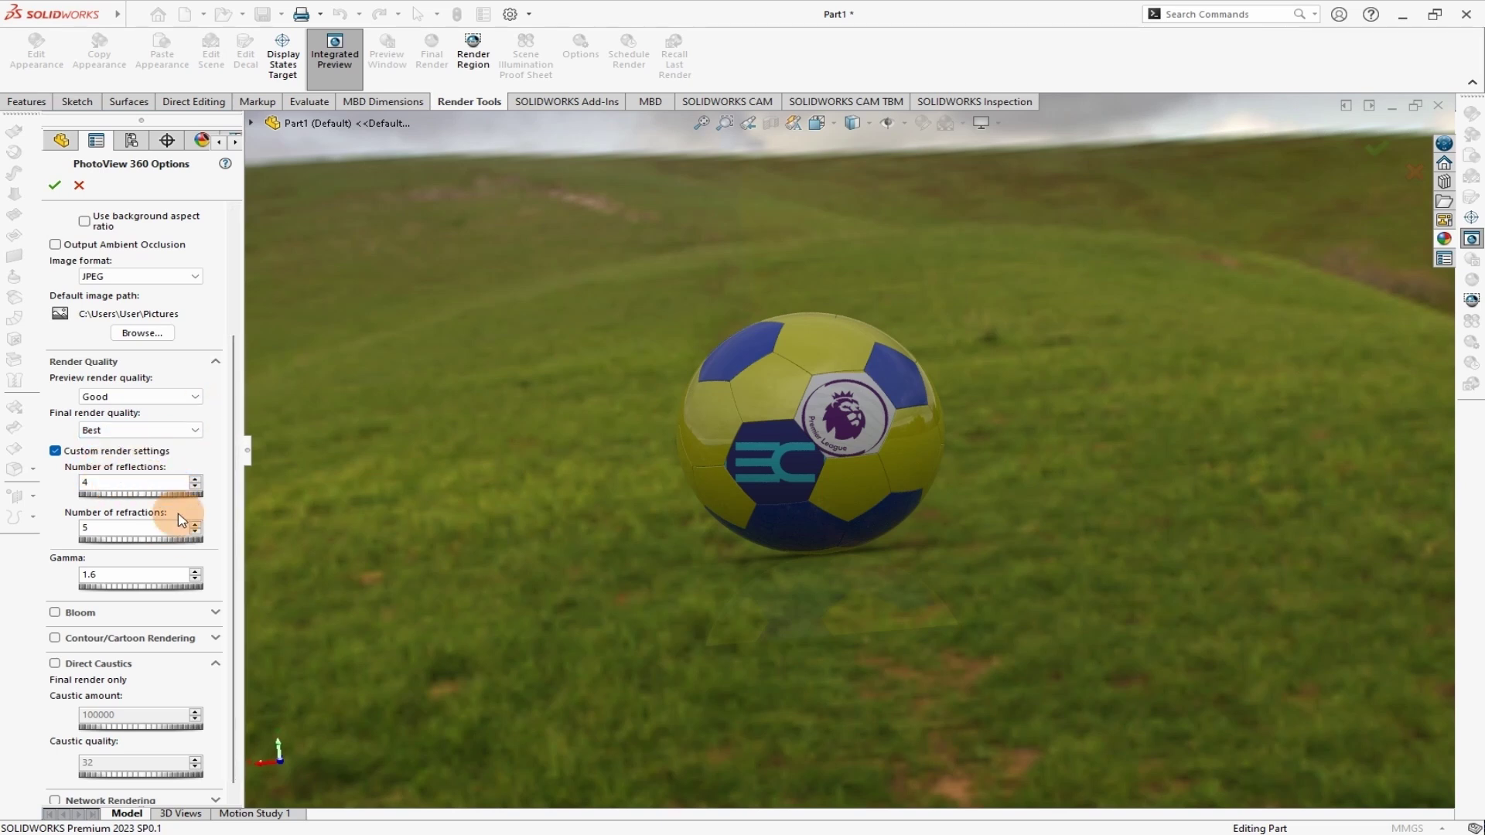
left_click(55, 451)
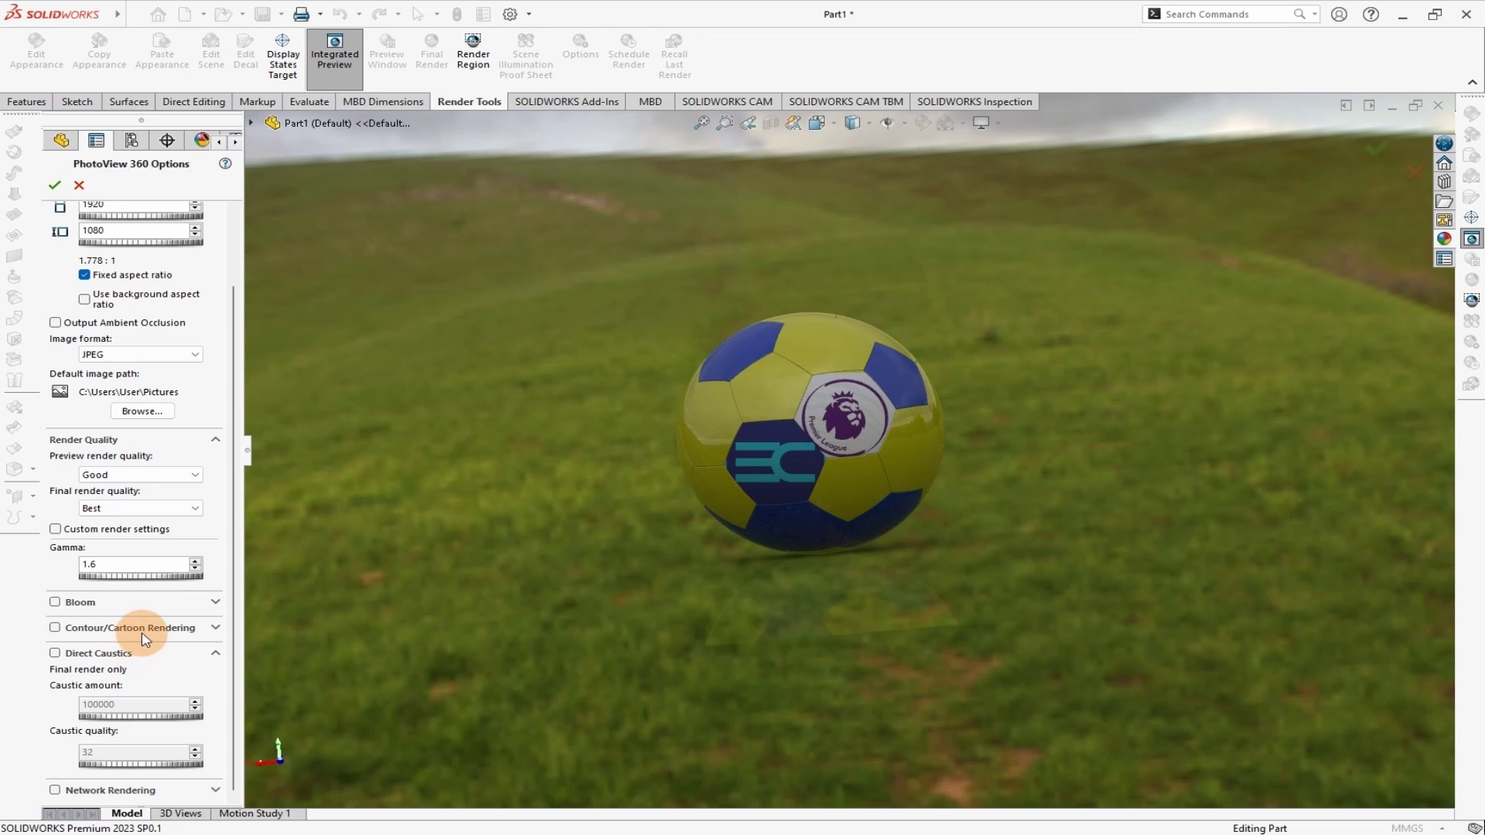
scroll(145, 639, "up", 3)
left_click(52, 183)
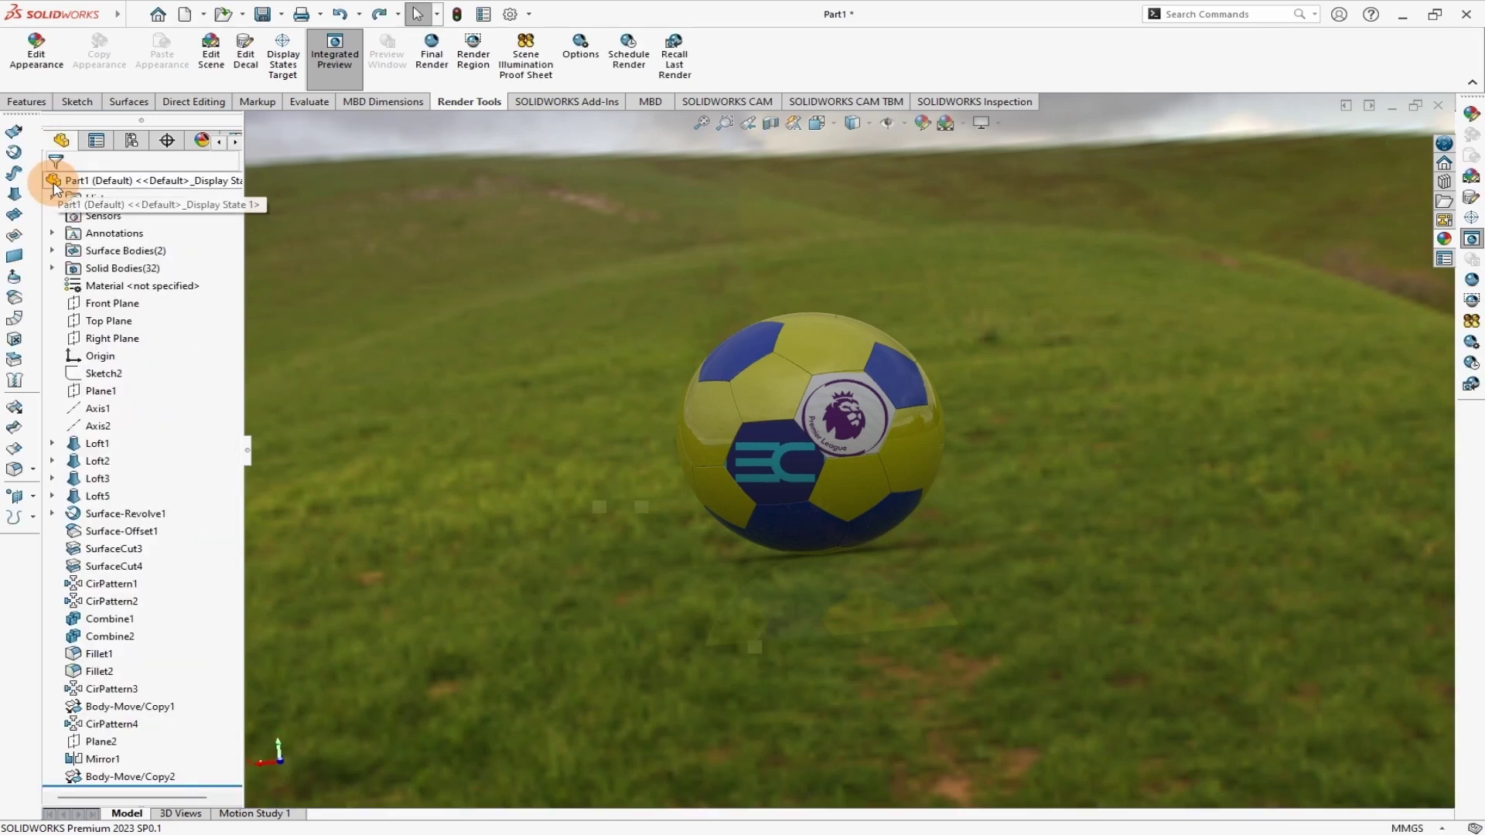
- Run the final render of the soccer ball in its landscape scene and view the whole image
left_click(432, 51)
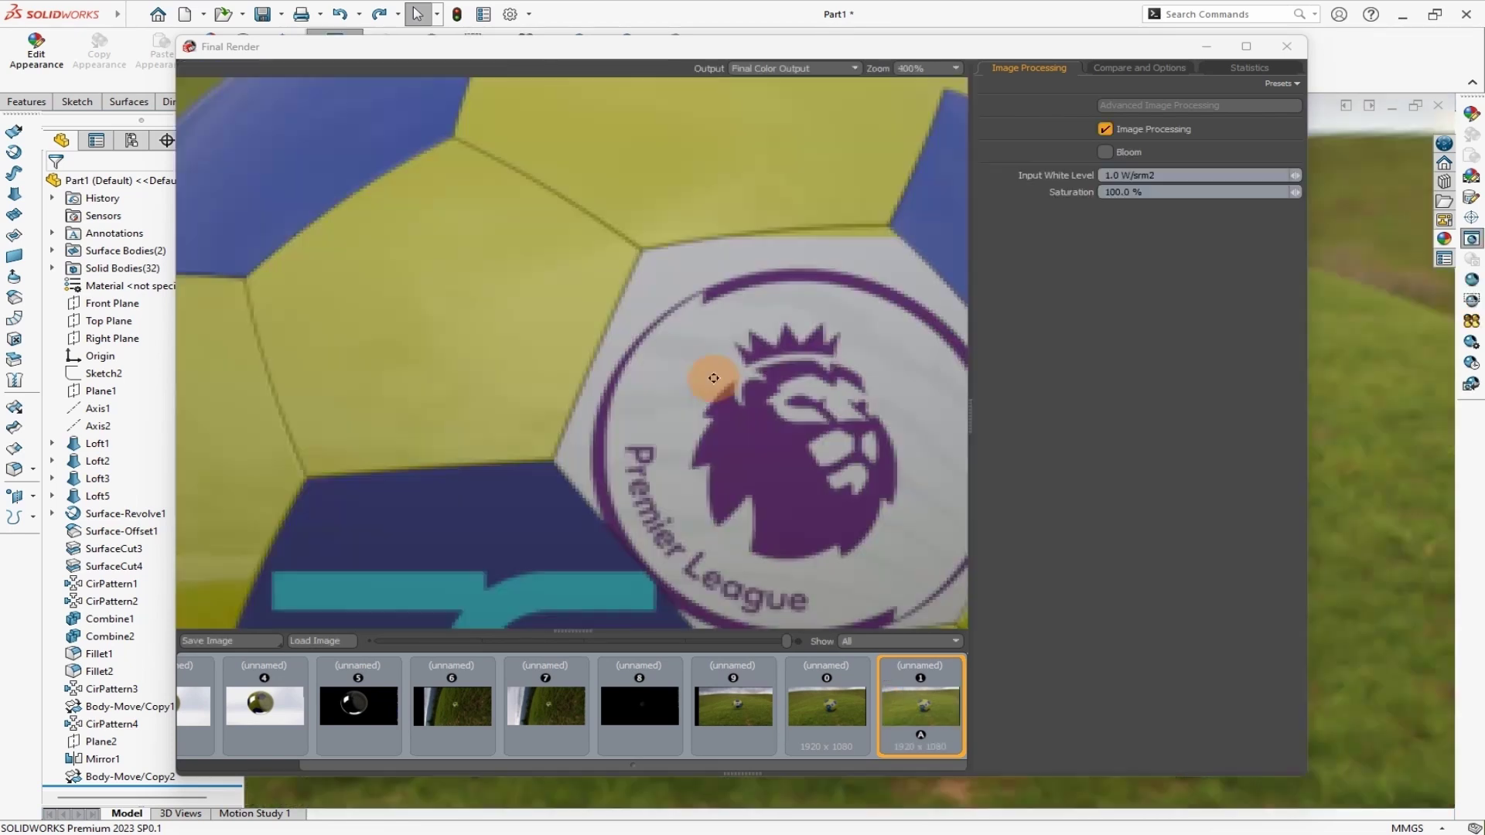
scroll(702, 375, "down", 5)
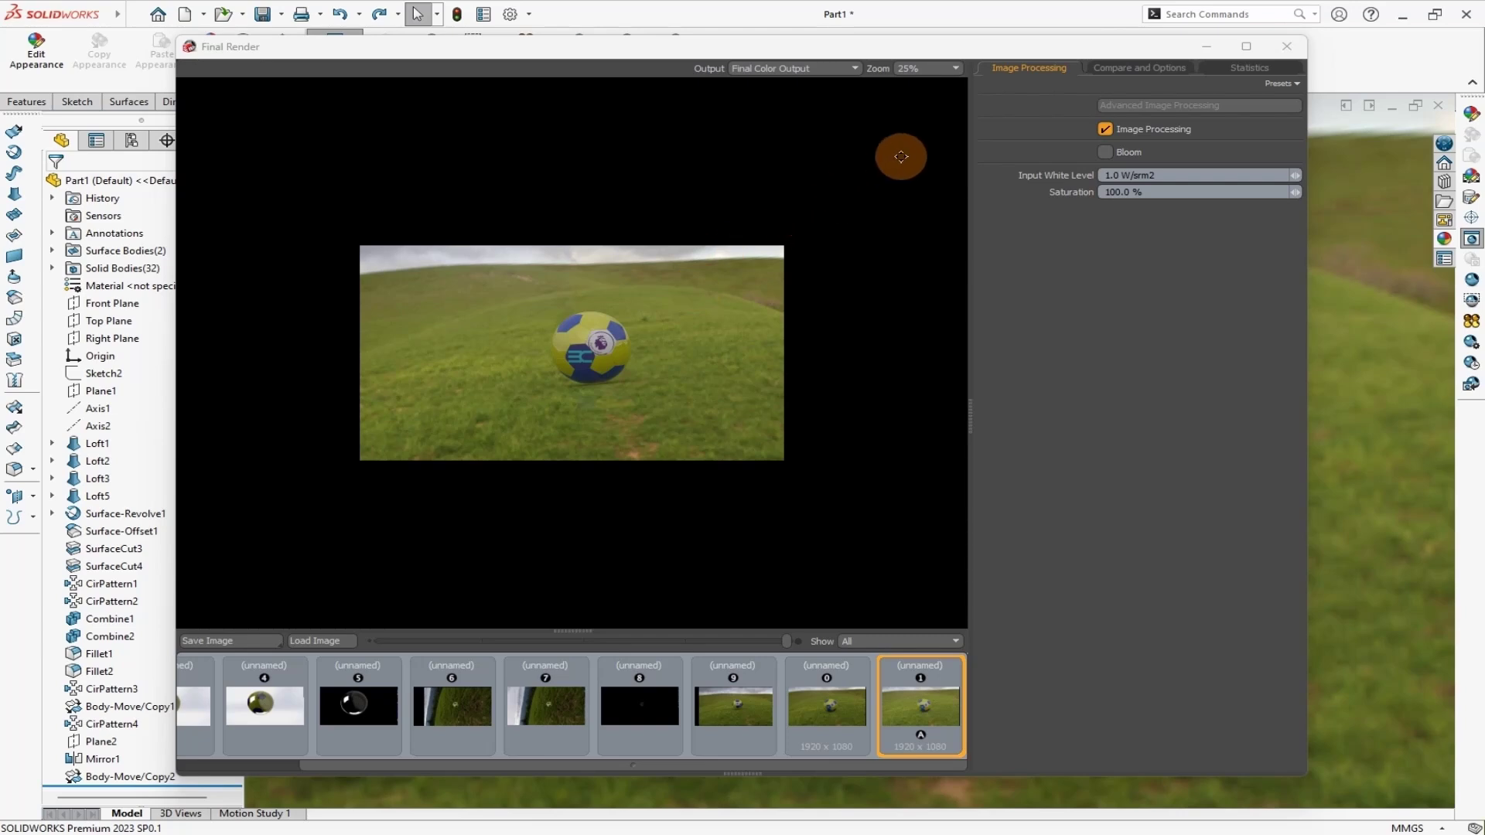